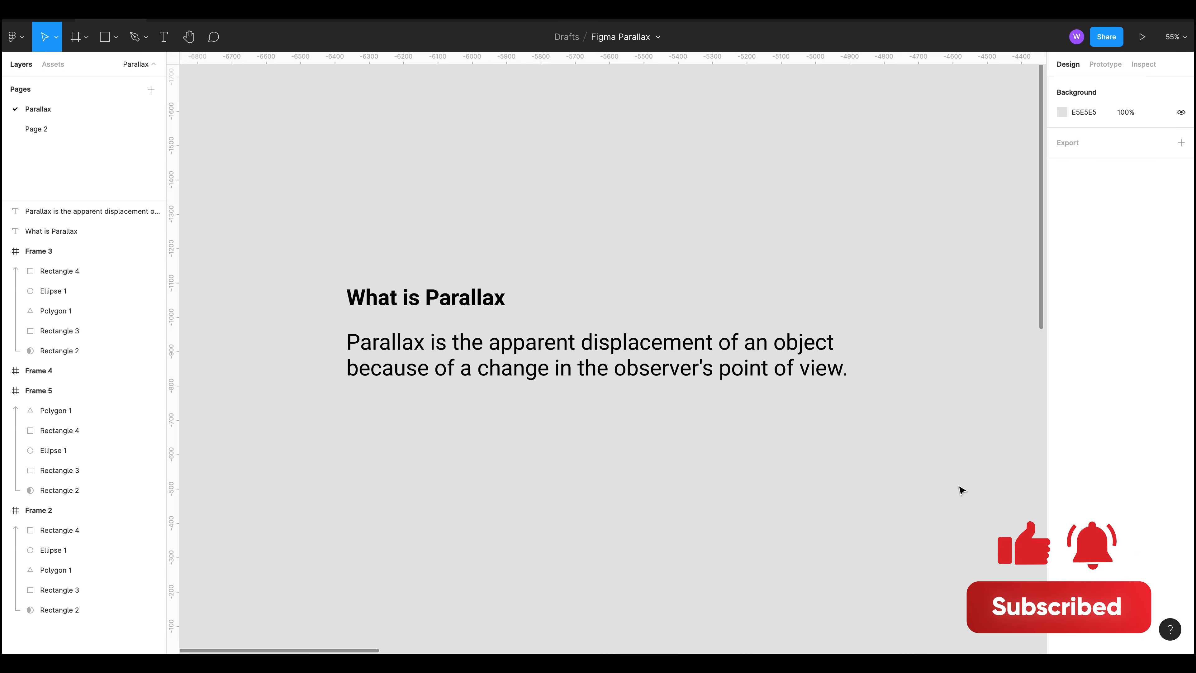
Step: Review the parallax definition text and examine the nested dashed shapes in Frame 5
{"action": "left_click_drag", "start_coordinate": [873, 453], "coordinate": [605, 477]}
{"action": "scroll", "coordinate": [713, 476], "scroll_direction": "right", "scroll_amount": 4}
{"action": "scroll", "coordinate": [737, 481], "scroll_direction": "down", "scroll_amount": 5}
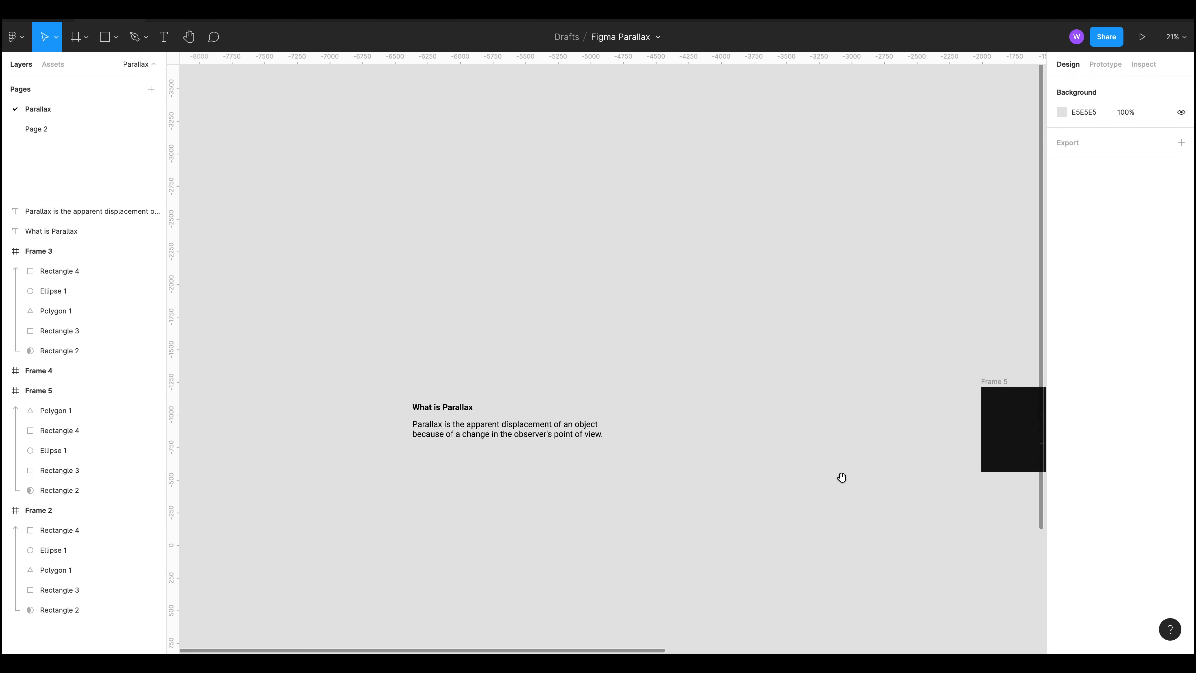
{"action": "scroll", "coordinate": [809, 471], "scroll_direction": "right", "scroll_amount": 7}
{"action": "scroll", "coordinate": [831, 419], "scroll_direction": "up", "scroll_amount": 10}
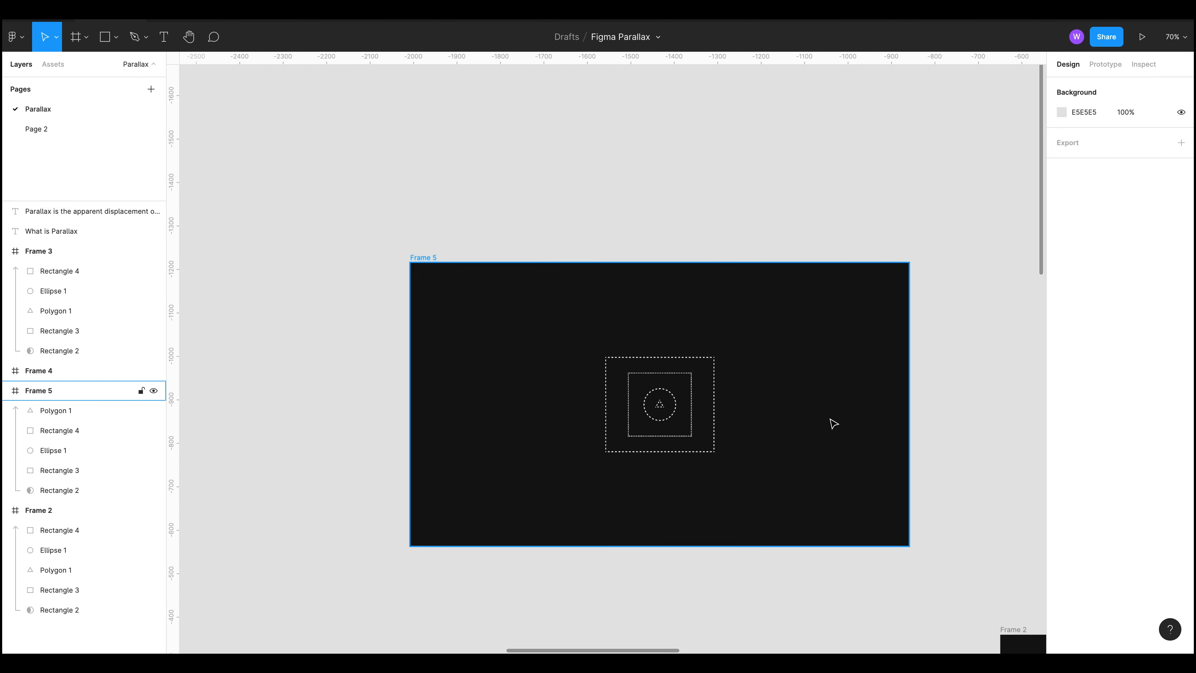
{"action": "left_click_drag", "start_coordinate": [956, 254], "coordinate": [956, 204]}
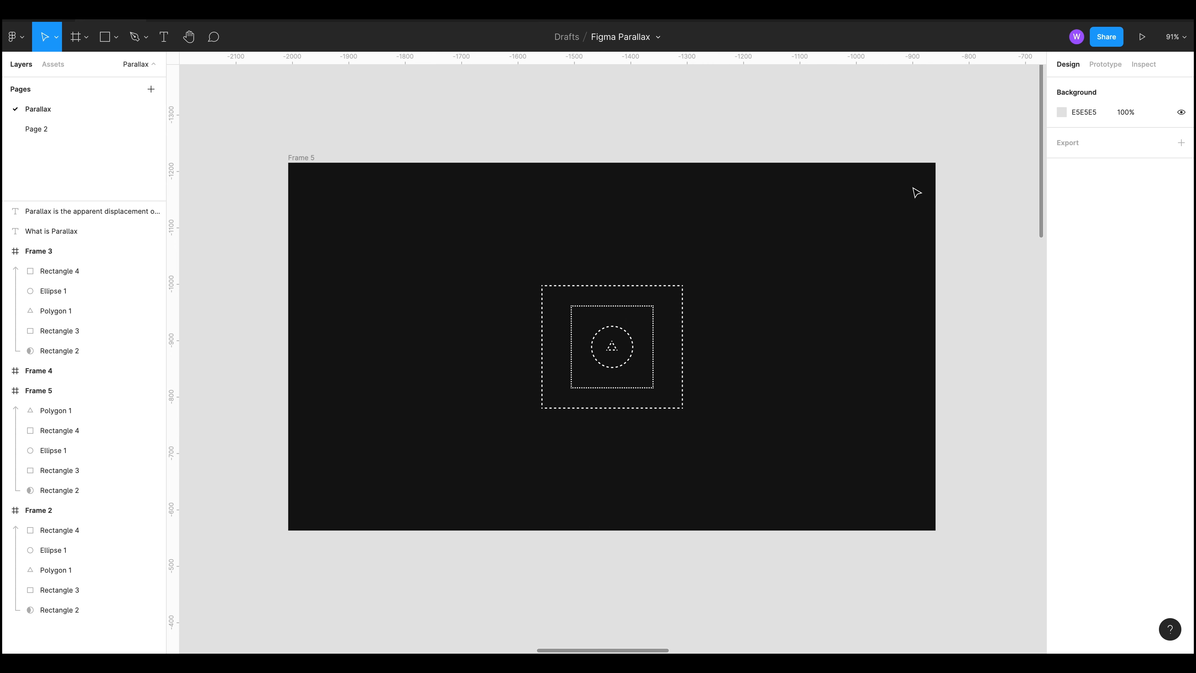
{"action": "scroll", "coordinate": [673, 330], "scroll_direction": "up", "scroll_amount": 2}
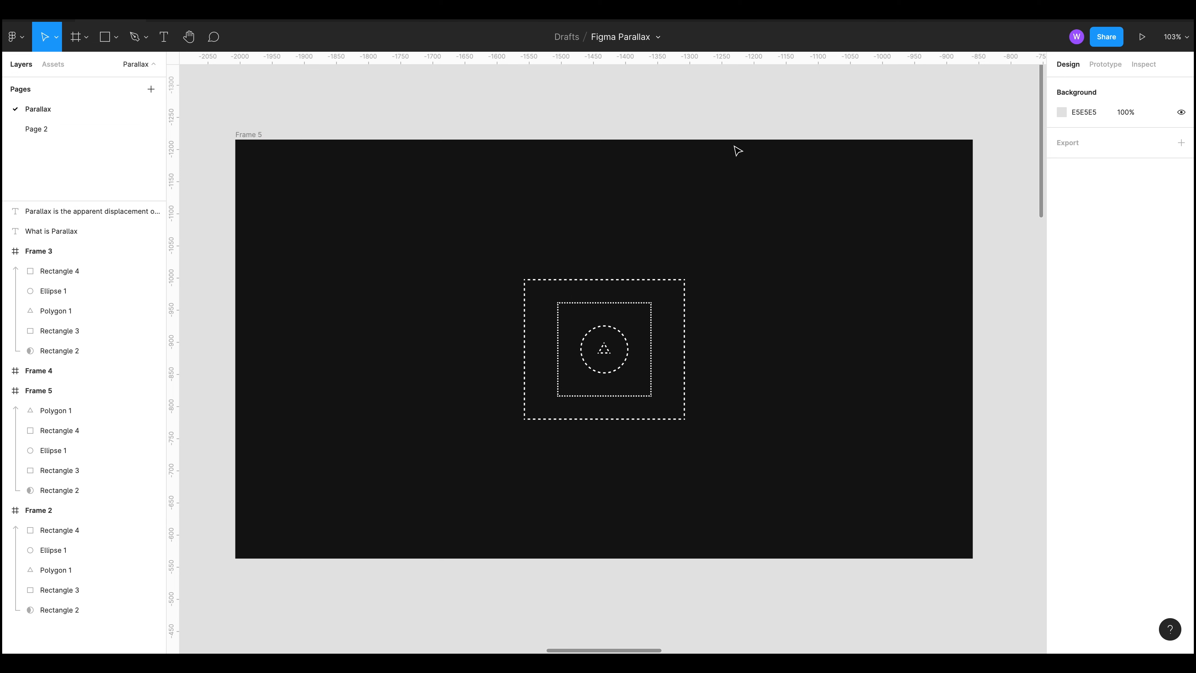
{"action": "left_click_drag", "start_coordinate": [742, 118], "coordinate": [752, 111]}
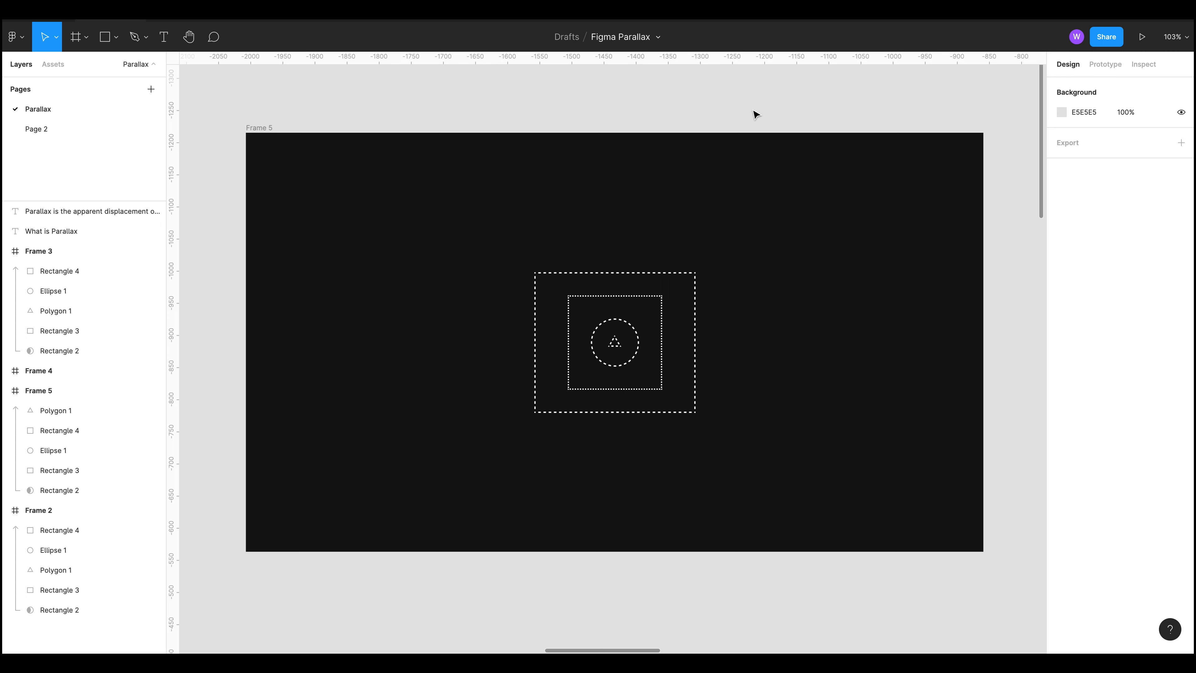
Step: Inspect the outer dashed rectangle and the central triangle in Frame 2
{"action": "left_click_drag", "start_coordinate": [763, 414], "coordinate": [632, 301]}
{"action": "left_click_drag", "start_coordinate": [923, 528], "coordinate": [473, 227]}
{"action": "left_click_drag", "start_coordinate": [627, 404], "coordinate": [344, 282]}
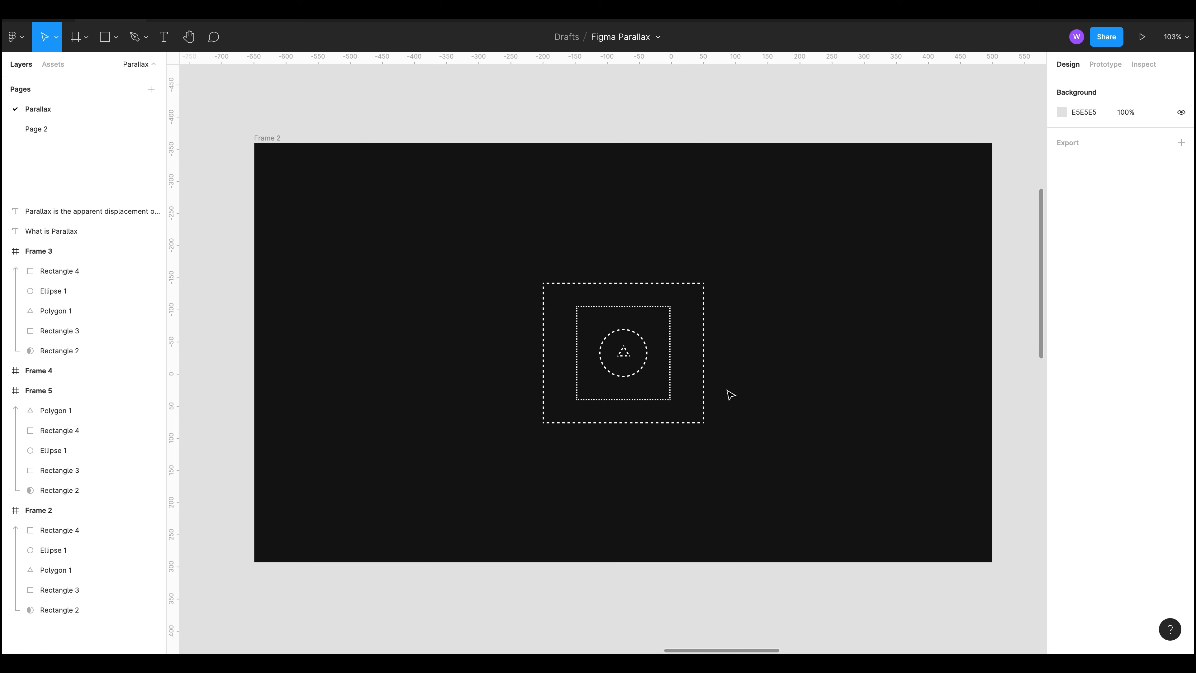
{"action": "left_click", "coordinate": [705, 371]}
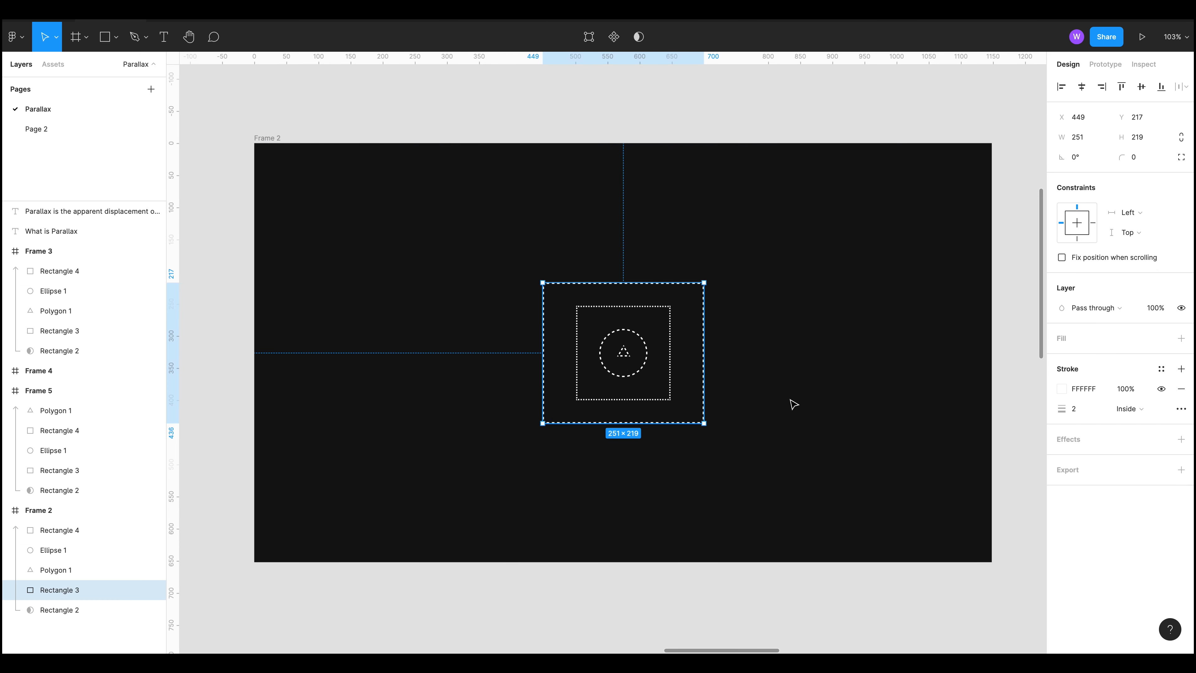
{"action": "left_click", "coordinate": [623, 351]}
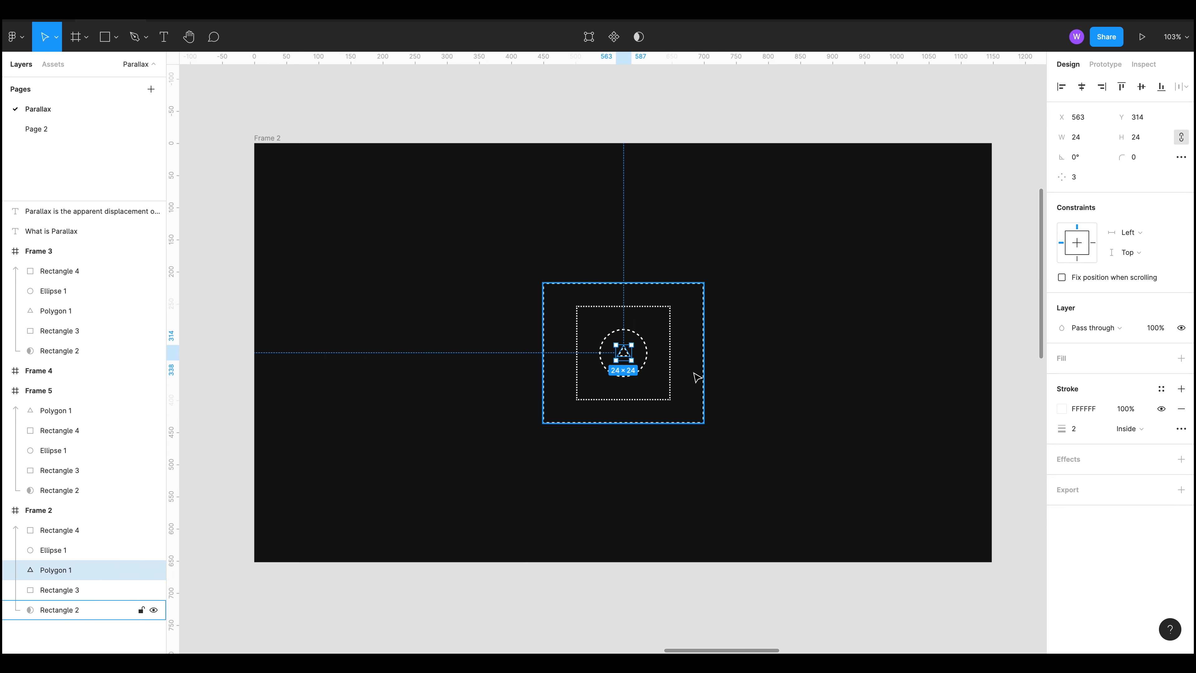
Step: Compare how the nested dashed shapes are offset from one another in Frame 3 and Frame 4
{"action": "scroll", "coordinate": [784, 445], "scroll_direction": "down", "scroll_amount": 5}
{"action": "left_click_drag", "start_coordinate": [927, 588], "coordinate": [631, 346]}
{"action": "left_click_drag", "start_coordinate": [660, 438], "coordinate": [416, 355]}
{"action": "left_click_drag", "start_coordinate": [636, 464], "coordinate": [533, 453]}
{"action": "scroll", "coordinate": [691, 390], "scroll_direction": "up", "scroll_amount": 3}
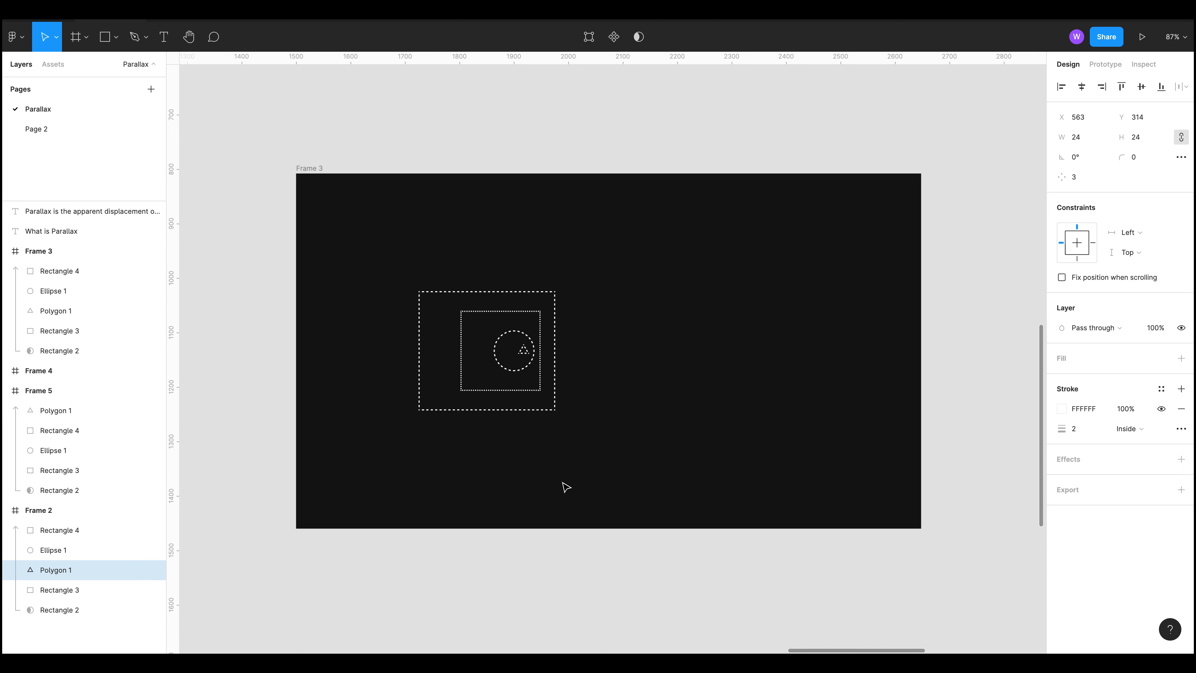
{"action": "left_click_drag", "start_coordinate": [184, 501], "coordinate": [531, 529]}
{"action": "left_click_drag", "start_coordinate": [266, 234], "coordinate": [718, 580]}
{"action": "left_click", "coordinate": [482, 114]}
{"action": "left_click_drag", "start_coordinate": [873, 537], "coordinate": [321, 254]}
{"action": "left_click_drag", "start_coordinate": [603, 463], "coordinate": [270, 242]}
{"action": "left_click_drag", "start_coordinate": [730, 463], "coordinate": [328, 284]}
{"action": "left_click_drag", "start_coordinate": [724, 439], "coordinate": [311, 282]}
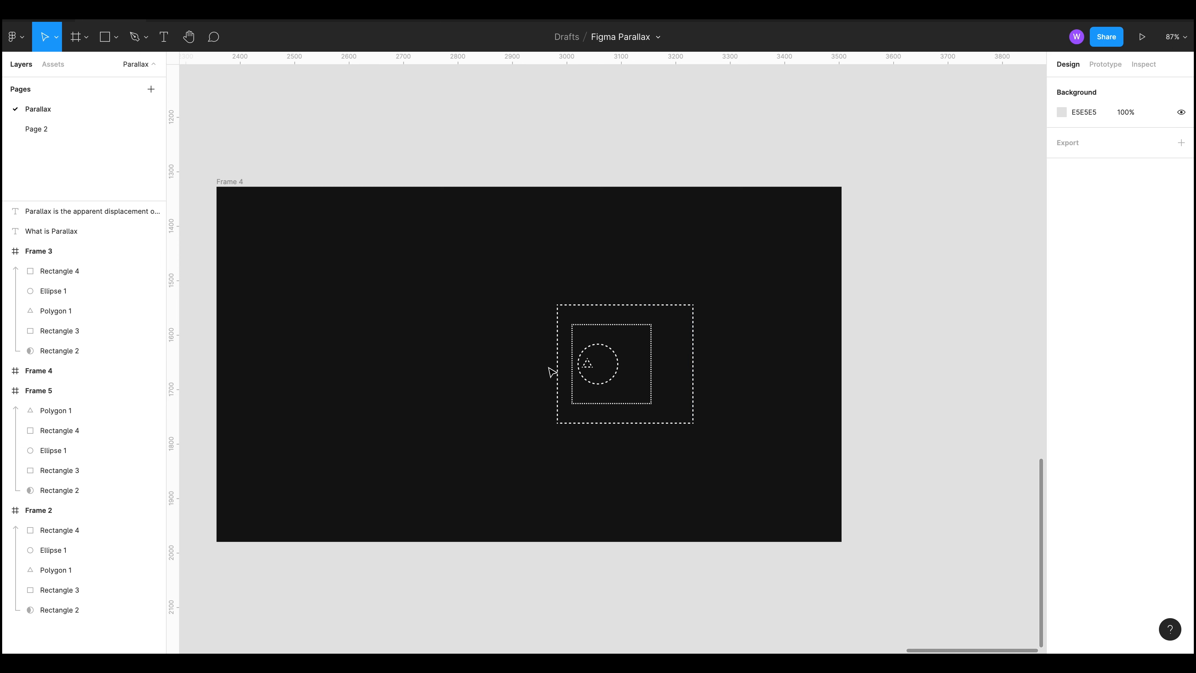
{"action": "left_click", "coordinate": [656, 497]}
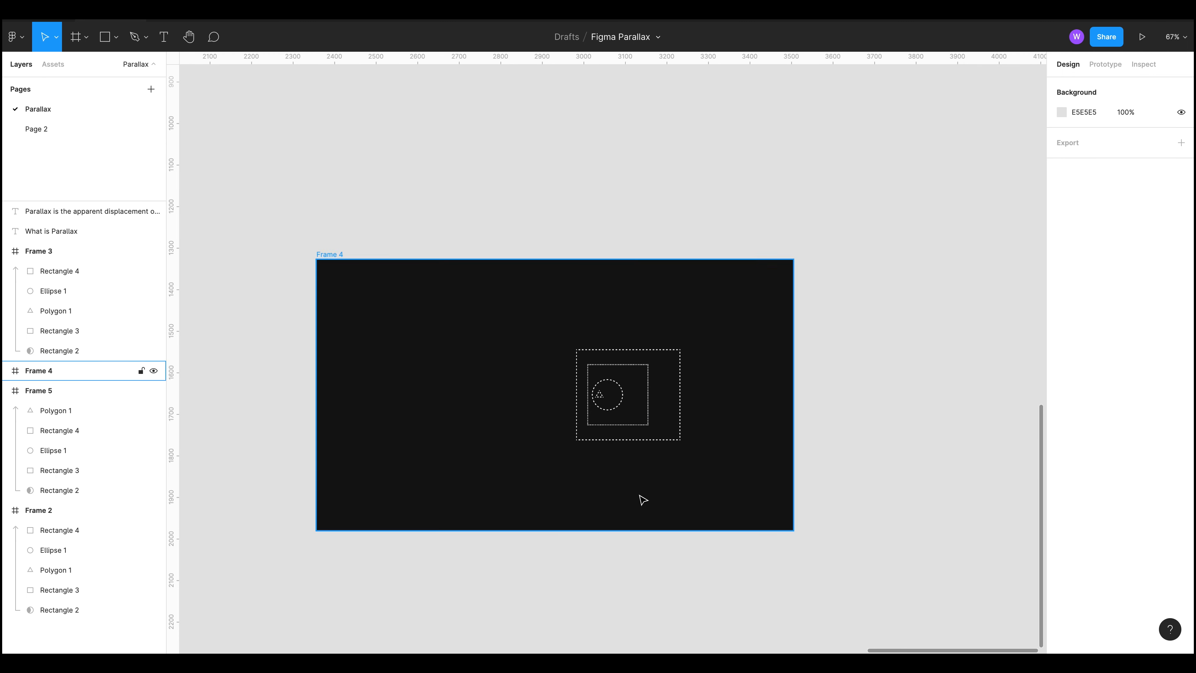
Step: Examine the prototype connections linking Frames 5, 2, 3 and 4, and select the Flow 1 starting point
{"action": "scroll", "coordinate": [443, 406], "scroll_direction": "down", "scroll_amount": 5}
{"action": "left_click_drag", "start_coordinate": [422, 481], "coordinate": [619, 513]}
{"action": "key", "text": "shift+e"}
{"action": "left_click_drag", "start_coordinate": [513, 511], "coordinate": [546, 533]}
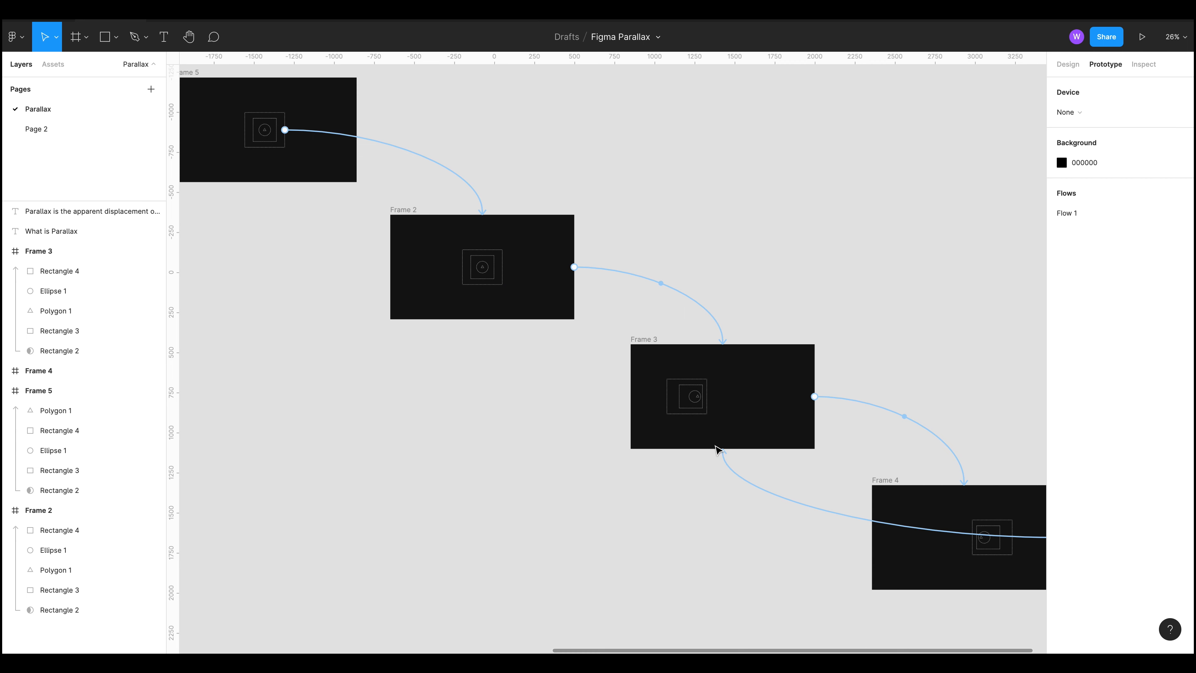
{"action": "scroll", "coordinate": [715, 531], "scroll_direction": "right", "scroll_amount": 3}
{"action": "scroll", "coordinate": [715, 531], "scroll_direction": "down", "scroll_amount": 2}
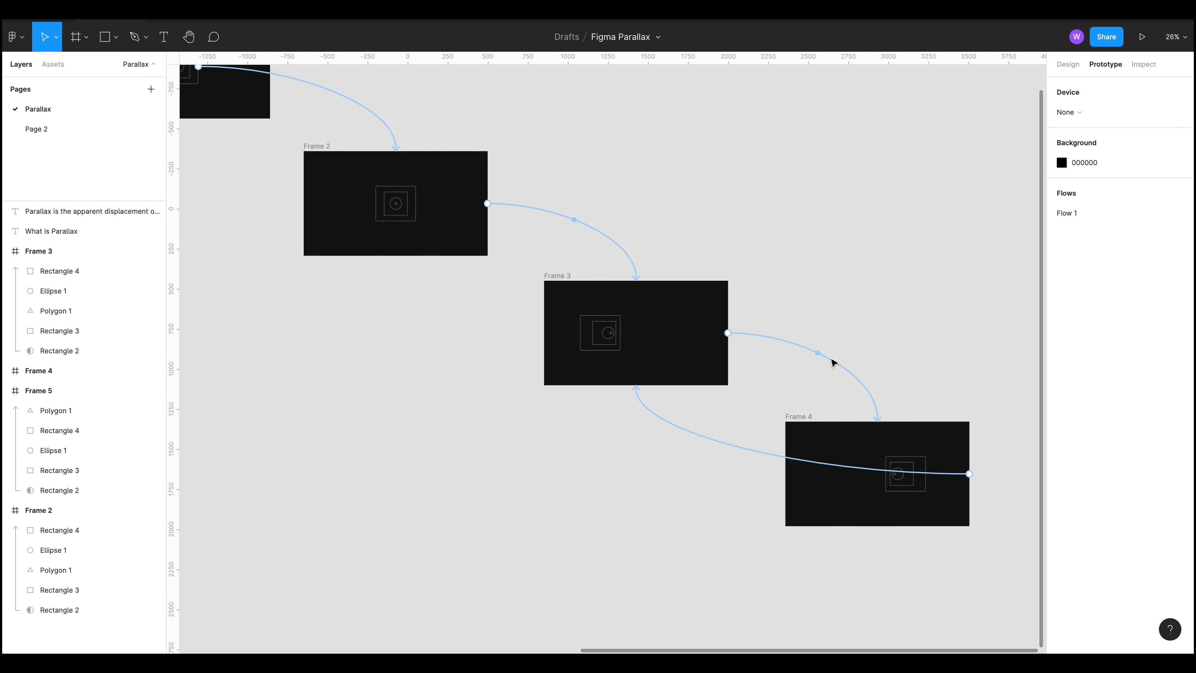
{"action": "scroll", "coordinate": [568, 430], "scroll_direction": "left", "scroll_amount": 8}
{"action": "scroll", "coordinate": [567, 430], "scroll_direction": "up", "scroll_amount": 4}
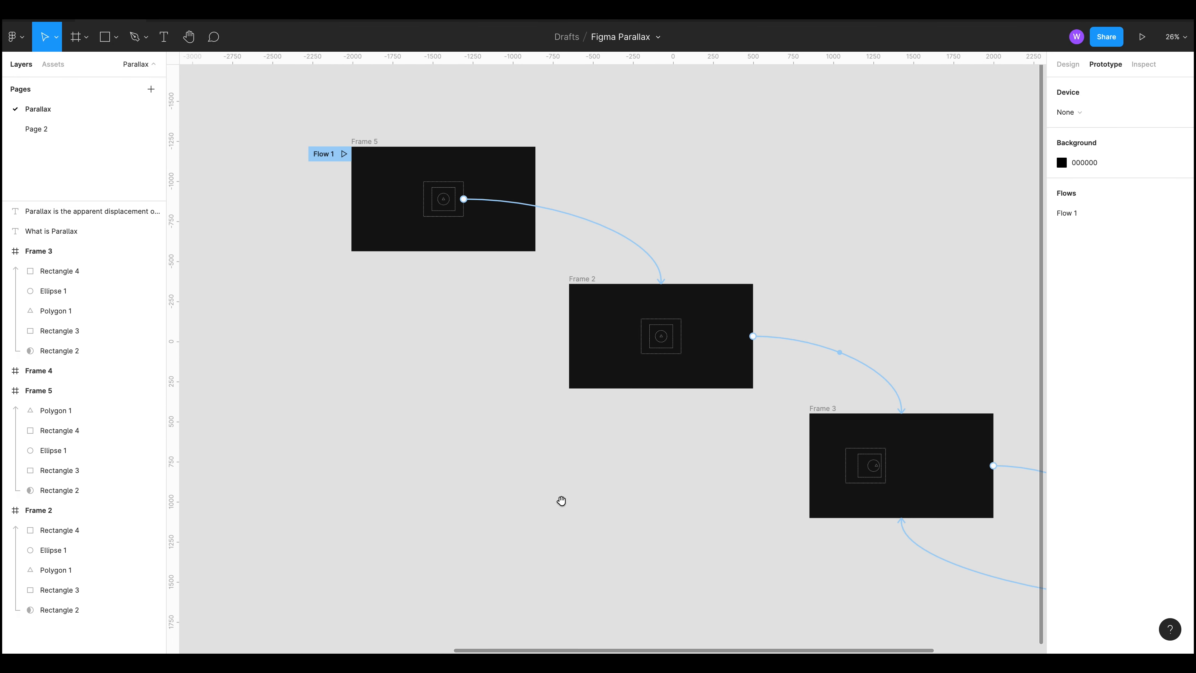
{"action": "left_click", "coordinate": [344, 157]}
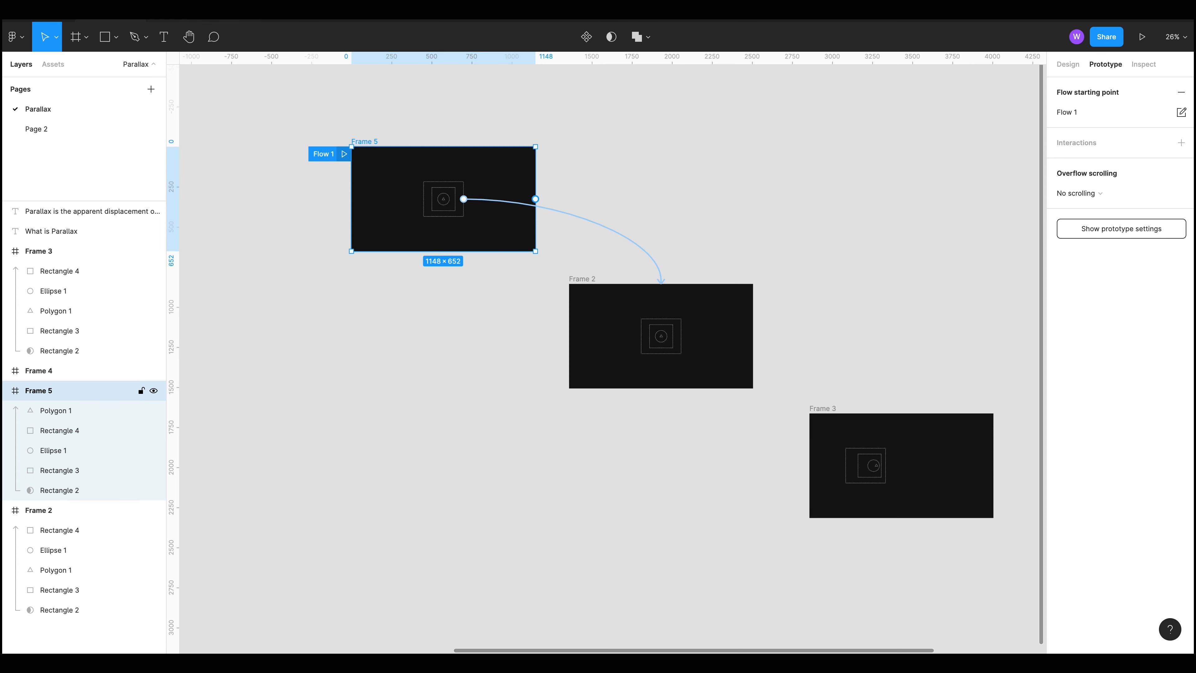
Step: Switch from the Parallax page to the empty Page 2
{"action": "left_click", "coordinate": [364, 336]}
{"action": "left_click", "coordinate": [75, 129]}
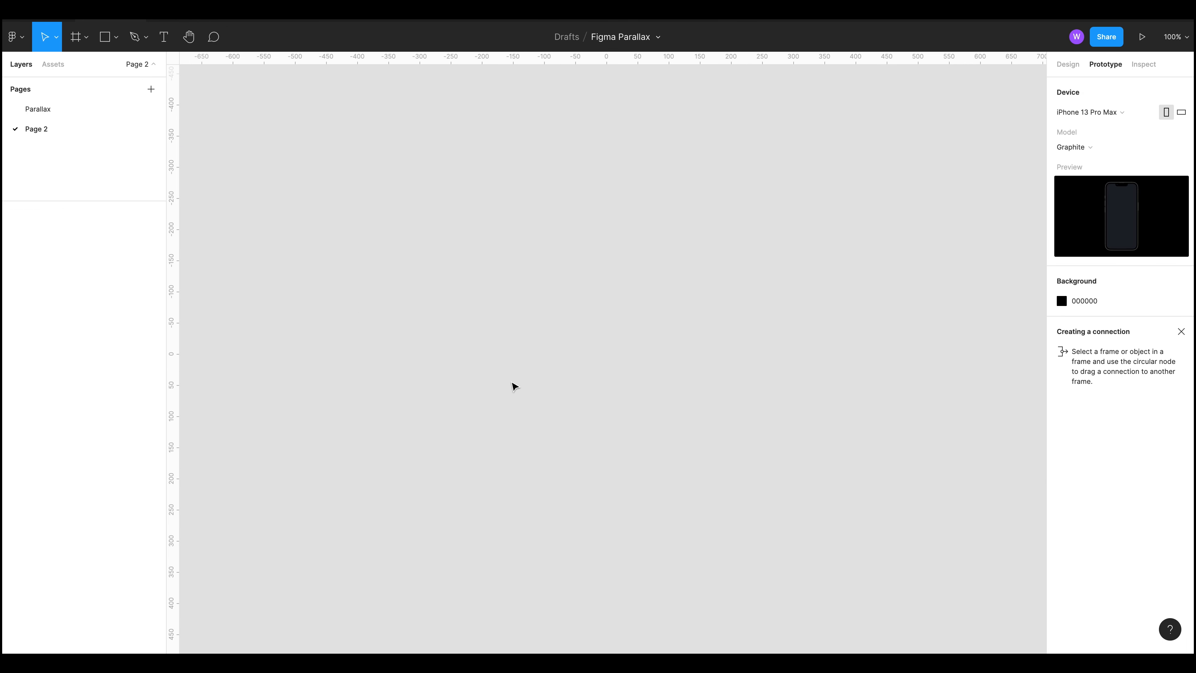
{"action": "scroll", "coordinate": [519, 388], "scroll_direction": "down", "scroll_amount": 1}
{"action": "left_click_drag", "start_coordinate": [657, 255], "coordinate": [626, 319]}
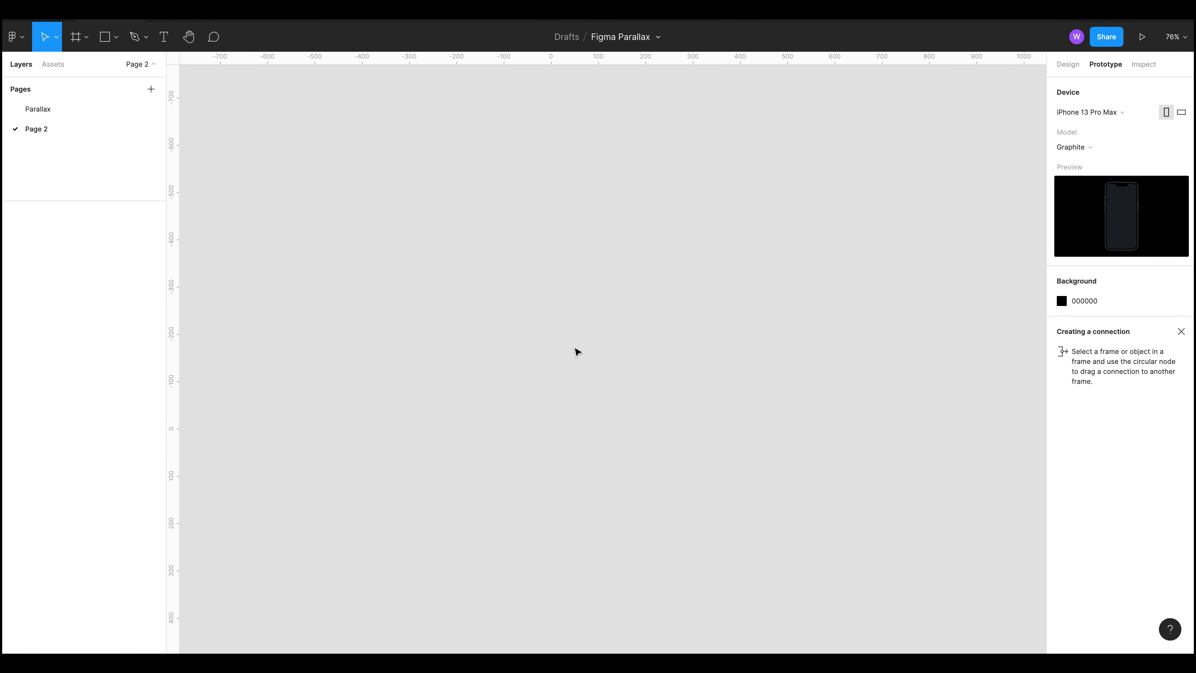
{"action": "left_click", "coordinate": [1116, 110]}
{"action": "left_click", "coordinate": [1092, 116]}
{"action": "key", "text": "f"}
{"action": "left_click_drag", "start_coordinate": [454, 170], "coordinate": [510, 297]}
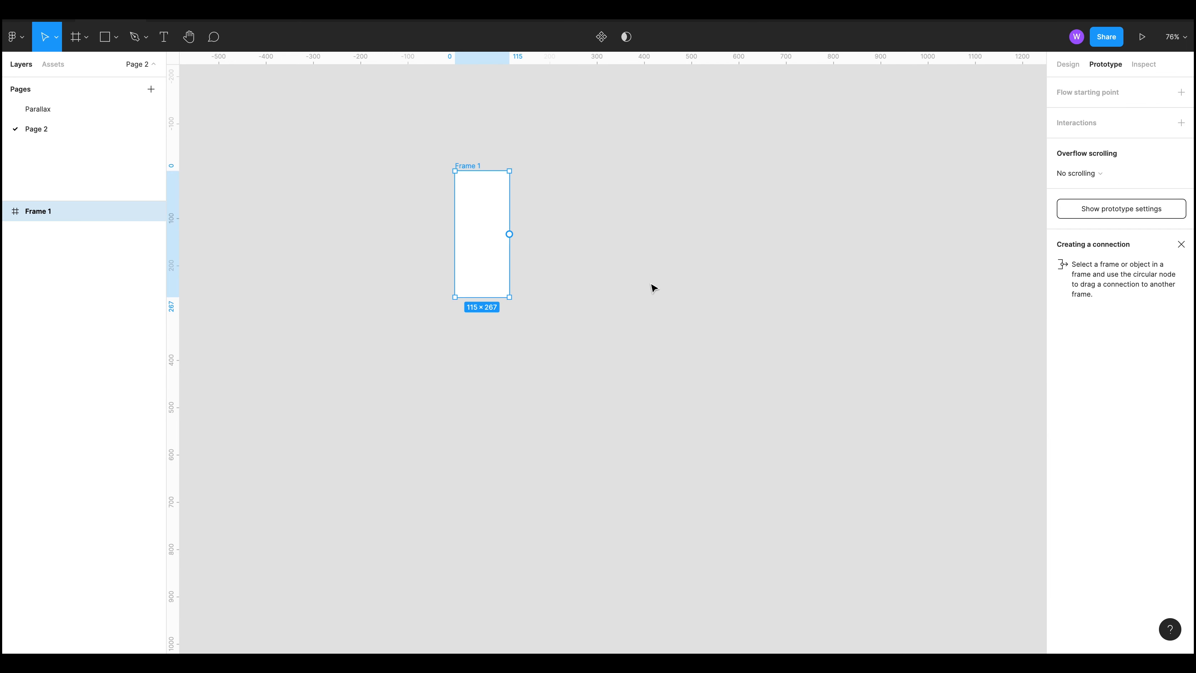
{"action": "key", "text": "Delete"}
Step: Add an iPhone 13 Pro Max preset frame (428 × 926) to Page 2 and deselect it
{"action": "key", "text": "f"}
{"action": "left_click", "coordinate": [1114, 120]}
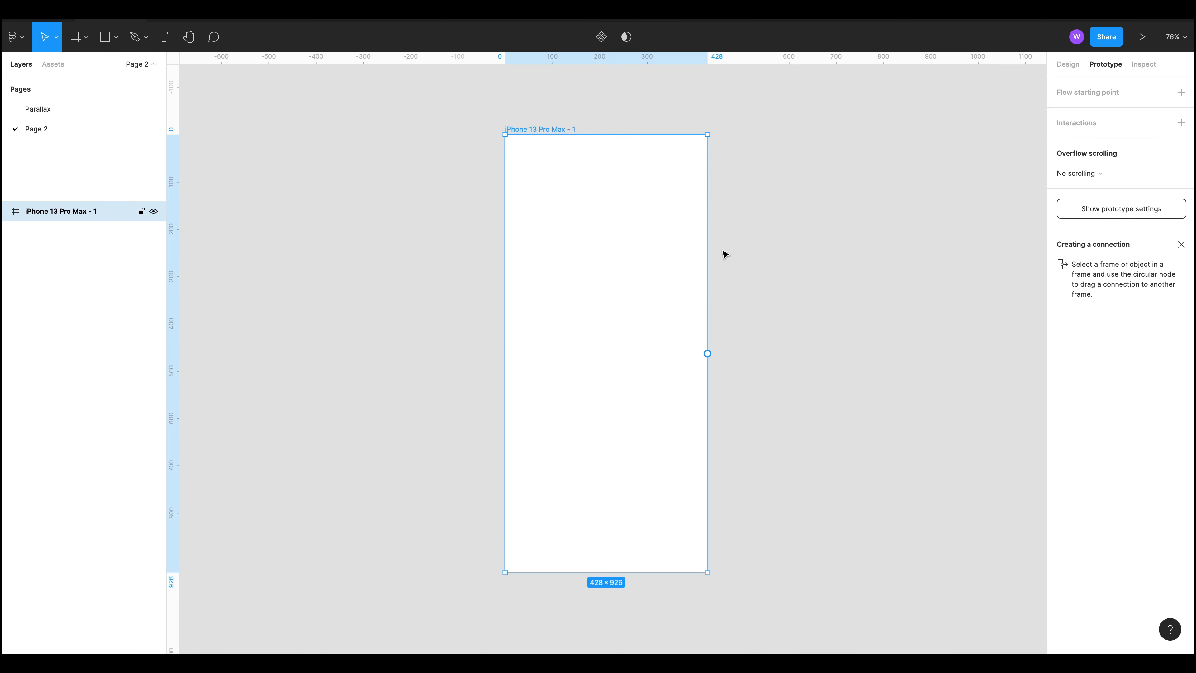
{"action": "left_click", "coordinate": [607, 252]}
{"action": "left_click", "coordinate": [808, 222]}
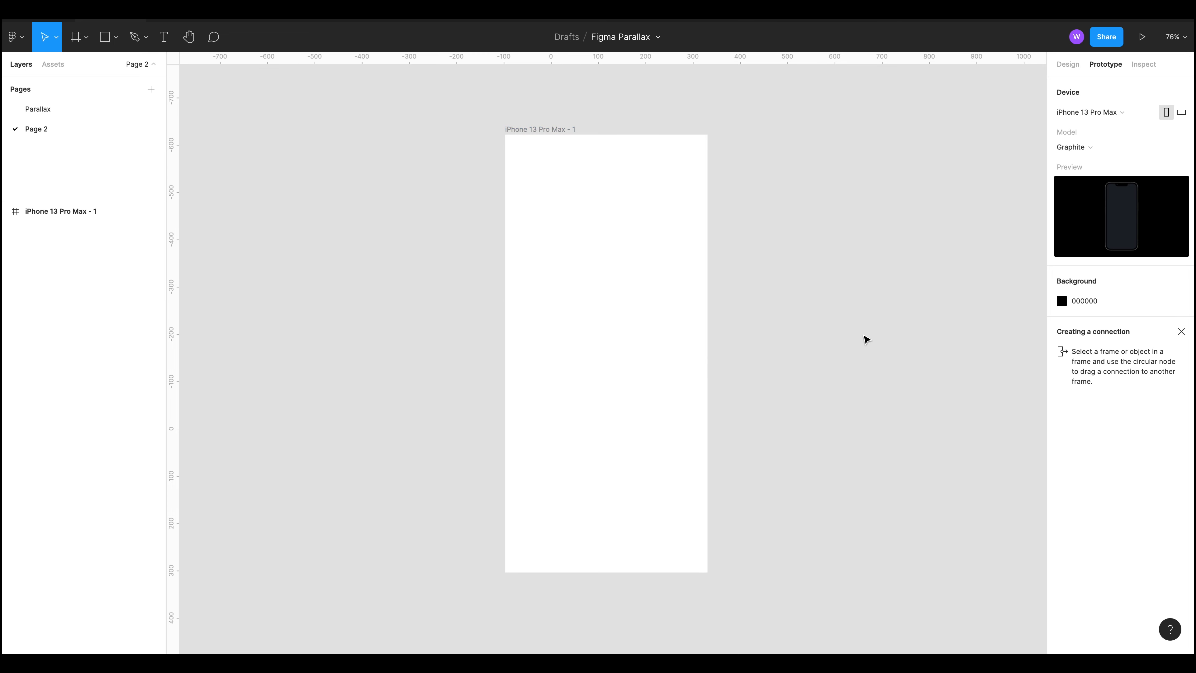
Step: Draw a rectangle, align it with the iPhone frame's upper-left corner and stretch it across the frame's width to about 428 × 452
{"action": "key", "text": "r"}
{"action": "left_click_drag", "start_coordinate": [493, 181], "coordinate": [641, 310]}
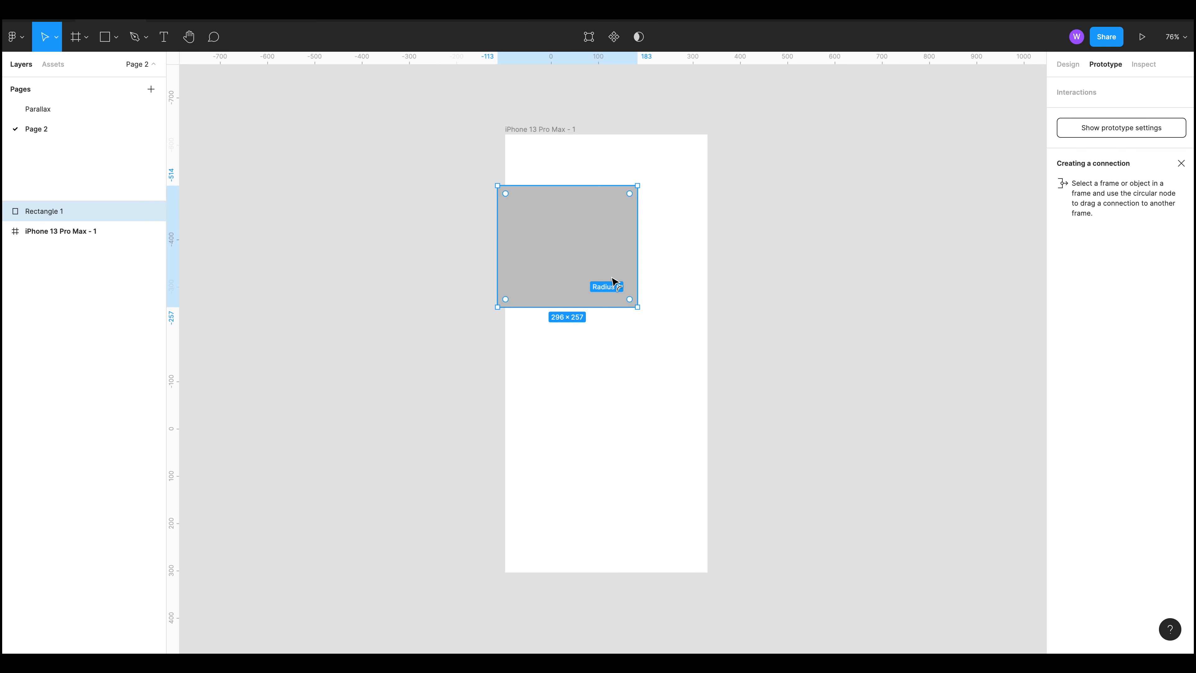
{"action": "mouse_move", "coordinate": [565, 245]}
{"action": "left_mouse_down"}
{"action": "mouse_move", "coordinate": [611, 275]}
{"action": "mouse_move", "coordinate": [590, 205]}
{"action": "left_mouse_up"}
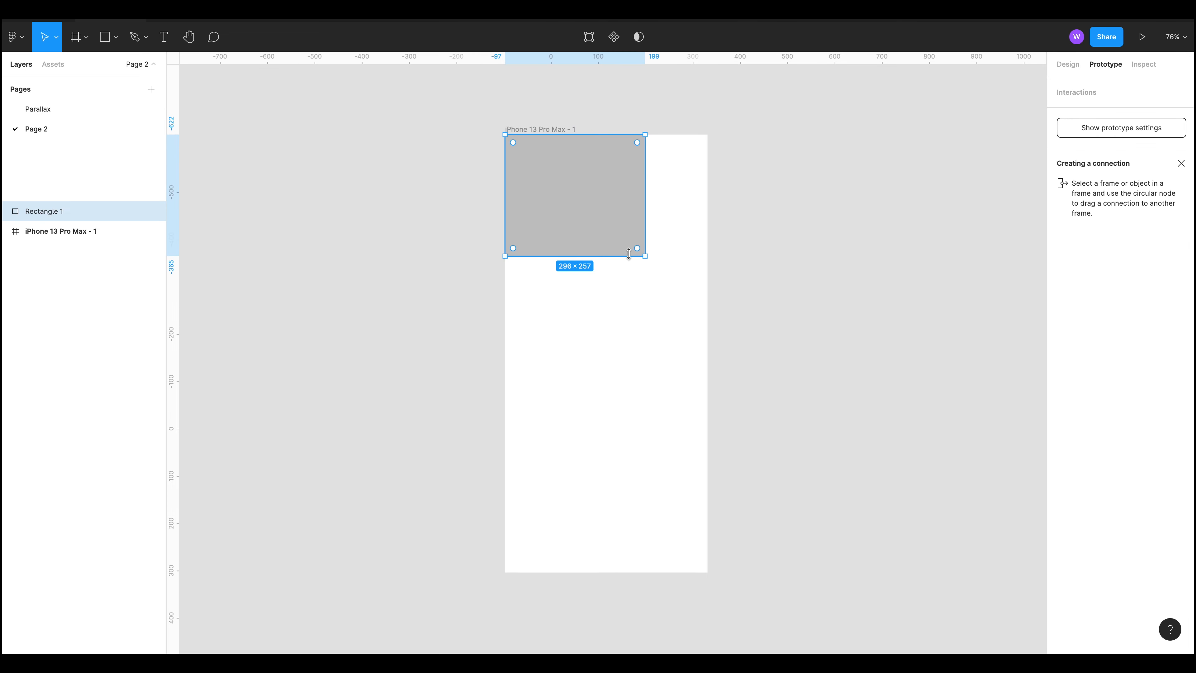
{"action": "left_click_drag", "start_coordinate": [641, 256], "coordinate": [709, 349]}
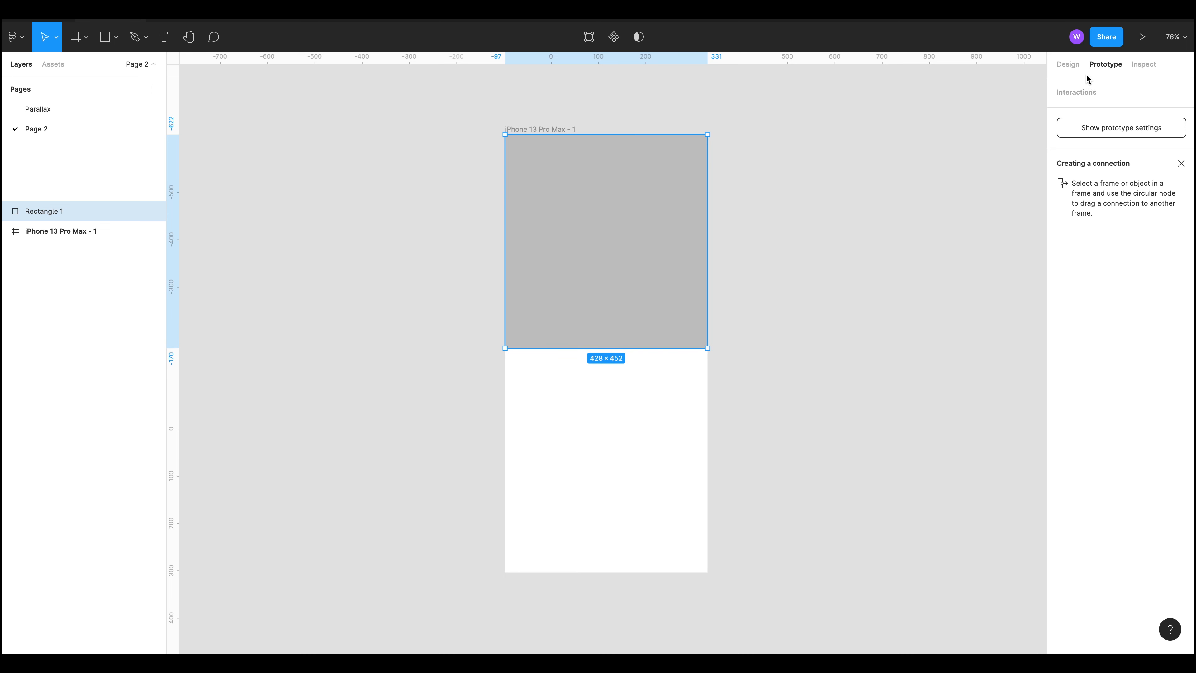
Step: Enter 145 as the grey rectangle's height
{"action": "left_click", "coordinate": [1078, 72]}
{"action": "left_click", "coordinate": [1131, 141]}
{"action": "type", "text": "145"}
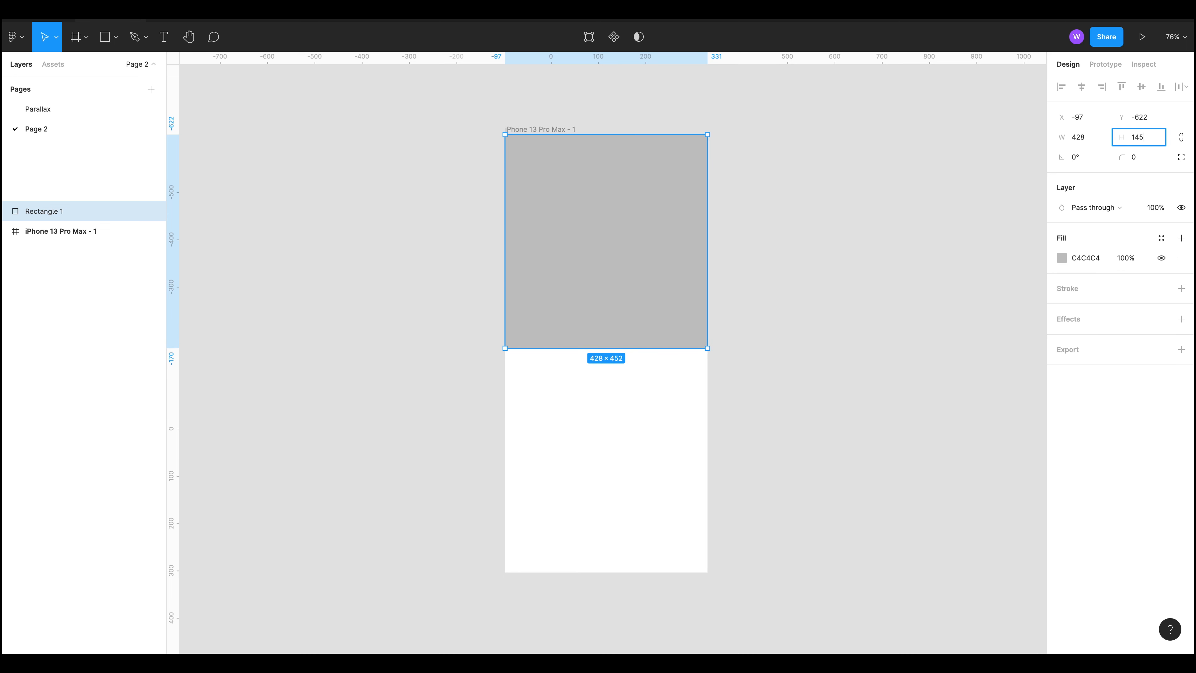
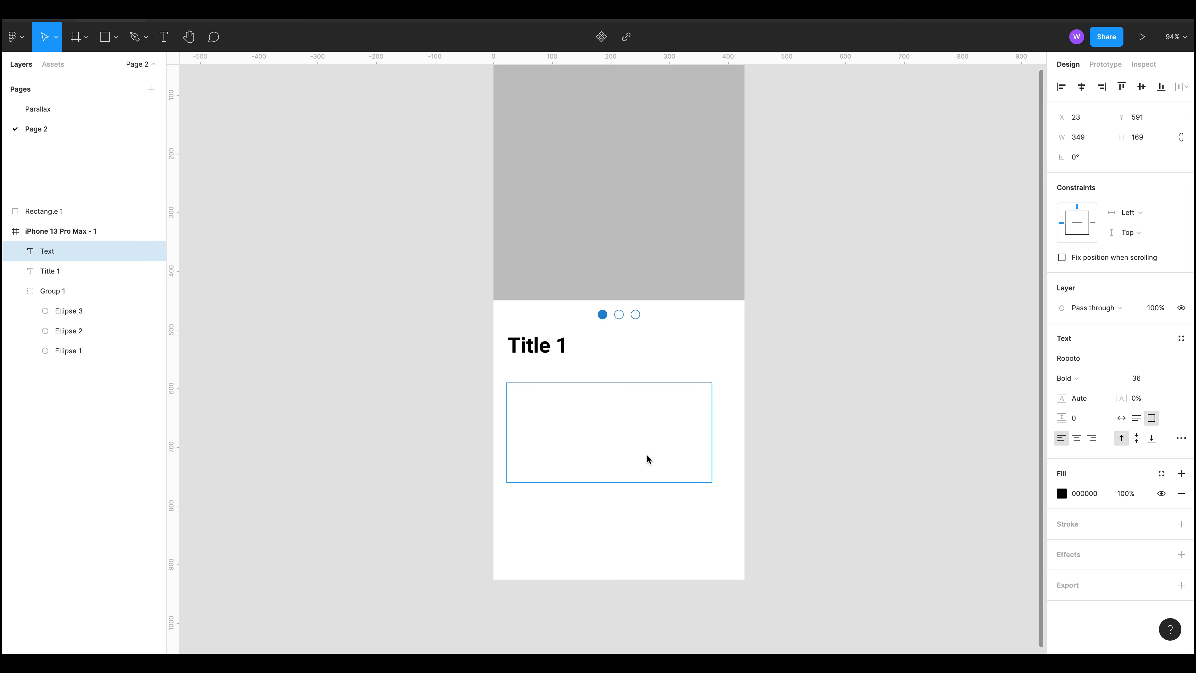
Step: Paste the Lorem ipsum paragraph into the text box below Title 1 and set its weight to Regular
{"action": "key", "text": "ctrl+v"}
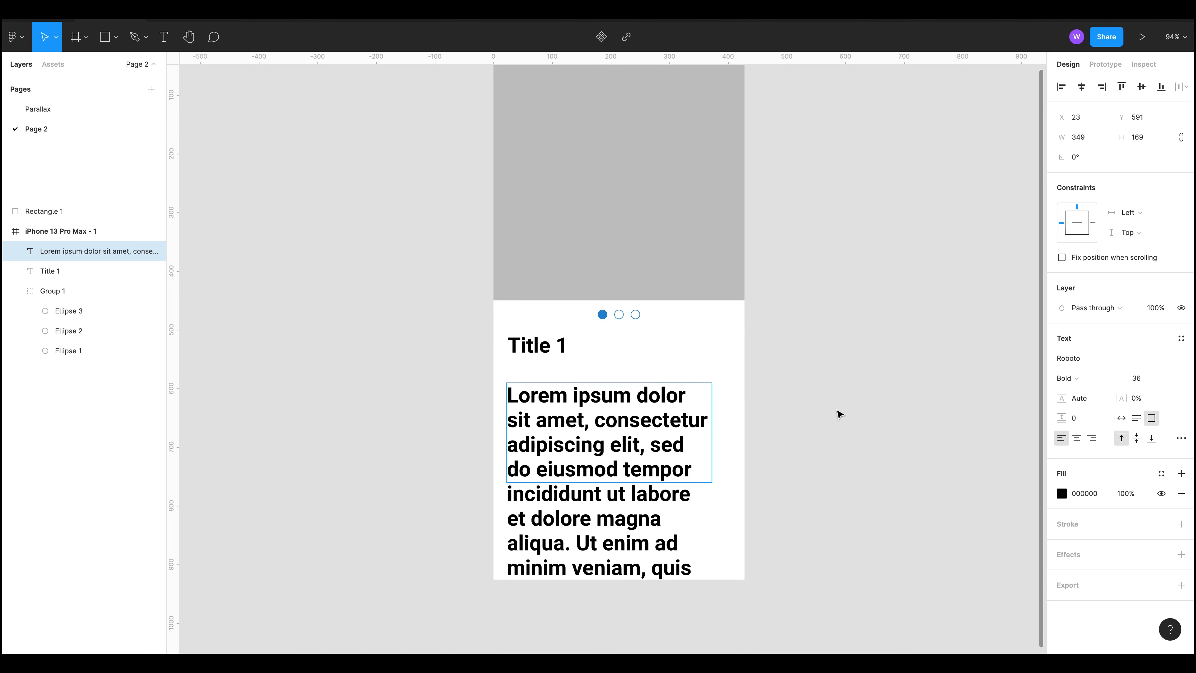
{"action": "key", "text": "ctrl+a"}
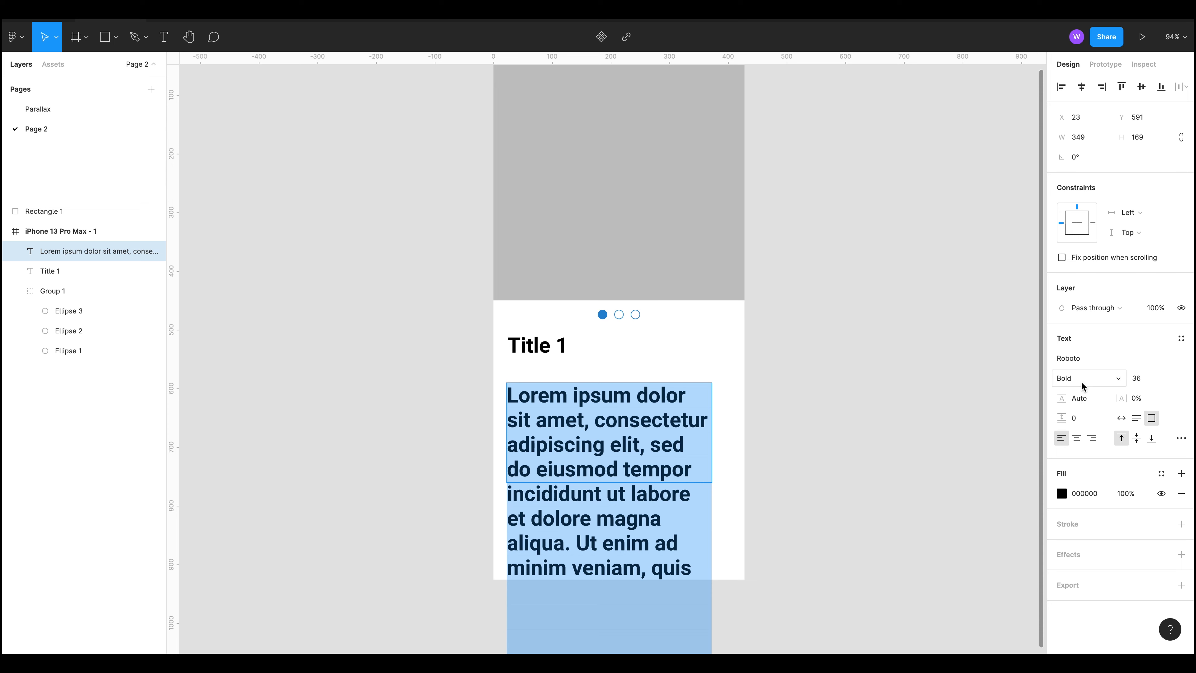
{"action": "left_click", "coordinate": [1099, 379]}
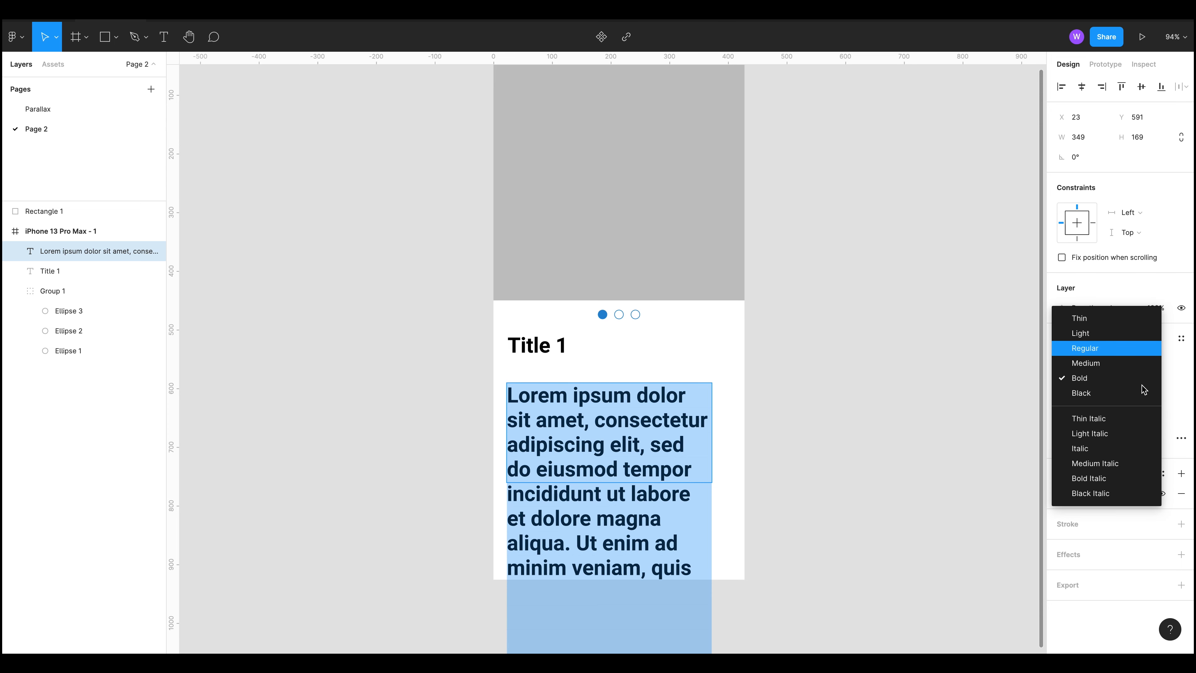
{"action": "key", "text": "Return"}
Step: Reduce the Lorem ipsum paragraph's font size to 16
{"action": "left_click", "coordinate": [1168, 380]}
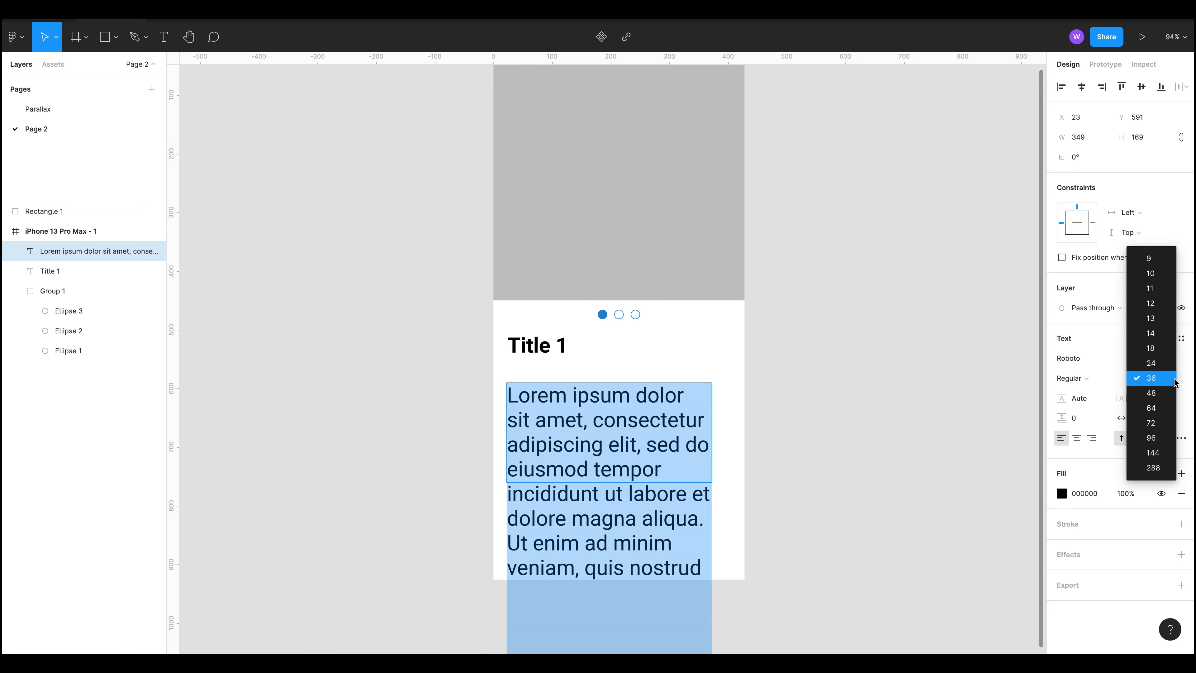
{"action": "left_click", "coordinate": [1159, 335]}
{"action": "left_click", "coordinate": [1141, 379]}
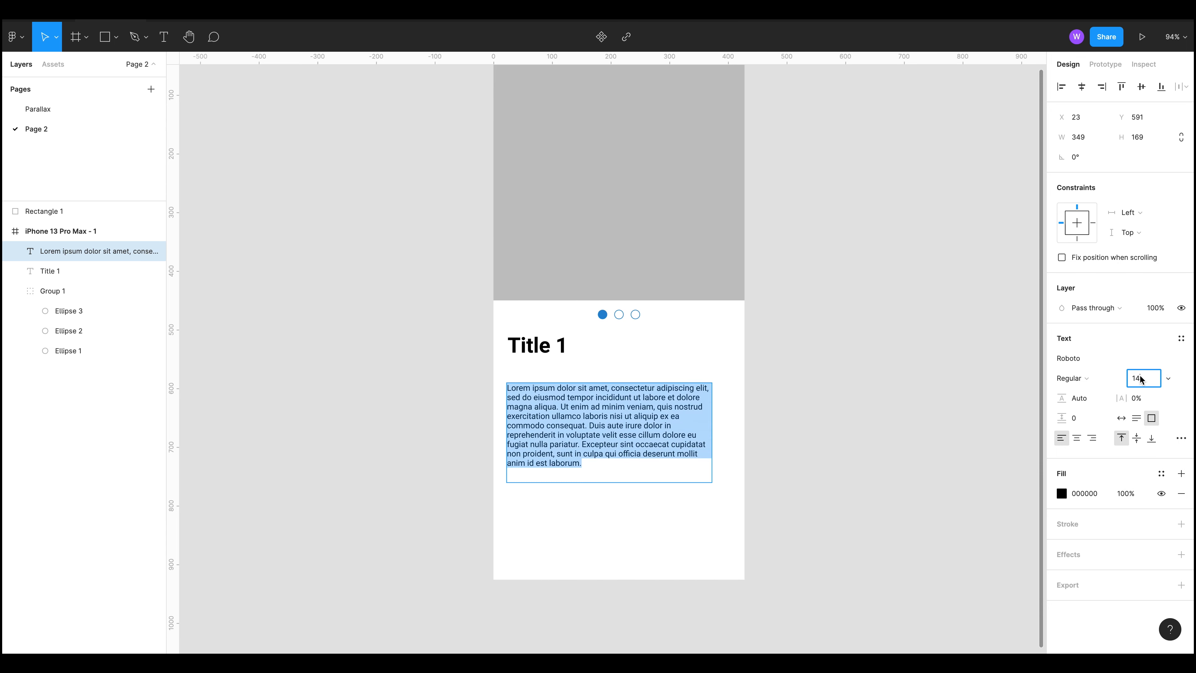
{"action": "key", "text": "Return"}
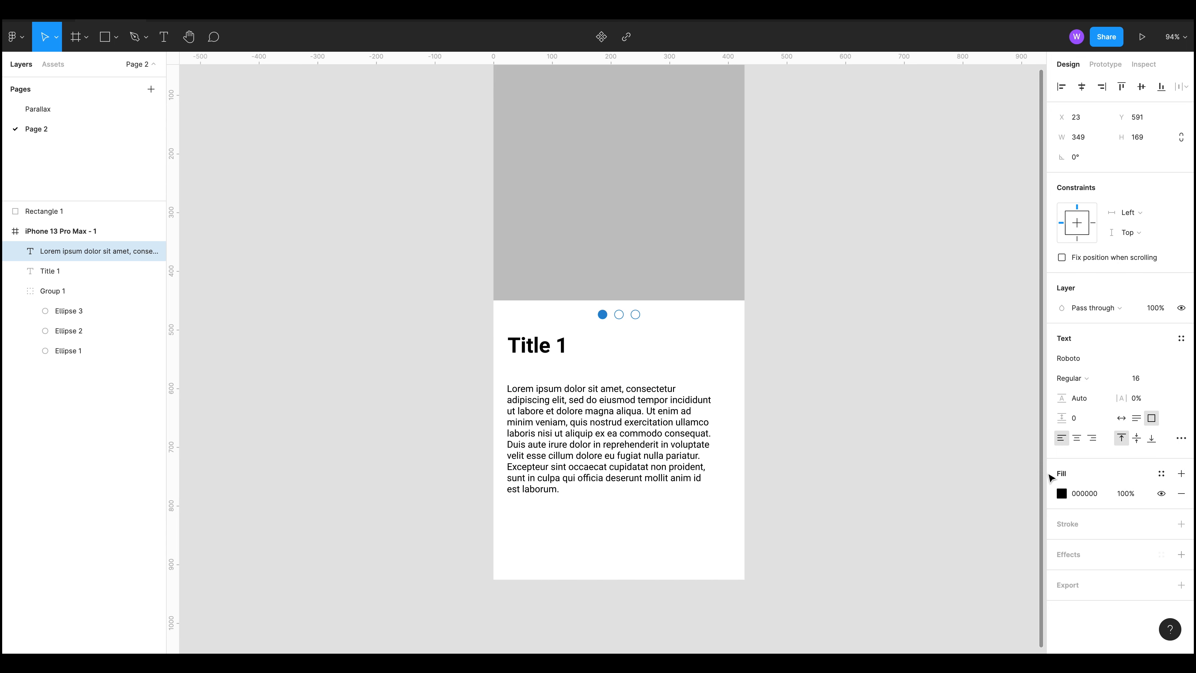
Step: Set the Lorem ipsum paragraph's line height to 140%
{"action": "left_click", "coordinate": [1076, 422]}
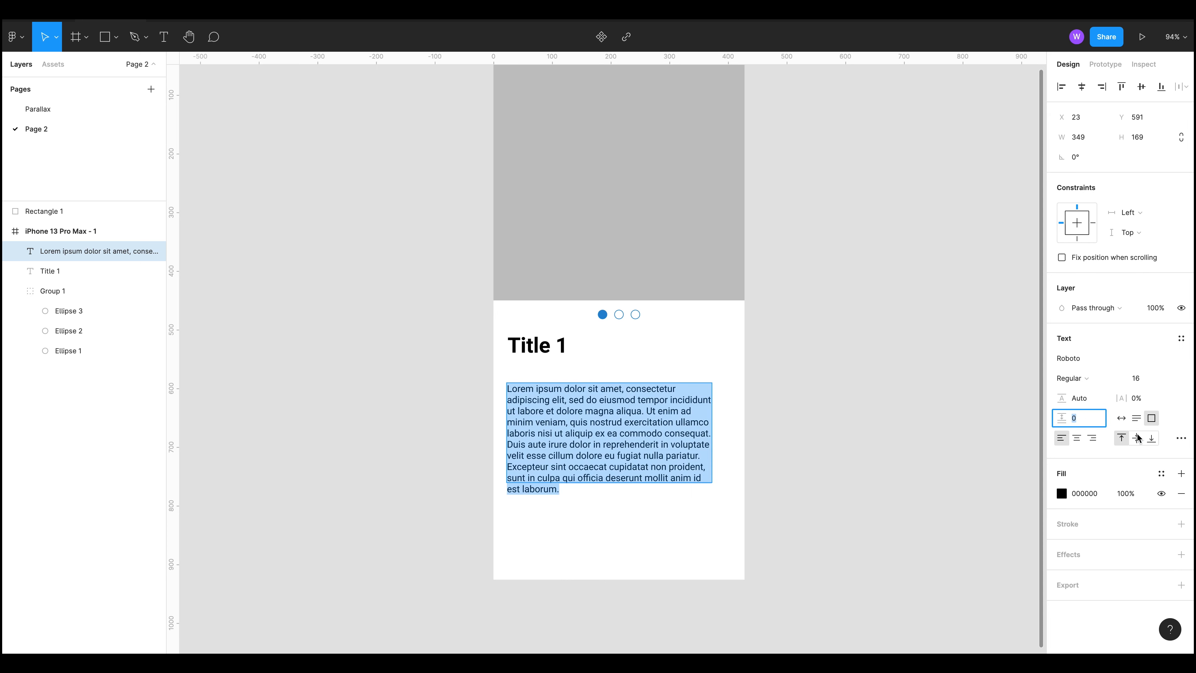
{"action": "left_click", "coordinate": [1086, 399]}
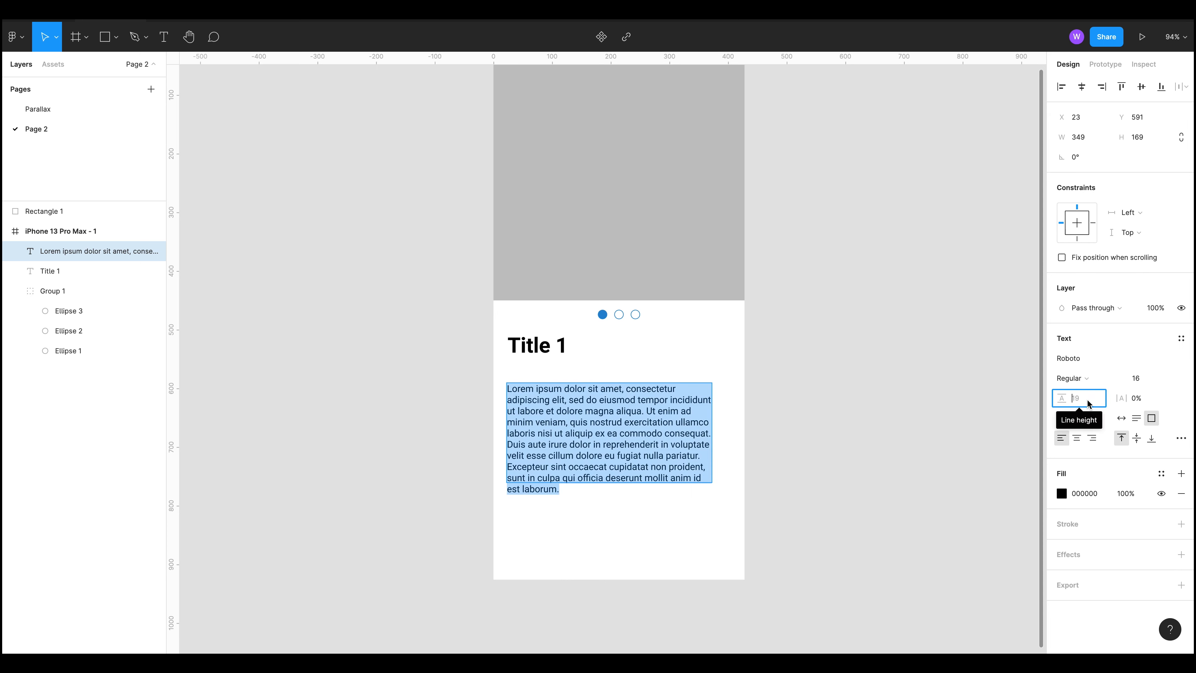
{"action": "type", "text": "140"}
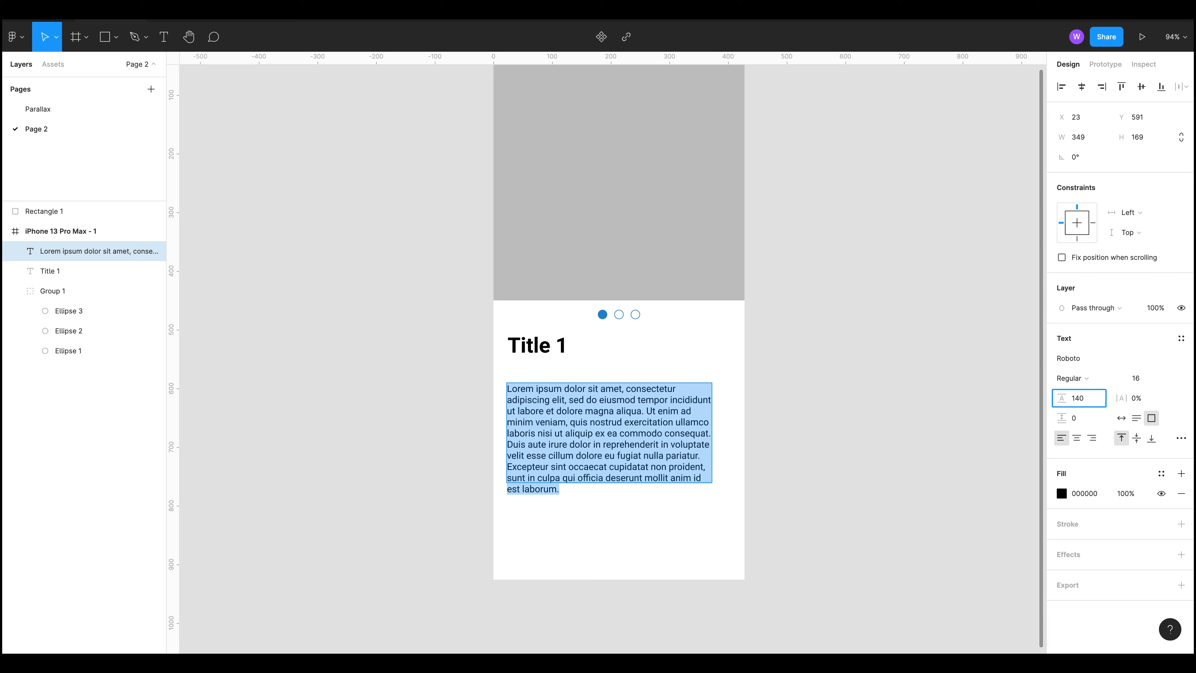
{"action": "type", "text": "%"}
{"action": "key", "text": "Return"}
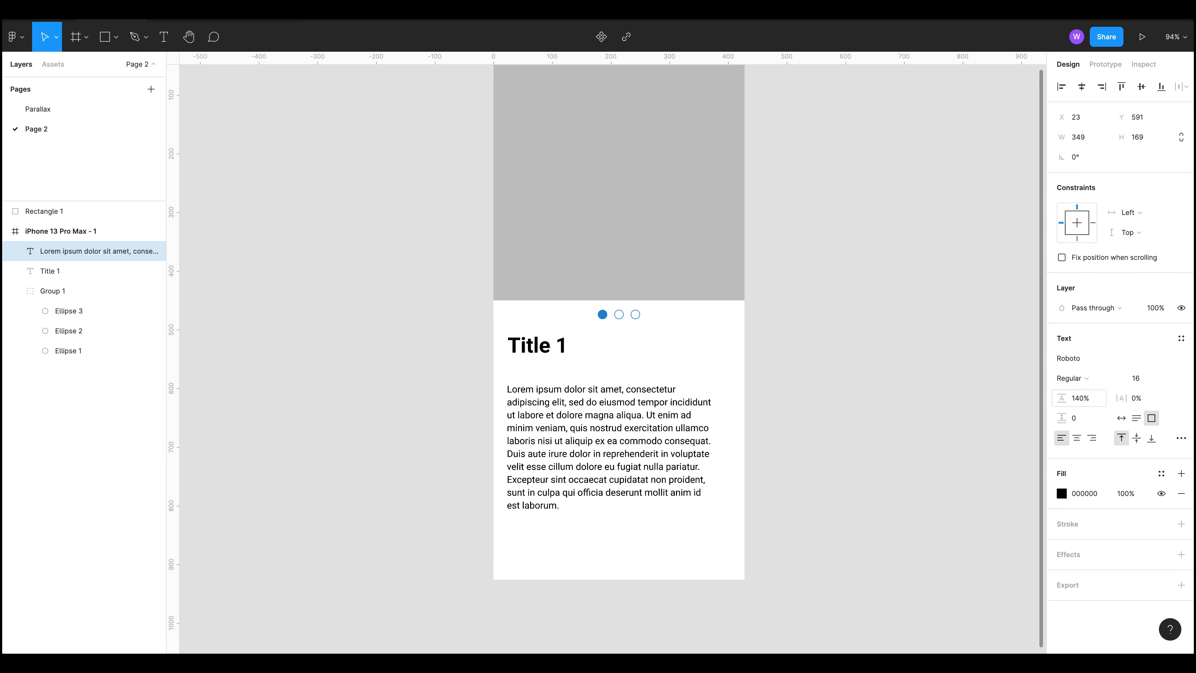
Step: Extend the Lorem ipsum text box downward to fit the whole paragraph and move it closer beneath Title 1, aligned with the title's left edge
{"action": "double_click", "coordinate": [537, 410]}
{"action": "left_click_drag", "start_coordinate": [539, 402], "coordinate": [541, 414]}
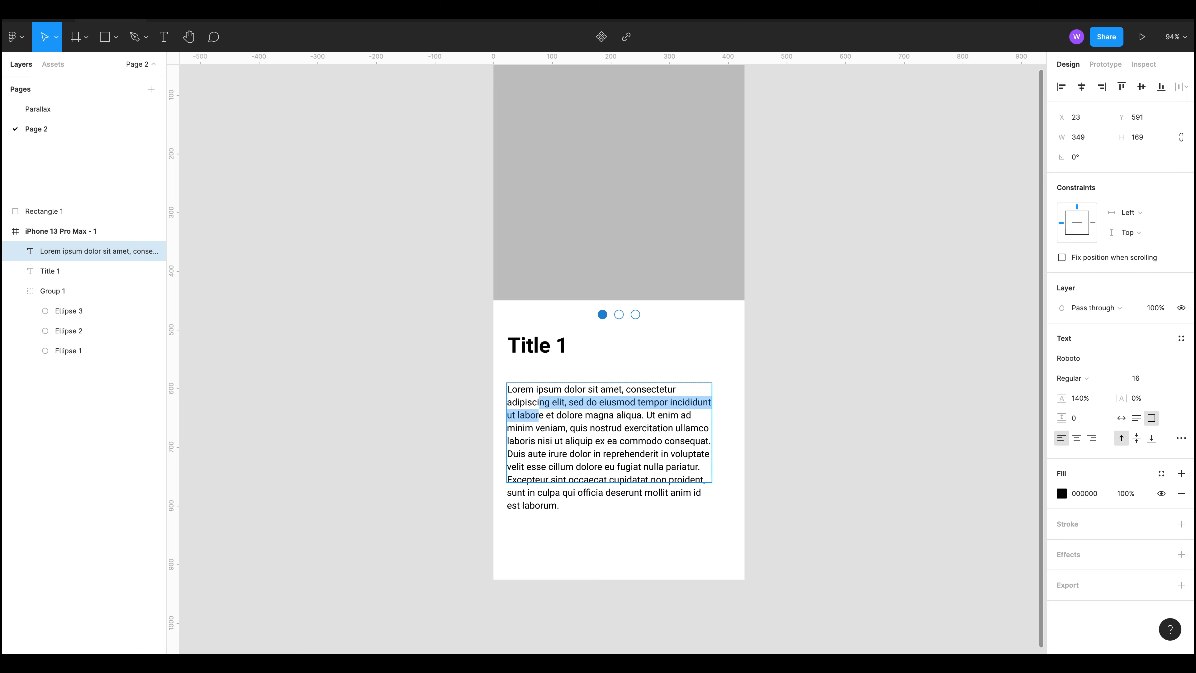
{"action": "key", "text": "Escape"}
{"action": "left_click_drag", "start_coordinate": [607, 483], "coordinate": [611, 518]}
{"action": "mouse_move", "coordinate": [592, 449]}
{"action": "left_mouse_down"}
{"action": "mouse_move", "coordinate": [596, 431]}
{"action": "mouse_move", "coordinate": [595, 441]}
{"action": "left_mouse_up"}
{"action": "left_click", "coordinate": [512, 366]}
{"action": "left_click", "coordinate": [555, 355]}
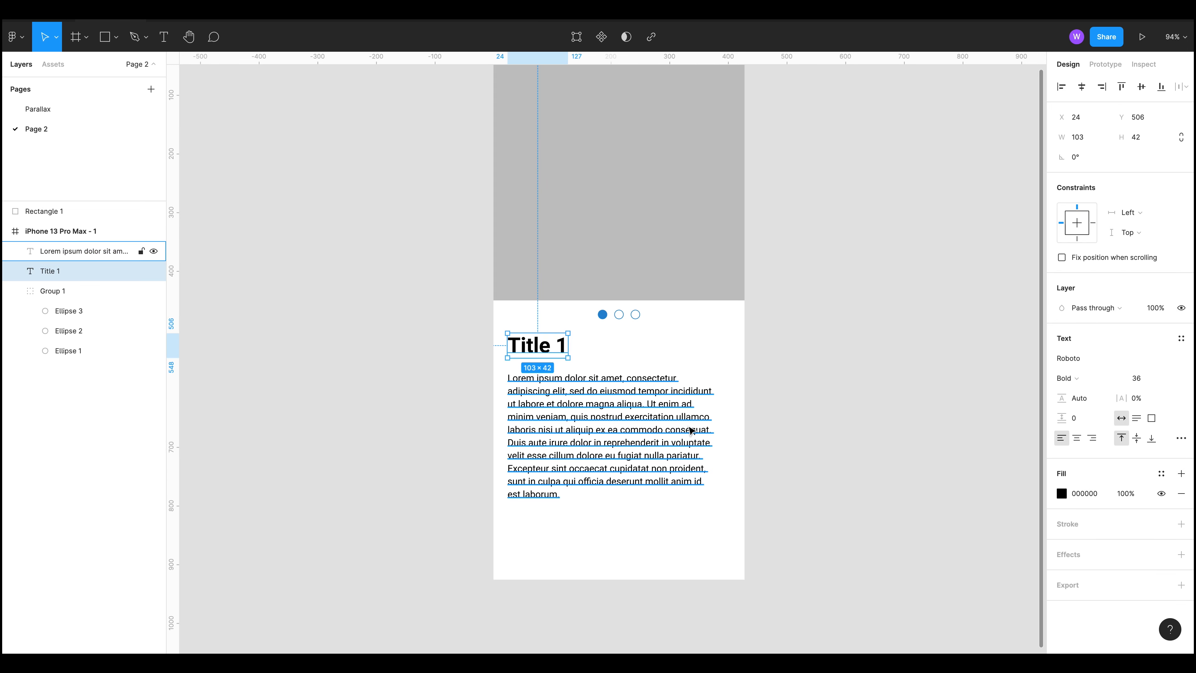
{"action": "left_click", "coordinate": [867, 448]}
{"action": "scroll", "coordinate": [861, 391], "scroll_direction": "down", "scroll_amount": 6}
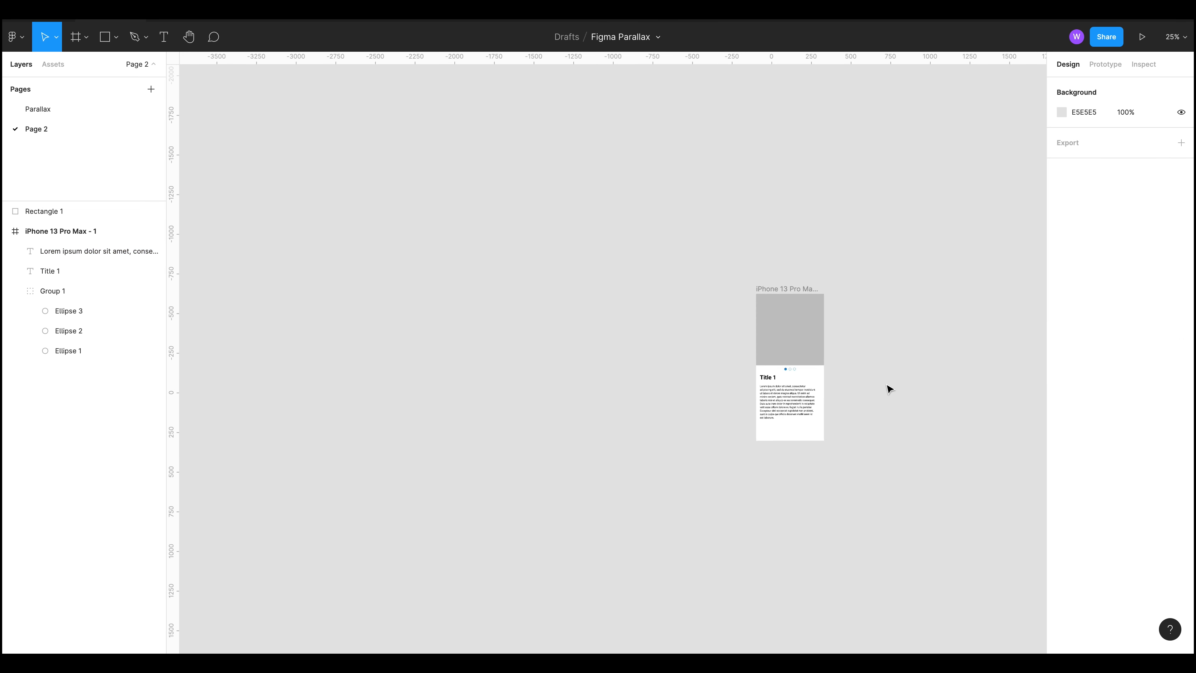
{"action": "scroll", "coordinate": [885, 389], "scroll_direction": "up", "scroll_amount": 3}
{"action": "scroll", "coordinate": [873, 359], "scroll_direction": "right", "scroll_amount": 5}
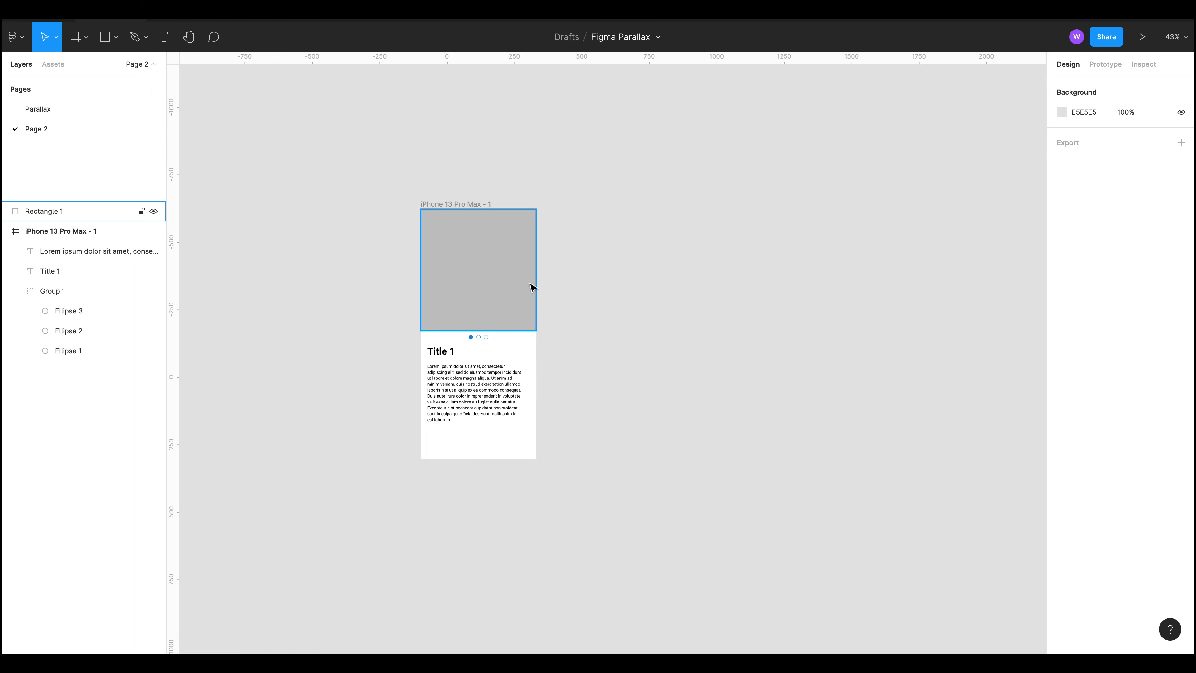
{"action": "left_click_drag", "start_coordinate": [455, 206], "coordinate": [615, 206]}
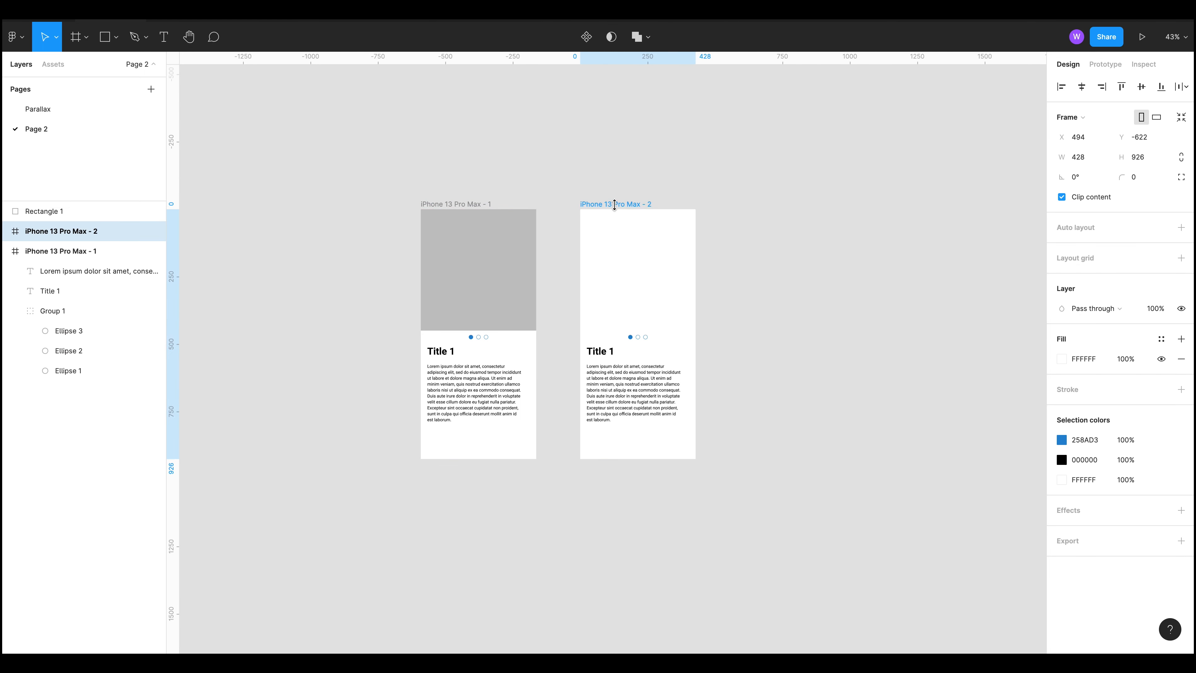
{"action": "key", "text": "Delete"}
Step: Nest the grey rectangle inside the iPhone 13 Pro Max - 1 frame and place two evenly spaced copies of the frame to its right
{"action": "left_click", "coordinate": [503, 289]}
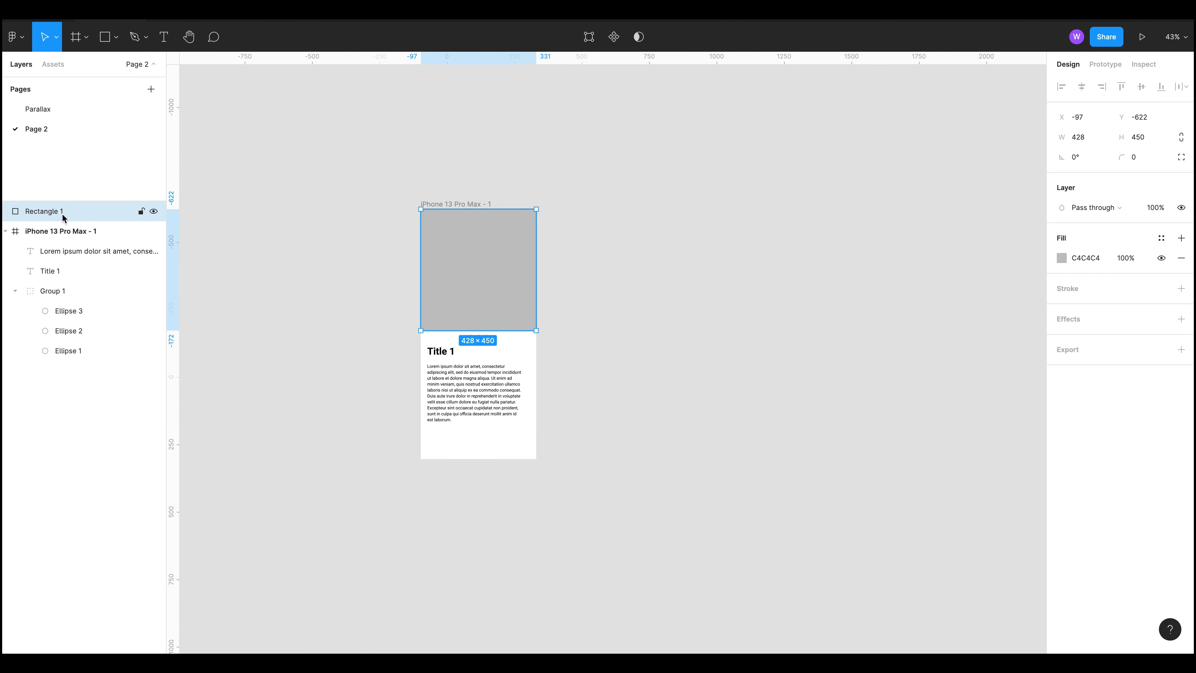
{"action": "left_click_drag", "start_coordinate": [63, 216], "coordinate": [57, 235]}
{"action": "key", "text": "Escape"}
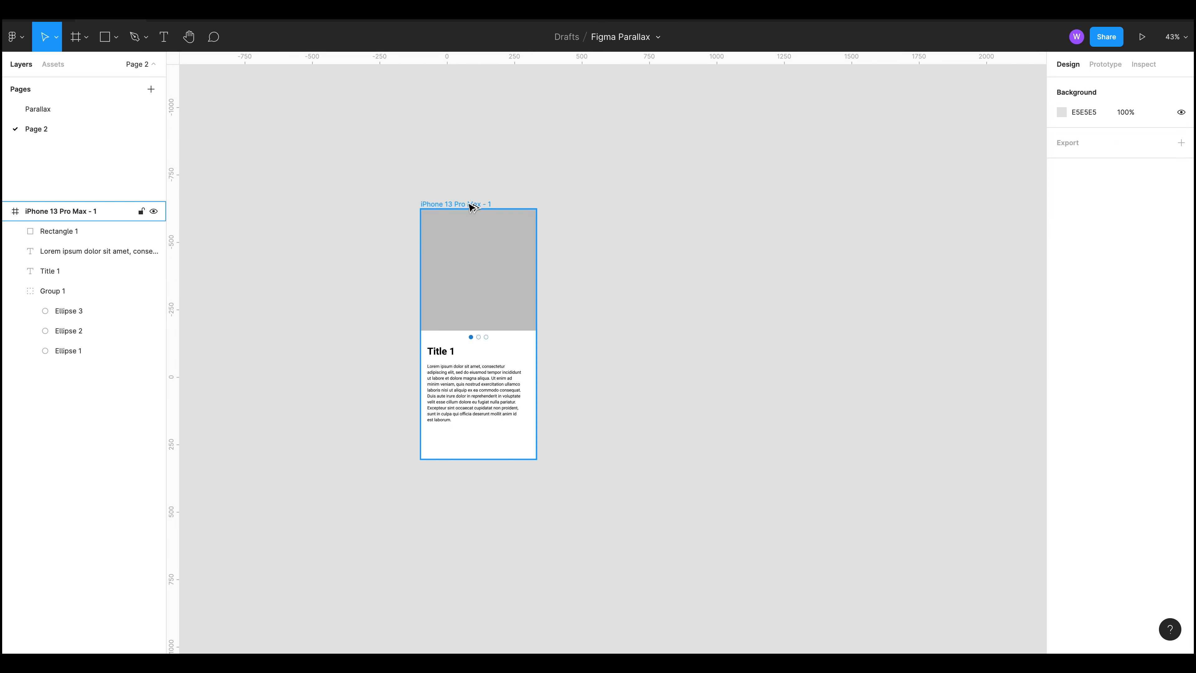
{"action": "left_click_drag", "start_coordinate": [472, 207], "coordinate": [803, 213]}
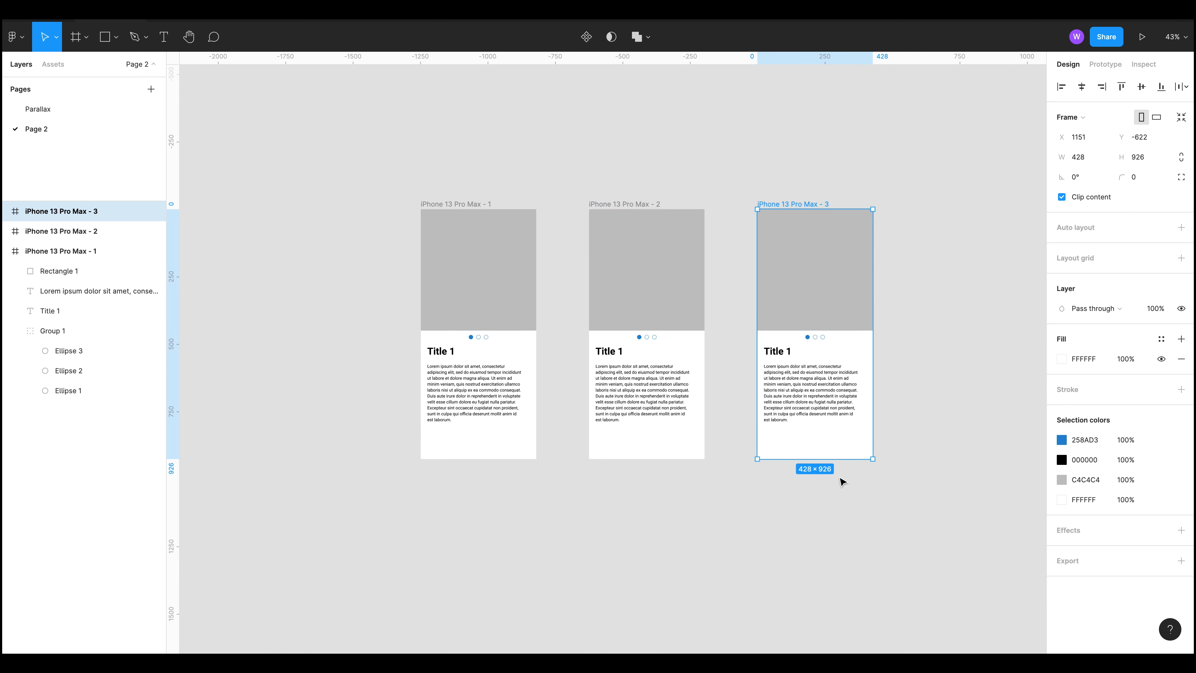
{"action": "left_click", "coordinate": [842, 486]}
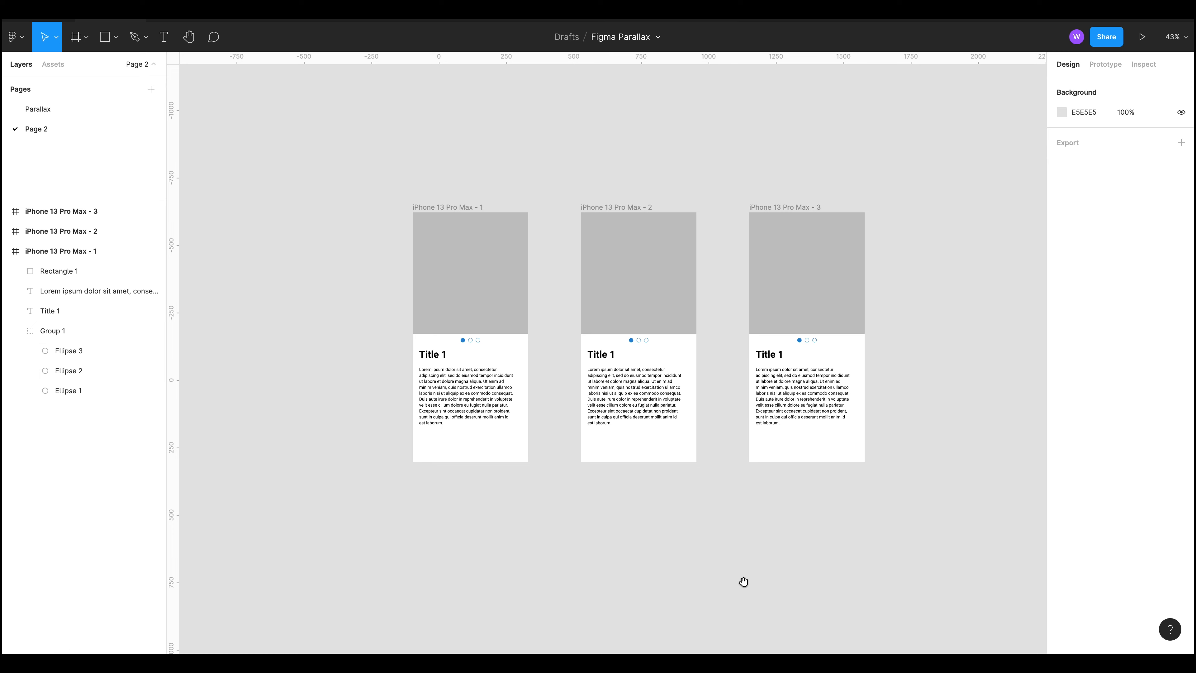
{"action": "scroll", "coordinate": [659, 315], "scroll_direction": "up", "scroll_amount": 10}
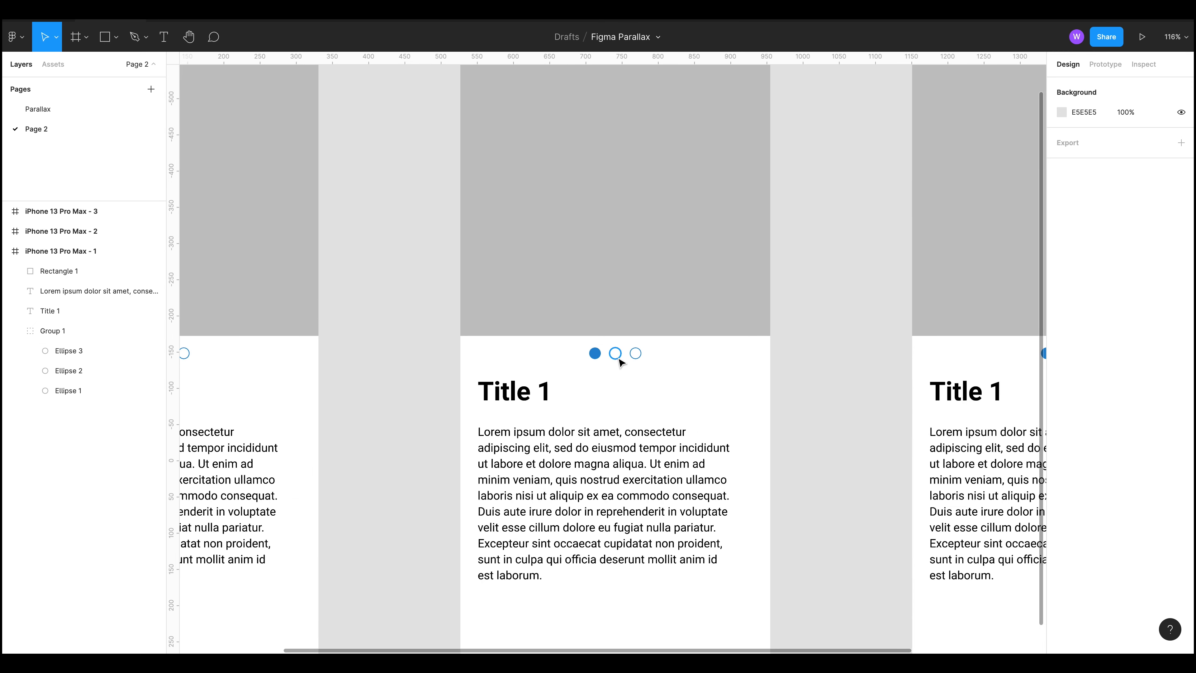
{"action": "double_click", "coordinate": [618, 357]}
{"action": "left_click", "coordinate": [595, 354], "text": "shift"}
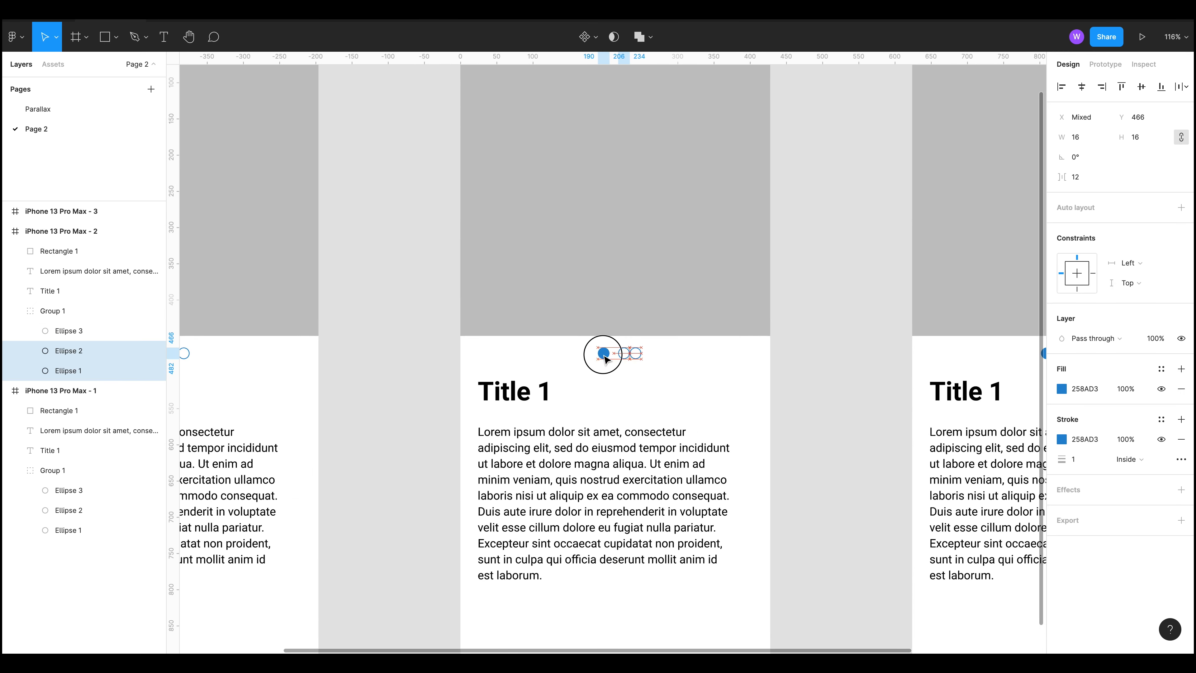
{"action": "left_click", "coordinate": [620, 364]}
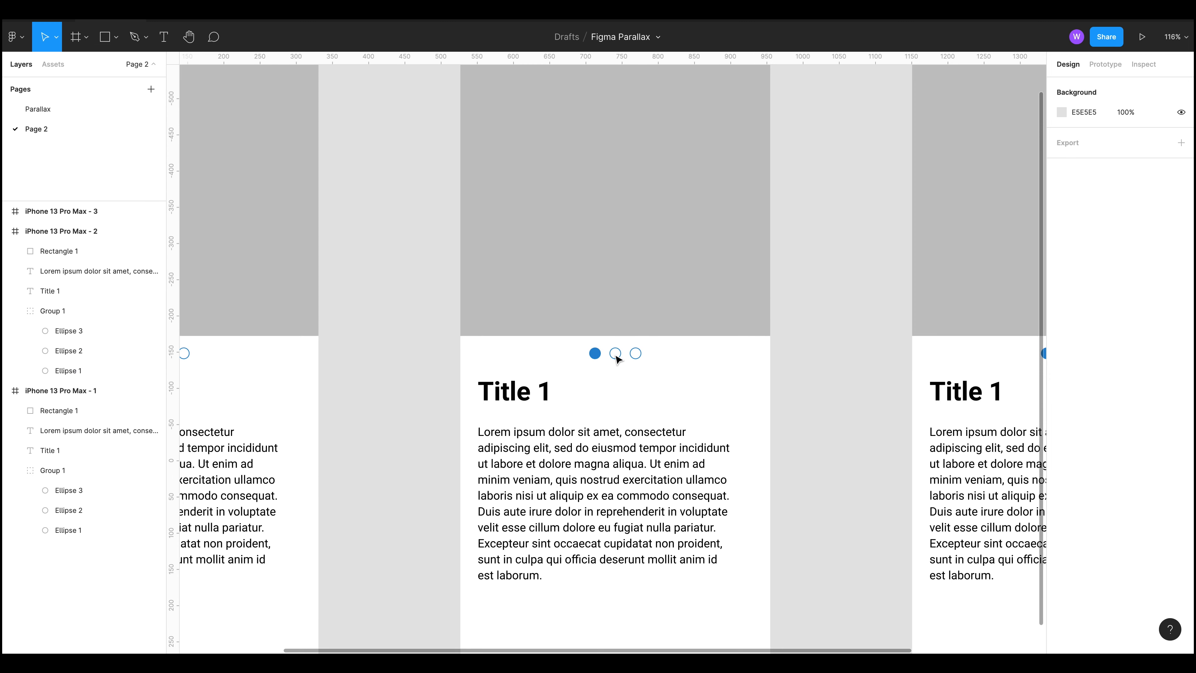
Step: Swap the first and second page dots in the iPhone 13 Pro Max - 2 frame so the filled dot is in the middle
{"action": "double_click", "coordinate": [617, 356]}
{"action": "left_click", "coordinate": [594, 353], "text": "shift"}
{"action": "left_click_drag", "start_coordinate": [615, 356], "coordinate": [609, 357]}
{"action": "scroll", "coordinate": [612, 356], "scroll_direction": "up", "scroll_amount": 10}
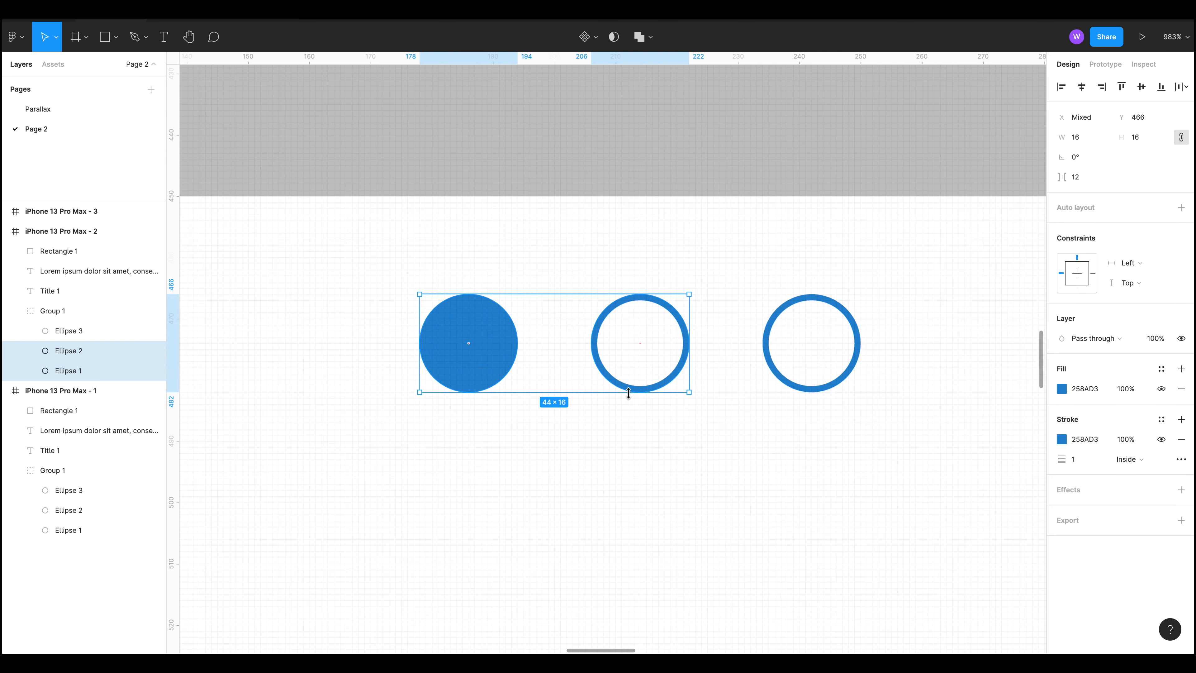
{"action": "left_click", "coordinate": [477, 347]}
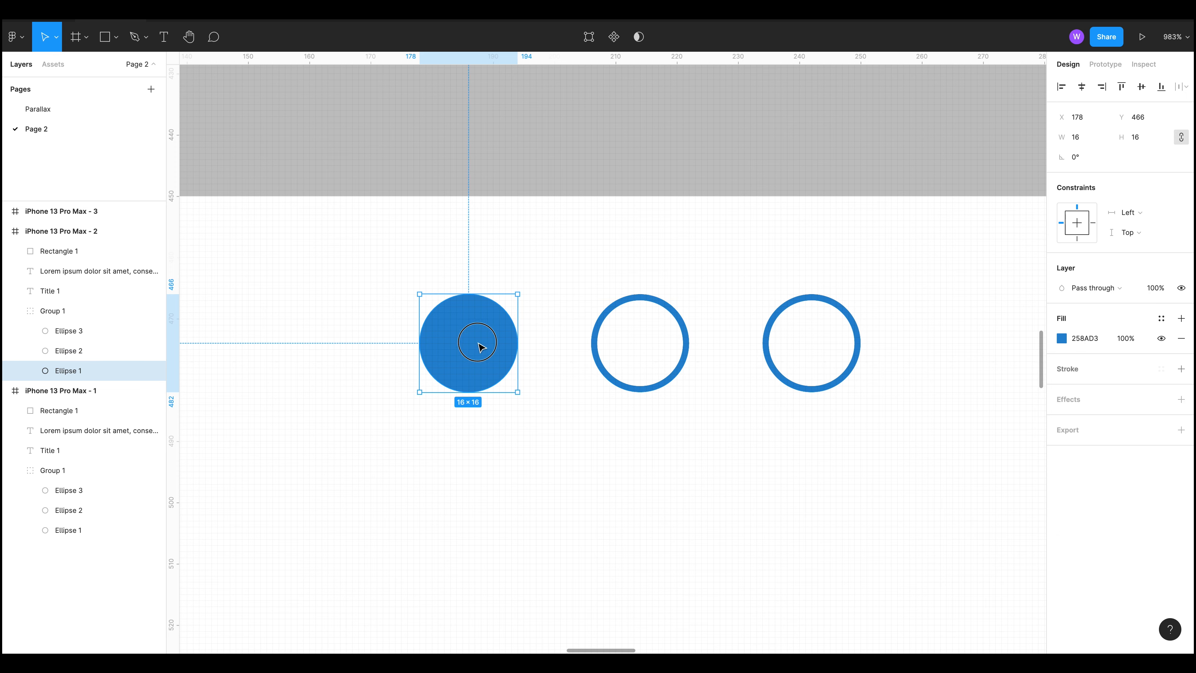
{"action": "left_click", "coordinate": [626, 387], "text": "shift"}
{"action": "left_click_drag", "start_coordinate": [641, 347], "coordinate": [508, 375]}
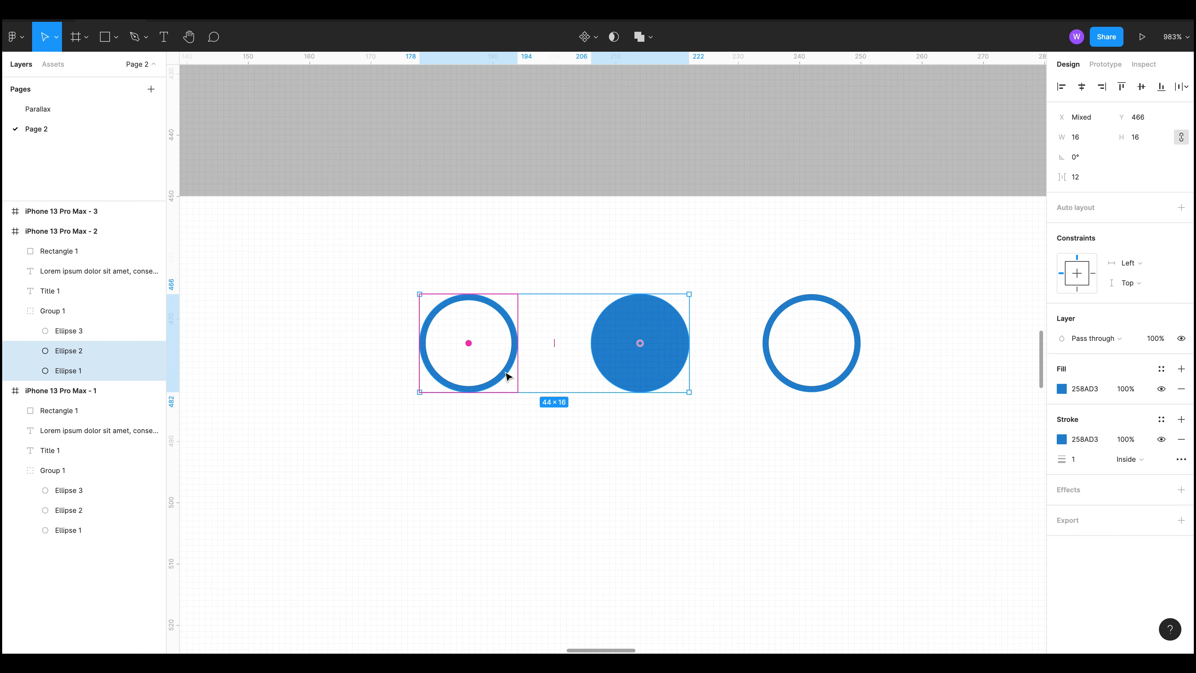
{"action": "scroll", "coordinate": [770, 429], "scroll_direction": "down", "scroll_amount": 5}
{"action": "left_click", "coordinate": [865, 537]}
Step: Change the heading in the iPhone 13 Pro Max - 2 frame to Title 3
{"action": "left_click_drag", "start_coordinate": [925, 566], "coordinate": [659, 436]}
{"action": "scroll", "coordinate": [664, 438], "scroll_direction": "down", "scroll_amount": 10}
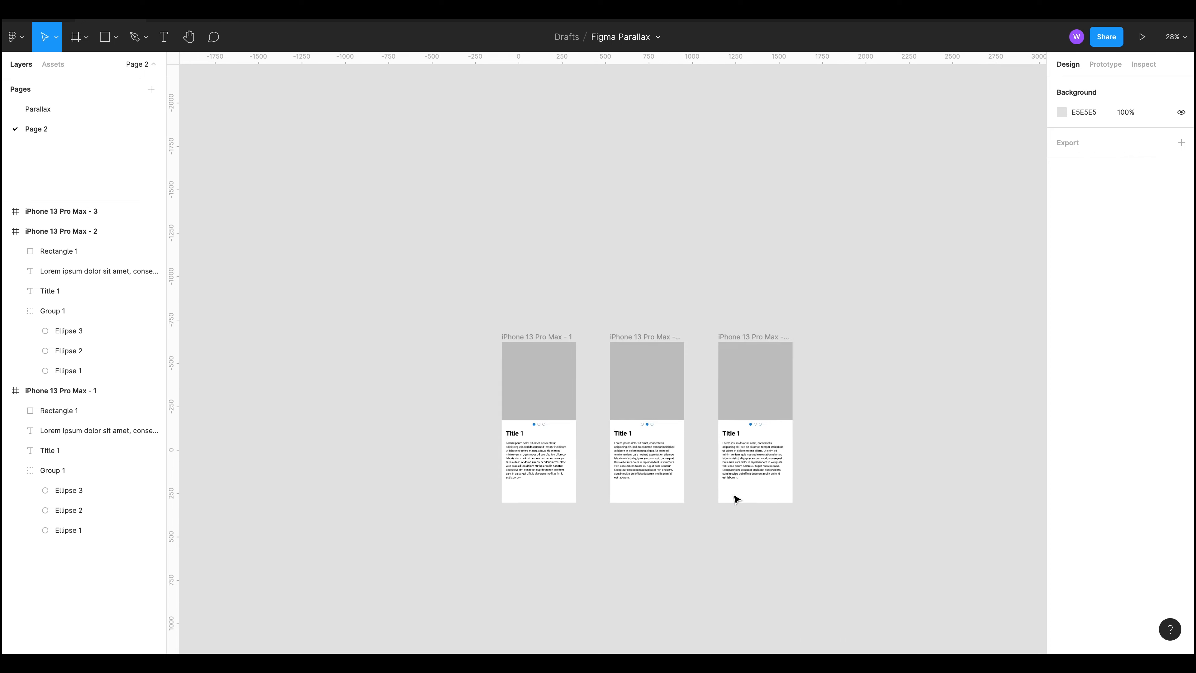
{"action": "scroll", "coordinate": [655, 414], "scroll_direction": "up", "scroll_amount": 5}
{"action": "double_click", "coordinate": [559, 500]}
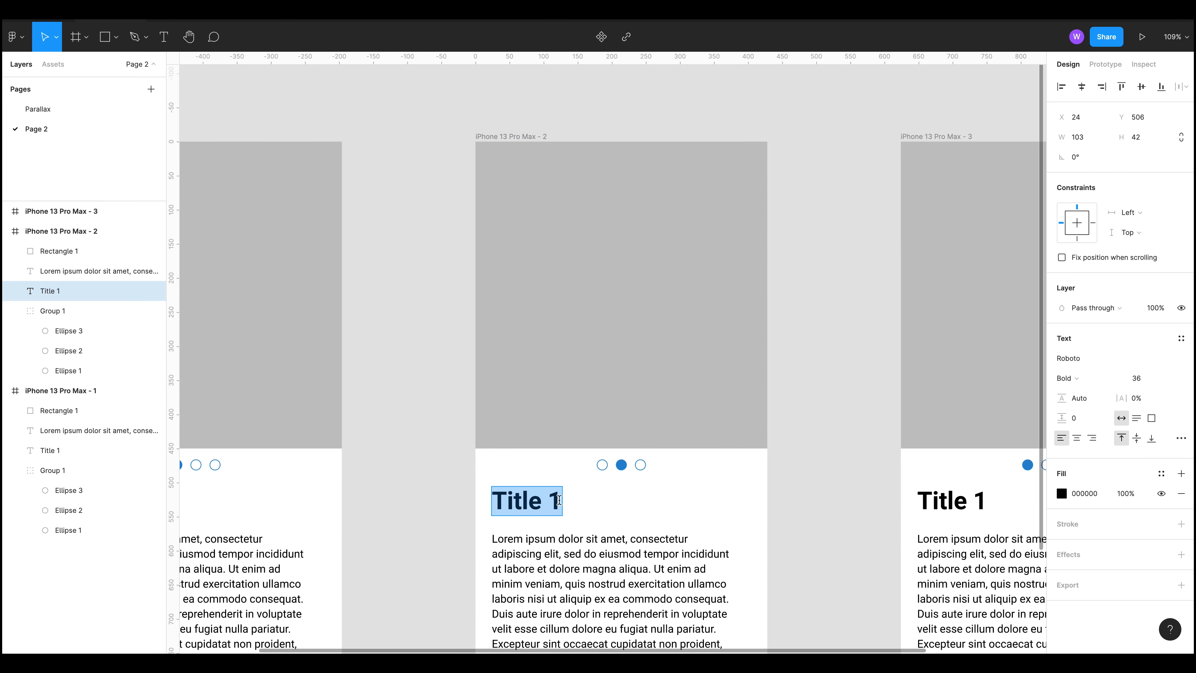
{"action": "left_click", "coordinate": [554, 499]}
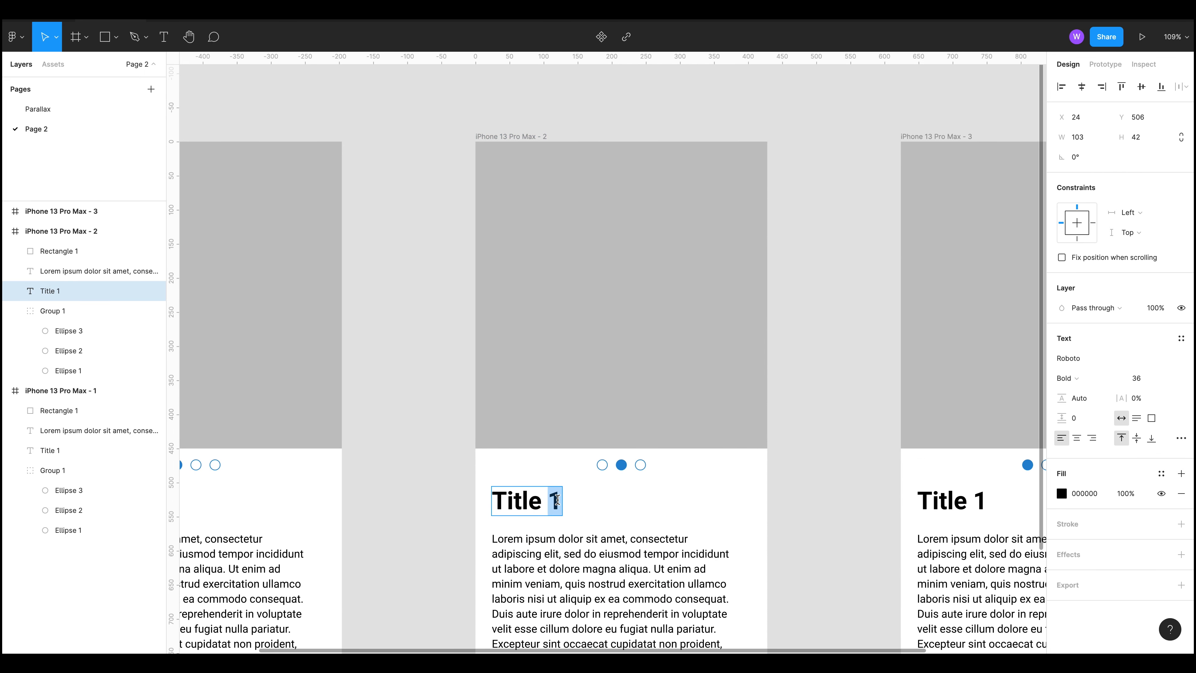
{"action": "type", "text": "3"}
{"action": "key", "text": "Escape"}
Step: Change the heading in the iPhone 13 Pro Max - 2 frame to Title 2
{"action": "left_click_drag", "start_coordinate": [793, 489], "coordinate": [635, 342]}
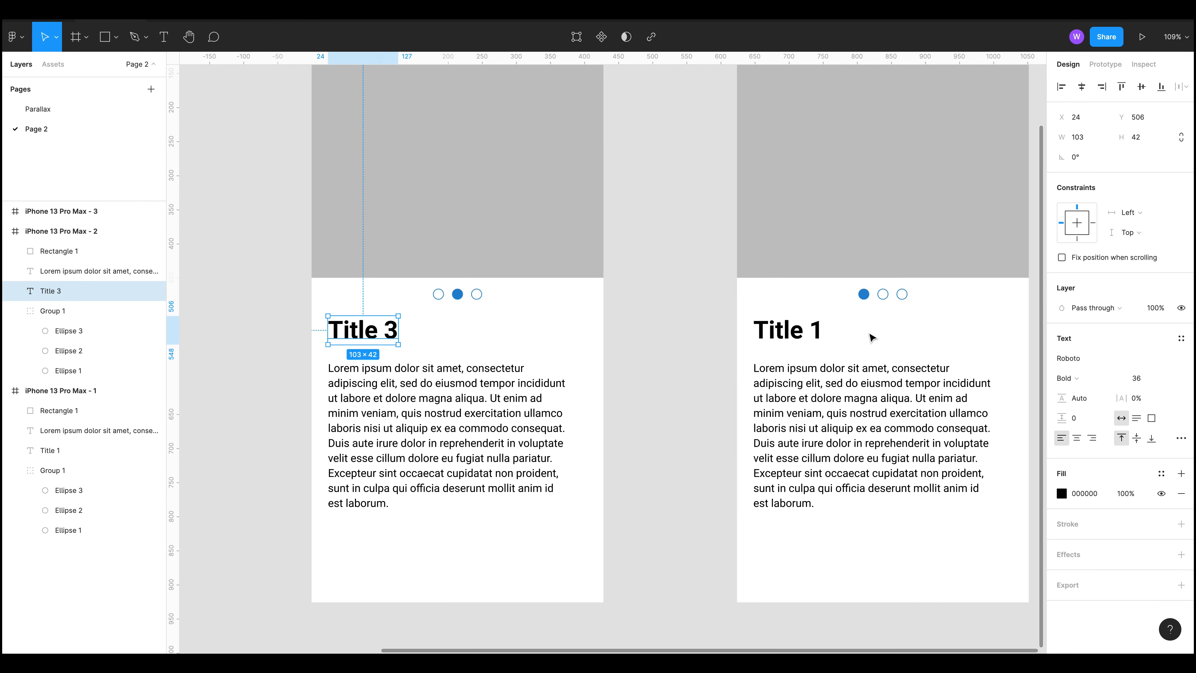
{"action": "left_click", "coordinate": [796, 329]}
{"action": "left_click", "coordinate": [390, 329]}
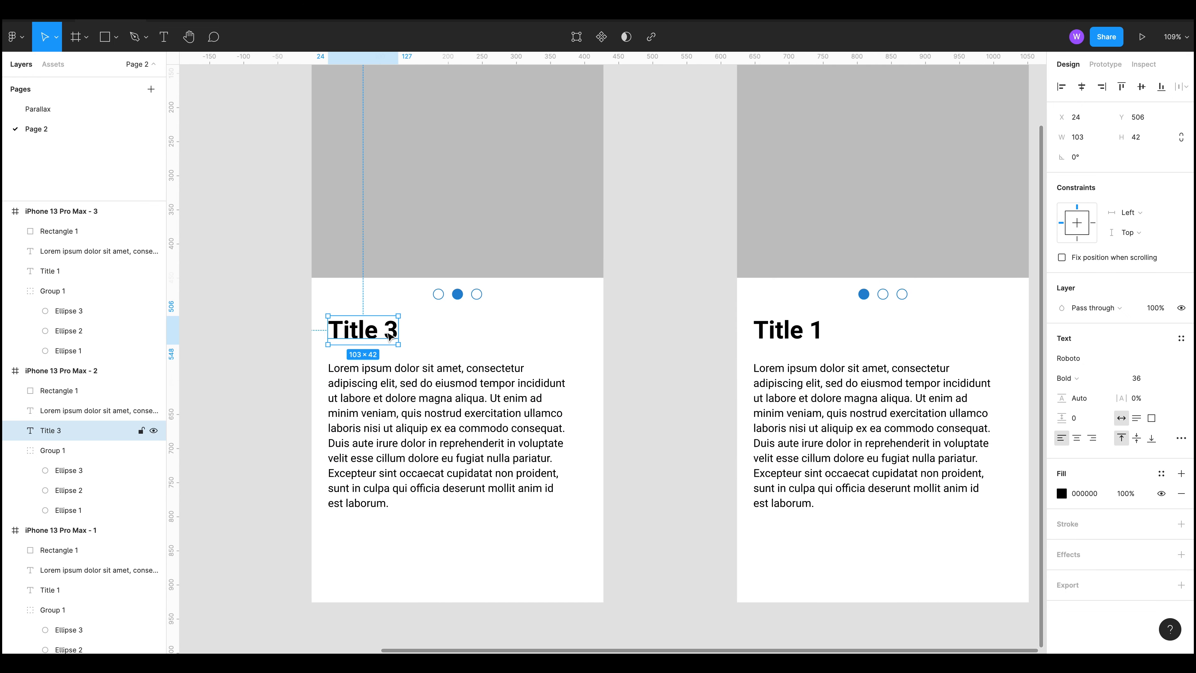
{"action": "double_click", "coordinate": [390, 328]}
{"action": "double_click", "coordinate": [391, 329]}
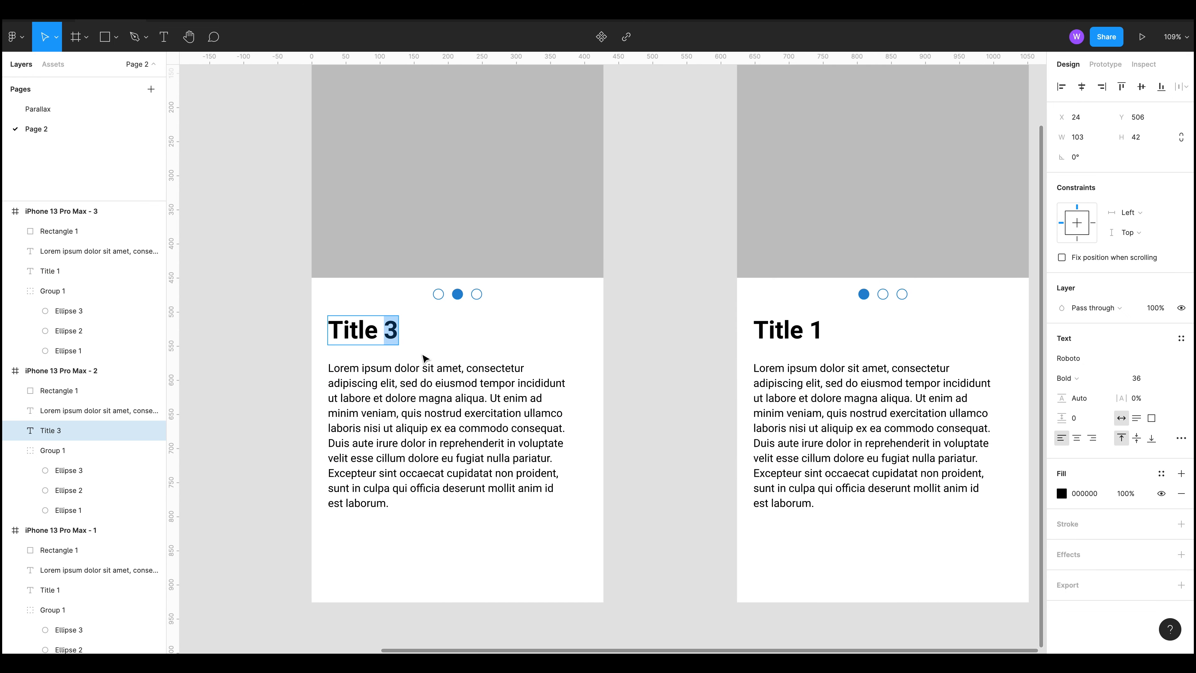
{"action": "type", "text": "2"}
Step: Change the heading in the iPhone 13 Pro Max - 3 frame to Title 3
{"action": "left_click", "coordinate": [796, 329]}
{"action": "double_click", "coordinate": [795, 329]}
{"action": "left_click", "coordinate": [816, 328]}
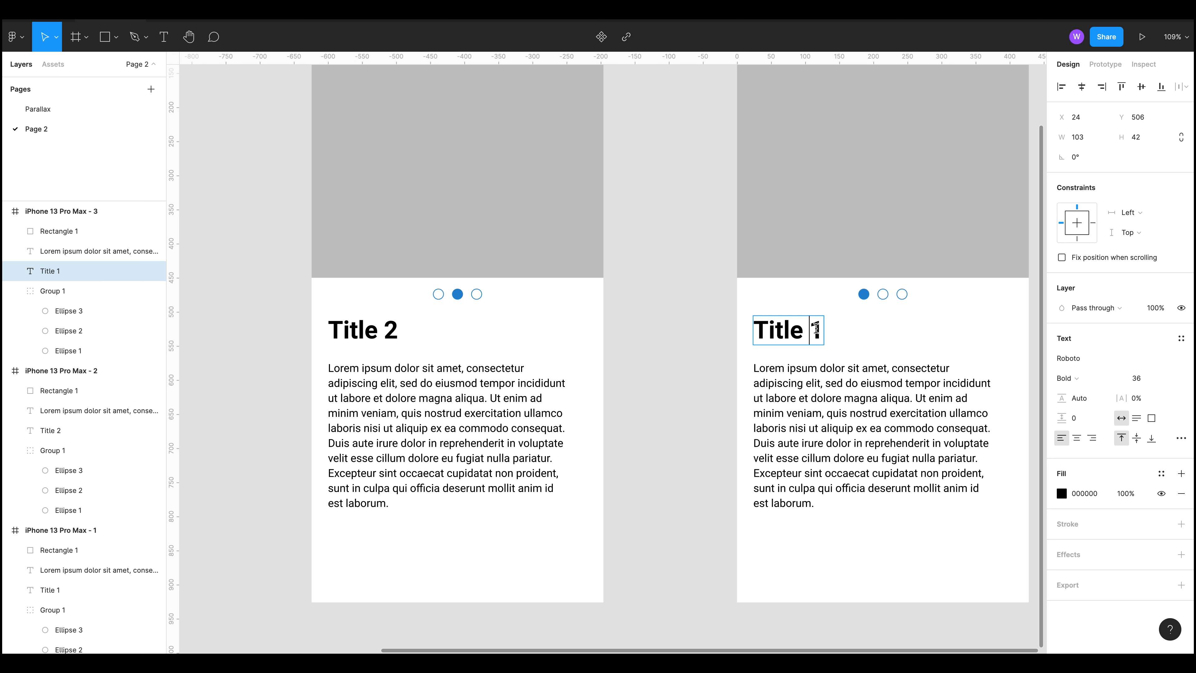
{"action": "key", "text": "Escape"}
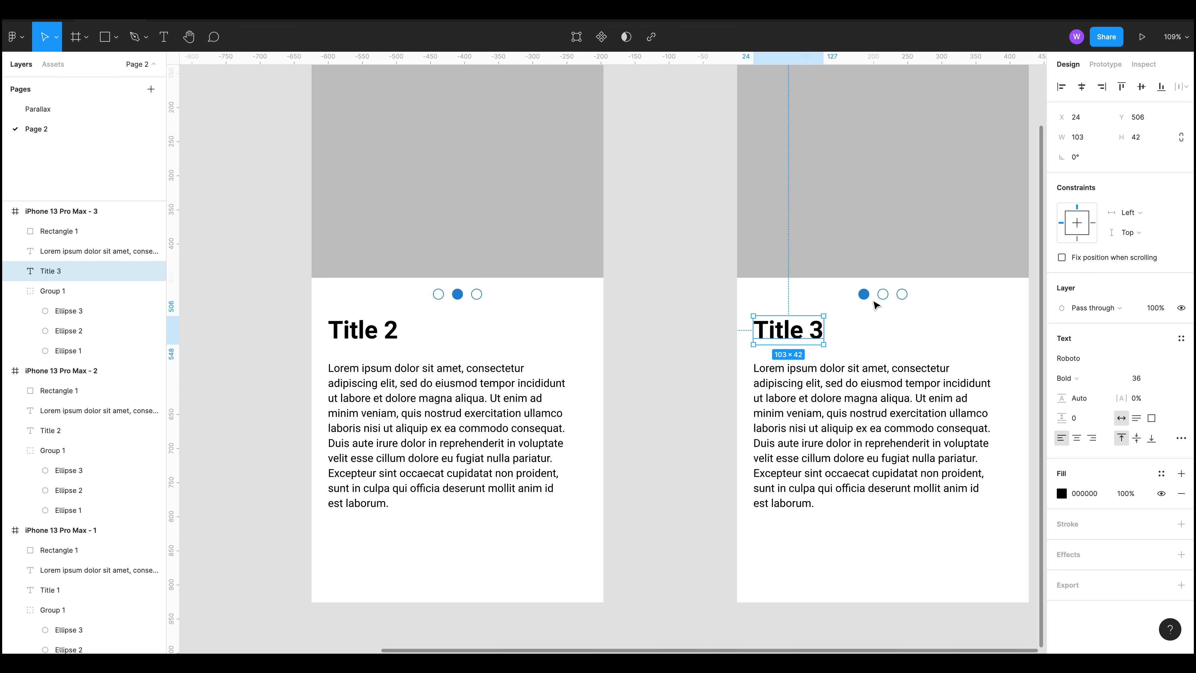
Step: Swap the first and third page dots in the iPhone 13 Pro Max - 3 frame so the filled dot comes last
{"action": "double_click", "coordinate": [863, 294]}
{"action": "key", "text": "Escape"}
{"action": "key", "text": "Escape"}
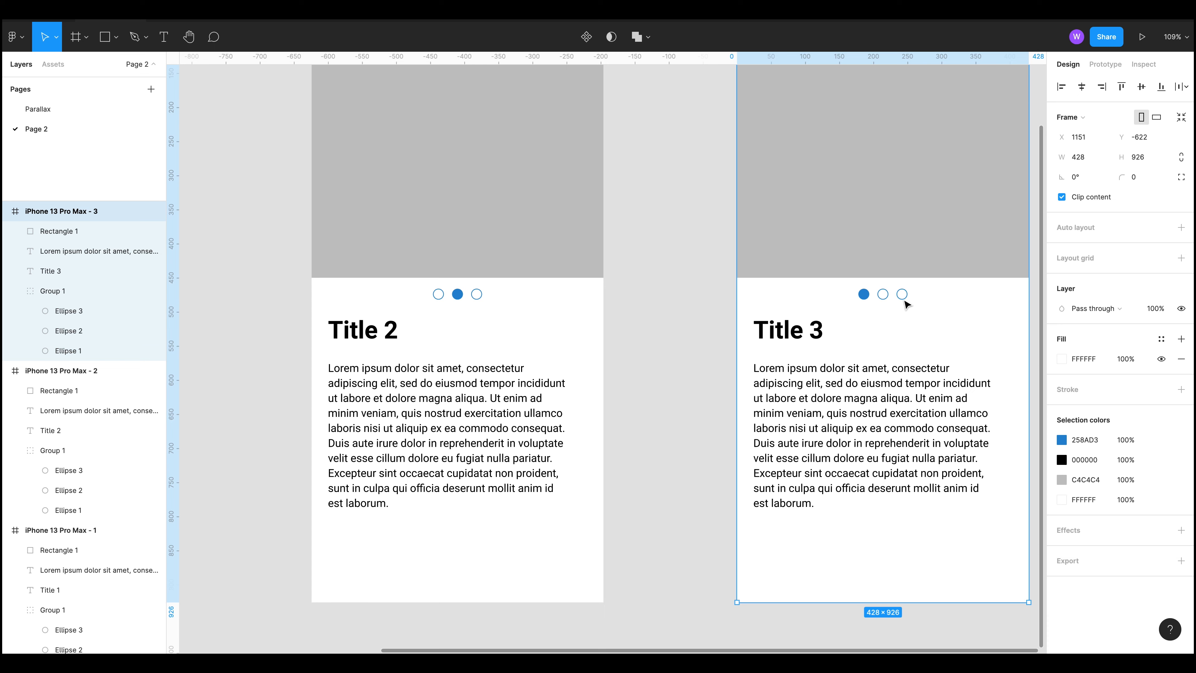
{"action": "scroll", "coordinate": [922, 295], "scroll_direction": "up", "scroll_amount": 5}
{"action": "scroll", "coordinate": [894, 299], "scroll_direction": "up", "scroll_amount": 10}
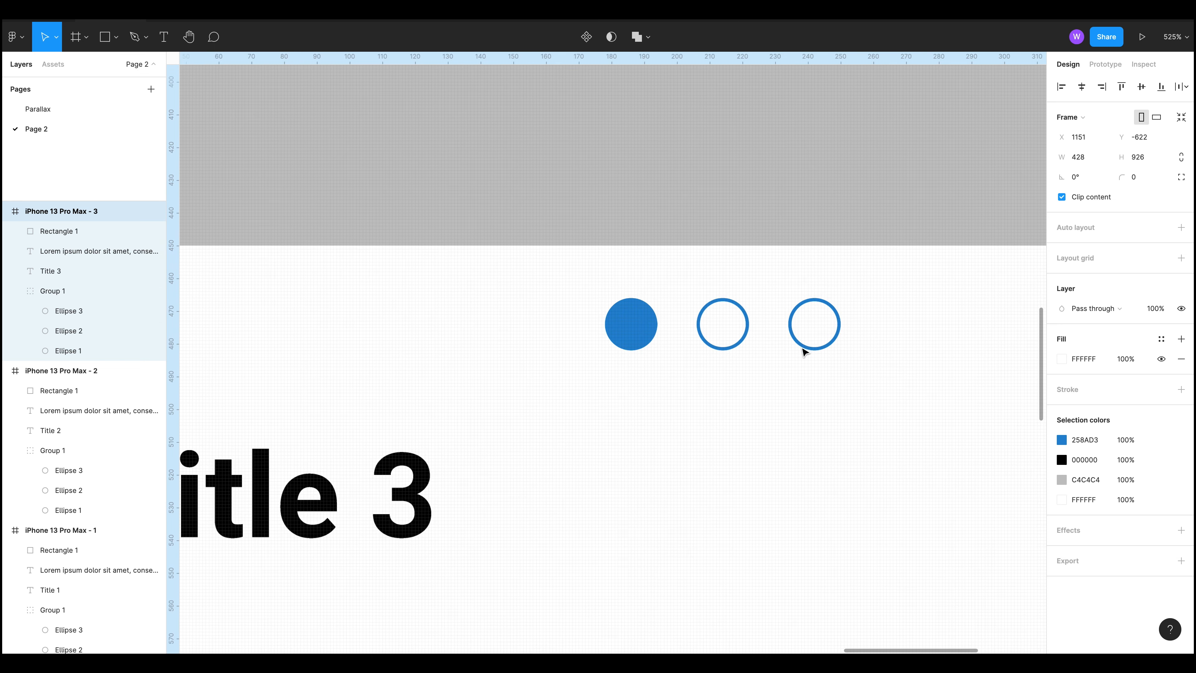
{"action": "left_click", "coordinate": [806, 350]}
{"action": "left_click", "coordinate": [805, 350]}
{"action": "left_click", "coordinate": [651, 334], "text": "shift"}
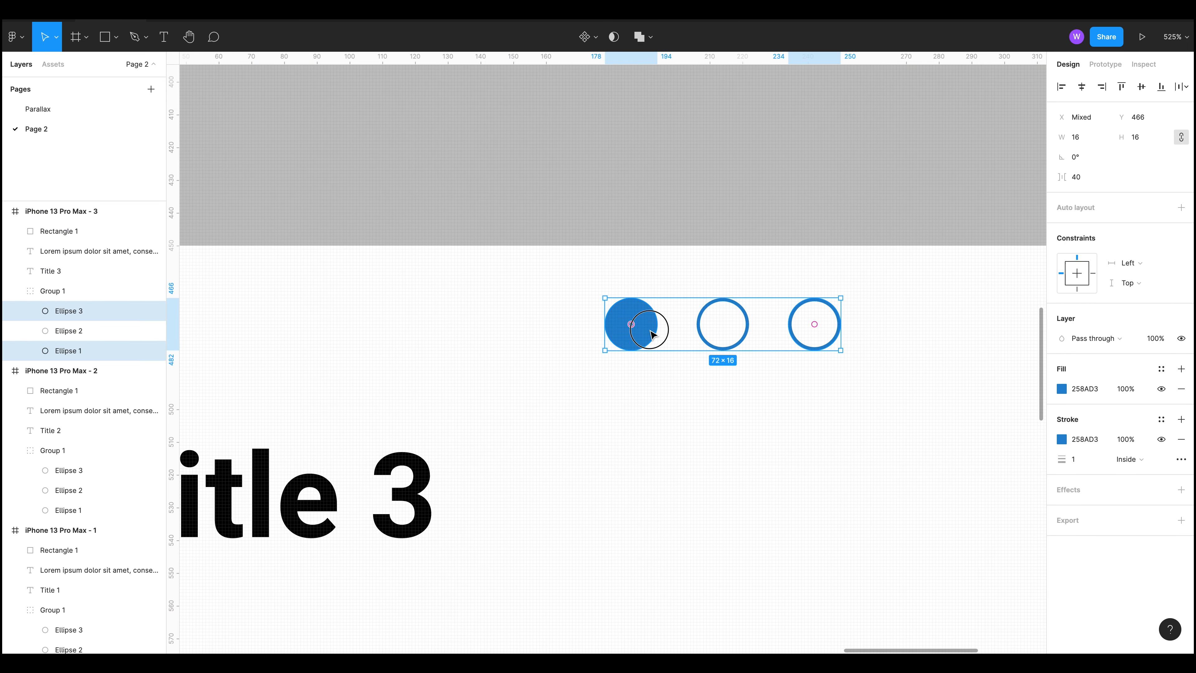
{"action": "left_click_drag", "start_coordinate": [631, 324], "coordinate": [814, 325]}
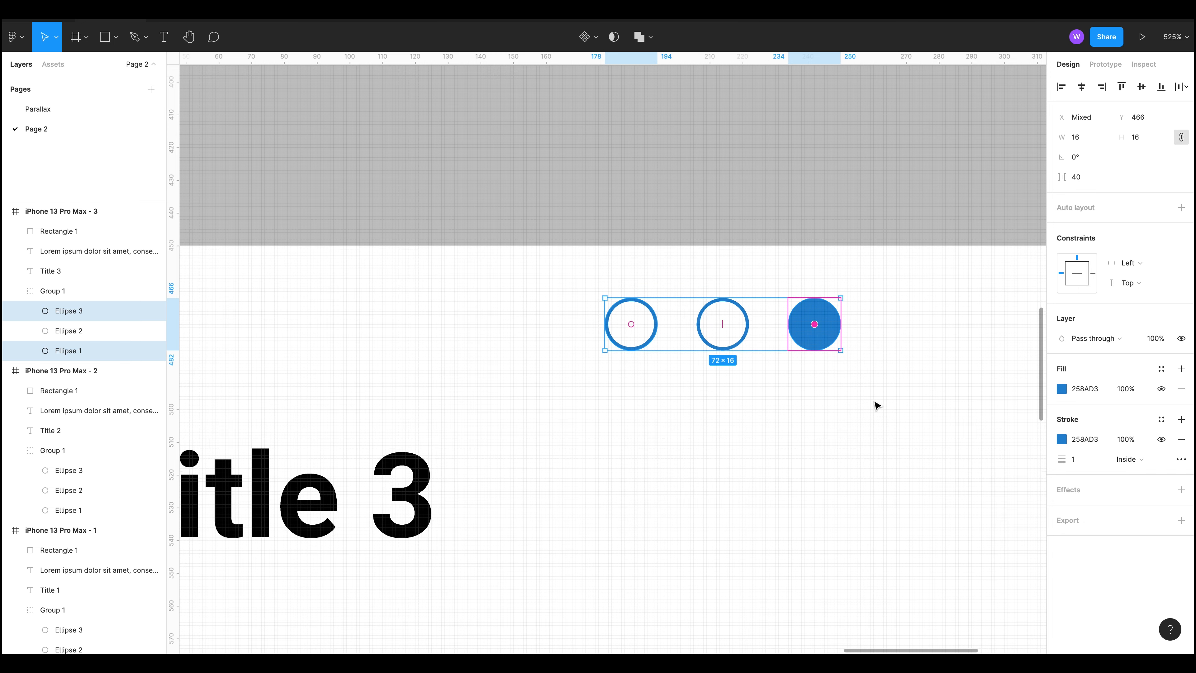
{"action": "left_click", "coordinate": [876, 406]}
Step: Examine the three phone frames side by side, comparing their titles and page dots
{"action": "scroll", "coordinate": [868, 516], "scroll_direction": "down", "scroll_amount": 10}
{"action": "scroll", "coordinate": [863, 513], "scroll_direction": "down", "scroll_amount": 8}
{"action": "left_click_drag", "start_coordinate": [710, 609], "coordinate": [656, 534]}
{"action": "scroll", "coordinate": [727, 465], "scroll_direction": "up", "scroll_amount": 8}
{"action": "scroll", "coordinate": [704, 498], "scroll_direction": "down", "scroll_amount": 2}
{"action": "scroll", "coordinate": [666, 528], "scroll_direction": "down", "scroll_amount": 6}
{"action": "scroll", "coordinate": [659, 532], "scroll_direction": "up", "scroll_amount": 3}
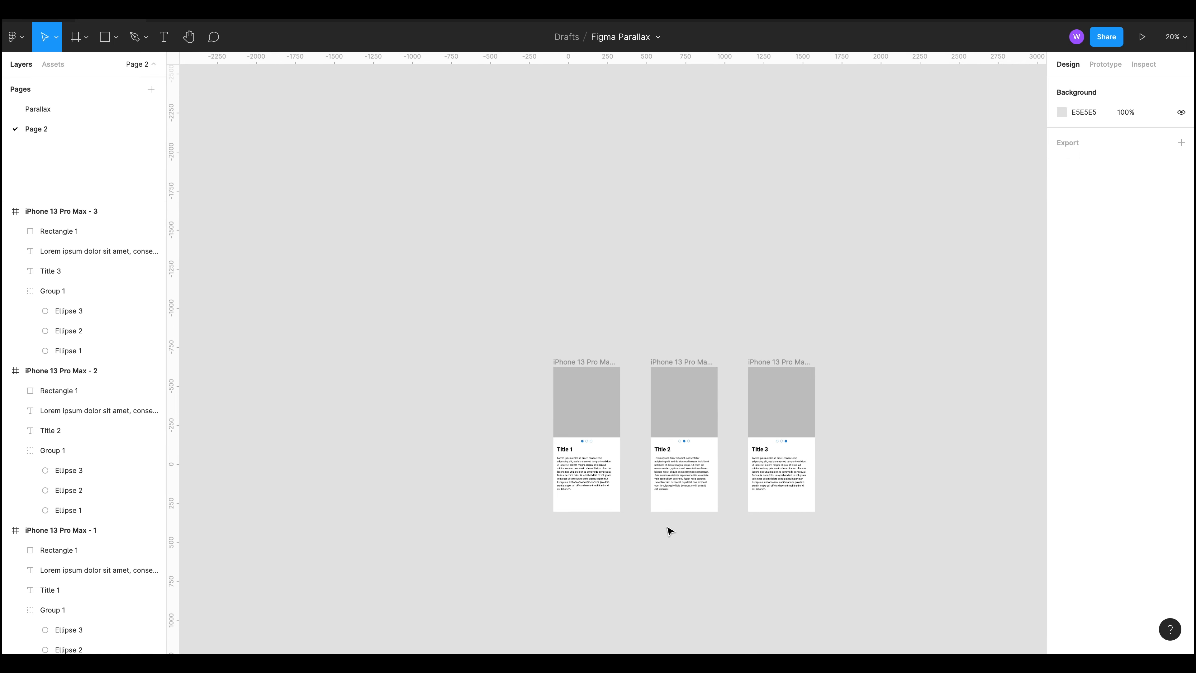
{"action": "left_click_drag", "start_coordinate": [803, 553], "coordinate": [782, 548]}
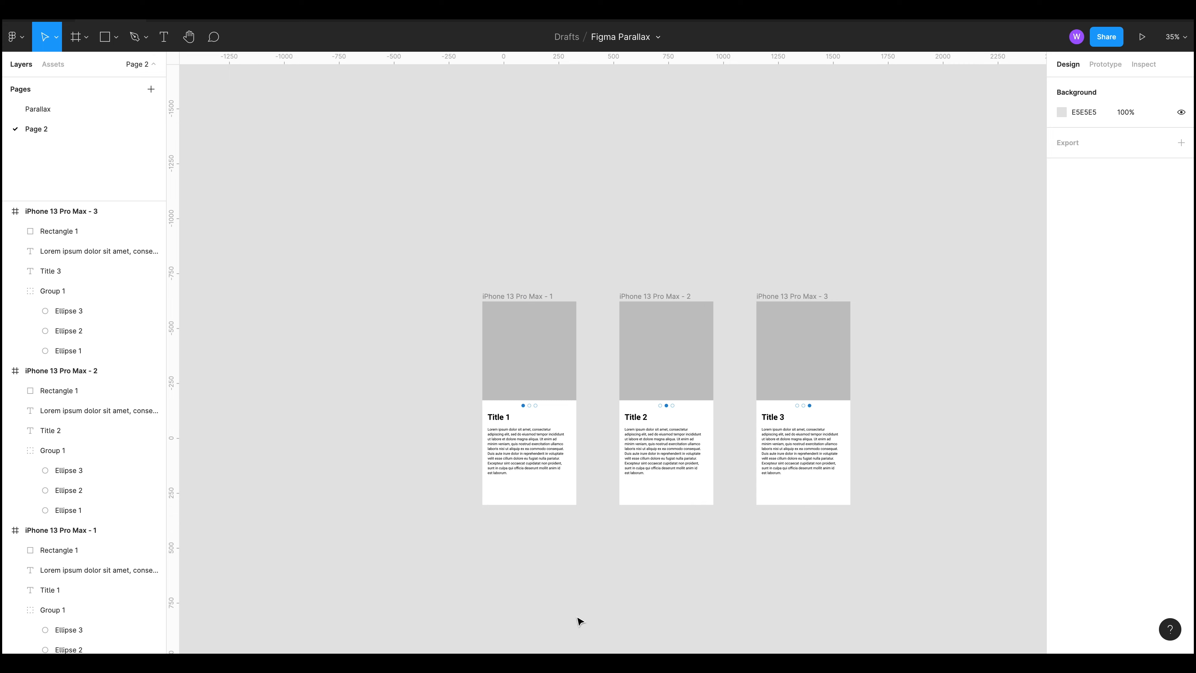
Step: Stack the iPhone 13 Pro Max - 2 and iPhone 13 Pro Max - 3 frames in a column below the first phone frame
{"action": "scroll", "coordinate": [579, 621], "scroll_direction": "down", "scroll_amount": 5}
{"action": "scroll", "coordinate": [579, 621], "scroll_direction": "left", "scroll_amount": 3}
{"action": "left_click_drag", "start_coordinate": [745, 134], "coordinate": [603, 381]}
{"action": "scroll", "coordinate": [840, 395], "scroll_direction": "down", "scroll_amount": 4}
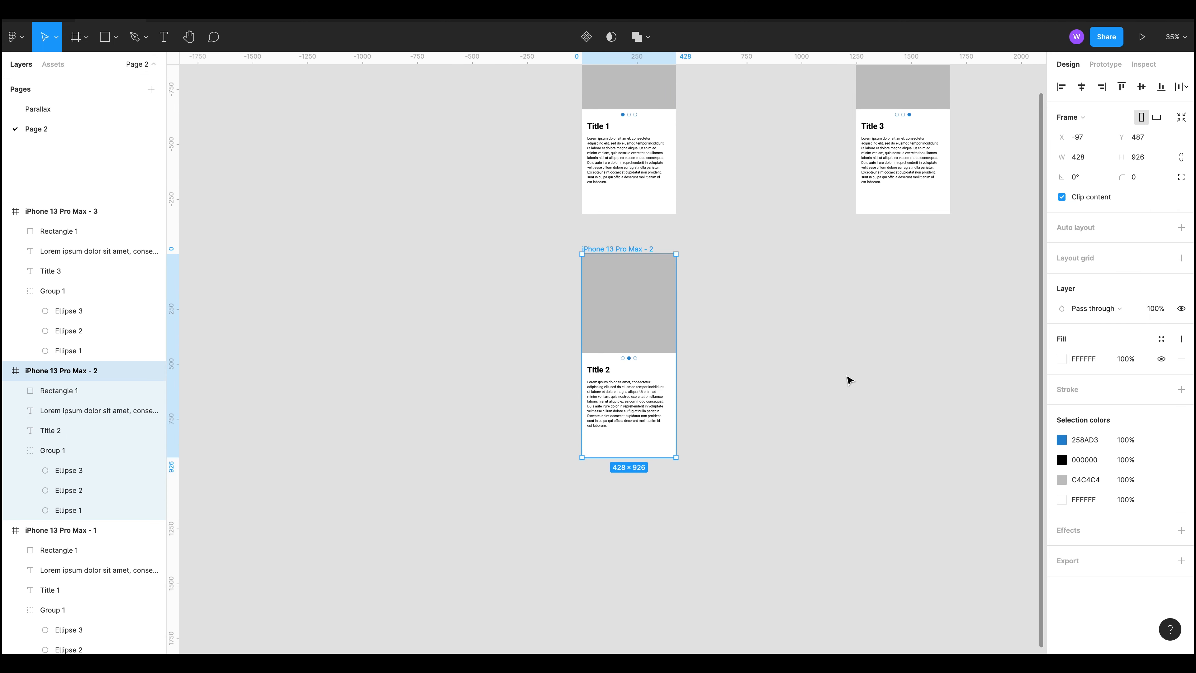
{"action": "scroll", "coordinate": [848, 380], "scroll_direction": "up", "scroll_amount": 4}
{"action": "left_click_drag", "start_coordinate": [907, 195], "coordinate": [634, 516]}
{"action": "scroll", "coordinate": [733, 464], "scroll_direction": "down", "scroll_amount": 4}
{"action": "left_click", "coordinate": [620, 488]}
Step: Examine the cloud, city building, park tree and people illustrations placed on the canvas to the right of the phone frames
{"action": "scroll", "coordinate": [620, 481], "scroll_direction": "right", "scroll_amount": 7}
{"action": "scroll", "coordinate": [620, 480], "scroll_direction": "up", "scroll_amount": 4}
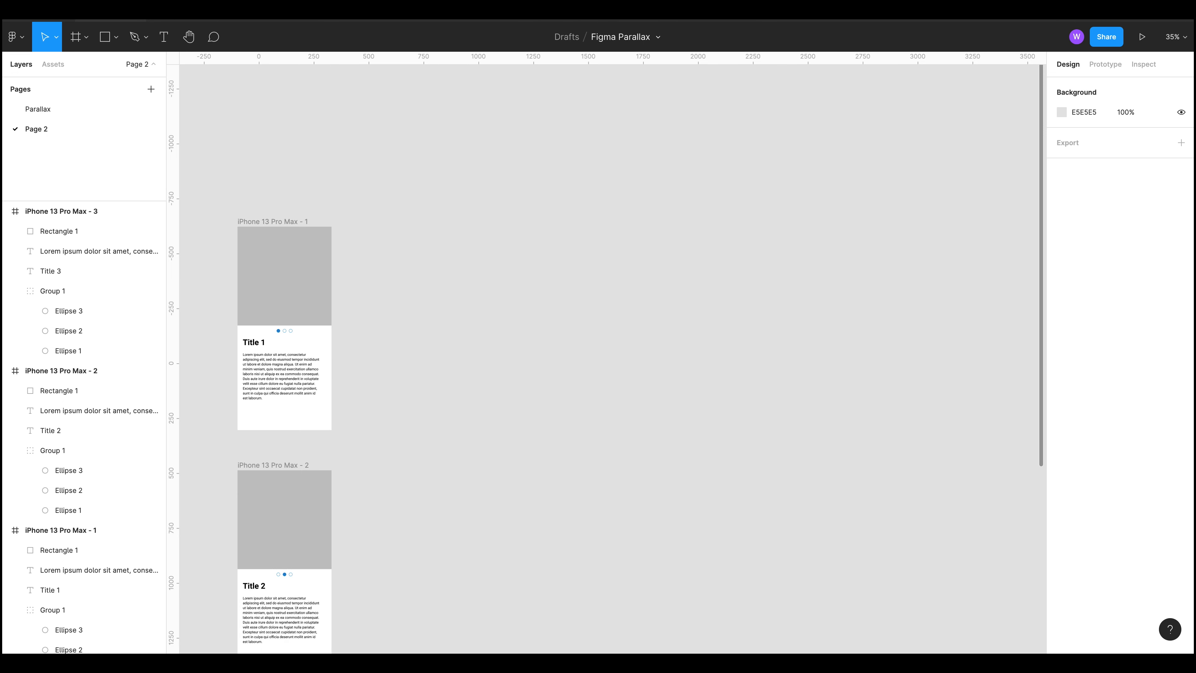
{"action": "left_click_drag", "start_coordinate": [505, 315], "coordinate": [723, 251]}
{"action": "left_click_drag", "start_coordinate": [939, 454], "coordinate": [339, 472]}
{"action": "left_click", "coordinate": [565, 447]}
{"action": "scroll", "coordinate": [564, 354], "scroll_direction": "up", "scroll_amount": 5}
{"action": "left_click_drag", "start_coordinate": [814, 480], "coordinate": [741, 508]}
{"action": "scroll", "coordinate": [741, 509], "scroll_direction": "down", "scroll_amount": 5}
{"action": "scroll", "coordinate": [488, 534], "scroll_direction": "up", "scroll_amount": 2}
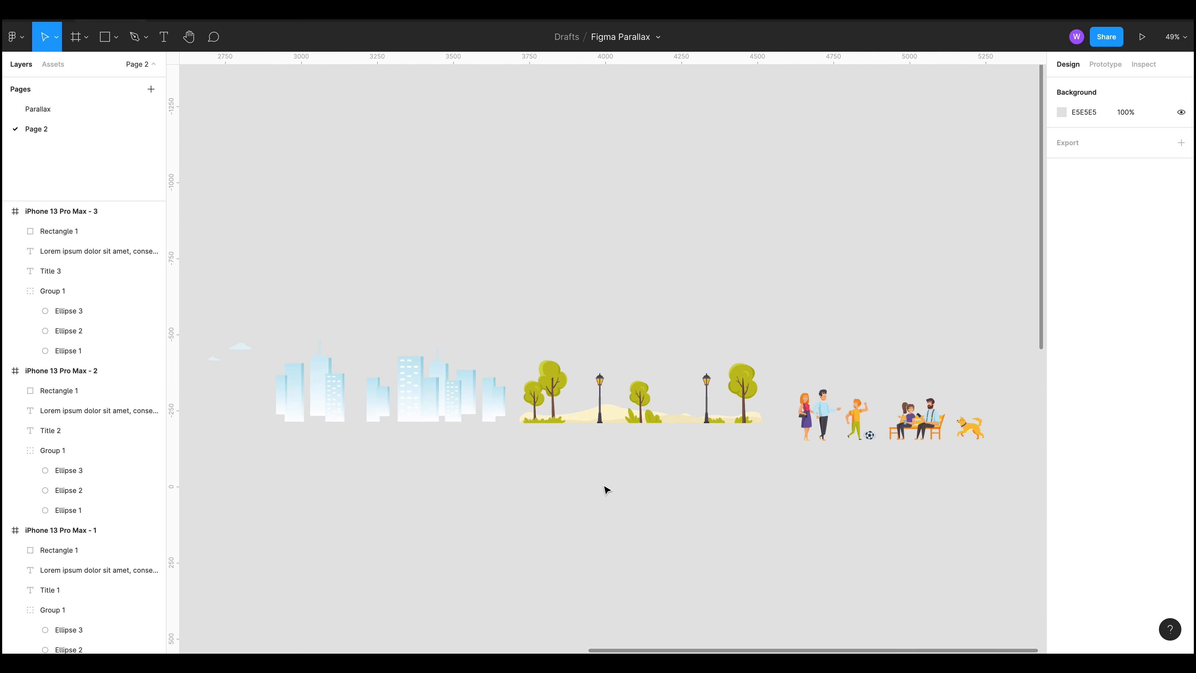
{"action": "left_click_drag", "start_coordinate": [578, 528], "coordinate": [646, 491]}
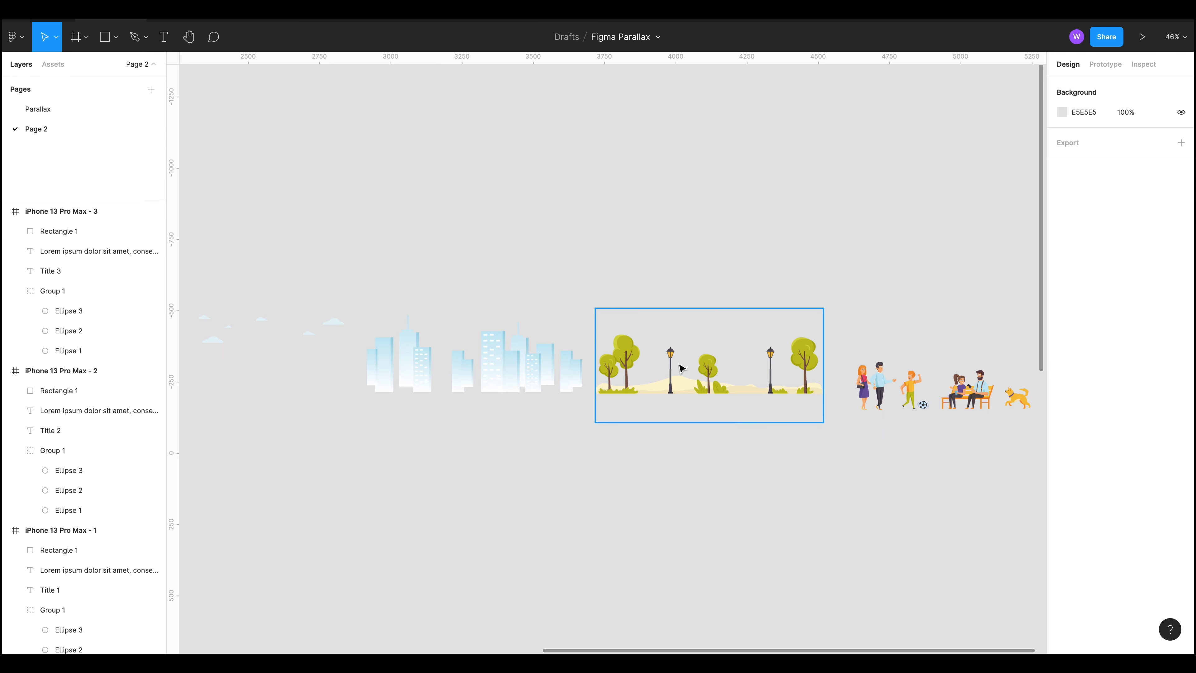
{"action": "scroll", "coordinate": [681, 367], "scroll_direction": "up", "scroll_amount": 10}
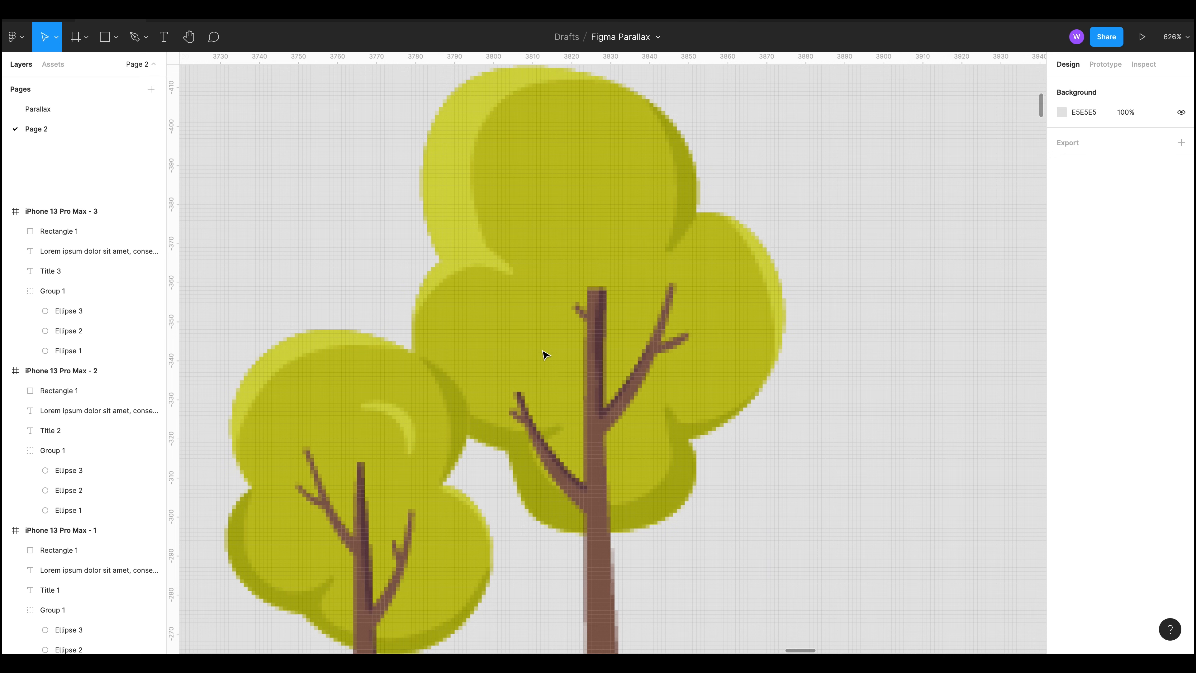
{"action": "scroll", "coordinate": [545, 354], "scroll_direction": "down", "scroll_amount": 12}
{"action": "left_click_drag", "start_coordinate": [862, 510], "coordinate": [771, 461]}
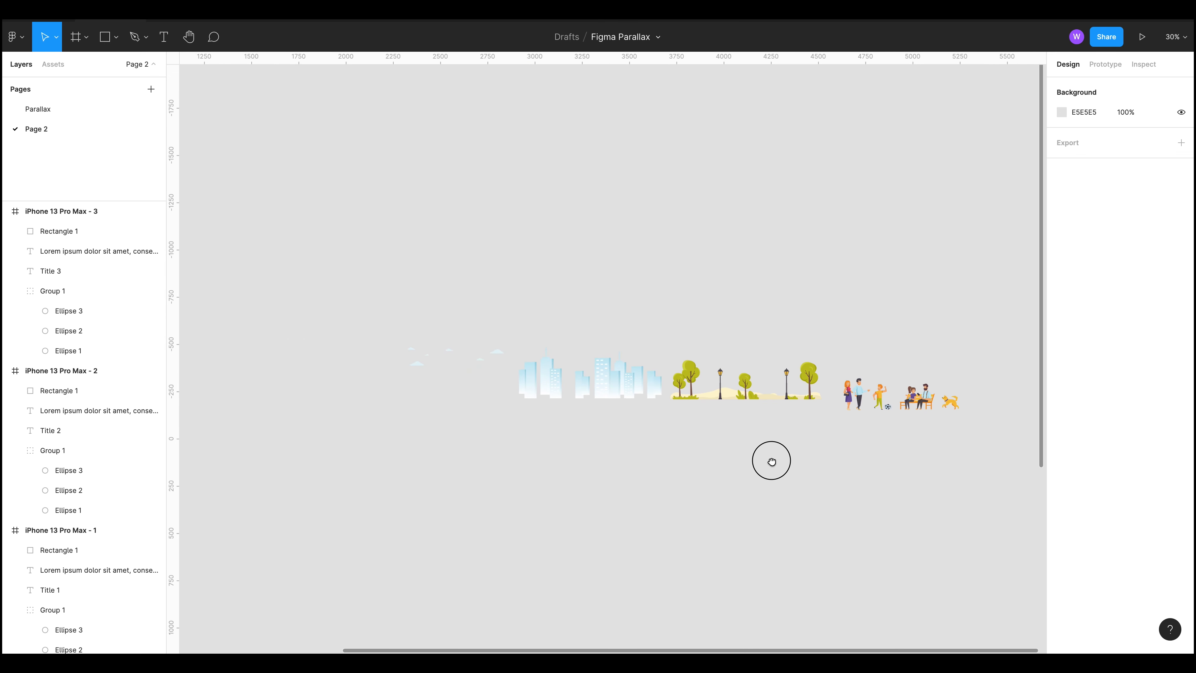
Step: Align the cloud, city building, park tree and people illustrations on their horizontal centers so they stack into one scene
{"action": "left_click", "coordinate": [499, 370]}
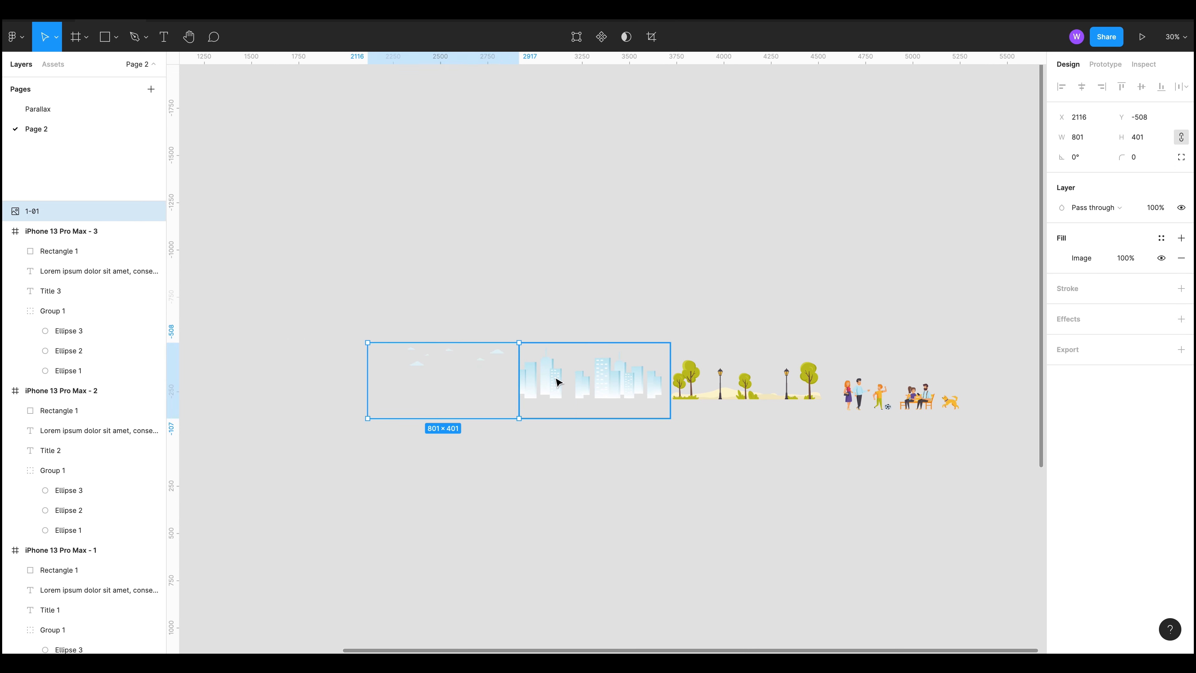
{"action": "left_click", "coordinate": [612, 380]}
{"action": "left_click", "coordinate": [772, 379]}
{"action": "left_click", "coordinate": [853, 387]}
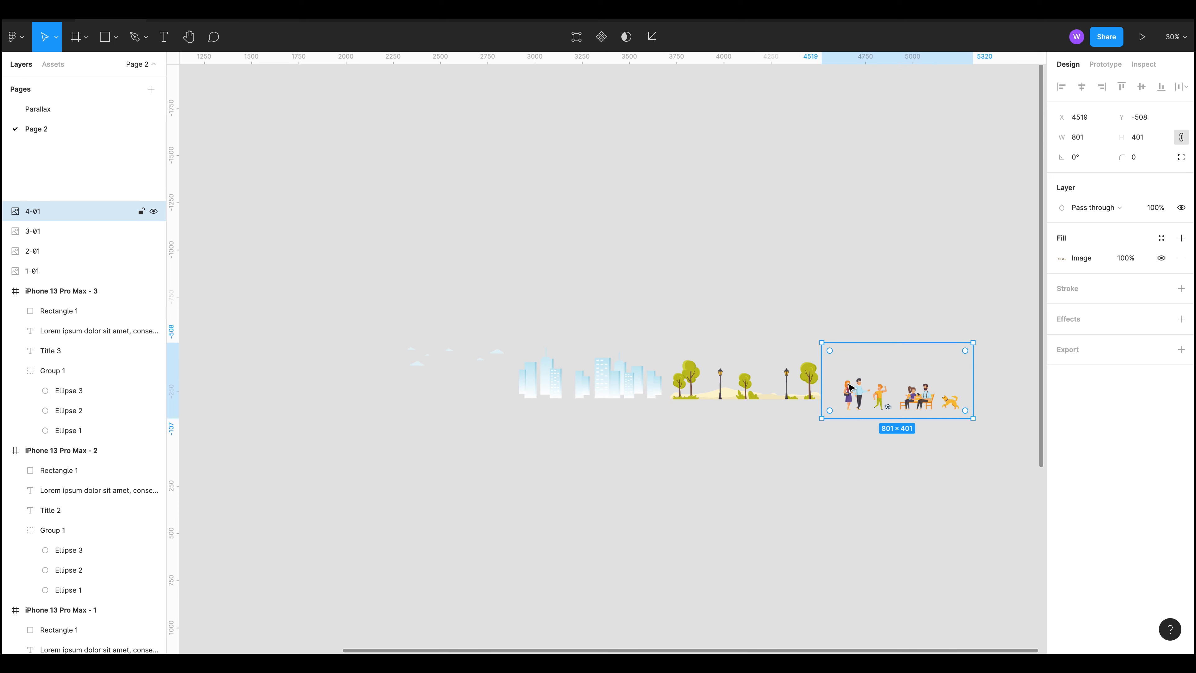
{"action": "left_click", "coordinate": [421, 374]}
{"action": "left_click_drag", "start_coordinate": [930, 457], "coordinate": [340, 329]}
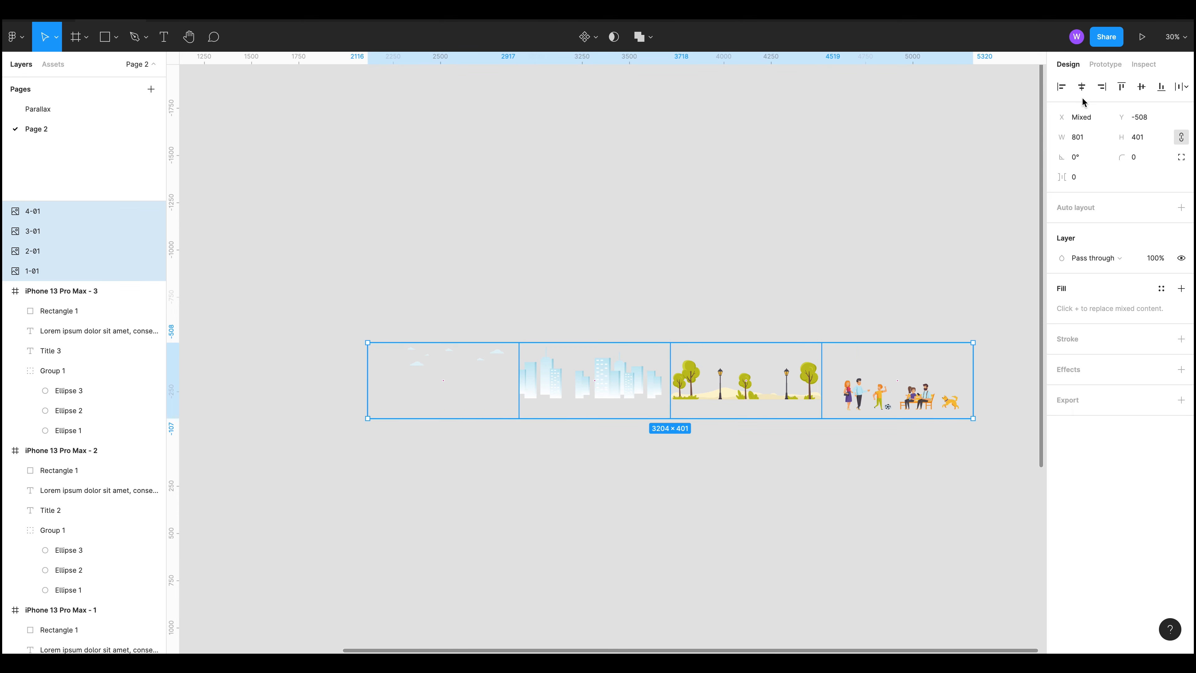
{"action": "left_click", "coordinate": [1083, 86]}
{"action": "left_click", "coordinate": [841, 408]}
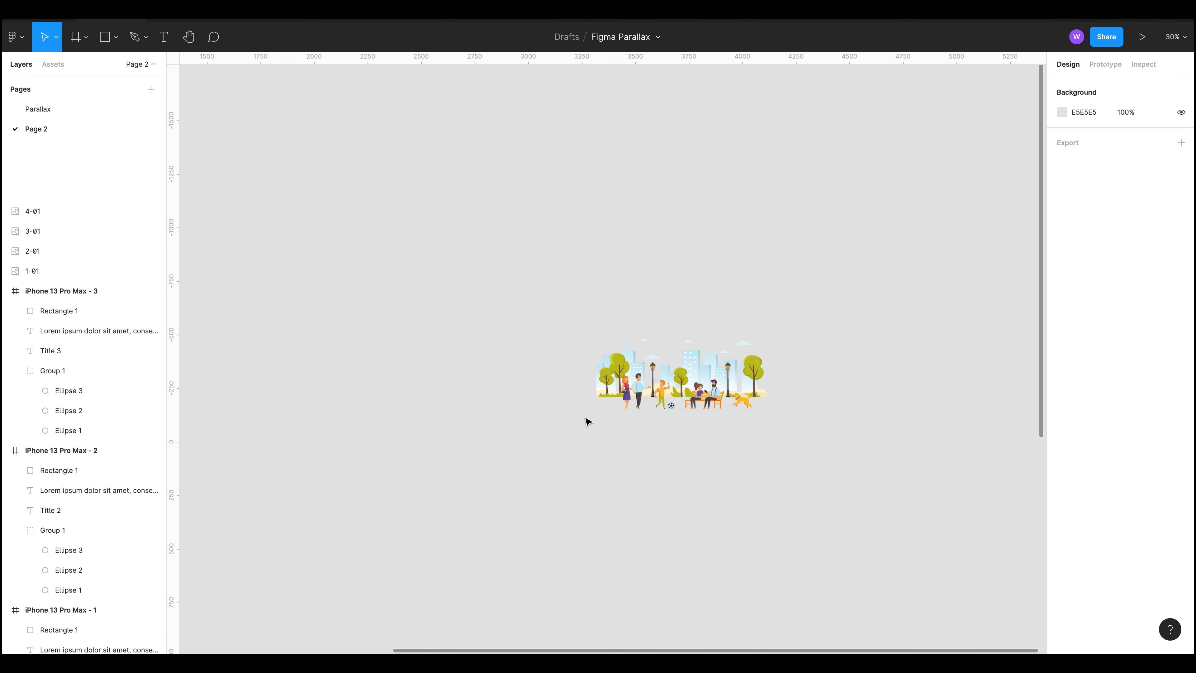
Step: Move the four stacked illustrations left on the canvas toward the phone frames
{"action": "scroll", "coordinate": [810, 356], "scroll_direction": "up", "scroll_amount": 3}
{"action": "left_click_drag", "start_coordinate": [941, 425], "coordinate": [620, 299]}
{"action": "left_click_drag", "start_coordinate": [735, 358], "coordinate": [443, 371]}
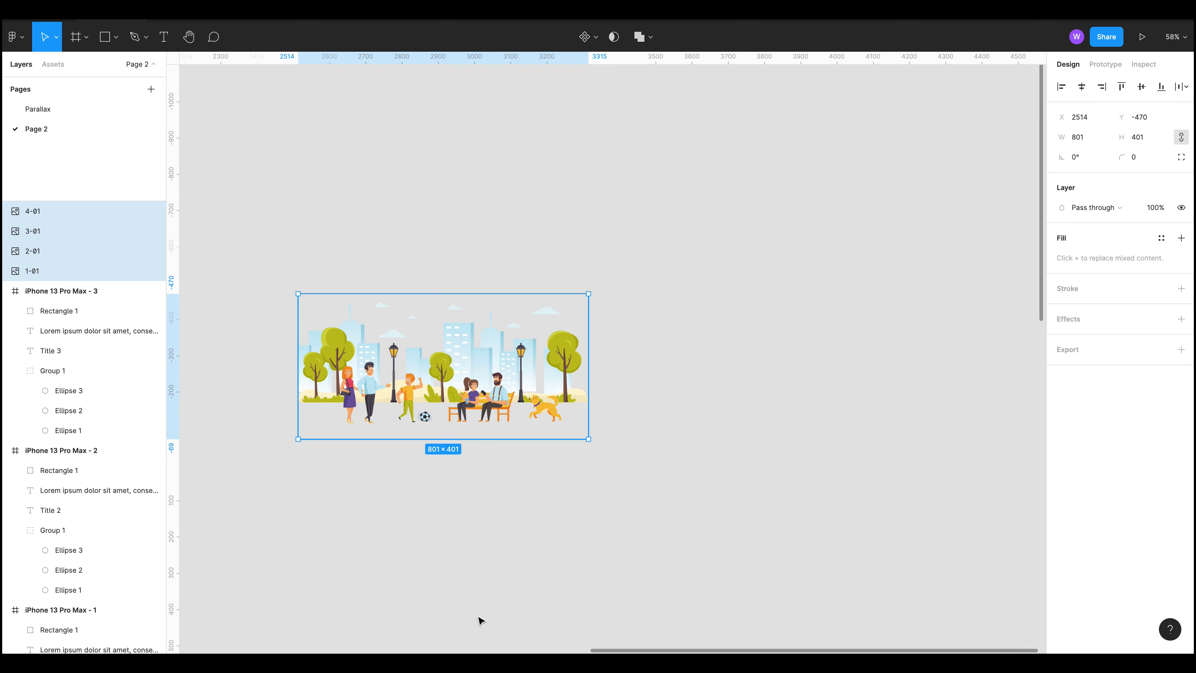
{"action": "left_click", "coordinate": [475, 498]}
{"action": "scroll", "coordinate": [497, 442], "scroll_direction": "down", "scroll_amount": 4}
{"action": "left_click_drag", "start_coordinate": [369, 510], "coordinate": [713, 430]}
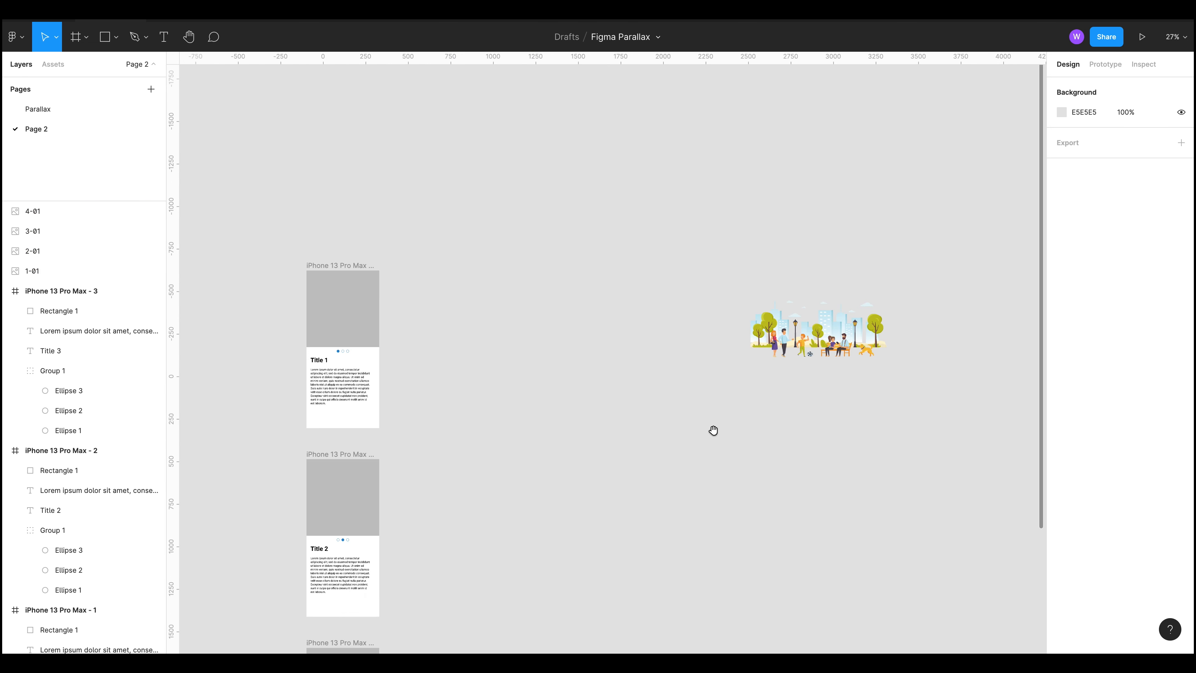
Step: Group the four stacked illustration layers
{"action": "left_click_drag", "start_coordinate": [851, 336], "coordinate": [387, 309]}
{"action": "key", "text": "super+z"}
{"action": "left_click_drag", "start_coordinate": [943, 400], "coordinate": [658, 244]}
{"action": "key", "text": "super+g"}
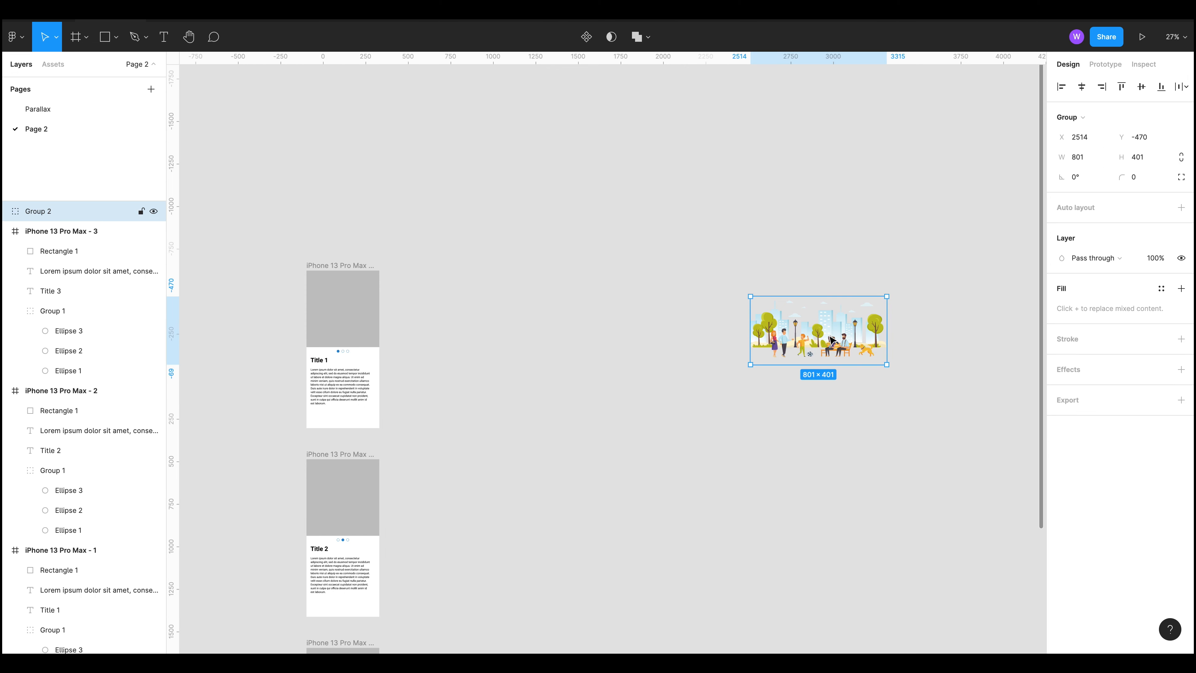
Step: Move the stacked illustrations beside the phone column, level with the gap between iPhone 13 Pro Max - 2 and iPhone 13 Pro Max - 3
{"action": "left_click_drag", "start_coordinate": [832, 337], "coordinate": [443, 337]}
{"action": "left_click", "coordinate": [445, 323]}
{"action": "scroll", "coordinate": [302, 316], "scroll_direction": "up", "scroll_amount": 5}
{"action": "scroll", "coordinate": [442, 338], "scroll_direction": "down", "scroll_amount": 7}
{"action": "left_click_drag", "start_coordinate": [471, 235], "coordinate": [919, 391]}
{"action": "left_click_drag", "start_coordinate": [800, 478], "coordinate": [681, 213]}
{"action": "left_click_drag", "start_coordinate": [813, 126], "coordinate": [635, 436]}
{"action": "left_click_drag", "start_coordinate": [645, 544], "coordinate": [866, 304]}
{"action": "left_click_drag", "start_coordinate": [732, 200], "coordinate": [914, 199]}
{"action": "left_click_drag", "start_coordinate": [890, 358], "coordinate": [713, 418]}
{"action": "left_click", "coordinate": [713, 419]}
{"action": "left_click_drag", "start_coordinate": [771, 382], "coordinate": [754, 493]}
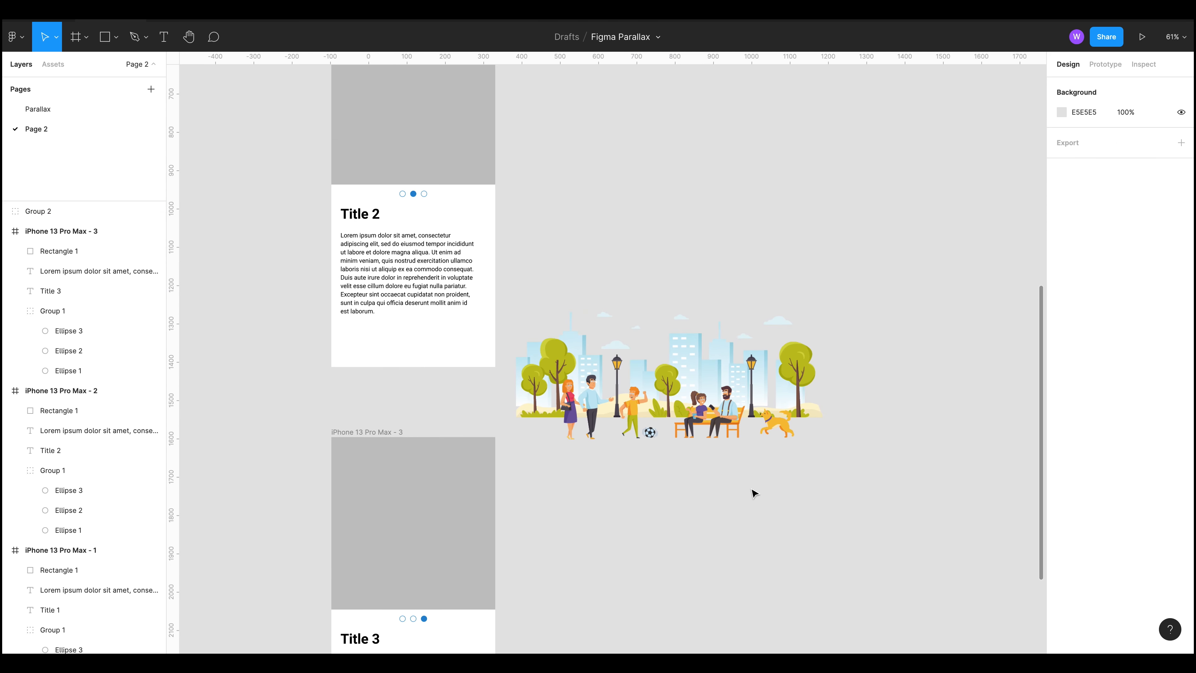
Step: Shift the illustration group up and farther right of the phones, and ungroup it into separate layers
{"action": "left_click_drag", "start_coordinate": [649, 403], "coordinate": [813, 324]}
{"action": "key", "text": "super+shift+g"}
{"action": "left_click", "coordinate": [930, 589]}
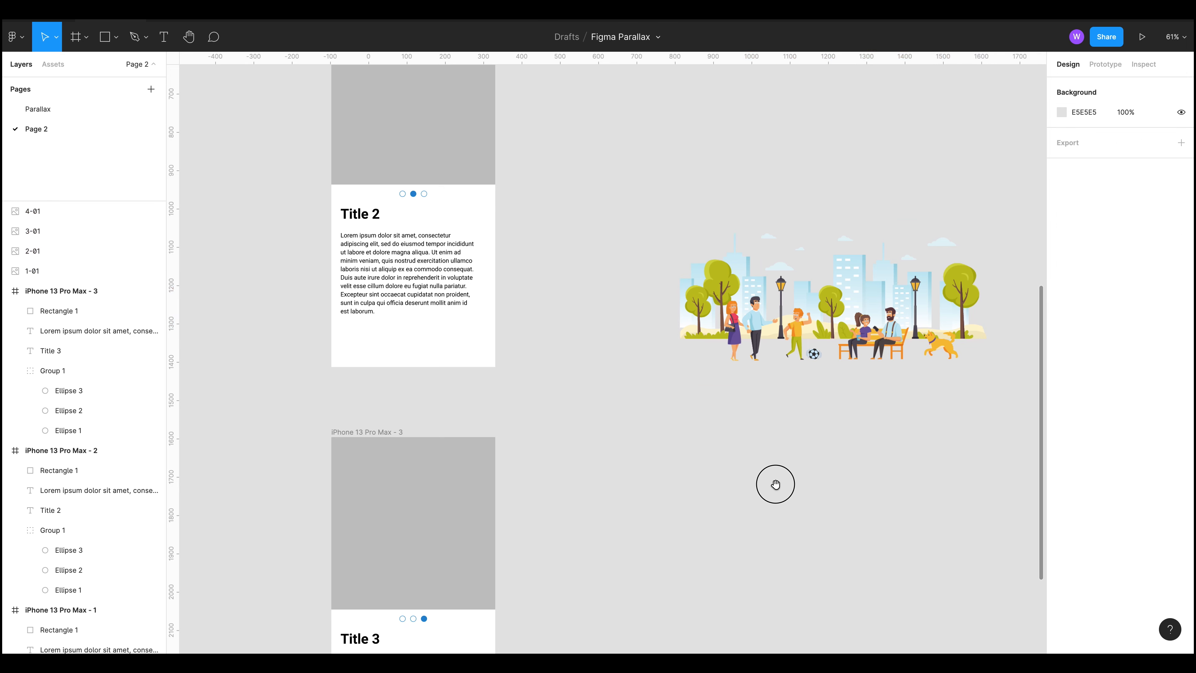
{"action": "left_click_drag", "start_coordinate": [775, 484], "coordinate": [760, 435]}
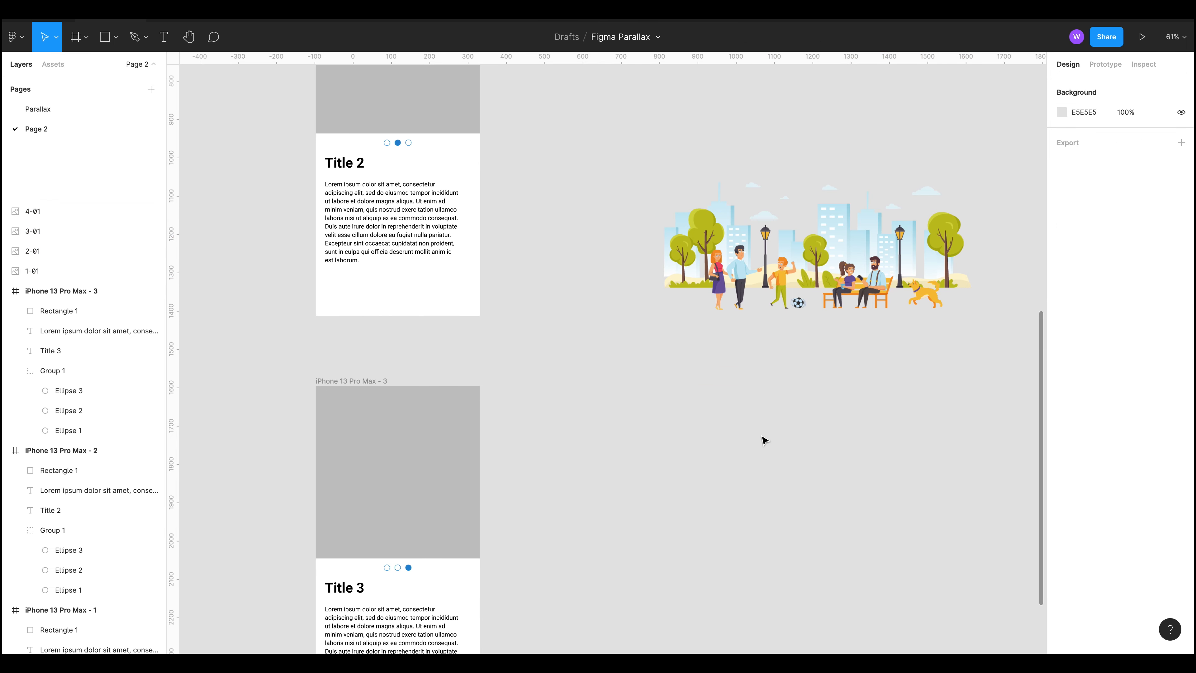
Step: Place all four stacked illustration layers over the gray picture area of the iPhone 13 Pro Max - 2 frame
{"action": "left_click", "coordinate": [837, 252]}
{"action": "left_click", "coordinate": [857, 390]}
{"action": "scroll", "coordinate": [870, 381], "scroll_direction": "up", "scroll_amount": 2}
{"action": "left_click_drag", "start_coordinate": [949, 479], "coordinate": [789, 313]}
{"action": "left_click", "coordinate": [753, 461]}
{"action": "left_click_drag", "start_coordinate": [754, 293], "coordinate": [753, 293]}
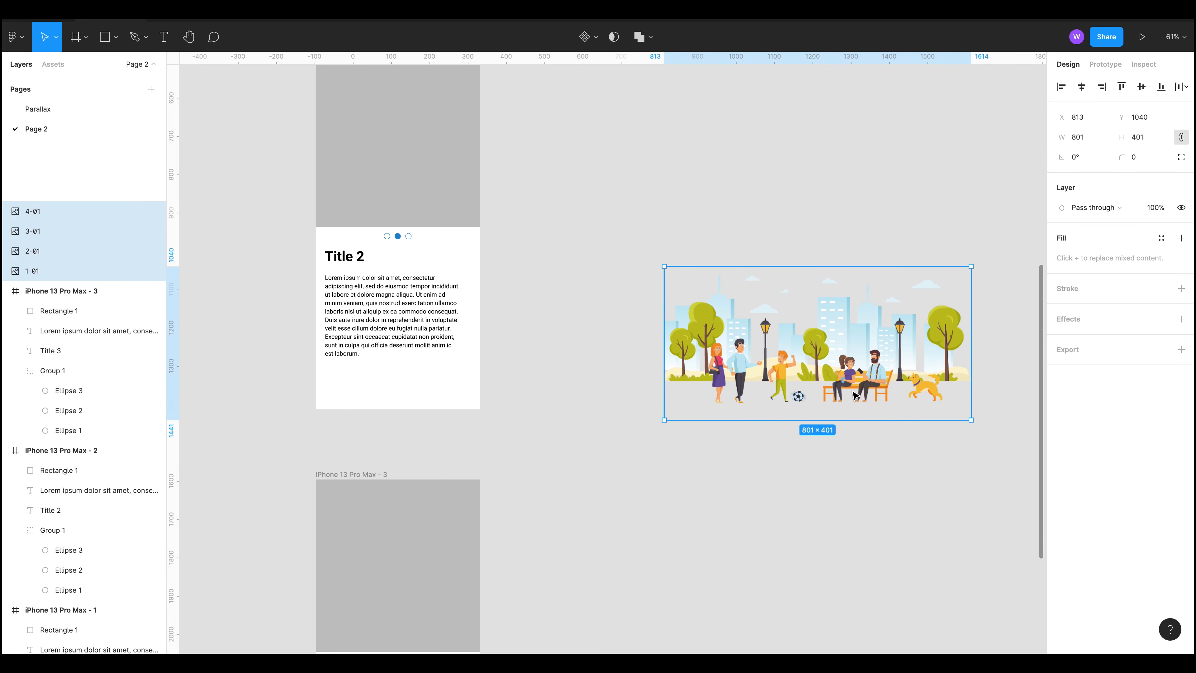
{"action": "left_click_drag", "start_coordinate": [832, 371], "coordinate": [438, 183]}
{"action": "left_click", "coordinate": [654, 287]}
{"action": "scroll", "coordinate": [655, 288], "scroll_direction": "up", "scroll_amount": 3}
{"action": "scroll", "coordinate": [655, 289], "scroll_direction": "left", "scroll_amount": 4}
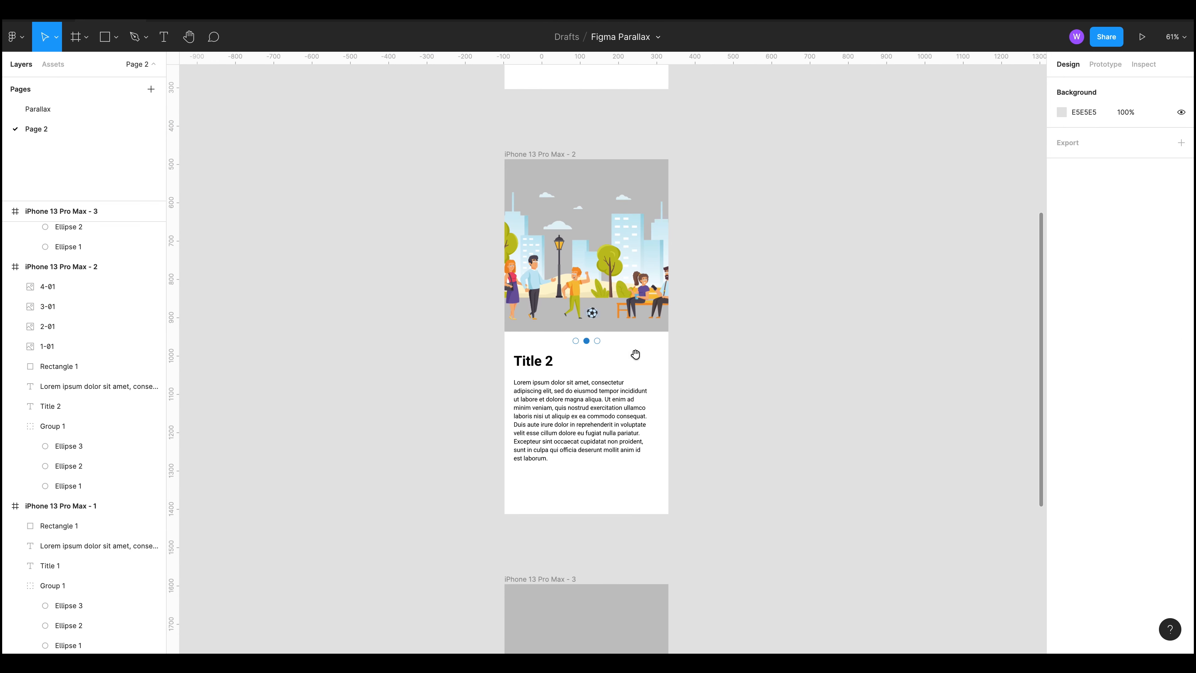
Step: Try masking the four illustration layers with the gray rectangle in iPhone 13 Pro Max - 2, and undo the mask
{"action": "left_click", "coordinate": [608, 179]}
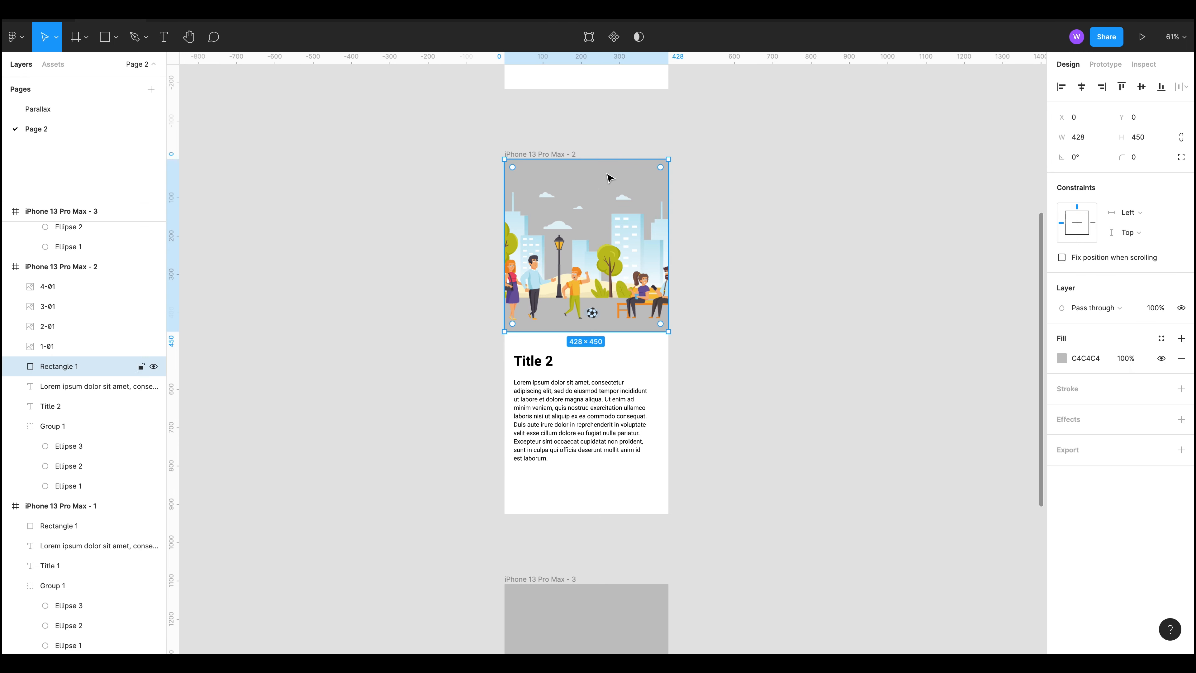
{"action": "left_click", "coordinate": [53, 293], "text": "shift"}
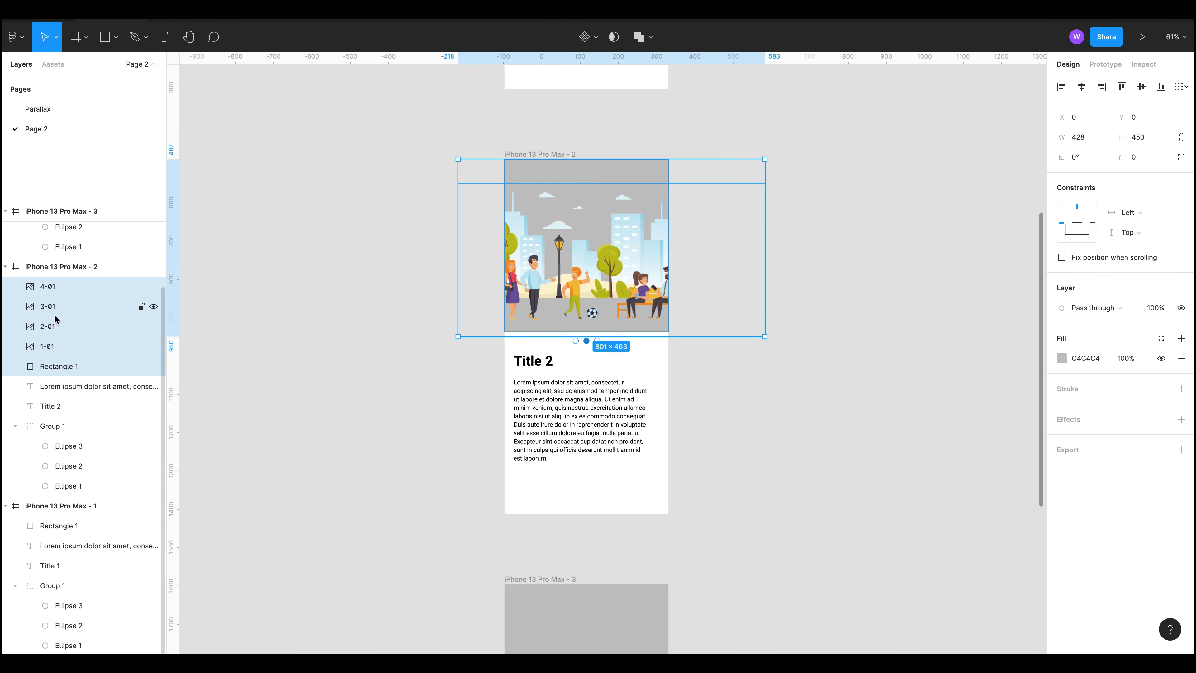
{"action": "right_click", "coordinate": [59, 365]}
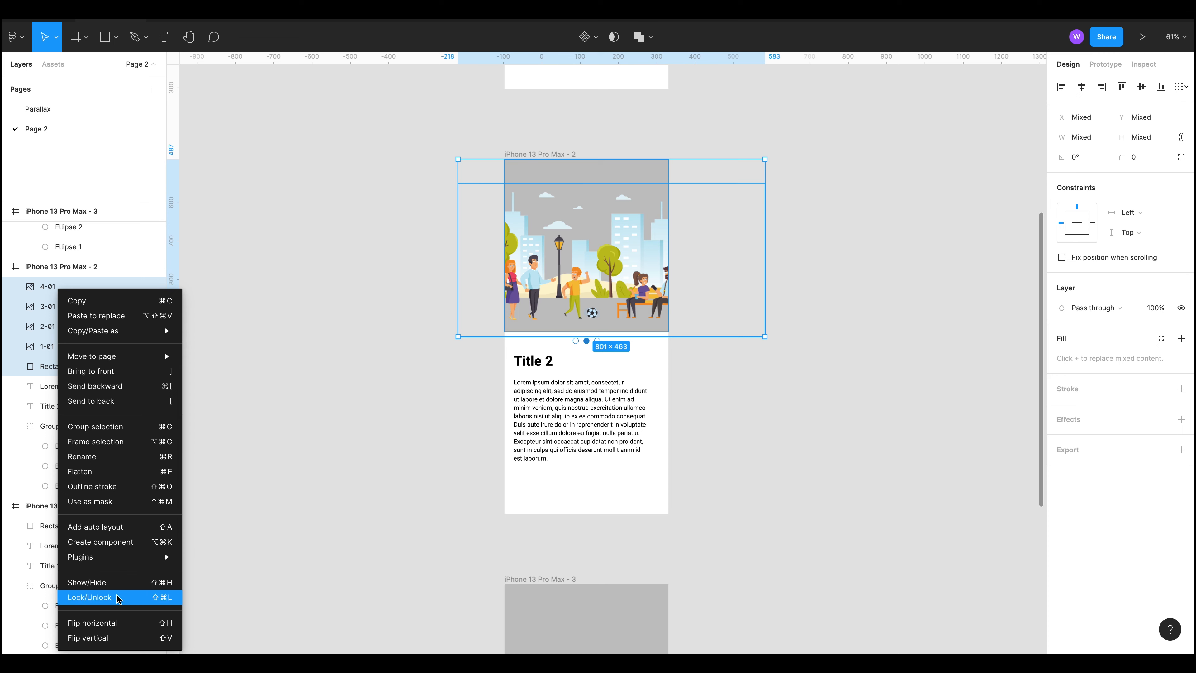
{"action": "left_click", "coordinate": [114, 501]}
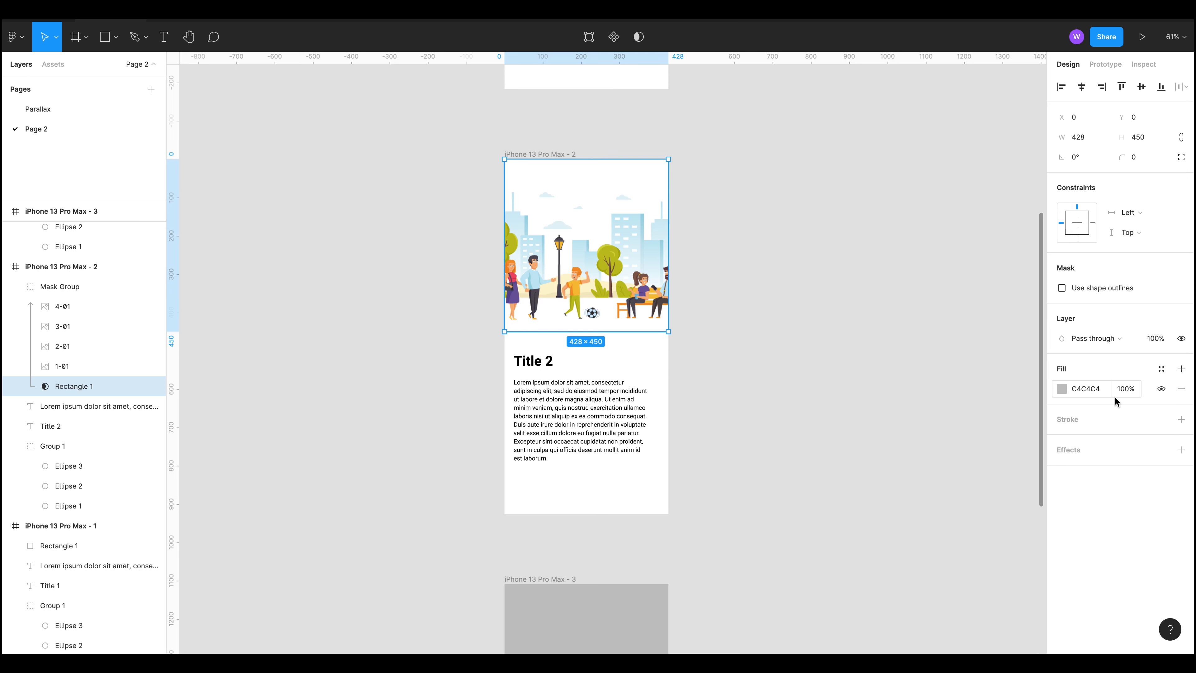
{"action": "key", "text": "ctrl+z"}
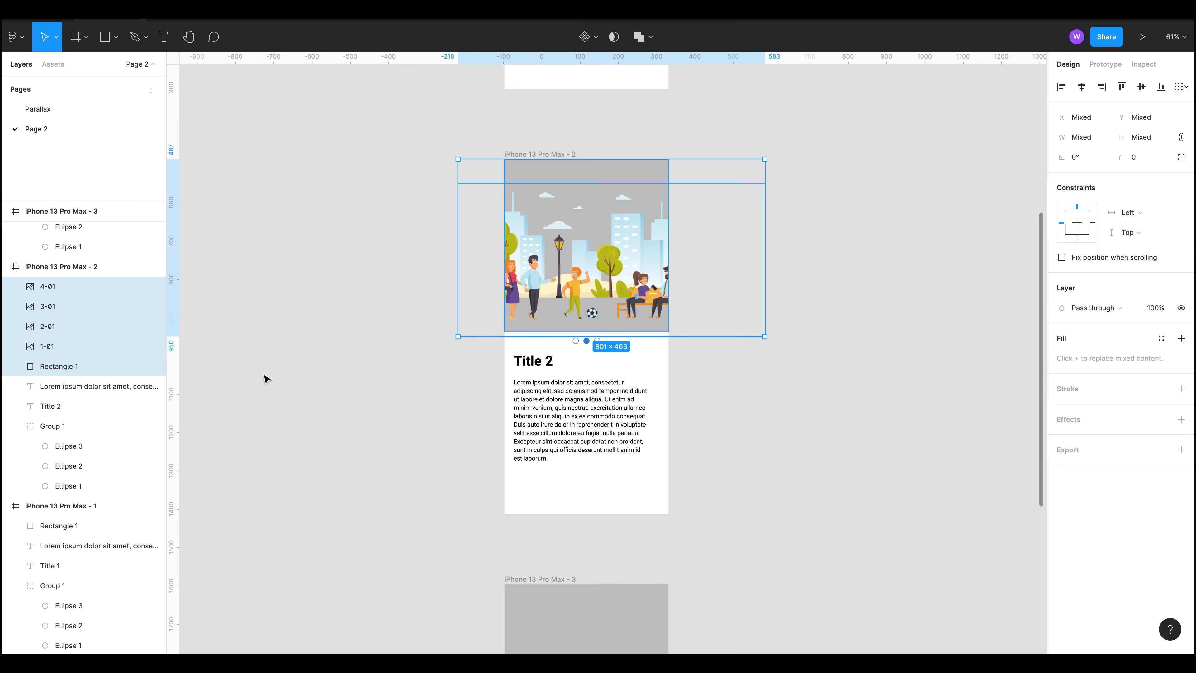
{"action": "left_click", "coordinate": [369, 260]}
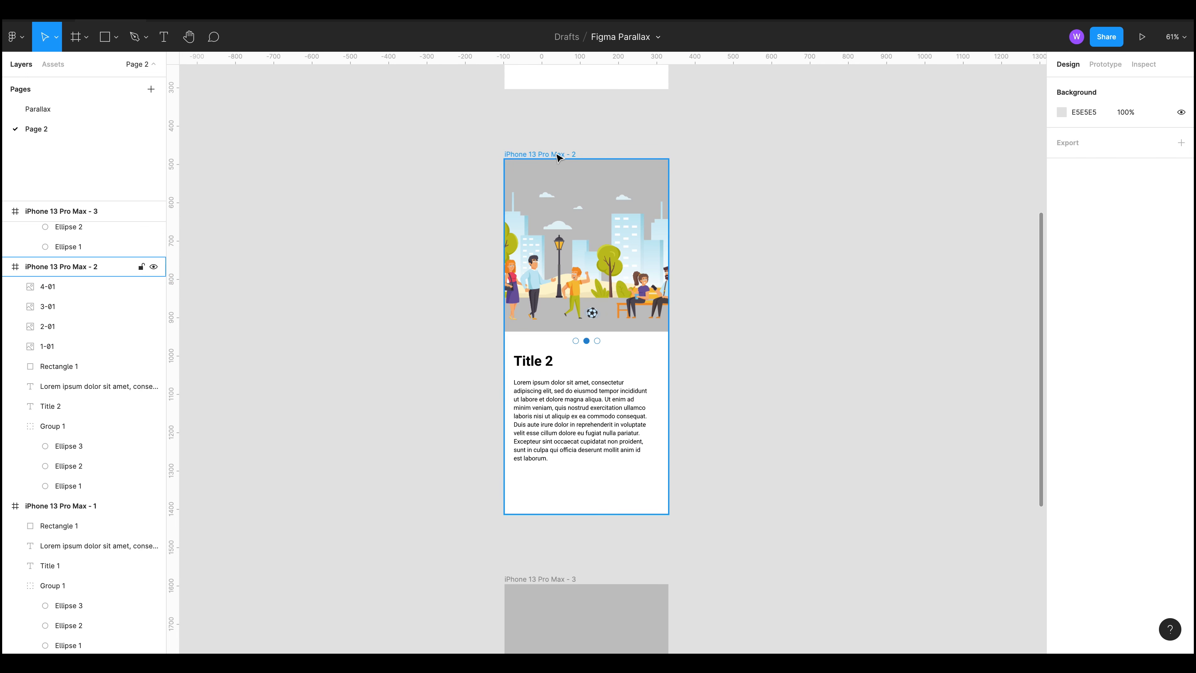
Step: Set the fill of the rectangle behind the illustrations in iPhone 13 Pro Max - 2 to FFFFFF
{"action": "left_click", "coordinate": [61, 266]}
{"action": "scroll", "coordinate": [377, 268], "scroll_direction": "up", "scroll_amount": 2}
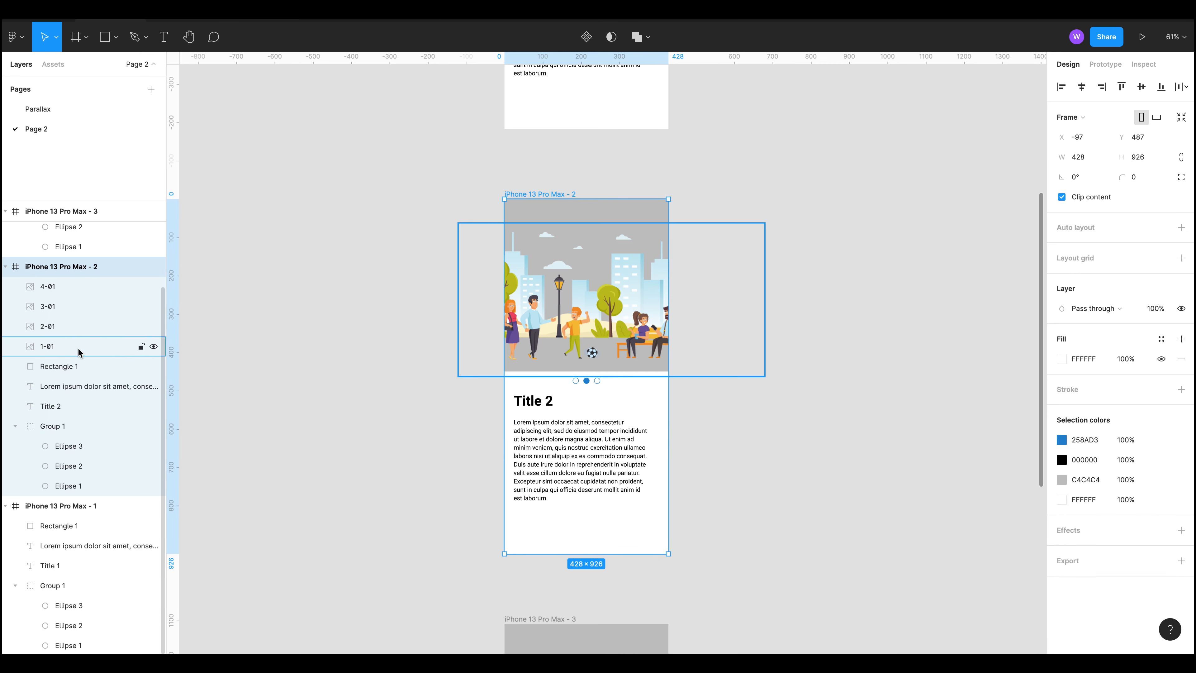
{"action": "scroll", "coordinate": [94, 351], "scroll_direction": "up", "scroll_amount": 2}
{"action": "left_click", "coordinate": [219, 497]}
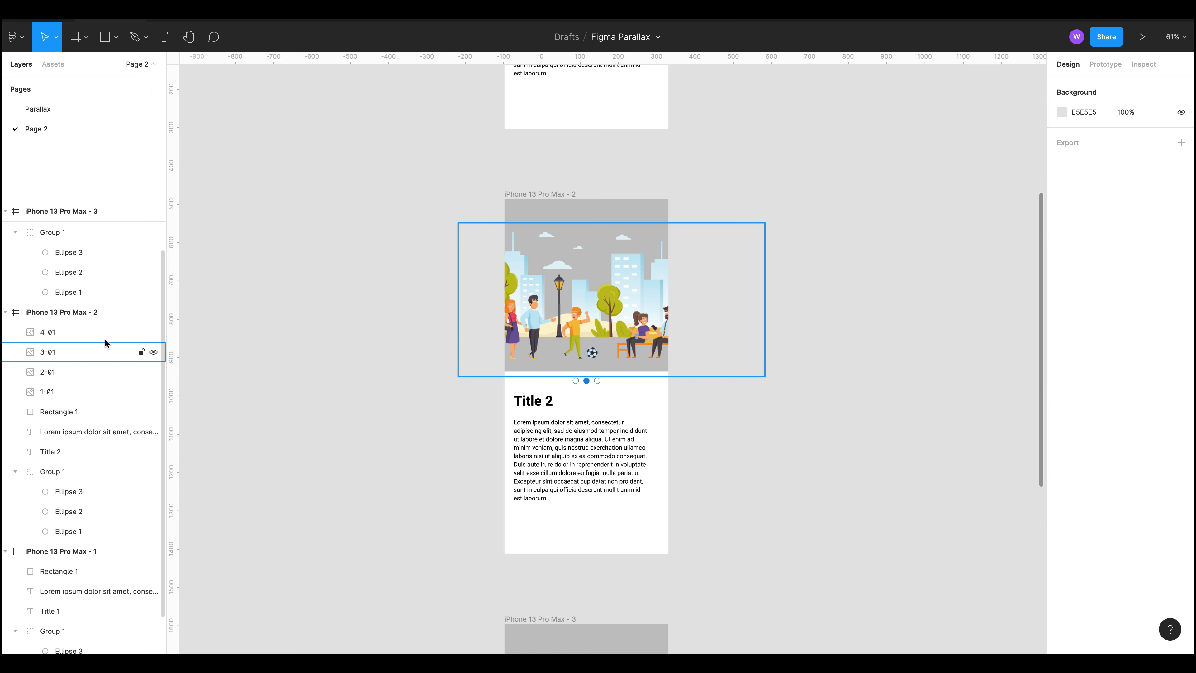
{"action": "left_click", "coordinate": [73, 413]}
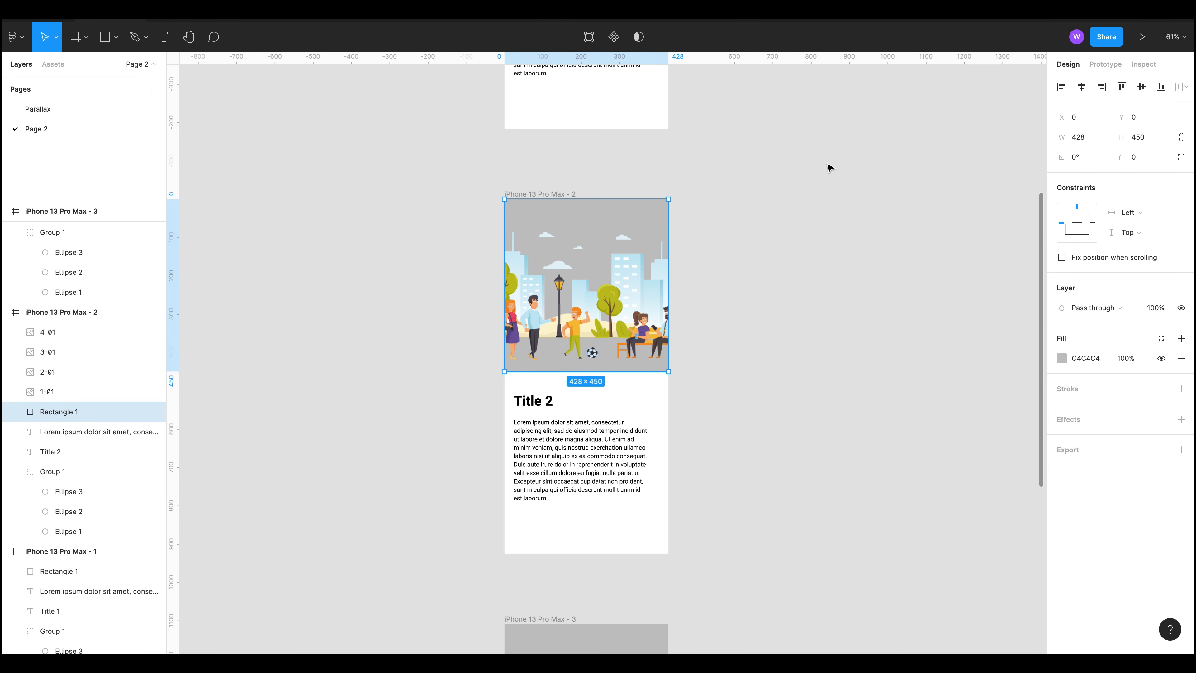
{"action": "left_click", "coordinate": [1086, 358]}
{"action": "type", "text": "ff"}
{"action": "key", "text": "Return"}
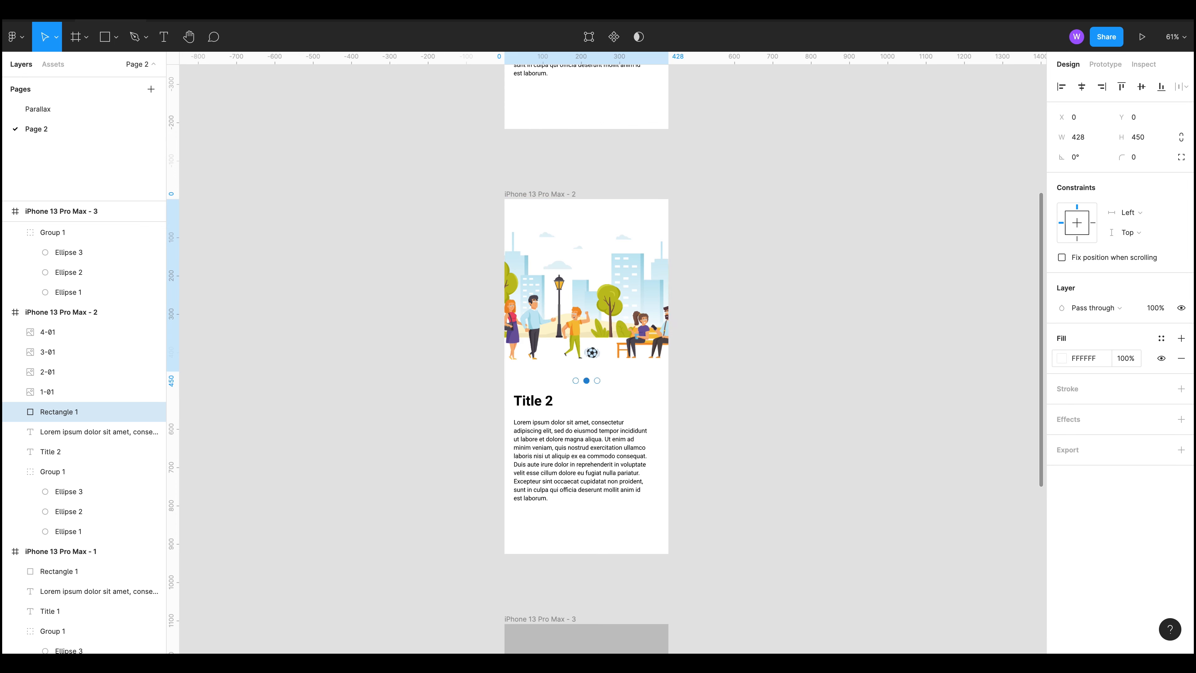
{"action": "left_click", "coordinate": [836, 324]}
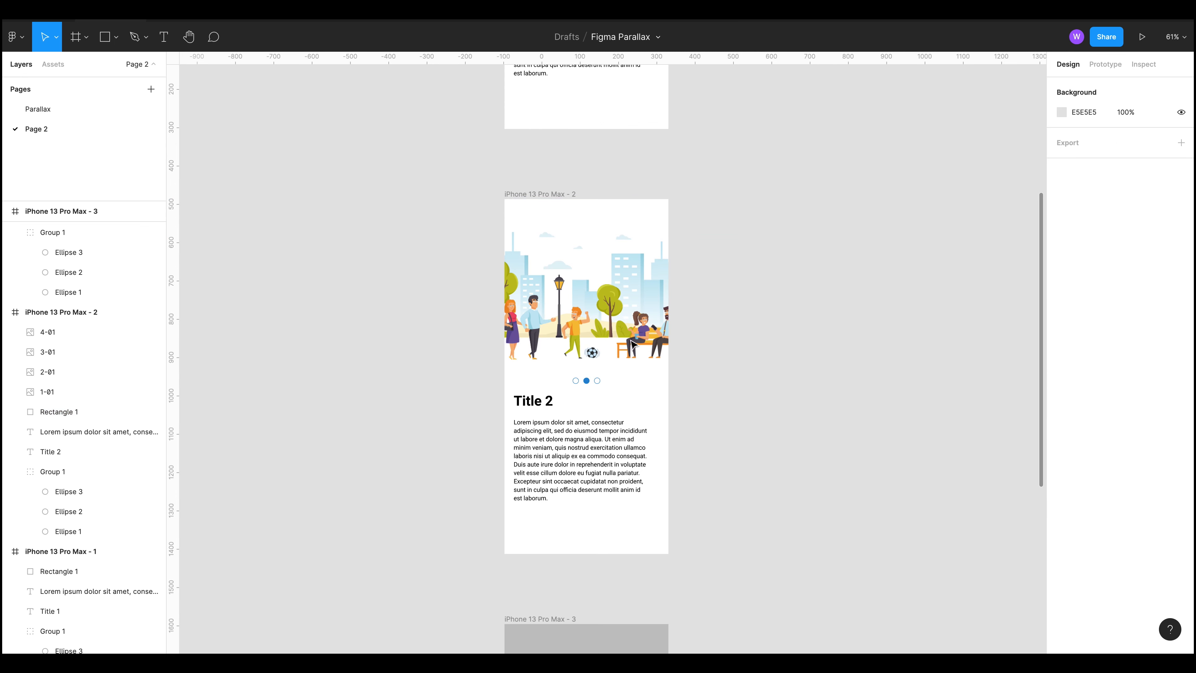
Step: Copy the page dots' blue 258AD3 and apply it as the fill of the iPhone 13 Pro Max - 2 frame
{"action": "left_click", "coordinate": [535, 194]}
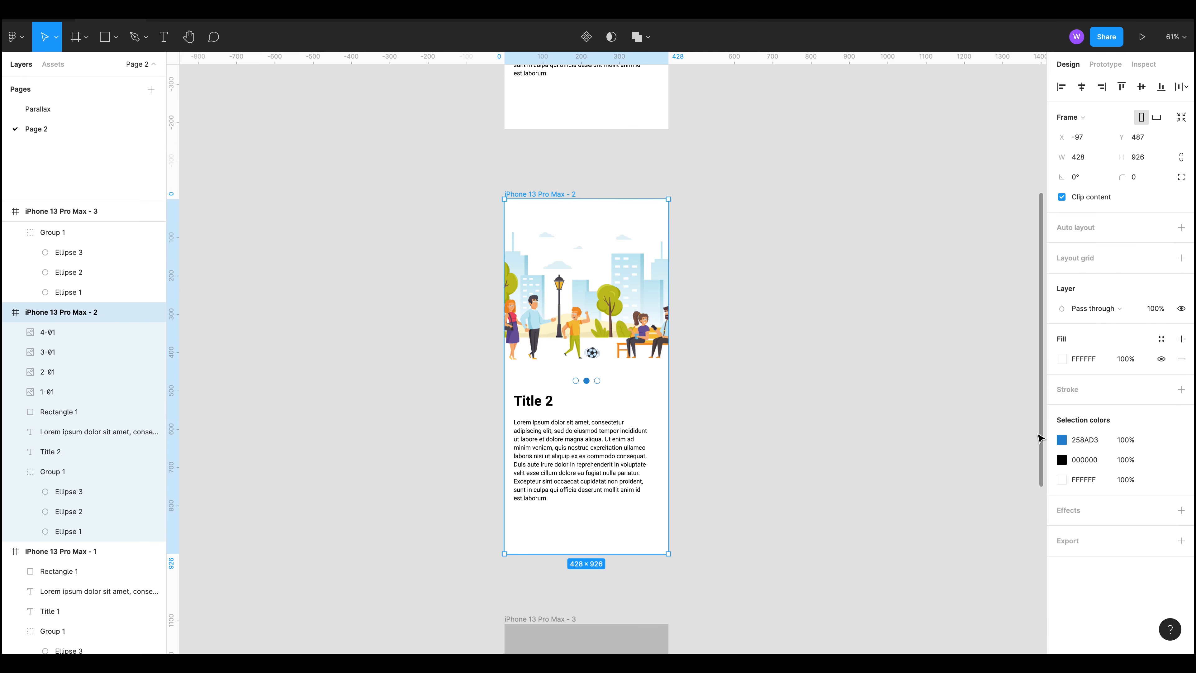
{"action": "left_click", "coordinate": [1079, 443]}
{"action": "key", "text": "super+c"}
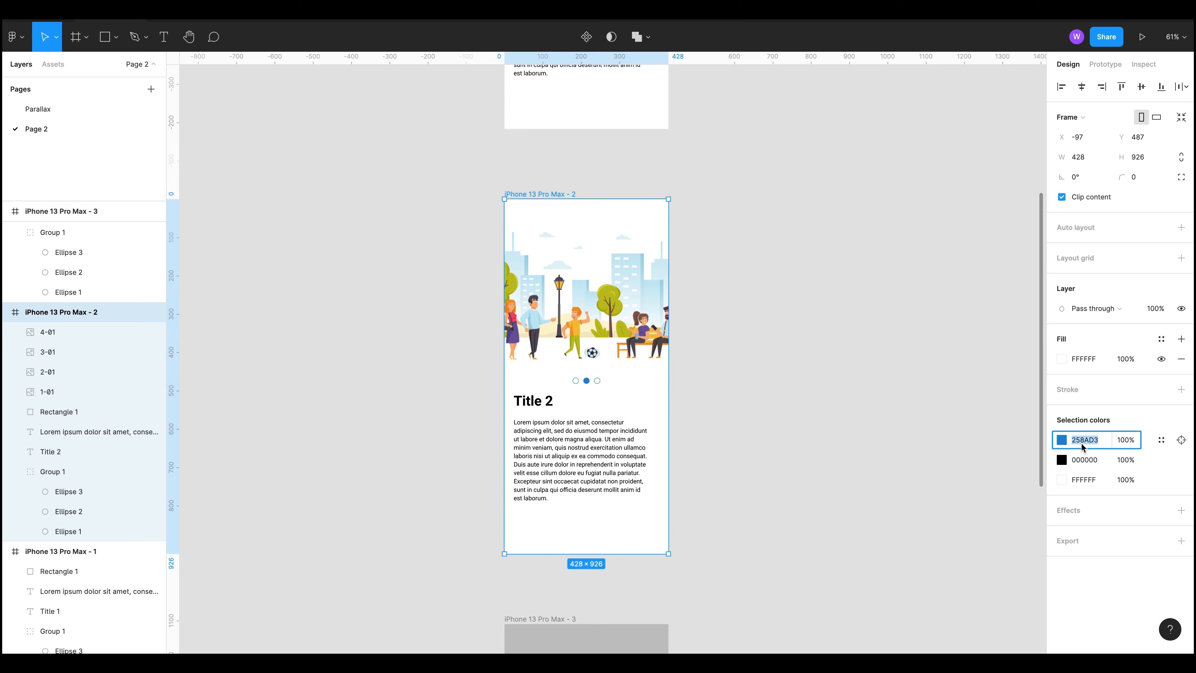
{"action": "left_click", "coordinate": [1082, 359]}
{"action": "key", "text": "super+v"}
{"action": "key", "text": "Return"}
{"action": "key", "text": "Return"}
{"action": "left_click", "coordinate": [936, 371]}
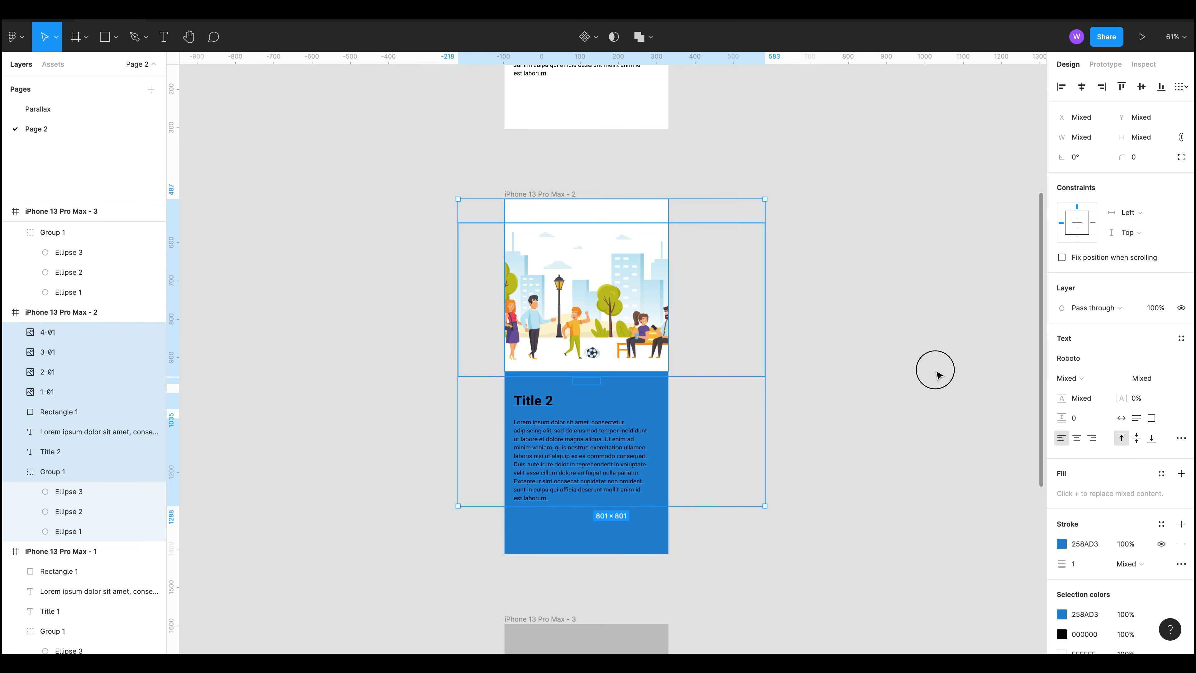
Step: Set the fill of the Title 2 heading and its lorem ipsum paragraph to white (fff)
{"action": "left_click", "coordinate": [580, 503]}
{"action": "left_click", "coordinate": [522, 397], "text": "shift"}
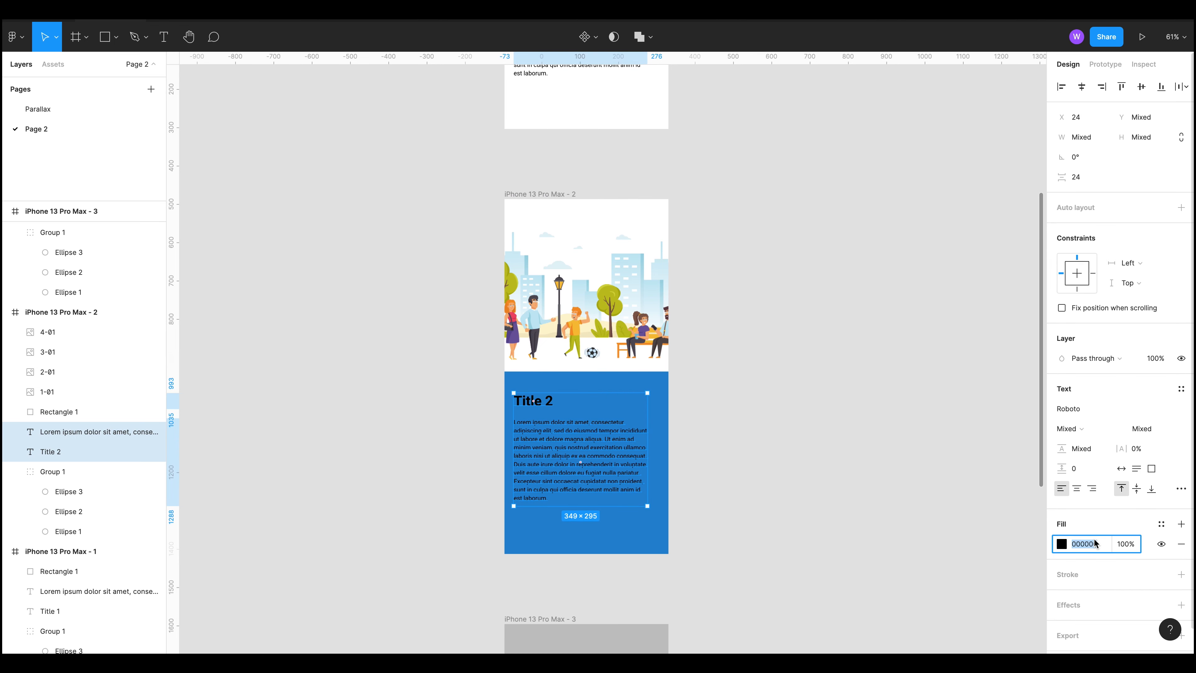
{"action": "type", "text": "fff"}
{"action": "key", "text": "Return"}
{"action": "left_click", "coordinate": [775, 452]}
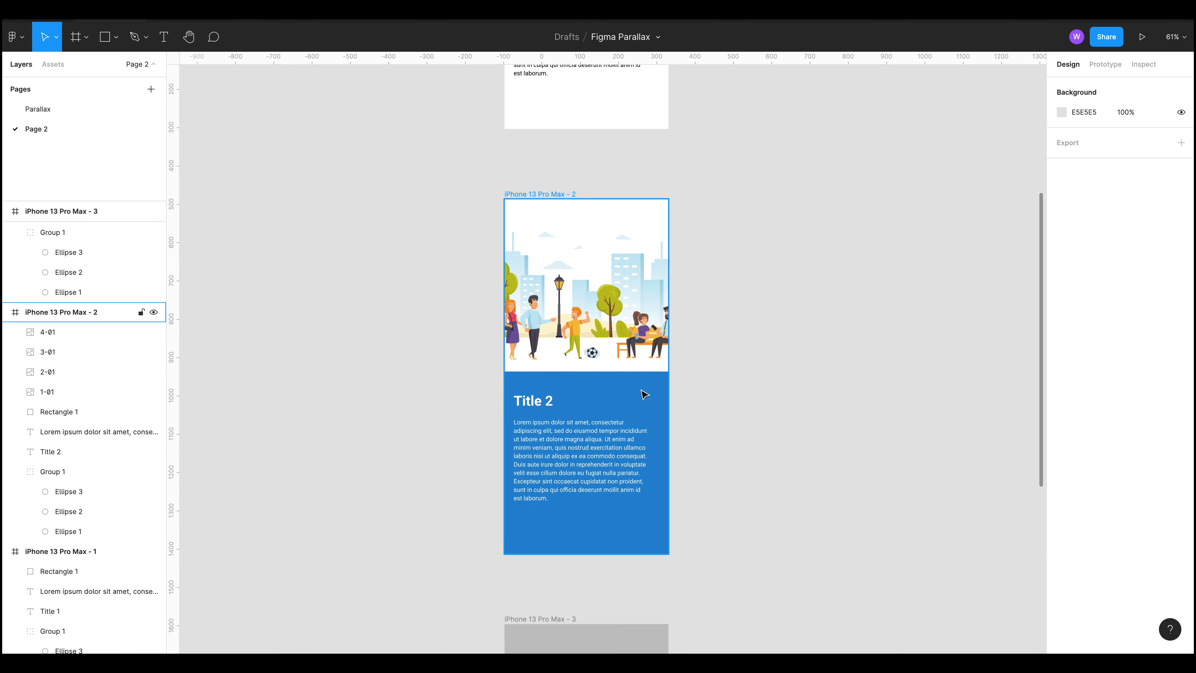
Step: Set both the fill and the stroke of the page dots group in iPhone 13 Pro Max - 2 to white (fff)
{"action": "left_click", "coordinate": [587, 380]}
{"action": "left_click", "coordinate": [1086, 432]}
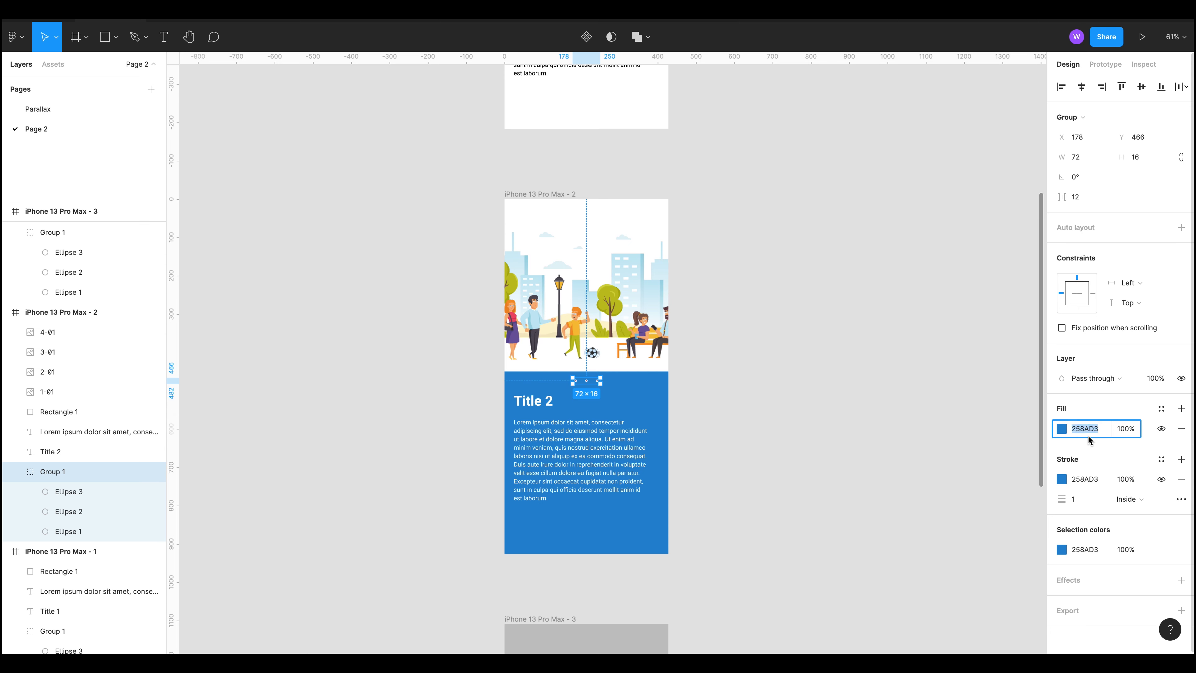
{"action": "type", "text": "fff"}
{"action": "key", "text": "Return"}
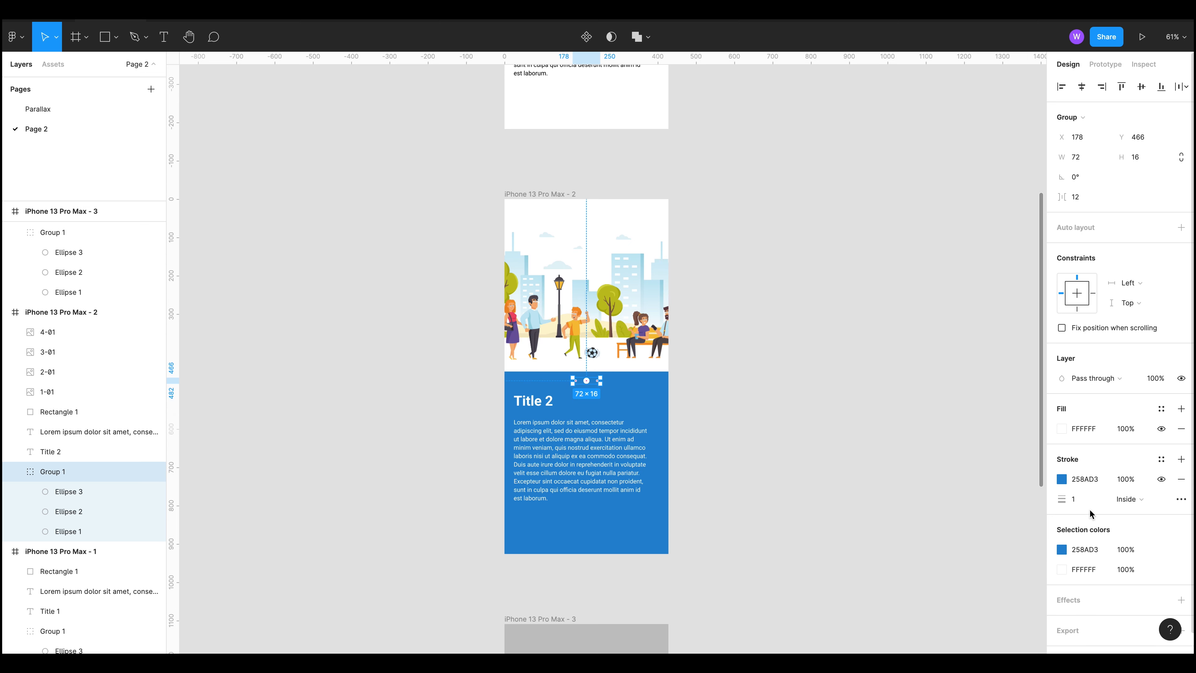
{"action": "left_click", "coordinate": [1086, 481]}
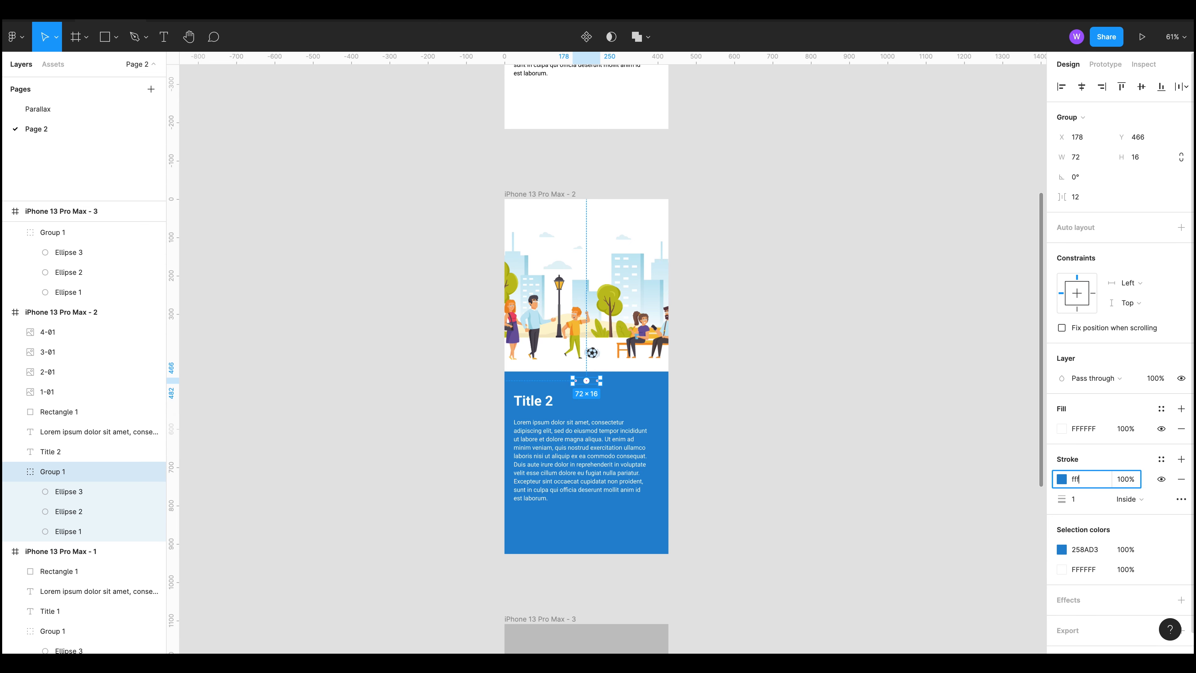
{"action": "key", "text": "Return"}
{"action": "left_click", "coordinate": [793, 451]}
{"action": "scroll", "coordinate": [795, 450], "scroll_direction": "down", "scroll_amount": 3}
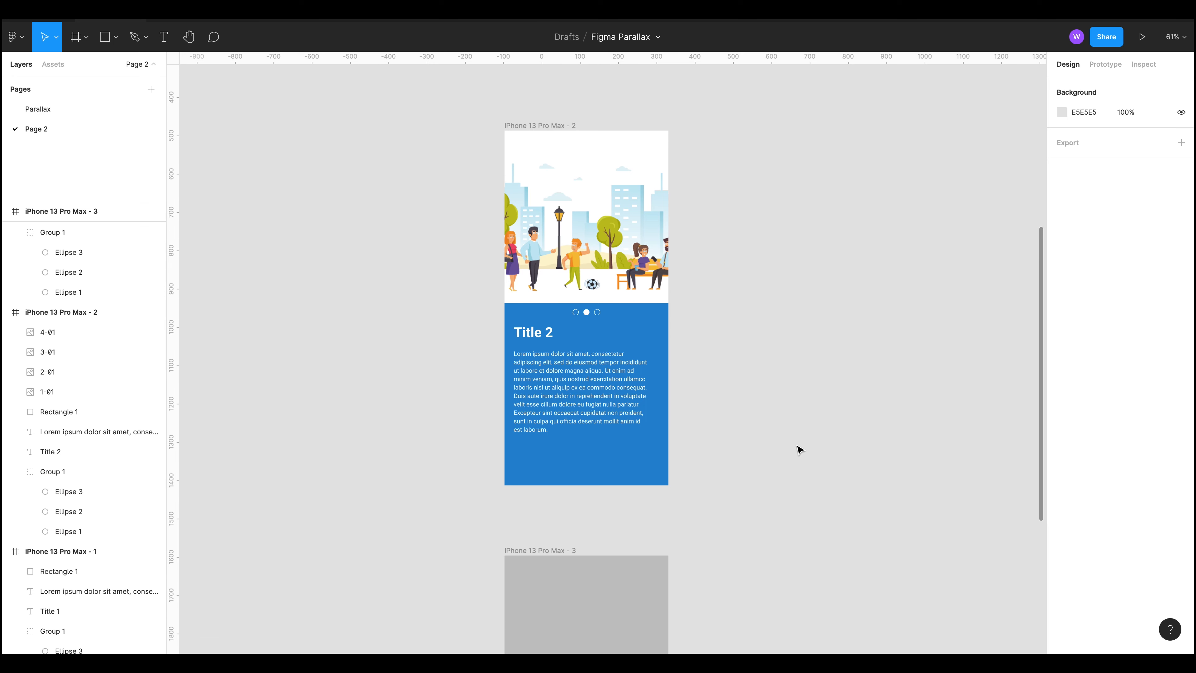
{"action": "scroll", "coordinate": [699, 265], "scroll_direction": "up", "scroll_amount": 1}
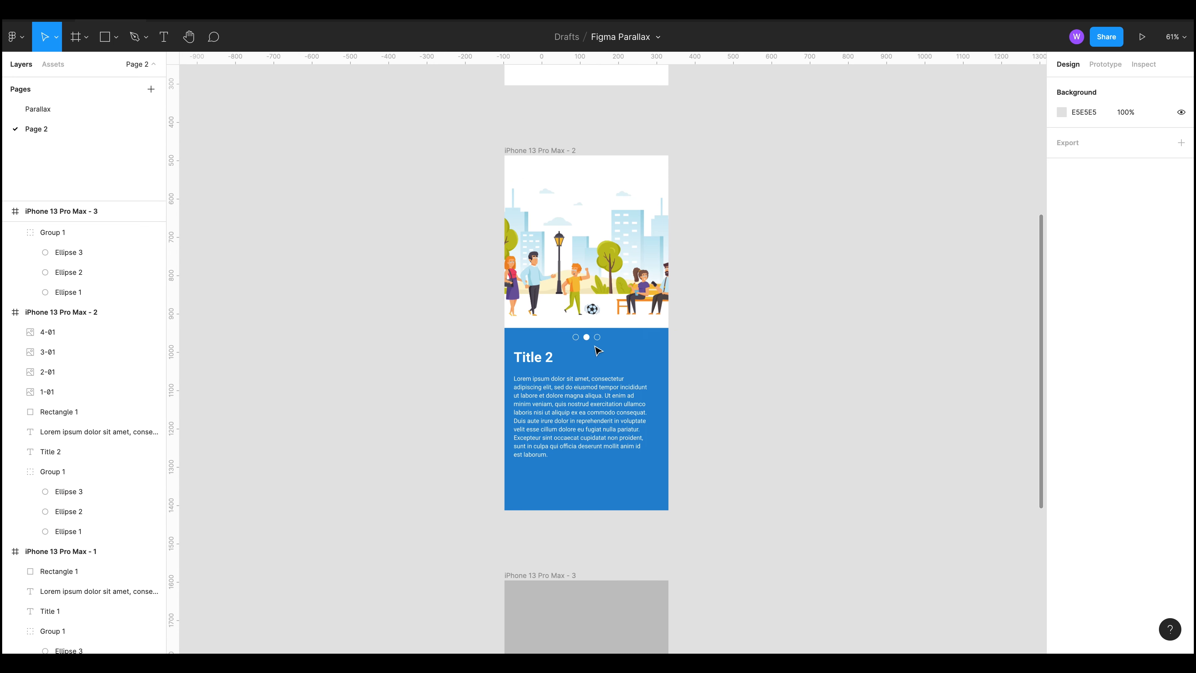
{"action": "left_click", "coordinate": [606, 283]}
{"action": "left_click", "coordinate": [897, 286]}
{"action": "scroll", "coordinate": [761, 206], "scroll_direction": "up", "scroll_amount": 15}
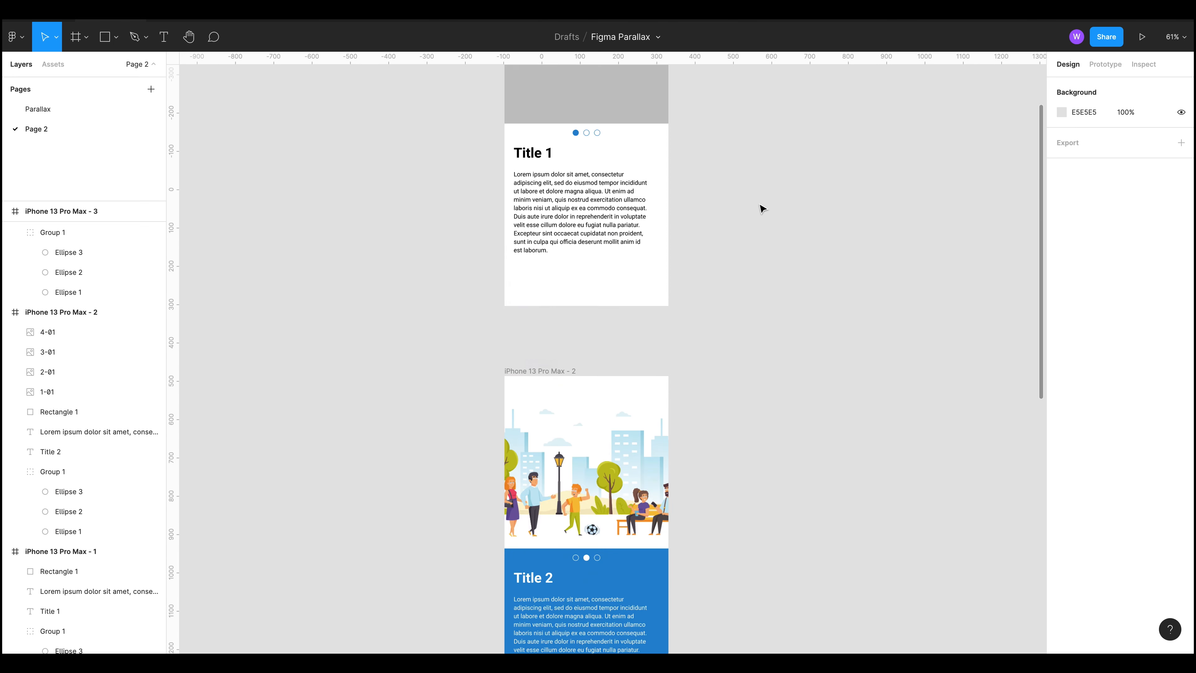
{"action": "scroll", "coordinate": [762, 216], "scroll_direction": "down", "scroll_amount": 12}
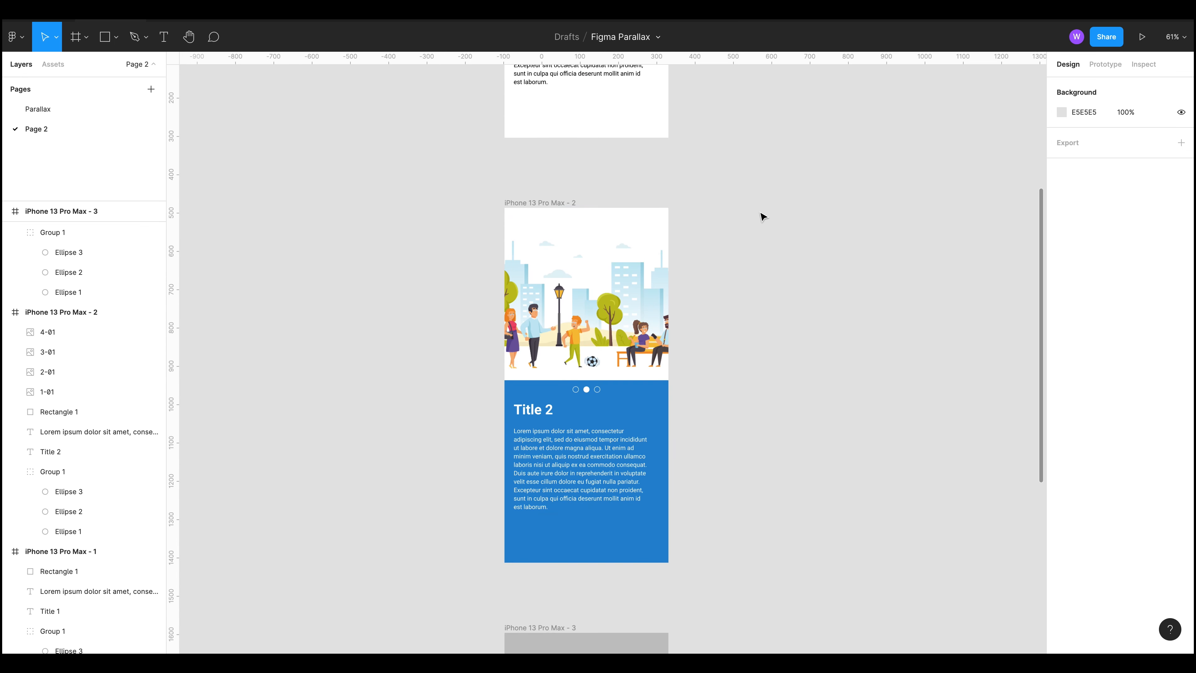
Step: Set the fill of the iPhone 13 Pro Max - 1 frame to the document blue 258AD3
{"action": "scroll", "coordinate": [763, 217], "scroll_direction": "up", "scroll_amount": 15}
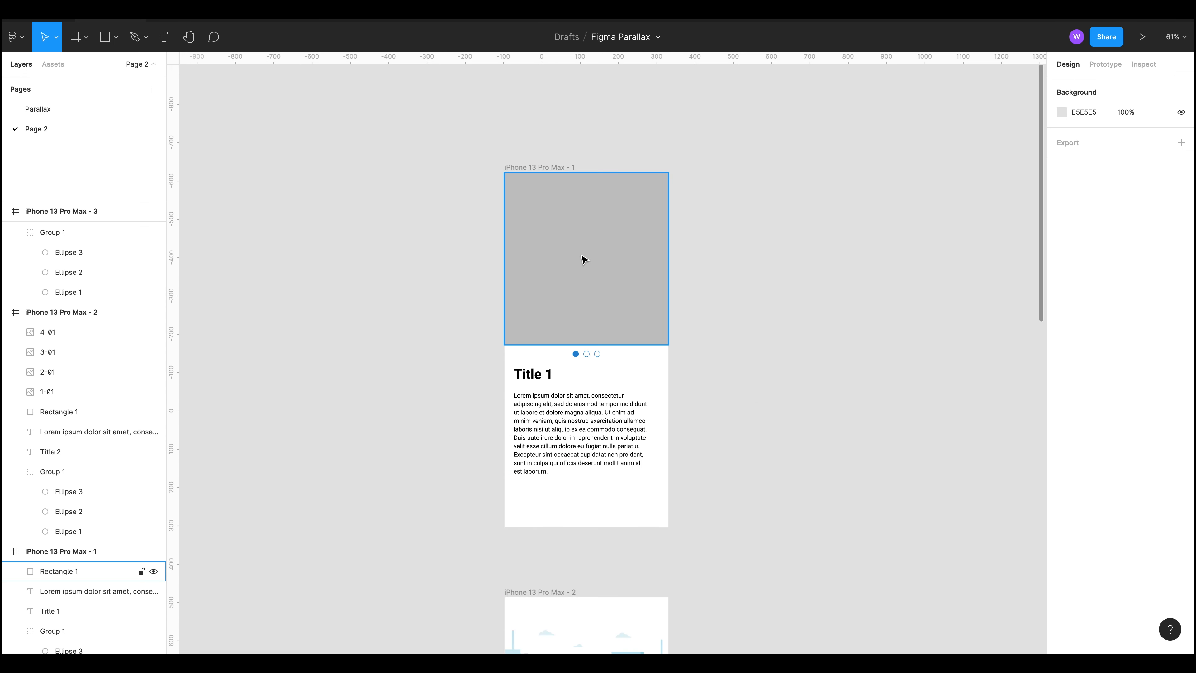
{"action": "left_click", "coordinate": [574, 167]}
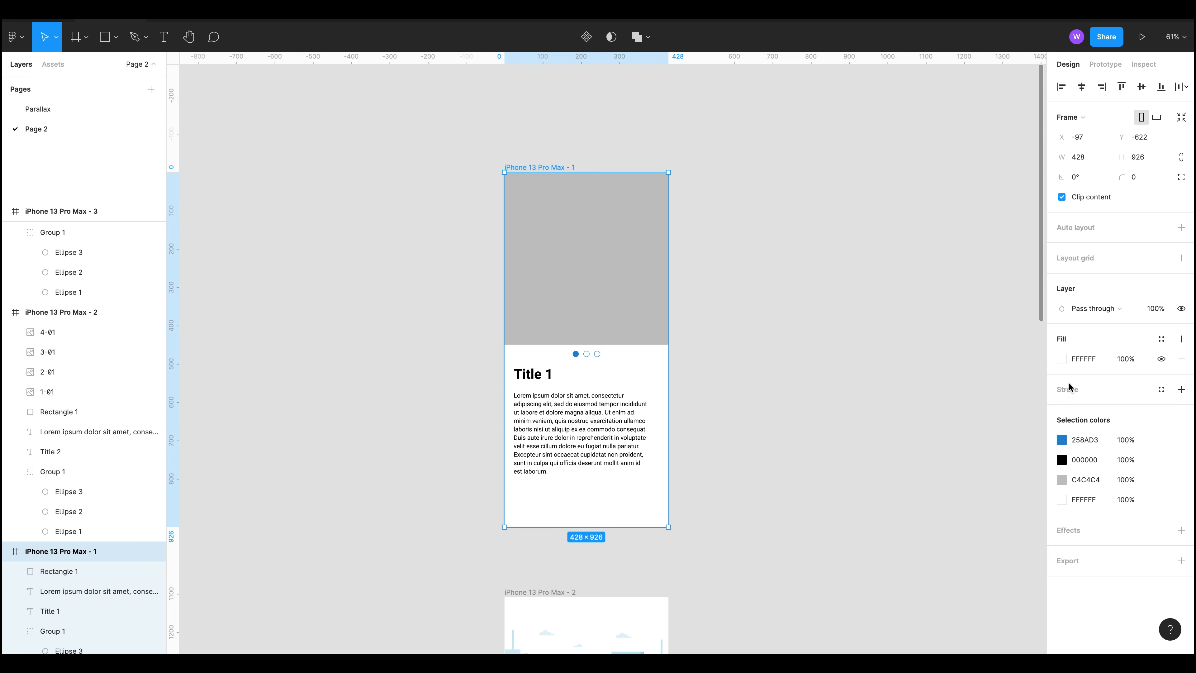
{"action": "left_click", "coordinate": [1062, 361]}
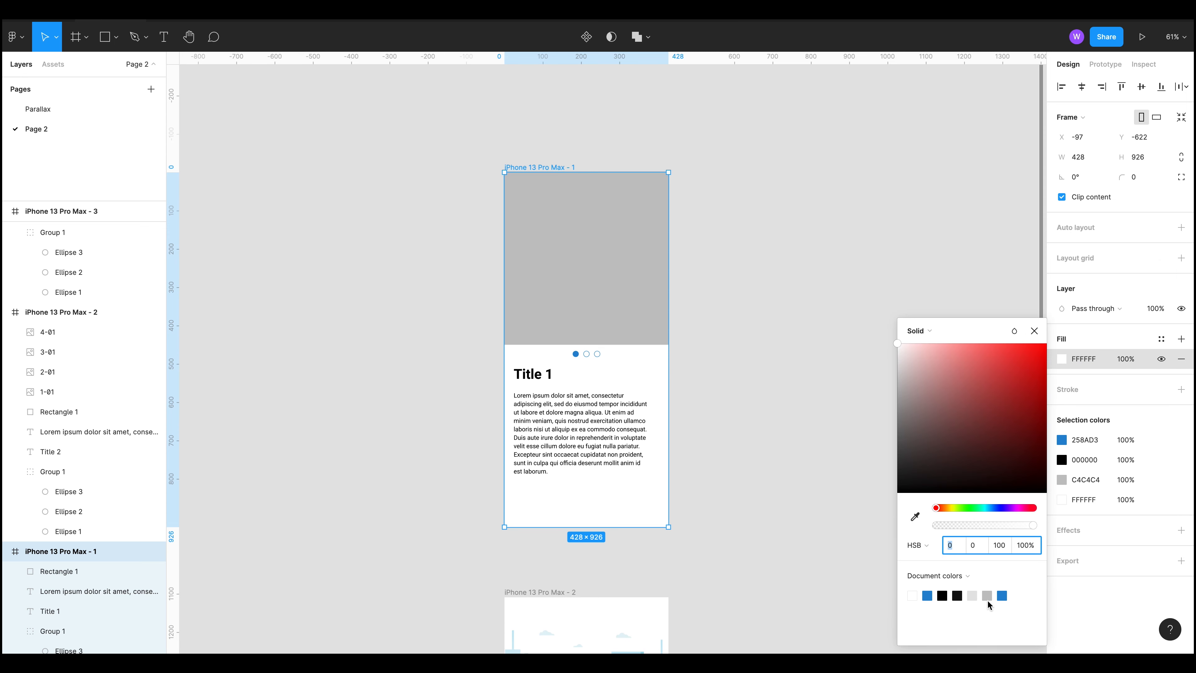
{"action": "left_click", "coordinate": [1001, 594]}
{"action": "left_click", "coordinate": [844, 484]}
Step: Set the fill of the Title 1 heading and its lorem ipsum paragraph to white (FFFFFF)
{"action": "left_click", "coordinate": [94, 611]}
{"action": "left_click", "coordinate": [94, 590], "text": "shift"}
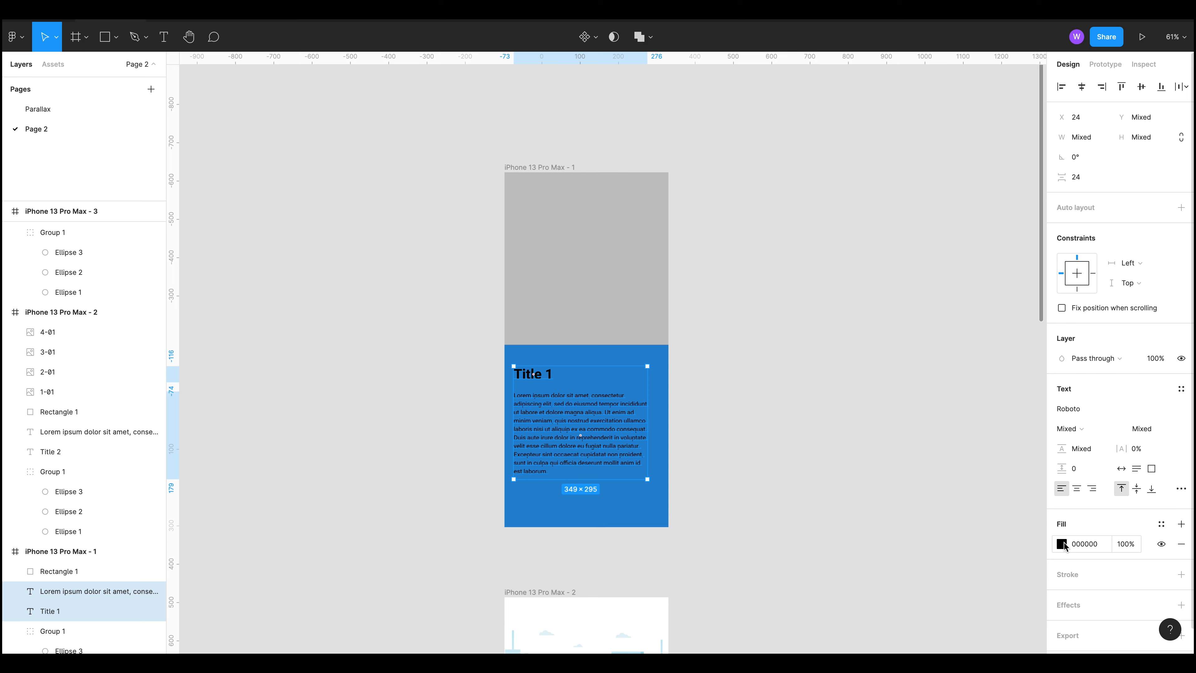
{"action": "left_click", "coordinate": [1062, 544]}
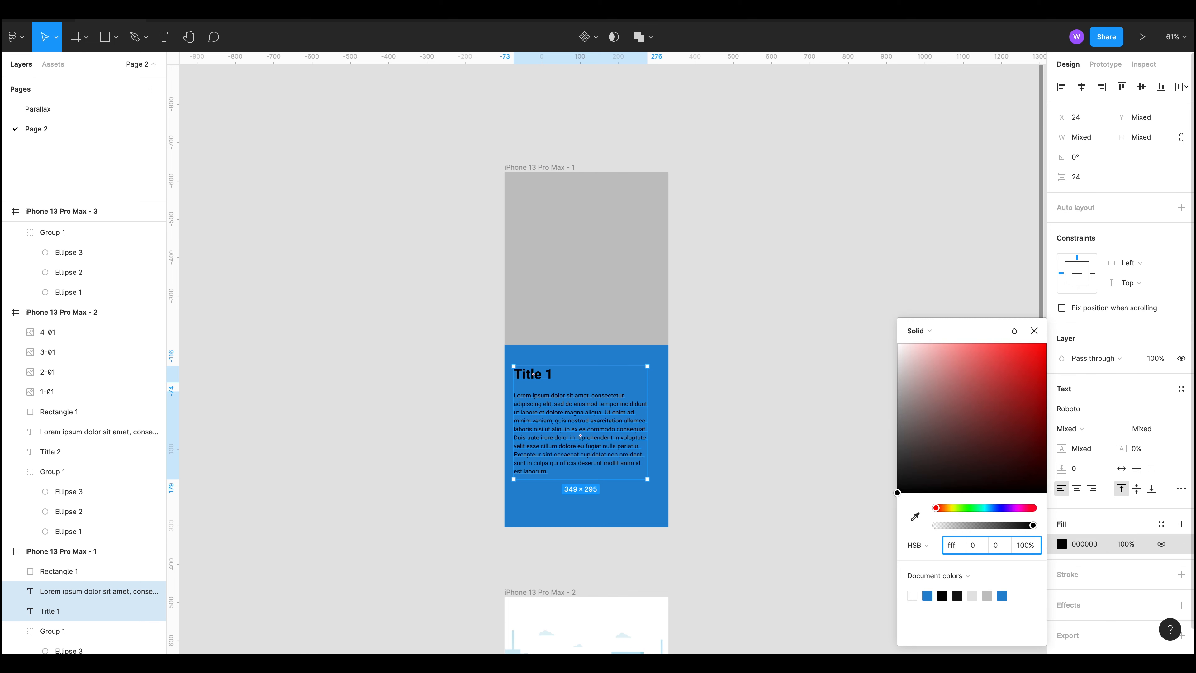
{"action": "key", "text": "Return"}
{"action": "left_click_drag", "start_coordinate": [1070, 547], "coordinate": [1082, 548]}
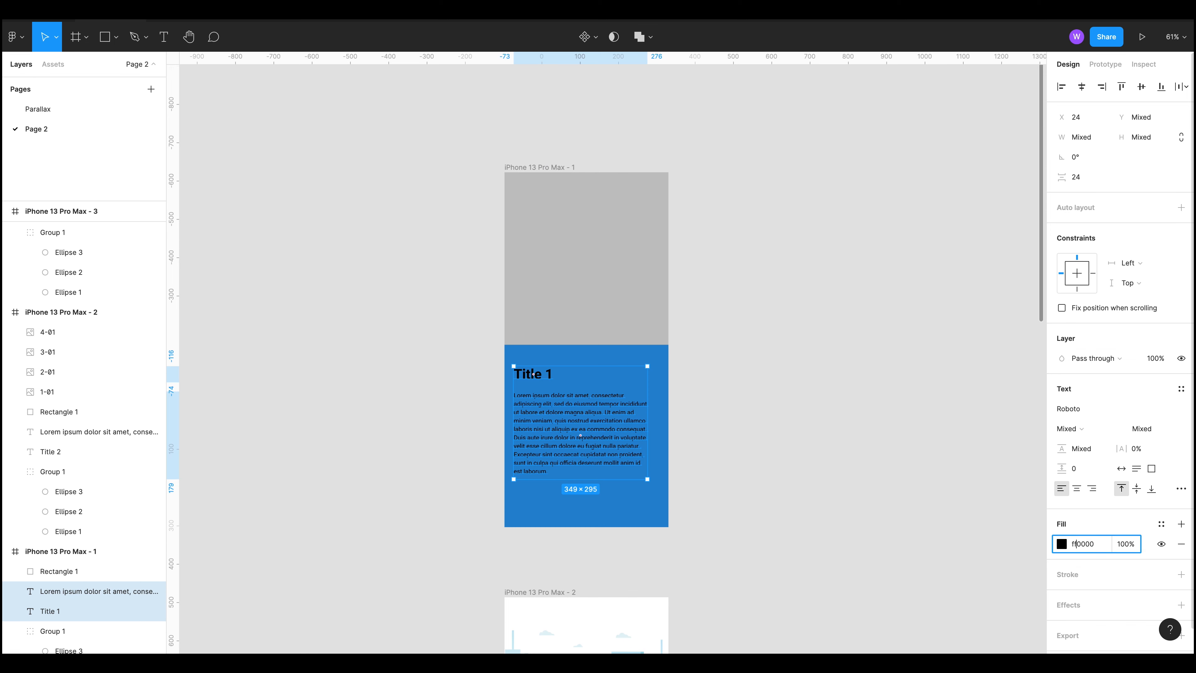
{"action": "type", "text": "ff"}
{"action": "key", "text": "Return"}
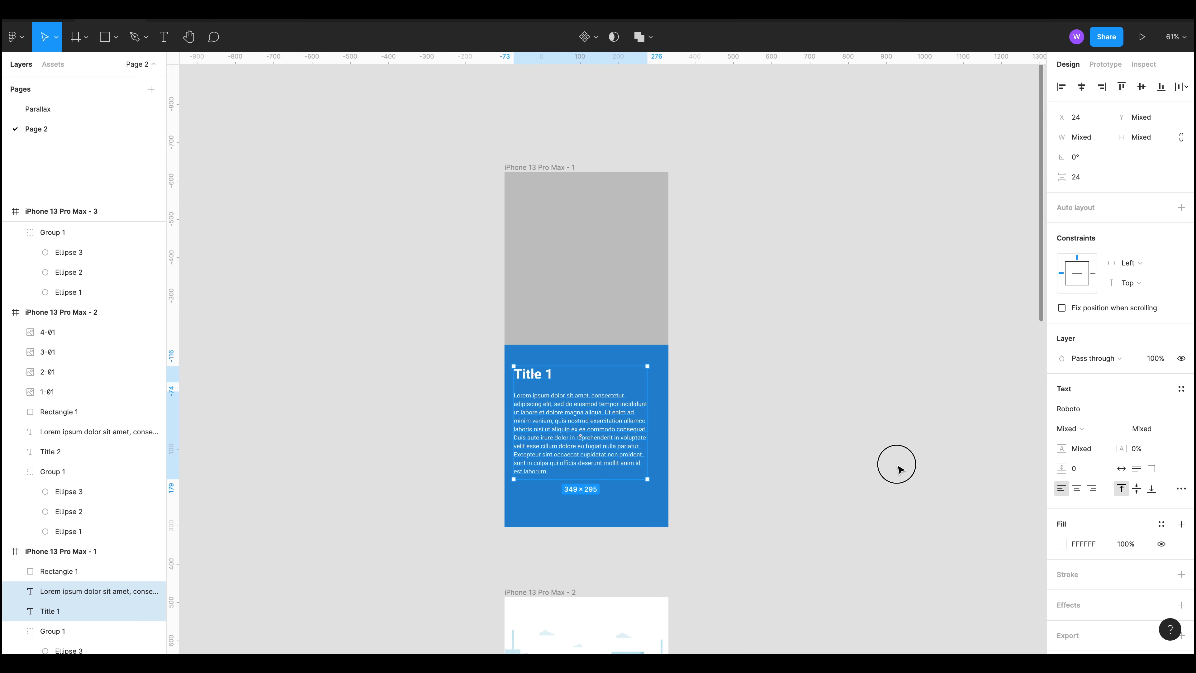
{"action": "left_click", "coordinate": [894, 465]}
Step: Set the selection color of the page dots group in iPhone 13 Pro Max - 1 to white (fff)
{"action": "left_click", "coordinate": [585, 355]}
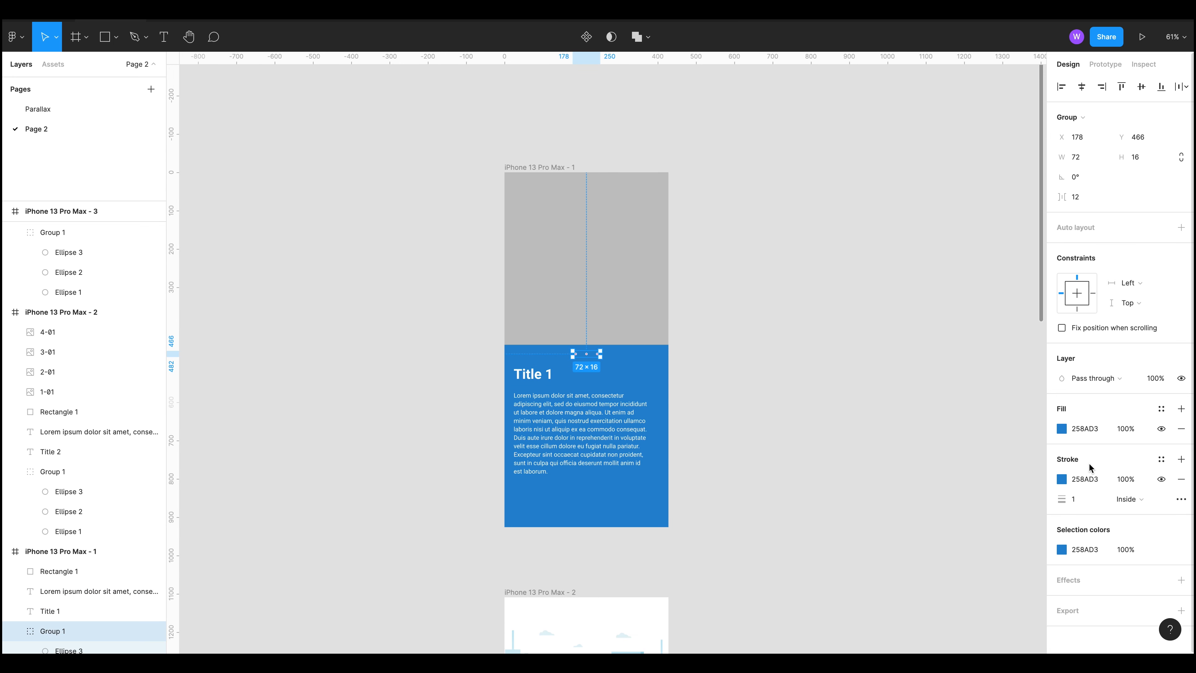
{"action": "left_click", "coordinate": [1102, 552]}
{"action": "type", "text": "fff"}
{"action": "key", "text": "Return"}
{"action": "left_click", "coordinate": [857, 470]}
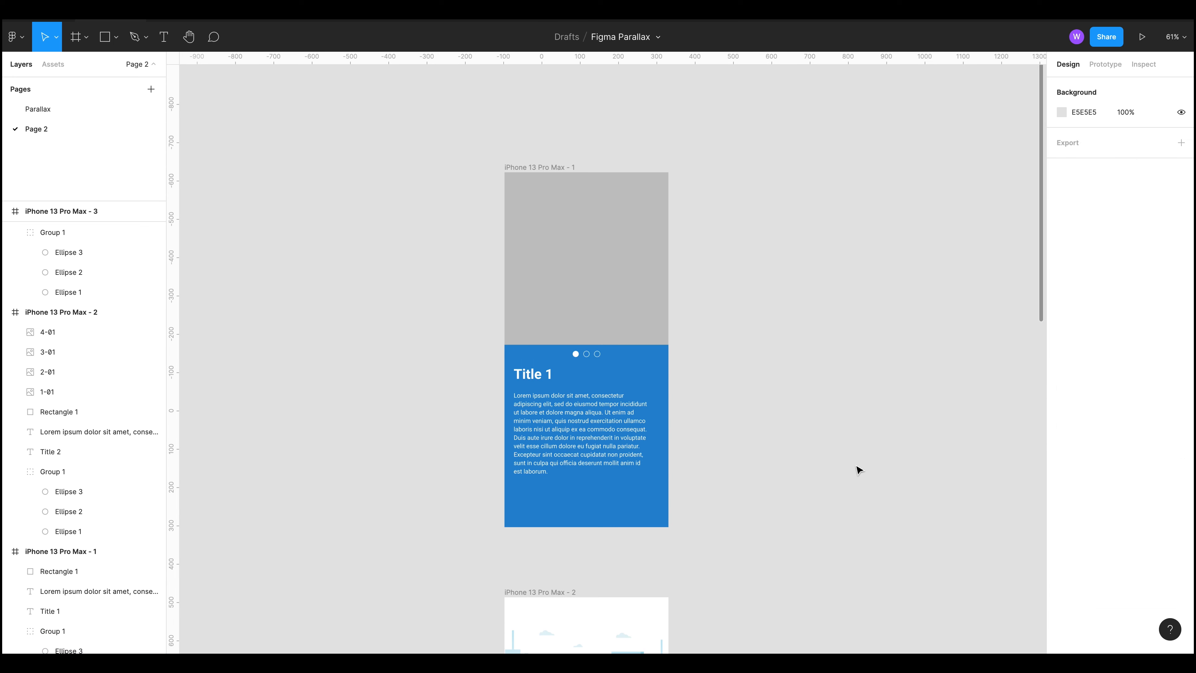
Step: Set the fill of the iPhone 13 Pro Max - 3 frame to the document blue 258AD3
{"action": "scroll", "coordinate": [857, 469], "scroll_direction": "down", "scroll_amount": 10}
{"action": "scroll", "coordinate": [845, 478], "scroll_direction": "down", "scroll_amount": 7}
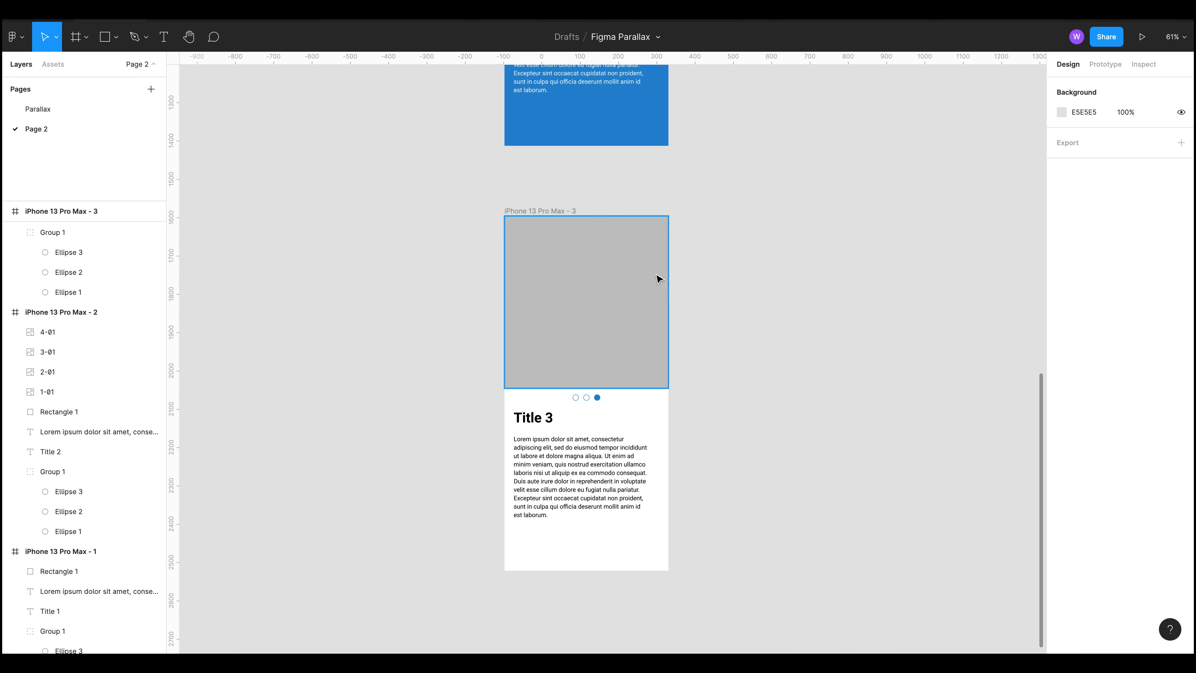
{"action": "left_click", "coordinate": [568, 209]}
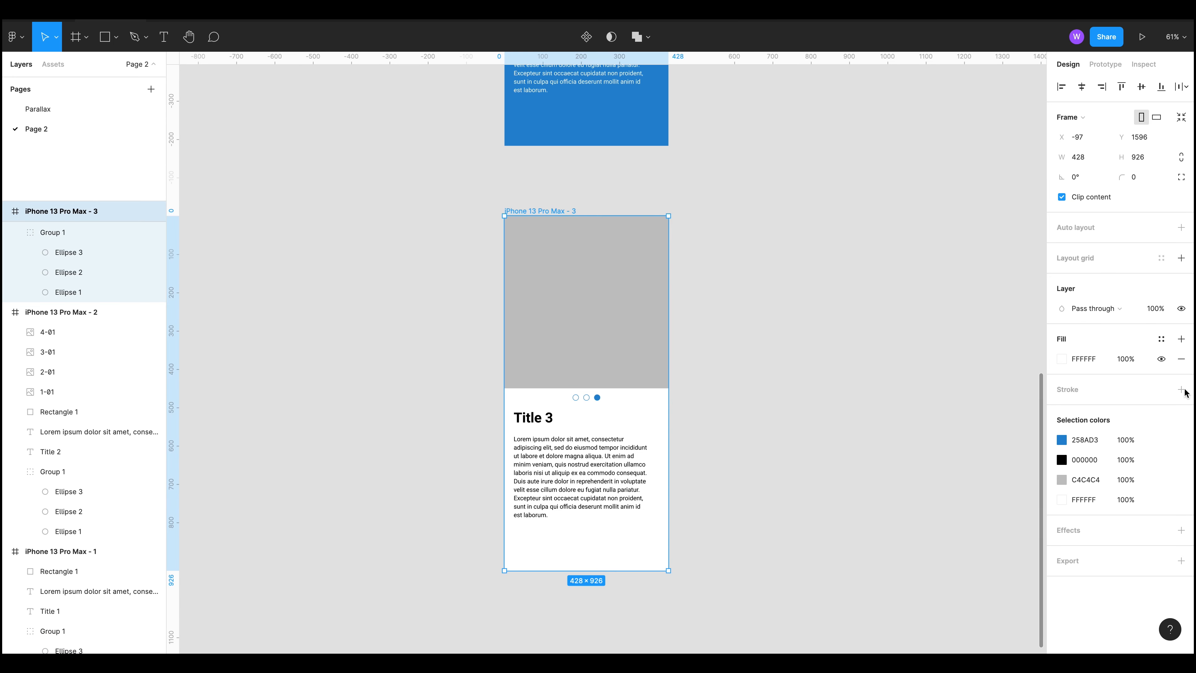
{"action": "left_click", "coordinate": [1063, 359]}
{"action": "left_click", "coordinate": [1002, 596]}
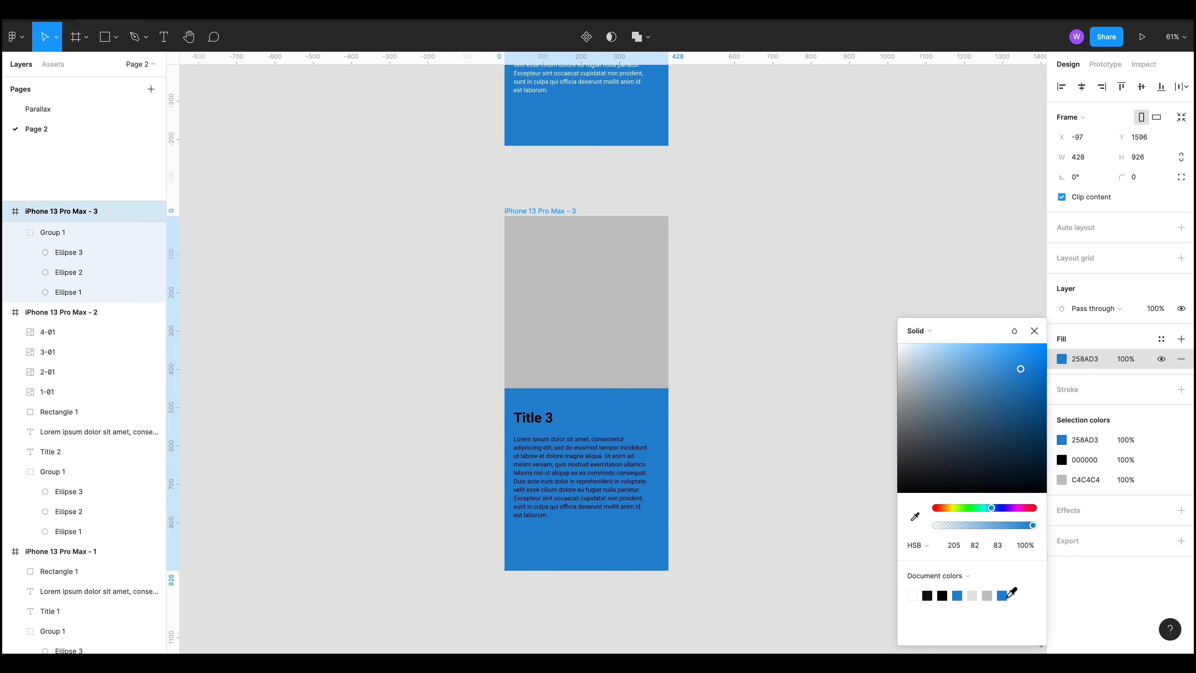
{"action": "left_click", "coordinate": [1061, 514]}
{"action": "left_click", "coordinate": [775, 524]}
Step: Set the fill of the Title 3 heading and its lorem ipsum paragraph to white (fff)
{"action": "left_click", "coordinate": [558, 458]}
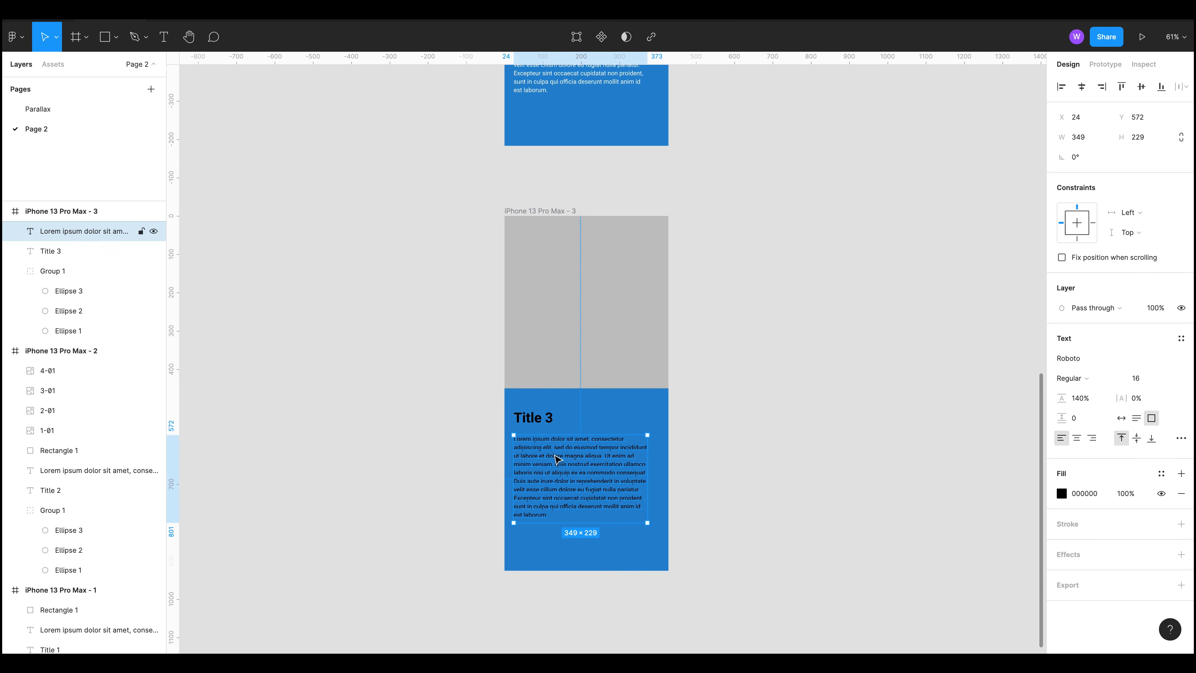
{"action": "left_click", "coordinate": [535, 417], "text": "shift"}
{"action": "left_click", "coordinate": [1083, 543]}
{"action": "type", "text": "fff"}
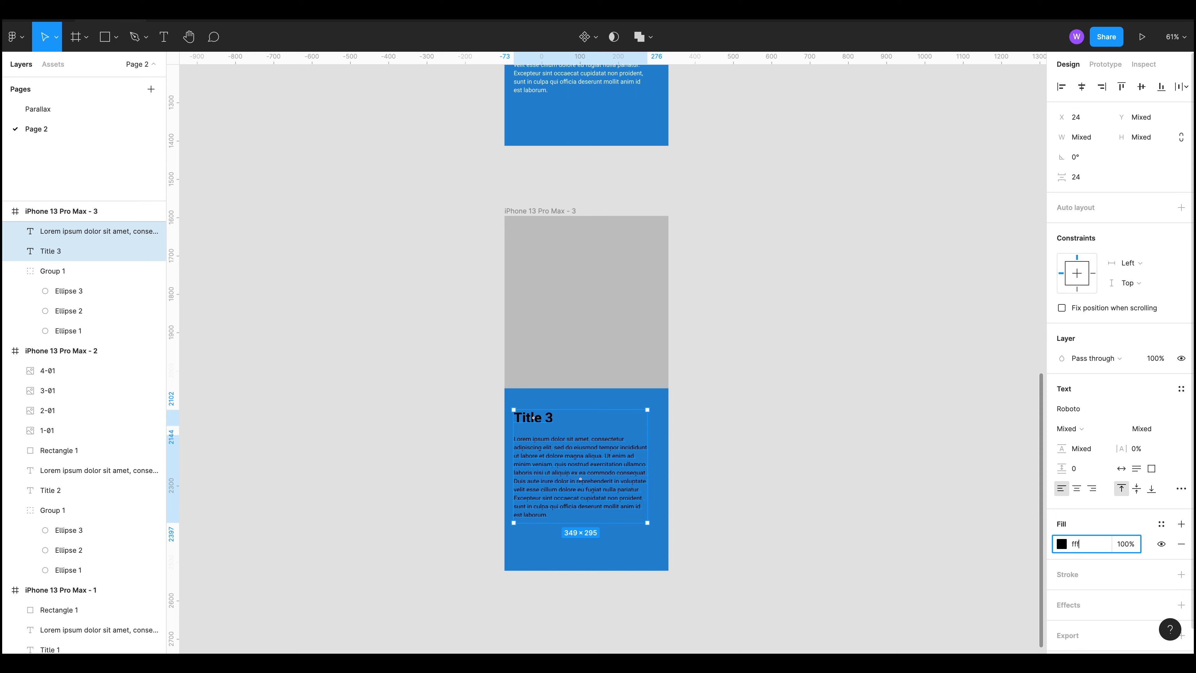
{"action": "key", "text": "Return"}
{"action": "key", "text": "Escape"}
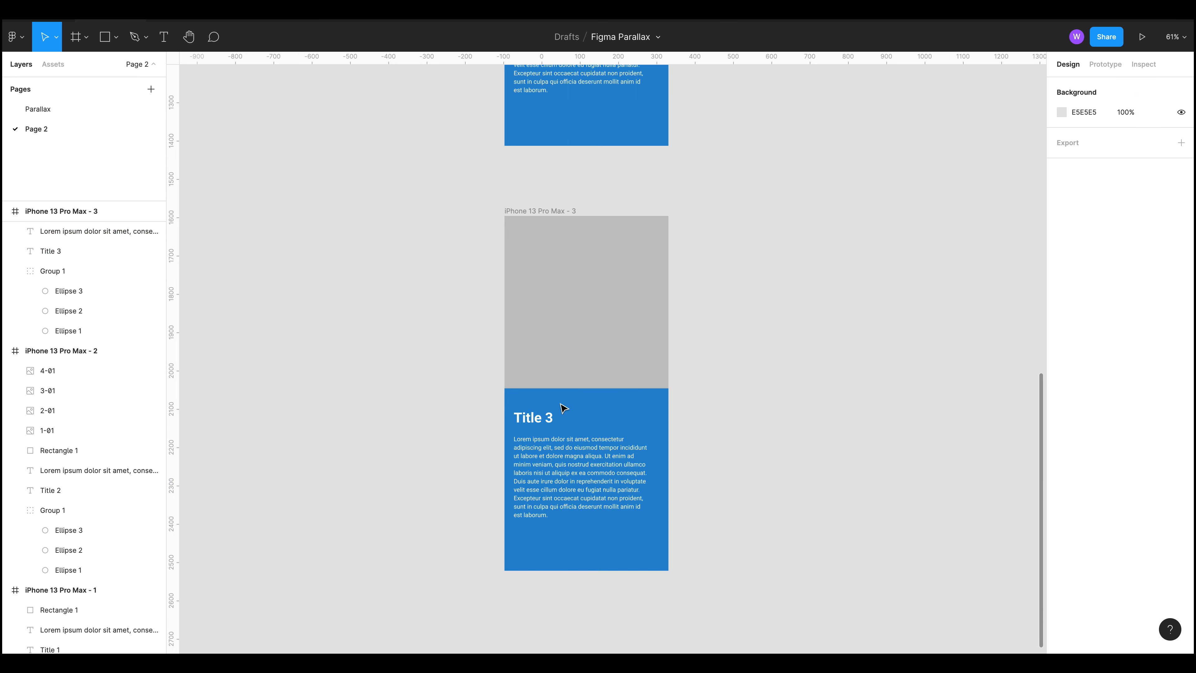
Step: Set the selection color of the page dots group in iPhone 13 Pro Max - 3 to white (fff)
{"action": "left_click", "coordinate": [591, 402]}
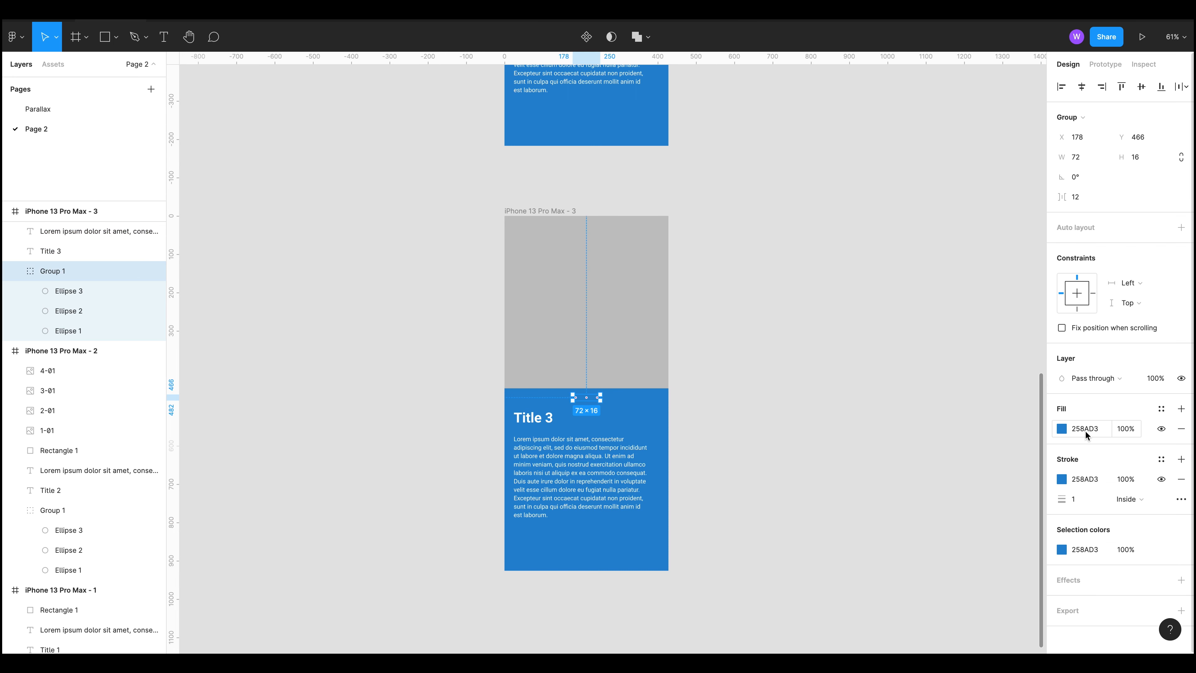
{"action": "left_click", "coordinate": [1083, 550]}
{"action": "type", "text": "fff"}
{"action": "key", "text": "Return"}
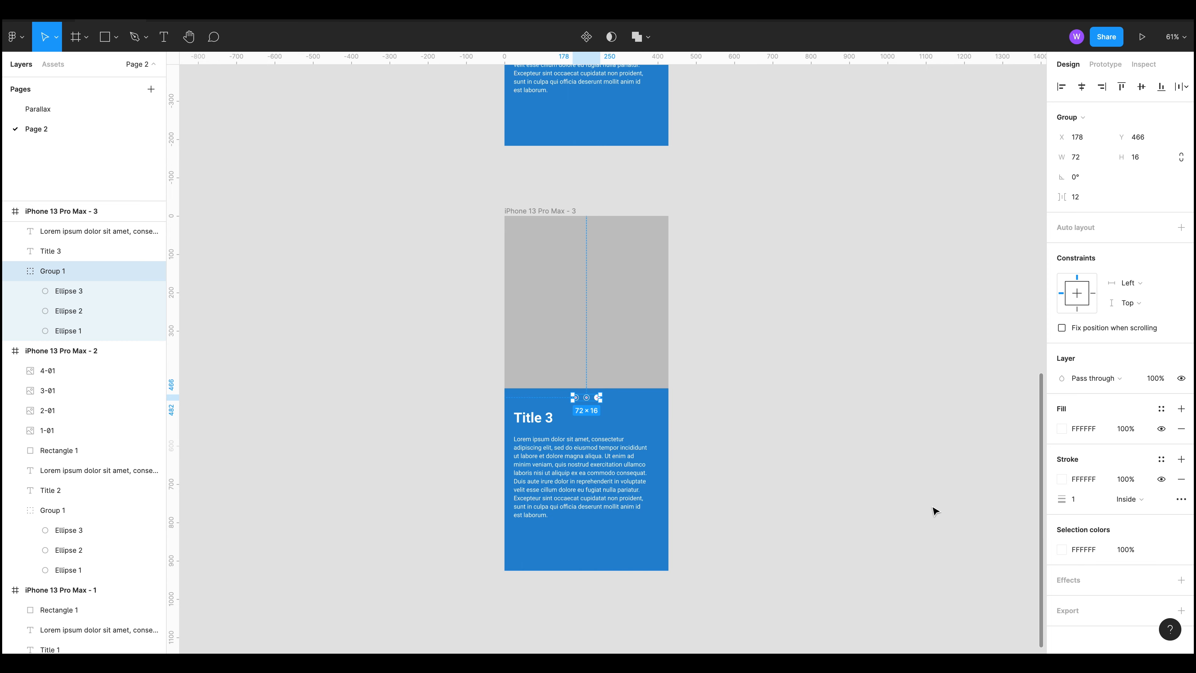
{"action": "left_click", "coordinate": [816, 333]}
Step: Set the fill of the grey image rectangles in iPhone 13 Pro Max - 3 and iPhone 13 Pro Max - 1 to white together
{"action": "scroll", "coordinate": [817, 334], "scroll_direction": "up", "scroll_amount": 7}
{"action": "scroll", "coordinate": [784, 275], "scroll_direction": "down", "scroll_amount": 6}
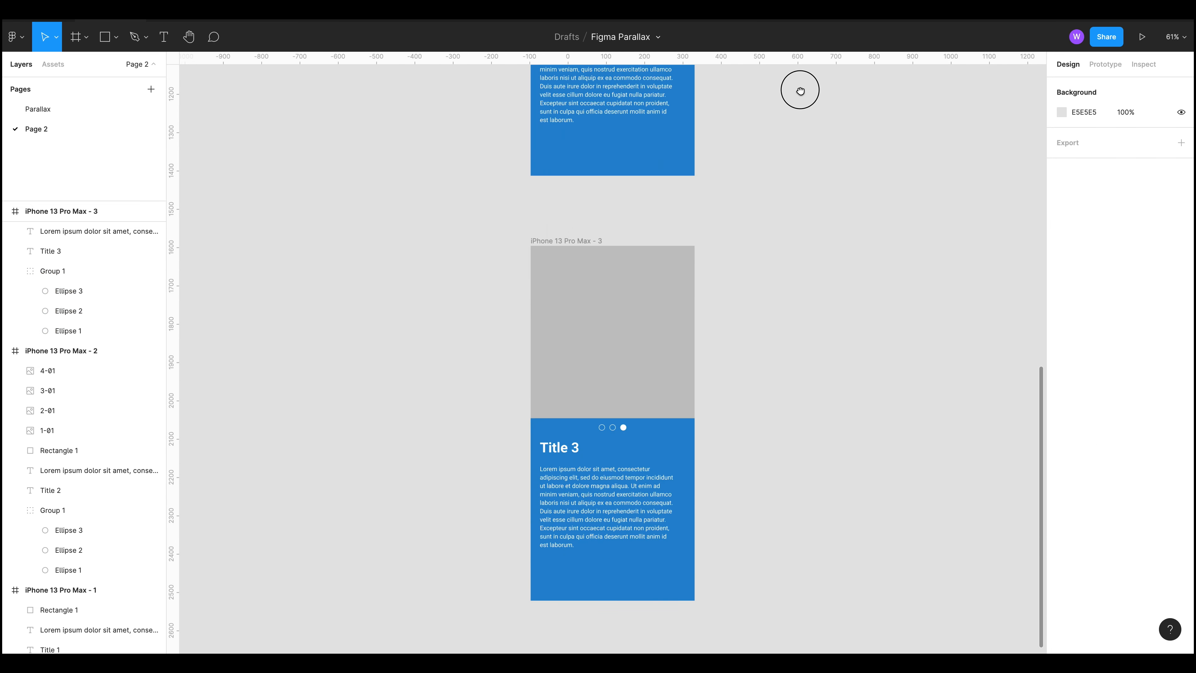
{"action": "scroll", "coordinate": [827, 152], "scroll_direction": "up", "scroll_amount": 4}
{"action": "left_click", "coordinate": [630, 401]}
{"action": "scroll", "coordinate": [800, 363], "scroll_direction": "up", "scroll_amount": 8}
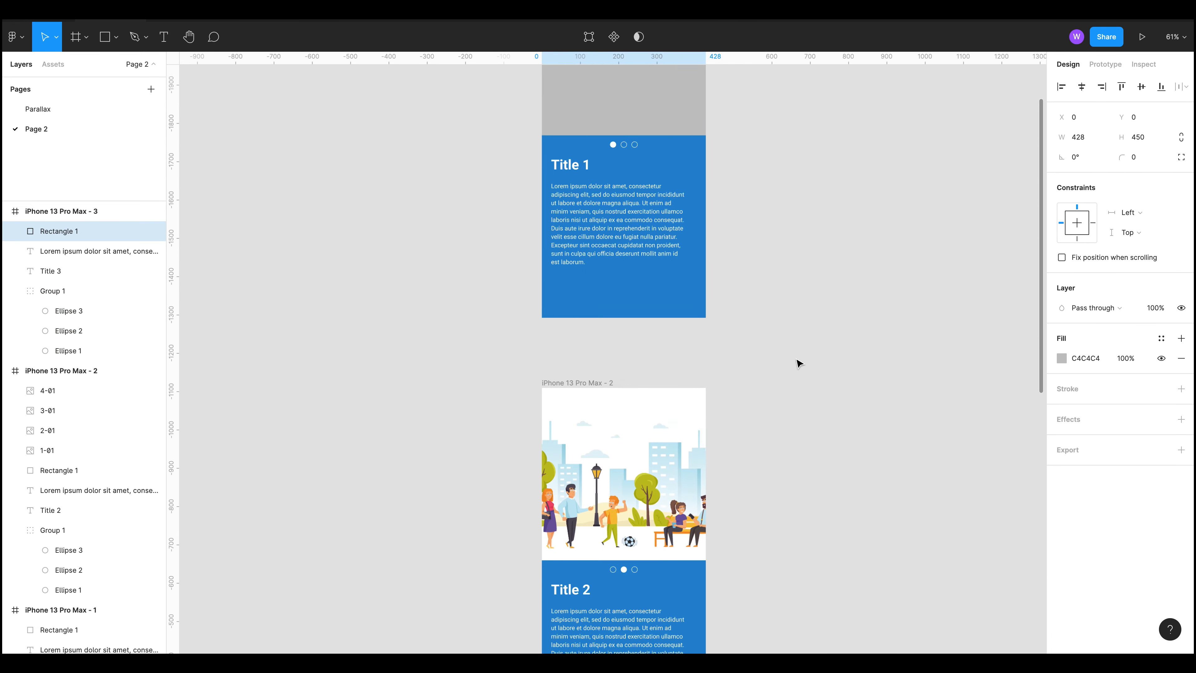
{"action": "left_click", "coordinate": [649, 208], "text": "shift"}
{"action": "left_click", "coordinate": [1082, 364]}
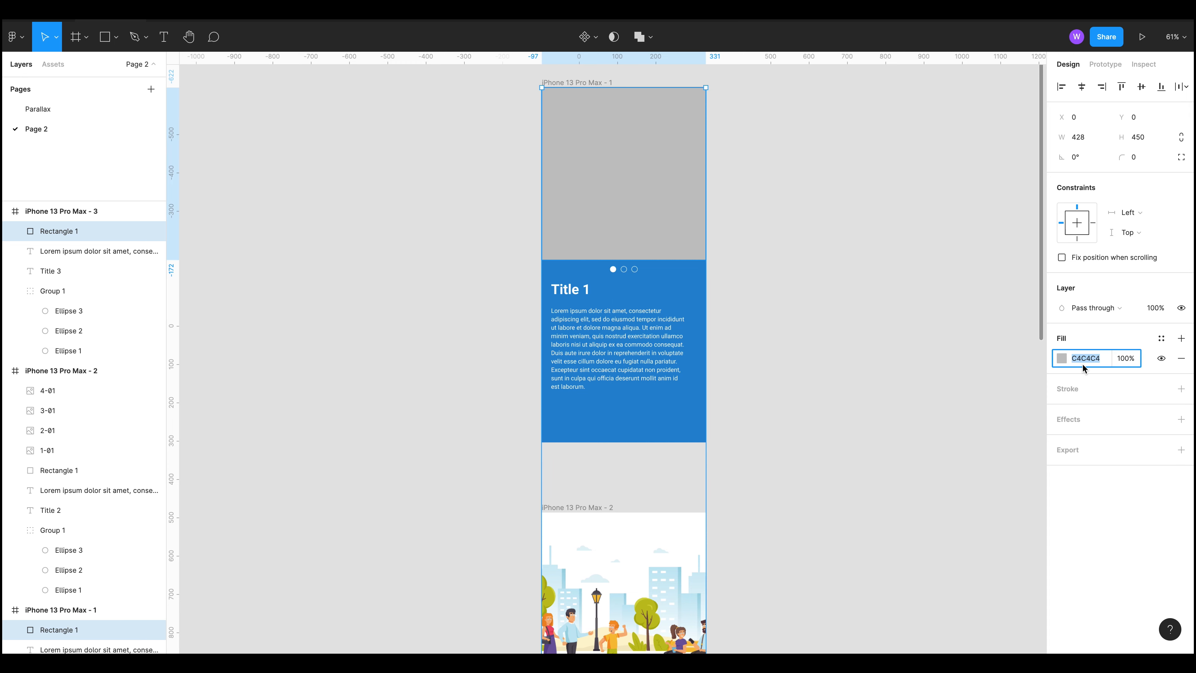
{"action": "key", "text": "Return"}
{"action": "left_click", "coordinate": [805, 358]}
Step: Cut the four illustration layers 4-01, 3-01, 2-01 and 1-01 out of the iPhone 13 Pro Max - 2 frame
{"action": "scroll", "coordinate": [758, 470], "scroll_direction": "down", "scroll_amount": 5}
{"action": "left_click", "coordinate": [640, 372]}
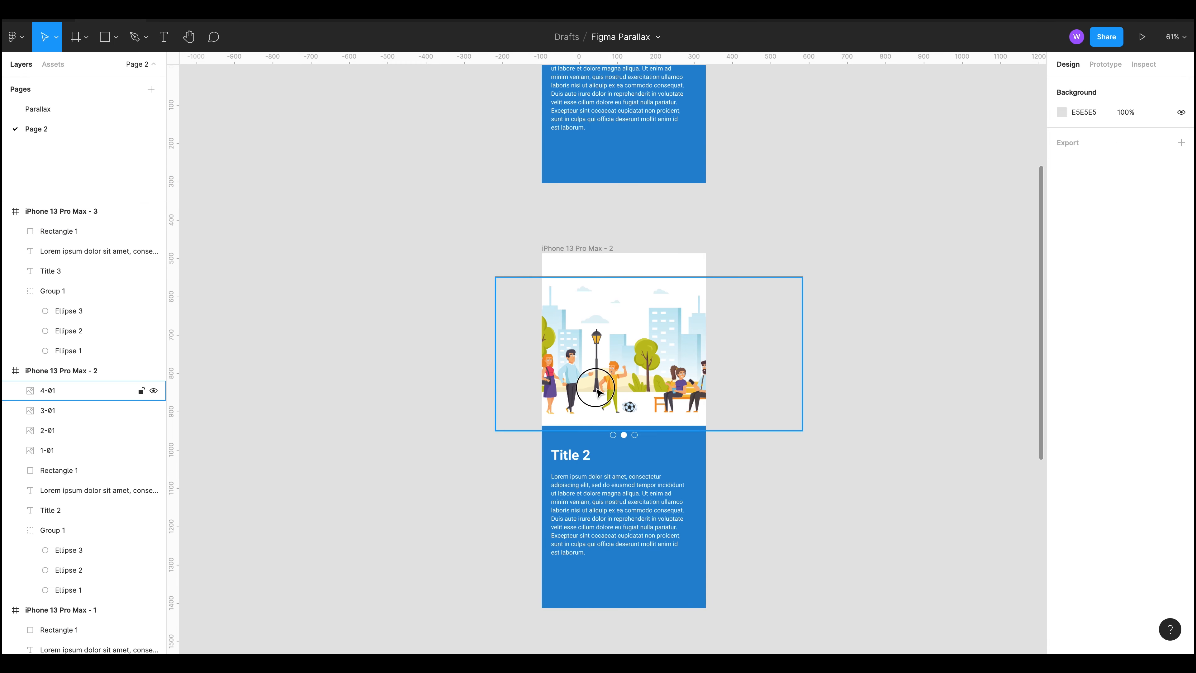
{"action": "mouse_move", "coordinate": [638, 368]}
{"action": "left_mouse_down"}
{"action": "mouse_move", "coordinate": [721, 321]}
{"action": "mouse_move", "coordinate": [629, 359]}
{"action": "left_mouse_up"}
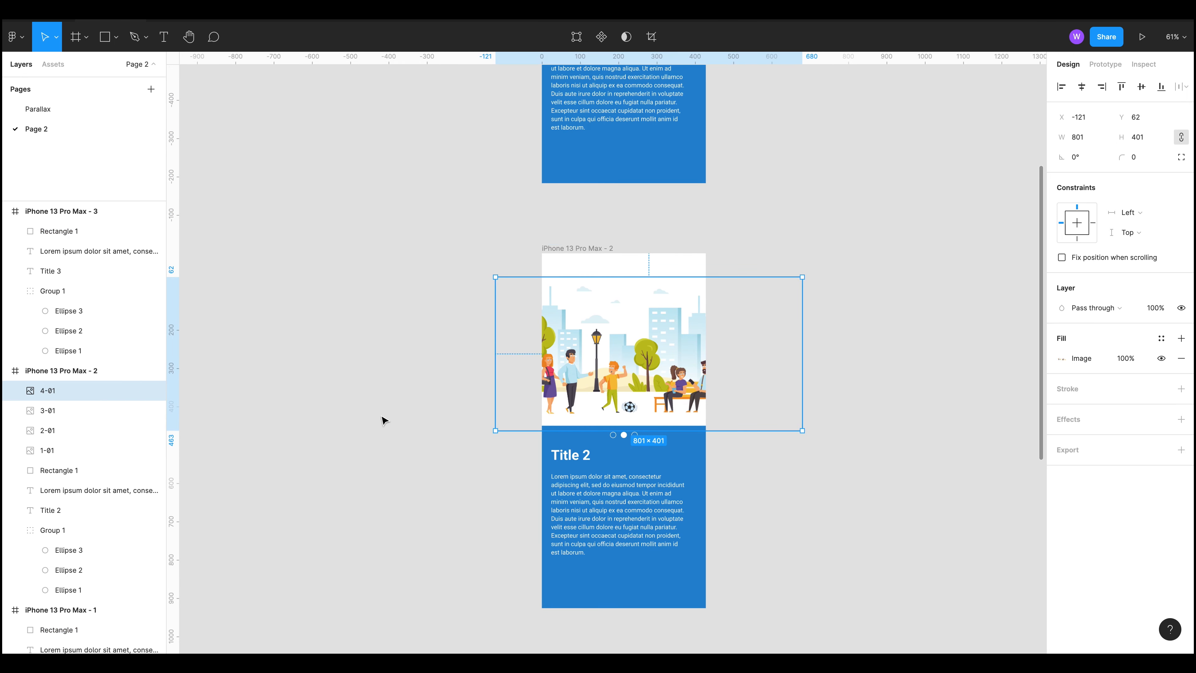
{"action": "left_click", "coordinate": [126, 450], "text": "shift"}
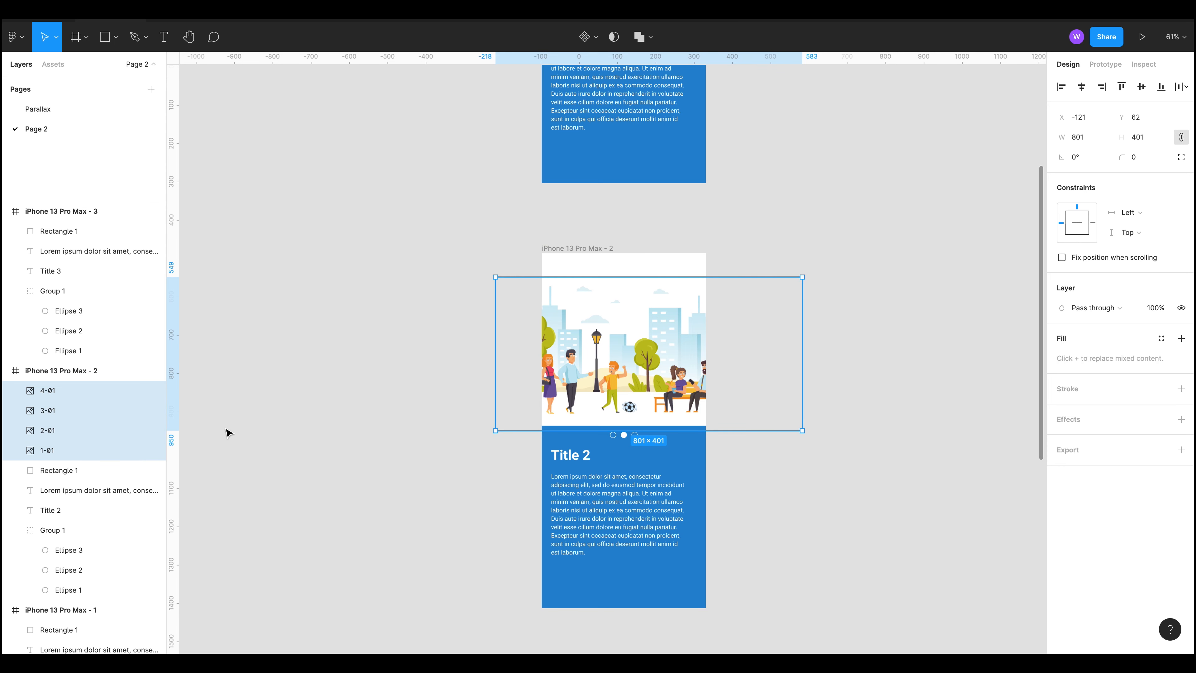
{"action": "key", "text": "super+x"}
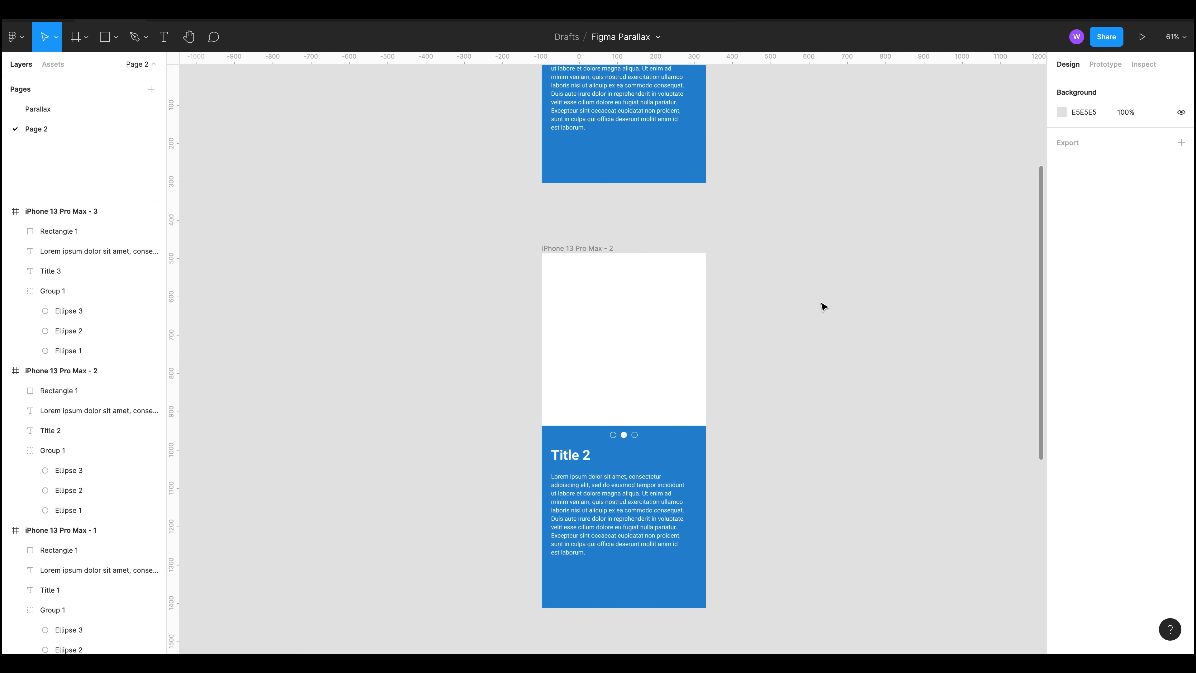
Step: Paste the four illustration layers onto the empty canvas beside the iPhone 13 Pro Max - 1 frame
{"action": "left_click_drag", "start_coordinate": [845, 278], "coordinate": [727, 529]}
{"action": "left_click_drag", "start_coordinate": [717, 295], "coordinate": [681, 488]}
{"action": "left_click_drag", "start_coordinate": [734, 368], "coordinate": [626, 246]}
{"action": "left_click_drag", "start_coordinate": [612, 332], "coordinate": [610, 330]}
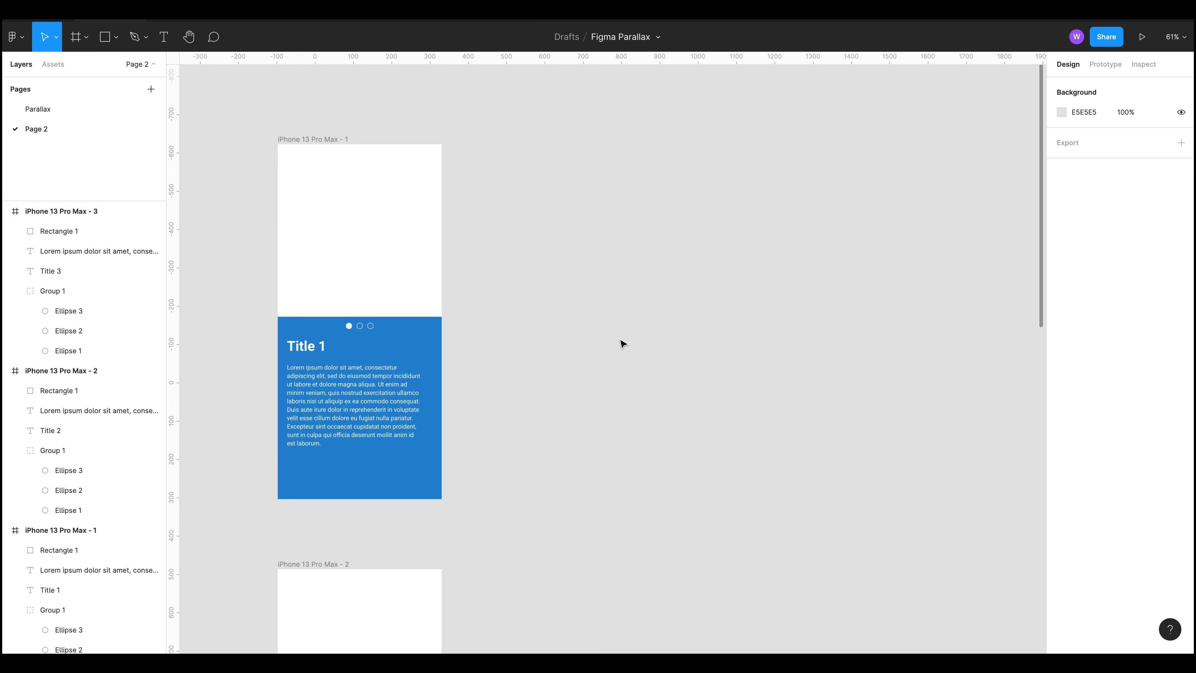
{"action": "key", "text": "super+v"}
{"action": "left_click_drag", "start_coordinate": [404, 629], "coordinate": [708, 238]}
{"action": "left_click", "coordinate": [761, 377]}
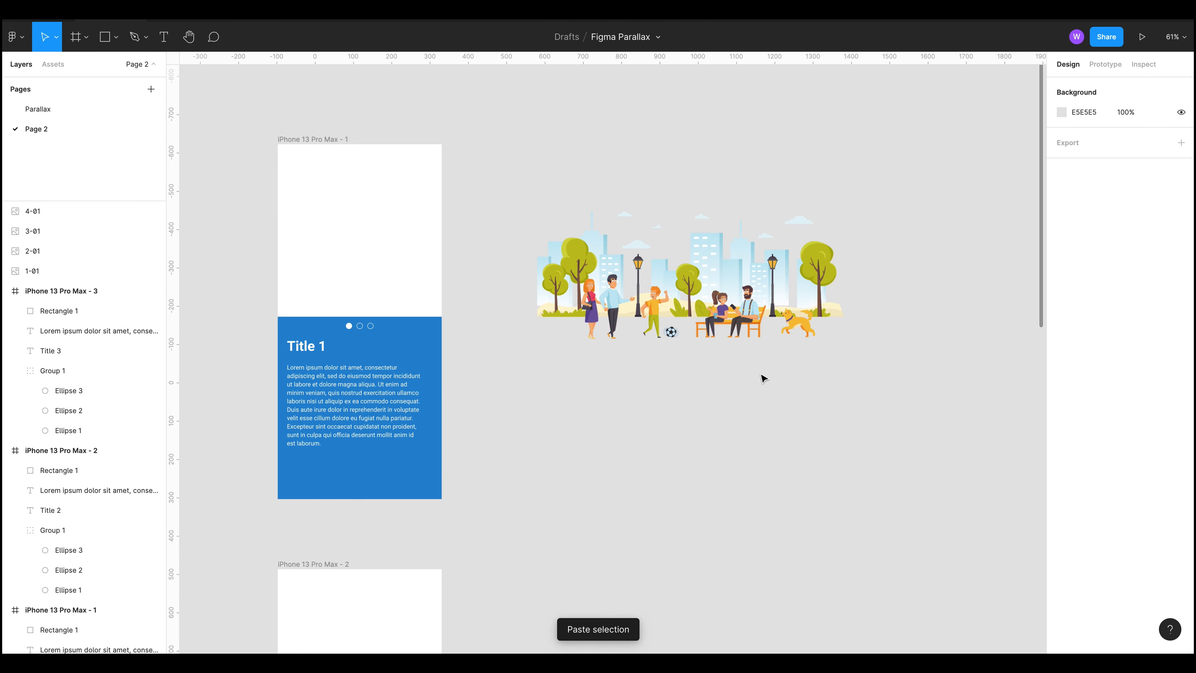
Step: Try moving the 4-01 people layer off the stacked park illustration, and undo the last changes
{"action": "left_click_drag", "start_coordinate": [694, 384], "coordinate": [782, 427]}
{"action": "left_click", "coordinate": [841, 392]}
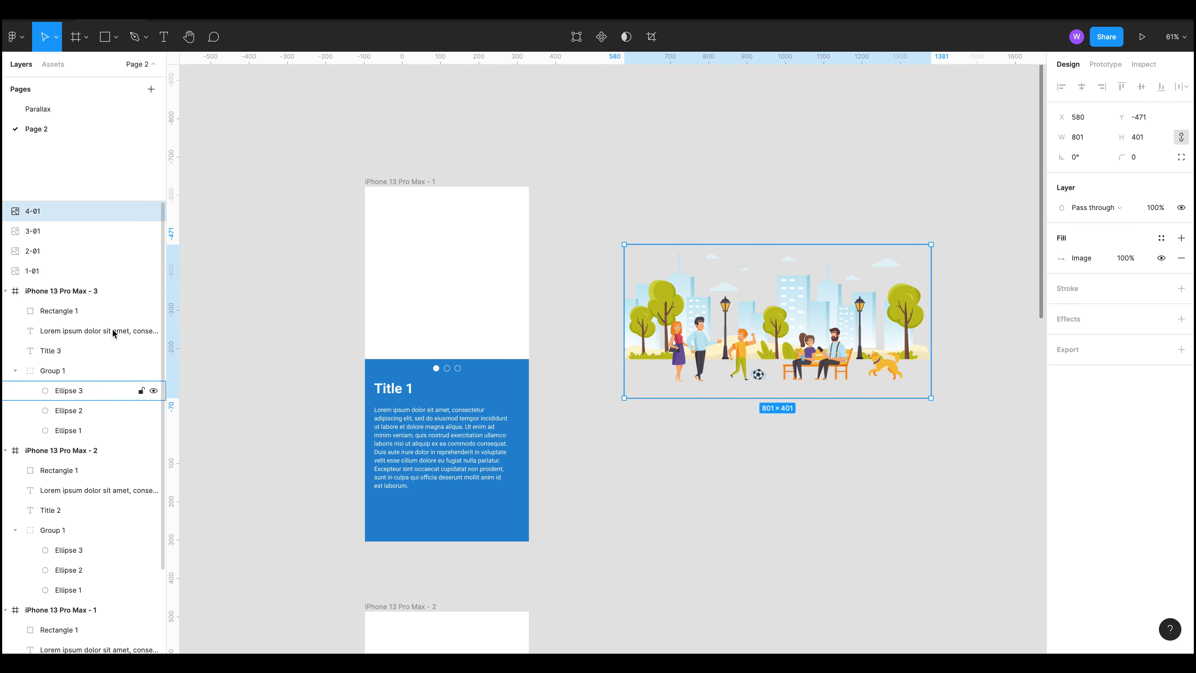
{"action": "left_click_drag", "start_coordinate": [716, 331], "coordinate": [772, 391]}
{"action": "left_click", "coordinate": [816, 529]}
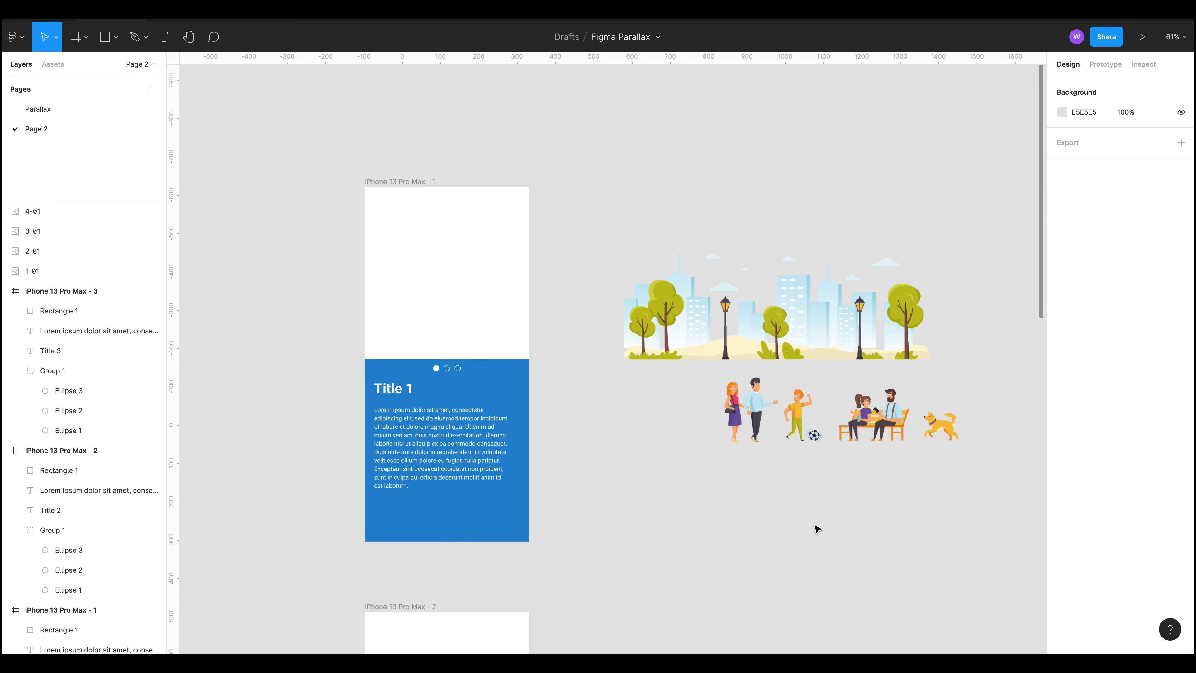
{"action": "left_click", "coordinate": [866, 424]}
{"action": "left_click_drag", "start_coordinate": [907, 502], "coordinate": [814, 372]}
{"action": "left_click", "coordinate": [930, 563]}
{"action": "key", "text": "super+z"}
{"action": "key", "text": "super+z"}
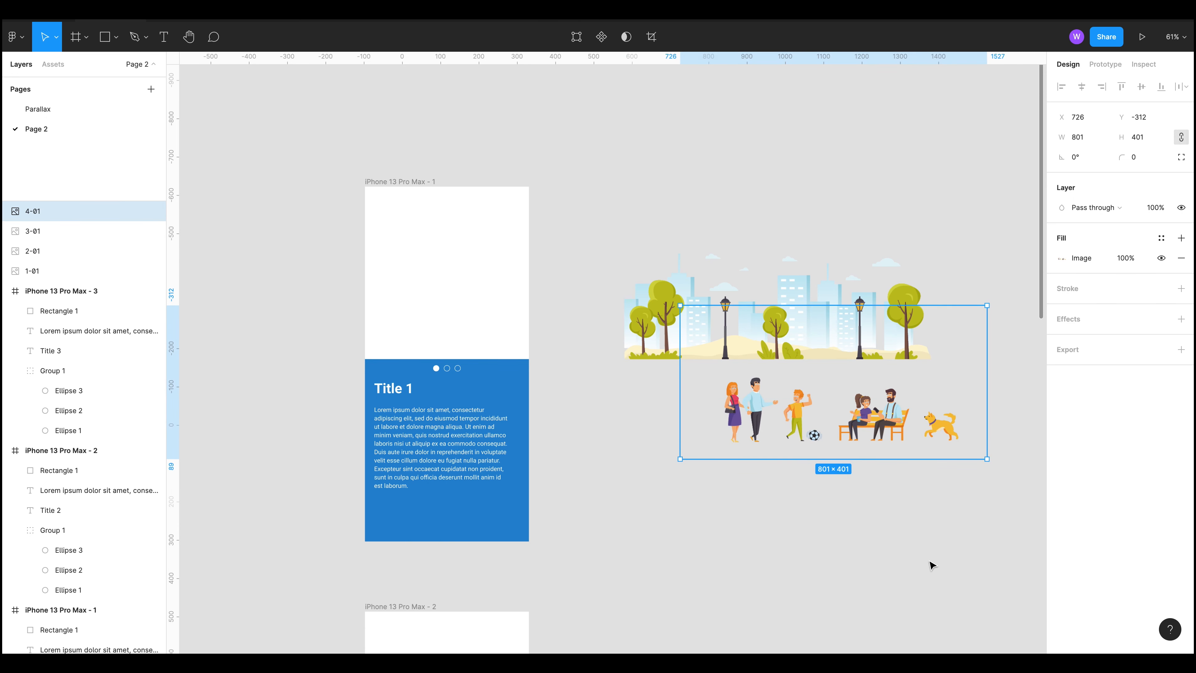
Step: Group the four stacked illustration layers and rename the group ParallaxGroup
{"action": "left_click_drag", "start_coordinate": [951, 513], "coordinate": [806, 280]}
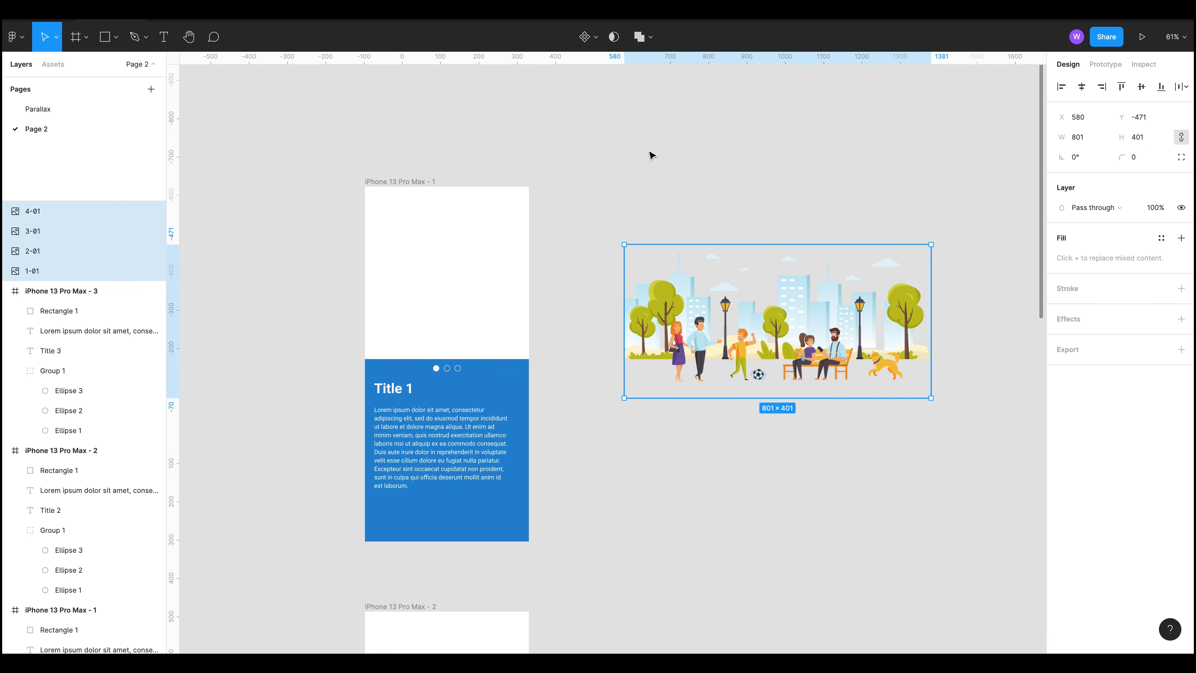
{"action": "key", "text": "super+g"}
{"action": "double_click", "coordinate": [36, 212]}
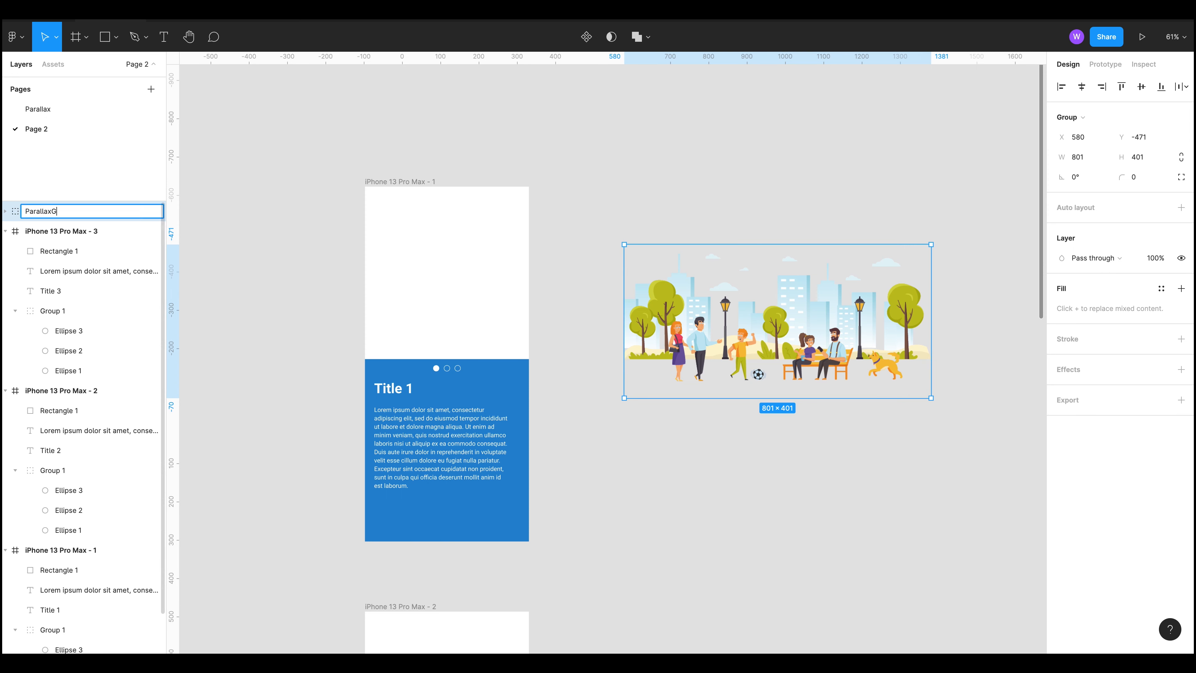
{"action": "key", "text": "Return"}
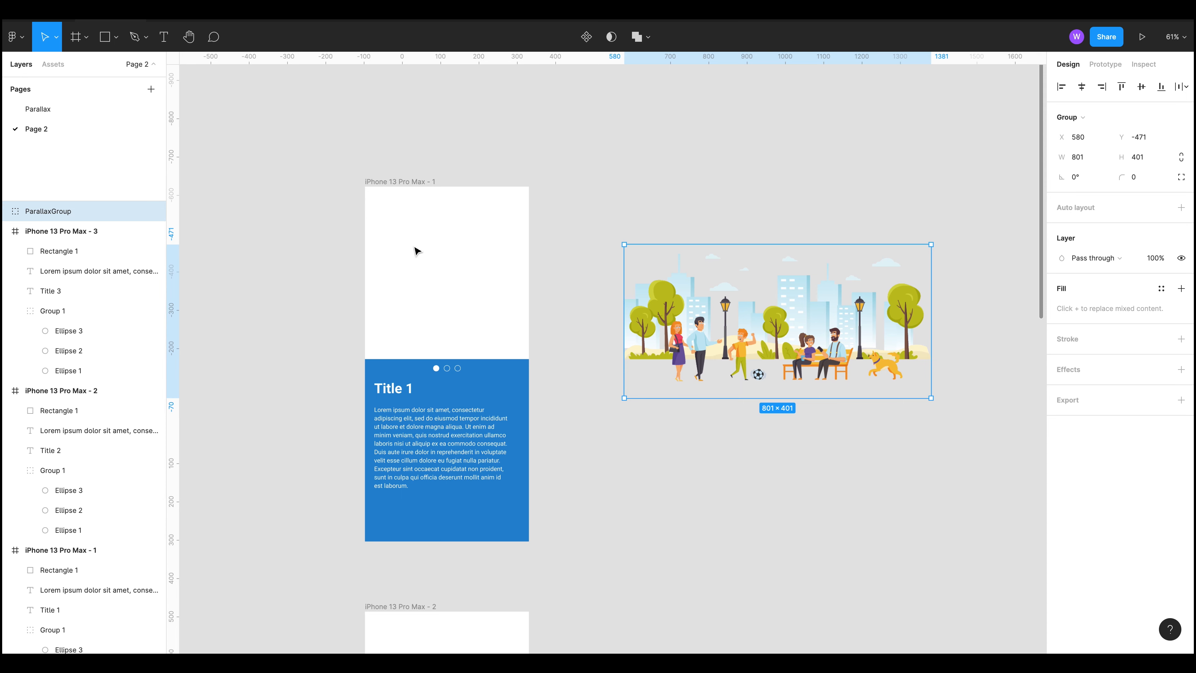
Step: Ungroup the park illustration and spread its people, trees, buildings and clouds layers apart vertically on the canvas
{"action": "left_click_drag", "start_coordinate": [806, 337], "coordinate": [792, 470]}
{"action": "key", "text": "ctrl+shift+g"}
{"action": "left_click", "coordinate": [771, 510]}
{"action": "left_click_drag", "start_coordinate": [790, 337], "coordinate": [823, 446]}
{"action": "left_click_drag", "start_coordinate": [779, 262], "coordinate": [790, 307]}
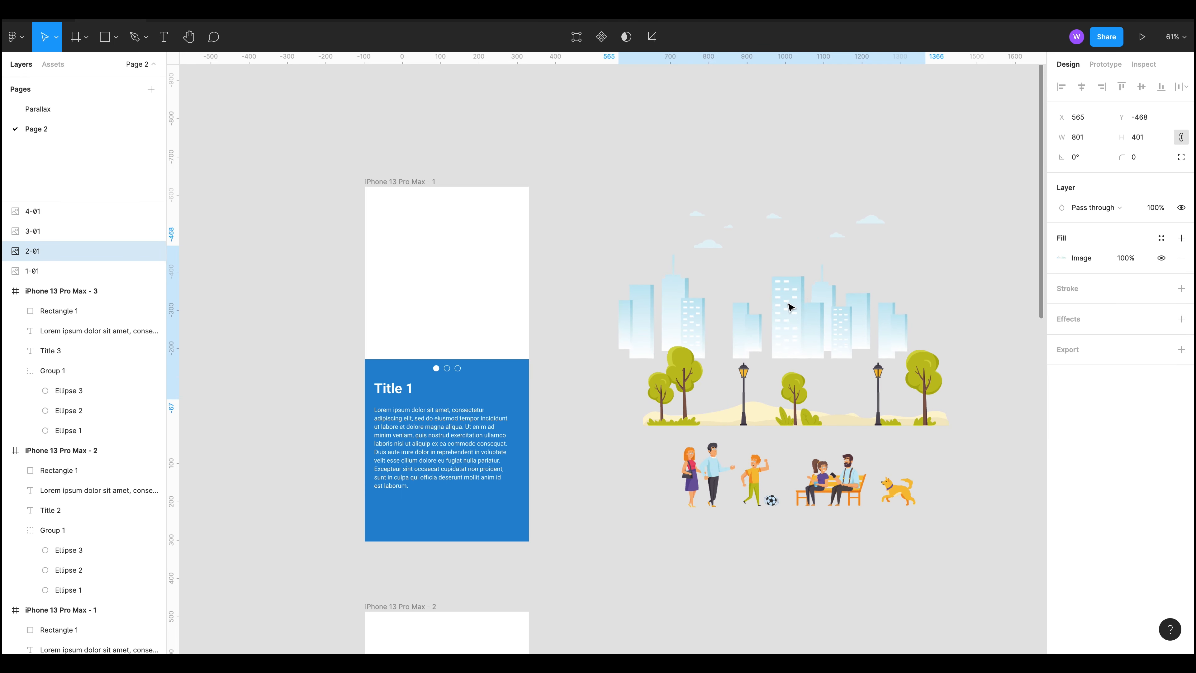
Step: Move the clouds layer 1-01 into the iPhone 13 Pro Max - 1 frame, horizontally centered at Y 25
{"action": "left_click_drag", "start_coordinate": [802, 220], "coordinate": [493, 222]}
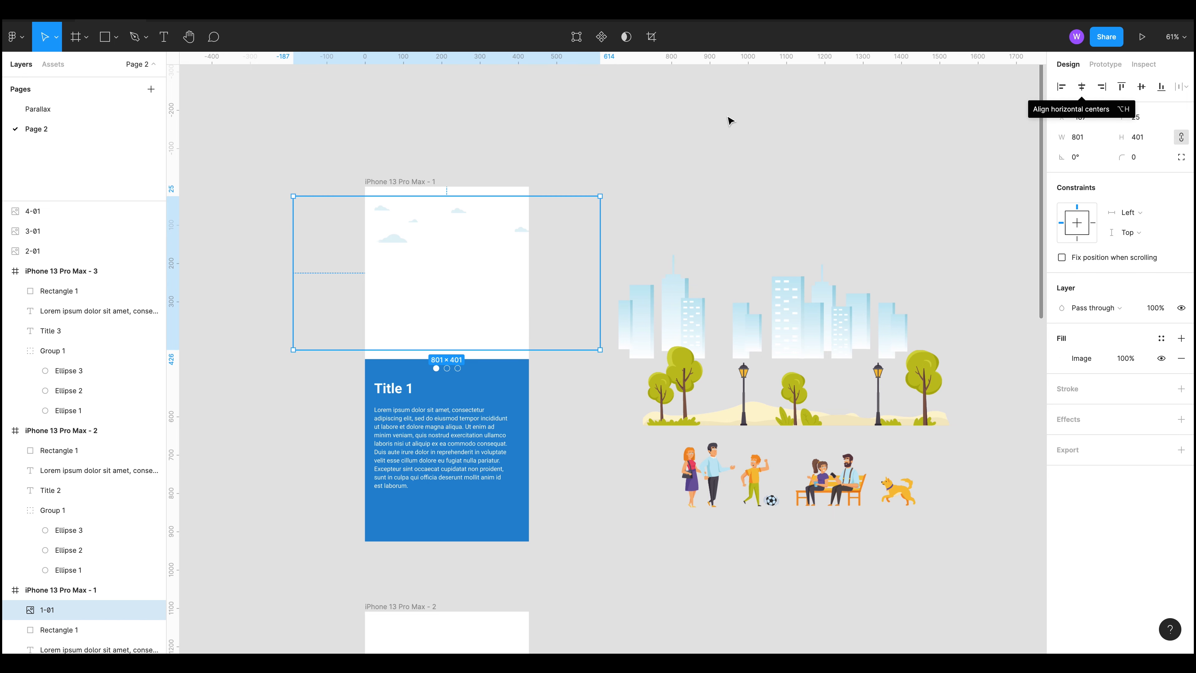
{"action": "scroll", "coordinate": [624, 254], "scroll_direction": "down", "scroll_amount": 2}
{"action": "left_click", "coordinate": [609, 340]}
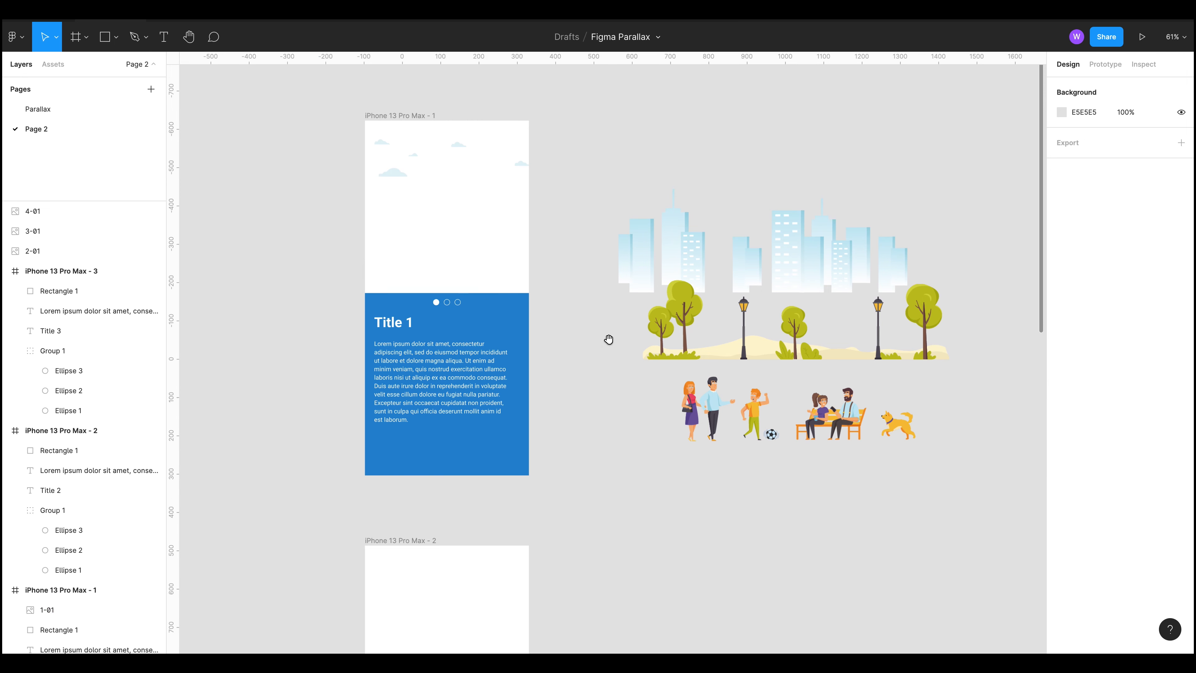
Step: Move the buildings layer 2-01 into the iPhone 13 Pro Max - 1 frame, horizontally centered at Y 25
{"action": "left_click_drag", "start_coordinate": [609, 340], "coordinate": [755, 414]}
{"action": "left_click", "coordinate": [616, 235]}
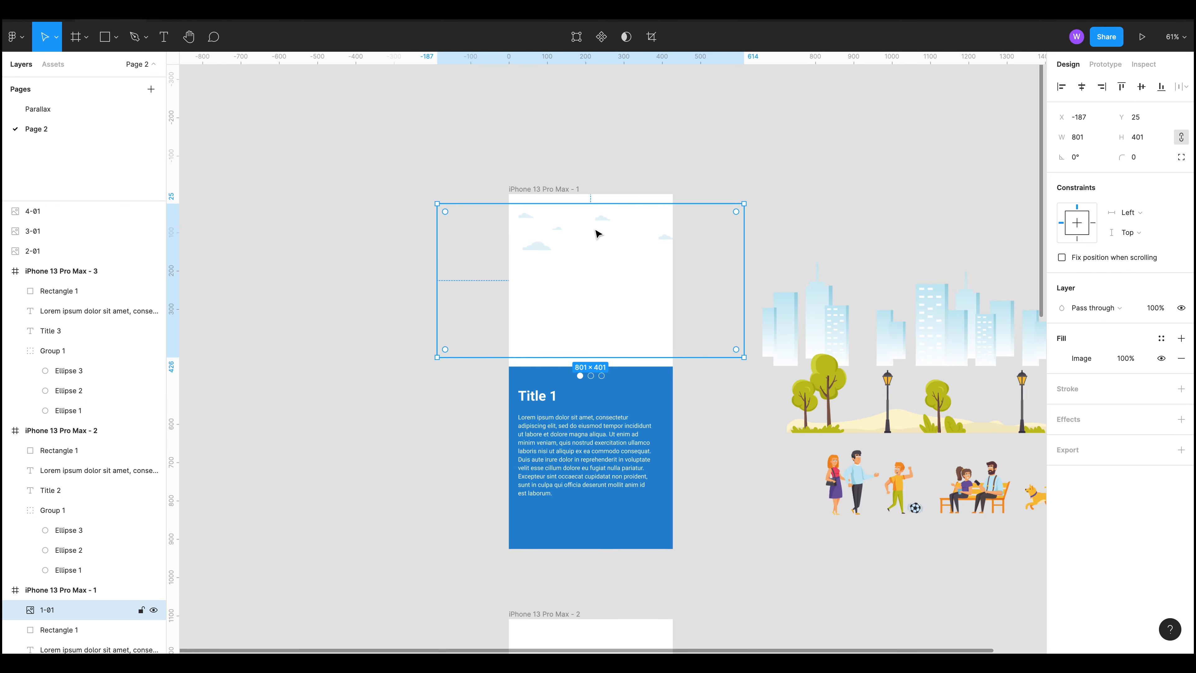
{"action": "left_click", "coordinate": [926, 368]}
{"action": "left_click_drag", "start_coordinate": [928, 311], "coordinate": [606, 255]}
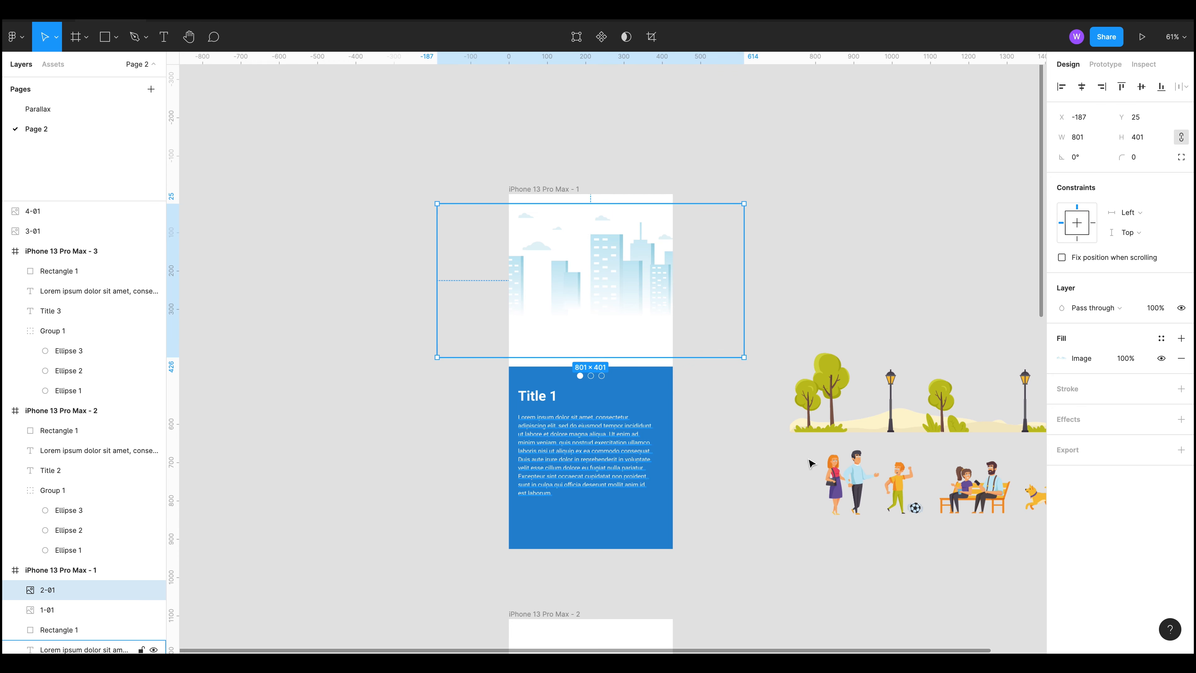
Step: Move the trees layer 3-01 into the iPhone 13 Pro Max - 1 frame, horizontally centered at Y 92
{"action": "left_click", "coordinate": [915, 259]}
{"action": "left_click_drag", "start_coordinate": [916, 259], "coordinate": [796, 234]}
{"action": "left_click", "coordinate": [843, 381]}
{"action": "left_click_drag", "start_coordinate": [815, 544], "coordinate": [810, 589]}
{"action": "left_click_drag", "start_coordinate": [828, 406], "coordinate": [502, 319]}
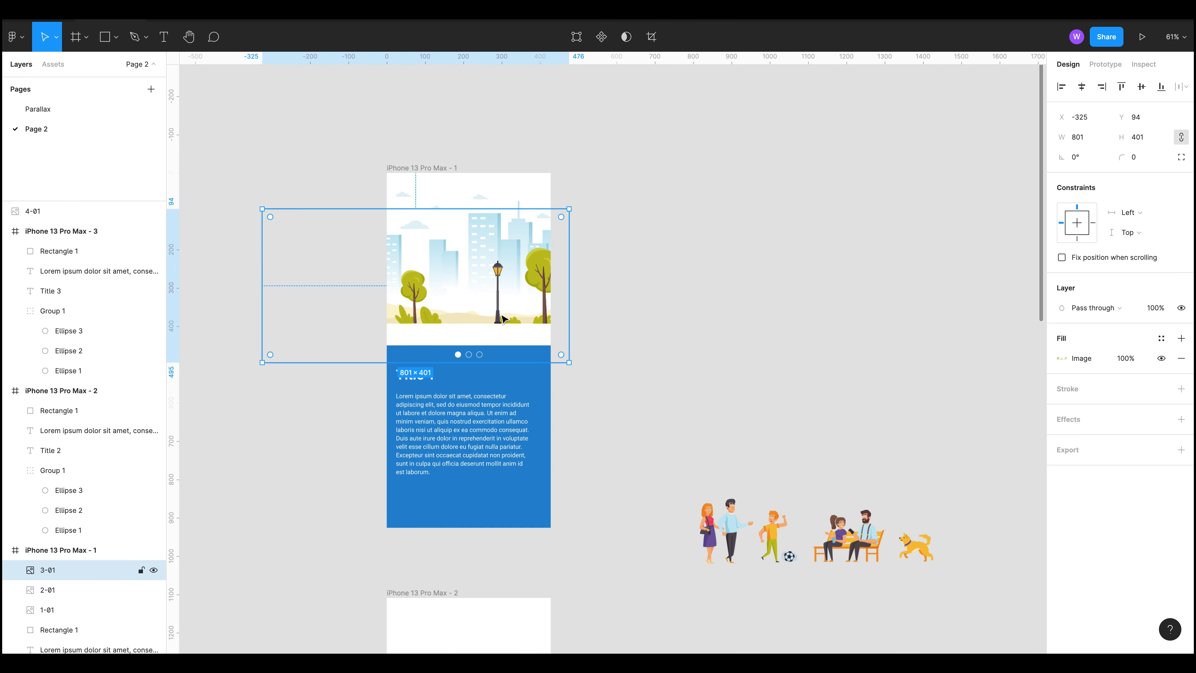
{"action": "left_click", "coordinate": [1081, 87]}
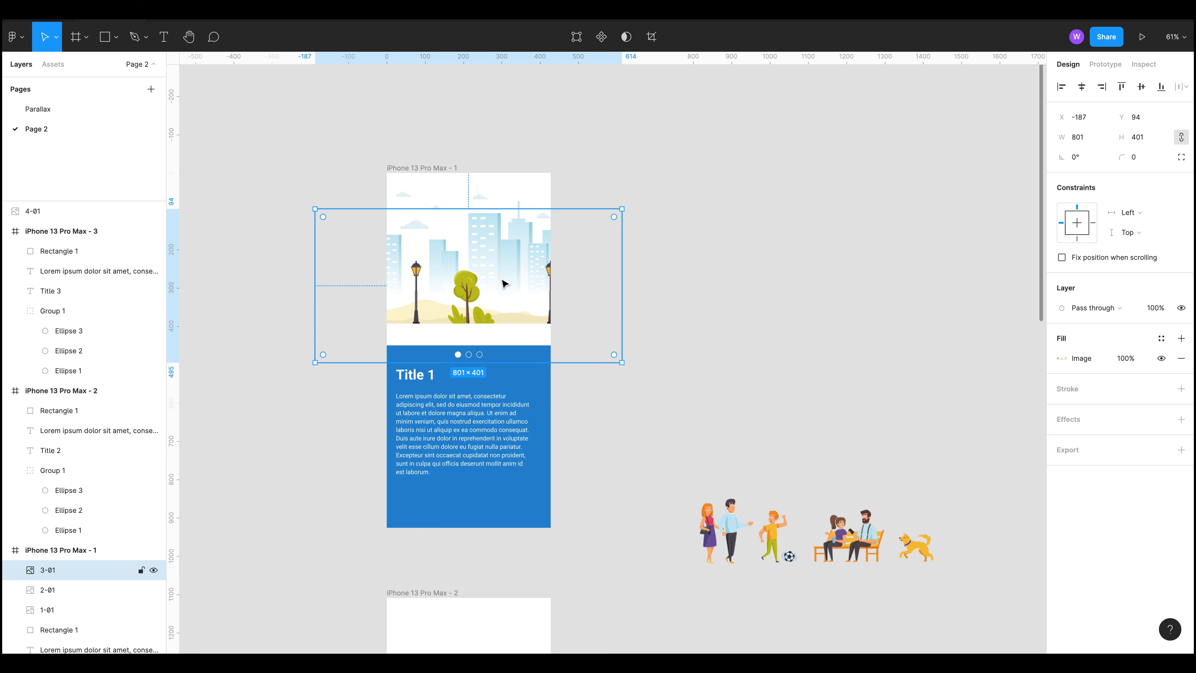
{"action": "left_click_drag", "start_coordinate": [469, 305], "coordinate": [469, 303]}
{"action": "left_click", "coordinate": [645, 401]}
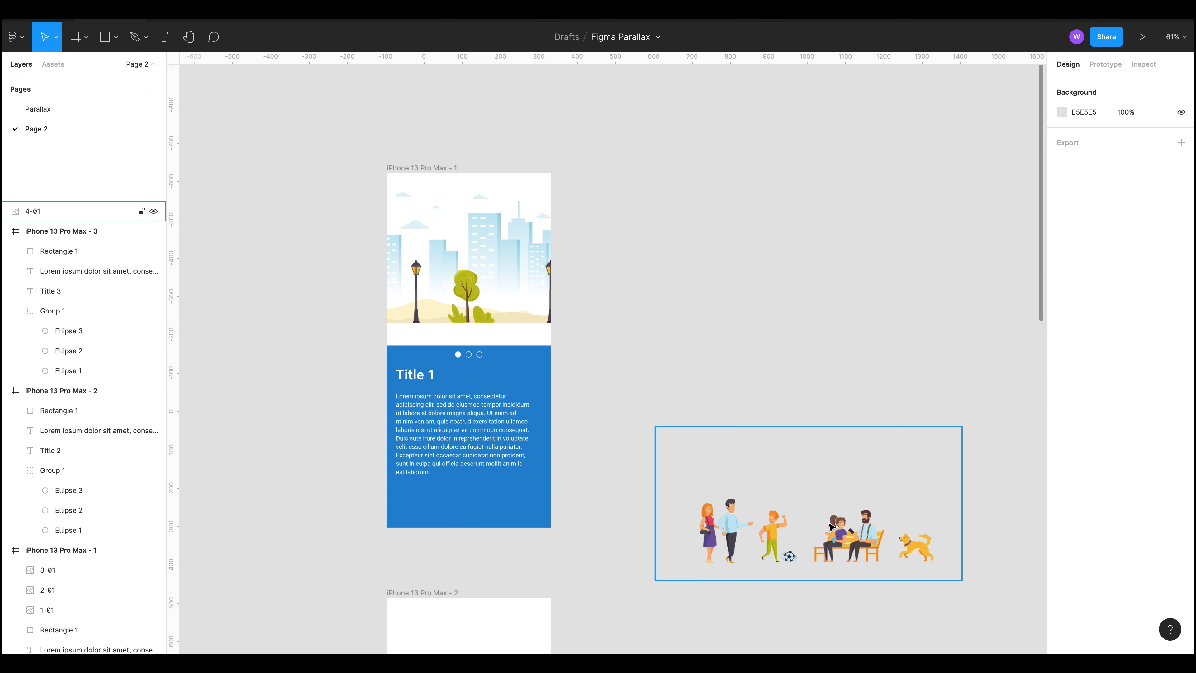
Step: Move the people layer 4-01 into the iPhone 13 Pro Max - 1 frame, horizontally centered at Y 73
{"action": "left_click_drag", "start_coordinate": [855, 554], "coordinate": [527, 331]}
{"action": "left_click", "coordinate": [1081, 89]}
{"action": "left_click", "coordinate": [894, 328]}
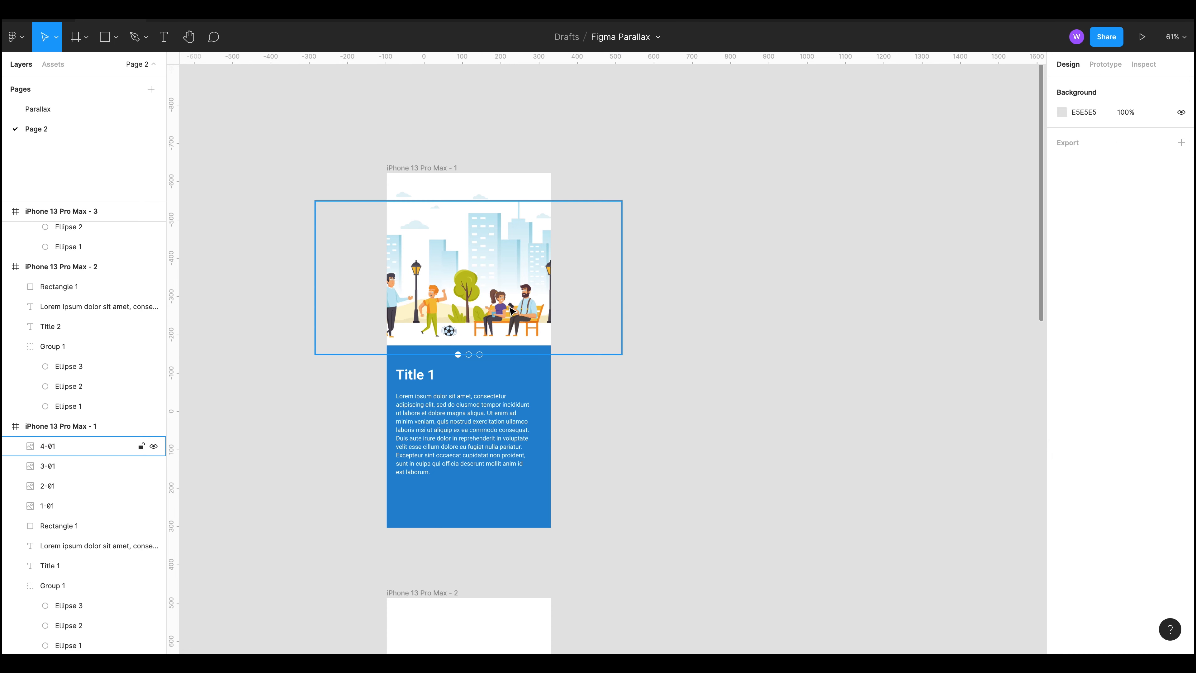
{"action": "left_click", "coordinate": [511, 311]}
{"action": "left_click", "coordinate": [842, 322]}
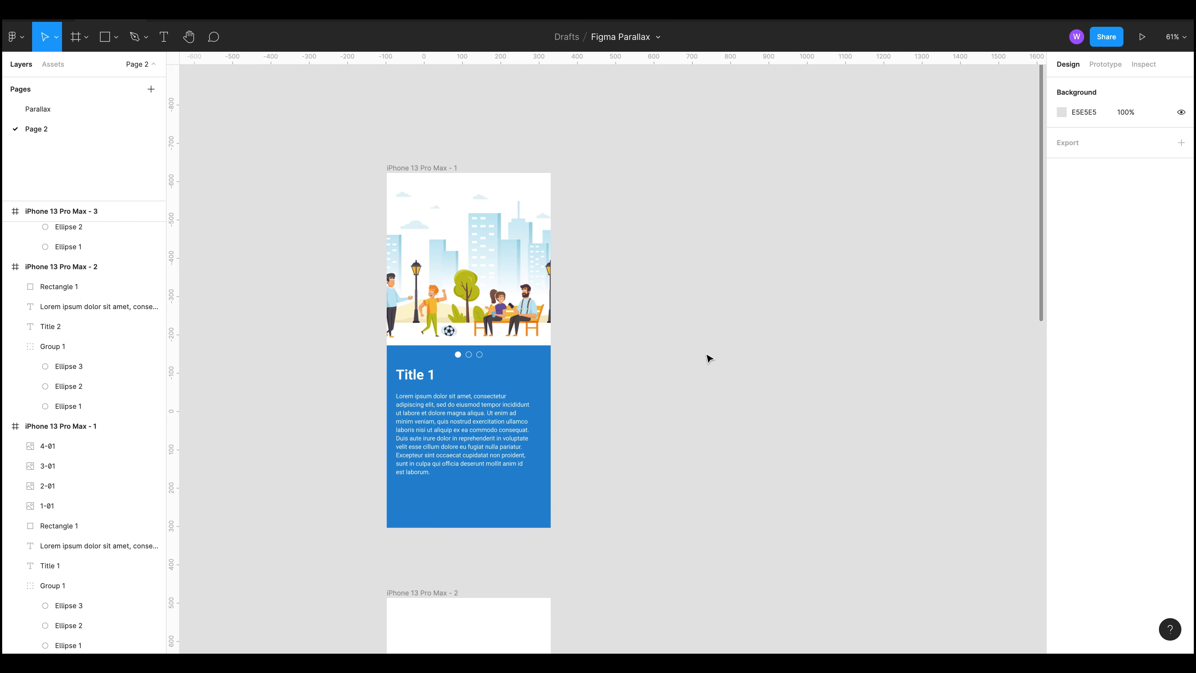
{"action": "left_click", "coordinate": [849, 324]}
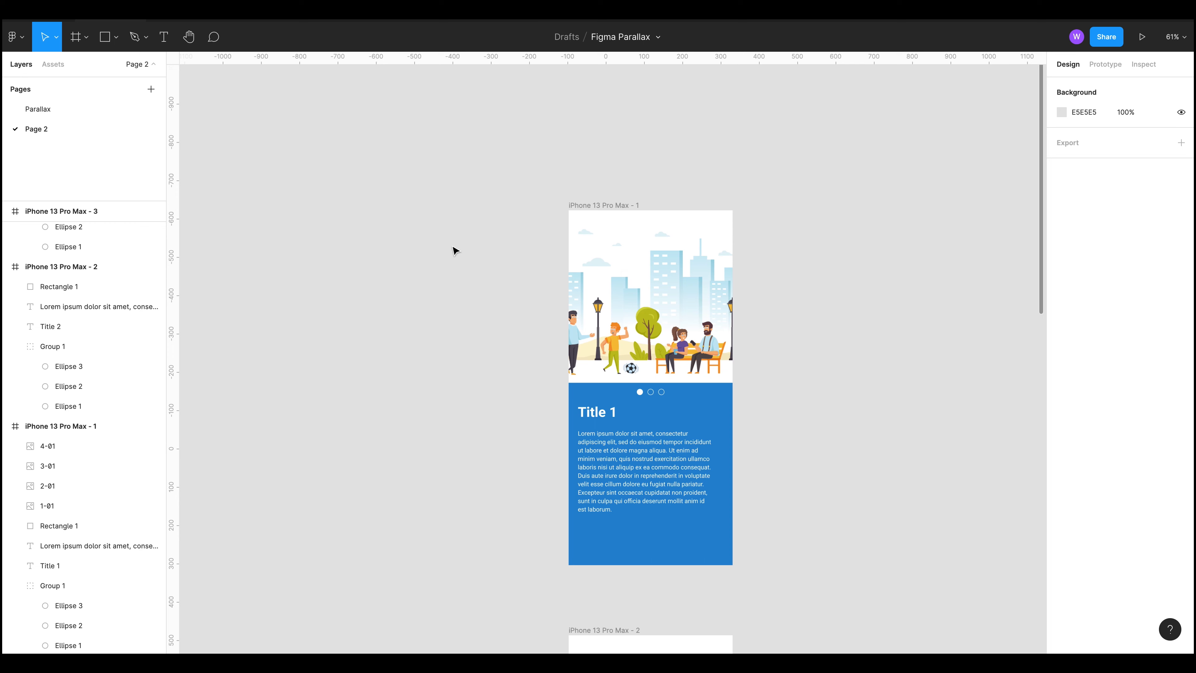
Step: Copy illustration layers 1-01 to 4-01 from the first phone frame and paste them into the iPhone 13 Pro Max - 2 frame
{"action": "left_click", "coordinate": [87, 445]}
{"action": "left_click", "coordinate": [76, 509], "text": "shift"}
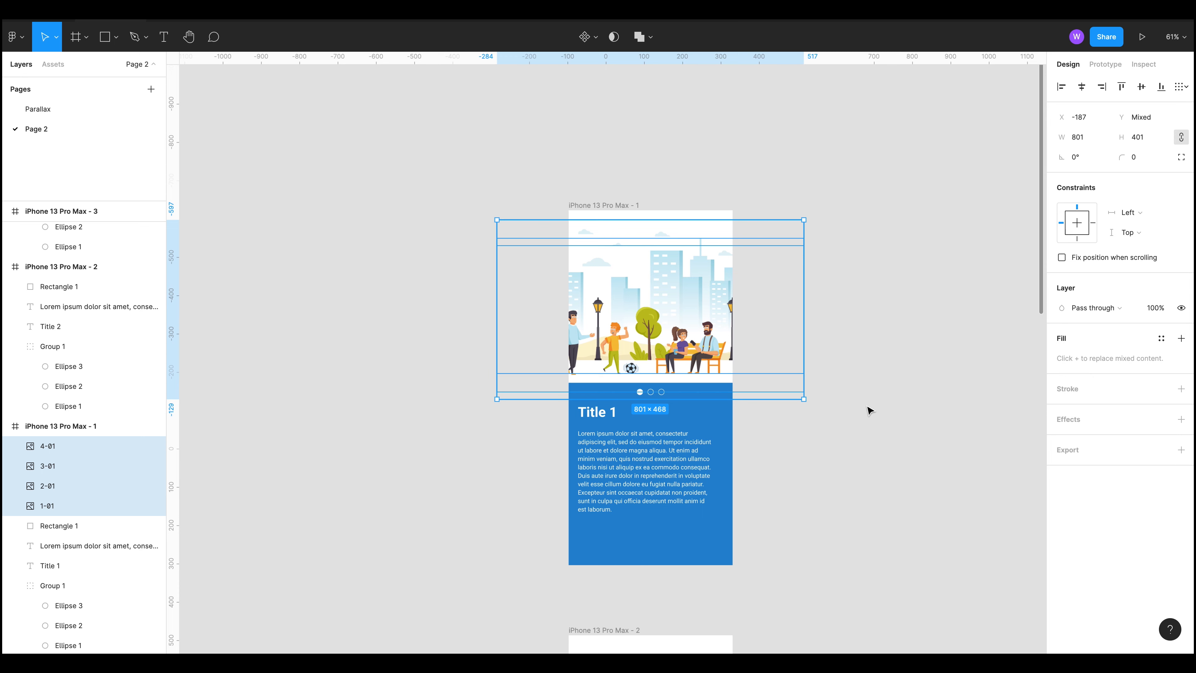
{"action": "scroll", "coordinate": [866, 410], "scroll_direction": "down", "scroll_amount": 5}
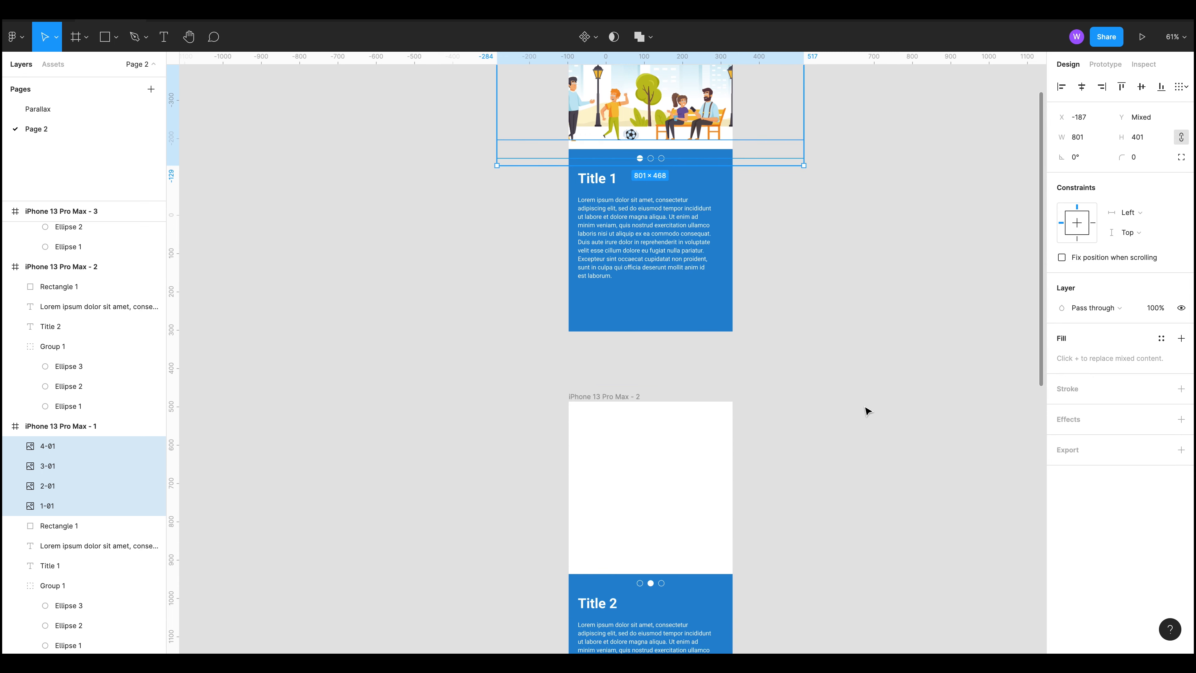
{"action": "left_click", "coordinate": [611, 406]}
{"action": "left_click", "coordinate": [629, 397]}
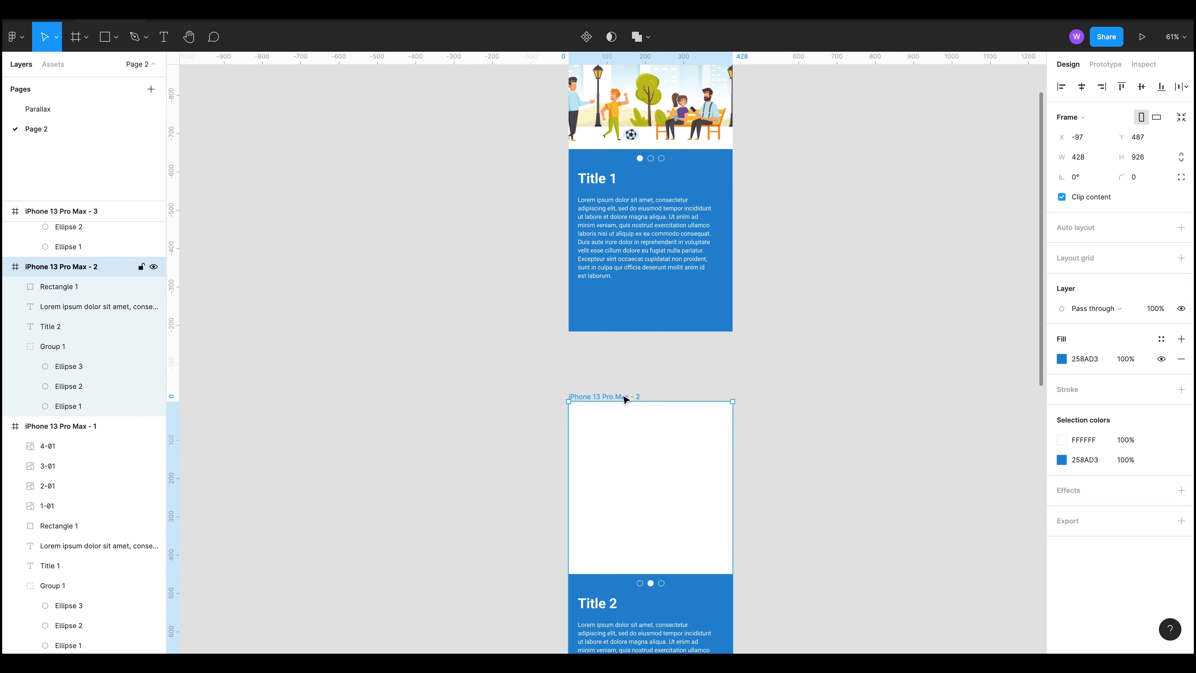
{"action": "key", "text": "ctrl+v"}
Step: Paste the four copied illustration layers into the iPhone 13 Pro Max - 3 frame
{"action": "scroll", "coordinate": [830, 446], "scroll_direction": "down", "scroll_amount": 8}
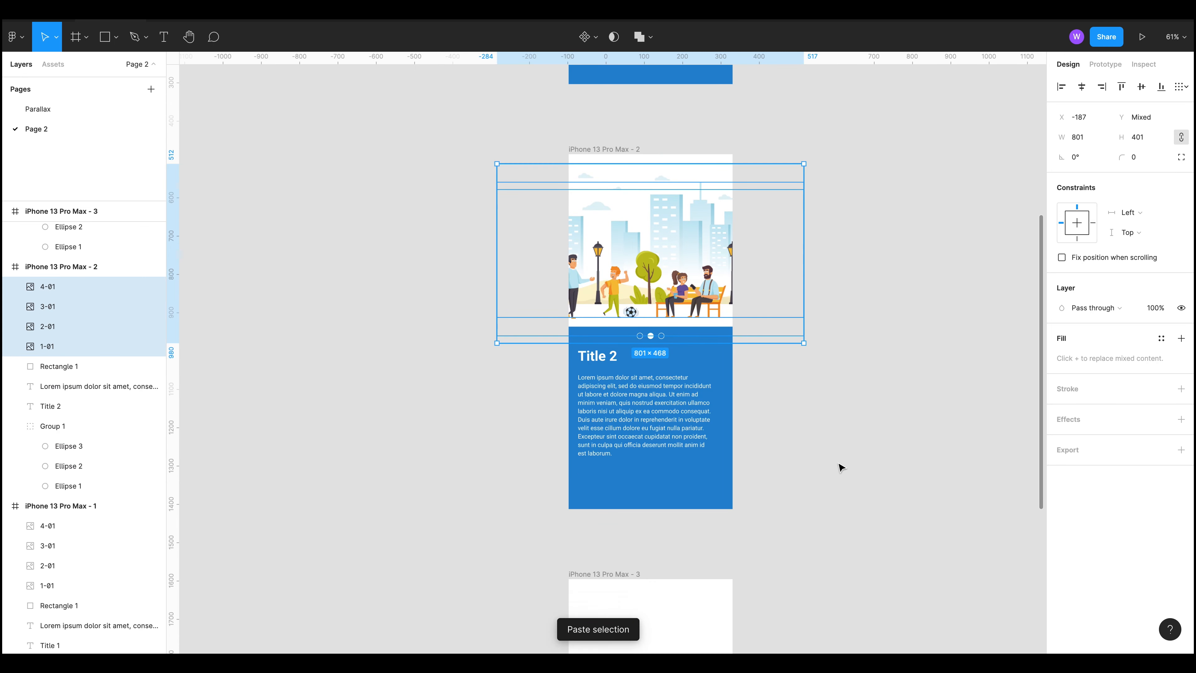
{"action": "left_click", "coordinate": [627, 421]}
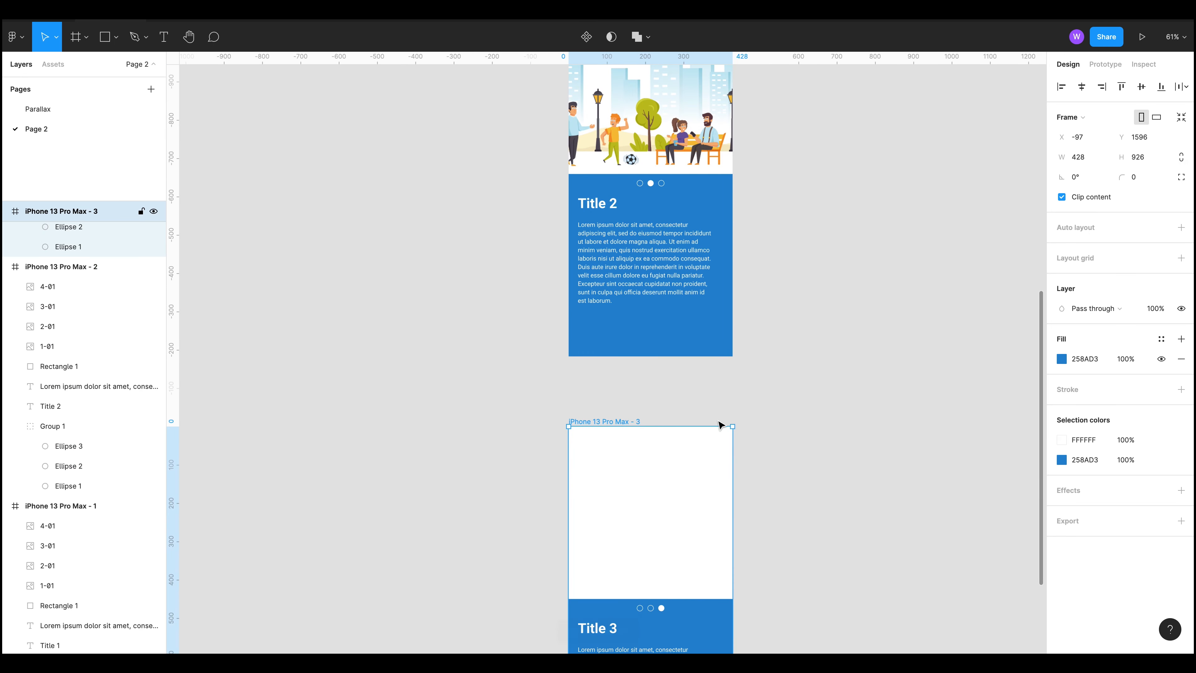
{"action": "key", "text": "ctrl+v"}
{"action": "left_click", "coordinate": [914, 416]}
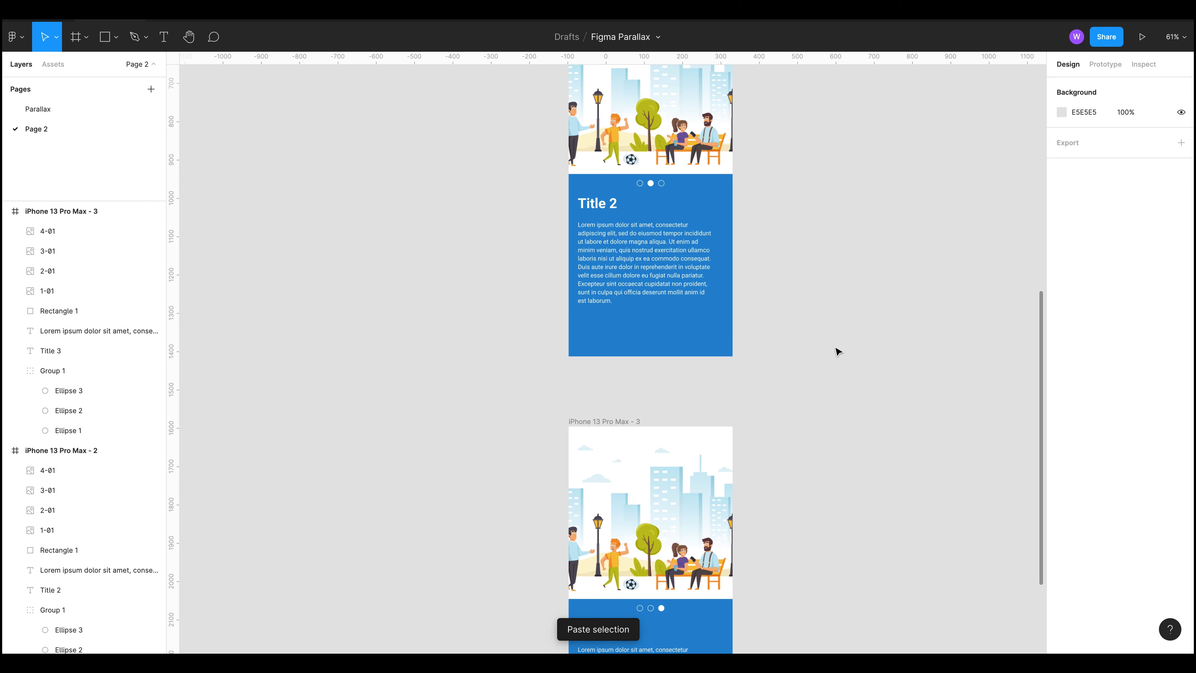
{"action": "scroll", "coordinate": [851, 307], "scroll_direction": "up", "scroll_amount": 9}
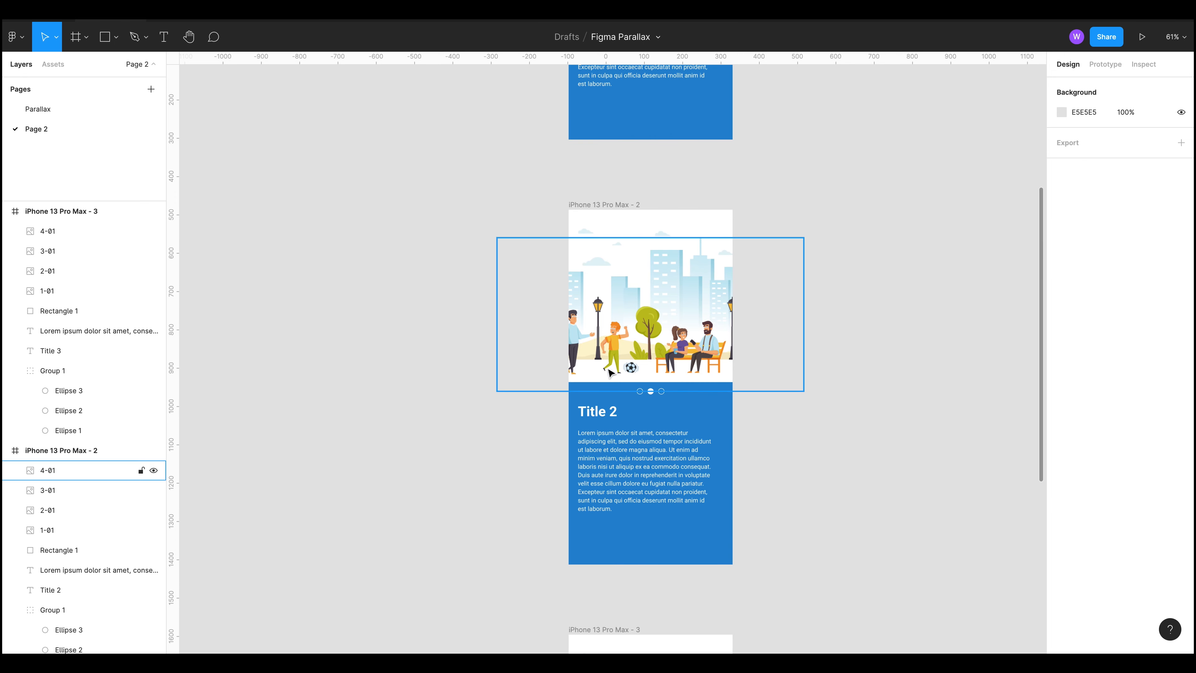
{"action": "scroll", "coordinate": [835, 368], "scroll_direction": "up", "scroll_amount": 3}
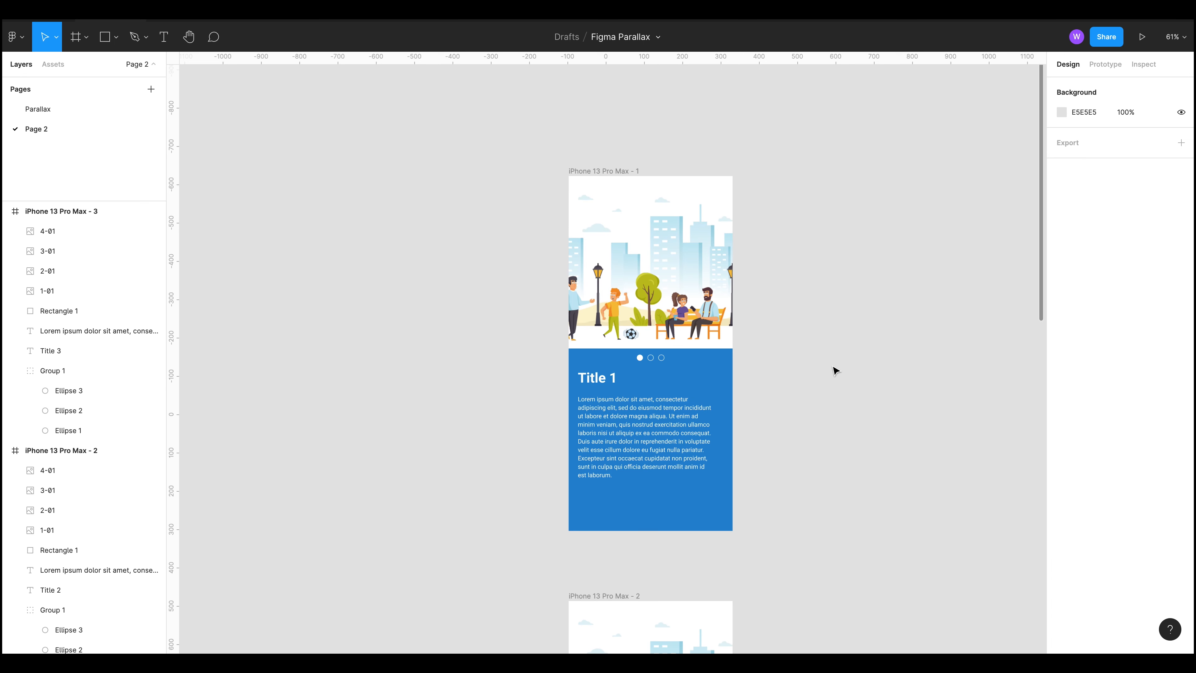
{"action": "scroll", "coordinate": [828, 354], "scroll_direction": "up", "scroll_amount": 1}
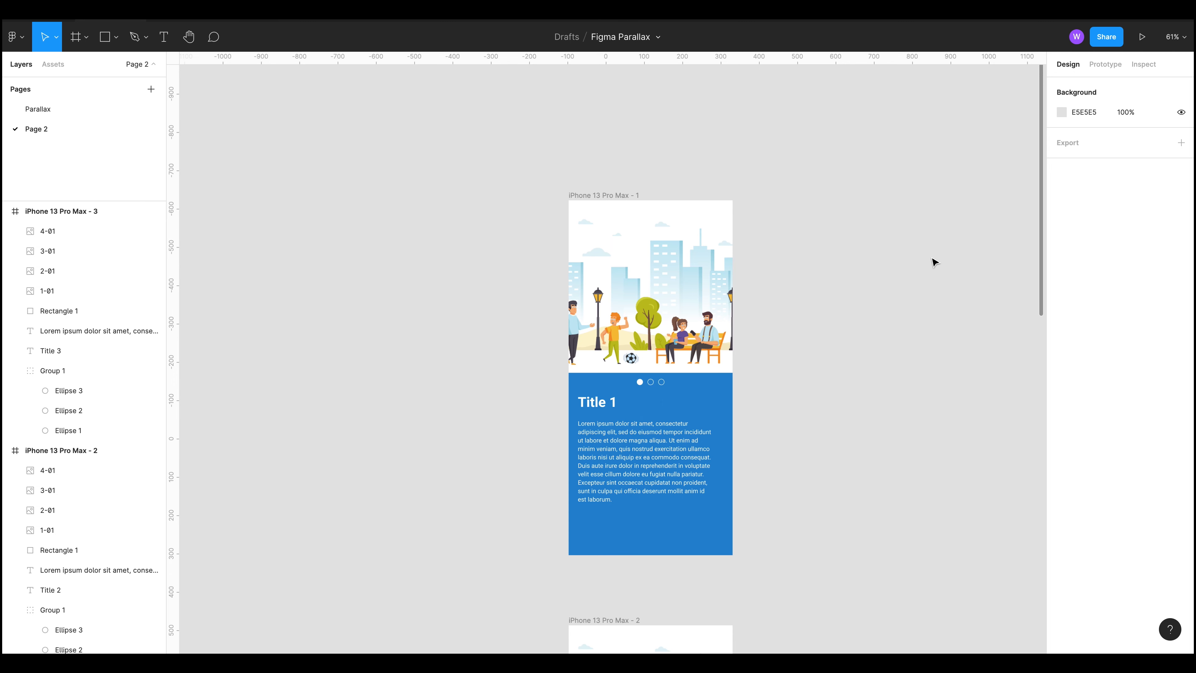
{"action": "scroll", "coordinate": [712, 251], "scroll_direction": "up", "scroll_amount": 2}
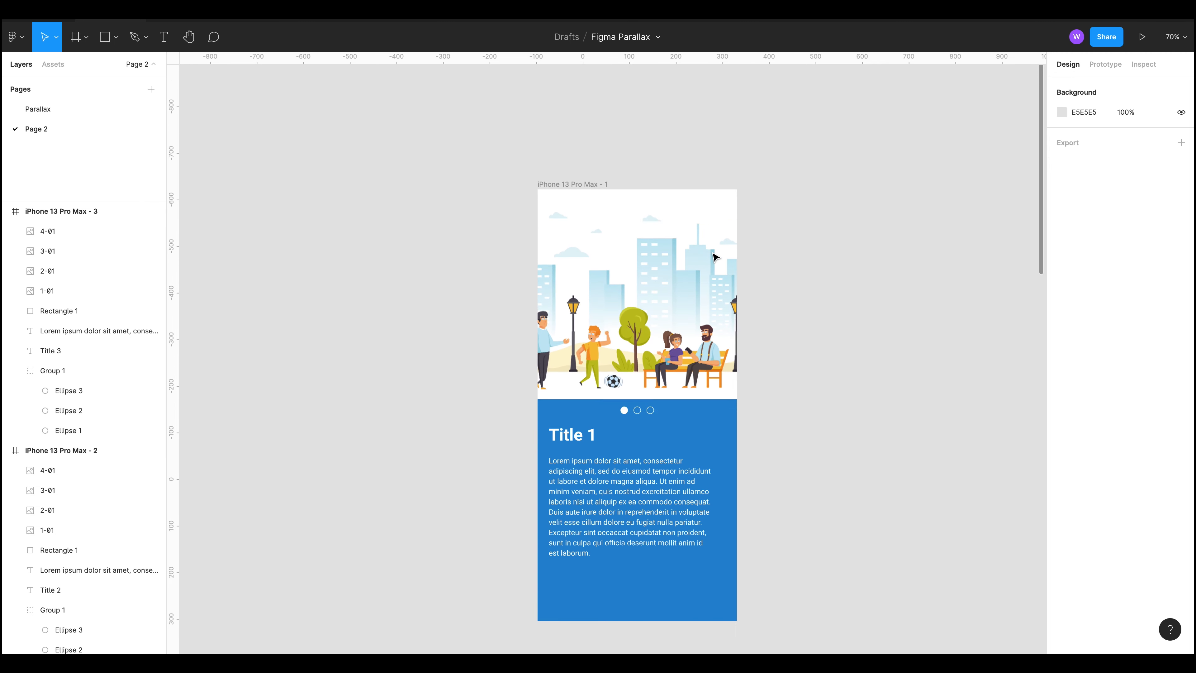
{"action": "left_click", "coordinate": [588, 203]}
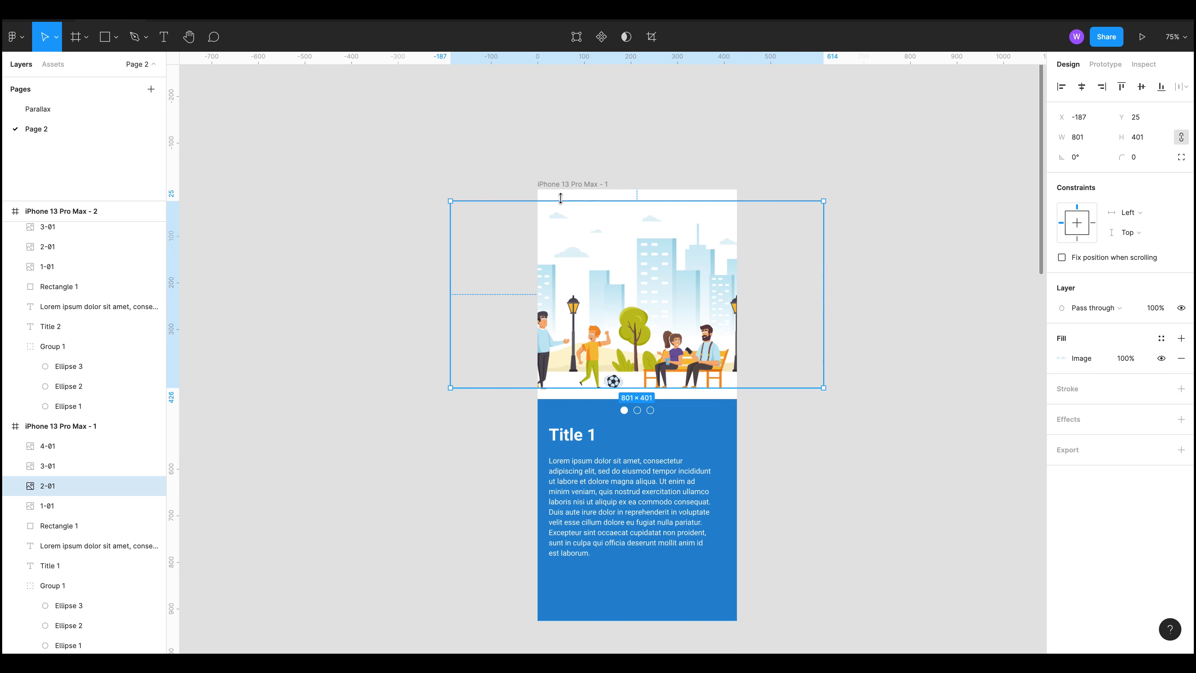
Step: Open the Parallax page and examine how the shapes shift across Frame 2, Frame 3 and Frame 4
{"action": "left_click", "coordinate": [73, 111]}
{"action": "scroll", "coordinate": [469, 224], "scroll_direction": "up", "scroll_amount": 2, "text": "ctrl"}
{"action": "scroll", "coordinate": [643, 459], "scroll_direction": "right", "scroll_amount": 5}
{"action": "scroll", "coordinate": [643, 459], "scroll_direction": "down", "scroll_amount": 2}
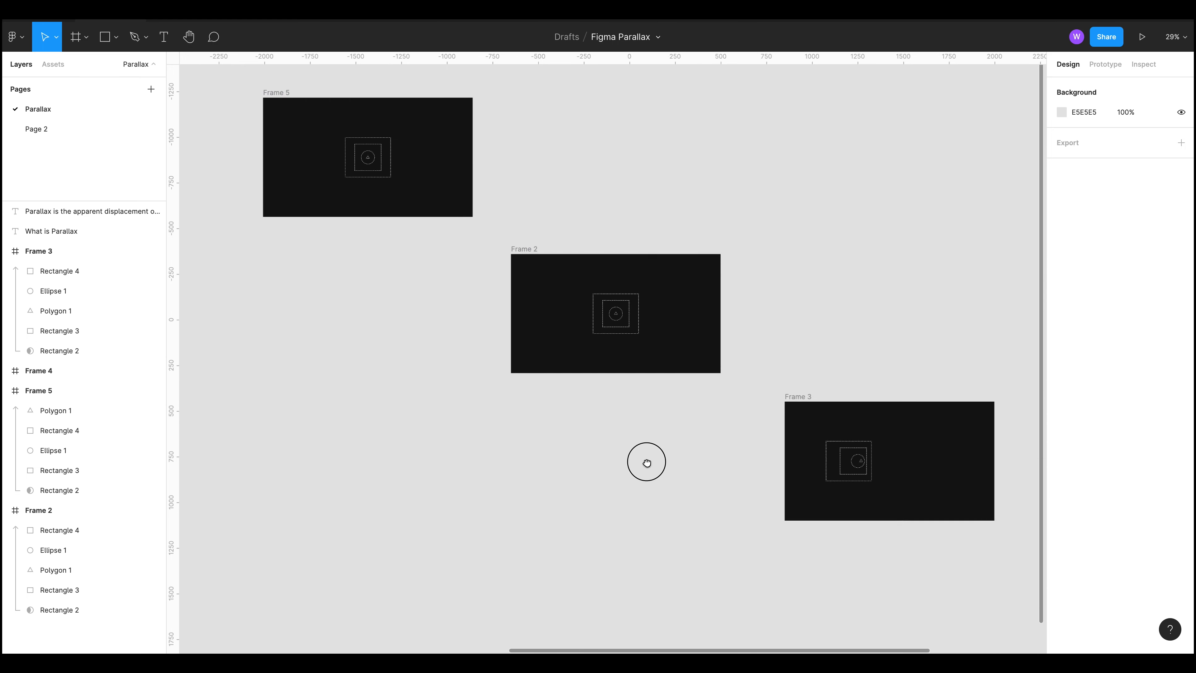
{"action": "scroll", "coordinate": [454, 305], "scroll_direction": "up", "scroll_amount": 3, "text": "ctrl"}
{"action": "scroll", "coordinate": [392, 230], "scroll_direction": "up", "scroll_amount": 3, "text": "ctrl"}
{"action": "scroll", "coordinate": [568, 395], "scroll_direction": "down", "scroll_amount": 8, "text": "ctrl"}
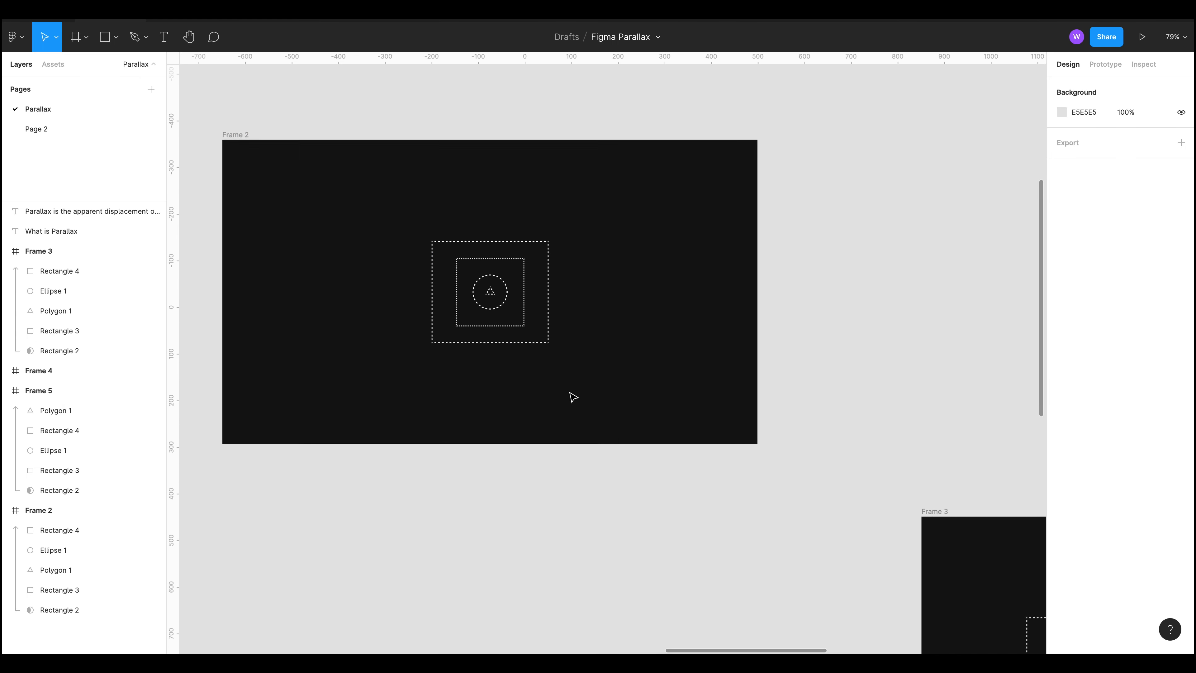
{"action": "scroll", "coordinate": [612, 384], "scroll_direction": "up", "scroll_amount": 3, "text": "ctrl"}
{"action": "scroll", "coordinate": [612, 384], "scroll_direction": "up", "scroll_amount": 2, "text": "ctrl"}
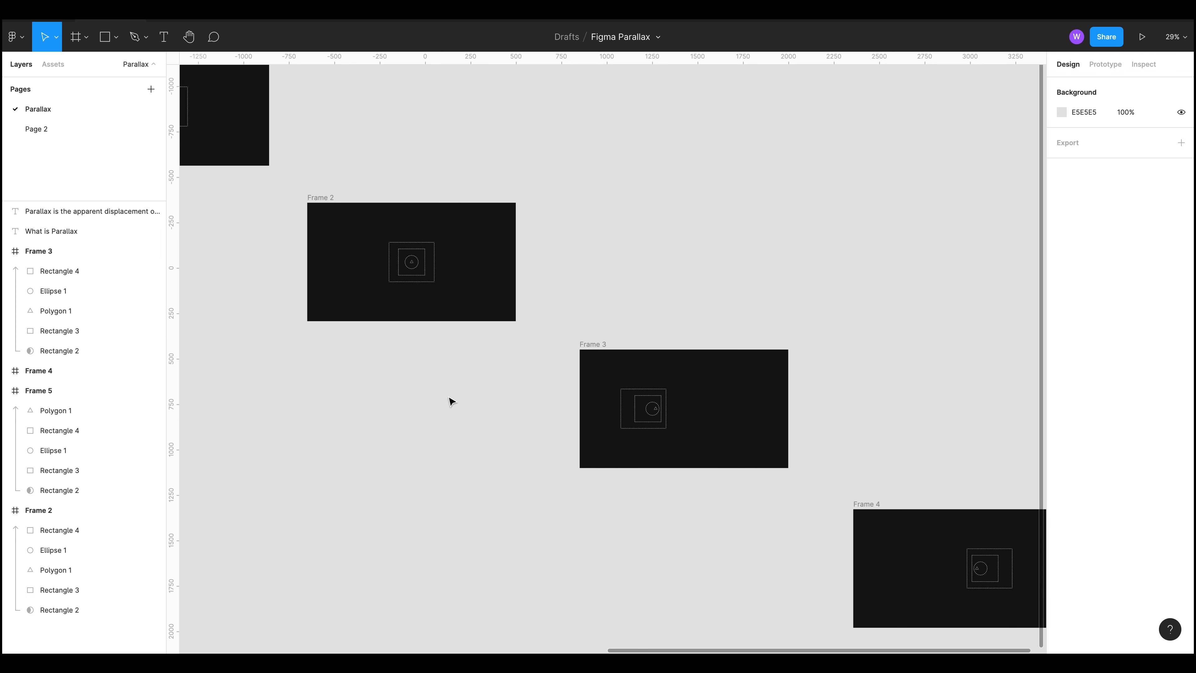
{"action": "left_click_drag", "start_coordinate": [686, 534], "coordinate": [573, 487]}
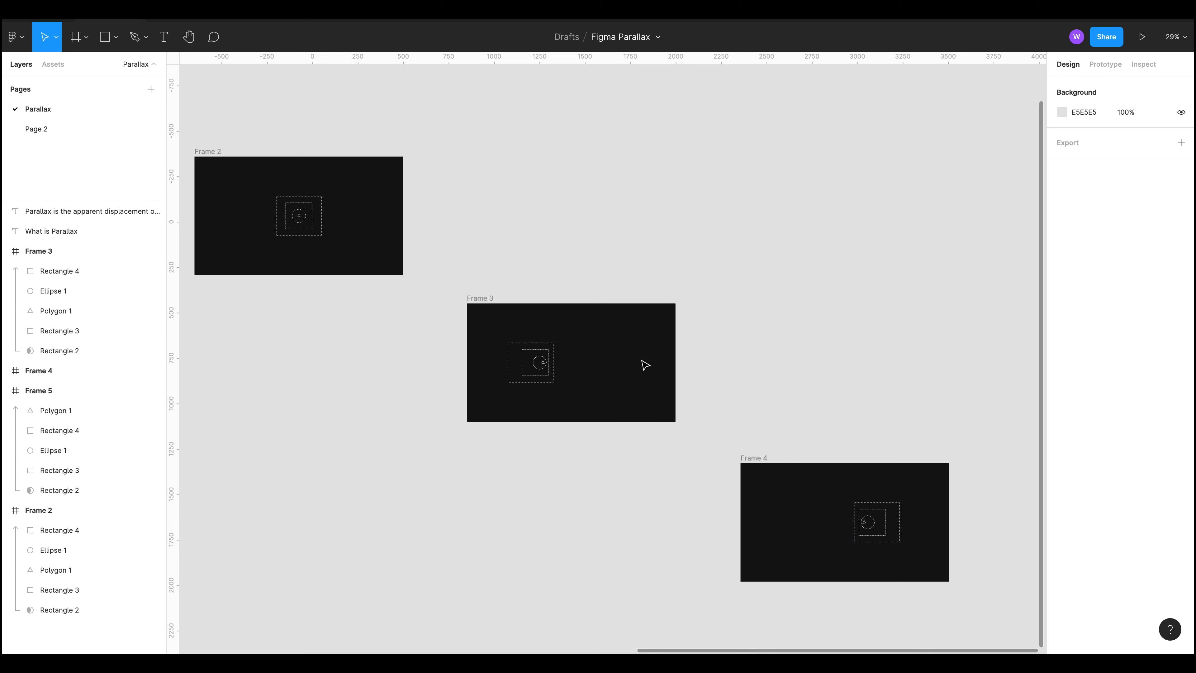
Step: Return to Page 2 and align the people layer 4-01 to the left edge of the iPhone 13 Pro Max - 1 frame
{"action": "left_click", "coordinate": [70, 126]}
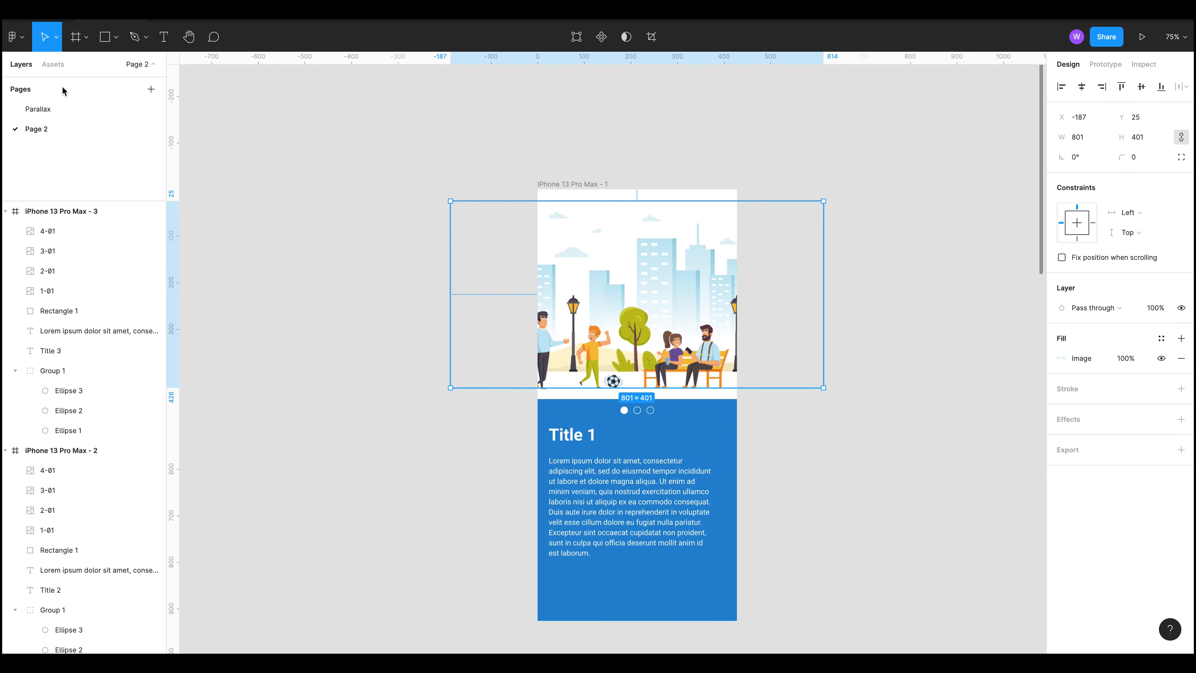
{"action": "left_click", "coordinate": [779, 441]}
{"action": "scroll", "coordinate": [894, 436], "scroll_direction": "down", "scroll_amount": 2}
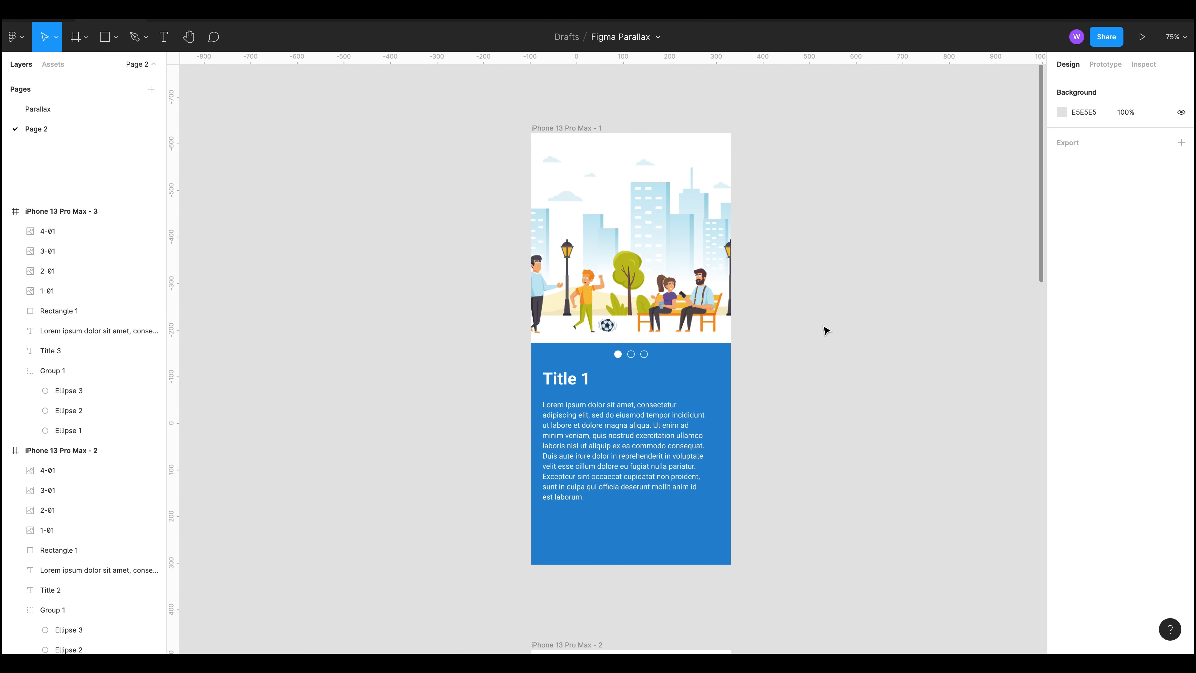
{"action": "left_click", "coordinate": [675, 302]}
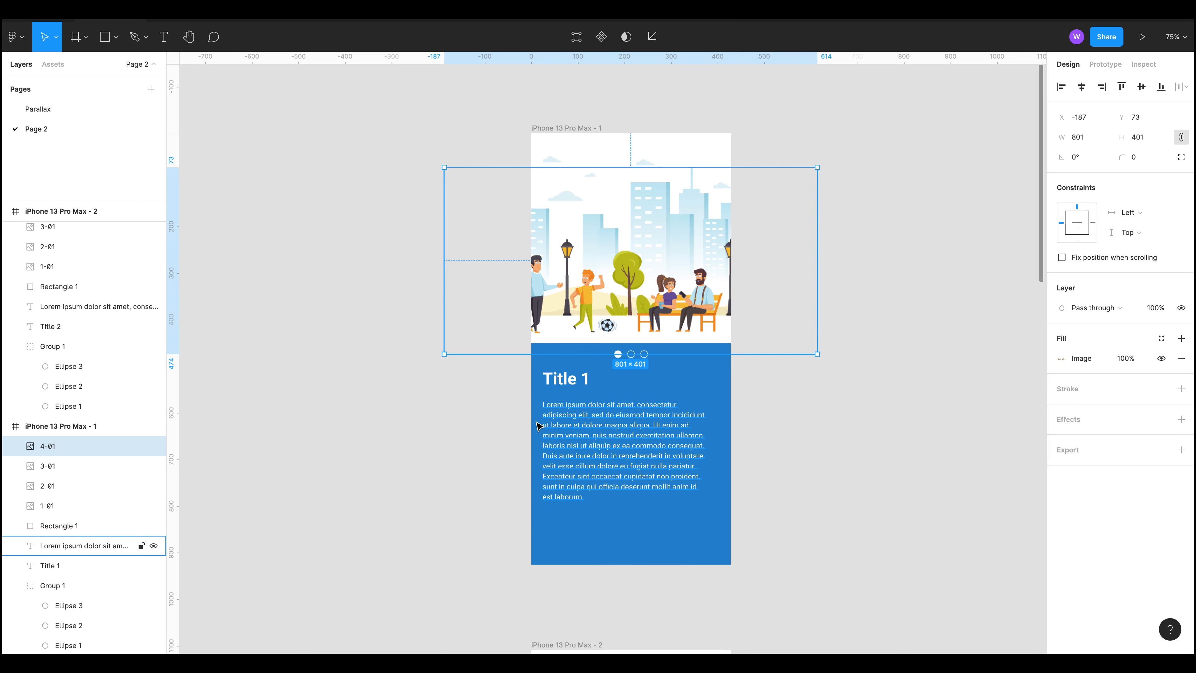
{"action": "scroll", "coordinate": [548, 415], "scroll_direction": "down", "scroll_amount": 1}
{"action": "scroll", "coordinate": [566, 412], "scroll_direction": "down", "scroll_amount": 3}
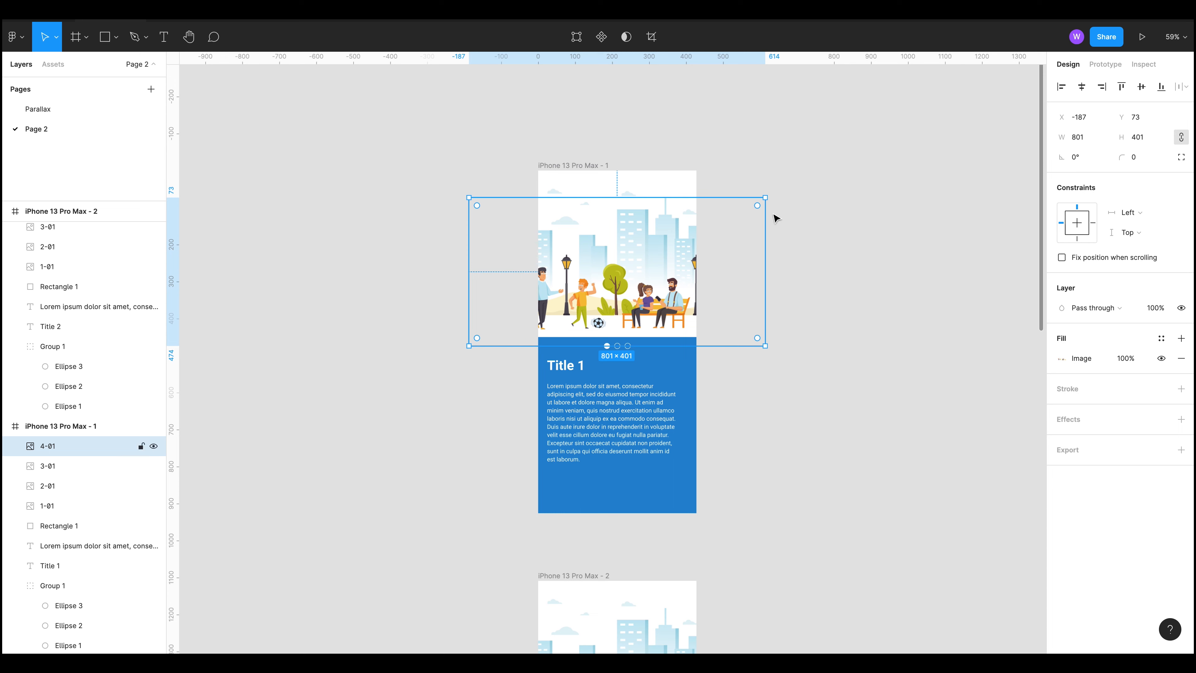
{"action": "left_click", "coordinate": [1063, 87]}
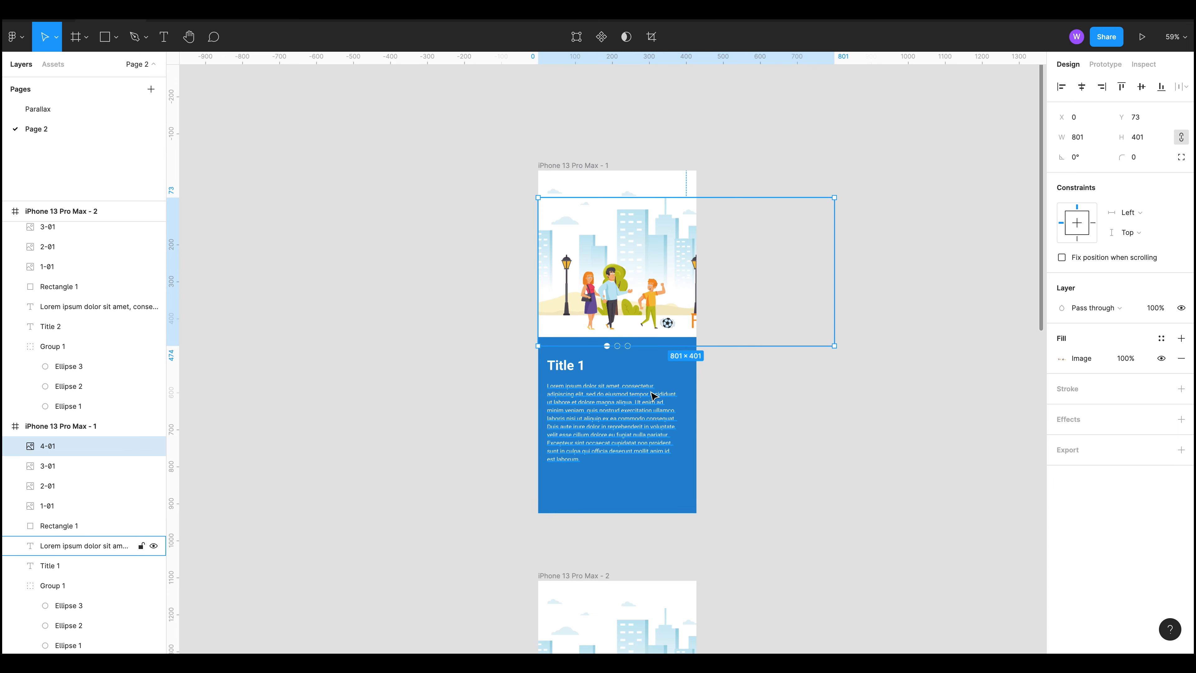
Step: Align the first frame's trees layer 3-01 to the frame's left edge, and shift it left to X -40
{"action": "left_click", "coordinate": [59, 467]}
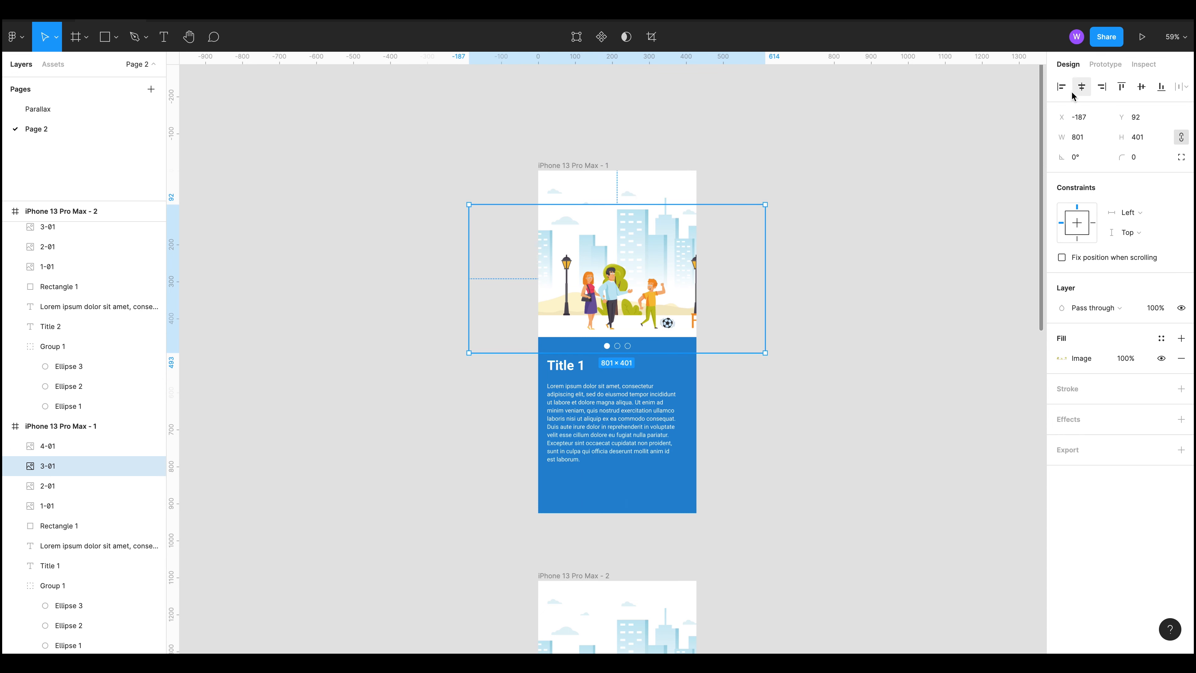
{"action": "left_click", "coordinate": [1063, 88]}
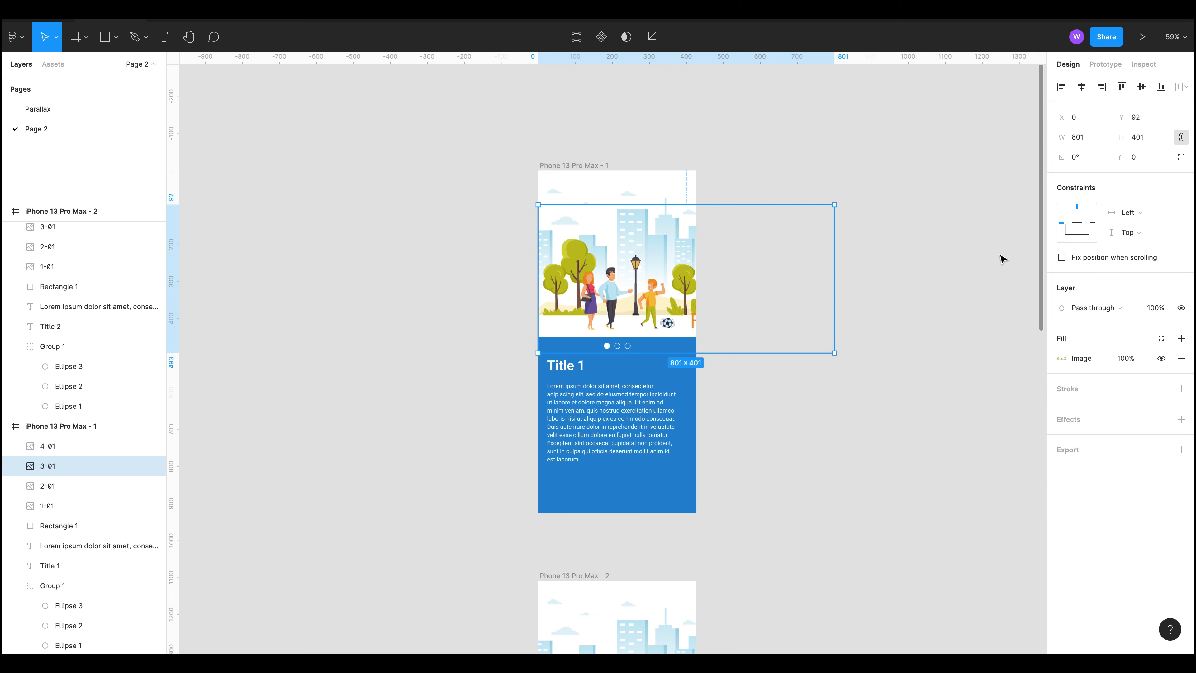
{"action": "key", "text": "shift+Left"}
{"action": "key", "text": "shift+Left"}
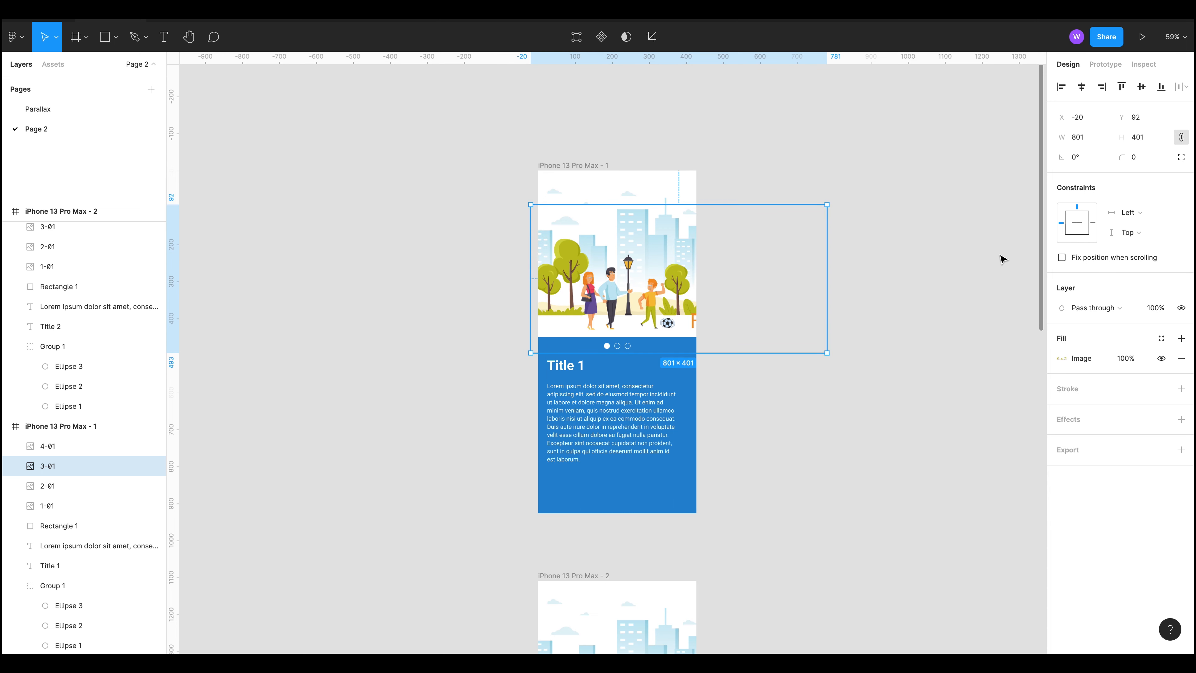
{"action": "key", "text": "shift+Left"}
{"action": "key", "text": "shift+Left"}
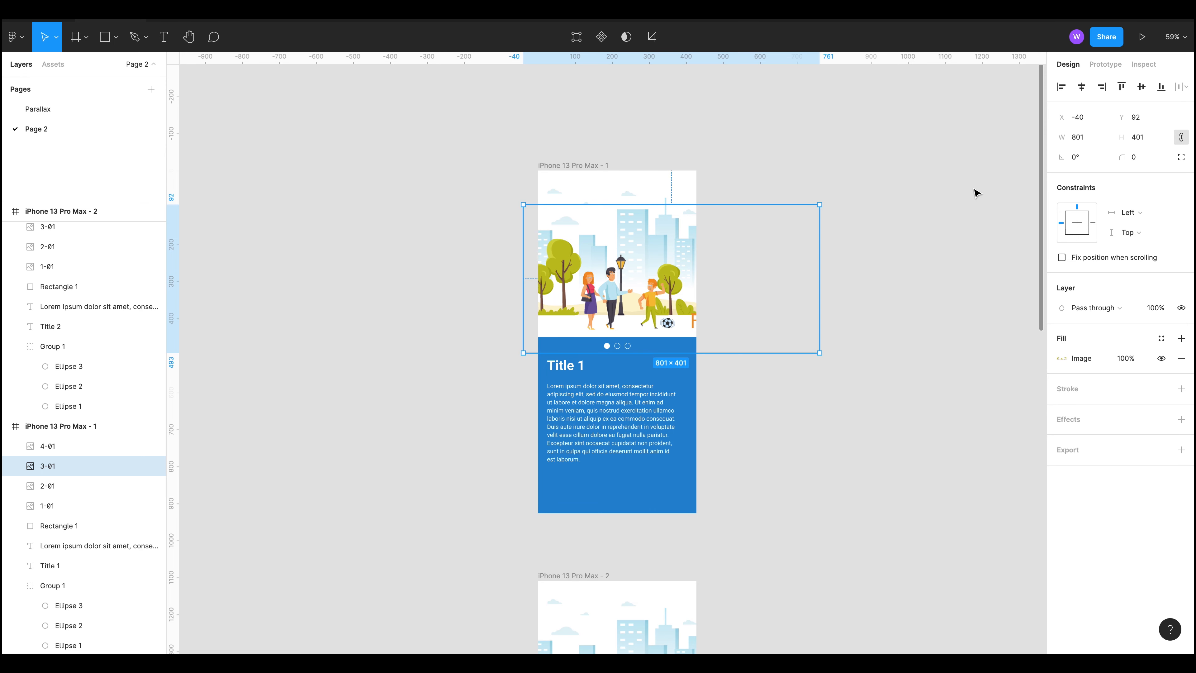
{"action": "left_click", "coordinate": [947, 163]}
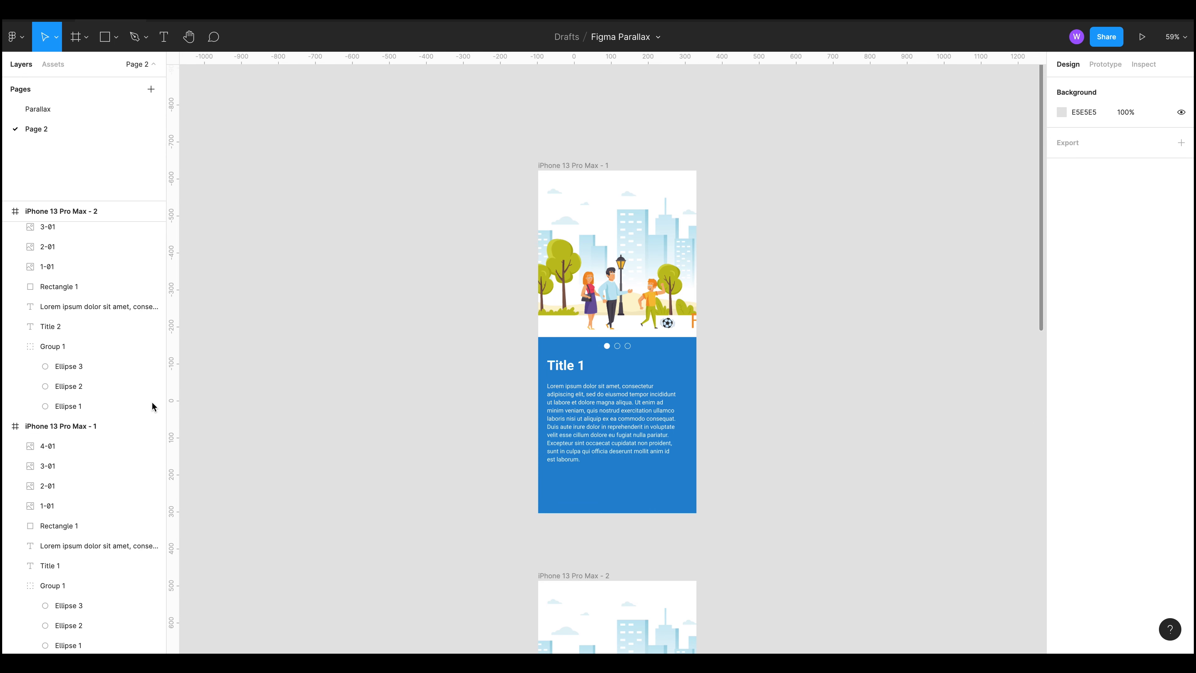
Step: Align the first frame's buildings layer 2-01 to the frame's left edge
{"action": "left_click", "coordinate": [51, 486]}
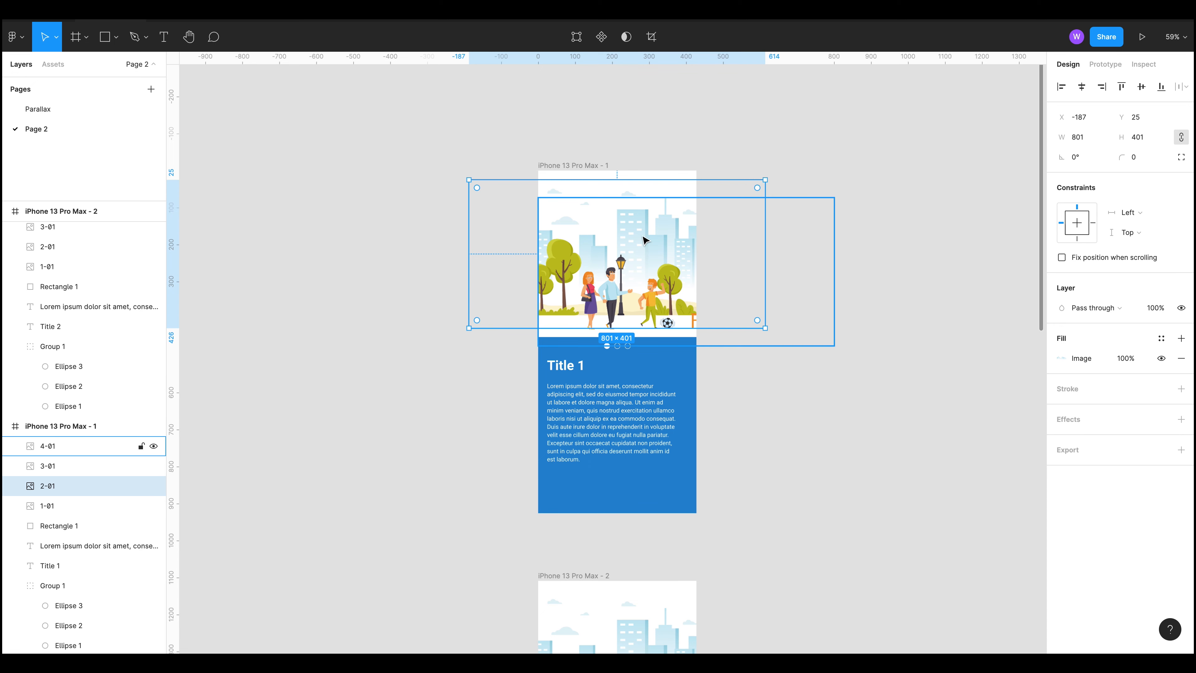
{"action": "left_click", "coordinate": [1062, 86]}
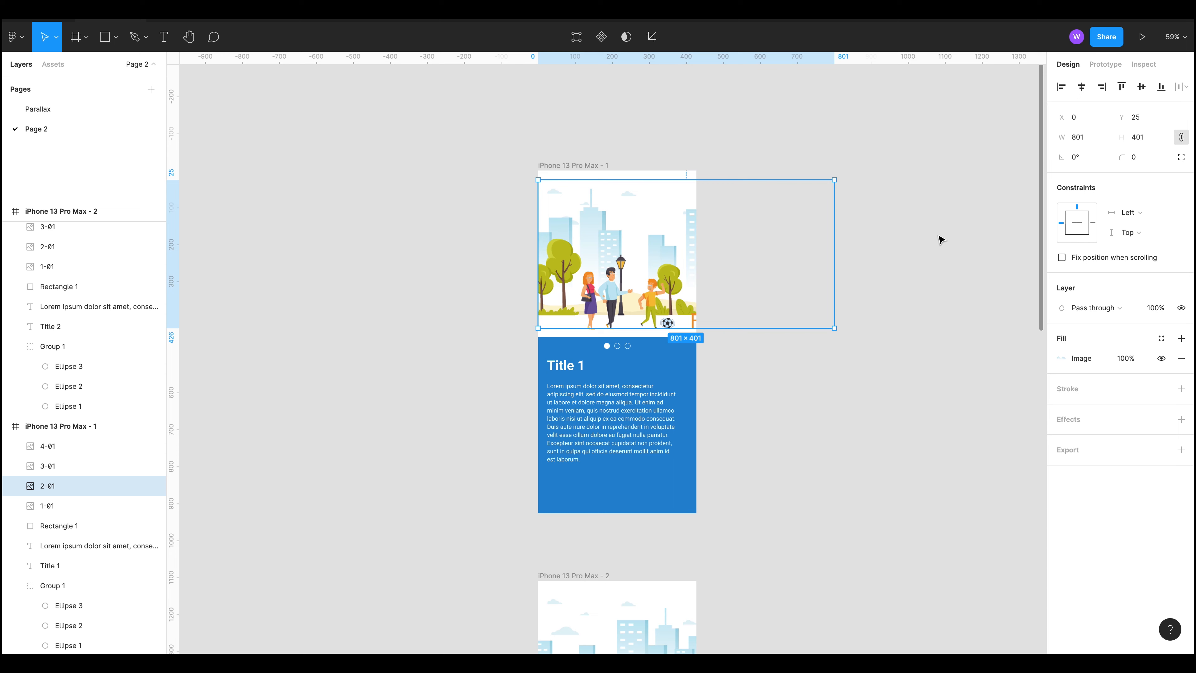
Step: Shift the first frame's buildings layer 2-01 left to X -100
{"action": "key", "text": "shift+Left"}
{"action": "key", "text": "shift+Left"}
{"action": "key", "text": "shift+Left"}
{"action": "key", "text": "shift+Left"}
{"action": "key", "text": "shift+Left"}
{"action": "key", "text": "shift+Left"}
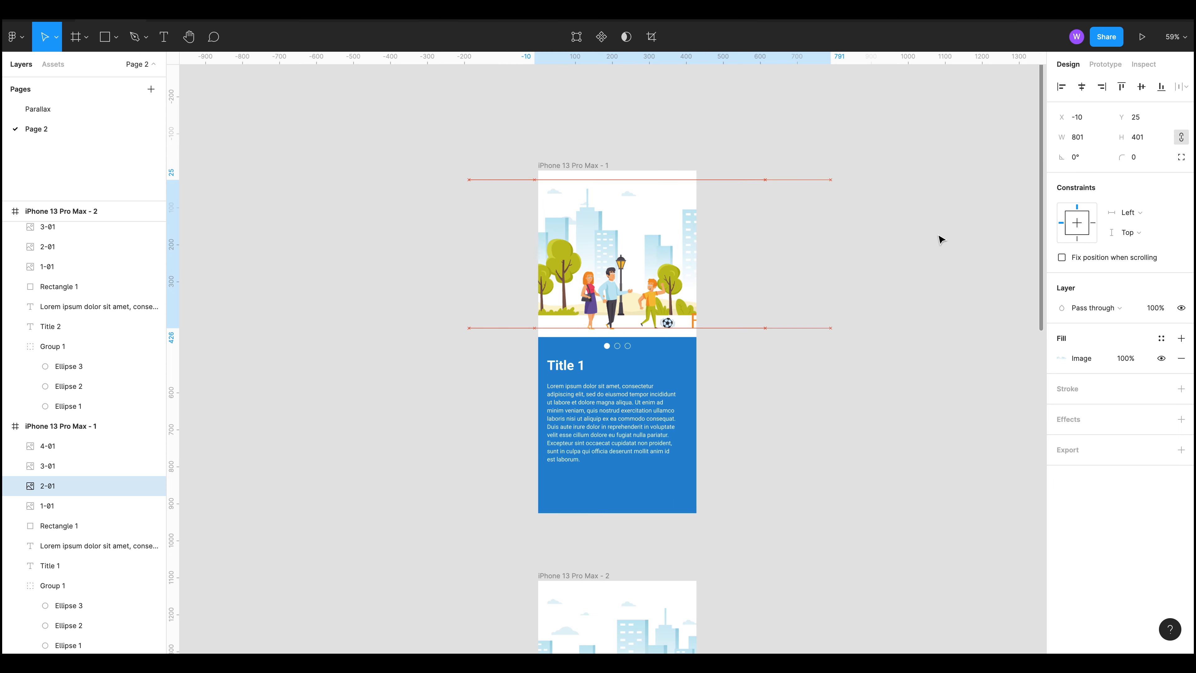
{"action": "key", "text": "shift+Left"}
{"action": "key", "text": "shift+Left"}
{"action": "key", "text": "shift+Left"}
{"action": "key", "text": "shift+Left"}
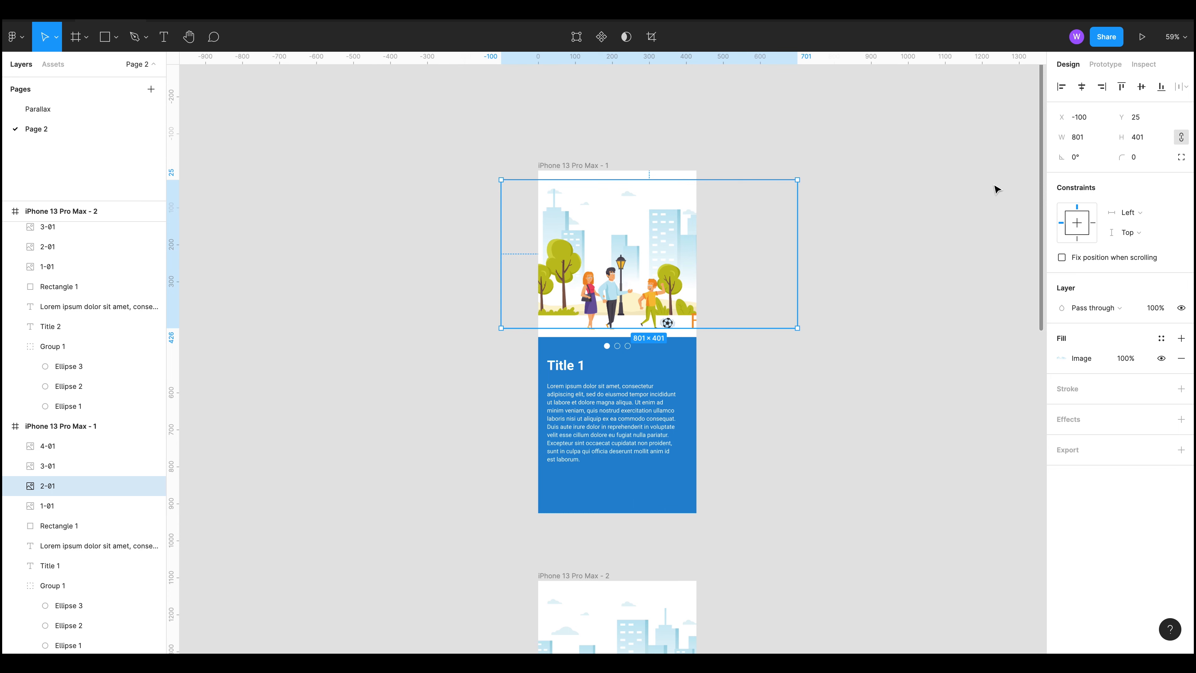
{"action": "left_click", "coordinate": [854, 174]}
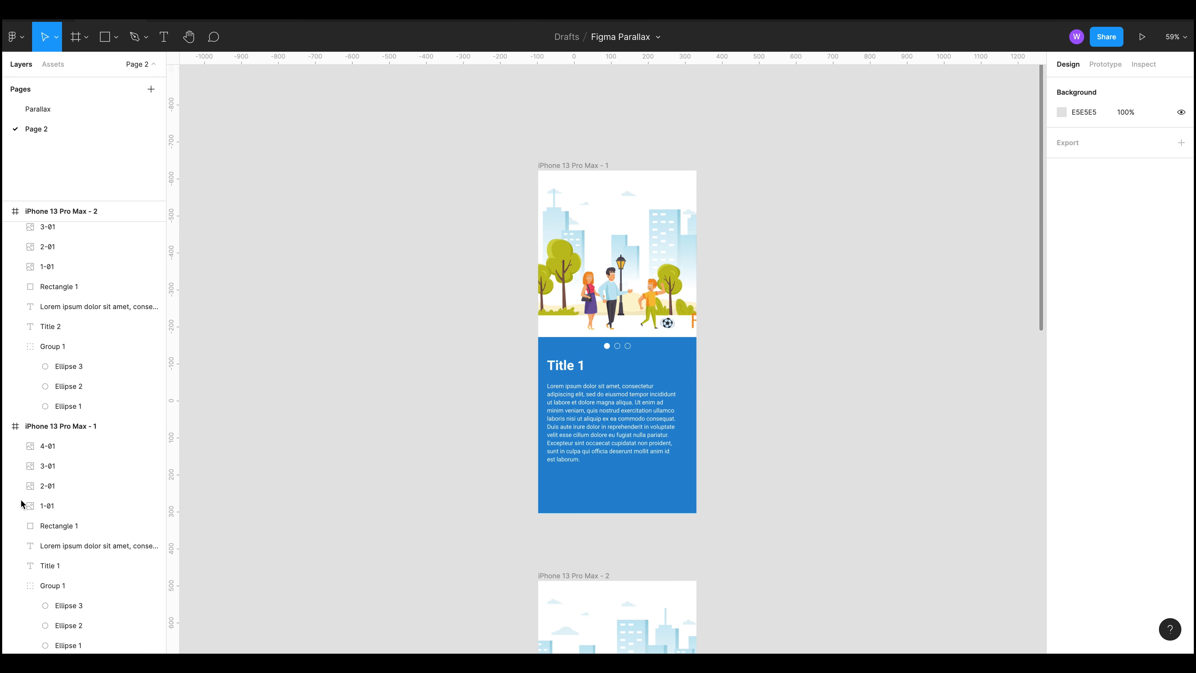
Step: Align the first frame's clouds layer 1-01 to the frame's left edge, and shift it left to X -150
{"action": "left_click", "coordinate": [51, 505]}
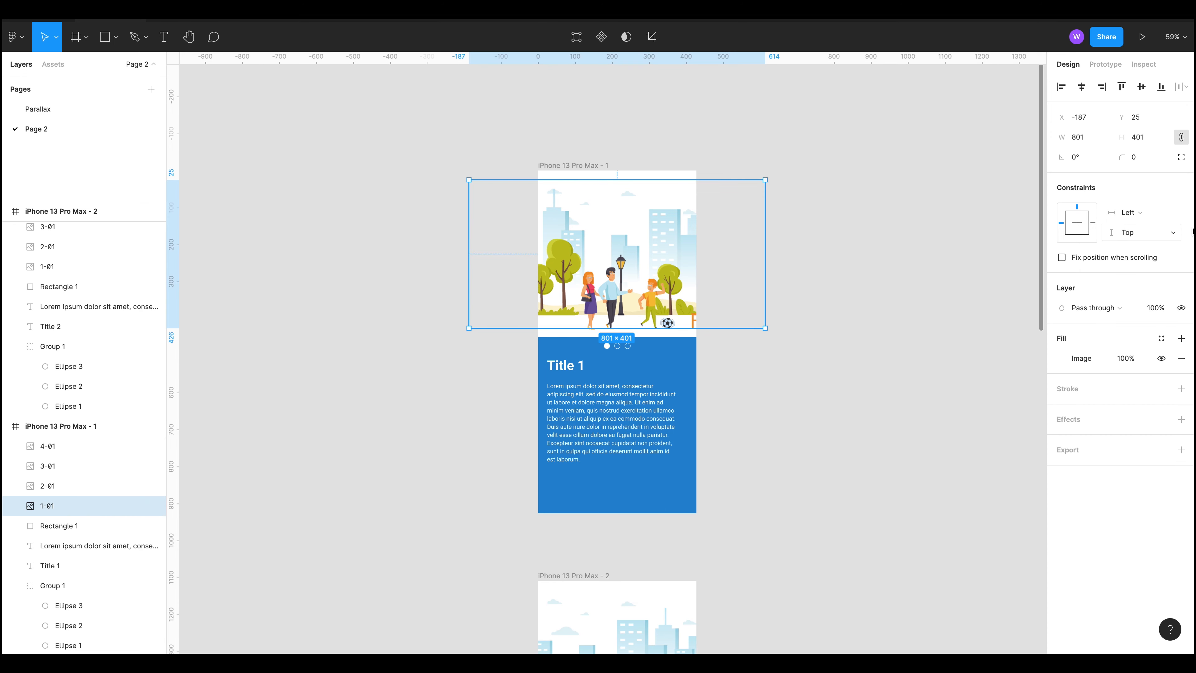
{"action": "left_click", "coordinate": [1062, 86]}
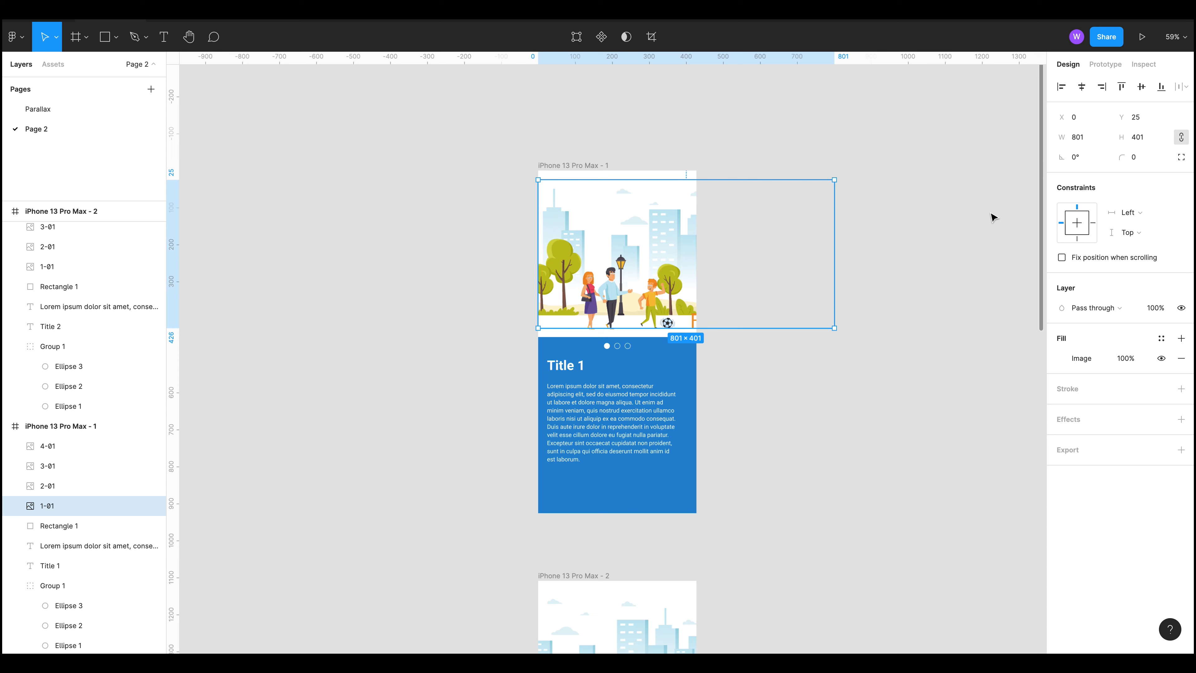
{"action": "key", "text": "shift+Left"}
{"action": "key", "text": "shift+Left"}
{"action": "key", "text": "shift+Left"}
{"action": "key", "text": "shift+Left"}
{"action": "key", "text": "shift+Left"}
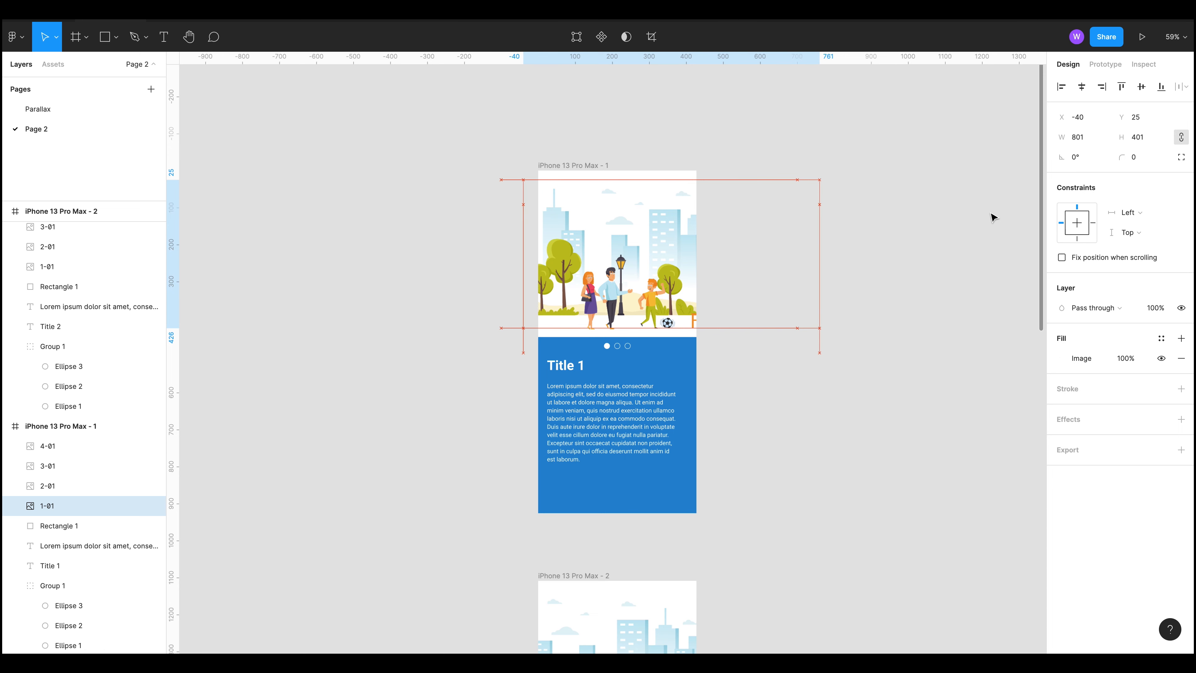
{"action": "key", "text": "shift+Left"}
{"action": "key", "text": "shift+Left"}
{"action": "key", "text": "shift+Left"}
{"action": "key", "text": "shift+Left"}
{"action": "key", "text": "shift+Left"}
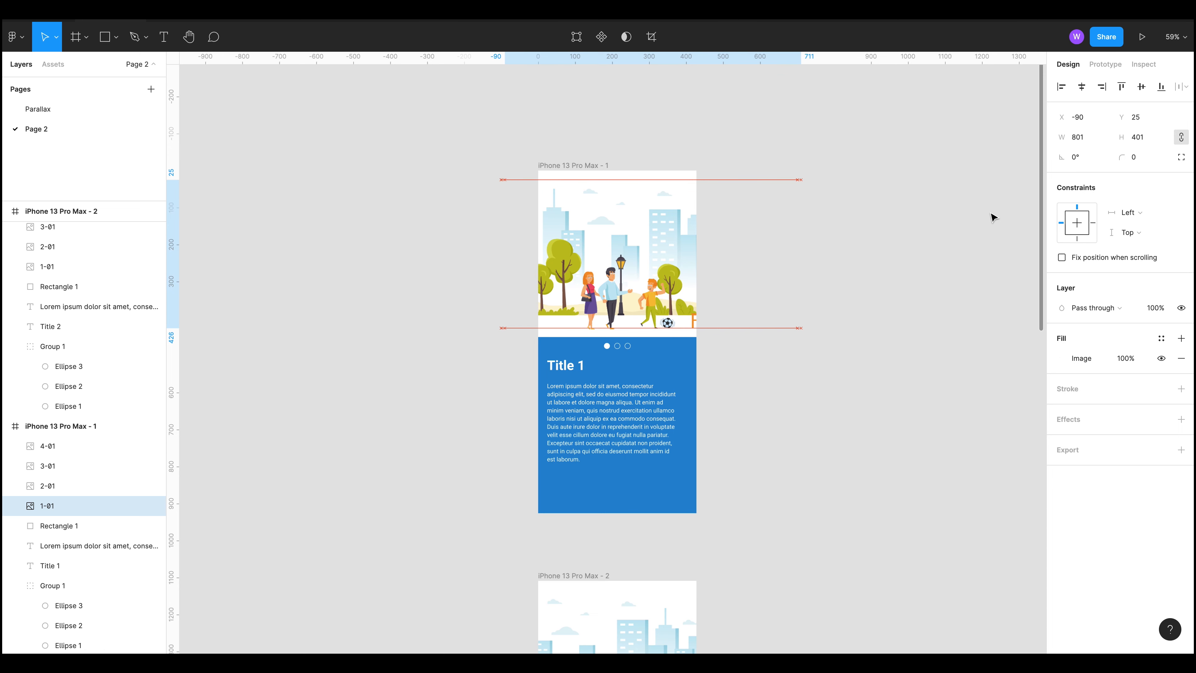
{"action": "key", "text": "shift+Left"}
{"action": "key", "text": "shift+Left"}
{"action": "key", "text": "shift+Left"}
{"action": "key", "text": "shift+Left"}
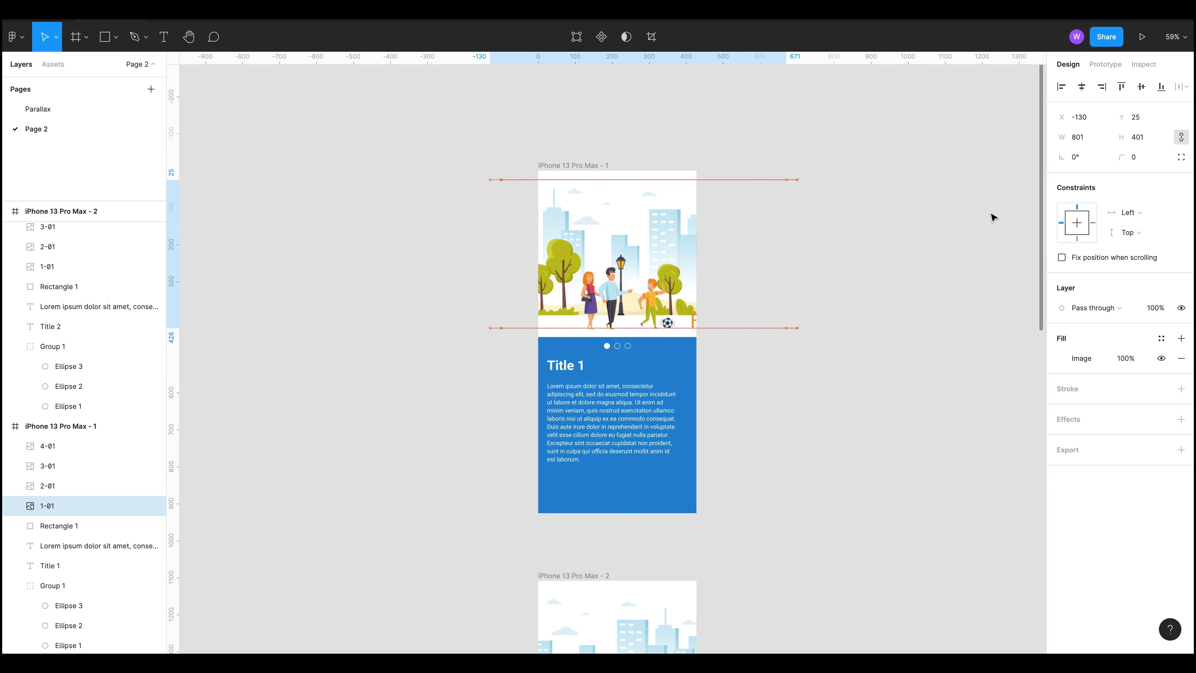
{"action": "key", "text": "shift+Left"}
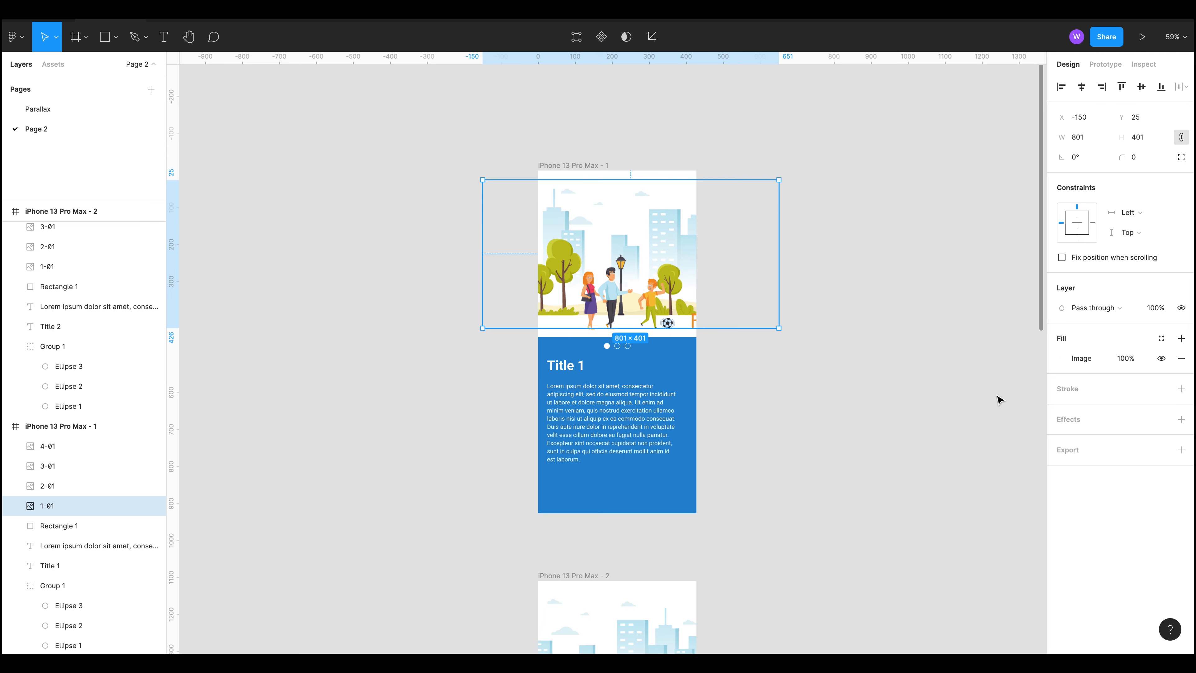
Step: Create a prototype connection from the iPhone 13 Pro Max - 1 frame to the iPhone 13 Pro Max - 2 frame
{"action": "scroll", "coordinate": [835, 414], "scroll_direction": "down", "scroll_amount": 3}
{"action": "left_click", "coordinate": [835, 415]}
{"action": "scroll", "coordinate": [782, 360], "scroll_direction": "down", "scroll_amount": 10}
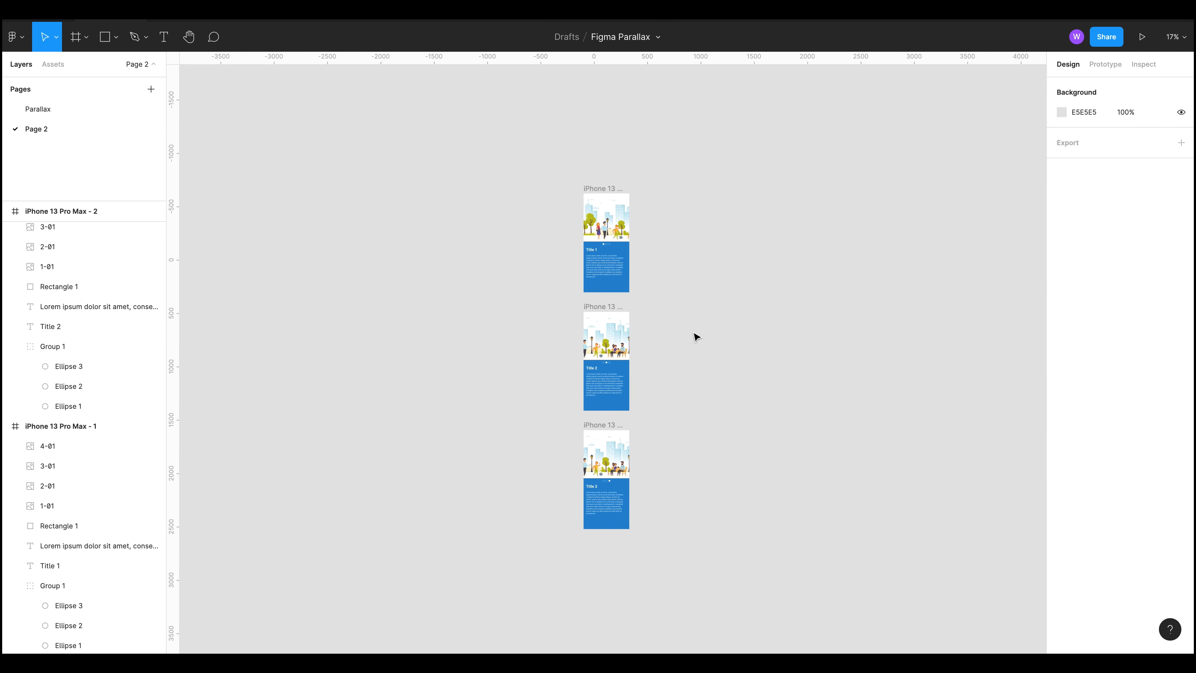
{"action": "left_click", "coordinate": [565, 149]}
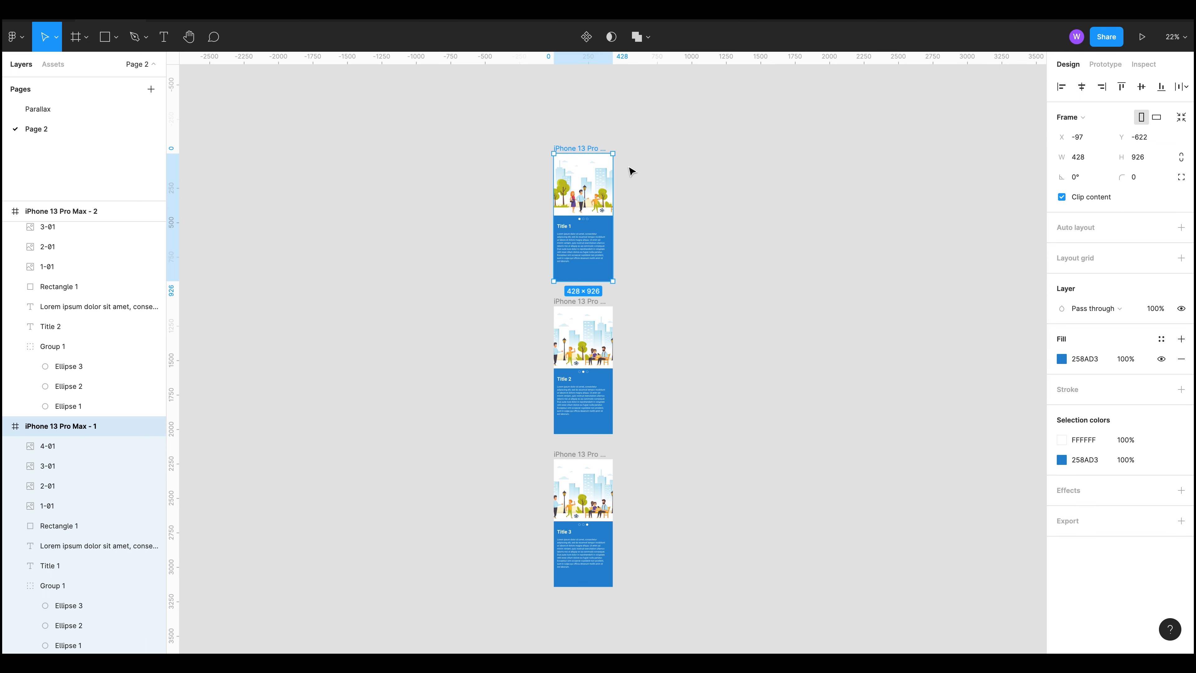
{"action": "key", "text": "shift+e"}
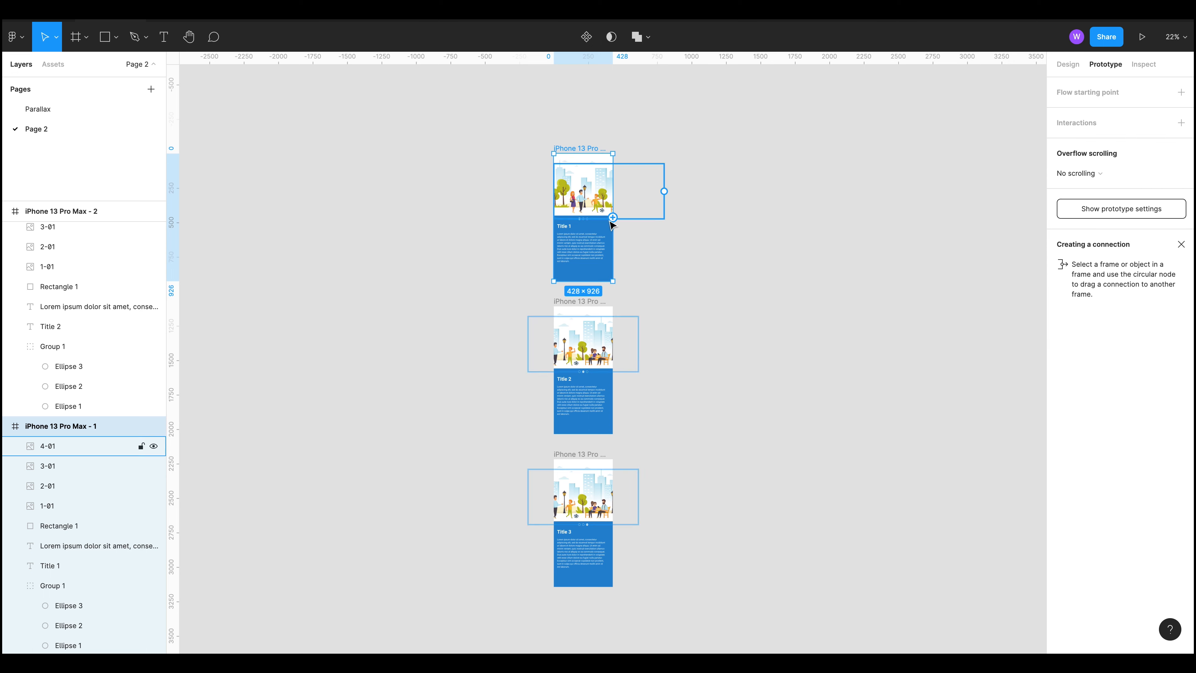
{"action": "left_click_drag", "start_coordinate": [613, 217], "coordinate": [576, 313]}
Step: Set the connection's animation to Smart animate, 800 ms, Ease in and out, with the On tap trigger
{"action": "left_click", "coordinate": [936, 263]}
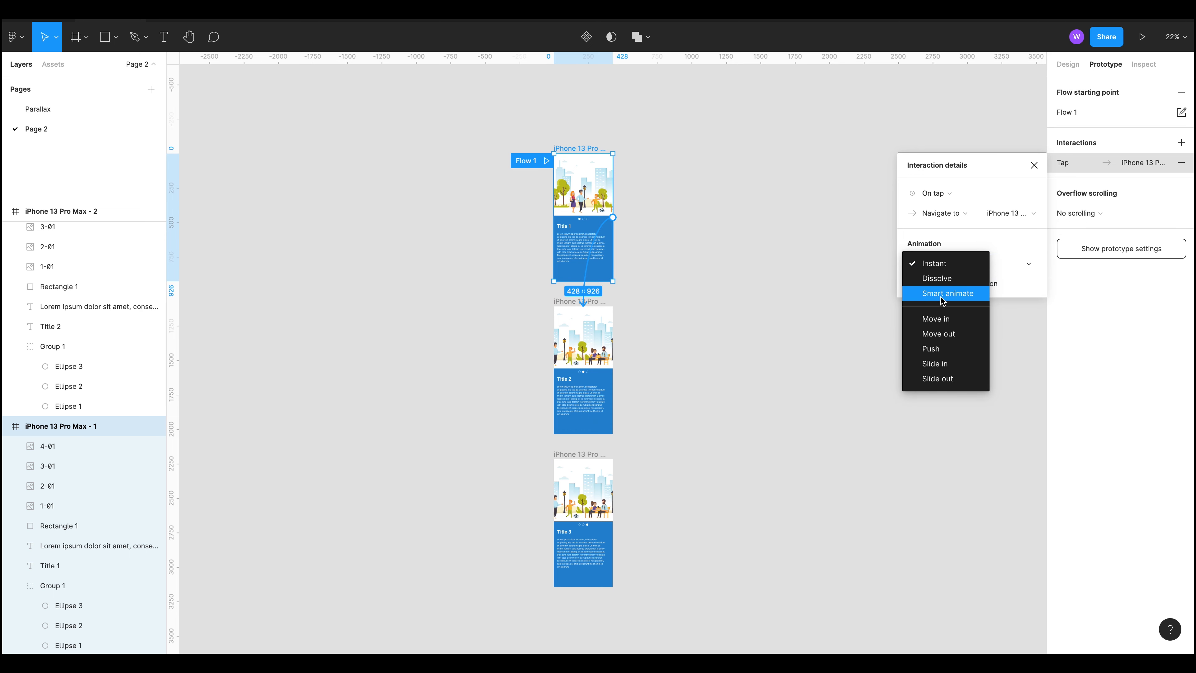
{"action": "left_click", "coordinate": [942, 294]}
{"action": "left_click", "coordinate": [999, 285]}
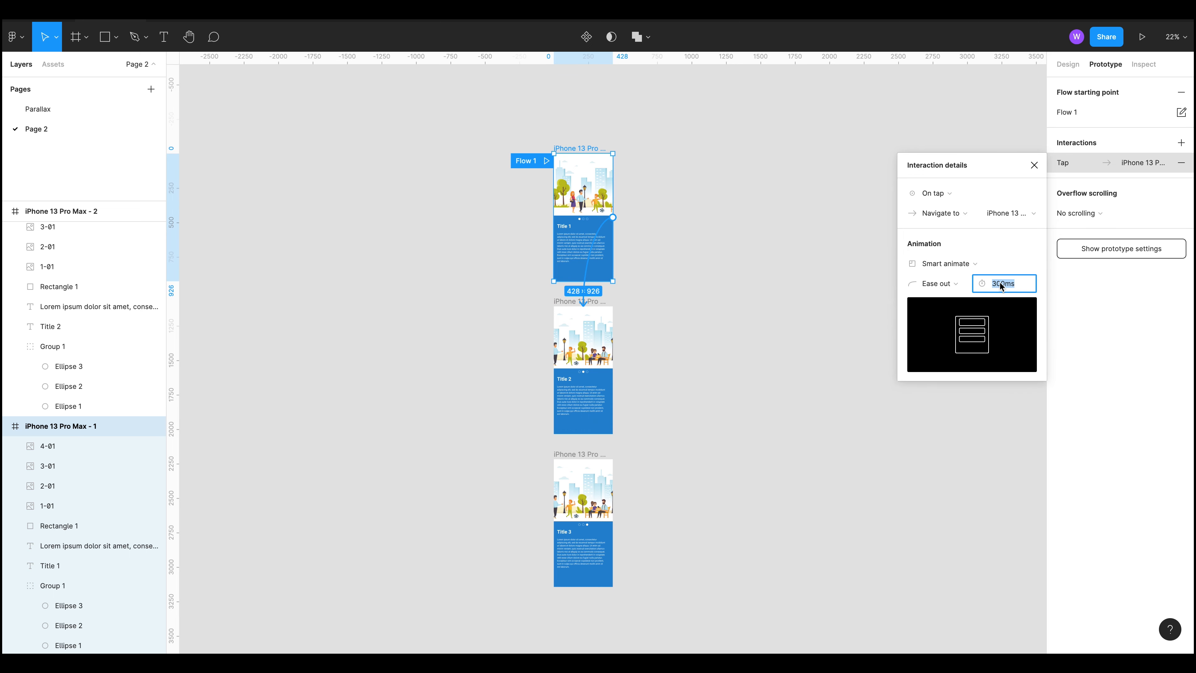
{"action": "type", "text": "800"}
{"action": "key", "text": "Return"}
{"action": "left_click", "coordinate": [938, 283]}
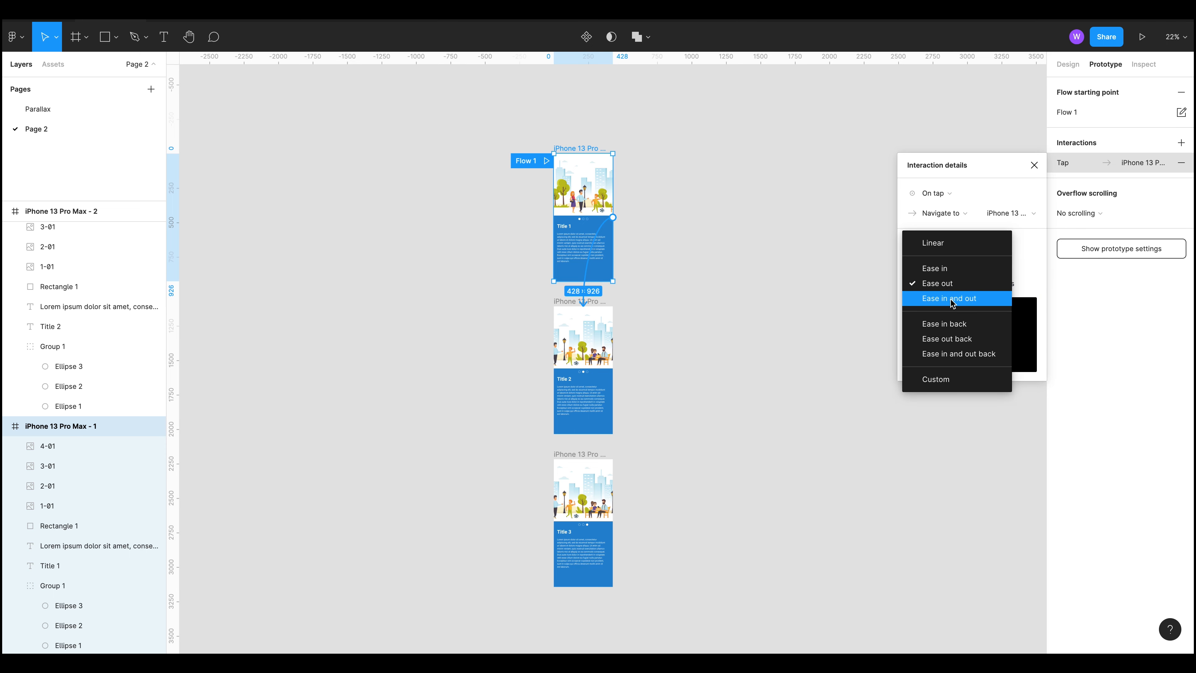
{"action": "left_click", "coordinate": [951, 299]}
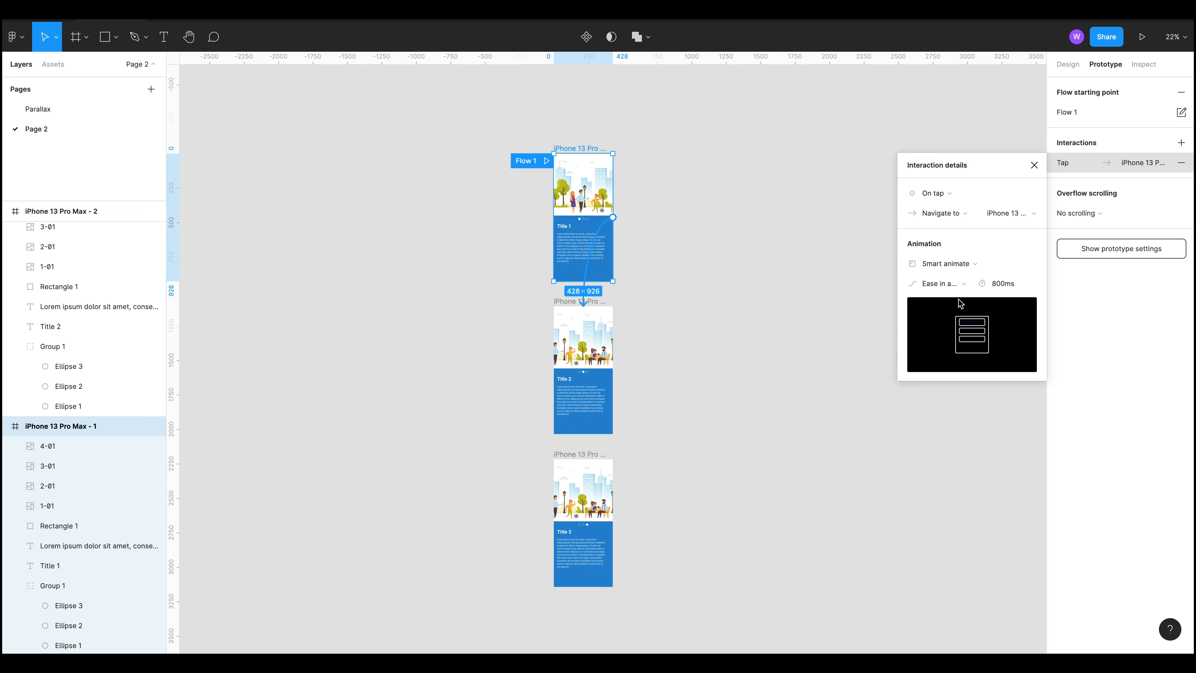
{"action": "left_click", "coordinate": [958, 192]}
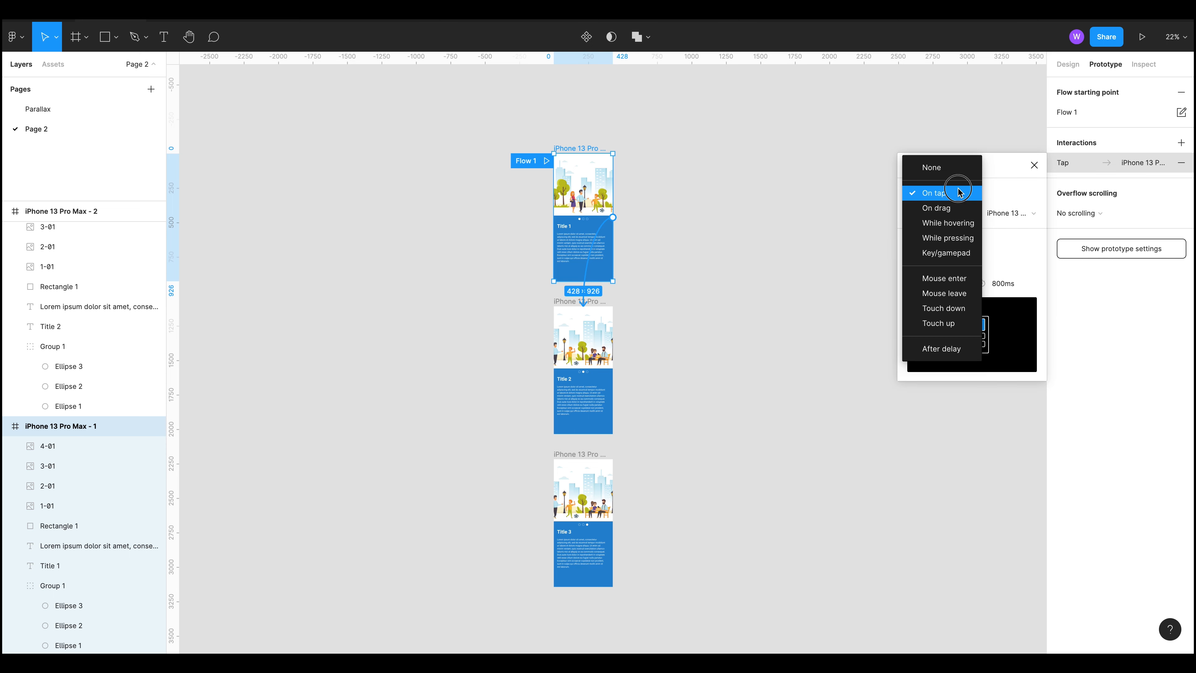
{"action": "left_click", "coordinate": [958, 193]}
Step: Connect the iPhone 13 Pro Max - 2 frame back to the iPhone 13 Pro Max - 1 frame
{"action": "left_click", "coordinate": [620, 331]}
{"action": "left_click", "coordinate": [571, 301]}
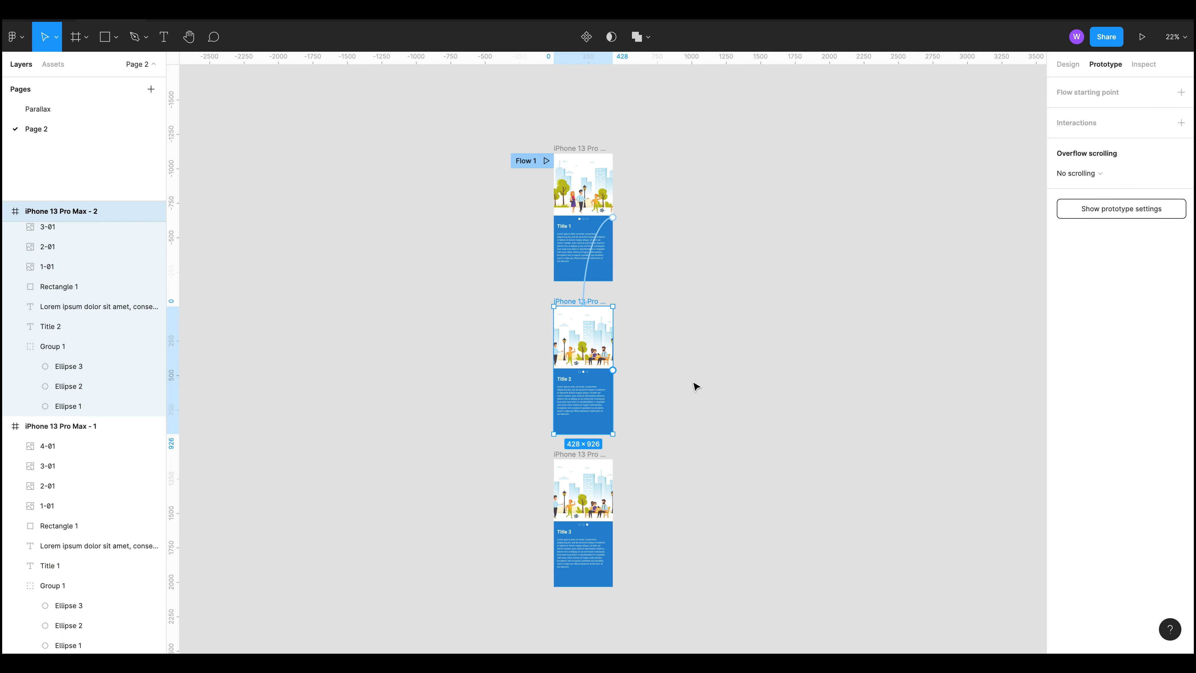
{"action": "left_click_drag", "start_coordinate": [613, 370], "coordinate": [604, 275]}
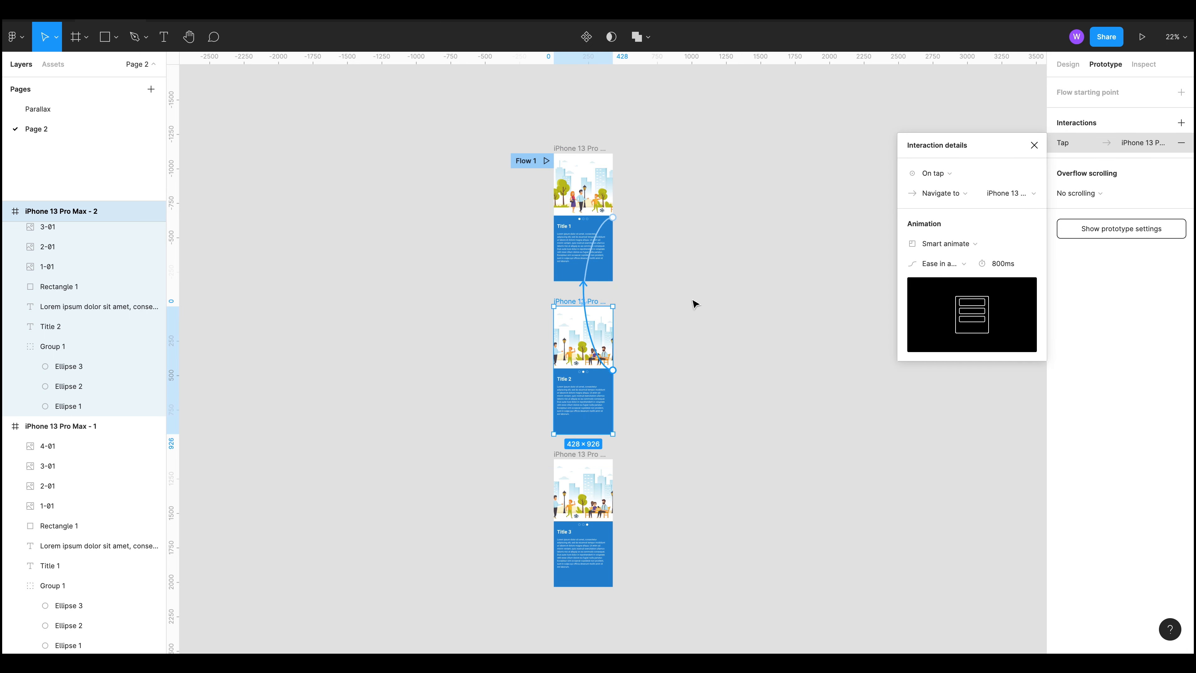
Step: Preview Flow 1, test the tap transitions between the Title 1 and Title 2 screens, and return to the design file
{"action": "left_click", "coordinate": [546, 160]}
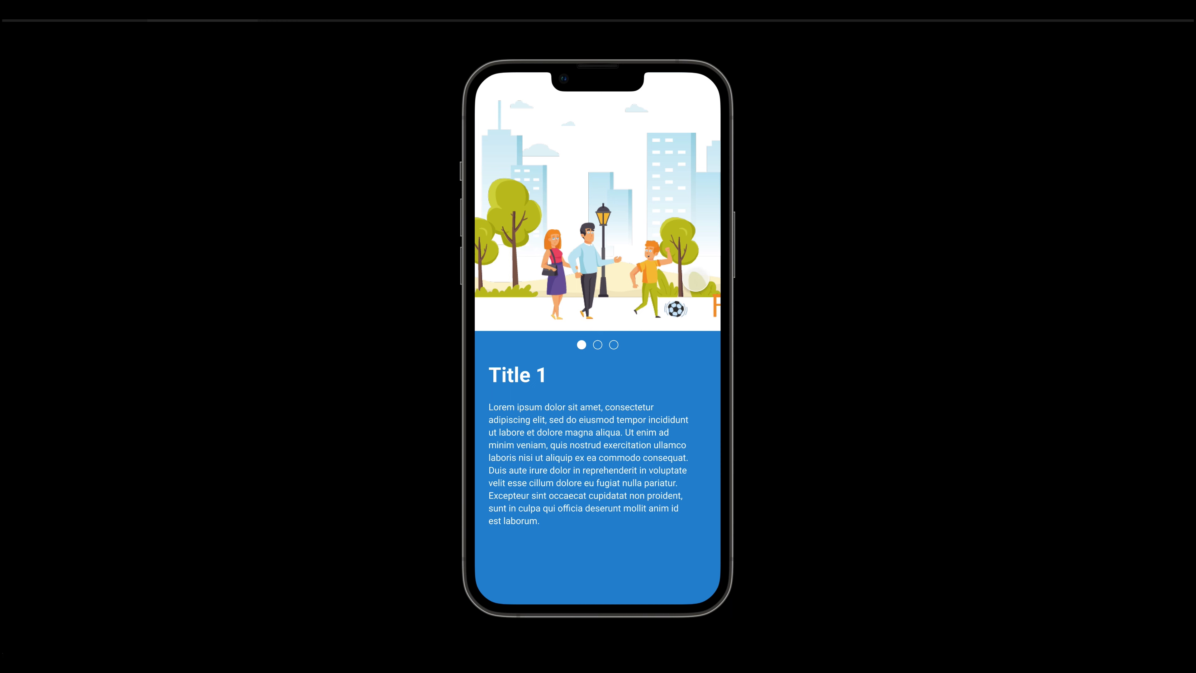
{"action": "left_click", "coordinate": [692, 271]}
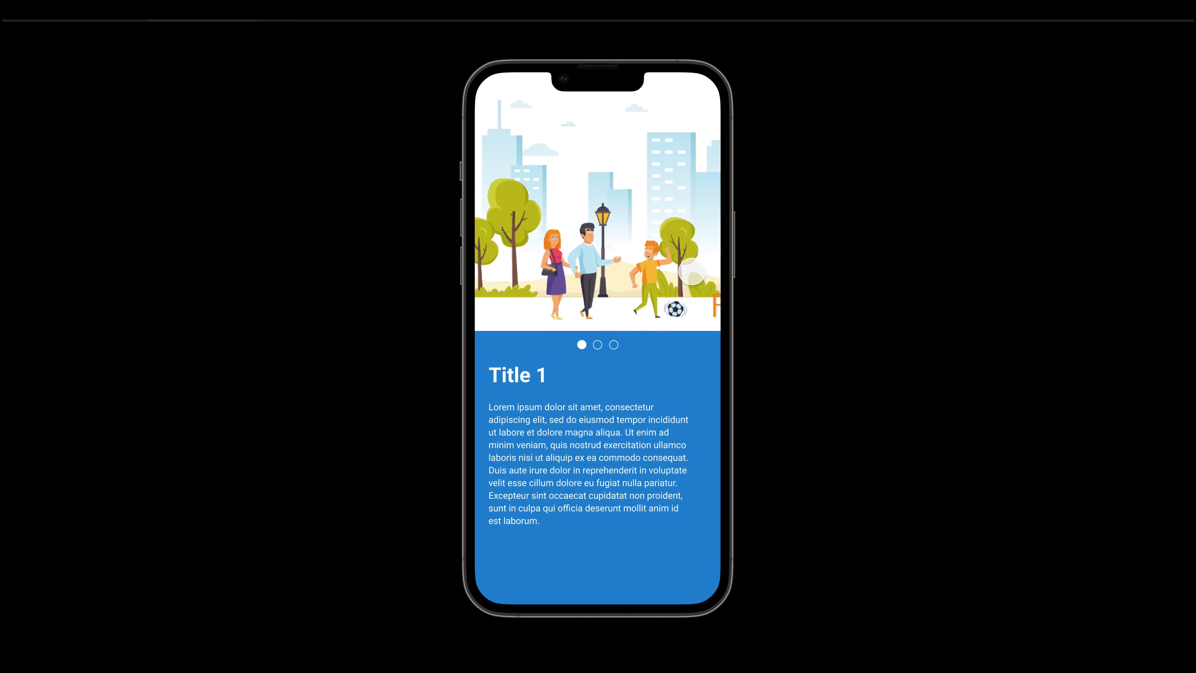
{"action": "left_click", "coordinate": [691, 273]}
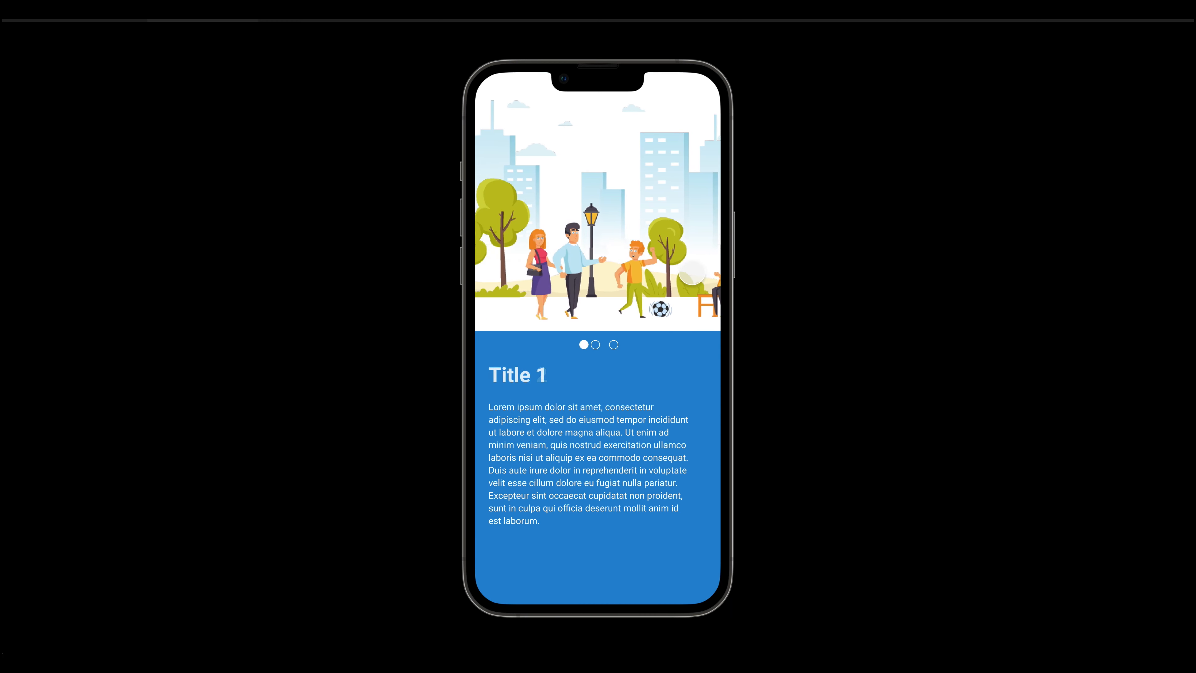
{"action": "left_click", "coordinate": [692, 272]}
{"action": "left_click", "coordinate": [692, 272]}
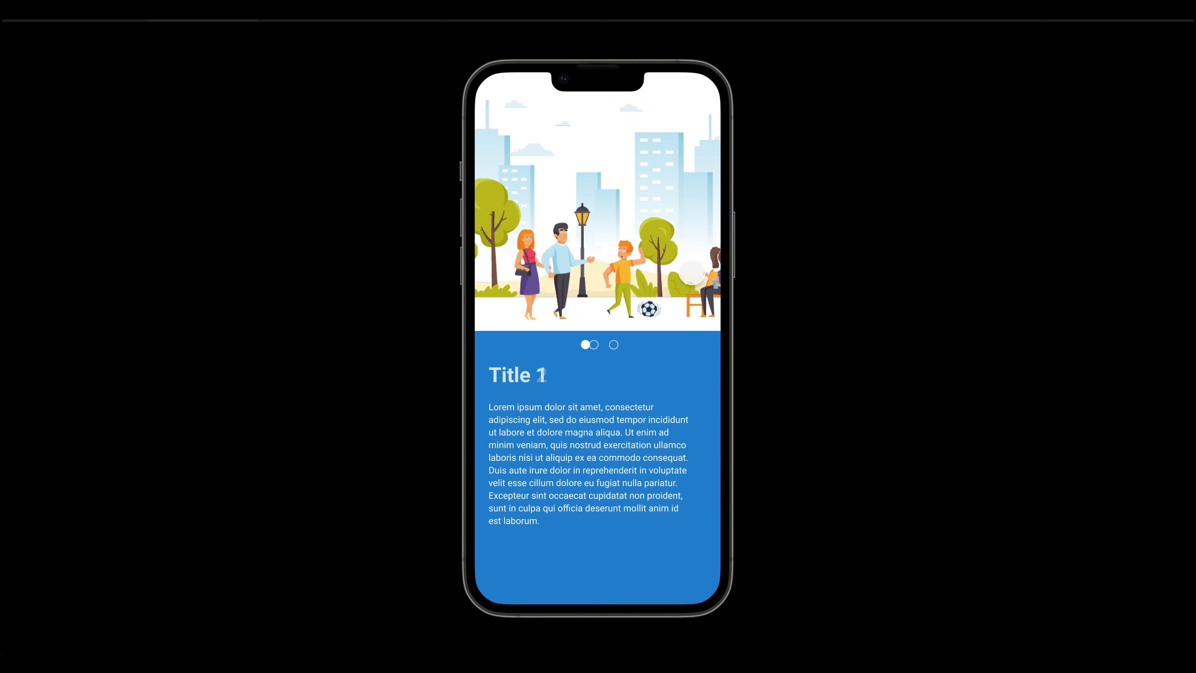
{"action": "left_click", "coordinate": [692, 272]}
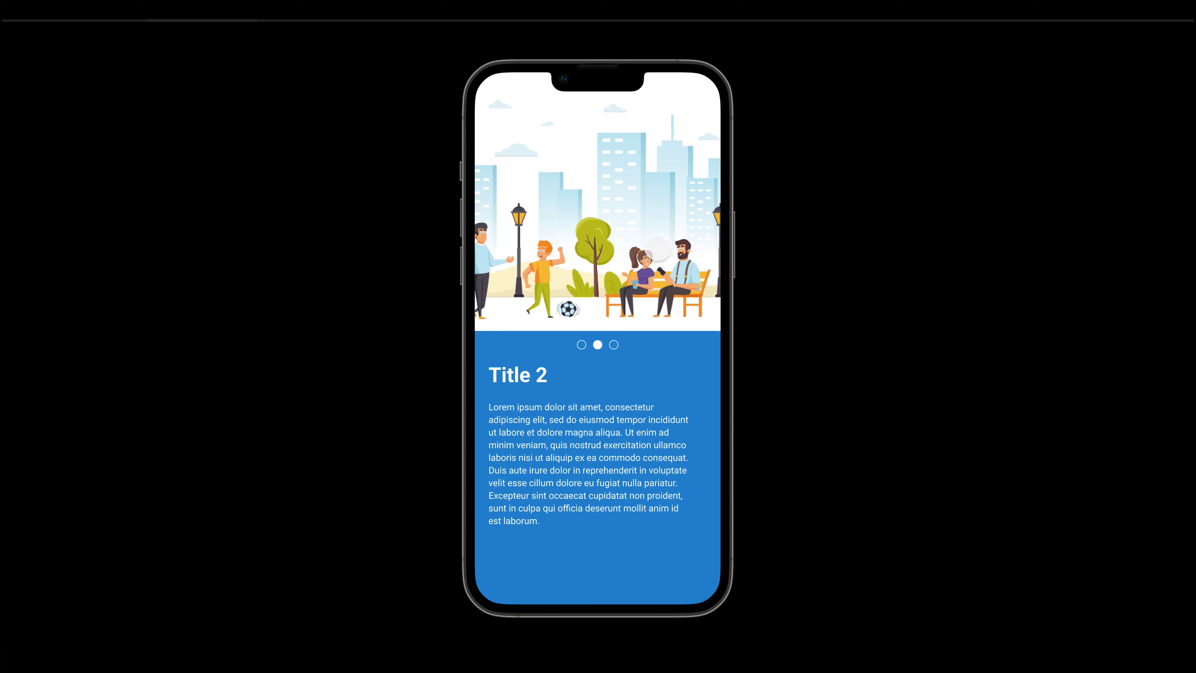
{"action": "left_click_drag", "start_coordinate": [662, 246], "coordinate": [619, 166]}
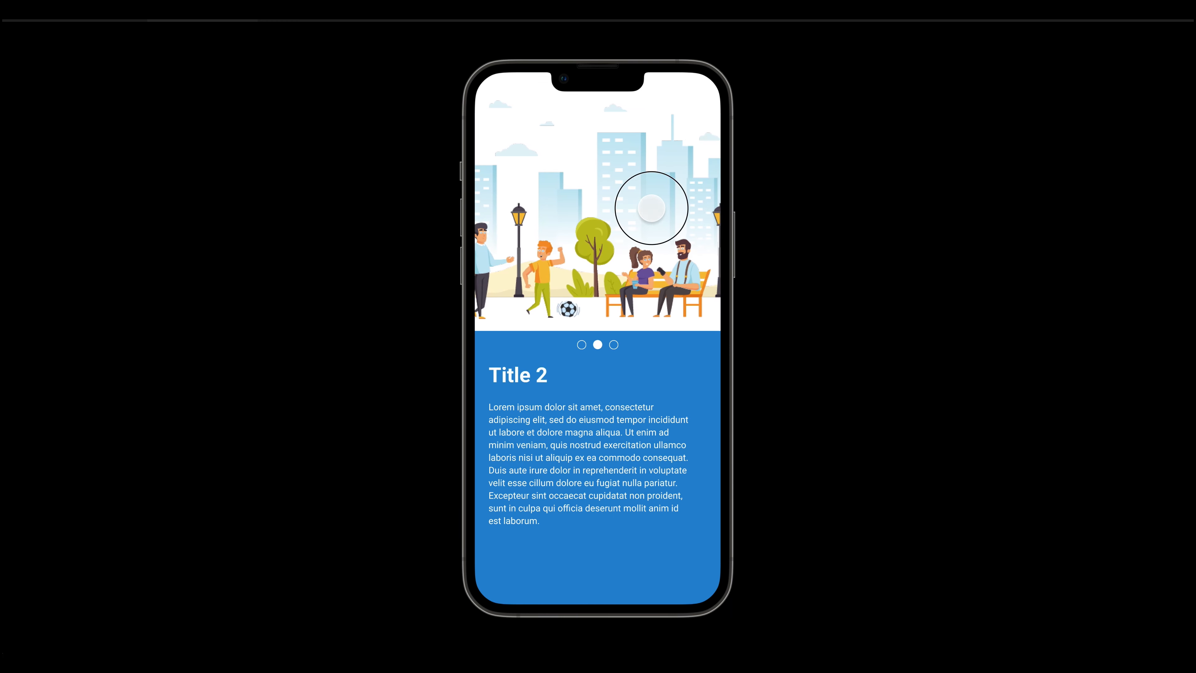
{"action": "left_click_drag", "start_coordinate": [651, 209], "coordinate": [675, 245]}
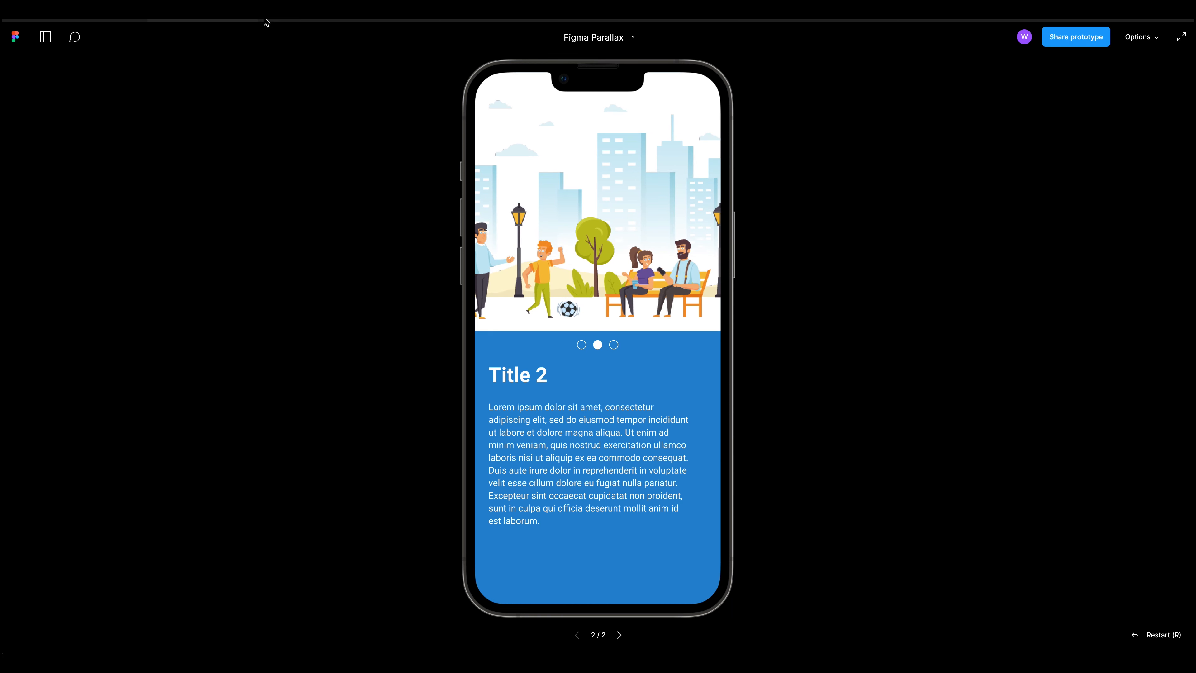
{"action": "left_click", "coordinate": [253, 15]}
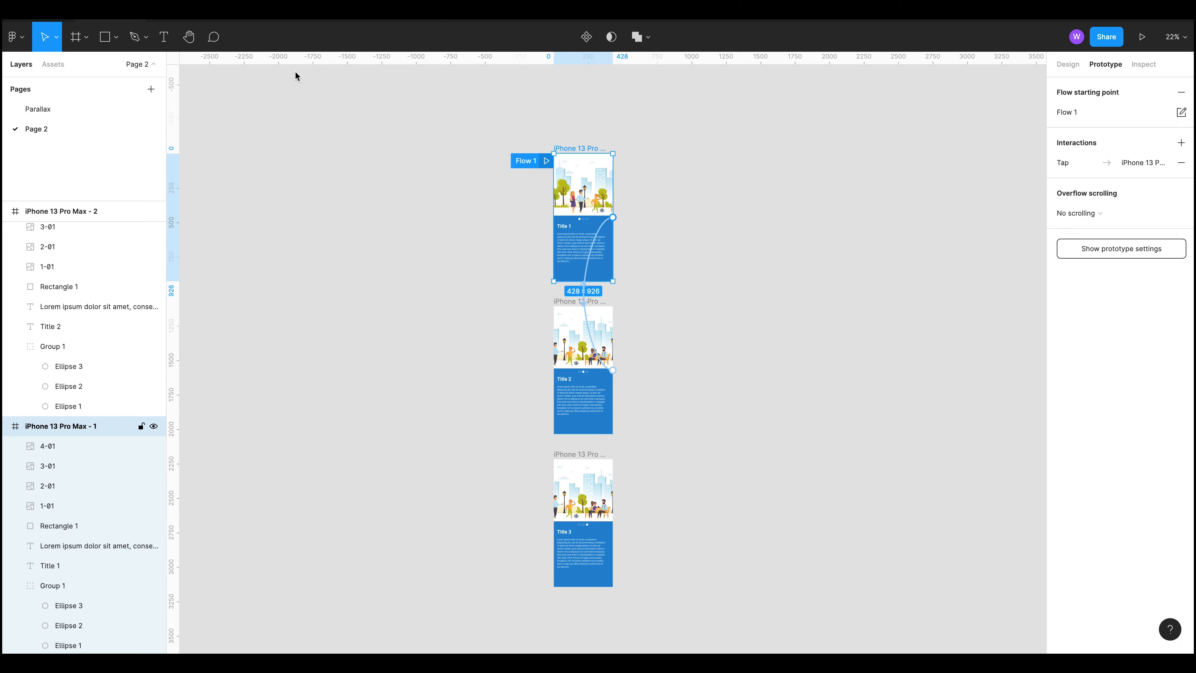
Step: Try to select the page indicator dots above Title 2 in the iPhone 13 Pro Max - 2 frame
{"action": "left_click", "coordinate": [688, 291]}
{"action": "scroll", "coordinate": [568, 210], "scroll_direction": "up", "scroll_amount": 5}
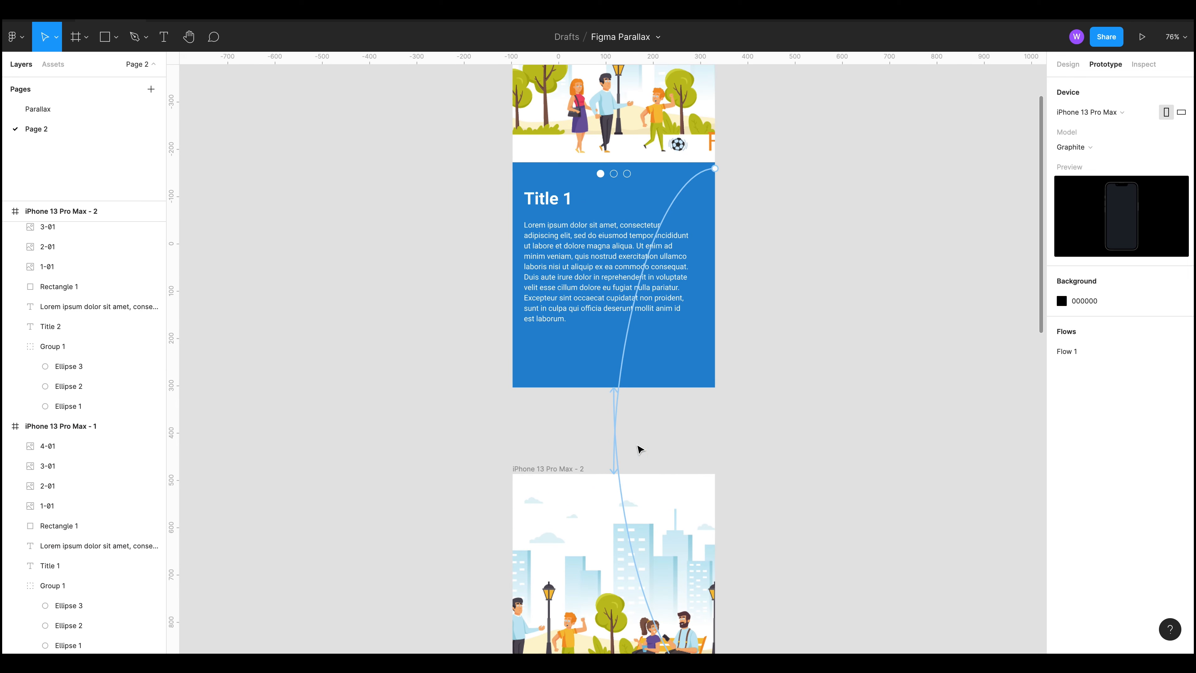
{"action": "scroll", "coordinate": [767, 459], "scroll_direction": "down", "scroll_amount": 3}
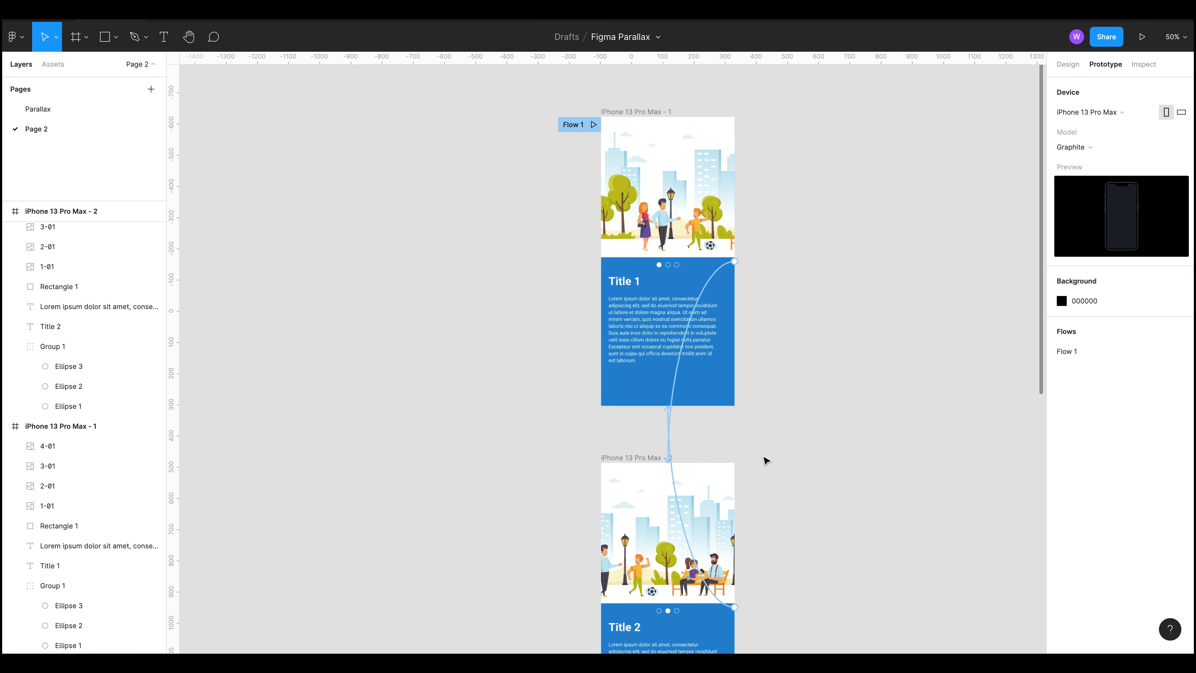
{"action": "scroll", "coordinate": [659, 617], "scroll_direction": "up", "scroll_amount": 8}
{"action": "left_click", "coordinate": [677, 570]}
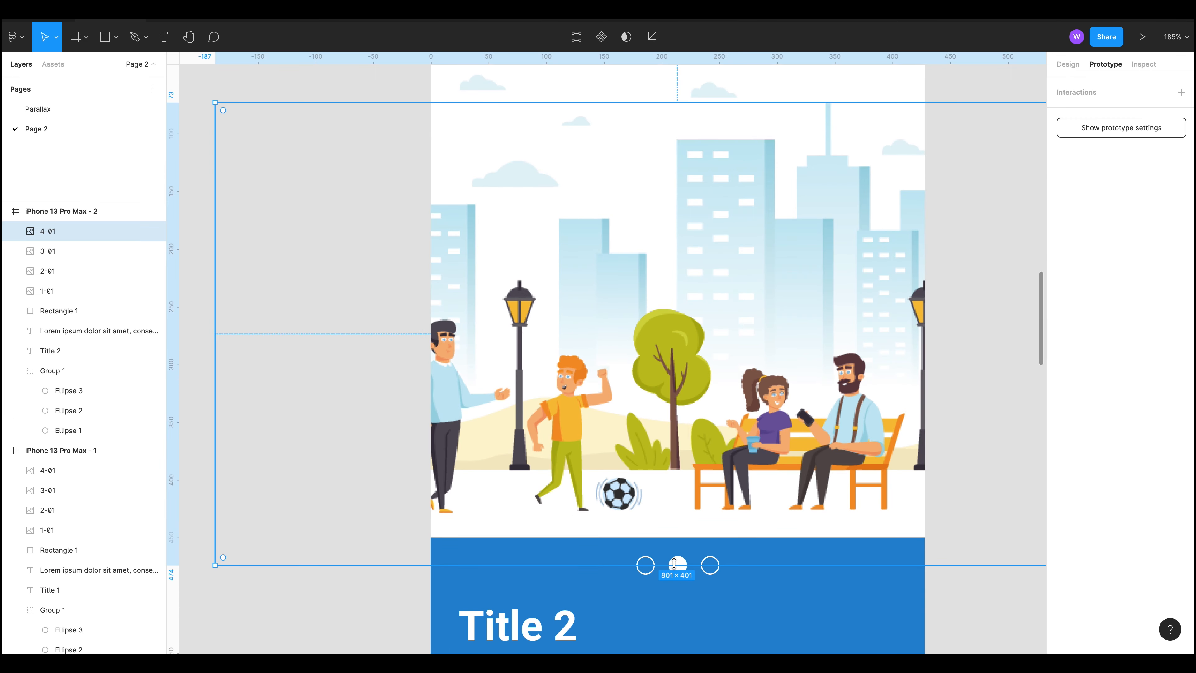
{"action": "scroll", "coordinate": [691, 558], "scroll_direction": "down", "scroll_amount": 2}
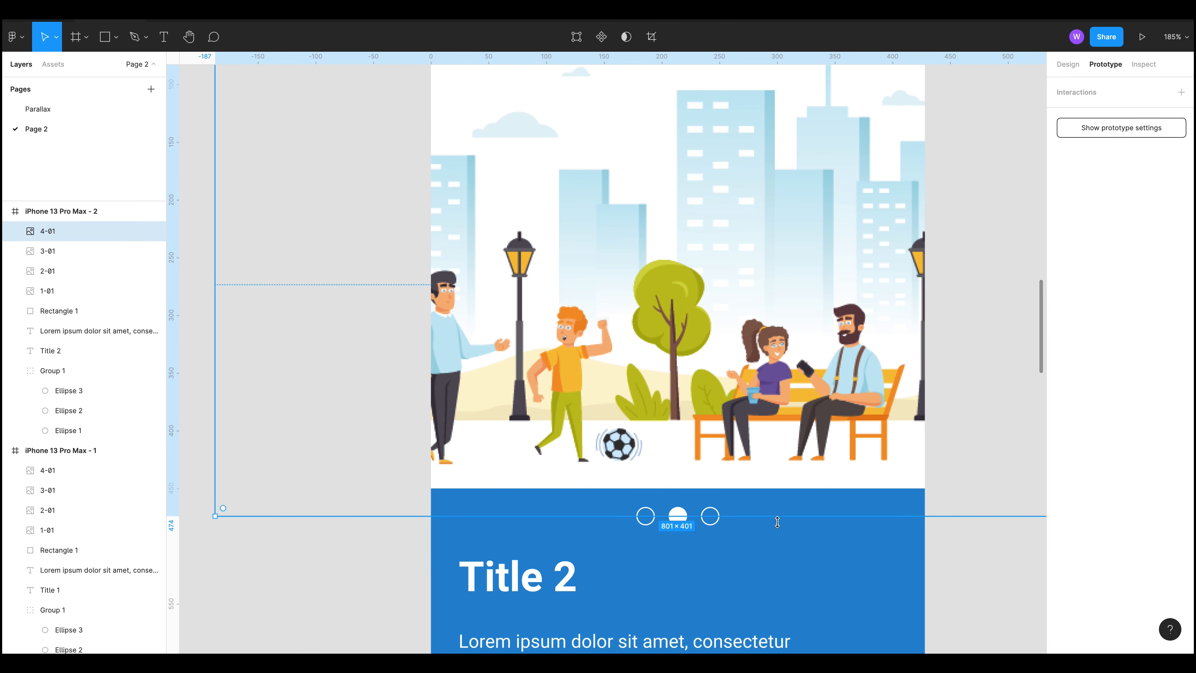
{"action": "left_click", "coordinate": [631, 538]}
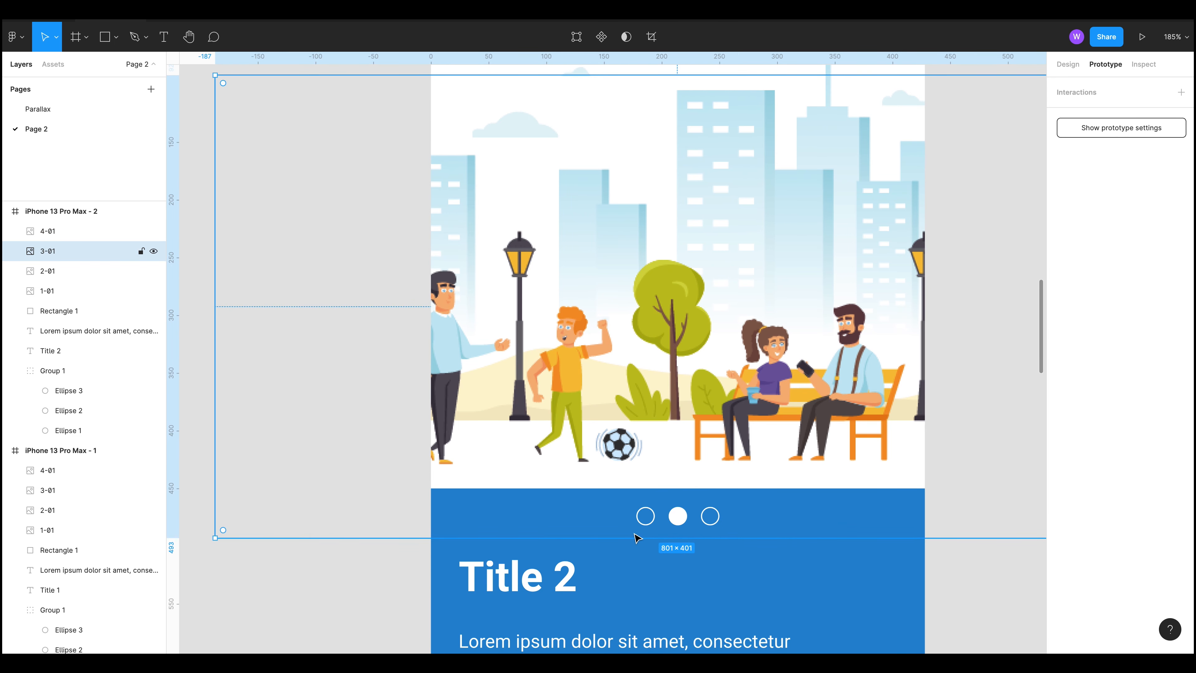
Step: Hide the illustration layers 4-01, 3-01, 2-01 and 1-01 in the iPhone 13 Pro Max - 2 frame
{"action": "left_click", "coordinate": [67, 295]}
{"action": "left_click", "coordinate": [78, 235], "text": "shift"}
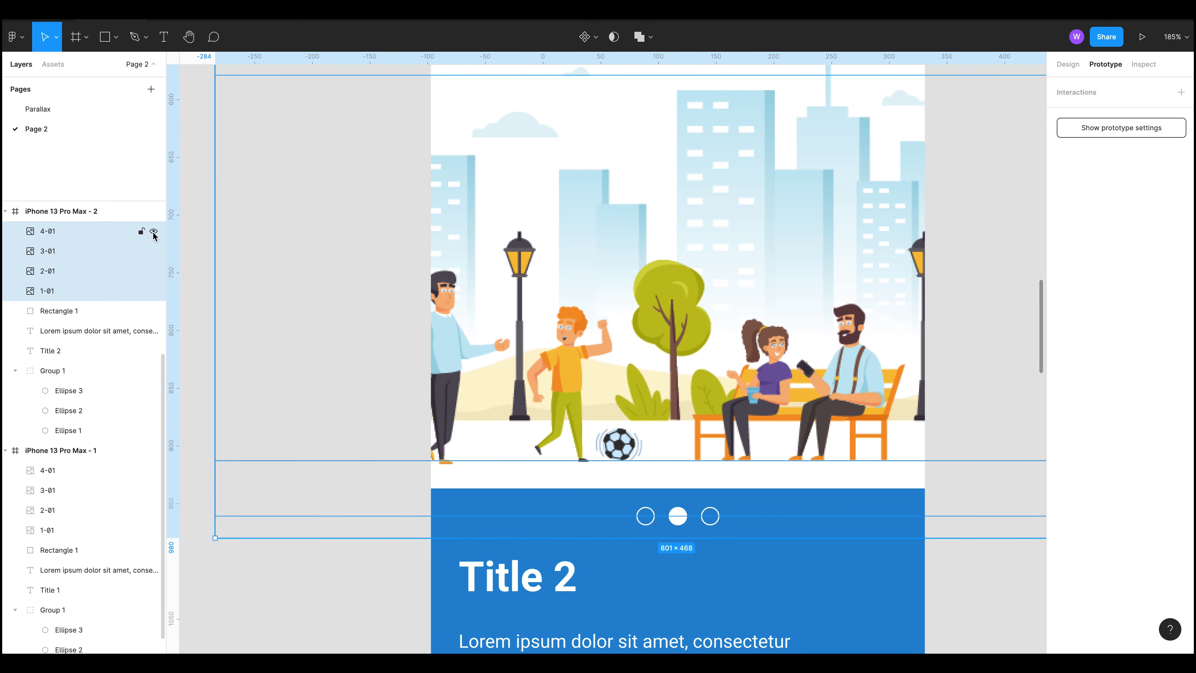
{"action": "left_click", "coordinate": [154, 232]}
{"action": "left_click", "coordinate": [154, 251]}
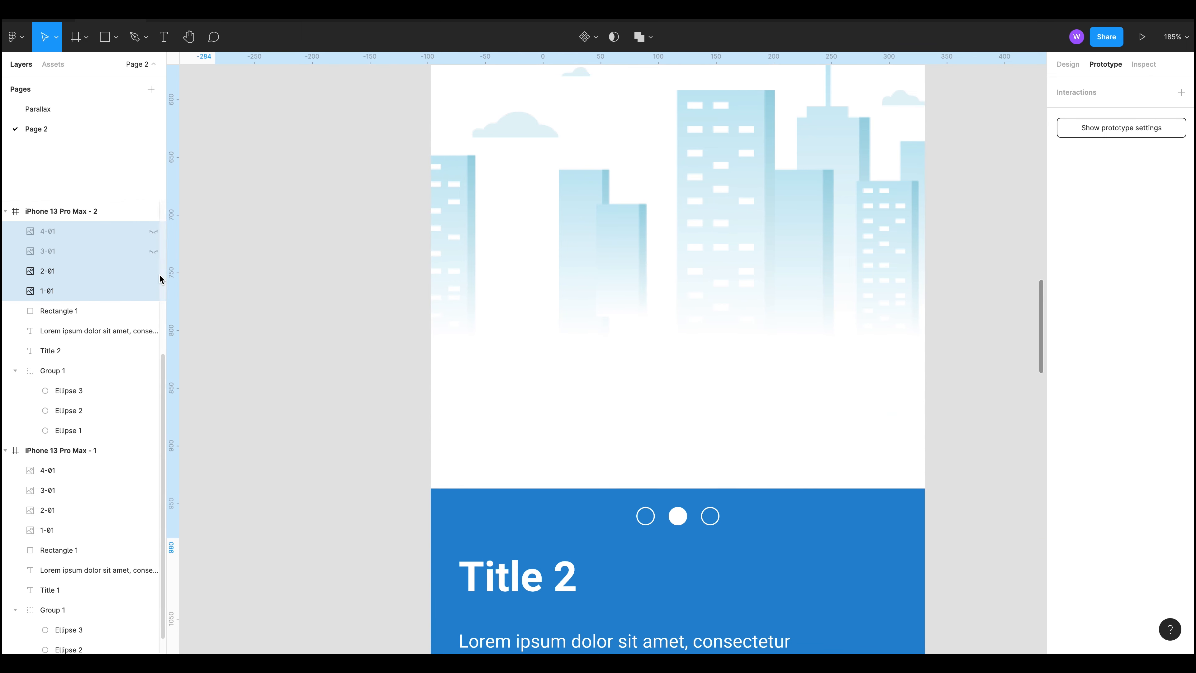
{"action": "left_click", "coordinate": [154, 271]}
{"action": "left_click", "coordinate": [153, 291]}
{"action": "key", "text": "Escape"}
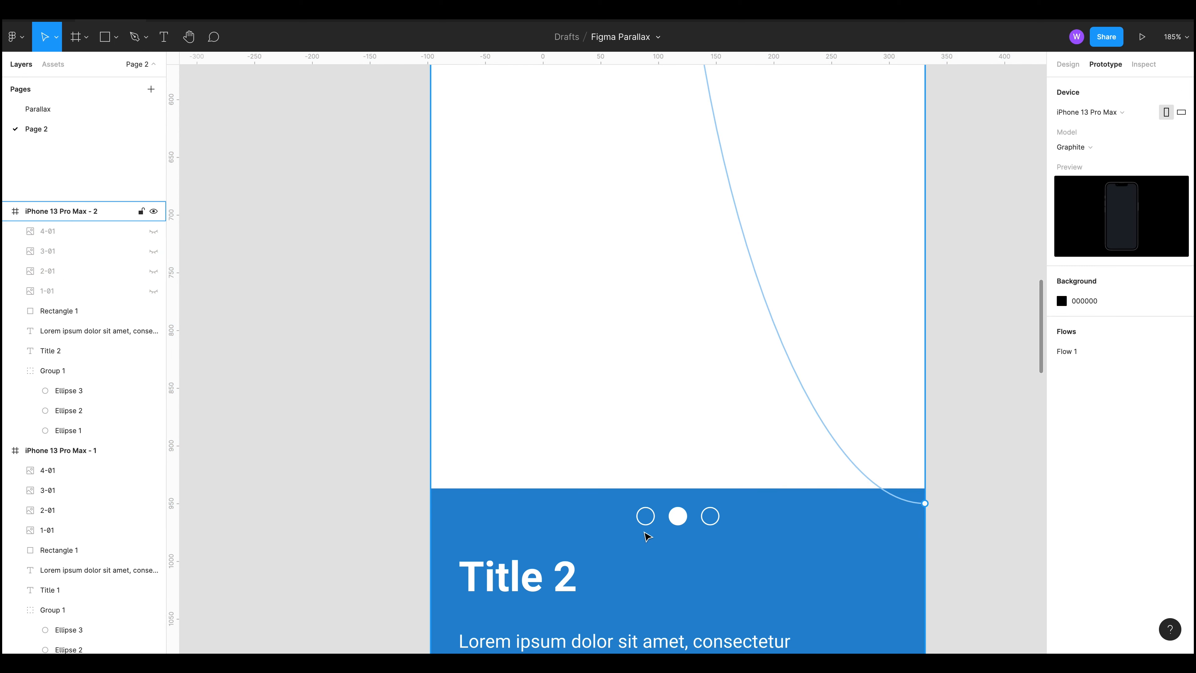
Step: Swap the filled page indicator dot above Title 2 with the first outlined dot, Ellipse 1 and Ellipse 2
{"action": "double_click", "coordinate": [645, 516]}
{"action": "left_click", "coordinate": [673, 518], "text": "shift"}
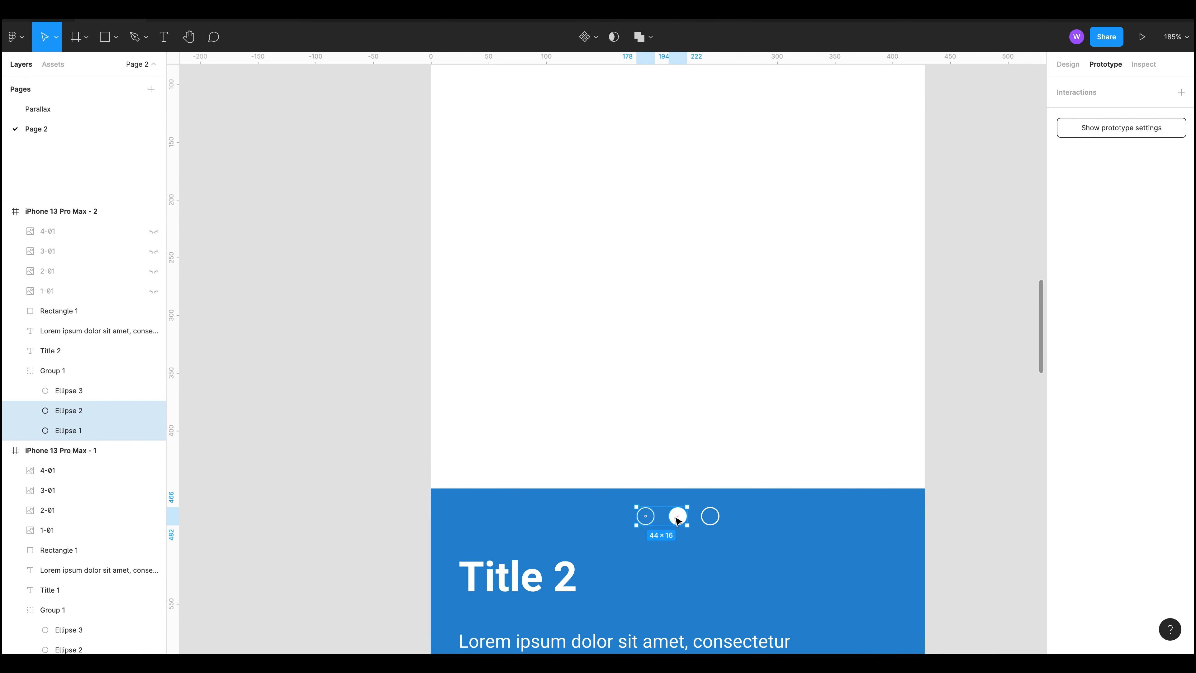
{"action": "scroll", "coordinate": [680, 521], "scroll_direction": "up", "scroll_amount": 5}
{"action": "left_click_drag", "start_coordinate": [678, 518], "coordinate": [610, 517]}
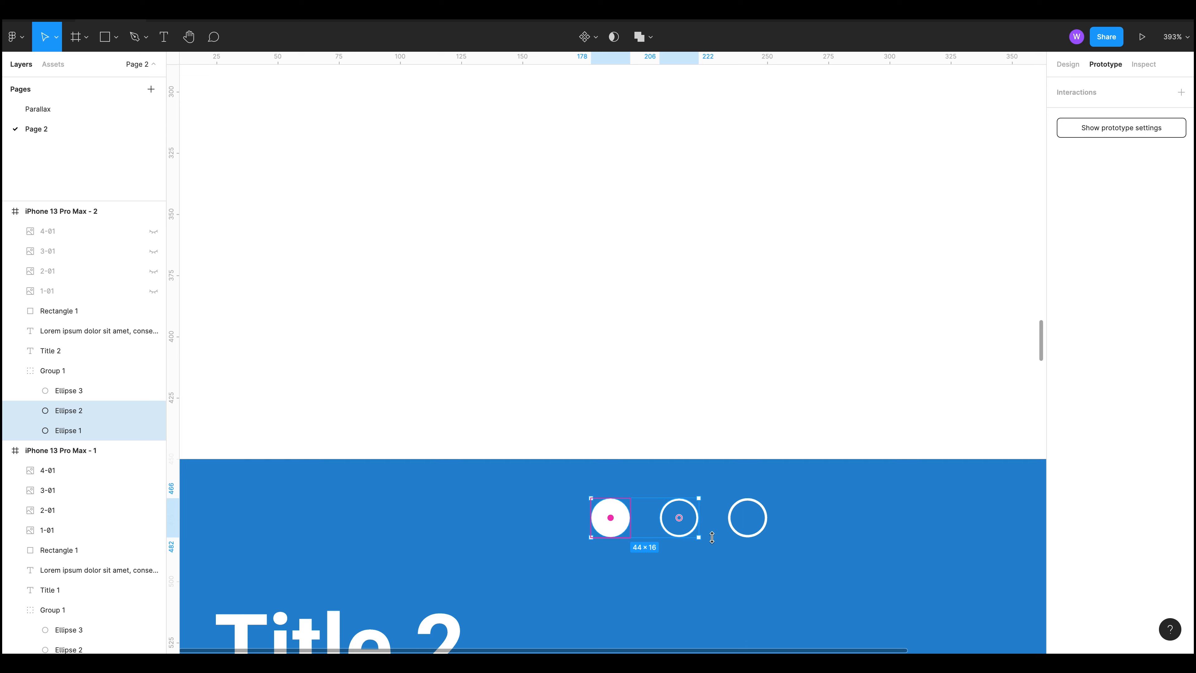
Step: Remove the fill from Ellipse 1 above Title 2 and give it an FFFFFF stroke
{"action": "left_click", "coordinate": [1068, 64]}
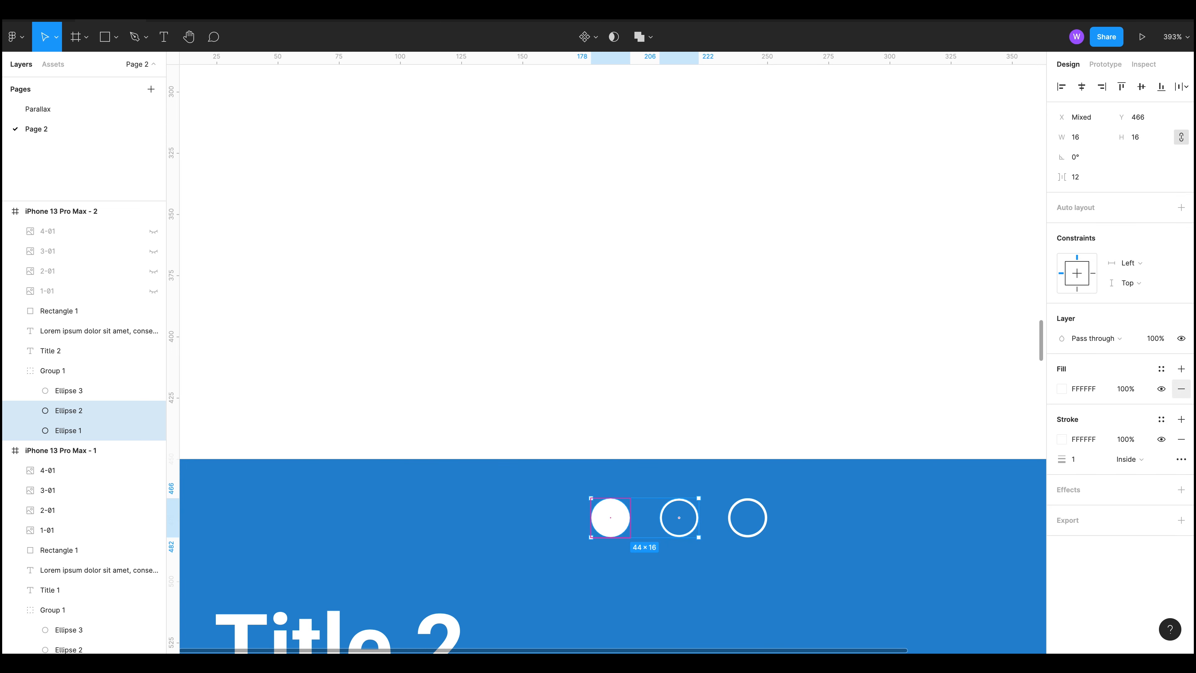
{"action": "key", "text": "Escape"}
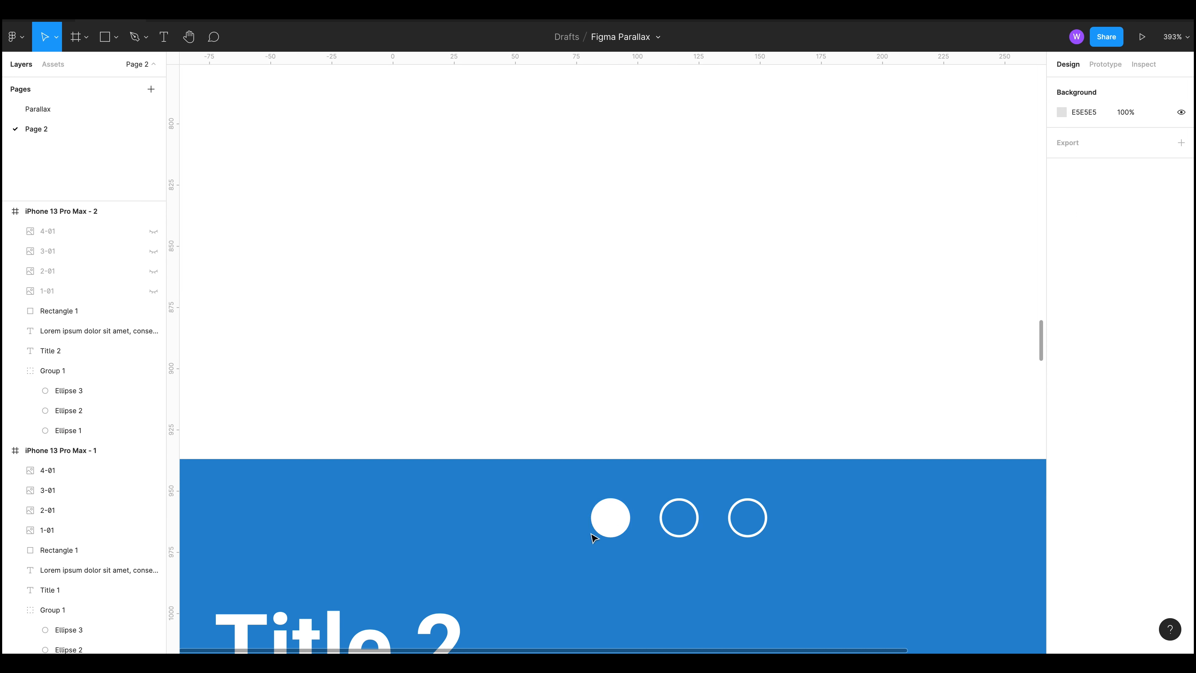
{"action": "left_click", "coordinate": [610, 517]}
{"action": "left_click", "coordinate": [1182, 342]}
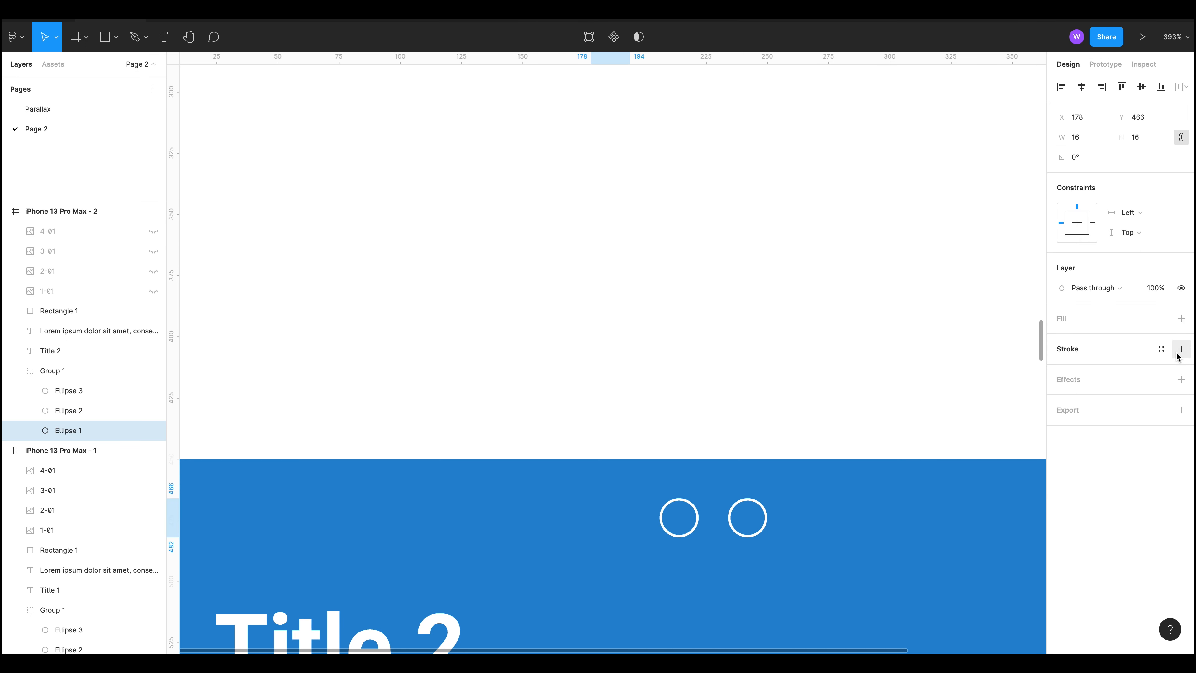
{"action": "left_click", "coordinate": [1181, 349]}
{"action": "left_click", "coordinate": [1084, 369]}
{"action": "type", "text": "ffffff"}
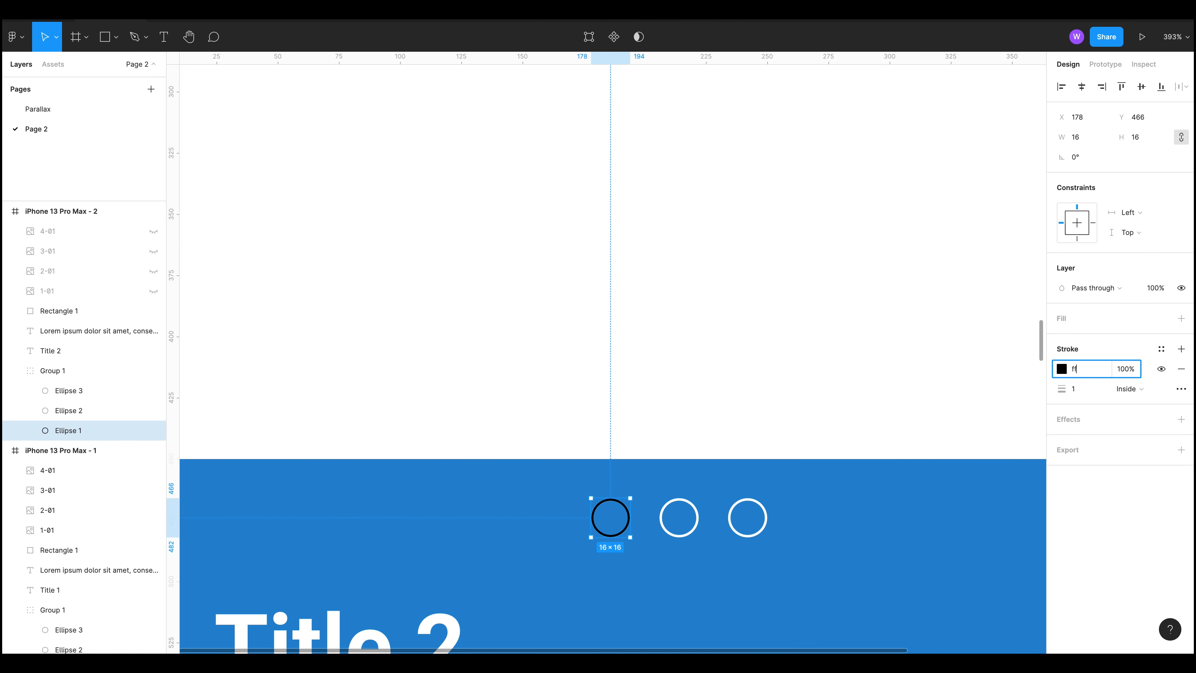
{"action": "key", "text": "Return"}
Step: Give Ellipse 2, the middle dot above Title 2, an FFFFFF fill and remove its stroke
{"action": "left_click", "coordinate": [69, 411]}
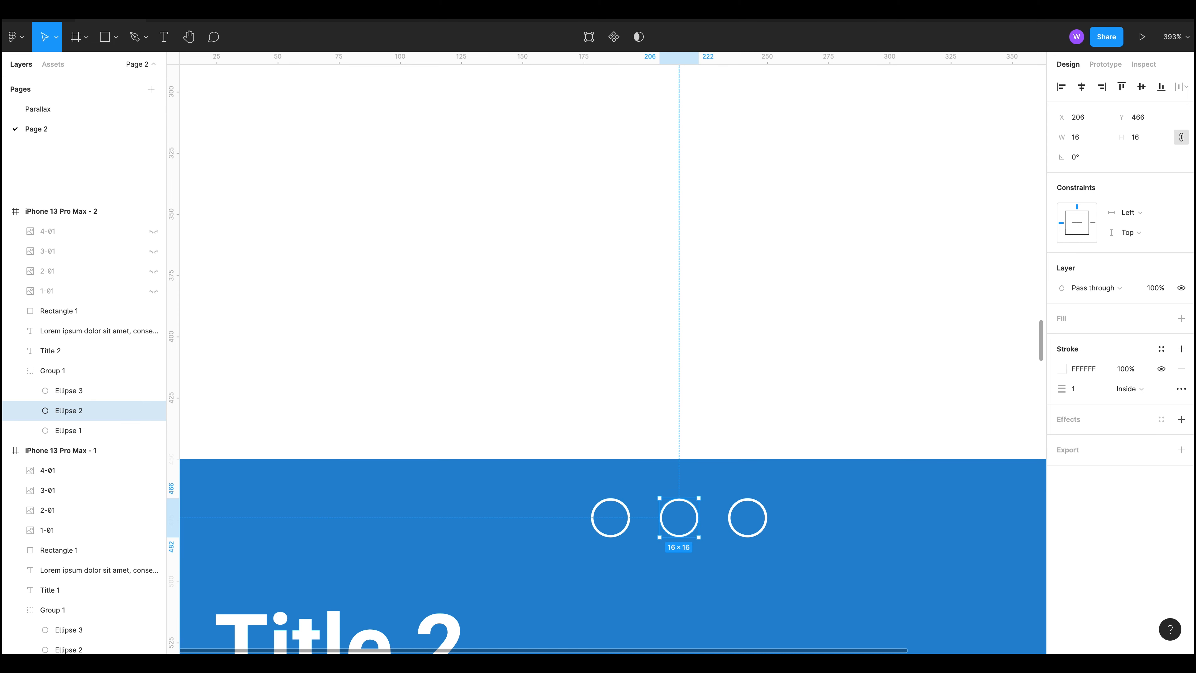
{"action": "left_click", "coordinate": [1181, 318]}
{"action": "left_click", "coordinate": [1085, 339]}
{"action": "type", "text": "f"}
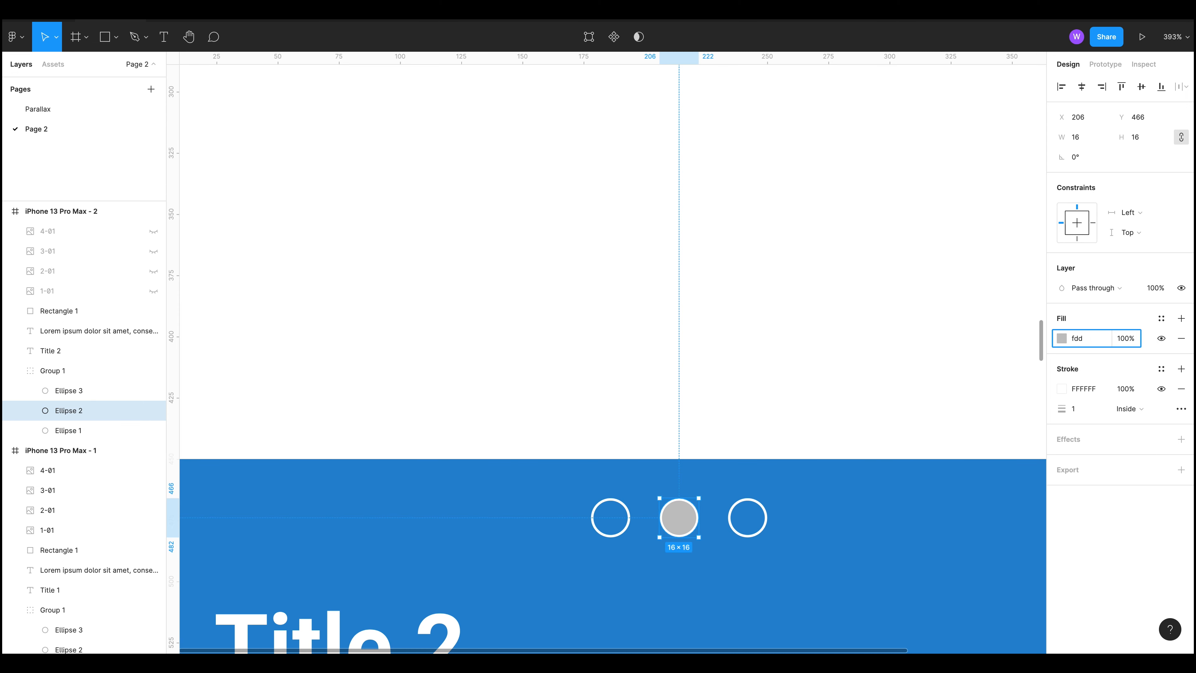
{"action": "type", "text": "f"}
{"action": "key", "text": "Return"}
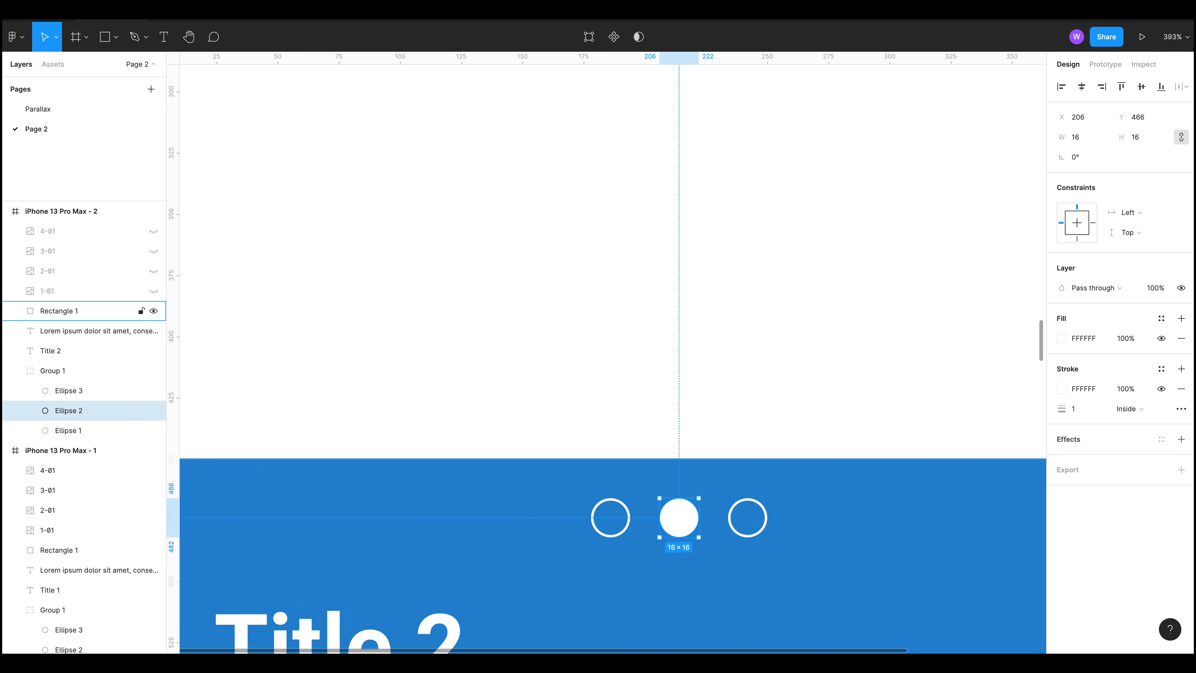
{"action": "left_click", "coordinate": [1181, 389]}
{"action": "scroll", "coordinate": [767, 478], "scroll_direction": "down", "scroll_amount": 10}
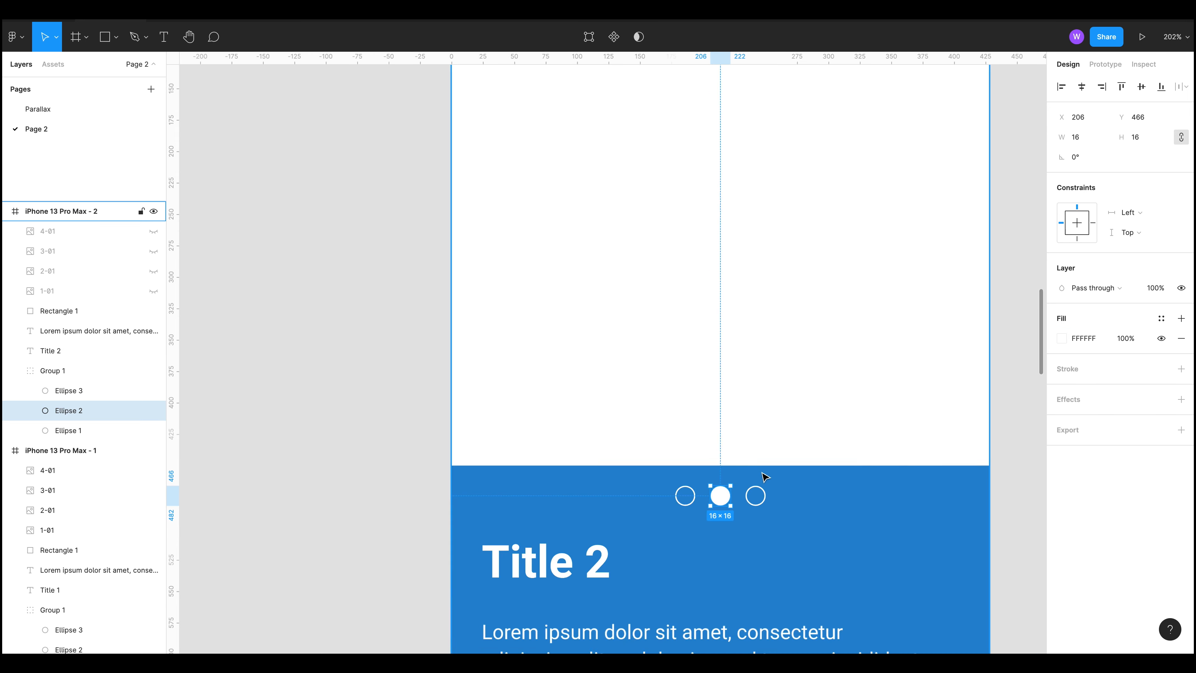
{"action": "left_click", "coordinate": [581, 525]}
Step: Check the page indicator dots above Title 3, and unhide layers 4-01 and 3-01 in the iPhone 13 Pro Max - 2 frame
{"action": "scroll", "coordinate": [585, 446], "scroll_direction": "down", "scroll_amount": 7}
{"action": "scroll", "coordinate": [641, 422], "scroll_direction": "up", "scroll_amount": 10}
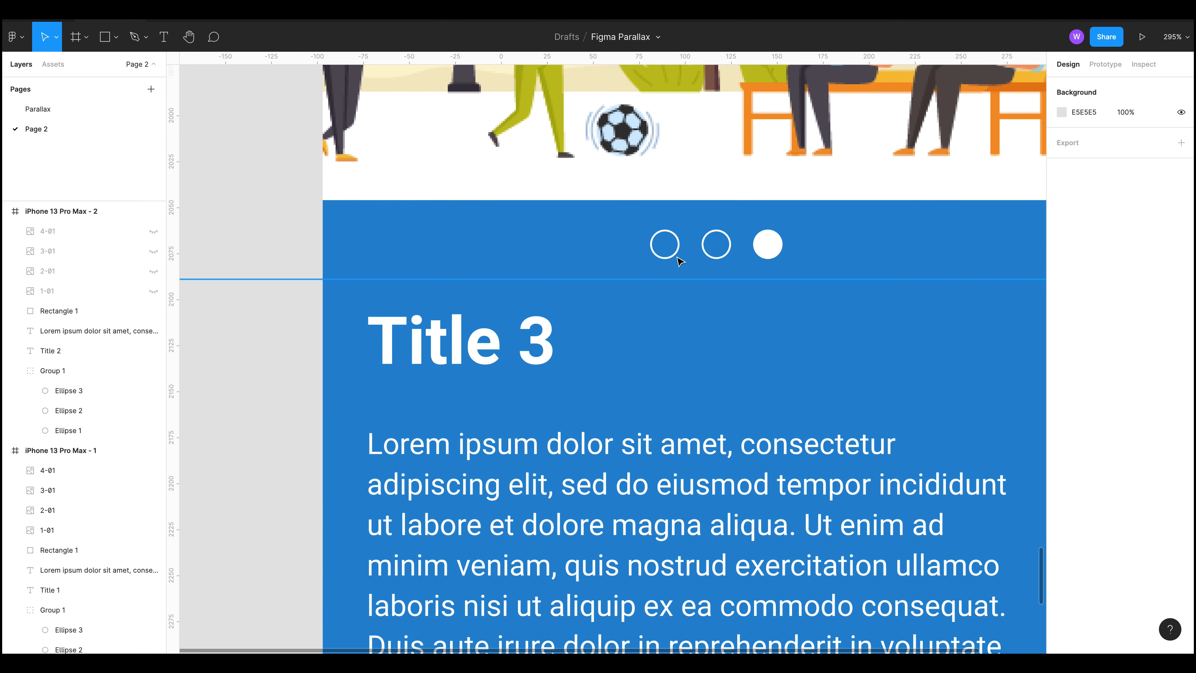
{"action": "scroll", "coordinate": [529, 290], "scroll_direction": "down", "scroll_amount": 8}
{"action": "left_click_drag", "start_coordinate": [550, 336], "coordinate": [630, 653]}
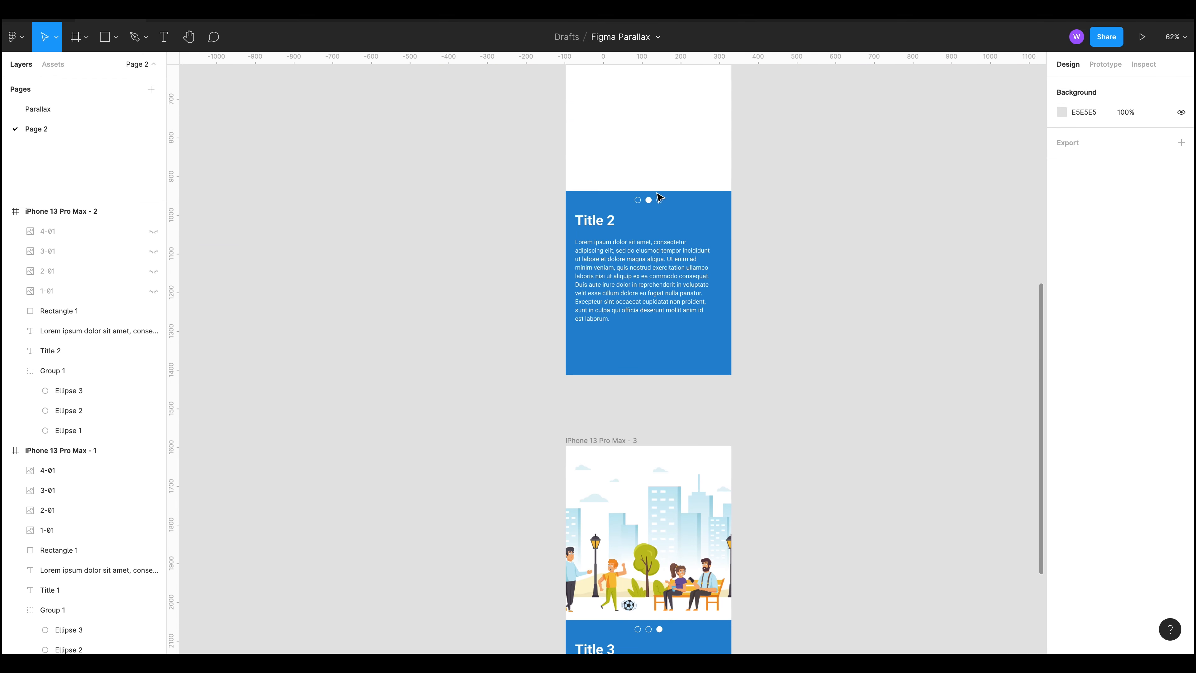
{"action": "left_click", "coordinate": [149, 234]}
{"action": "left_click", "coordinate": [152, 255]}
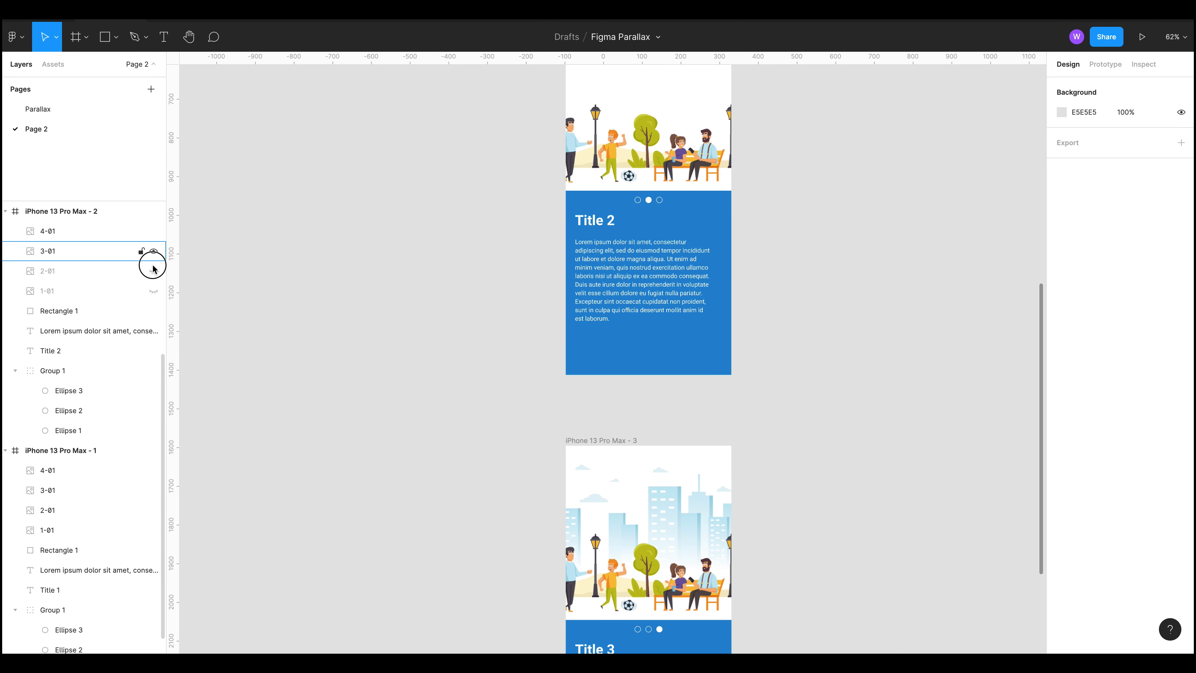
{"action": "left_click", "coordinate": [152, 271]}
{"action": "left_click", "coordinate": [152, 289]}
{"action": "left_click", "coordinate": [152, 288]}
{"action": "left_click", "coordinate": [152, 270]}
{"action": "left_click", "coordinate": [154, 250]}
{"action": "left_click", "coordinate": [152, 231]}
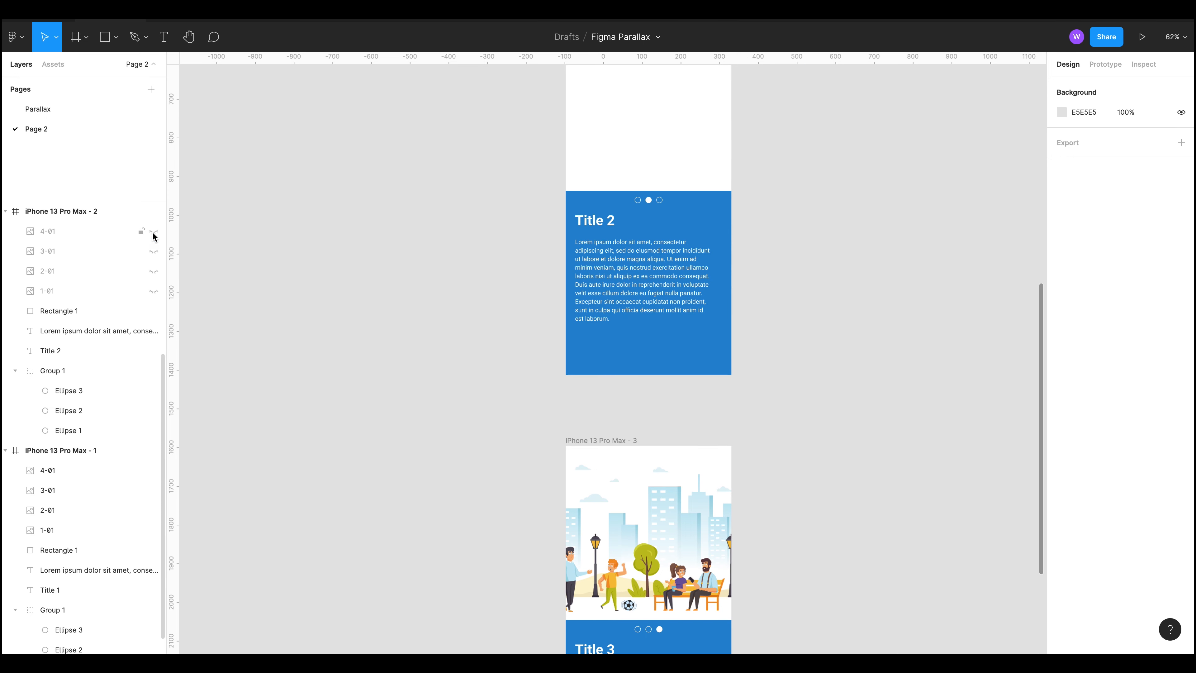
{"action": "scroll", "coordinate": [282, 297], "scroll_direction": "up", "scroll_amount": 5}
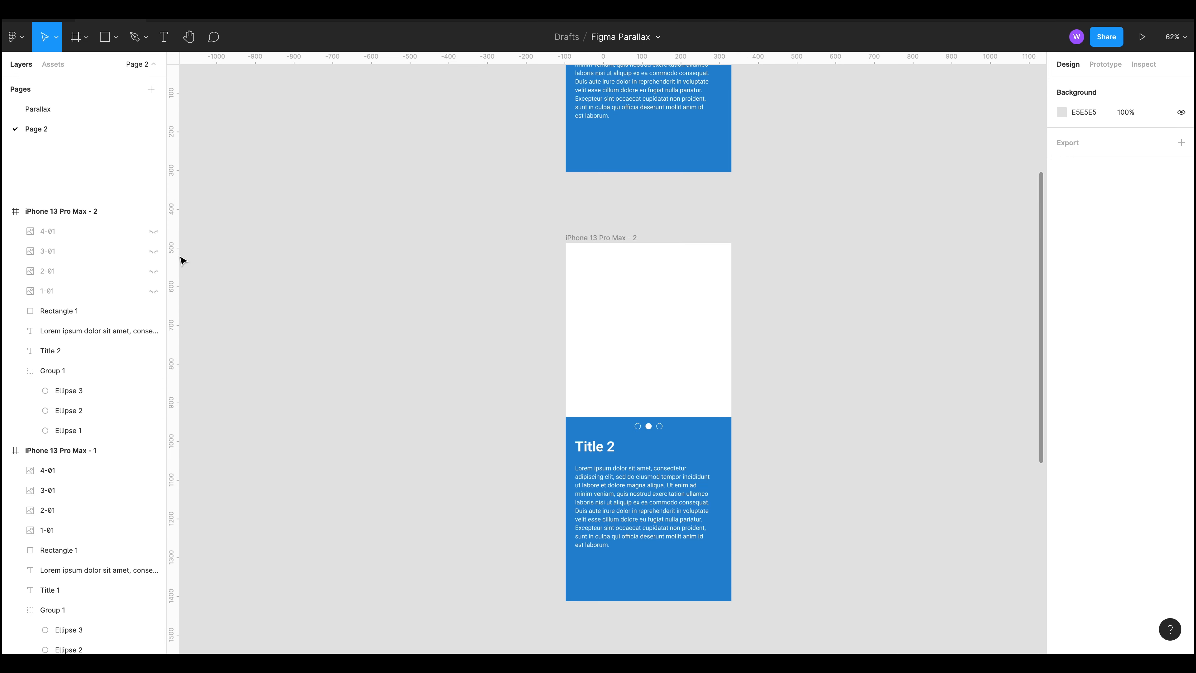
Step: Make the 1-01, 2-01, 3-01 and 4-01 image layers of the iPhone 13 Pro Max - 2 frame visible
{"action": "left_click", "coordinate": [156, 292]}
{"action": "left_click", "coordinate": [154, 272]}
{"action": "left_click", "coordinate": [156, 251]}
{"action": "left_click", "coordinate": [154, 231]}
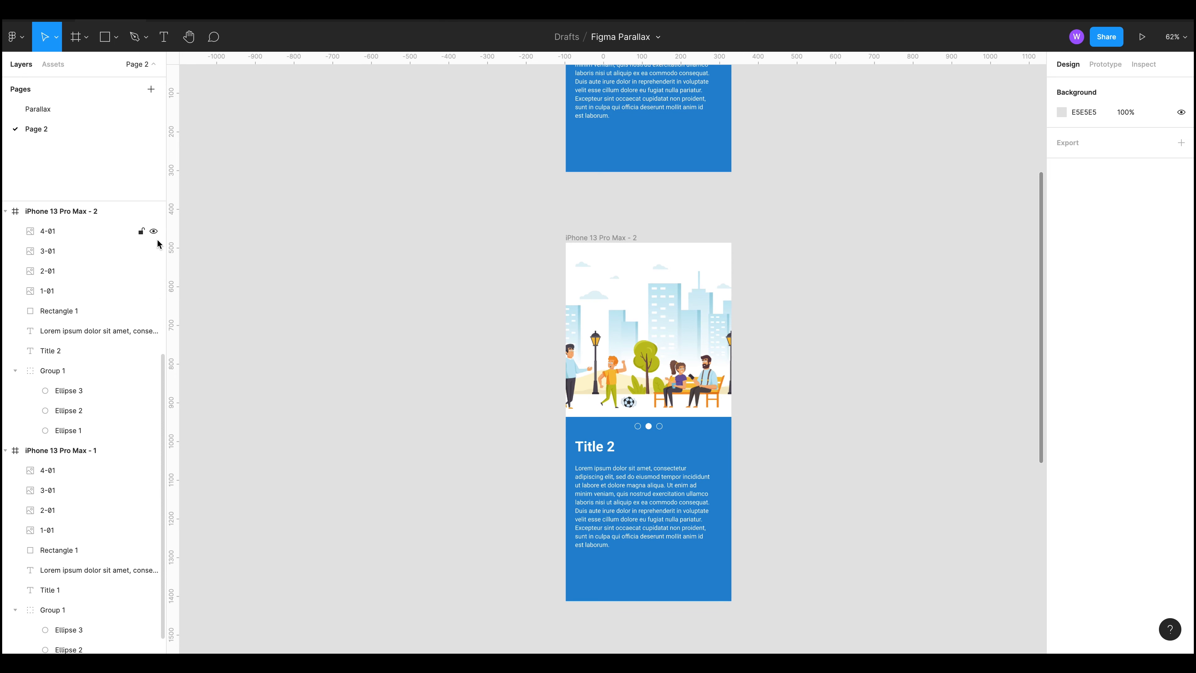
Step: Hide the four image layers 4-01 through 1-01 in the iPhone 13 Pro Max - 3 frame
{"action": "scroll", "coordinate": [336, 454], "scroll_direction": "down", "scroll_amount": 10}
{"action": "left_click", "coordinate": [673, 347]}
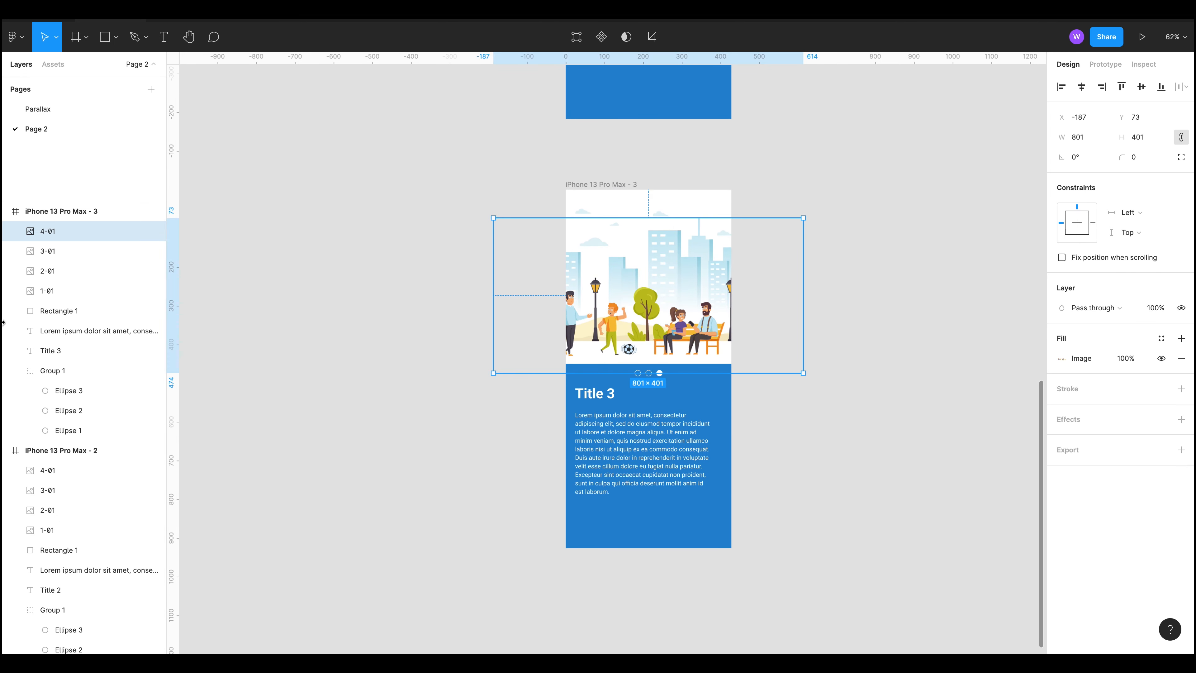
{"action": "left_click_drag", "start_coordinate": [150, 234], "coordinate": [150, 294]}
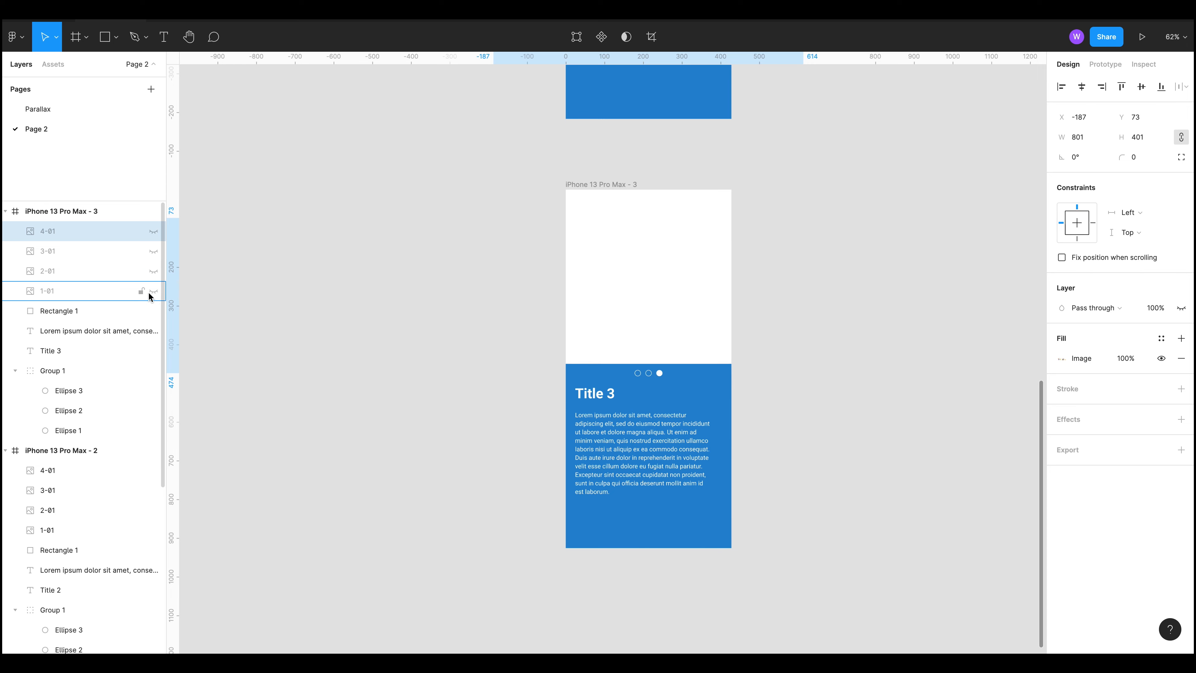
Step: Swap the positions of the first and third pagination dots above Title 3
{"action": "scroll", "coordinate": [742, 484], "scroll_direction": "up", "scroll_amount": 5}
{"action": "left_click", "coordinate": [852, 271]}
{"action": "left_click_drag", "start_coordinate": [740, 234], "coordinate": [846, 395]}
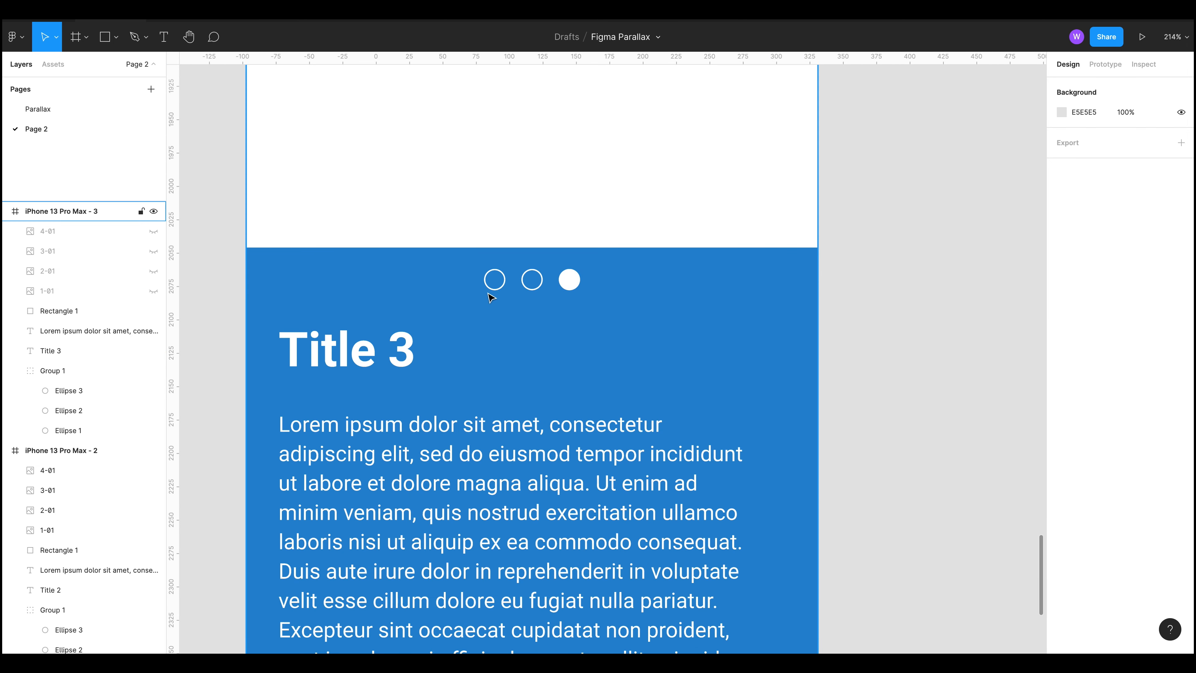
{"action": "left_click", "coordinate": [501, 285], "text": "super"}
{"action": "left_click", "coordinate": [571, 287], "text": "shift"}
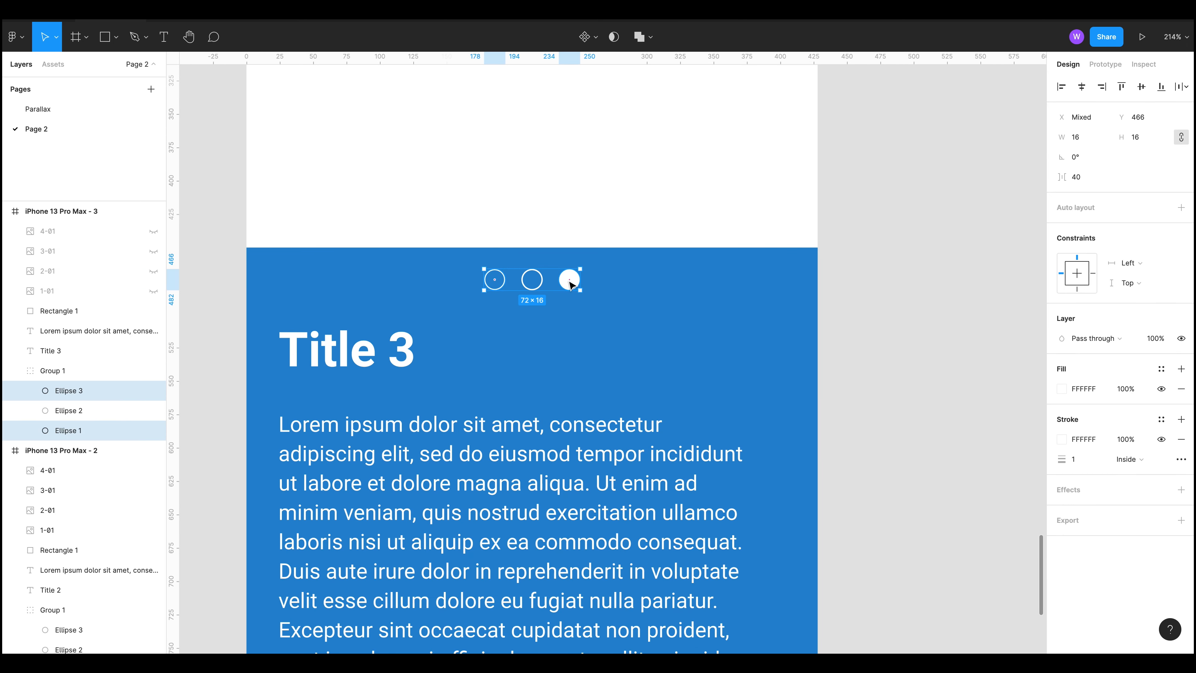
{"action": "scroll", "coordinate": [569, 281], "scroll_direction": "up", "scroll_amount": 5}
{"action": "left_click_drag", "start_coordinate": [566, 282], "coordinate": [318, 289]}
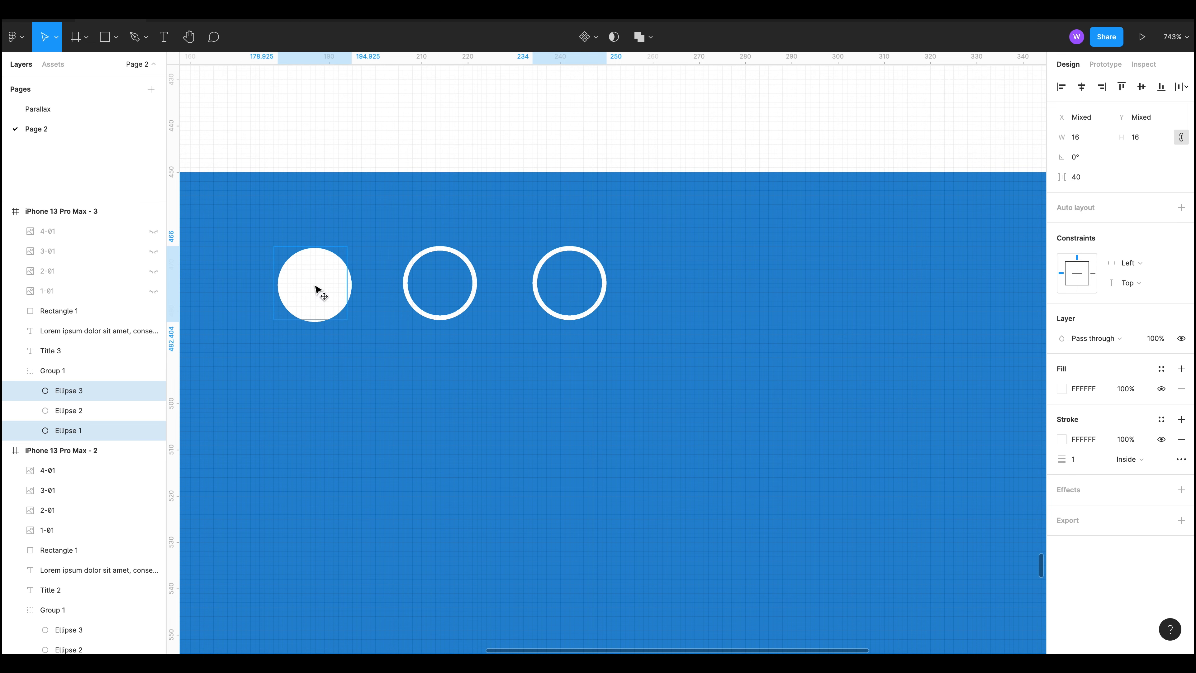
{"action": "left_click", "coordinate": [620, 468]}
Step: Remove the fill from Ellipse 1 above Title 3 and give it a white FFFFFF stroke
{"action": "left_click", "coordinate": [316, 279]}
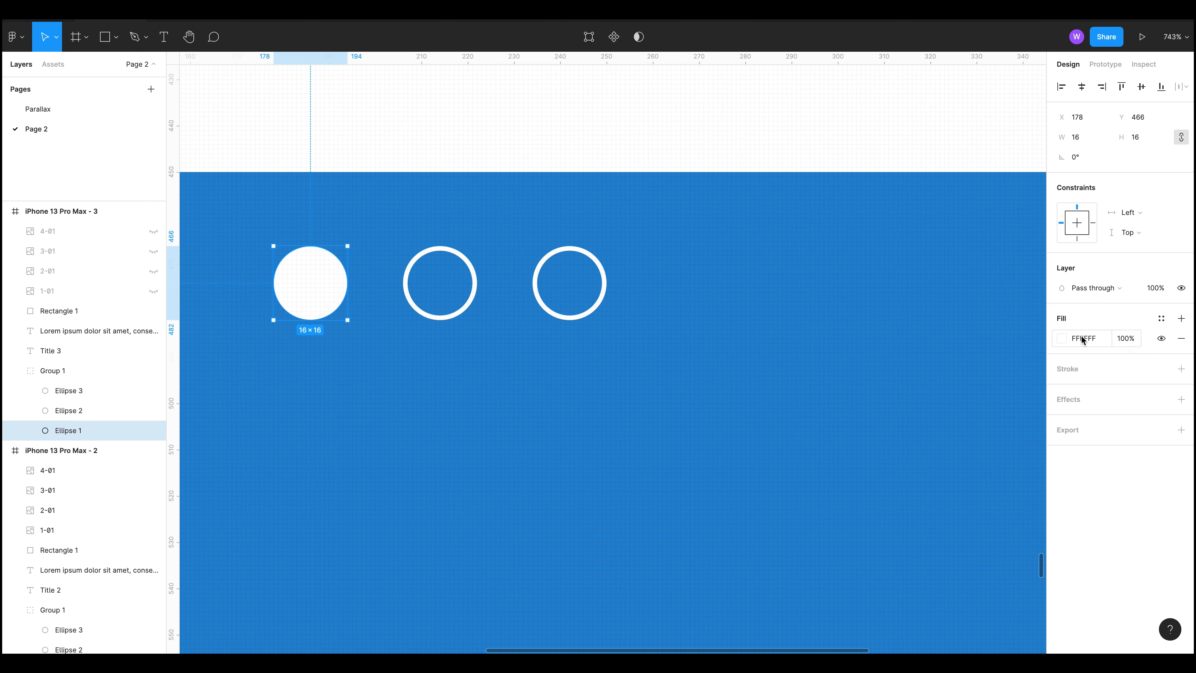
{"action": "left_click", "coordinate": [1181, 338]}
{"action": "left_click", "coordinate": [1181, 348]}
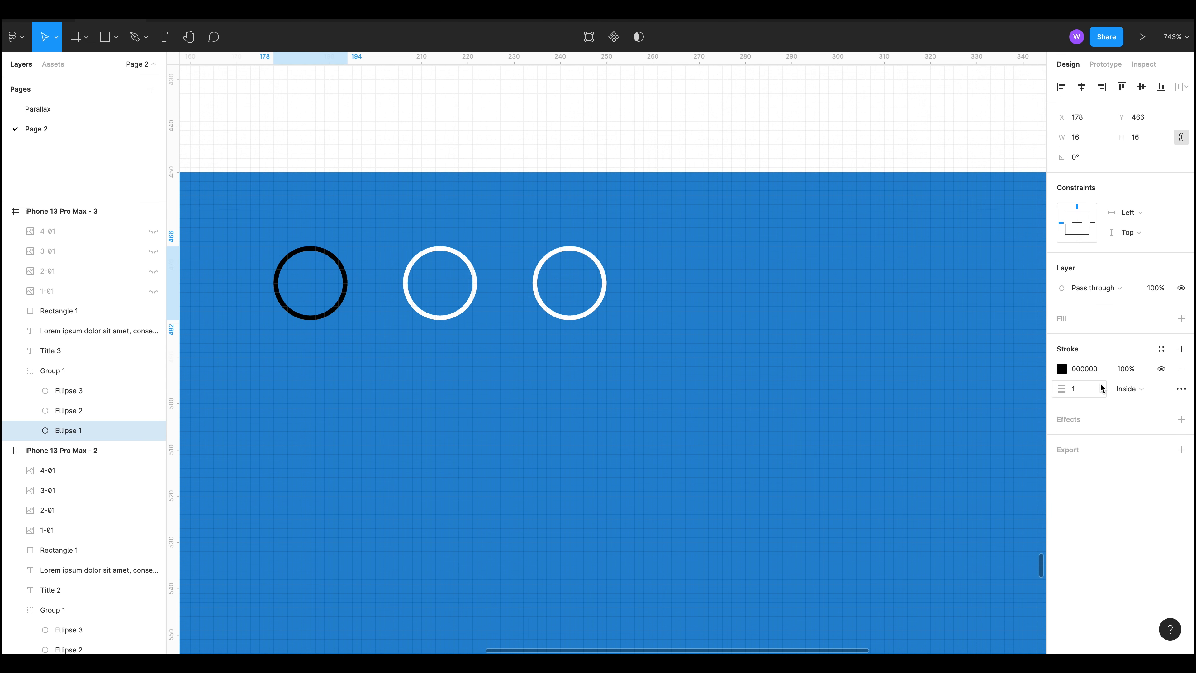
{"action": "left_click", "coordinate": [1084, 369]}
{"action": "type", "text": "fff"}
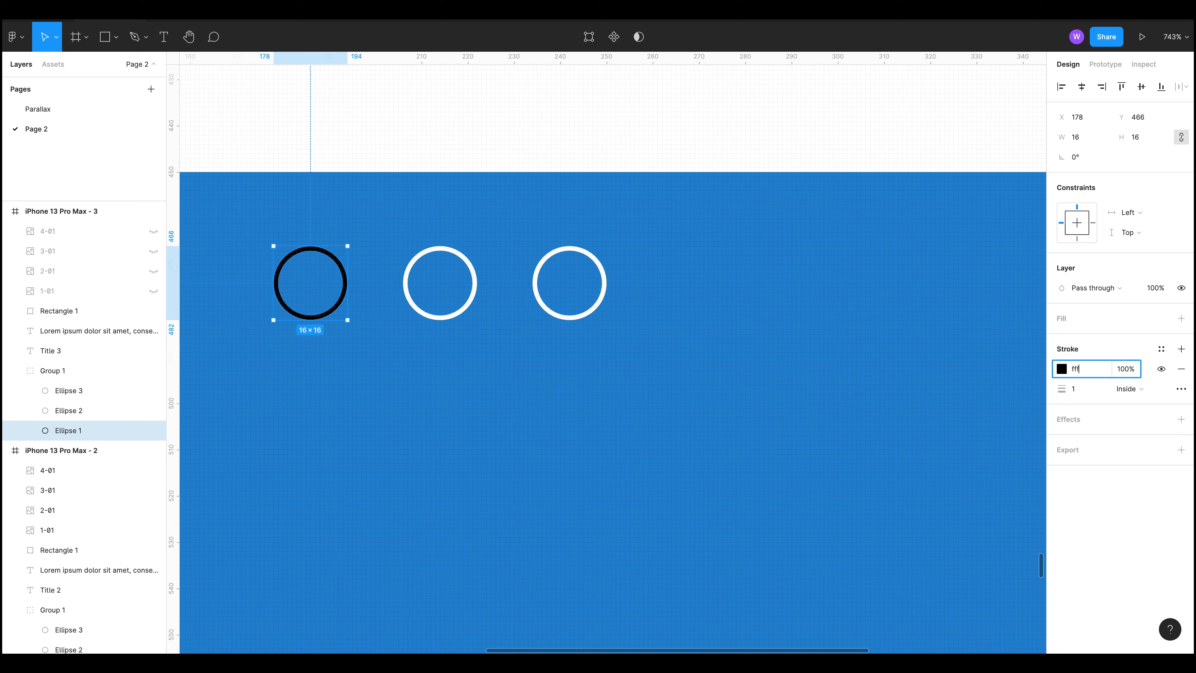
{"action": "key", "text": "Return"}
Step: Remove the stroke from Ellipse 3 above Title 3 and give it a solid white FFFFFF fill
{"action": "left_click", "coordinate": [569, 316]}
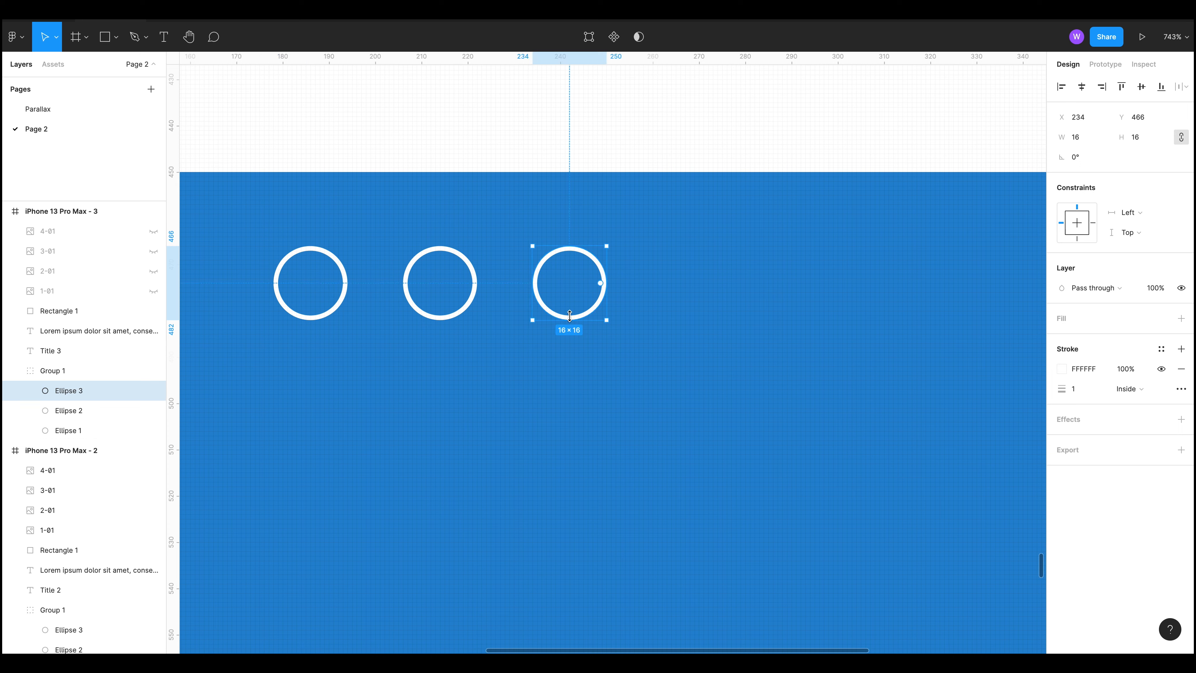
{"action": "left_click", "coordinate": [1181, 368]}
{"action": "left_click", "coordinate": [1180, 318]}
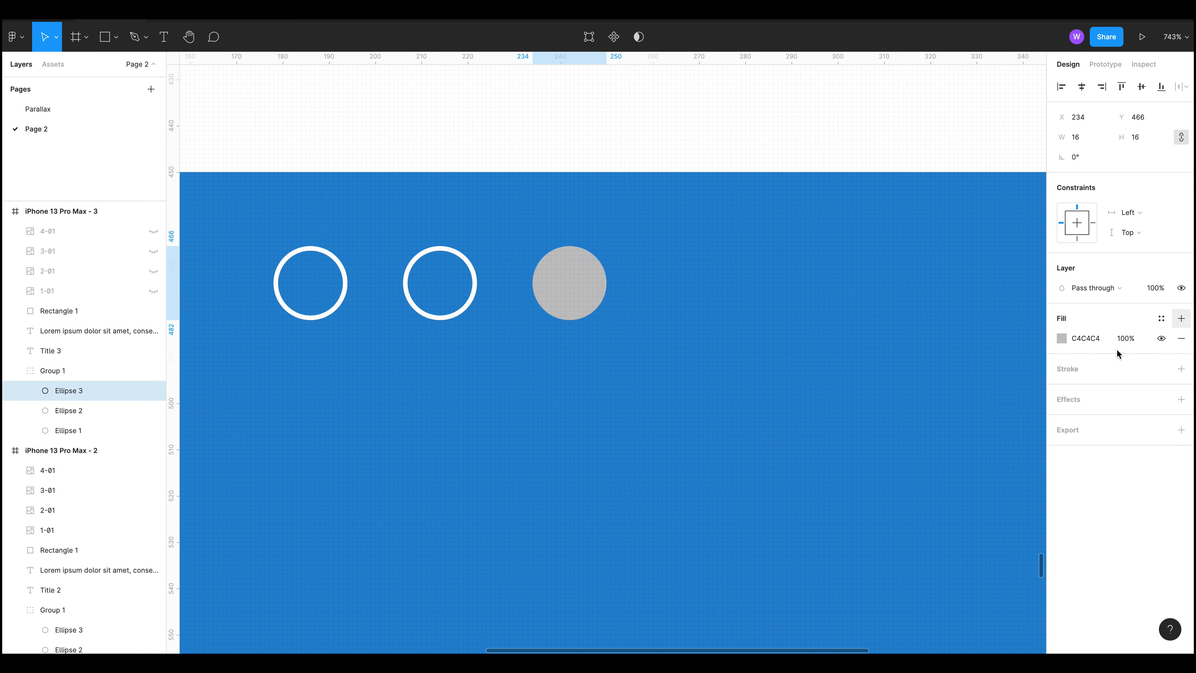
{"action": "left_click", "coordinate": [1091, 343]}
{"action": "type", "text": "fff"}
{"action": "key", "text": "Return"}
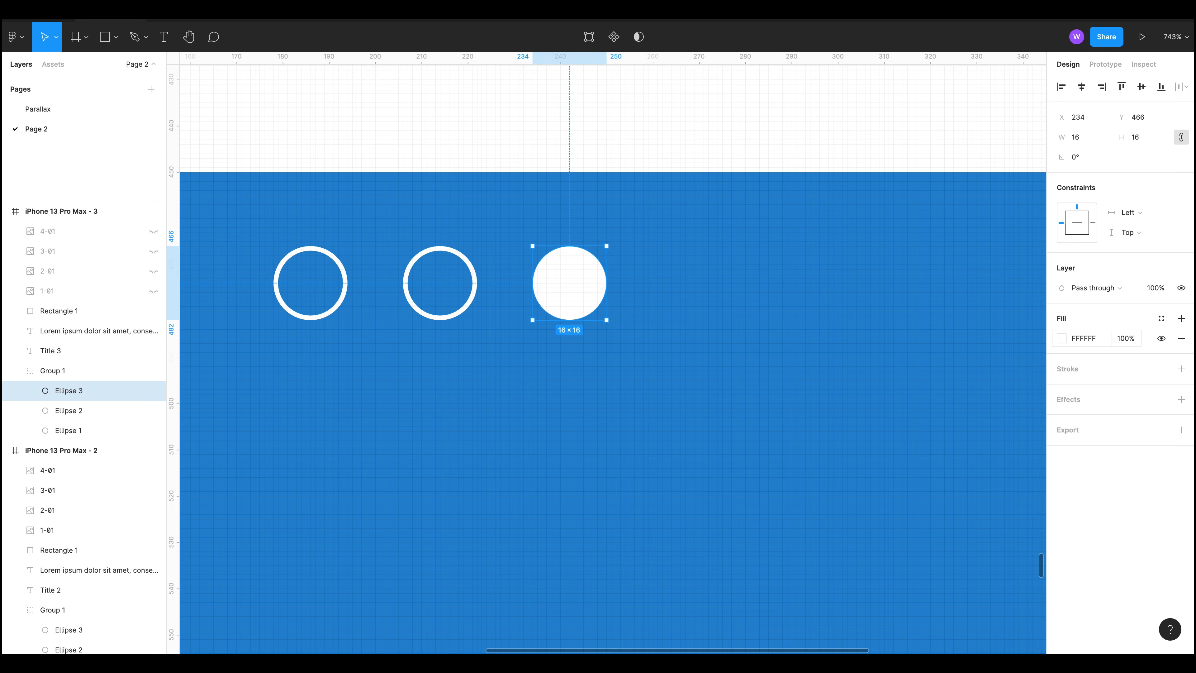
{"action": "scroll", "coordinate": [528, 186], "scroll_direction": "down", "scroll_amount": 10}
{"action": "left_click", "coordinate": [291, 212]}
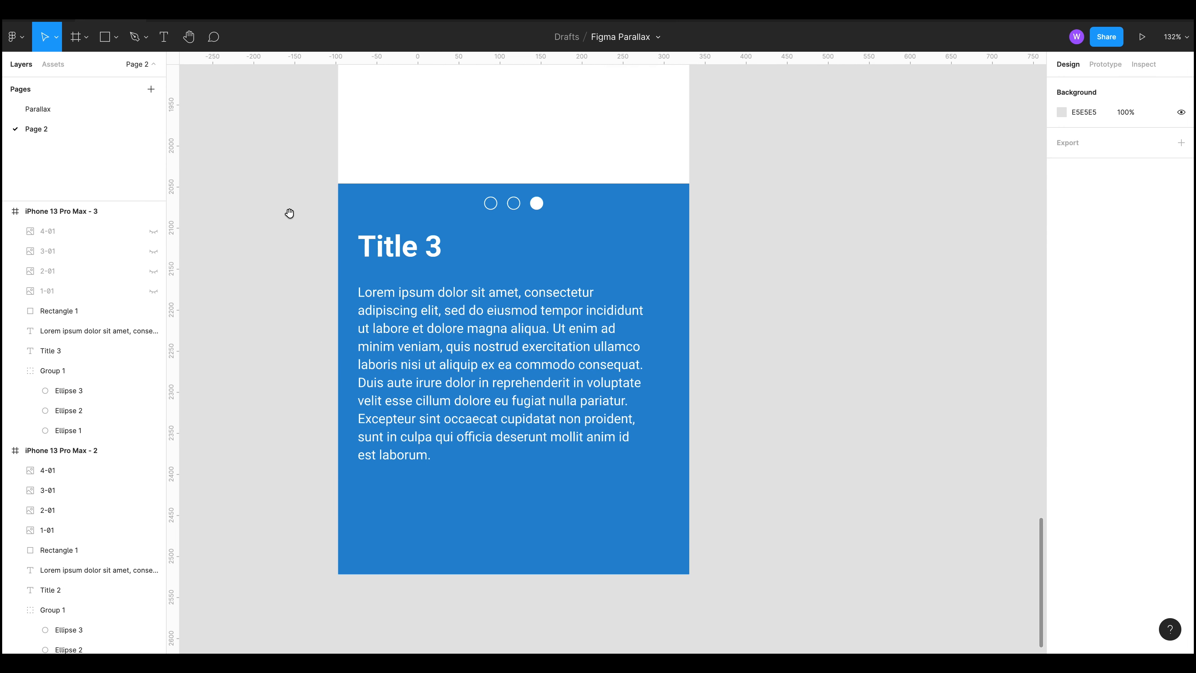
Step: Play the Flow 1 prototype from the iPhone 13 Pro Max - 1 frame and test tapping and swiping between its screens
{"action": "left_click_drag", "start_coordinate": [272, 101], "coordinate": [326, 469]}
{"action": "scroll", "coordinate": [325, 469], "scroll_direction": "up", "scroll_amount": 20}
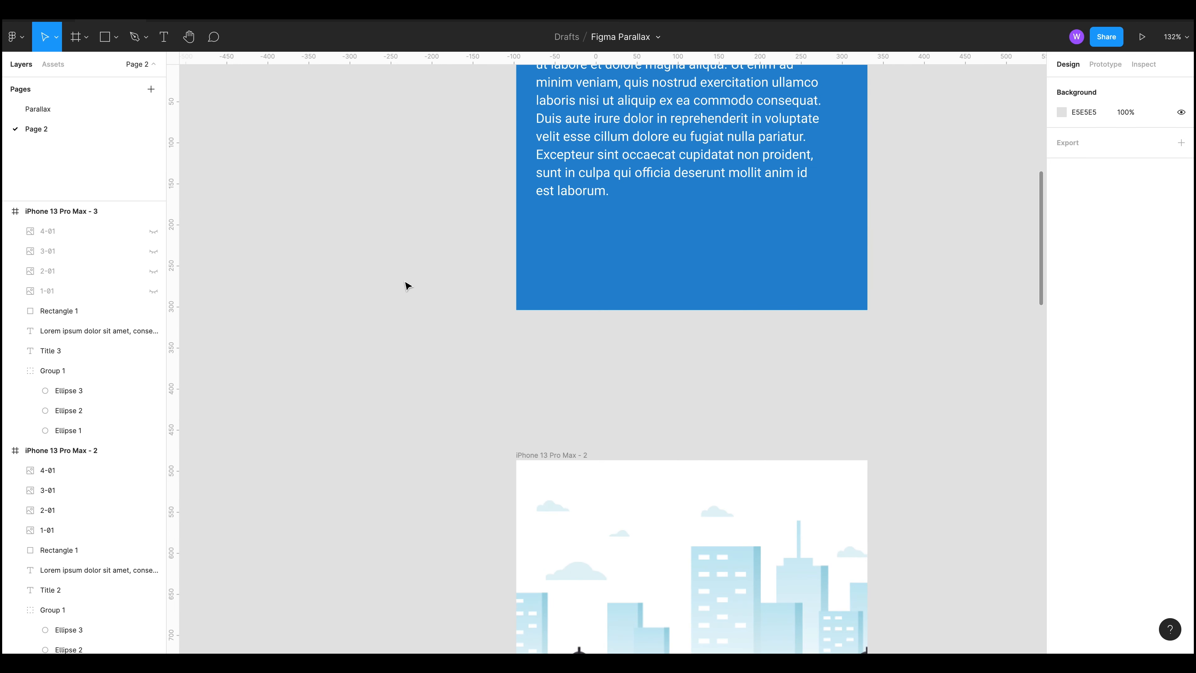
{"action": "scroll", "coordinate": [399, 314], "scroll_direction": "up", "scroll_amount": 10}
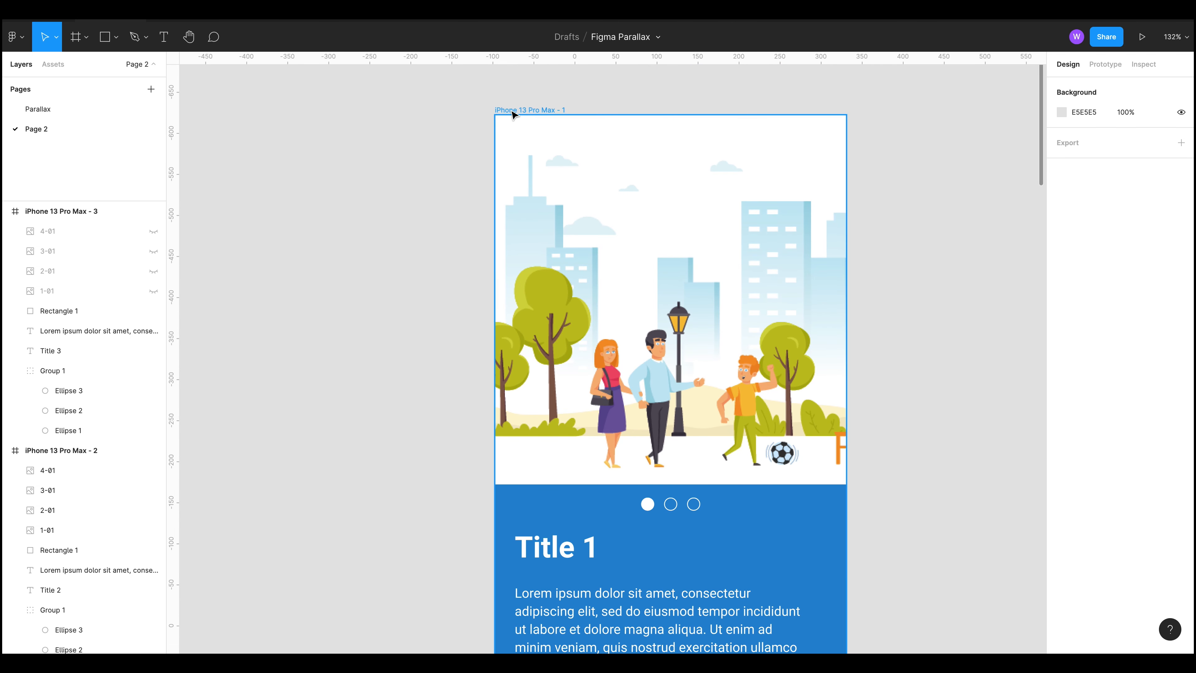
{"action": "left_click", "coordinate": [513, 112]}
{"action": "left_click", "coordinate": [1105, 64]}
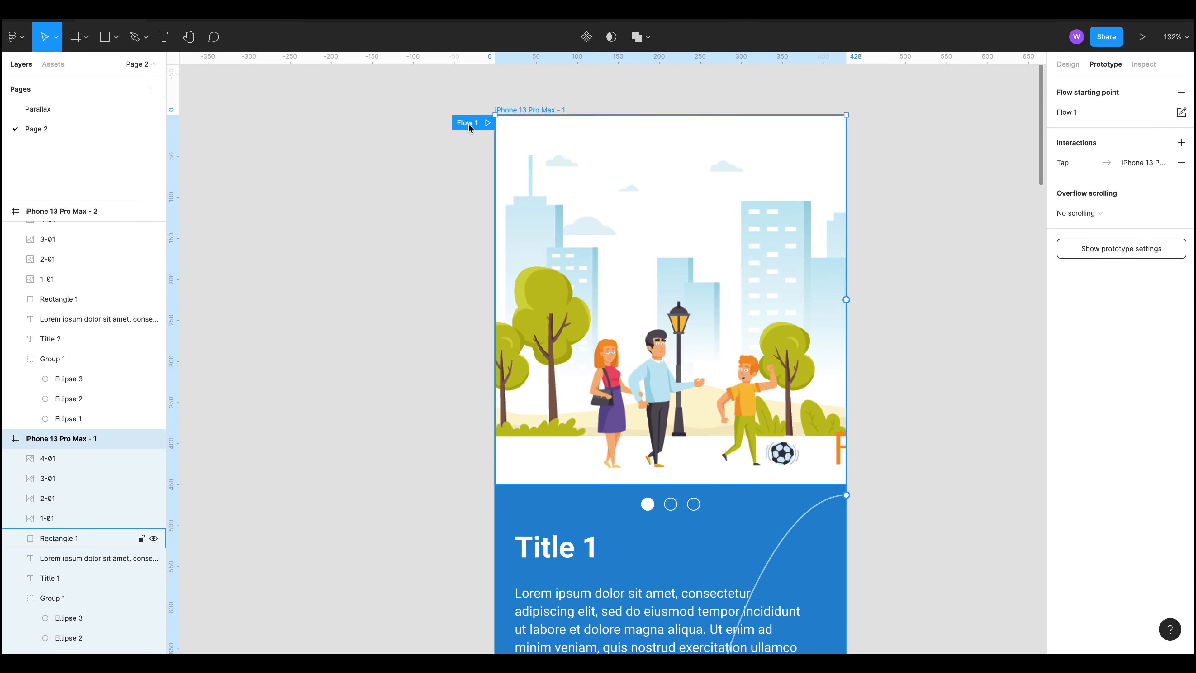
{"action": "left_click", "coordinate": [491, 125]}
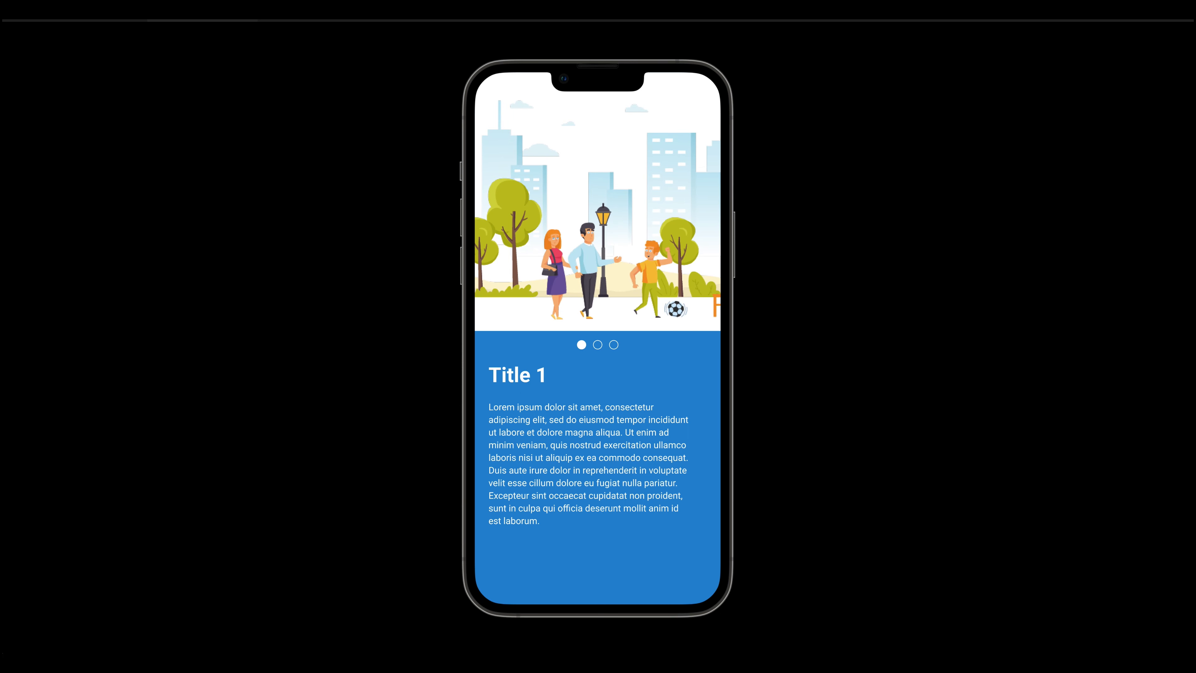
{"action": "left_click", "coordinate": [628, 254]}
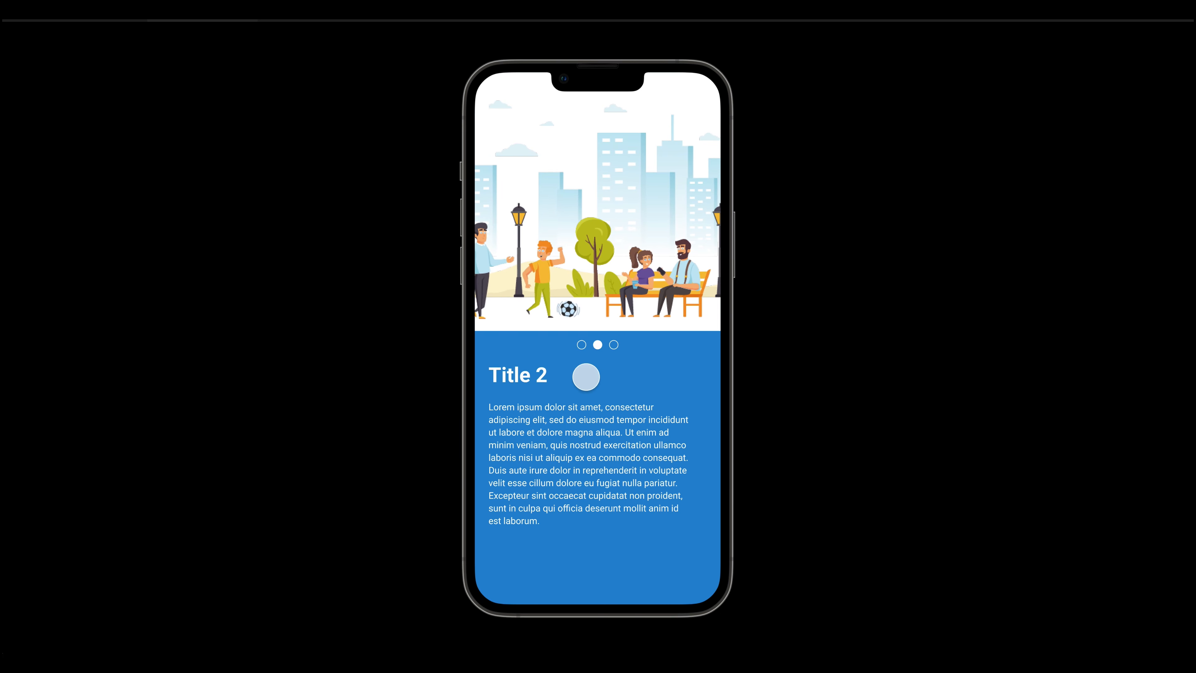
{"action": "left_click_drag", "start_coordinate": [580, 325], "coordinate": [860, 390]}
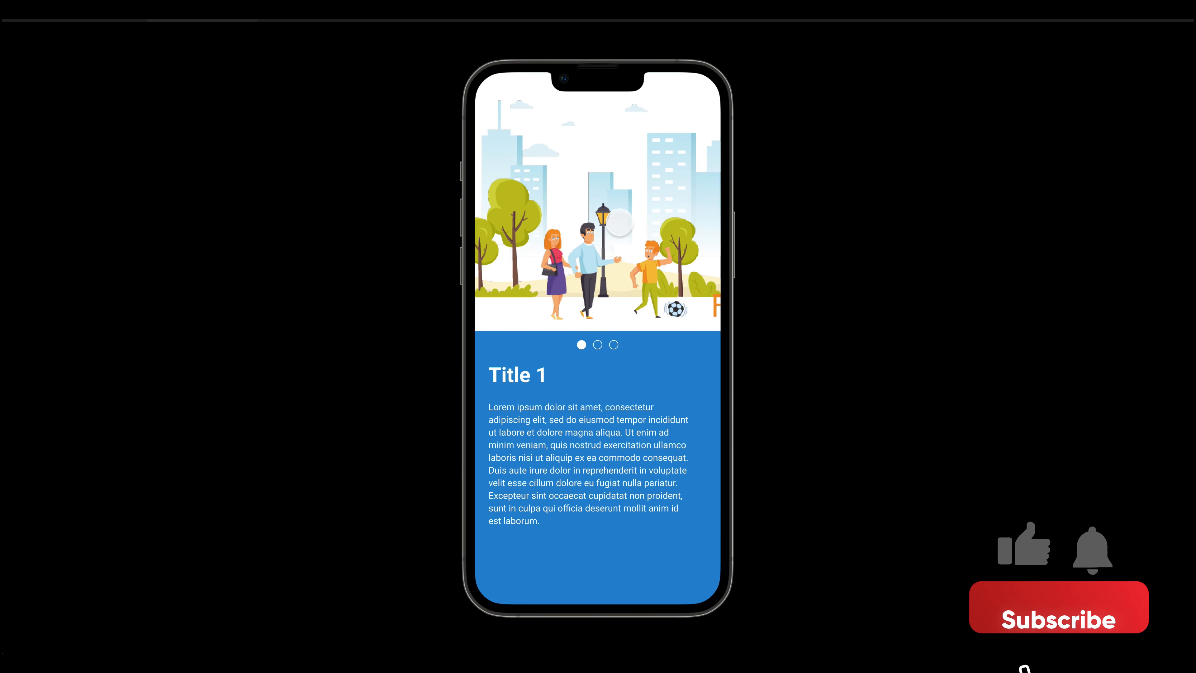
{"action": "left_click_drag", "start_coordinate": [654, 273], "coordinate": [769, 305]}
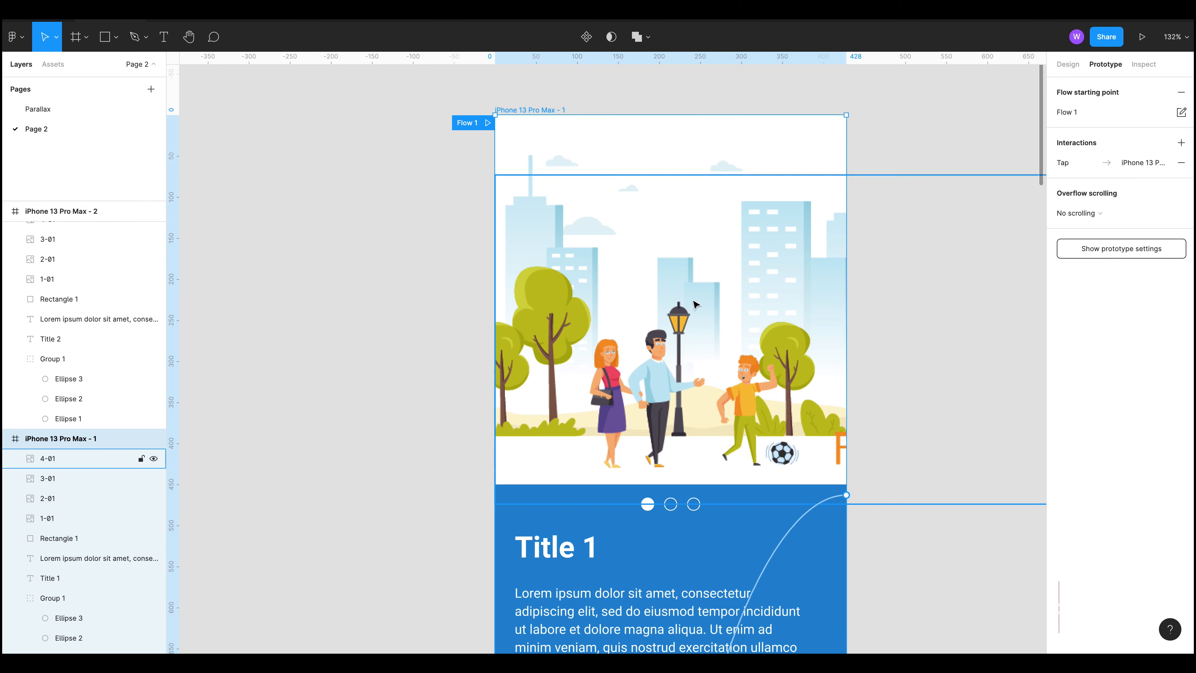
Step: Change the trigger of the iPhone 13 Pro Max - 1 frame's navigation interaction to On drag
{"action": "scroll", "coordinate": [774, 465], "scroll_direction": "down", "scroll_amount": 5}
{"action": "left_click", "coordinate": [866, 546]}
{"action": "left_click_drag", "start_coordinate": [844, 529], "coordinate": [761, 303]}
{"action": "left_click", "coordinate": [671, 328]}
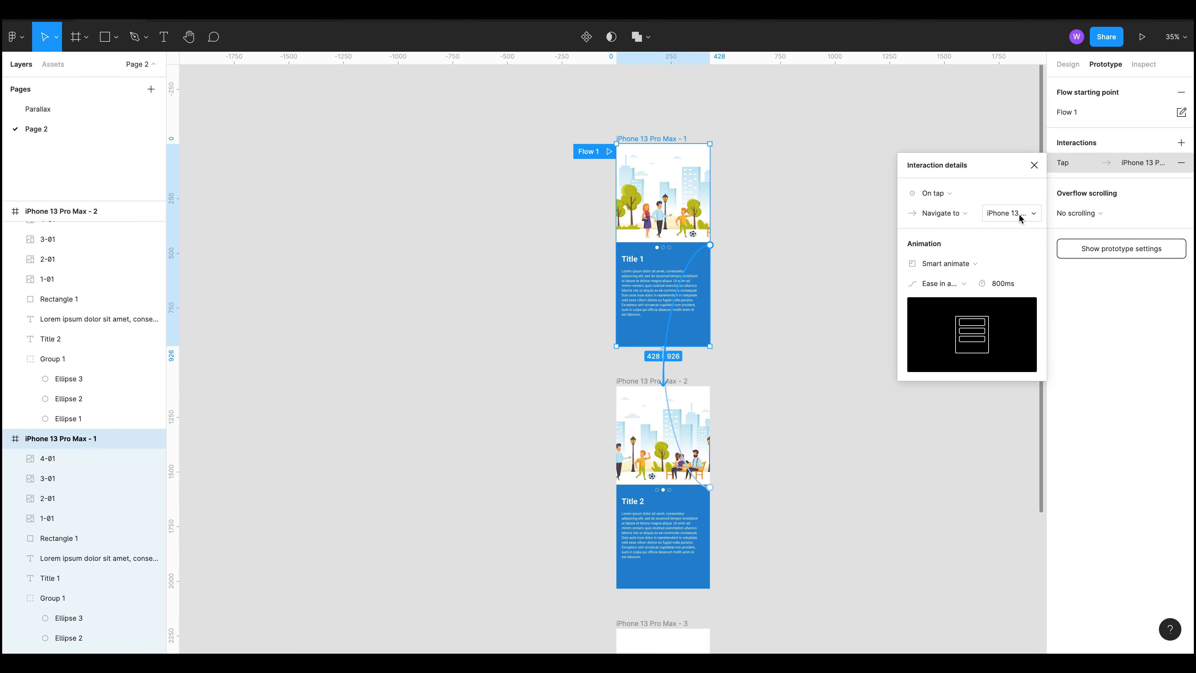
{"action": "left_click", "coordinate": [928, 189]}
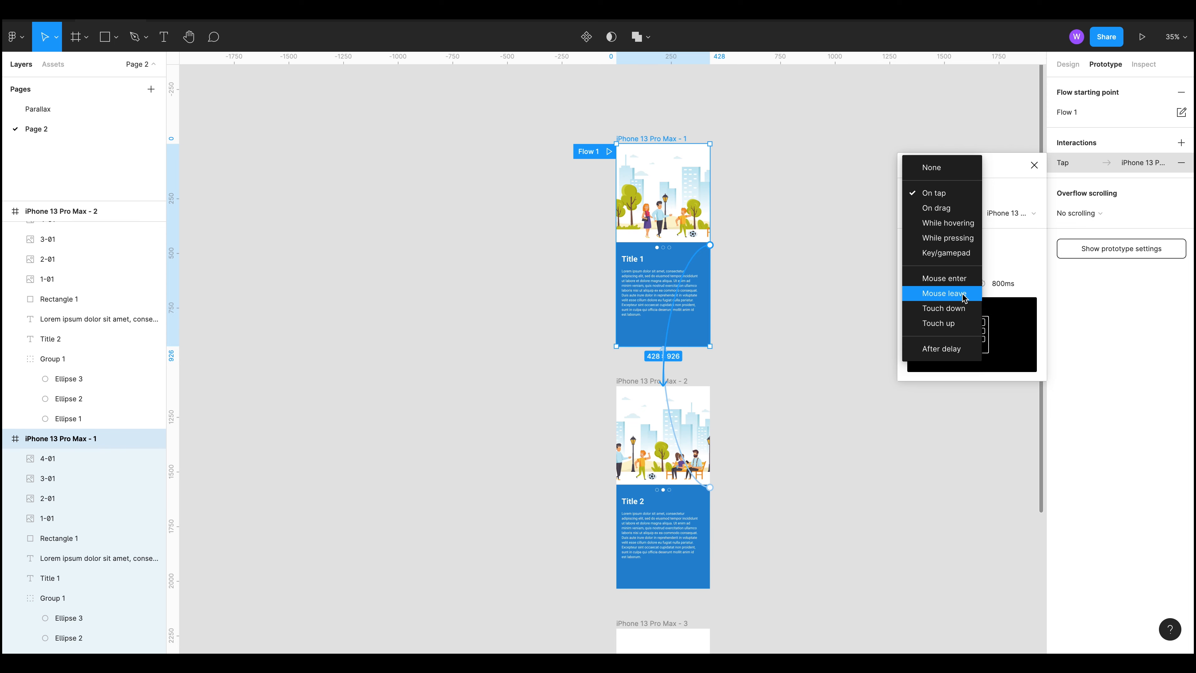
{"action": "left_click", "coordinate": [958, 213]}
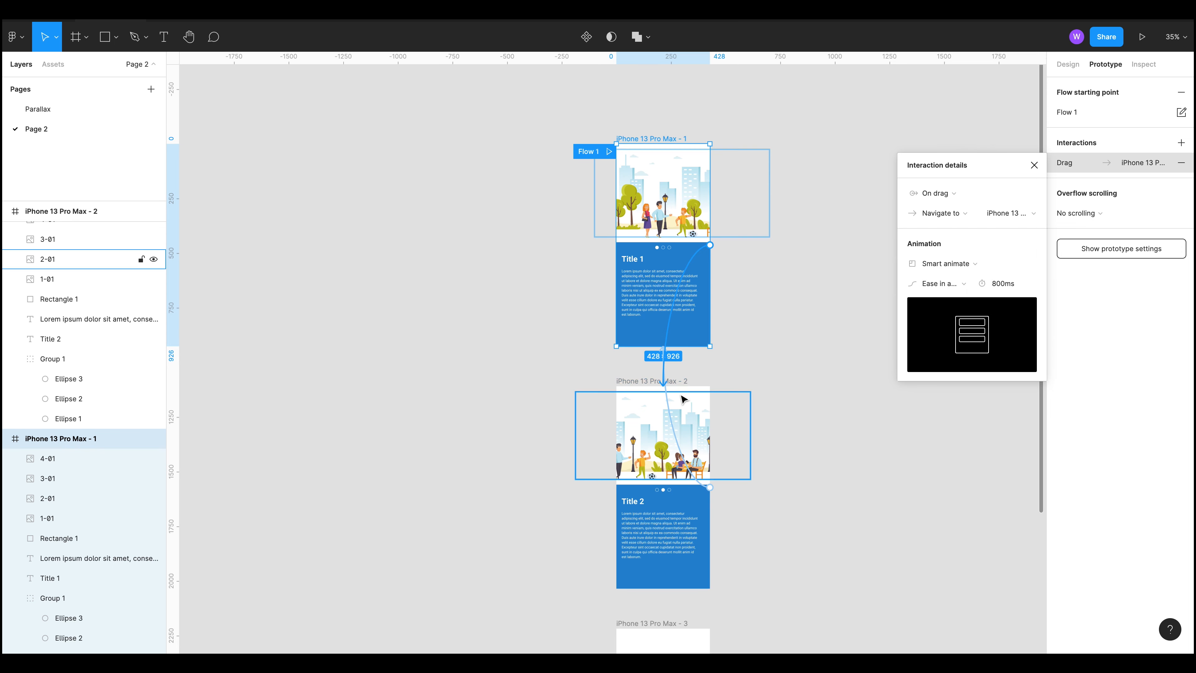
Step: Change the trigger of the iPhone 13 Pro Max - 2 frame's navigation interaction to On drag
{"action": "left_click", "coordinate": [670, 412]}
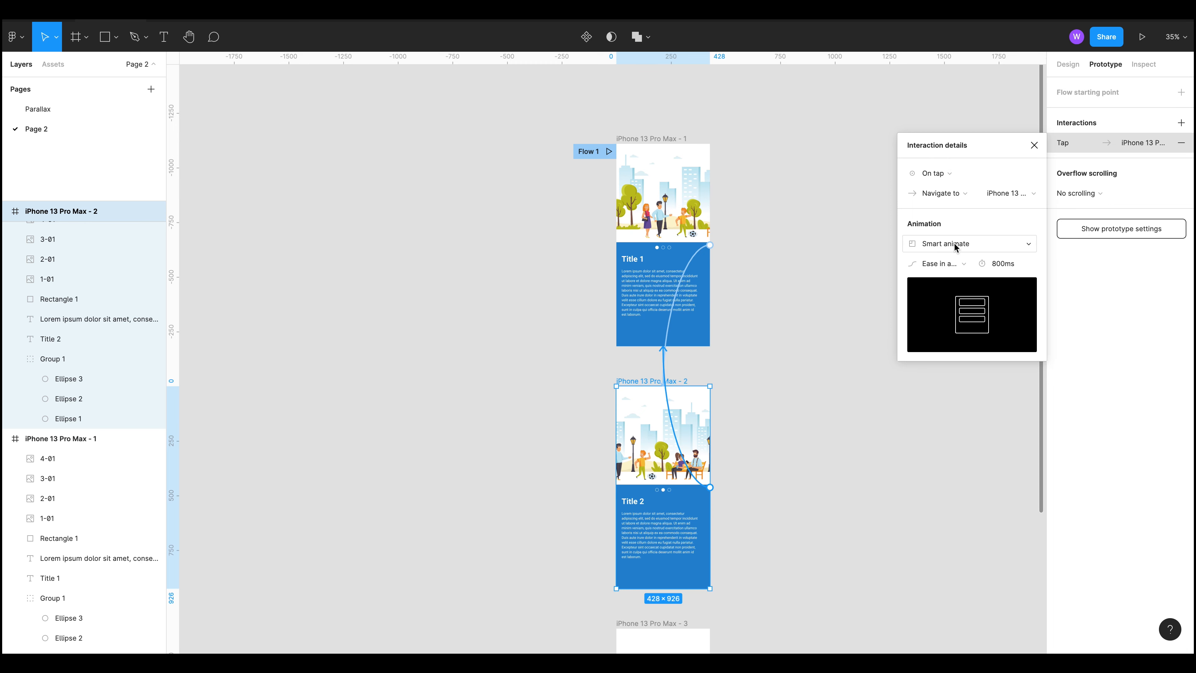
{"action": "left_click", "coordinate": [935, 173]}
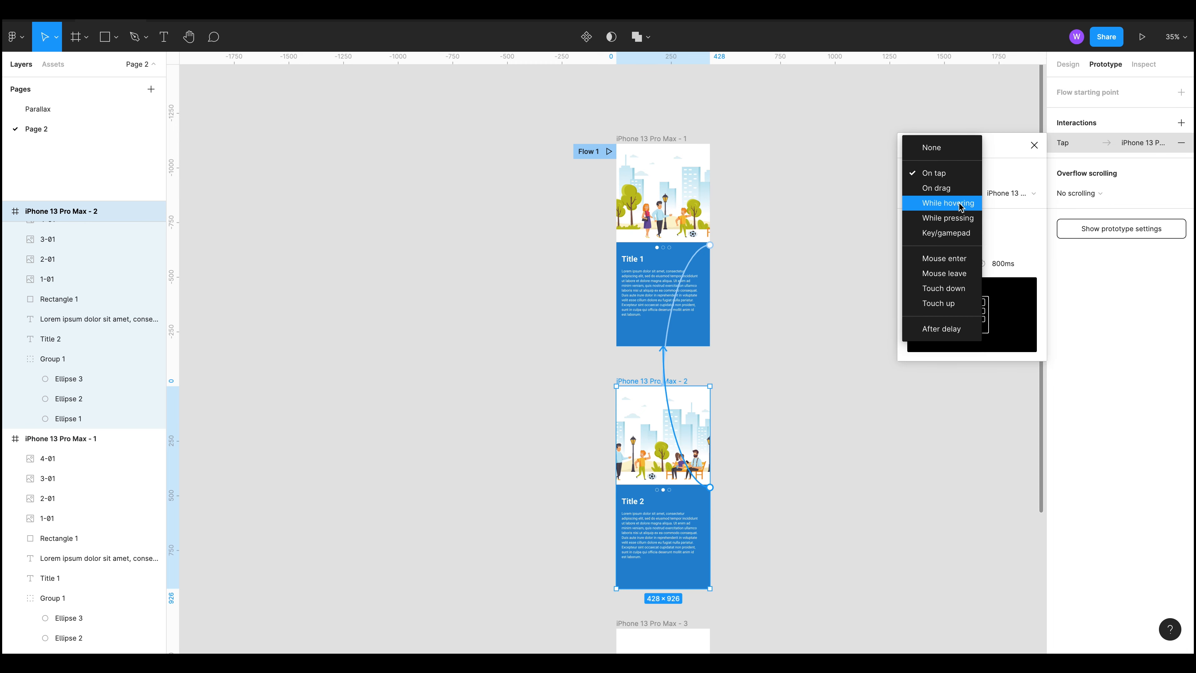
{"action": "left_click", "coordinate": [957, 193]}
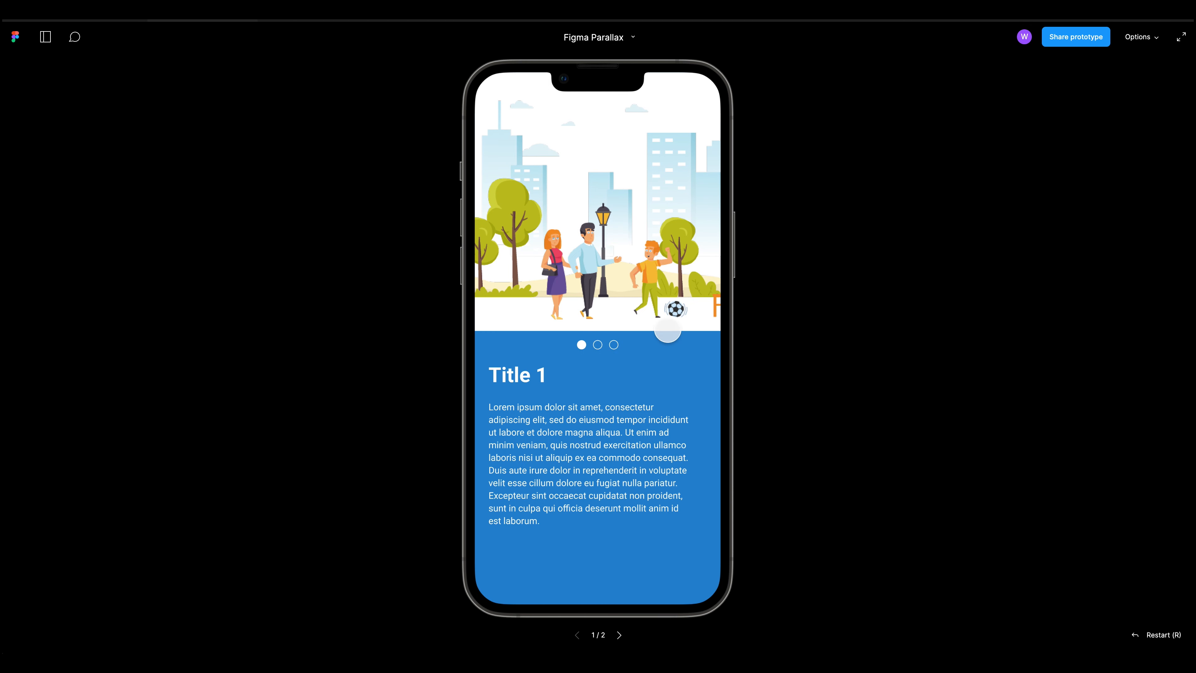
Step: Test swiping back and forth between the Title 1 and Title 2 screens in the prototype preview, then return to the editor
{"action": "left_click_drag", "start_coordinate": [673, 286], "coordinate": [331, 296]}
{"action": "left_click_drag", "start_coordinate": [536, 254], "coordinate": [908, 243]}
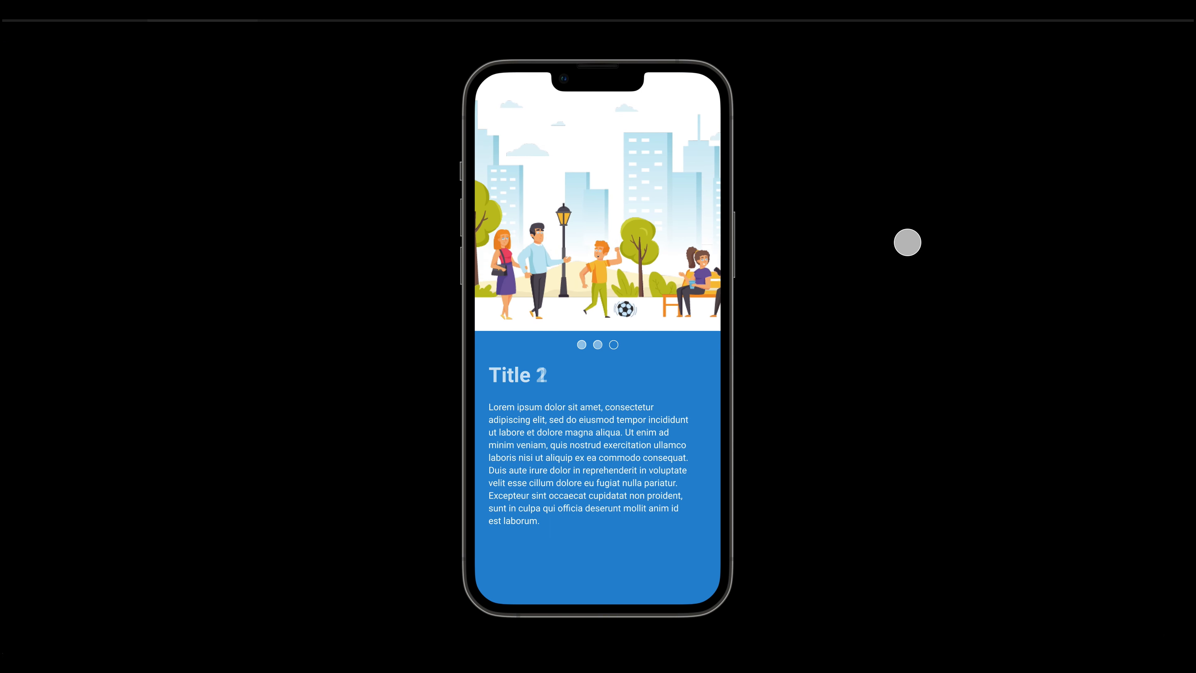
{"action": "left_click_drag", "start_coordinate": [661, 230], "coordinate": [817, 248]}
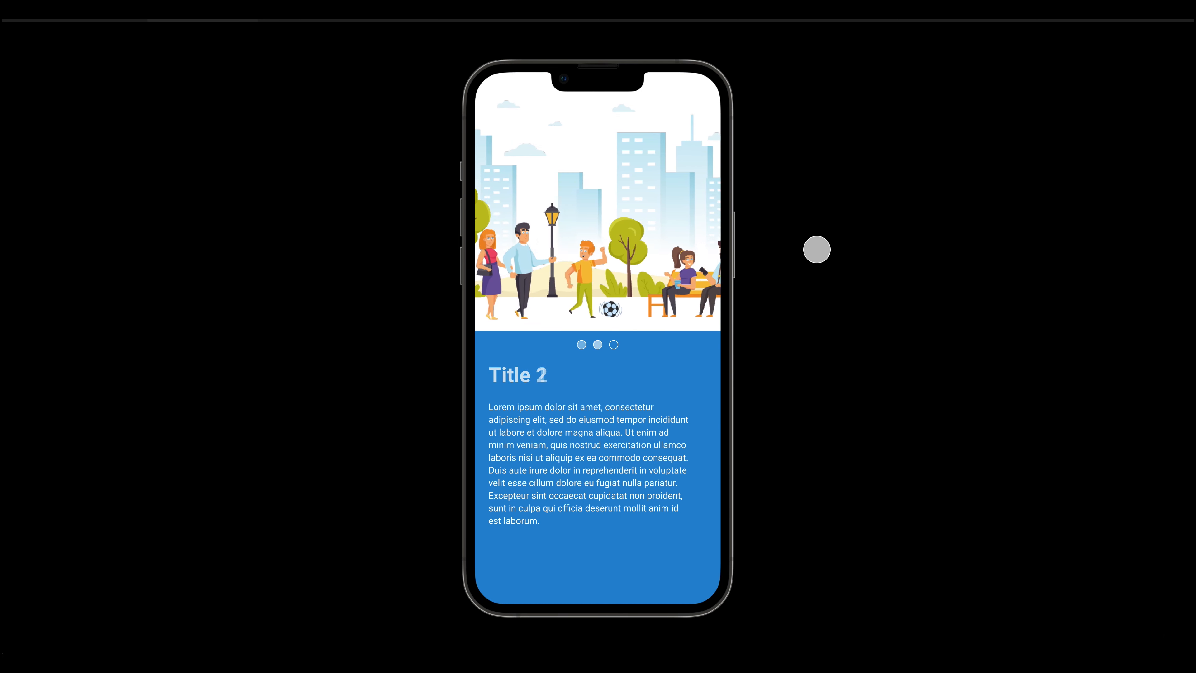
{"action": "left_click_drag", "start_coordinate": [685, 268], "coordinate": [373, 288]}
{"action": "left_click_drag", "start_coordinate": [579, 265], "coordinate": [988, 286]}
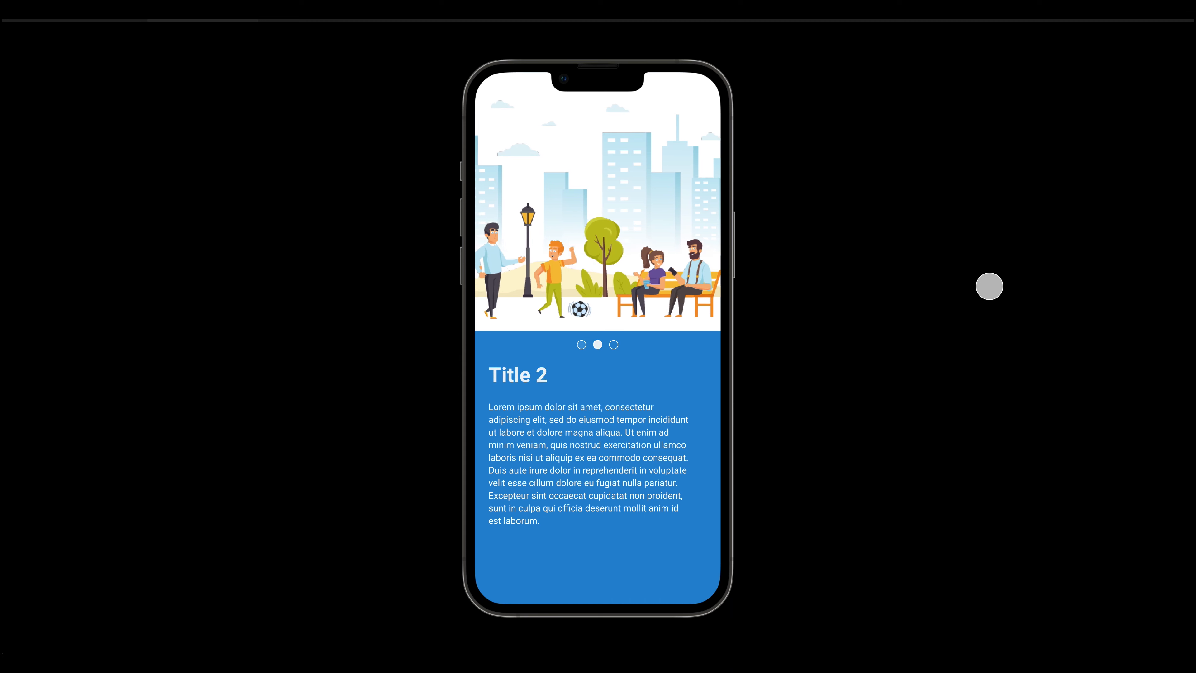
{"action": "left_click_drag", "start_coordinate": [612, 248], "coordinate": [367, 259]}
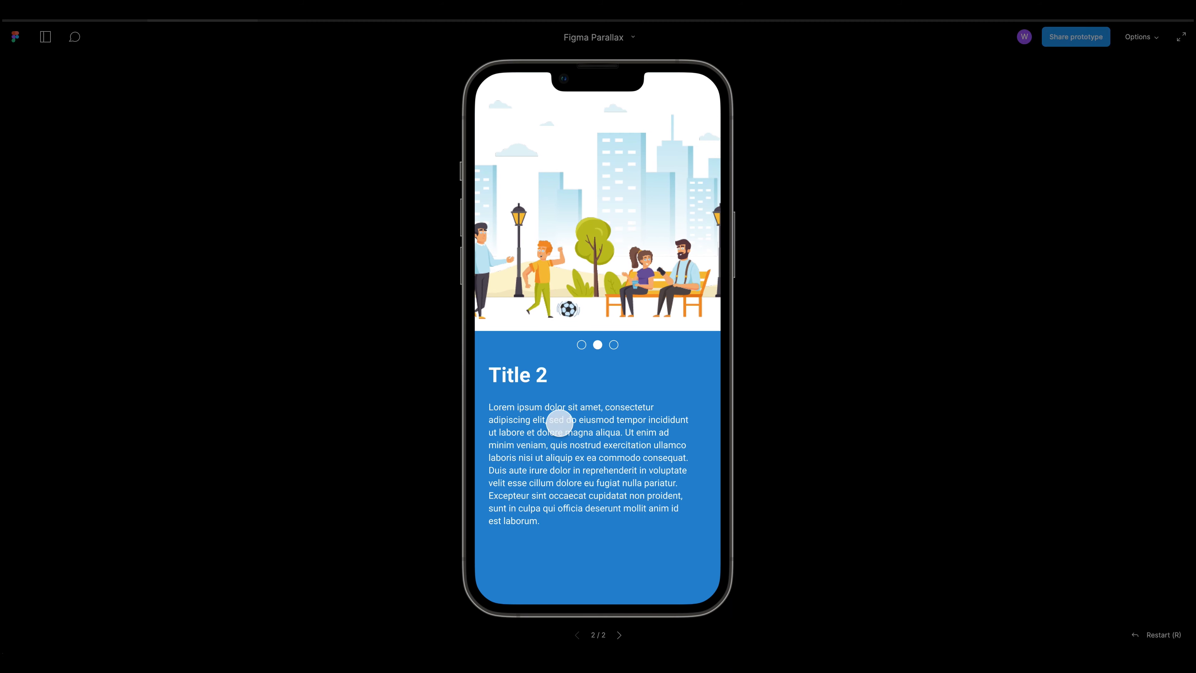
{"action": "left_click_drag", "start_coordinate": [599, 185], "coordinate": [798, 221]}
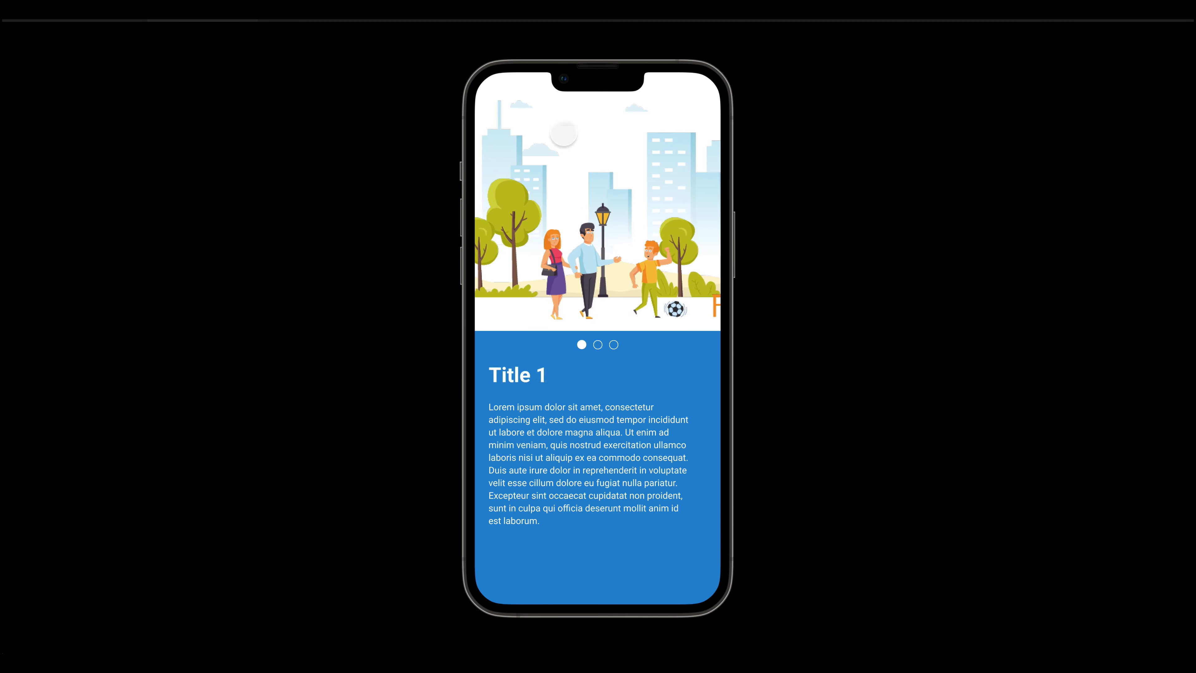
{"action": "left_click", "coordinate": [86, 16]}
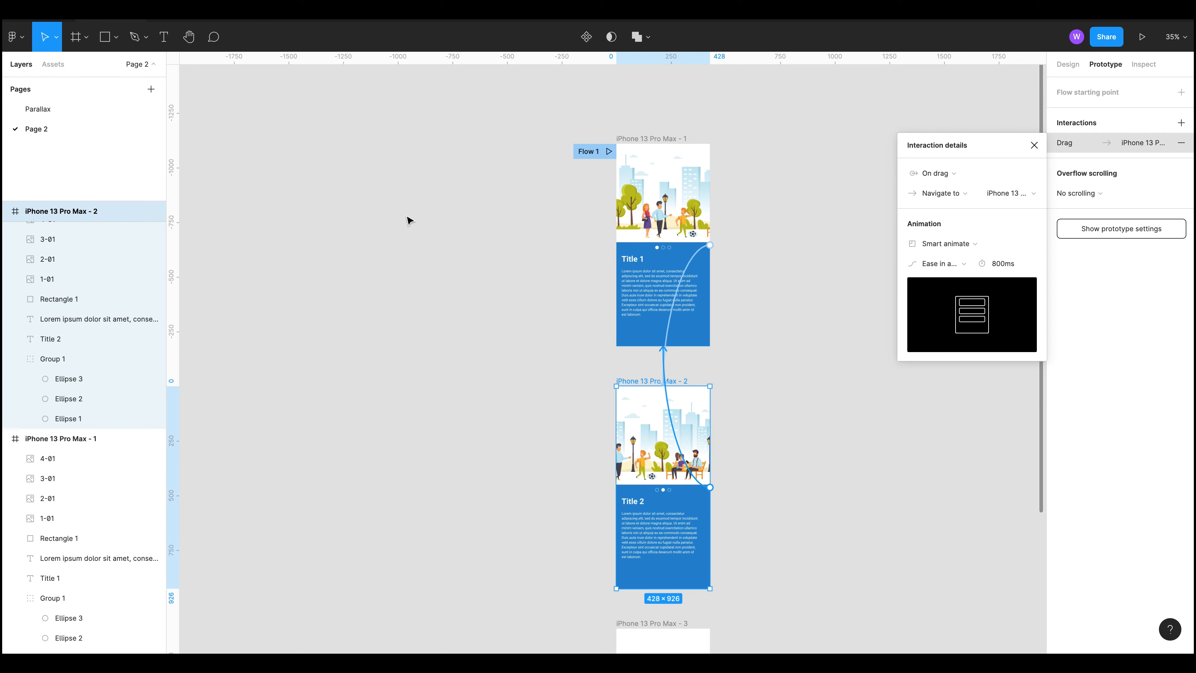
{"action": "left_click", "coordinate": [803, 526]}
{"action": "scroll", "coordinate": [729, 275], "scroll_direction": "down", "scroll_amount": 5}
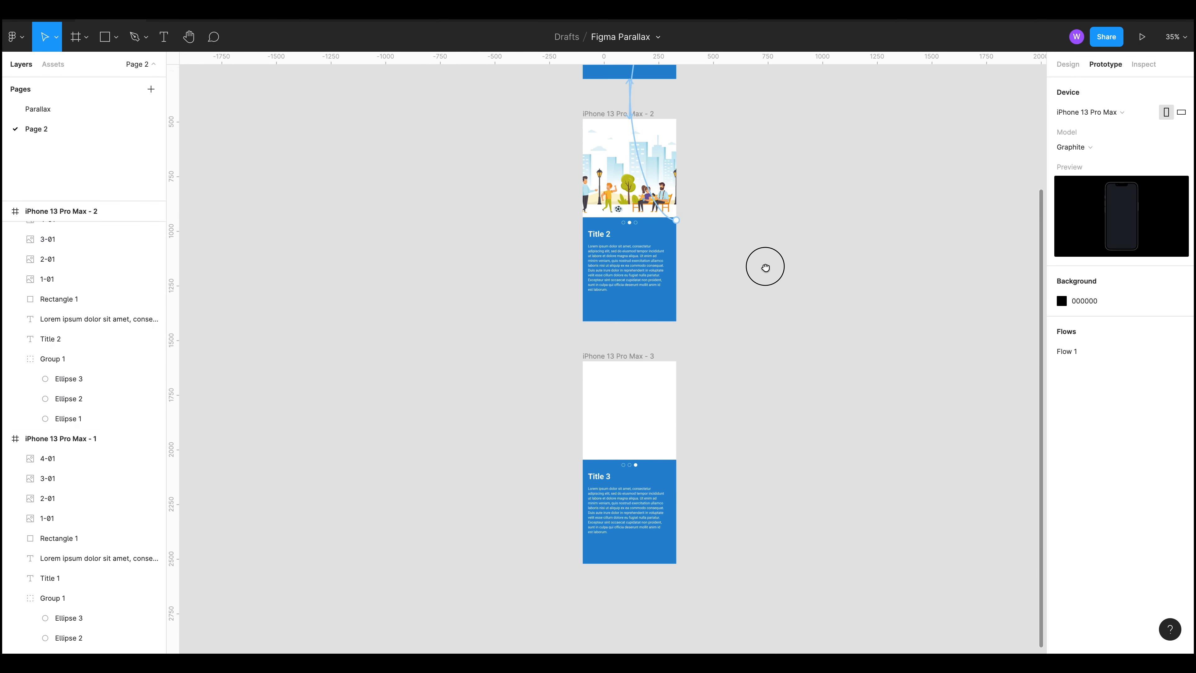
{"action": "left_click", "coordinate": [603, 212]}
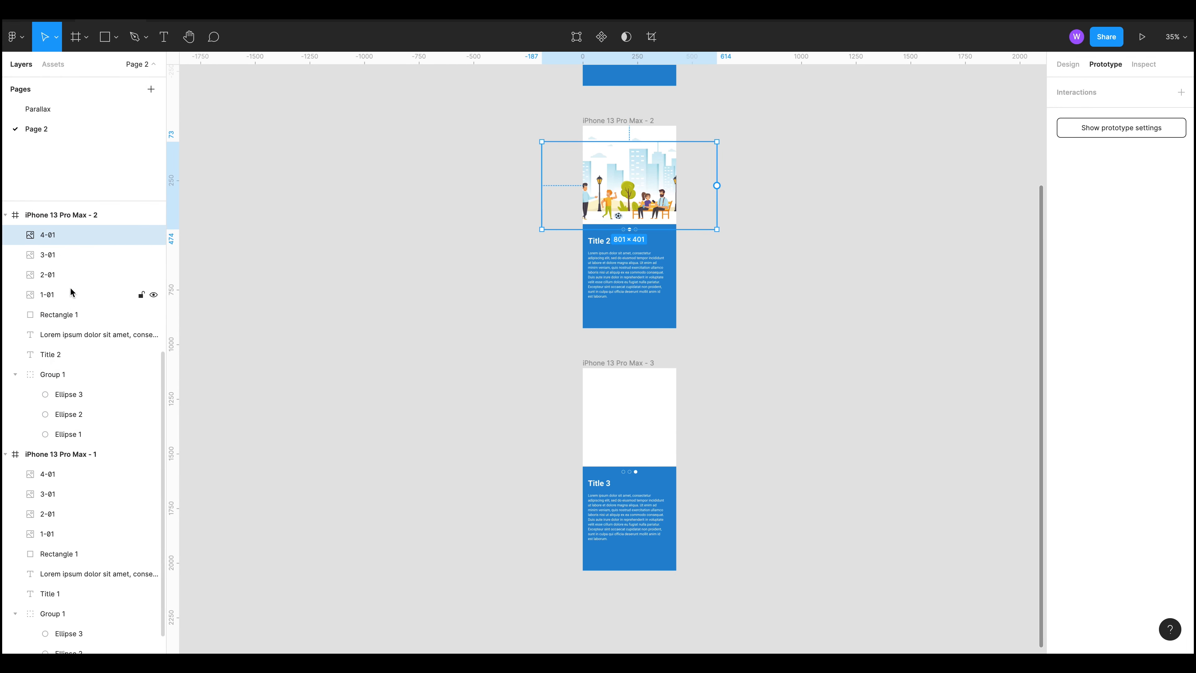
{"action": "left_click", "coordinate": [70, 294], "text": "shift"}
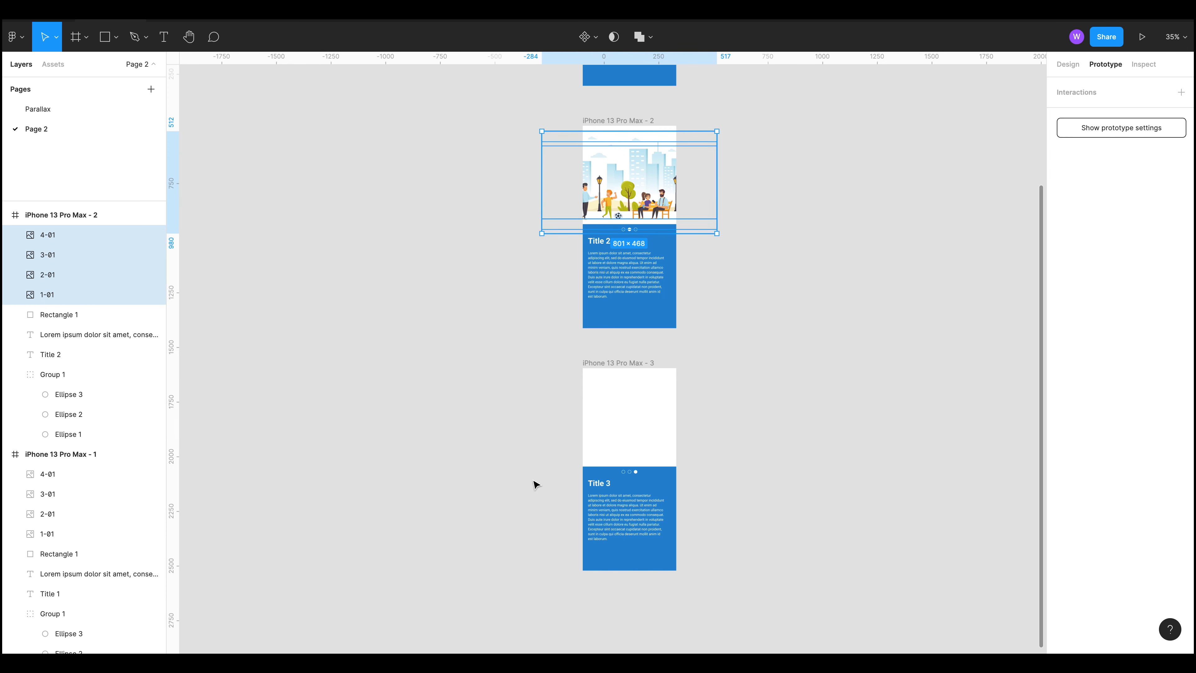
{"action": "left_click", "coordinate": [635, 372]}
{"action": "key", "text": "ctrl+v"}
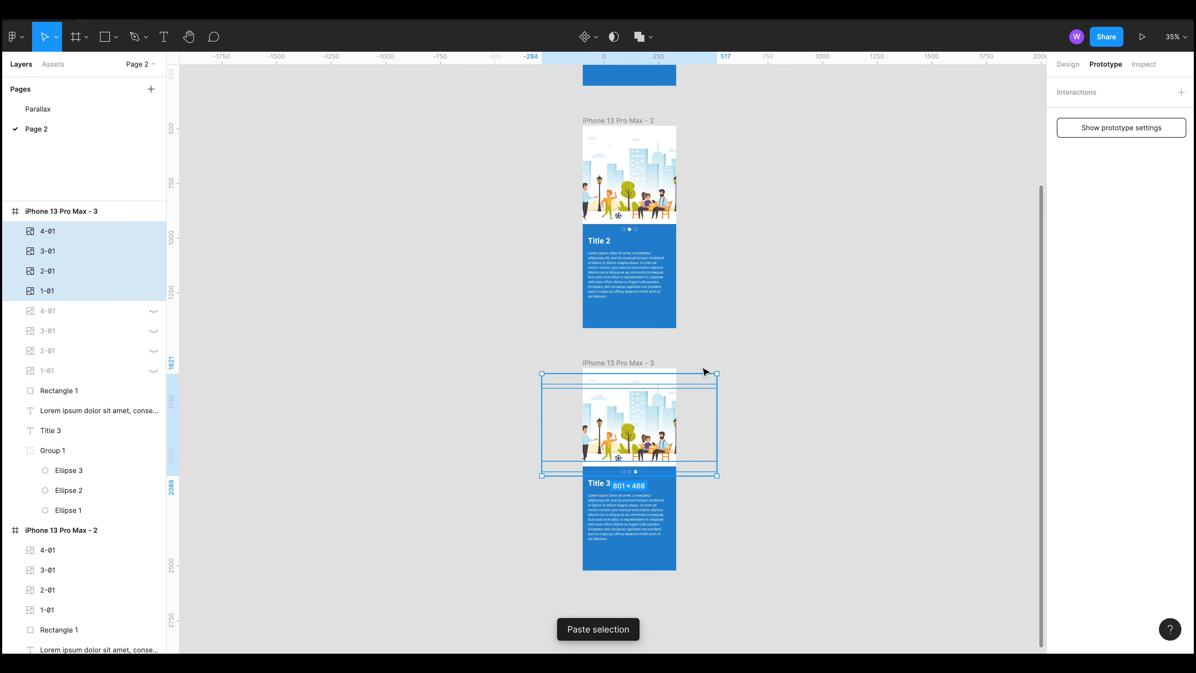
{"action": "key", "text": "ctrl+z"}
{"action": "scroll", "coordinate": [847, 363], "scroll_direction": "up", "scroll_amount": 5}
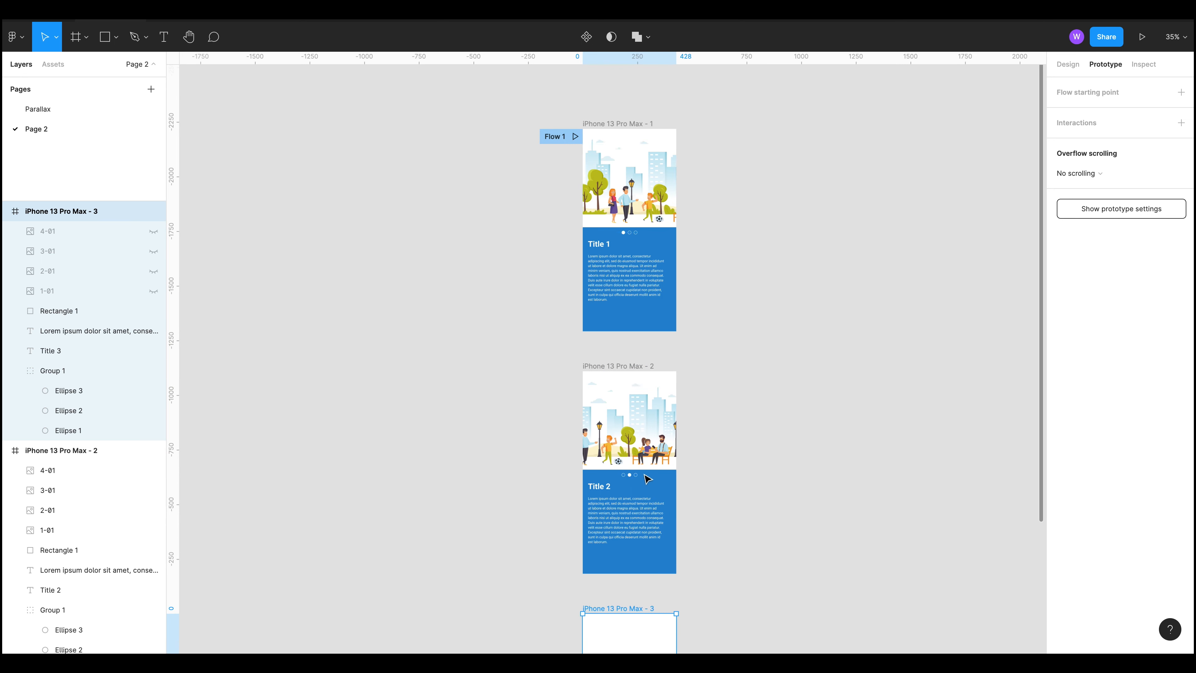
{"action": "scroll", "coordinate": [341, 489], "scroll_direction": "down", "scroll_amount": 2}
{"action": "scroll", "coordinate": [711, 498], "scroll_direction": "down", "scroll_amount": 2}
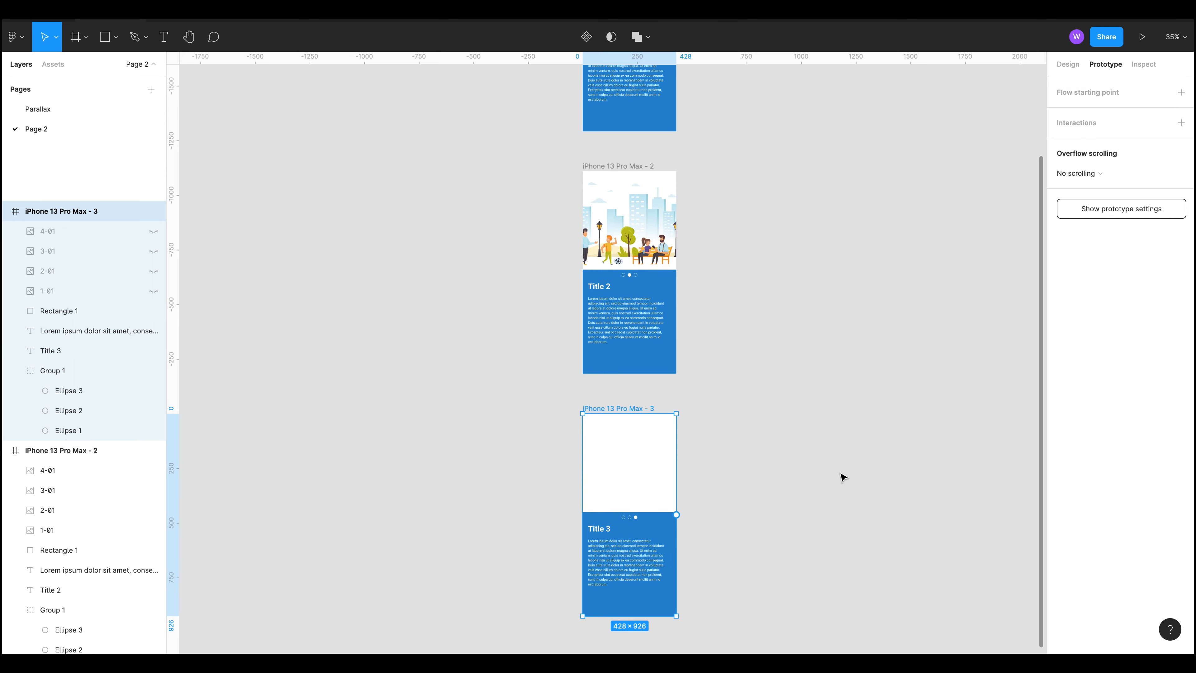
Step: Copy the 4-01, 3-01, 2-01 and 1-01 image layers from the iPhone 13 Pro Max - 2 frame into the iPhone 13 Pro Max - 3 frame
{"action": "left_click", "coordinate": [127, 470]}
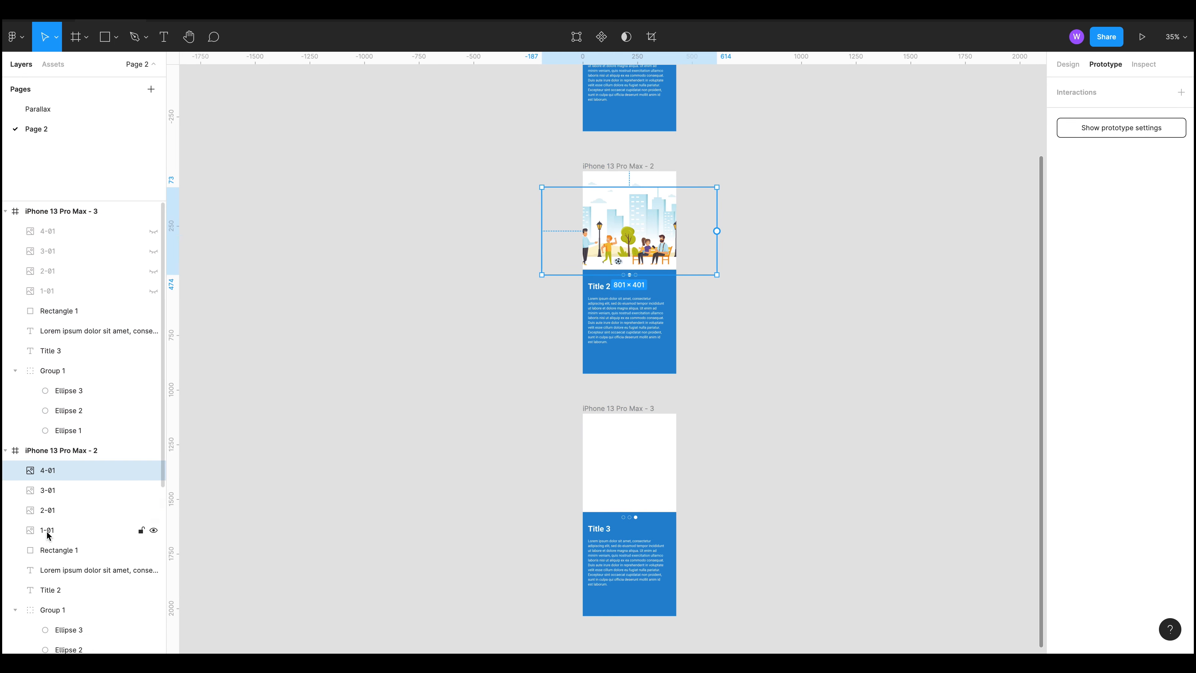
{"action": "left_click", "coordinate": [121, 530], "text": "shift"}
{"action": "key", "text": "ctrl+c"}
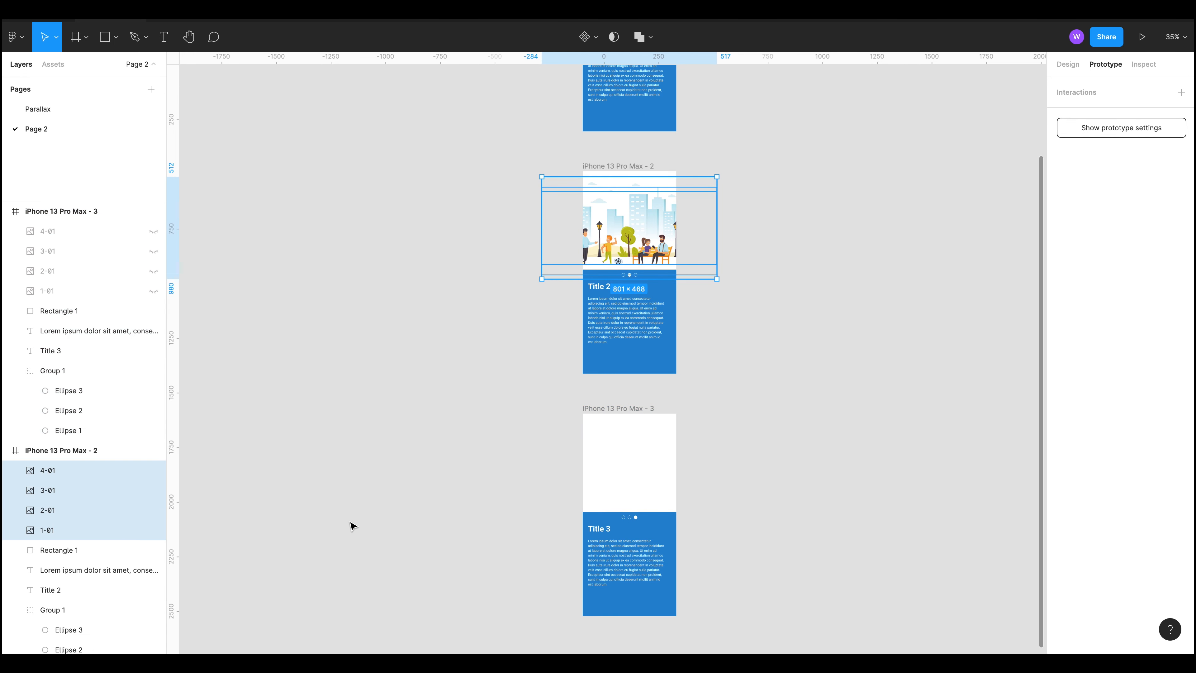
{"action": "left_click", "coordinate": [649, 408]}
{"action": "key", "text": "ctrl+v"}
{"action": "left_click", "coordinate": [821, 527]}
{"action": "scroll", "coordinate": [716, 504], "scroll_direction": "down", "scroll_amount": 2}
{"action": "scroll", "coordinate": [641, 513], "scroll_direction": "up", "scroll_amount": 10}
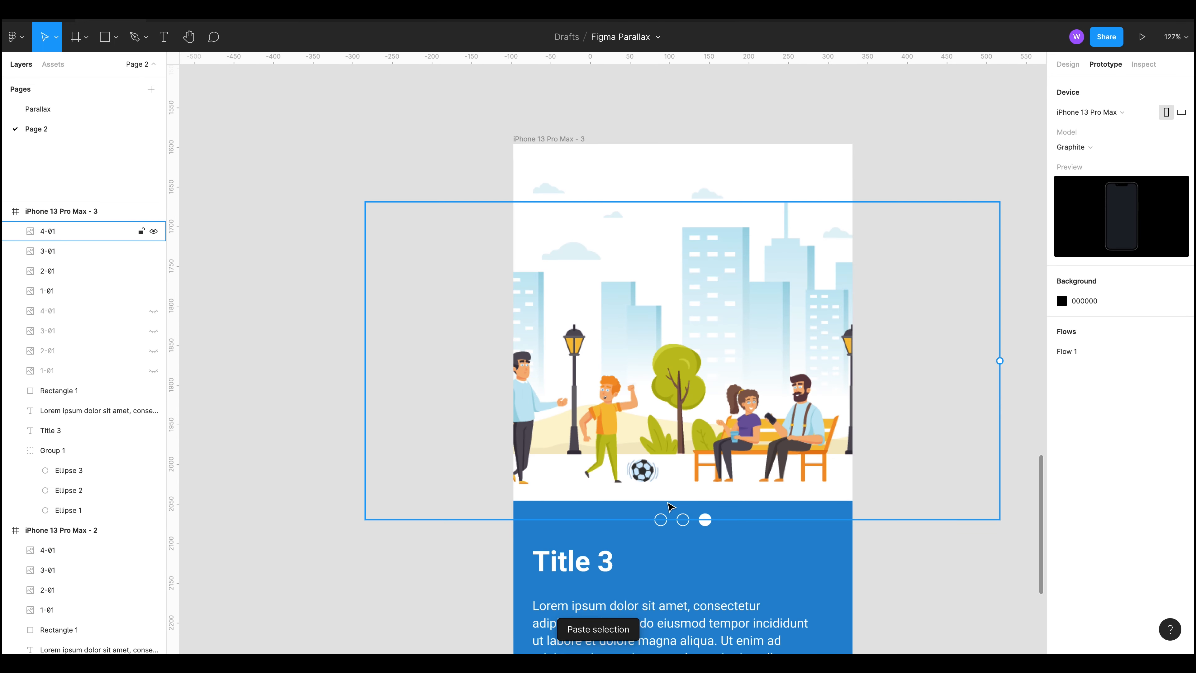
Step: Align the visible 4-01 layer in the iPhone 13 Pro Max - 3 frame to the frame's right edge
{"action": "scroll", "coordinate": [771, 417], "scroll_direction": "down", "scroll_amount": 5}
{"action": "left_click", "coordinate": [759, 419]}
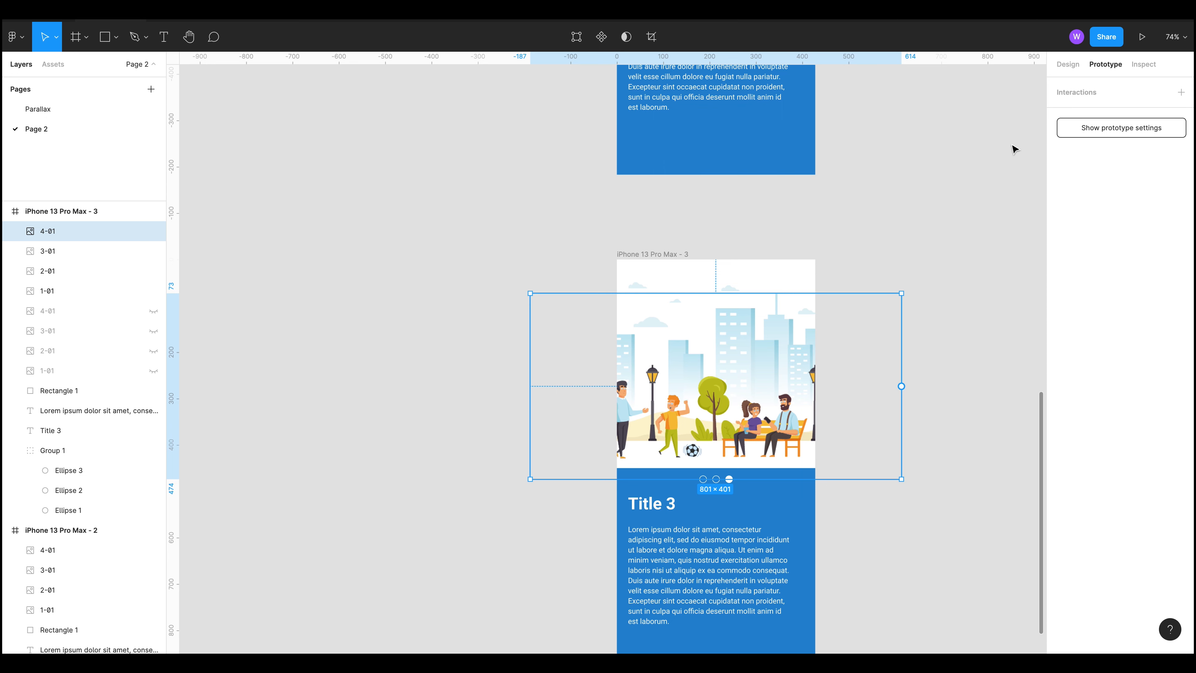
{"action": "left_click", "coordinate": [1078, 67]}
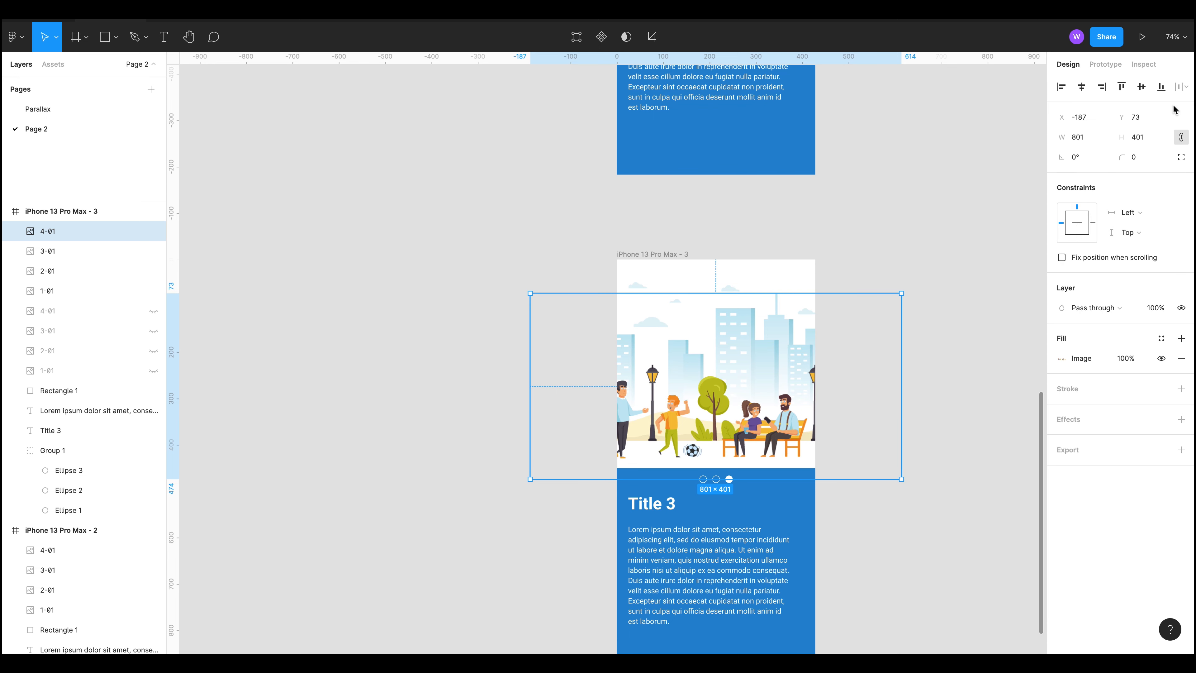
{"action": "left_click", "coordinate": [1101, 87]}
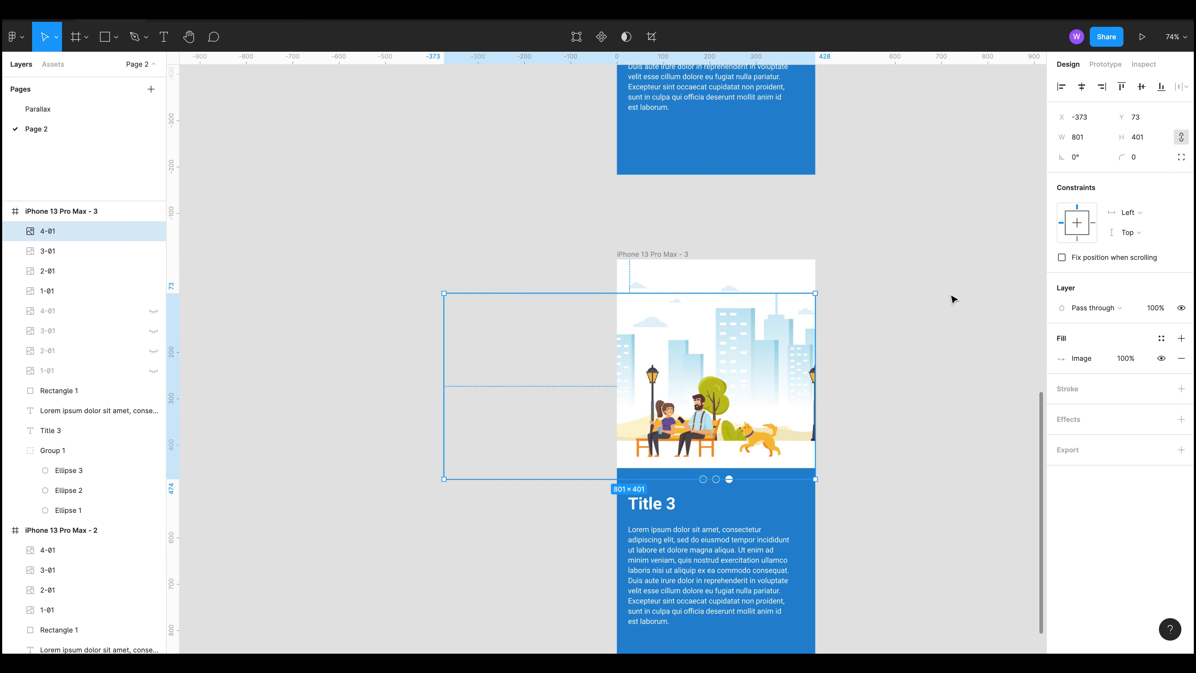
{"action": "left_click", "coordinate": [939, 306]}
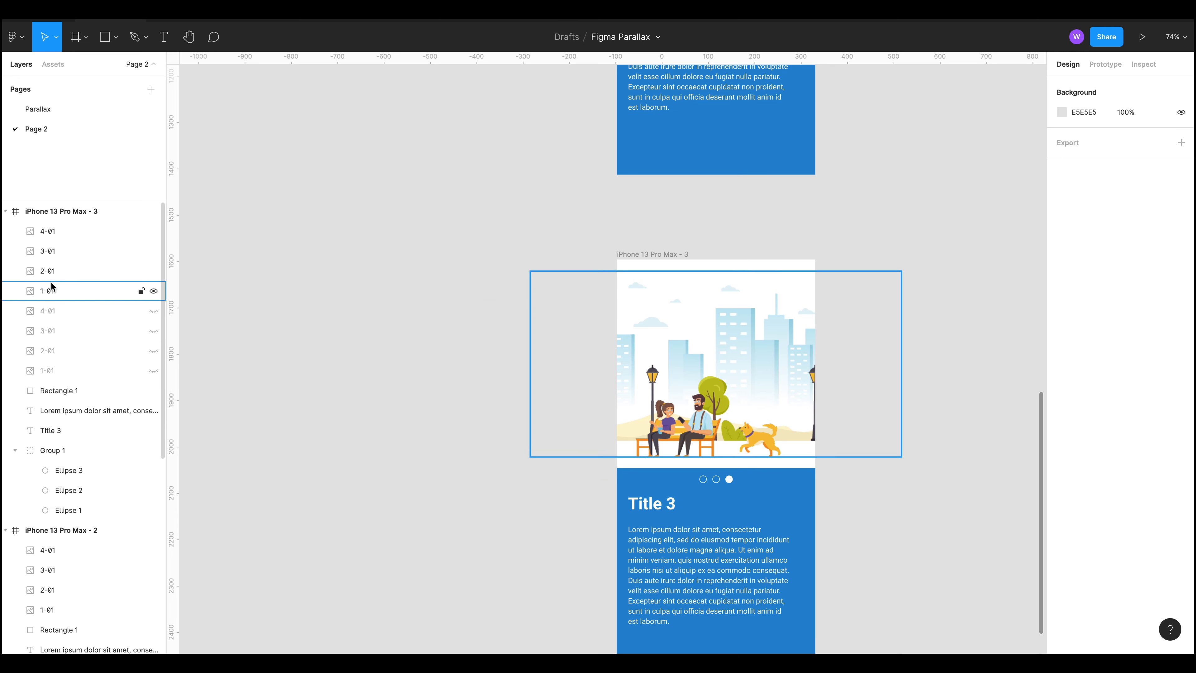
Step: Align the visible 3-01 layer of the iPhone 13 Pro Max - 3 frame to its right edge and nudge it rightwards to X -323
{"action": "left_click", "coordinate": [737, 360]}
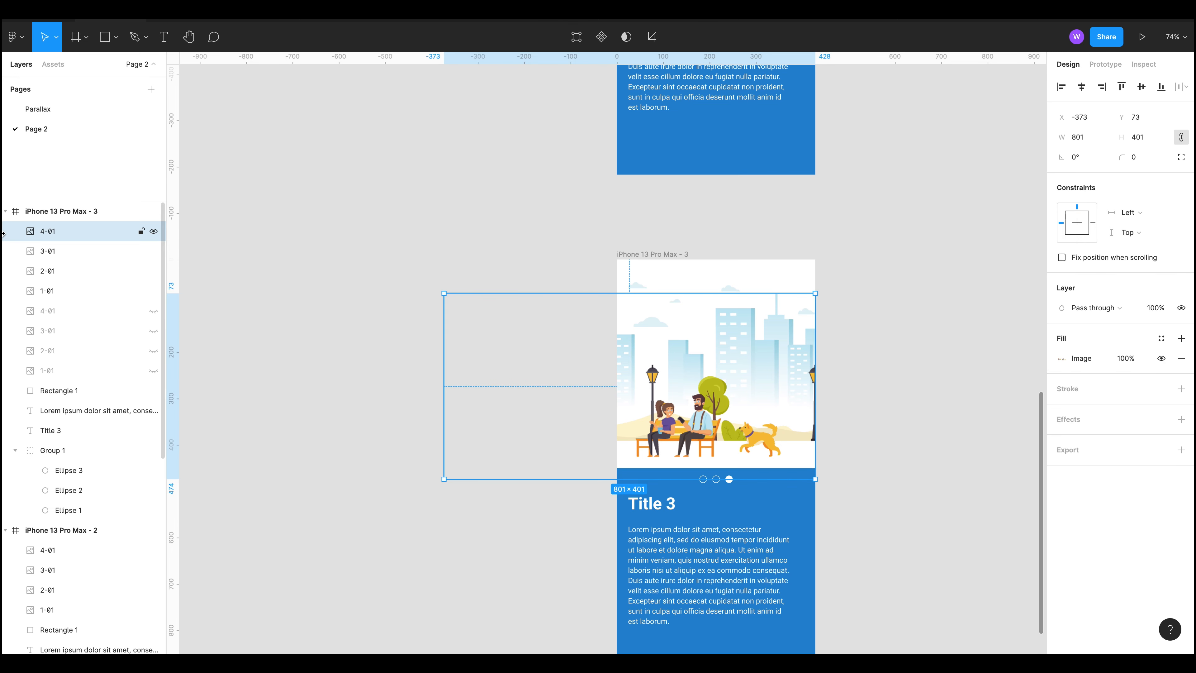
{"action": "left_click", "coordinate": [67, 259]}
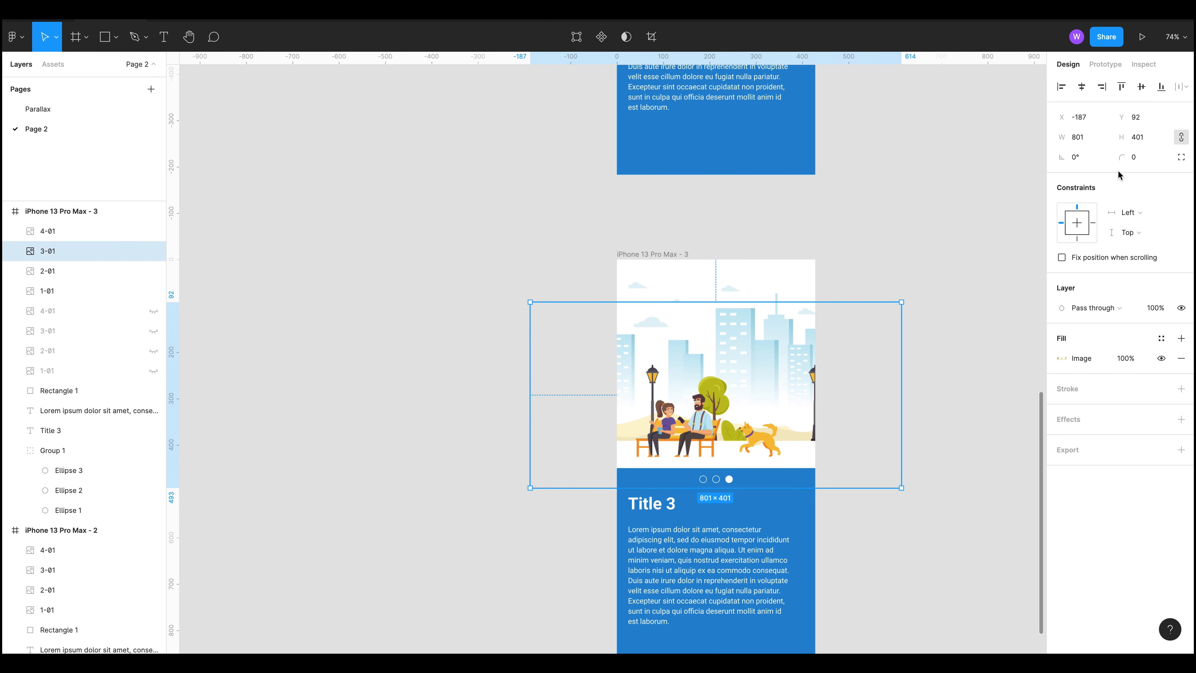
{"action": "left_click", "coordinate": [1101, 86]}
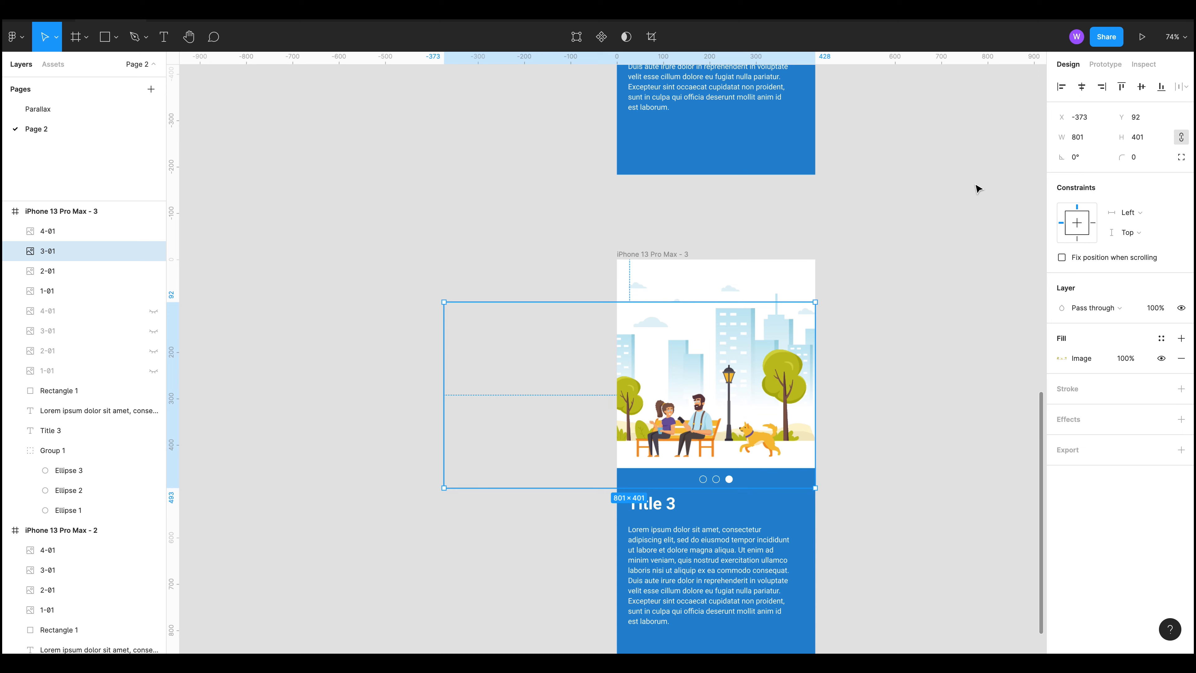
{"action": "key", "text": "shift+Right"}
{"action": "key", "text": "shift+Right"}
{"action": "key", "text": "shift+Right"}
{"action": "key", "text": "shift+Right"}
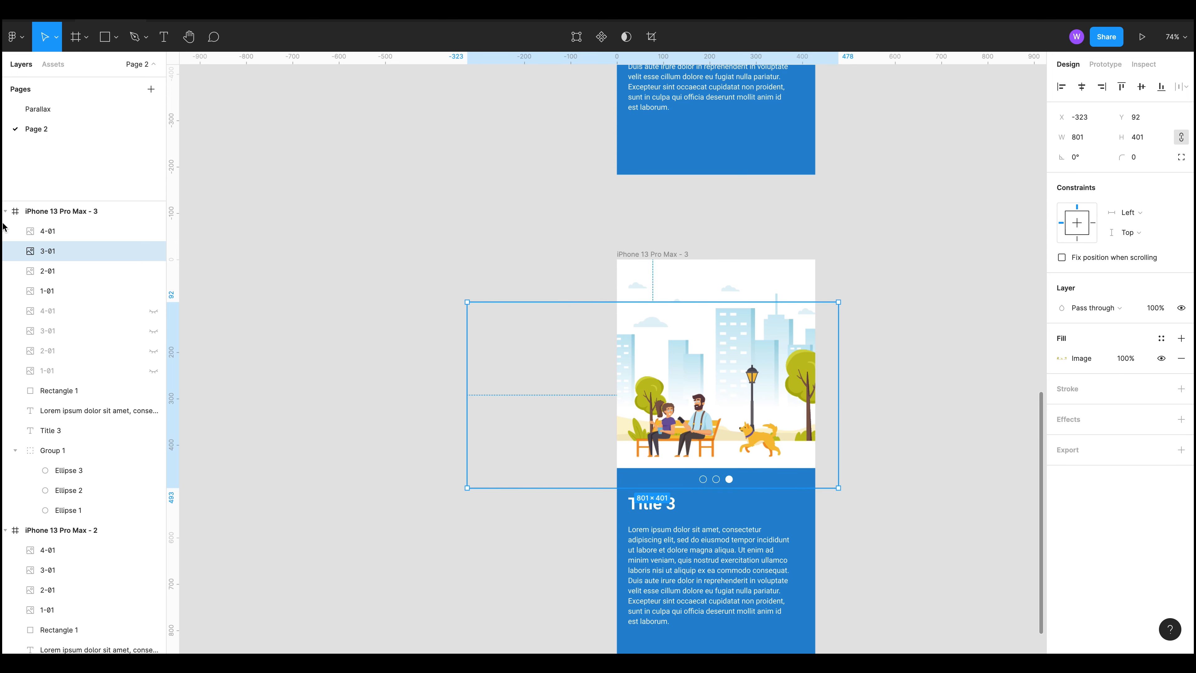
Step: Align the visible 2-01 layer of the iPhone 13 Pro Max - 3 frame to its right edge and nudge it 100 px rightwards
{"action": "left_click", "coordinate": [72, 271]}
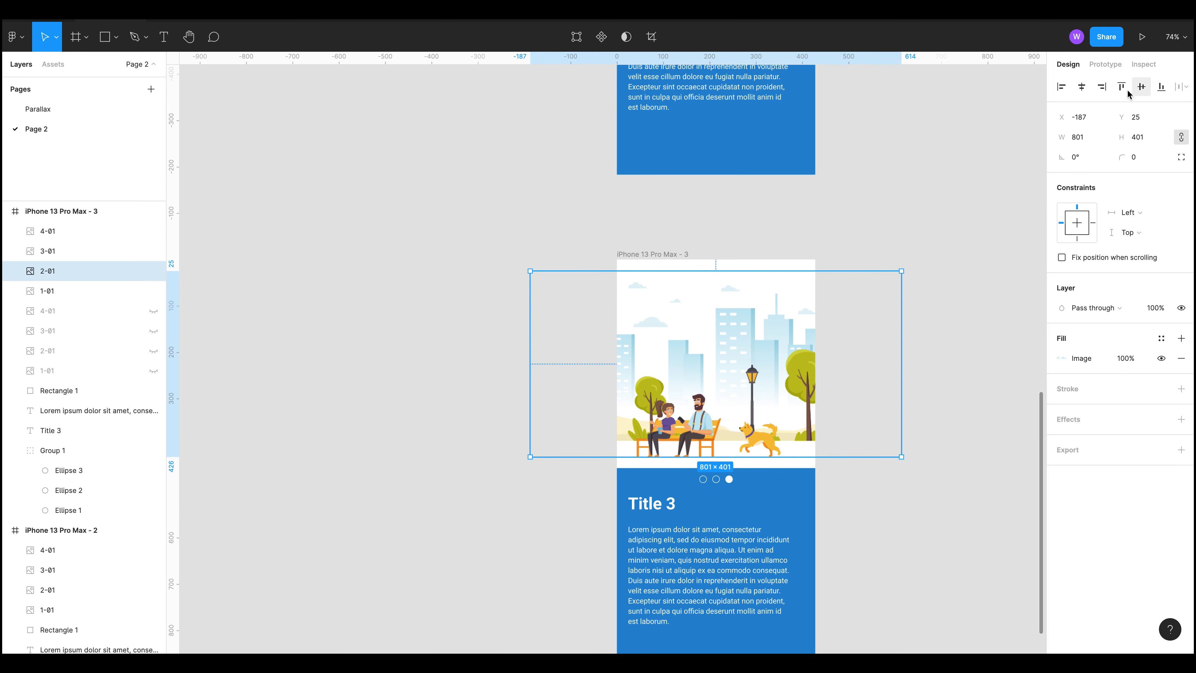
{"action": "left_click", "coordinate": [1105, 91]}
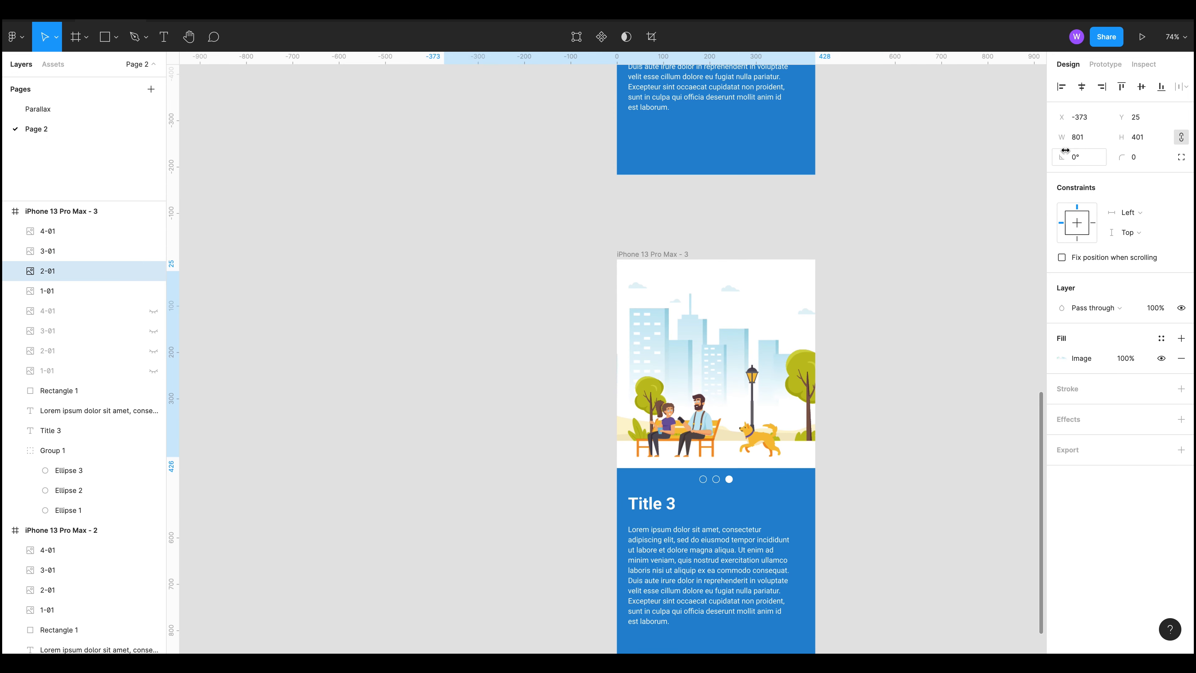
{"action": "key", "text": "shift+Right"}
{"action": "key", "text": "shift+Right"}
{"action": "key", "text": "shift+Right"}
{"action": "key", "text": "shift+Right"}
{"action": "key", "text": "shift+Right"}
{"action": "key", "text": "shift+Right"}
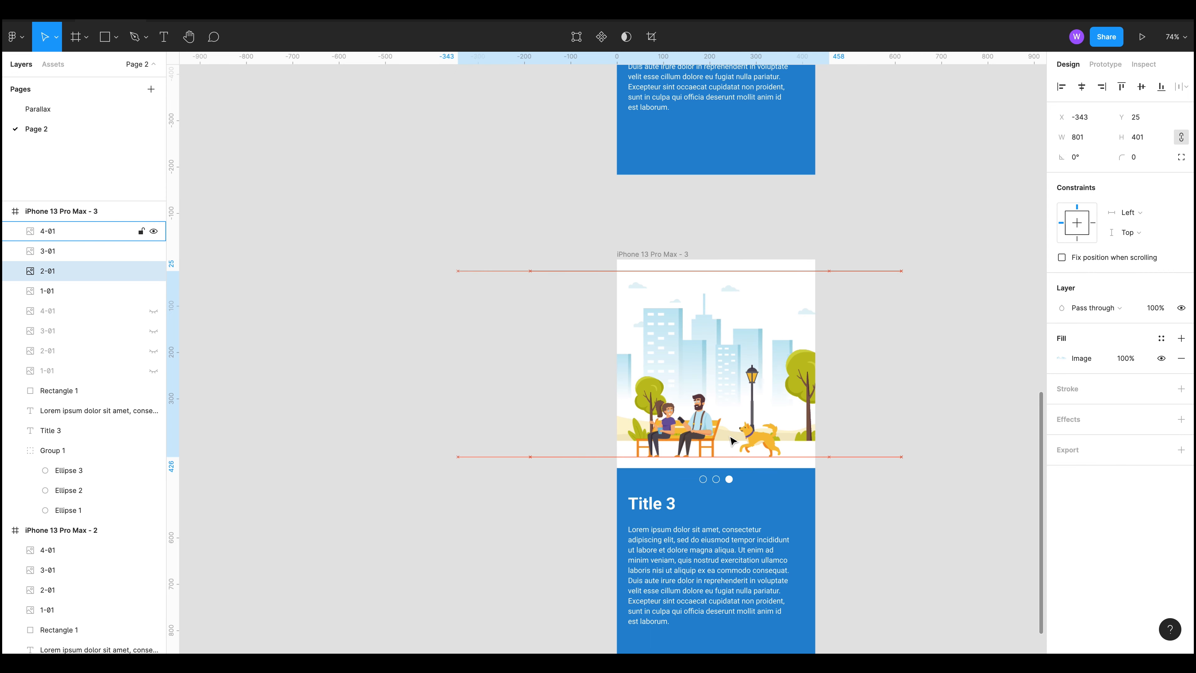
{"action": "key", "text": "shift+Right"}
{"action": "key", "text": "shift+Right"}
{"action": "key", "text": "shift+Right"}
{"action": "key", "text": "shift+Right"}
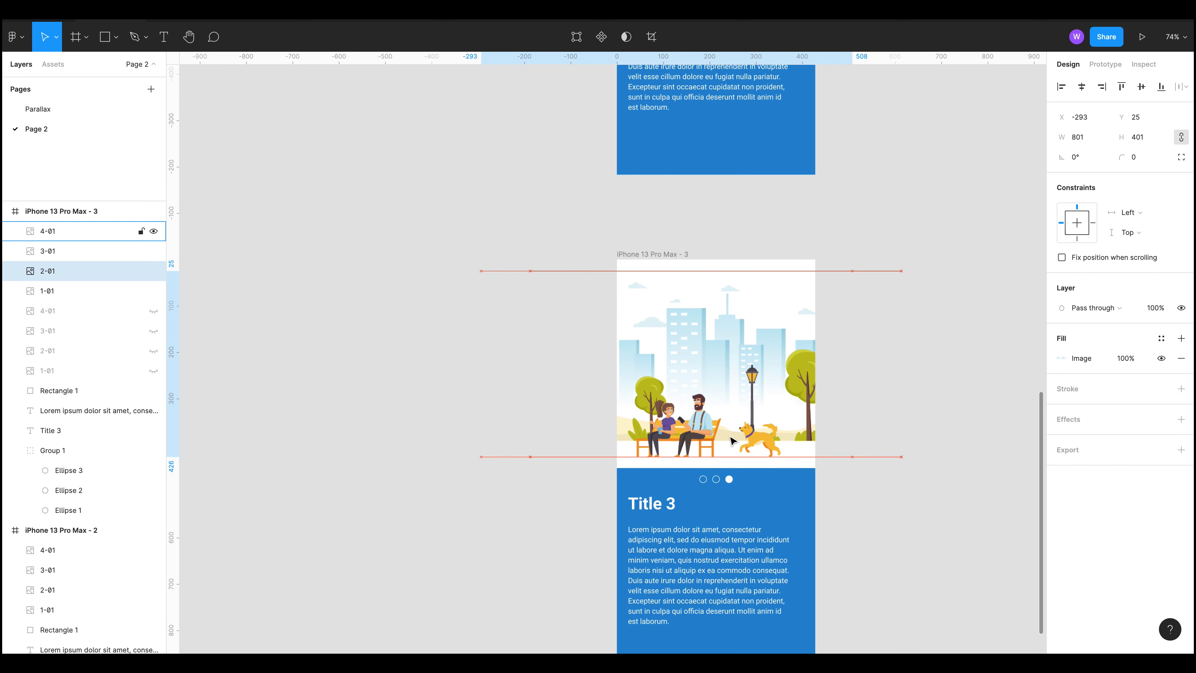
Step: Align the visible 1-01 layer of the iPhone 13 Pro Max - 3 frame to its right edge and nudge it rightwards to X -223
{"action": "left_click", "coordinate": [66, 293]}
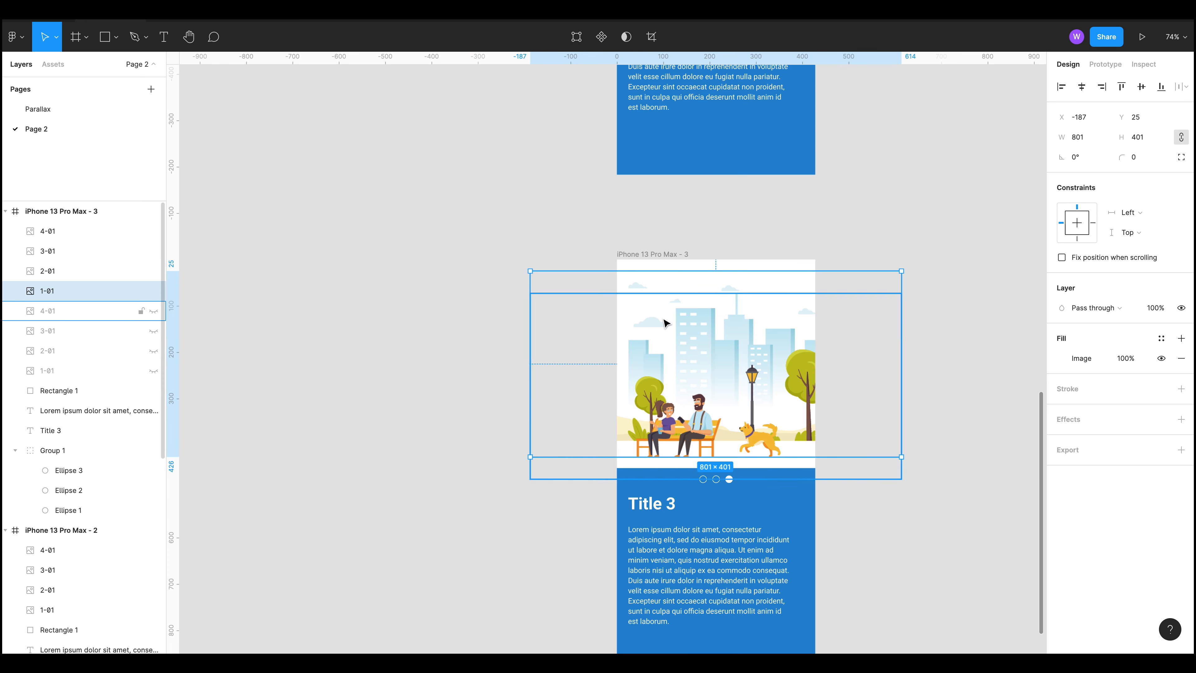
{"action": "left_click", "coordinate": [1102, 86]}
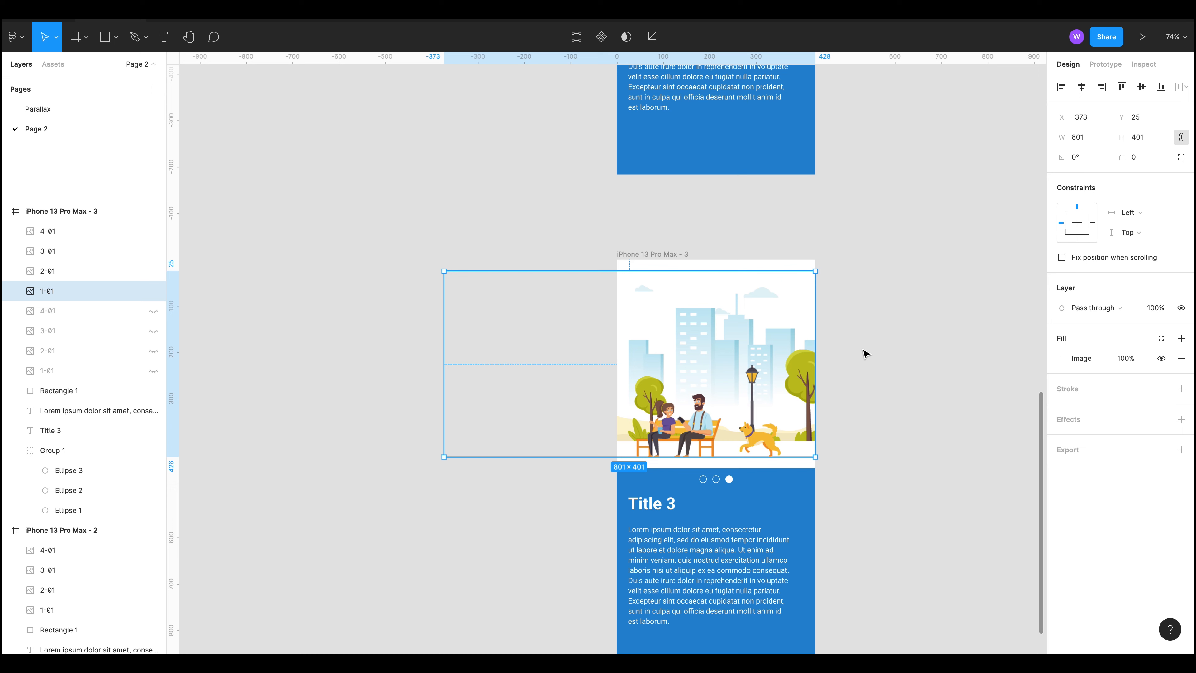
{"action": "key", "text": "shift+Right"}
{"action": "key", "text": "shift+Right"}
{"action": "key", "text": "shift+Right"}
{"action": "key", "text": "shift+Right"}
{"action": "key", "text": "shift+Right"}
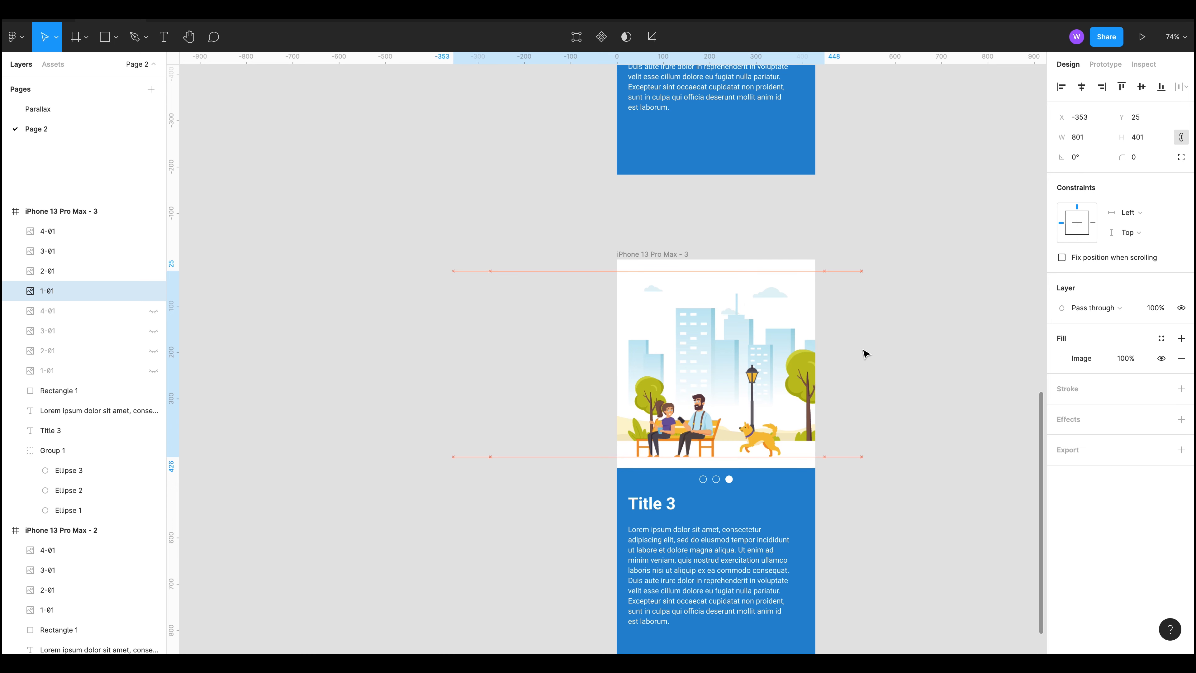
{"action": "key", "text": "shift+Right"}
{"action": "key", "text": "shift+Right"}
{"action": "key", "text": "shift+Right"}
{"action": "key", "text": "shift+Right"}
{"action": "key", "text": "shift+Right"}
{"action": "key", "text": "shift+Right"}
{"action": "key", "text": "shift+Right"}
{"action": "key", "text": "shift+Right"}
{"action": "key", "text": "shift+Right"}
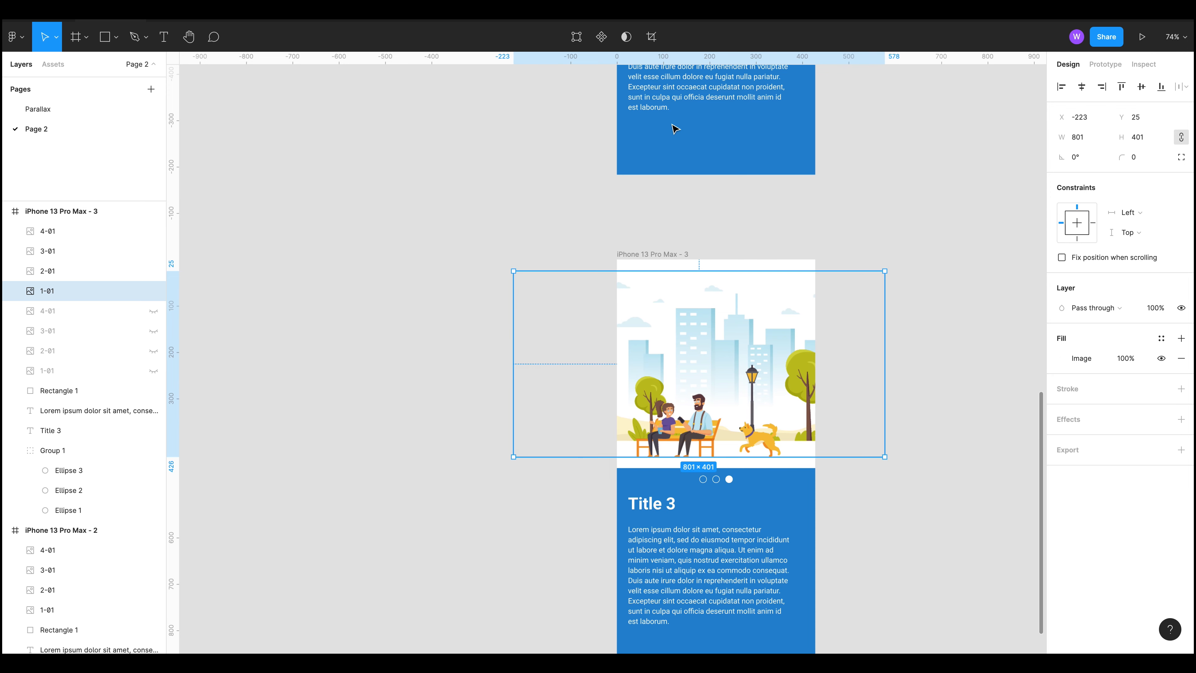
Step: Add a prototype connection from the iPhone 13 Pro Max - 2 frame to the iPhone 13 Pro Max - 3 frame
{"action": "left_click", "coordinate": [374, 235]}
{"action": "scroll", "coordinate": [458, 220], "scroll_direction": "down", "scroll_amount": 2}
{"action": "scroll", "coordinate": [819, 323], "scroll_direction": "up", "scroll_amount": 4}
{"action": "scroll", "coordinate": [809, 251], "scroll_direction": "down", "scroll_amount": 2}
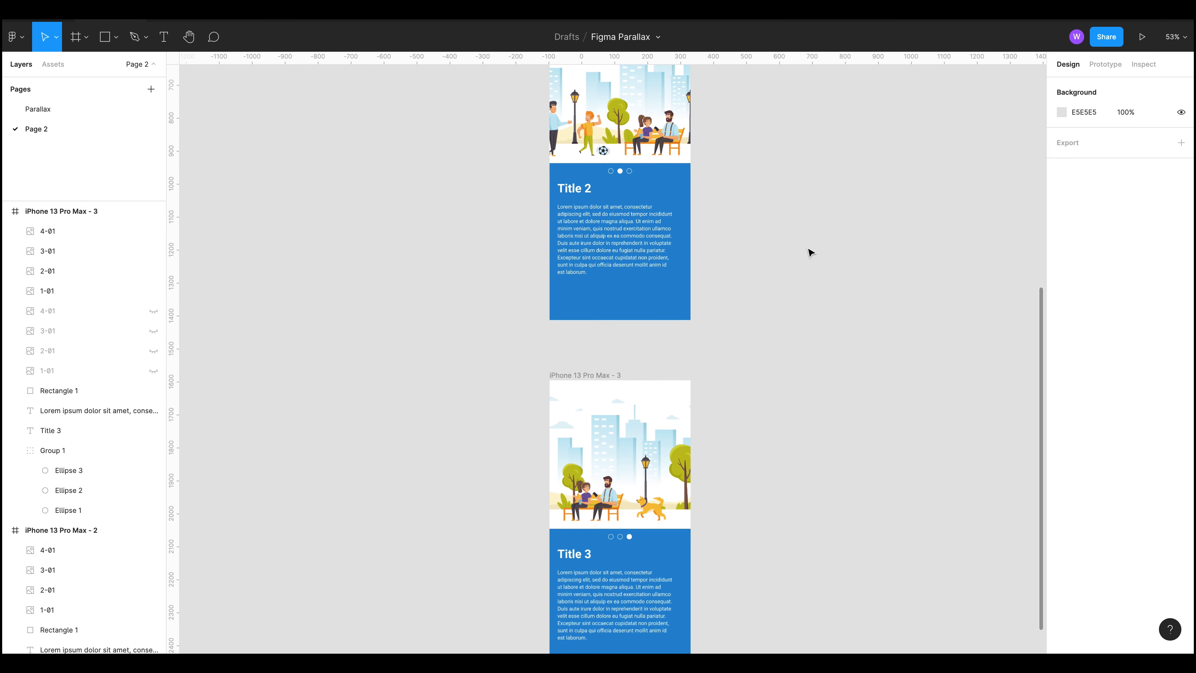
{"action": "scroll", "coordinate": [806, 243], "scroll_direction": "up", "scroll_amount": 1}
{"action": "left_click_drag", "start_coordinate": [821, 256], "coordinate": [818, 335]}
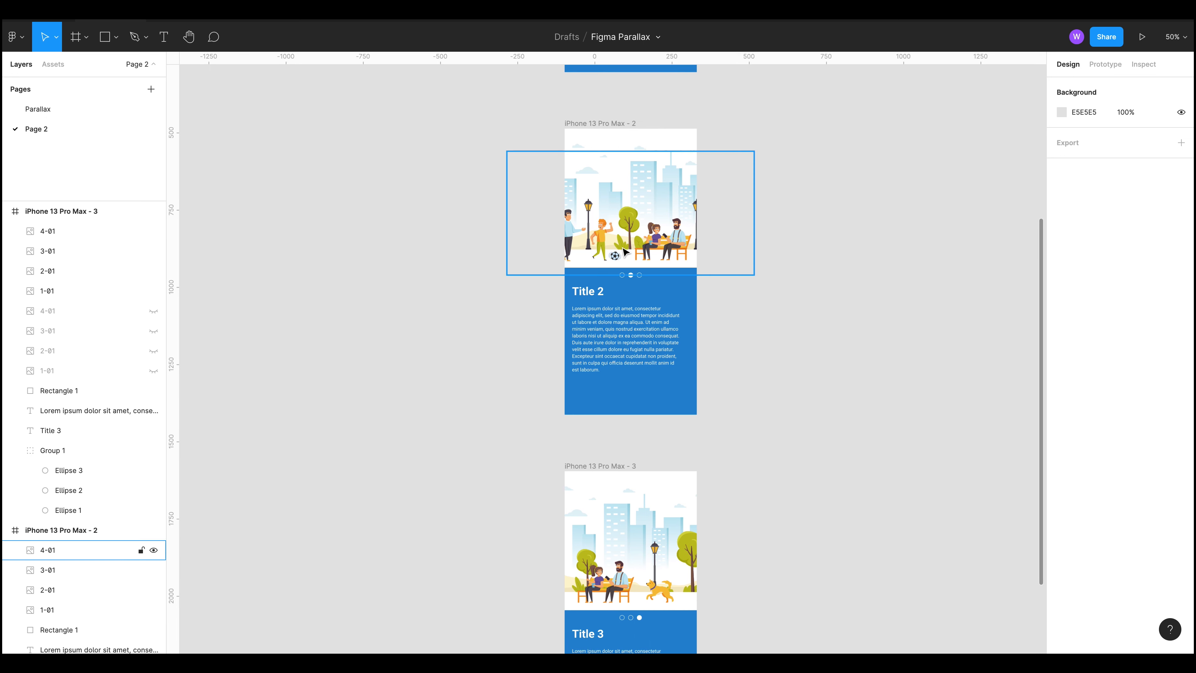
{"action": "left_click", "coordinate": [678, 211]}
{"action": "left_click", "coordinate": [756, 156]}
{"action": "left_click", "coordinate": [623, 124]}
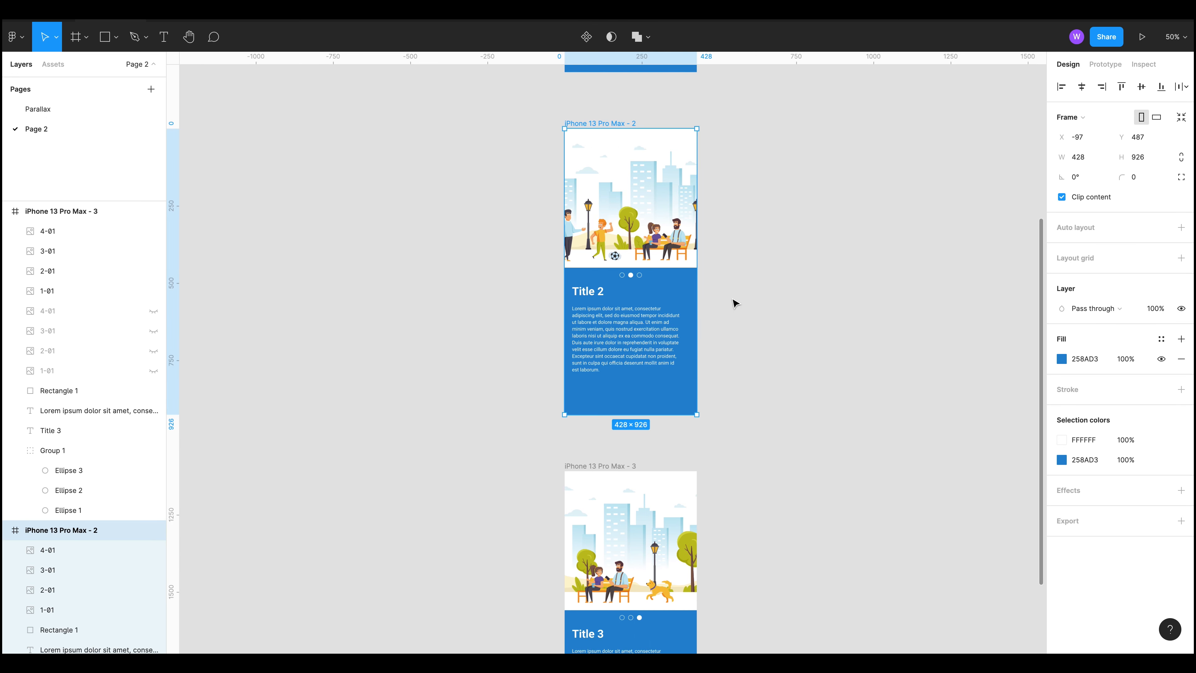
{"action": "key", "text": "shift+e"}
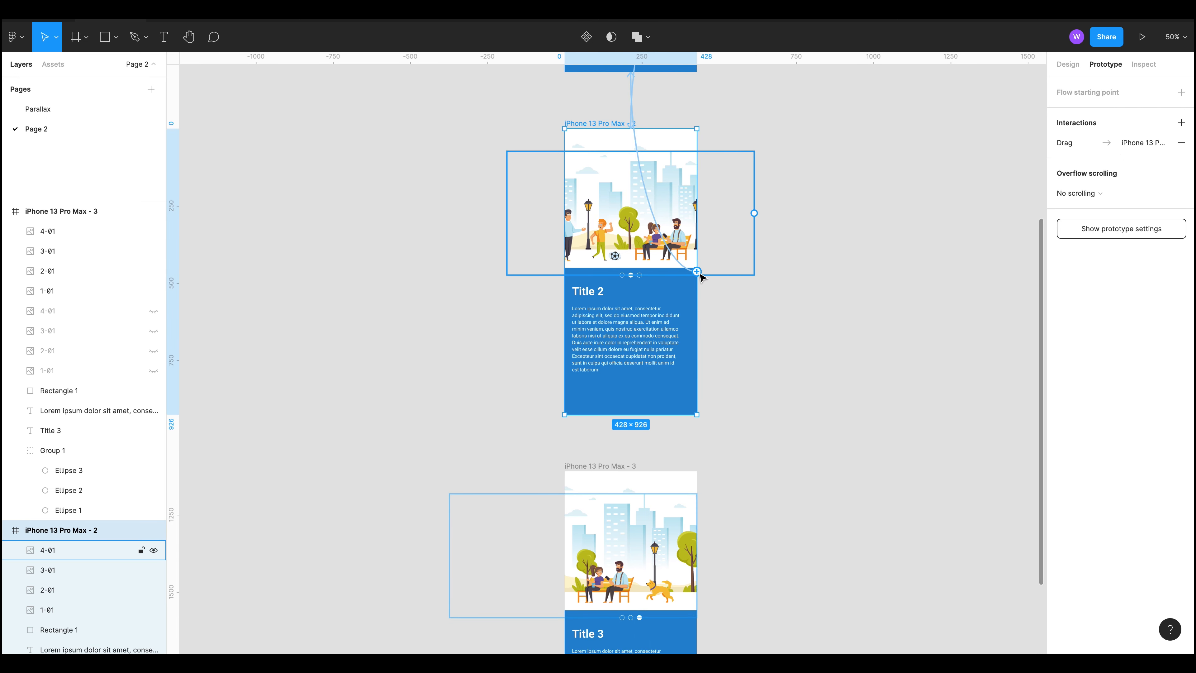
{"action": "left_click_drag", "start_coordinate": [699, 273], "coordinate": [629, 471]}
{"action": "scroll", "coordinate": [787, 350], "scroll_direction": "down", "scroll_amount": 1}
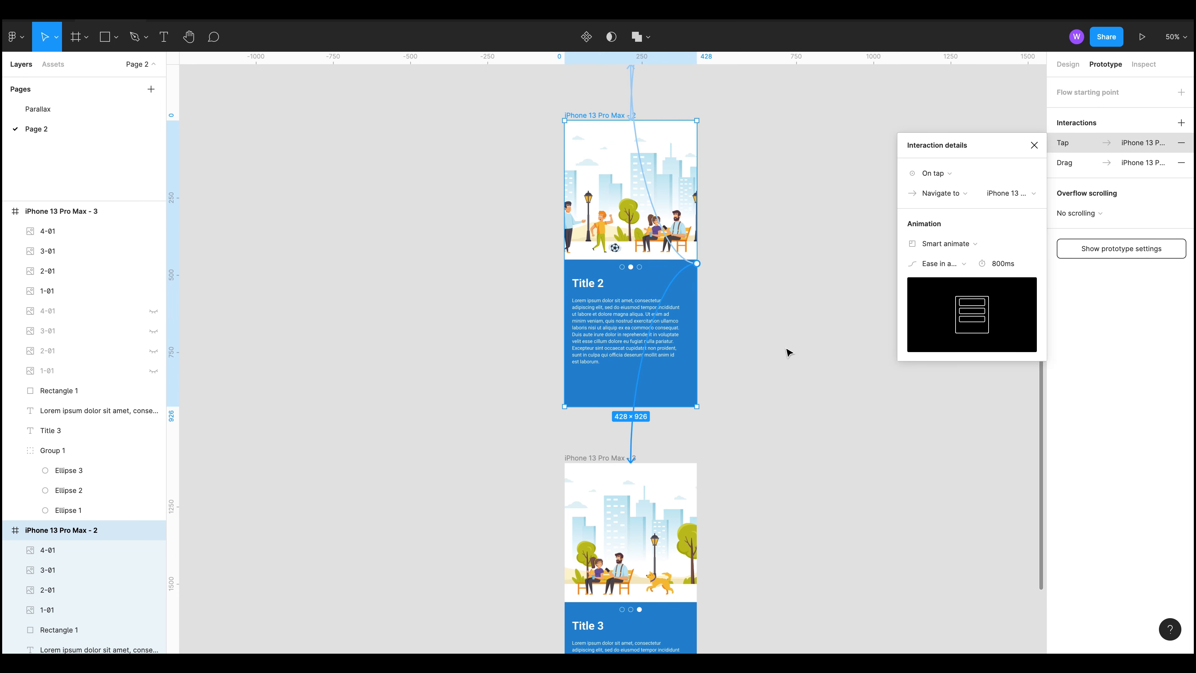
Step: Set the trigger of the connection from the iPhone 13 Pro Max - 2 frame to the iPhone 13 Pro Max - 3 frame to On drag
{"action": "left_click", "coordinate": [940, 173]}
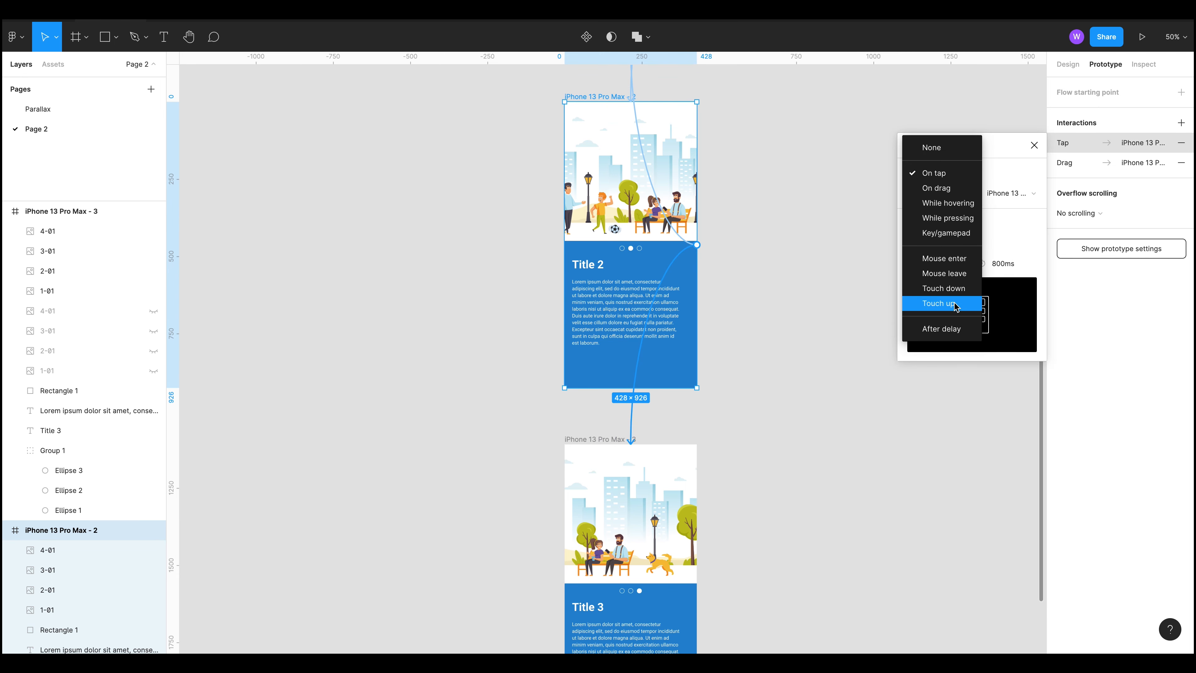
{"action": "left_click", "coordinate": [937, 188]}
{"action": "scroll", "coordinate": [793, 421], "scroll_direction": "down", "scroll_amount": 1}
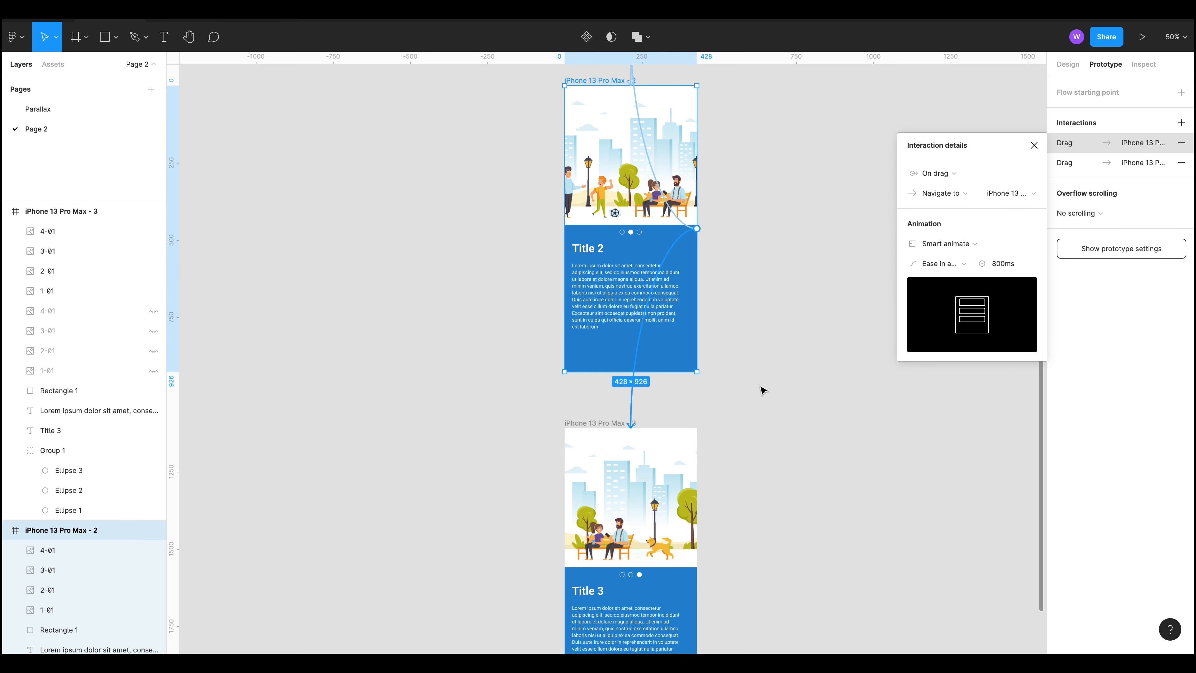
Step: Add a prototype connection from the iPhone 13 Pro Max - 3 frame back to the iPhone 13 Pro Max - 2 frame with an On drag trigger
{"action": "scroll", "coordinate": [728, 479], "scroll_direction": "down", "scroll_amount": 1}
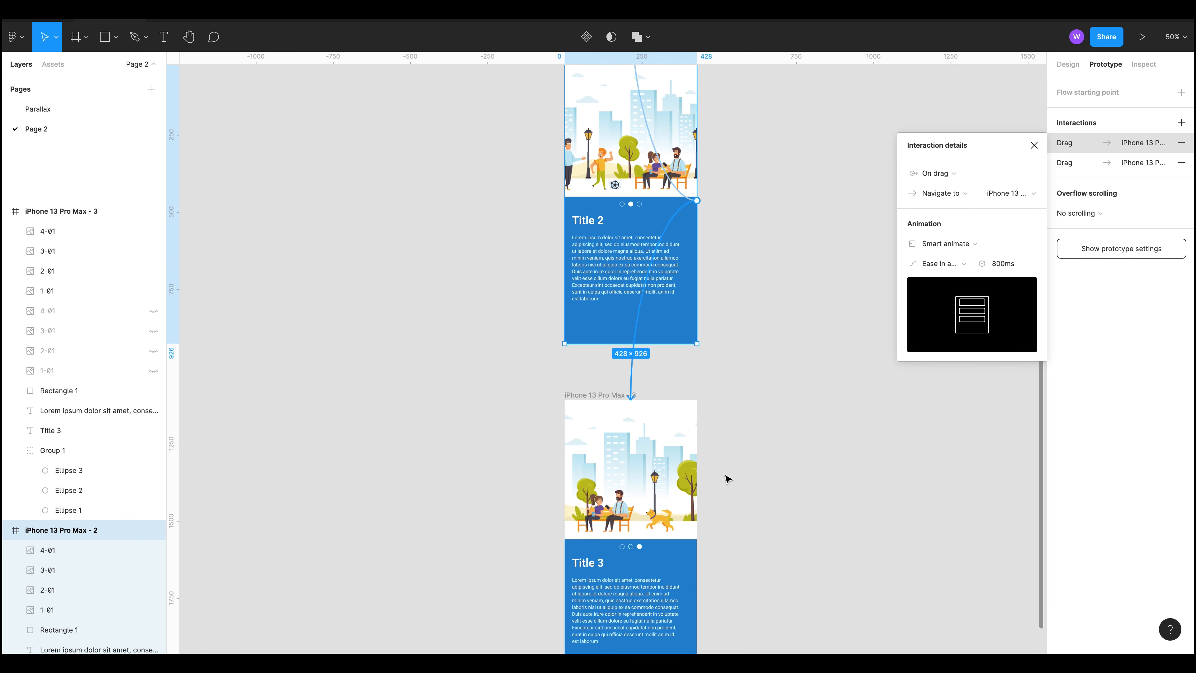
{"action": "left_click", "coordinate": [606, 396]}
{"action": "left_click_drag", "start_coordinate": [697, 543], "coordinate": [678, 226]}
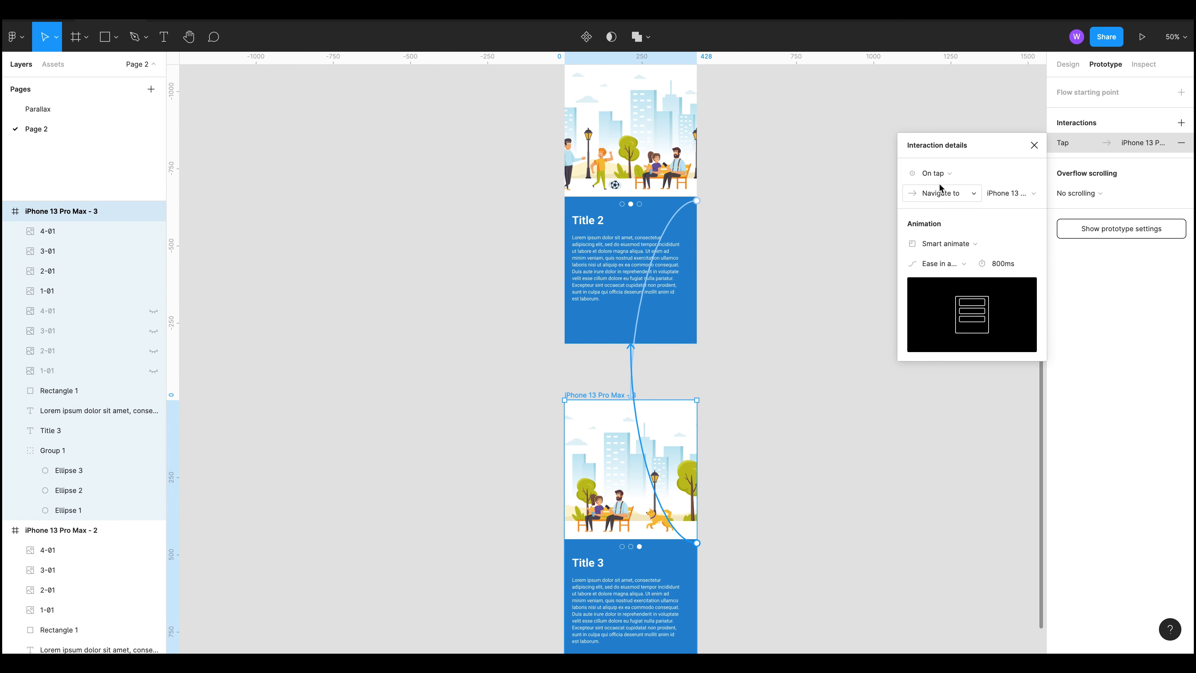
{"action": "left_click", "coordinate": [937, 175]}
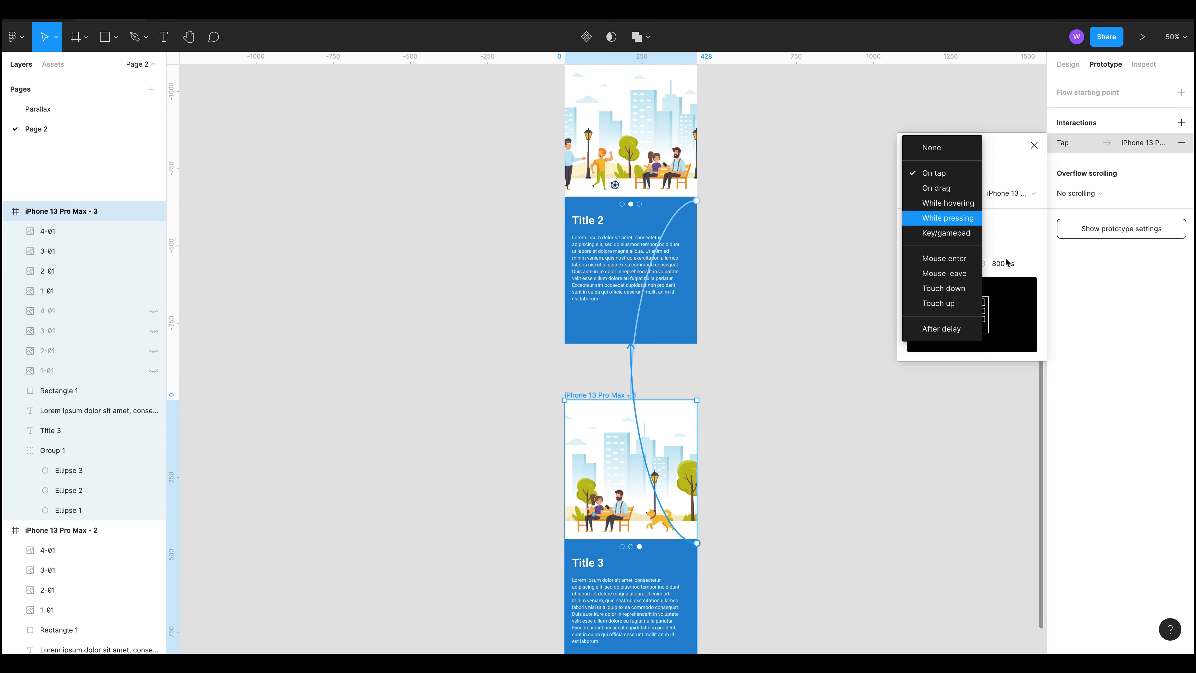
{"action": "left_click", "coordinate": [947, 193]}
{"action": "left_click", "coordinate": [796, 236]}
Step: Preview the prototype, swipe back and forth between the onboarding screens to test the transitions, and return to the design file
{"action": "scroll", "coordinate": [688, 195], "scroll_direction": "up", "scroll_amount": 5}
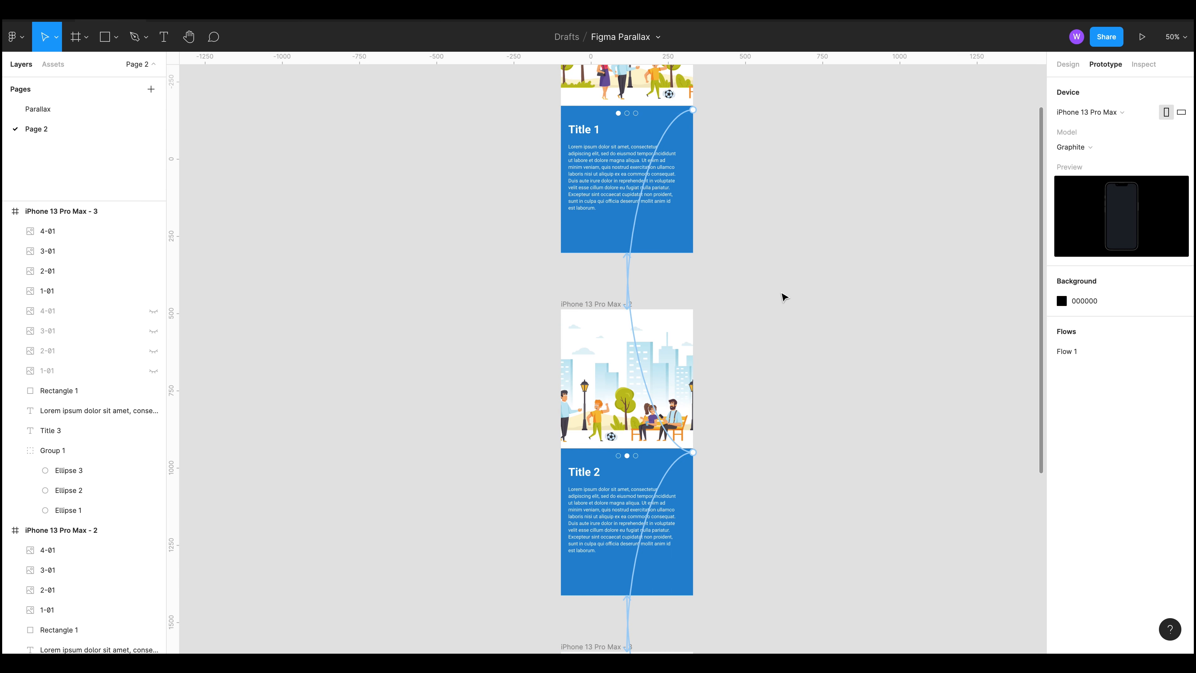
{"action": "left_click_drag", "start_coordinate": [755, 432], "coordinate": [740, 323]}
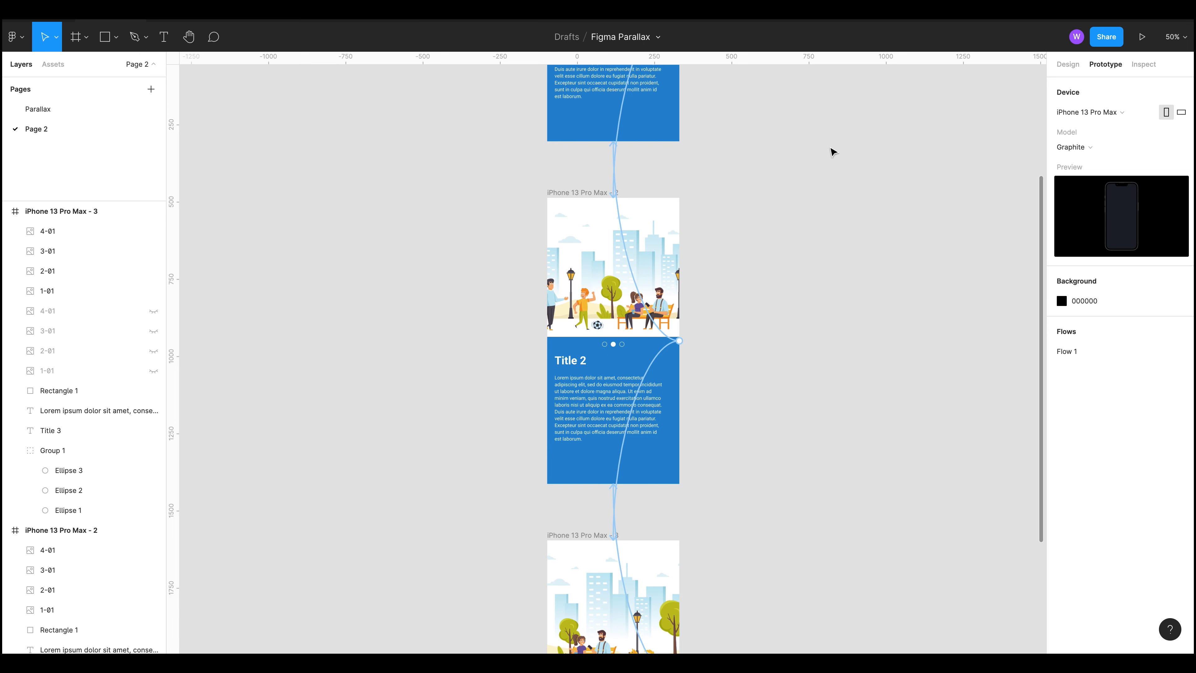
{"action": "left_click", "coordinate": [181, 10]}
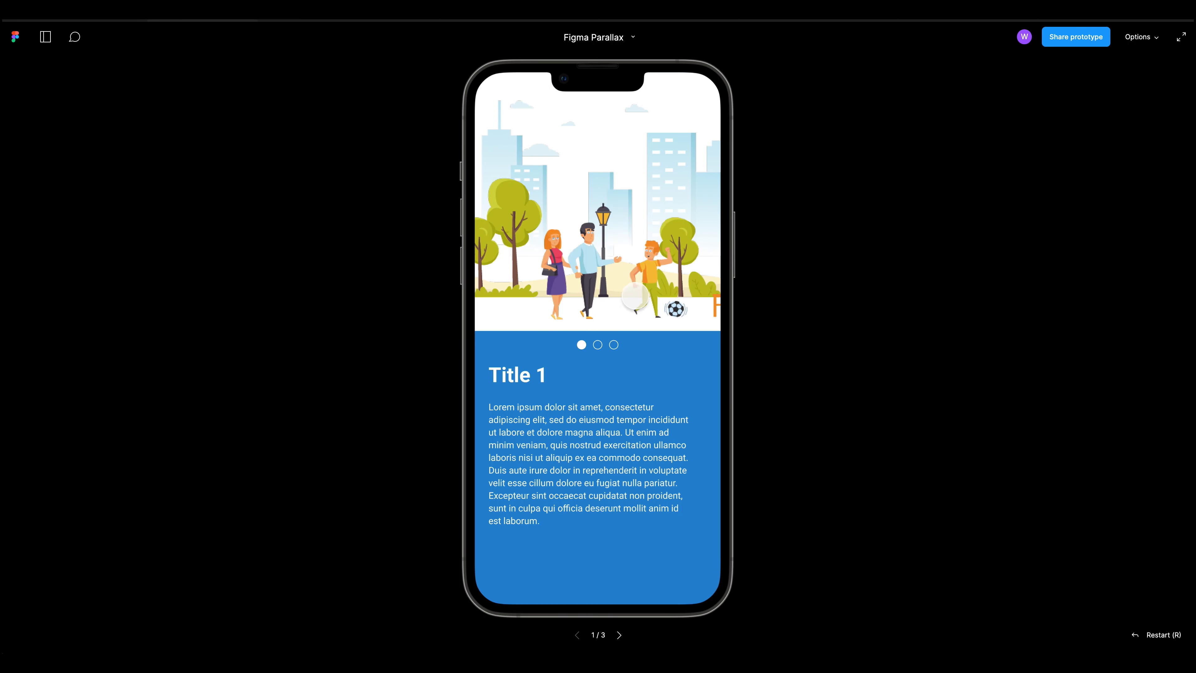
{"action": "left_click_drag", "start_coordinate": [668, 266], "coordinate": [361, 260]}
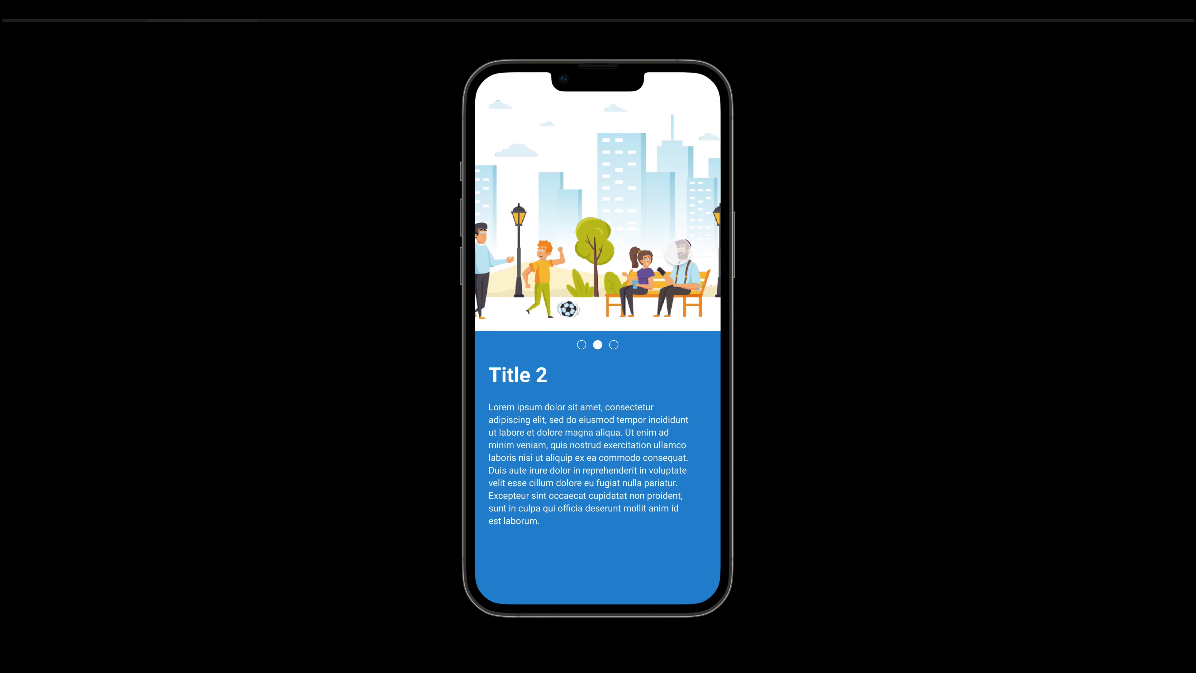
{"action": "left_click_drag", "start_coordinate": [677, 252], "coordinate": [342, 272]}
{"action": "left_click_drag", "start_coordinate": [572, 259], "coordinate": [795, 255]}
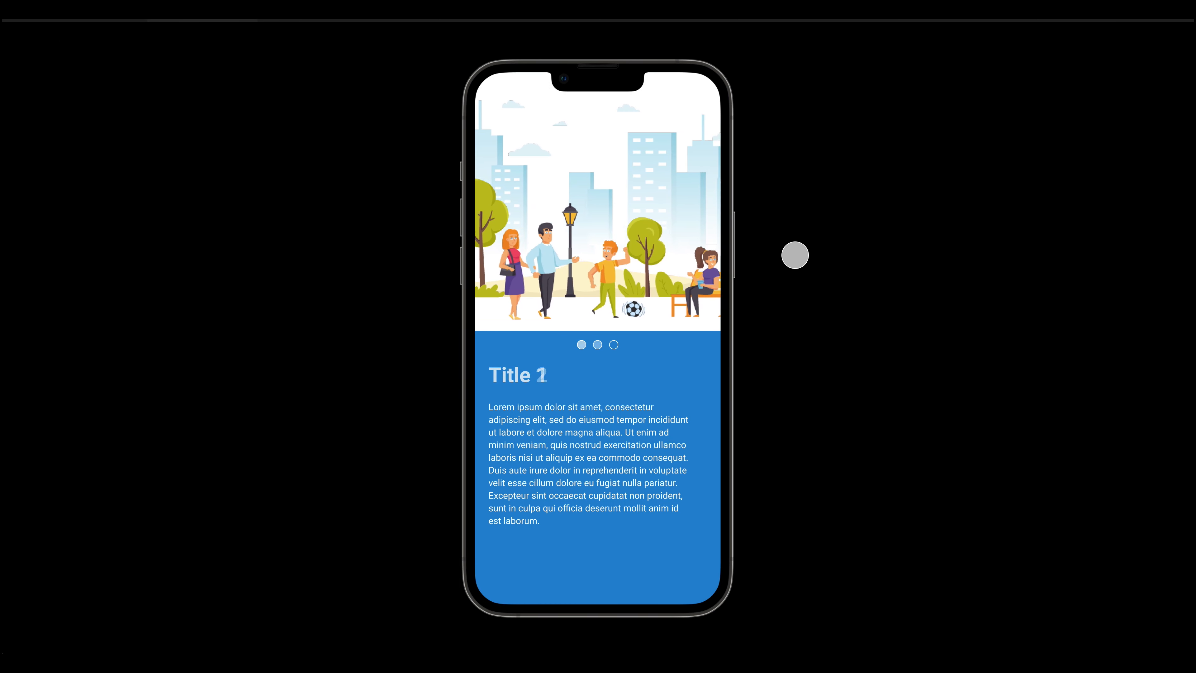
{"action": "left_click_drag", "start_coordinate": [561, 259], "coordinate": [786, 258]}
{"action": "left_click_drag", "start_coordinate": [668, 265], "coordinate": [304, 272]}
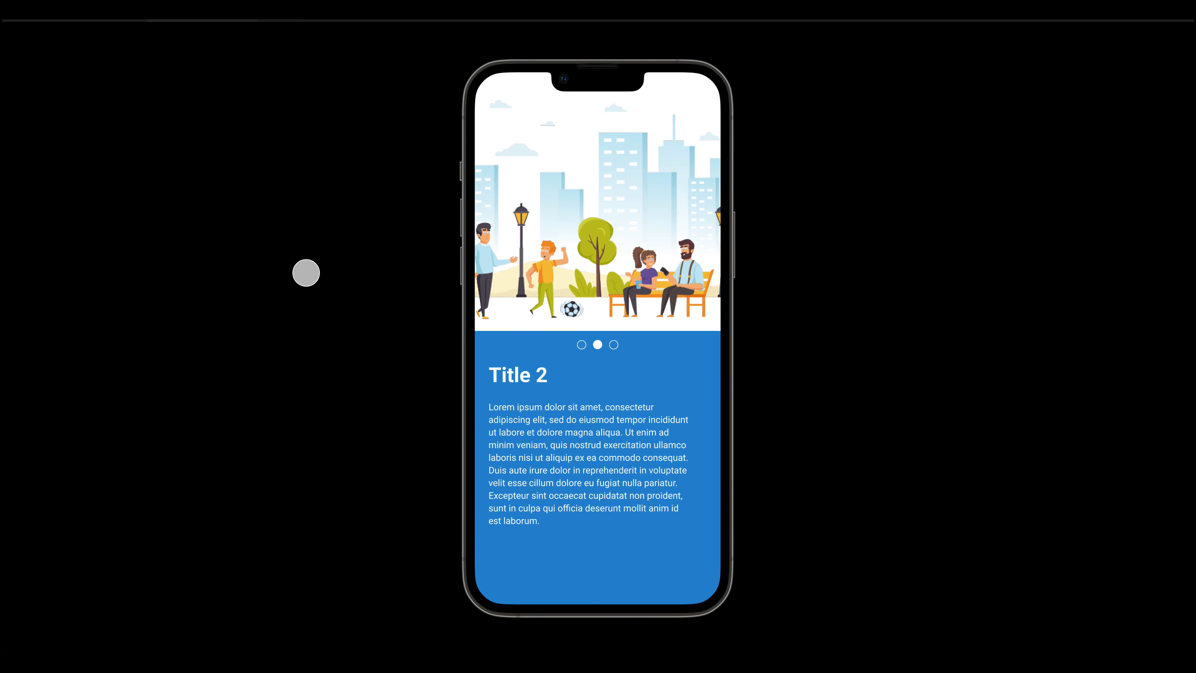
{"action": "left_click_drag", "start_coordinate": [542, 271], "coordinate": [757, 275]}
{"action": "left_click_drag", "start_coordinate": [673, 273], "coordinate": [401, 272]}
{"action": "left_click_drag", "start_coordinate": [601, 267], "coordinate": [908, 269]}
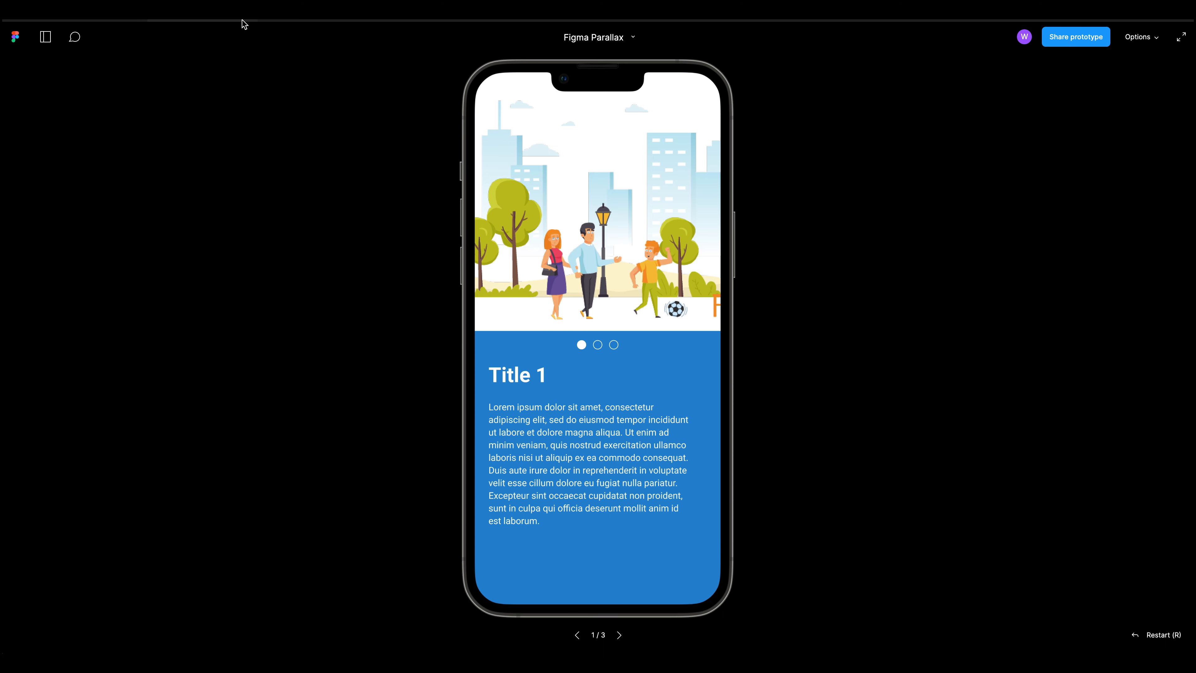
{"action": "left_click", "coordinate": [252, 19]}
Step: Delete all prototype connections between the three iPhone 13 Pro Max frames
{"action": "scroll", "coordinate": [734, 307], "scroll_direction": "right", "scroll_amount": 5}
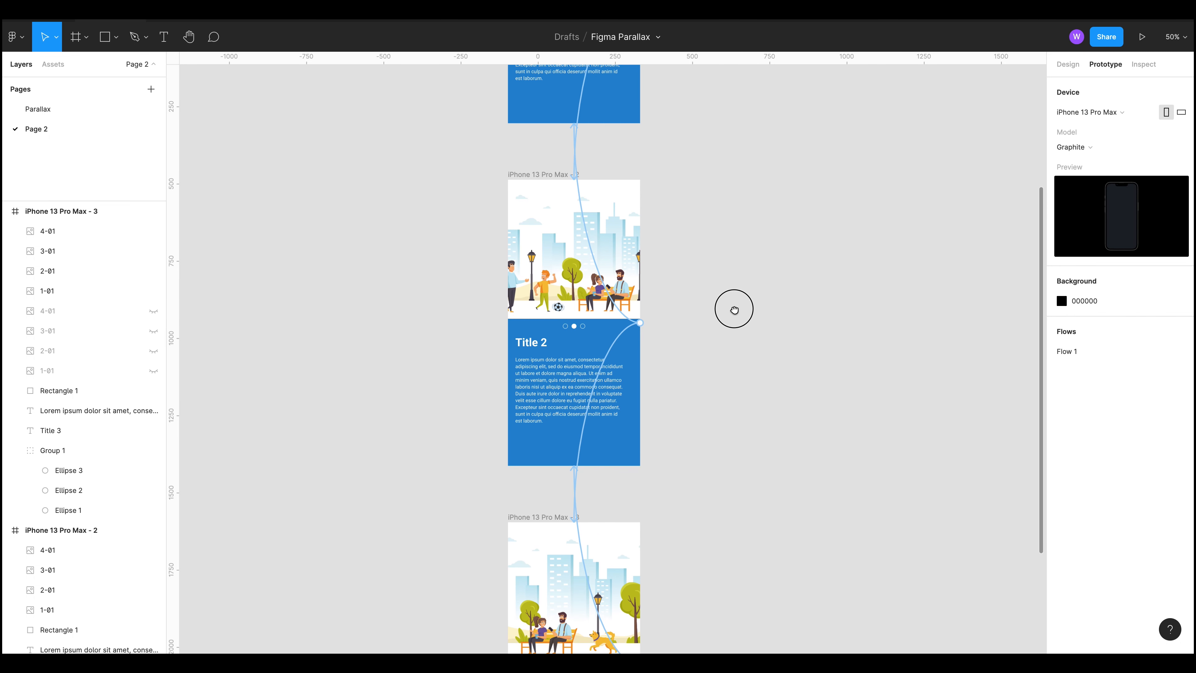
{"action": "scroll", "coordinate": [582, 377], "scroll_direction": "down", "scroll_amount": 5}
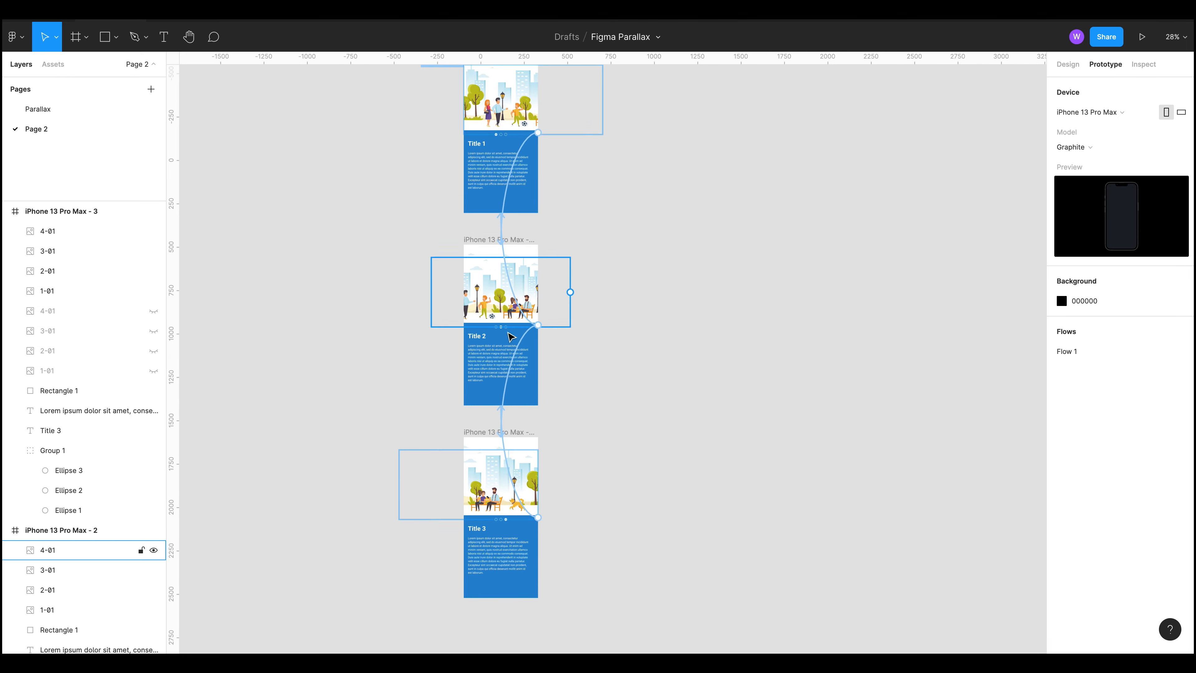
{"action": "left_click", "coordinate": [524, 339]}
{"action": "key", "text": "Delete"}
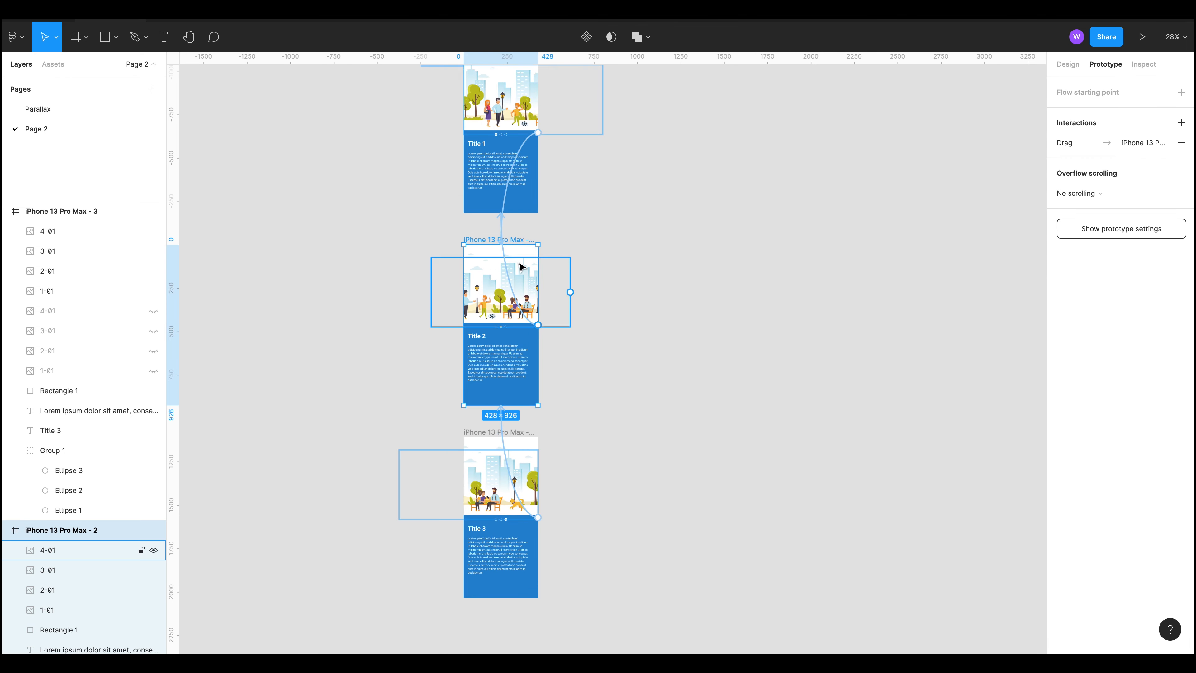
{"action": "left_click_drag", "start_coordinate": [502, 231], "coordinate": [491, 215]}
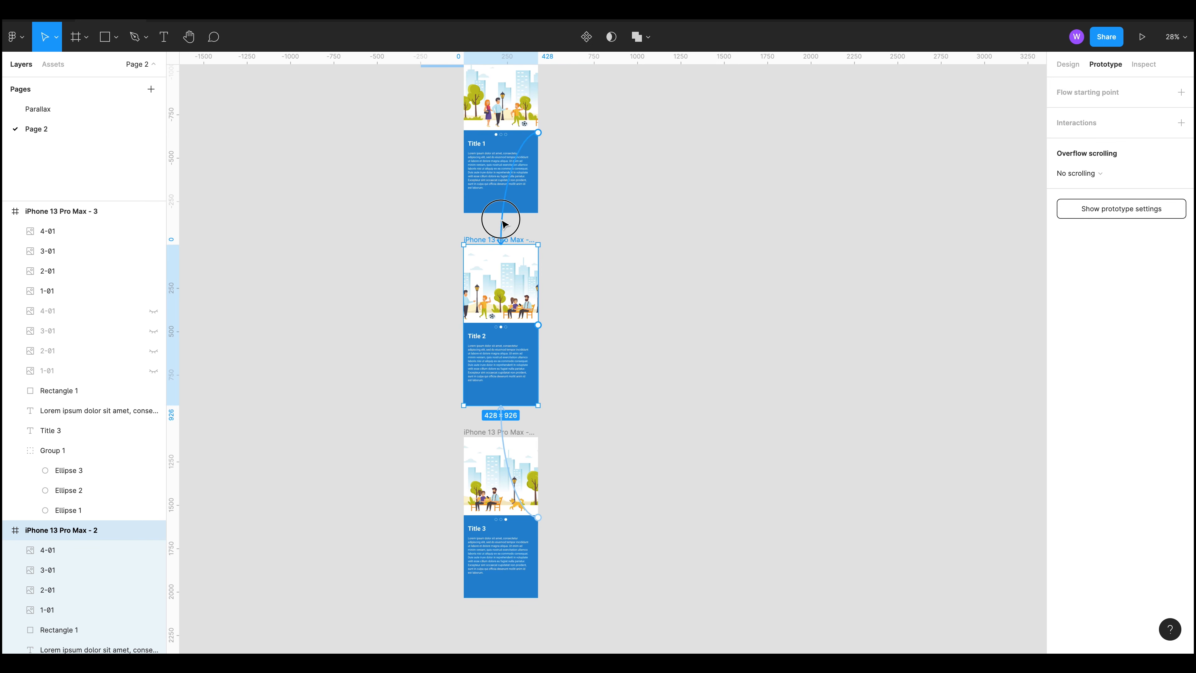
{"action": "left_click", "coordinate": [501, 422]}
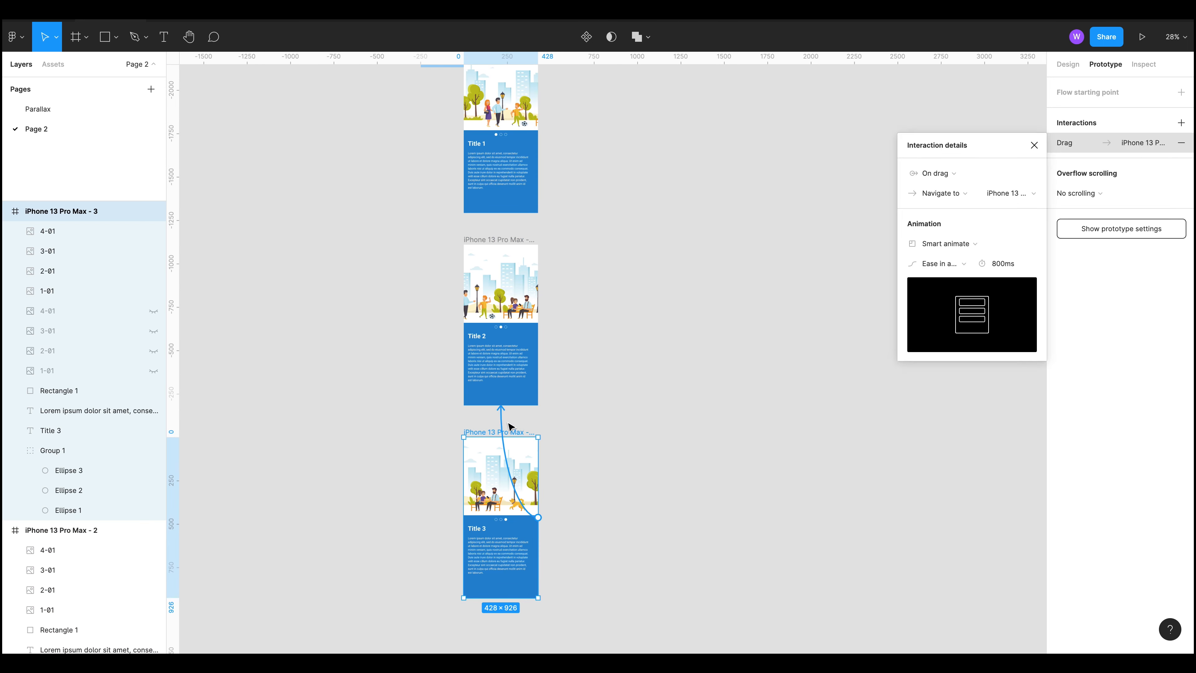
{"action": "key", "text": "Delete"}
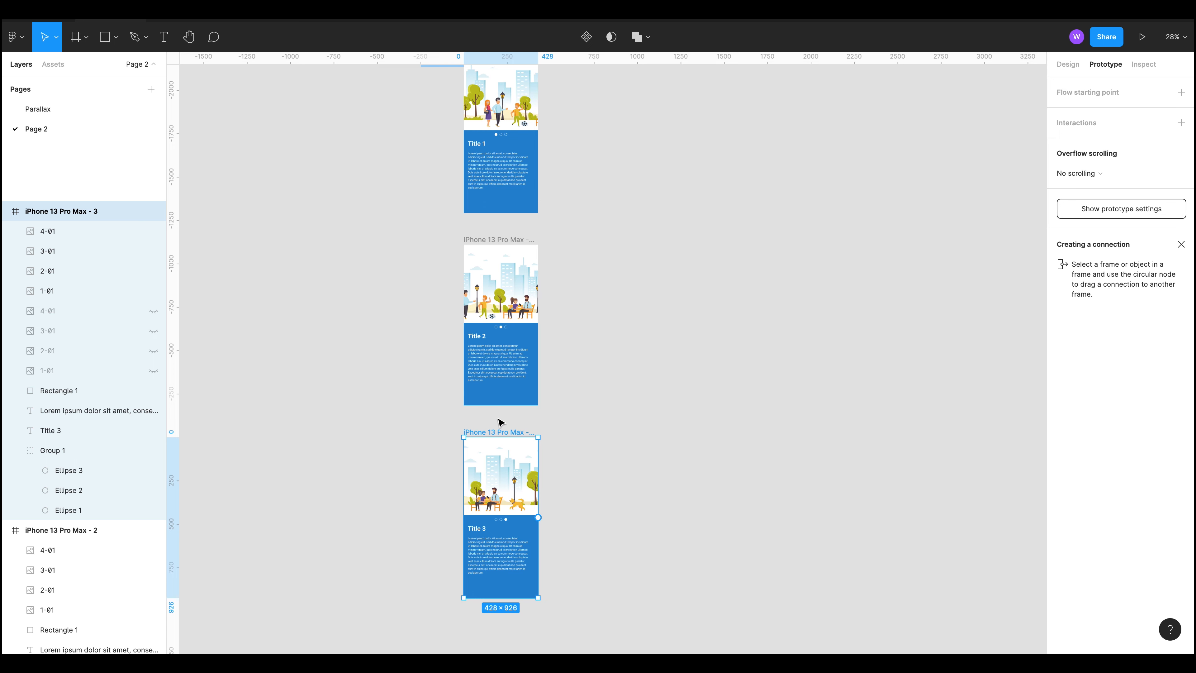
Step: Move the iPhone 13 Pro Max - 3 frame to the right of the first frame and place a duplicate of iPhone 13 Pro Max - 2 below it
{"action": "left_click_drag", "start_coordinate": [483, 434], "coordinate": [622, 191]}
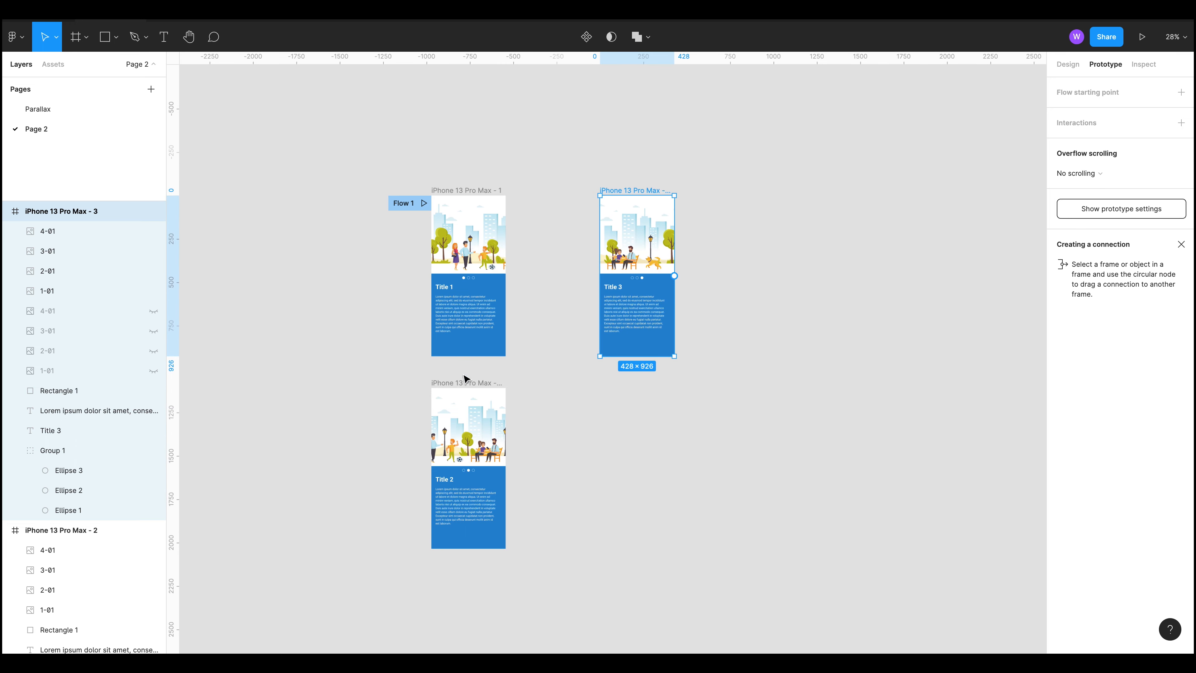
{"action": "left_click_drag", "start_coordinate": [465, 384], "coordinate": [631, 382]}
{"action": "left_click", "coordinate": [749, 395]}
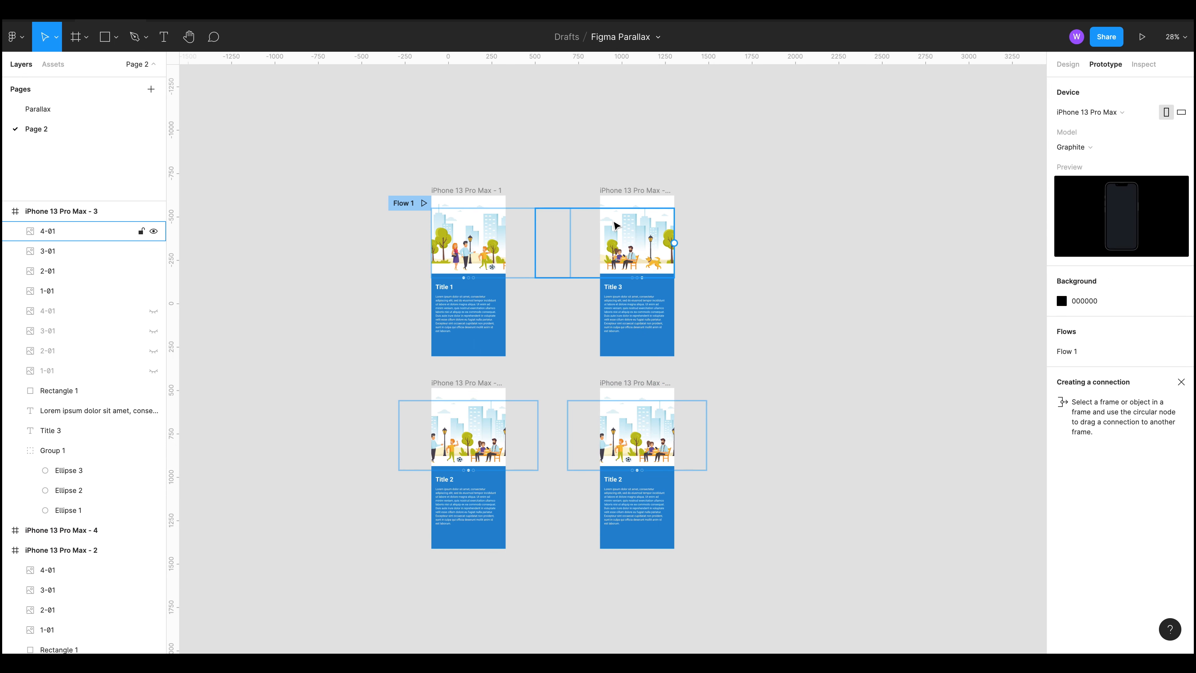
{"action": "left_click", "coordinate": [456, 242]}
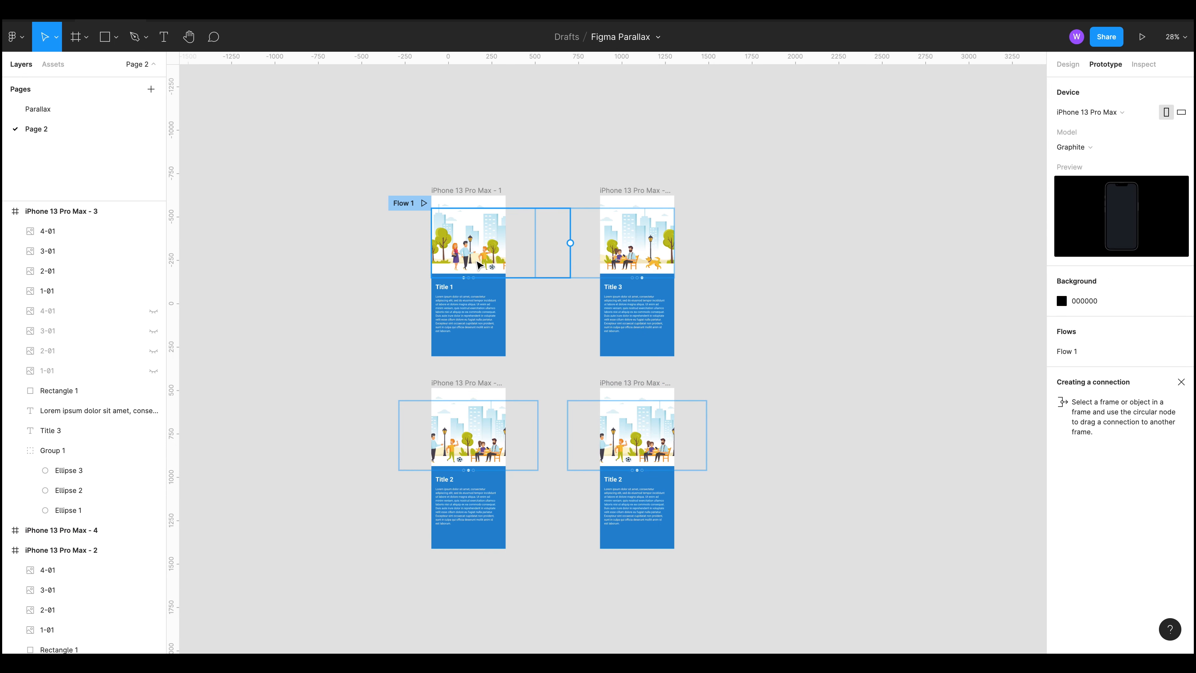
{"action": "left_click", "coordinate": [484, 455]}
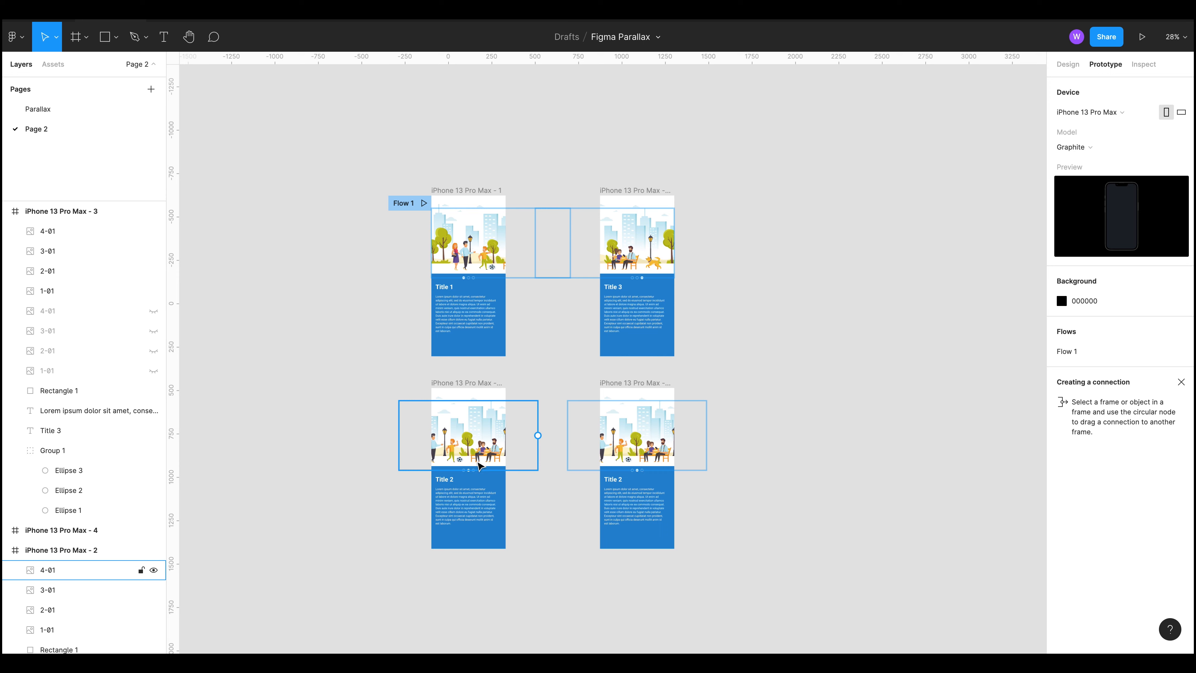
{"action": "left_click", "coordinate": [635, 267]}
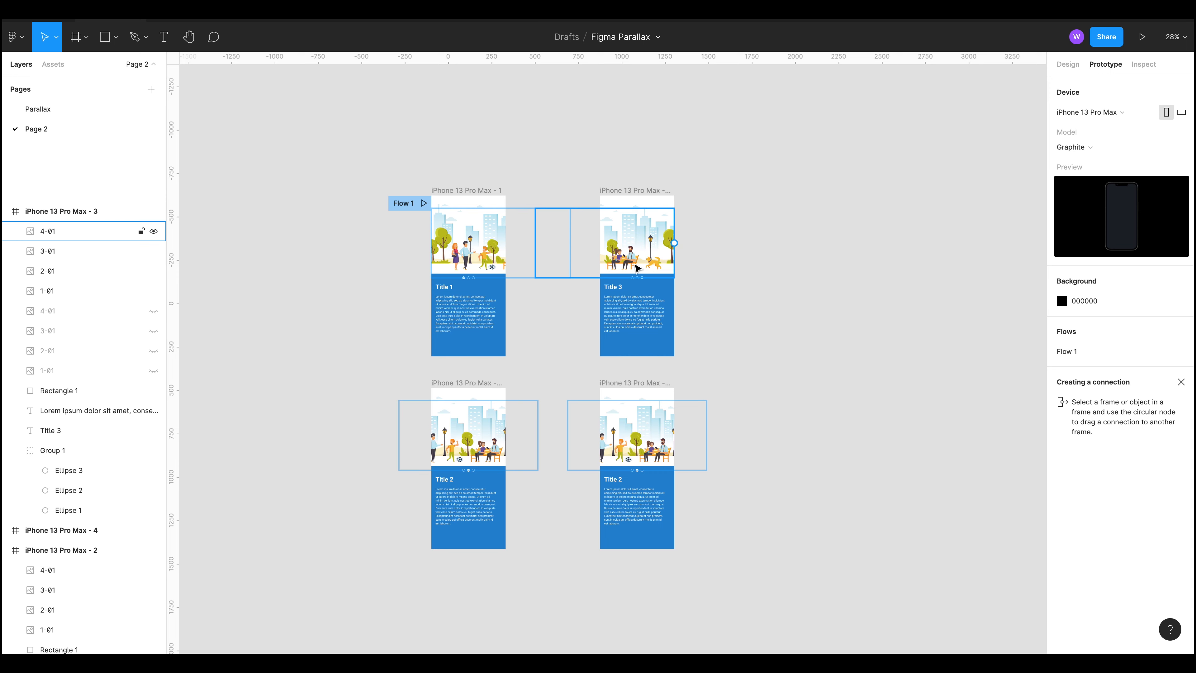
{"action": "left_click", "coordinate": [668, 419]}
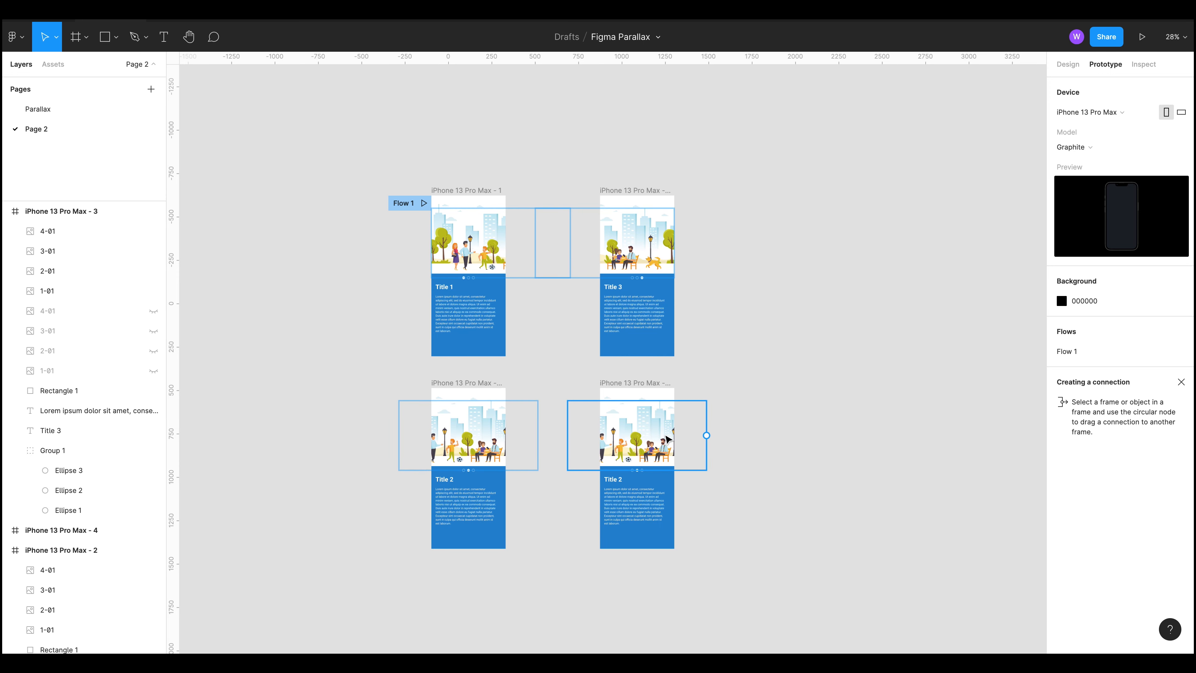
{"action": "left_click", "coordinate": [555, 391]}
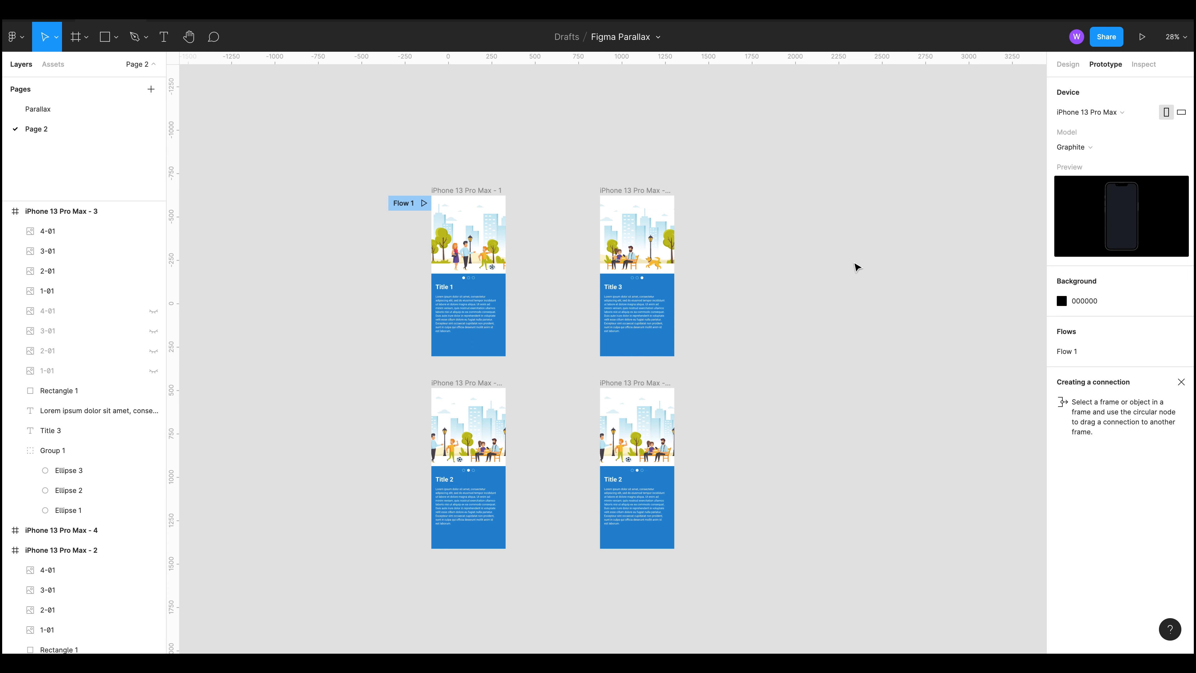
Step: Connect the iPhone 13 Pro Max - 1 frame to the iPhone 13 Pro Max - 2 frame with an On drag trigger
{"action": "scroll", "coordinate": [566, 435], "scroll_direction": "up", "scroll_amount": 3}
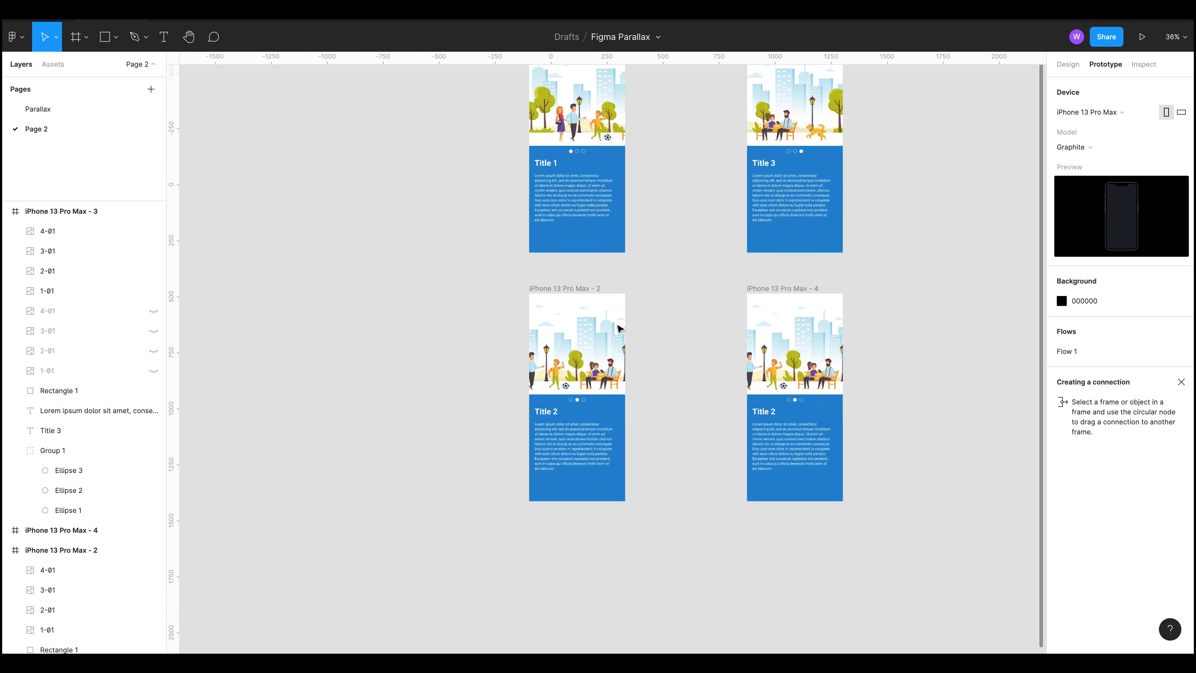
{"action": "left_click_drag", "start_coordinate": [907, 285], "coordinate": [725, 405]}
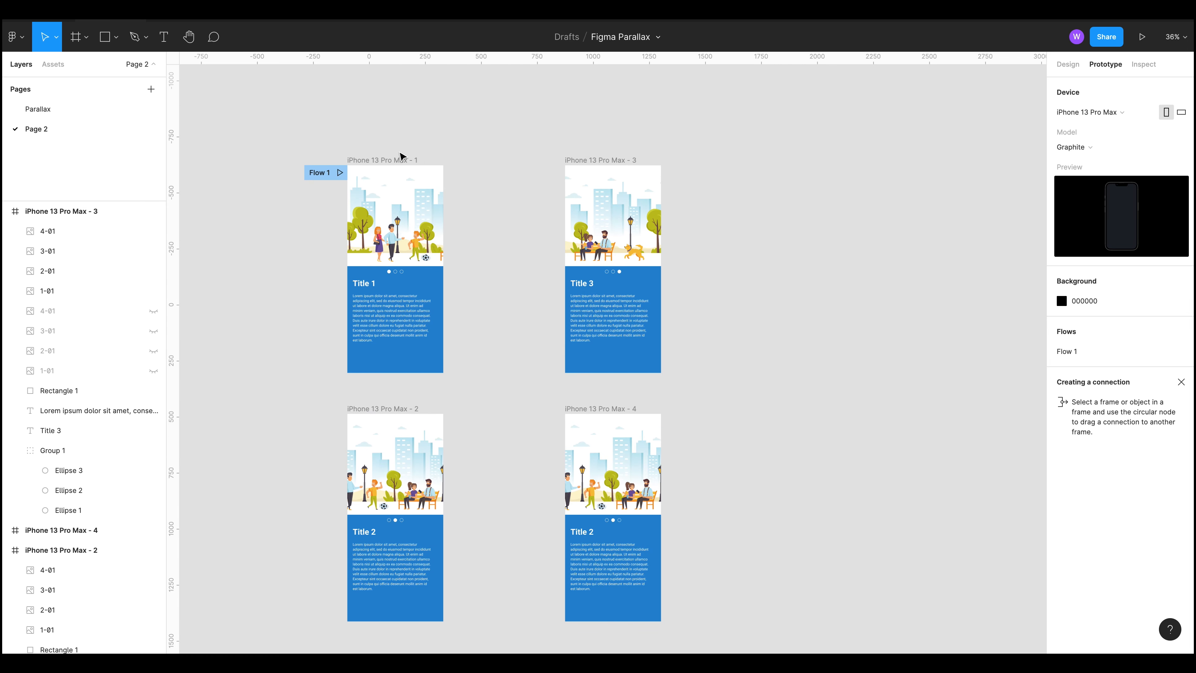
{"action": "left_click", "coordinate": [395, 160]}
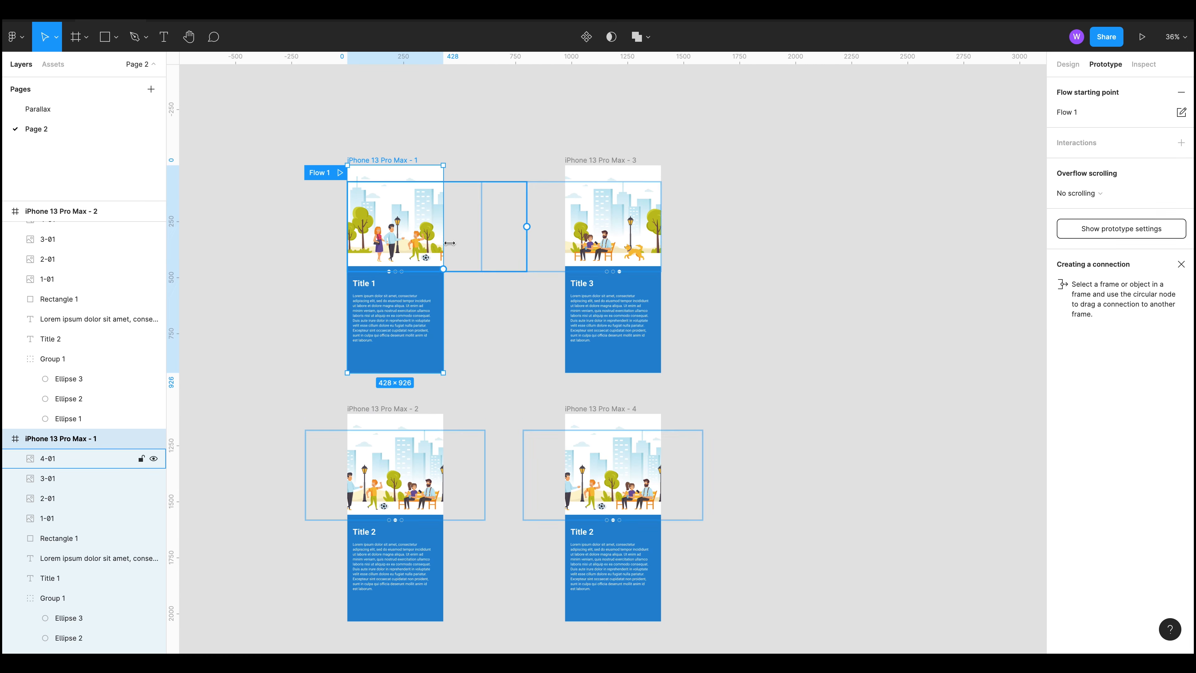
{"action": "left_click_drag", "start_coordinate": [443, 269], "coordinate": [385, 431]}
{"action": "left_click", "coordinate": [932, 193]}
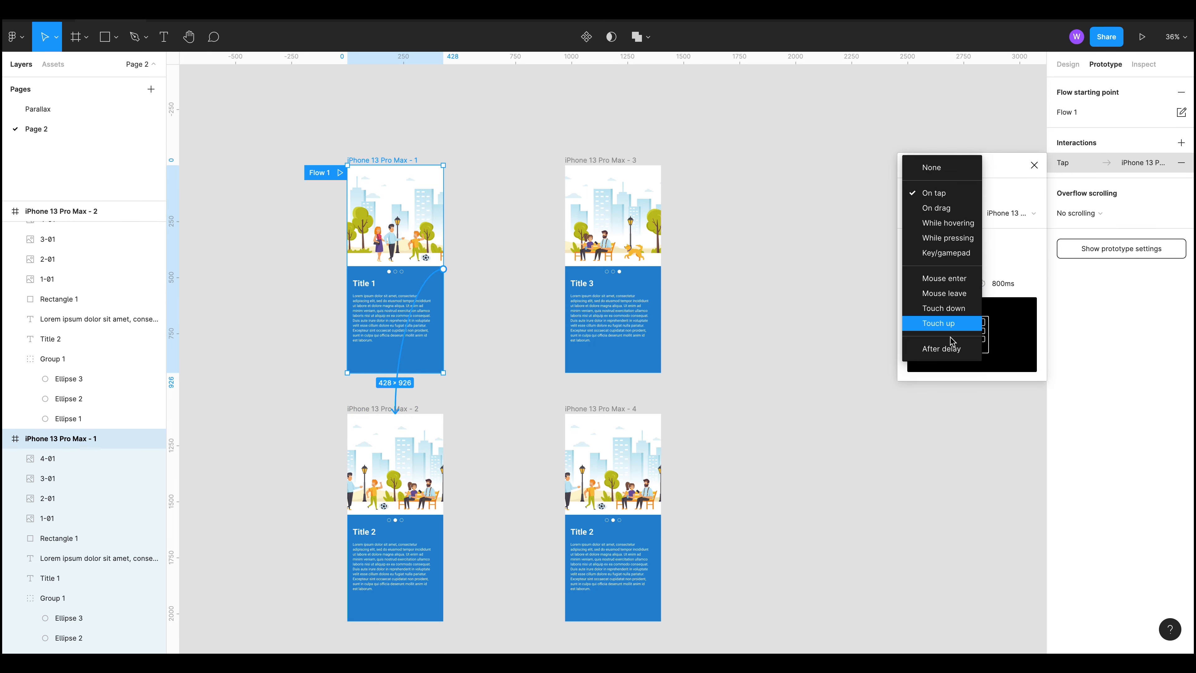
{"action": "left_click", "coordinate": [939, 207]}
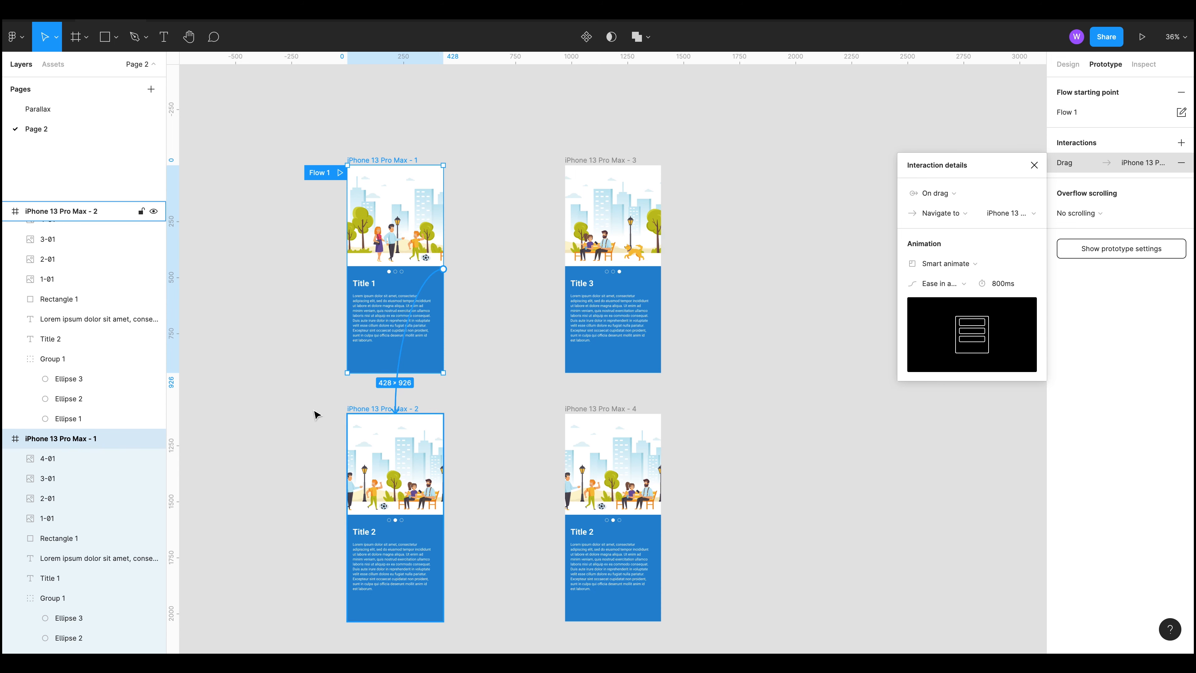
Step: Connect the iPhone 13 Pro Max - 2 frame to the iPhone 13 Pro Max - 3 frame with an On drag trigger
{"action": "left_click", "coordinate": [370, 414]}
{"action": "left_click_drag", "start_coordinate": [443, 518], "coordinate": [569, 285]}
{"action": "left_click", "coordinate": [952, 176]}
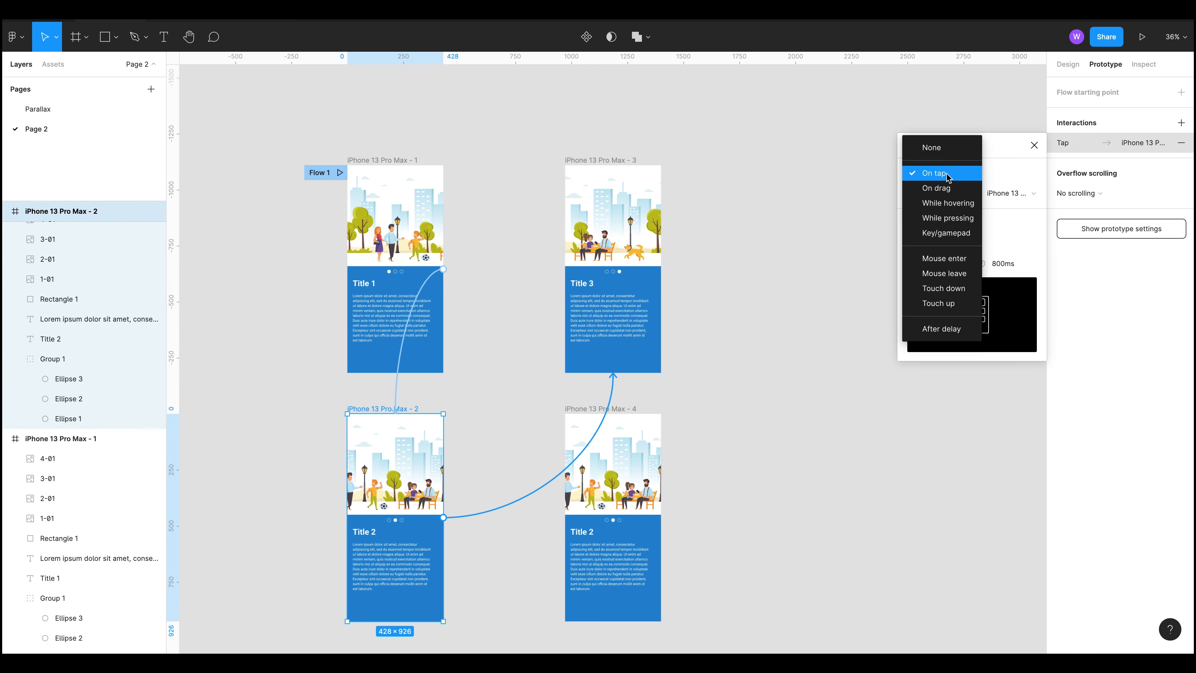
{"action": "left_click", "coordinate": [948, 189]}
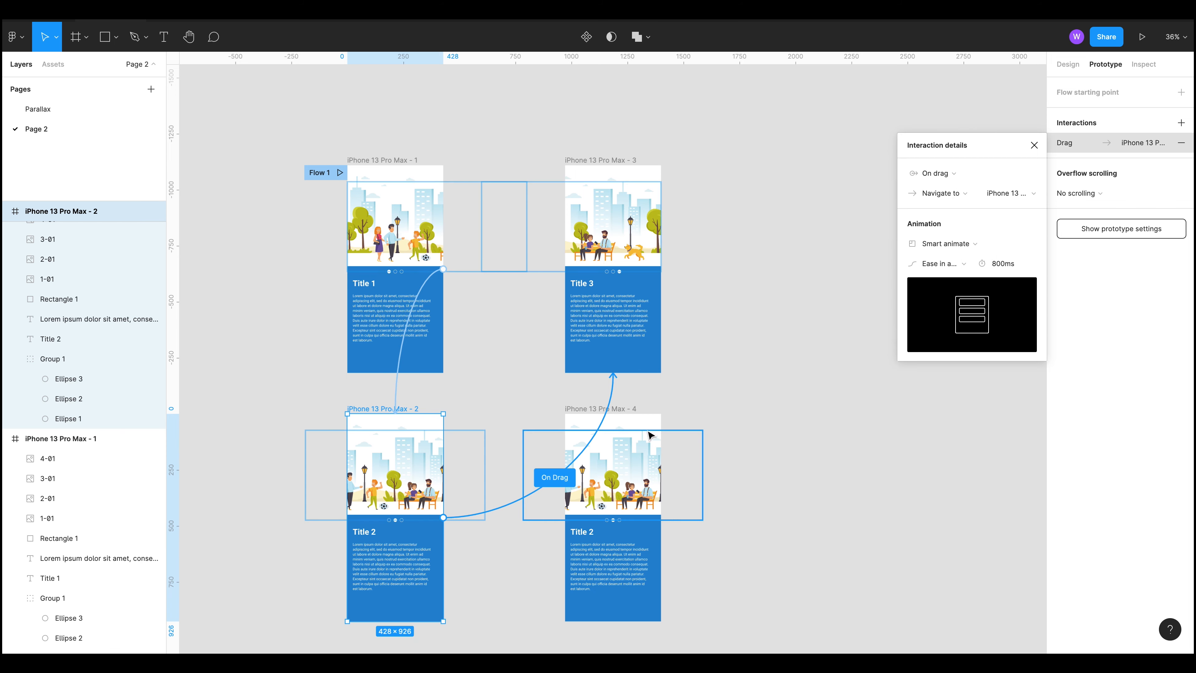
Step: Connect the iPhone 13 Pro Max - 3 frame to the iPhone 13 Pro Max - 4 frame with an On drag trigger
{"action": "left_click", "coordinate": [629, 188]}
{"action": "left_click_drag", "start_coordinate": [661, 269], "coordinate": [625, 421]}
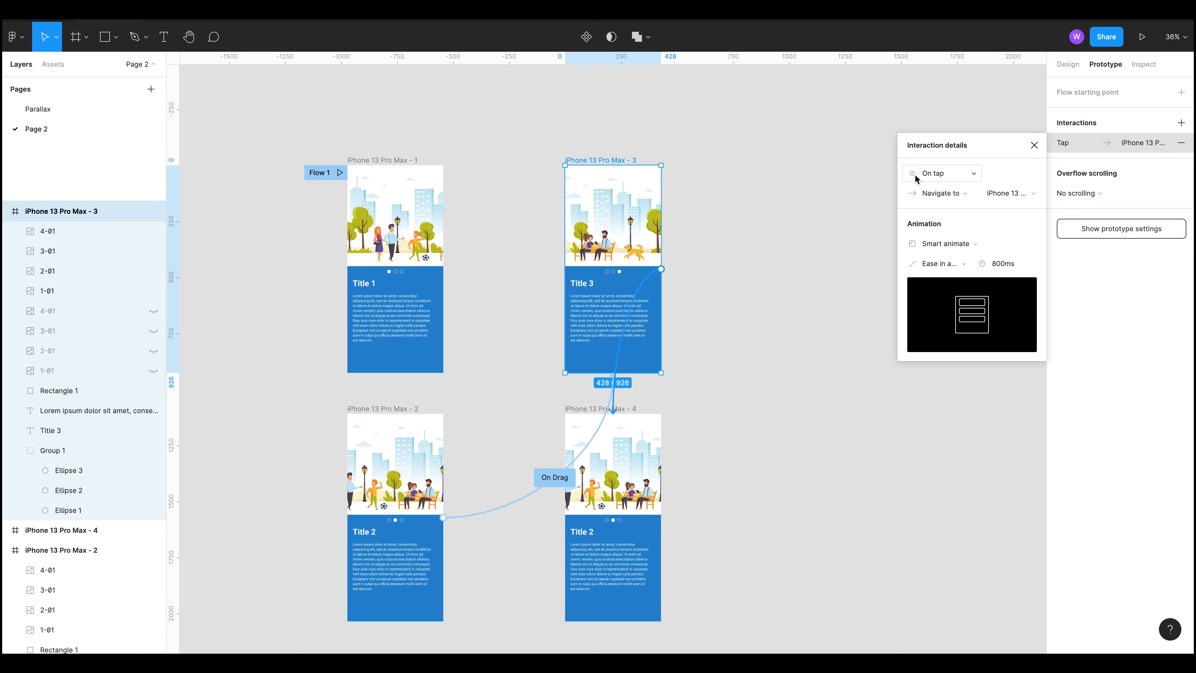
{"action": "left_click", "coordinate": [935, 173]}
{"action": "left_click", "coordinate": [939, 188]}
Step: Connect the iPhone 13 Pro Max - 4 frame back to the iPhone 13 Pro Max - 1 frame with an On drag trigger
{"action": "left_click", "coordinate": [600, 408]}
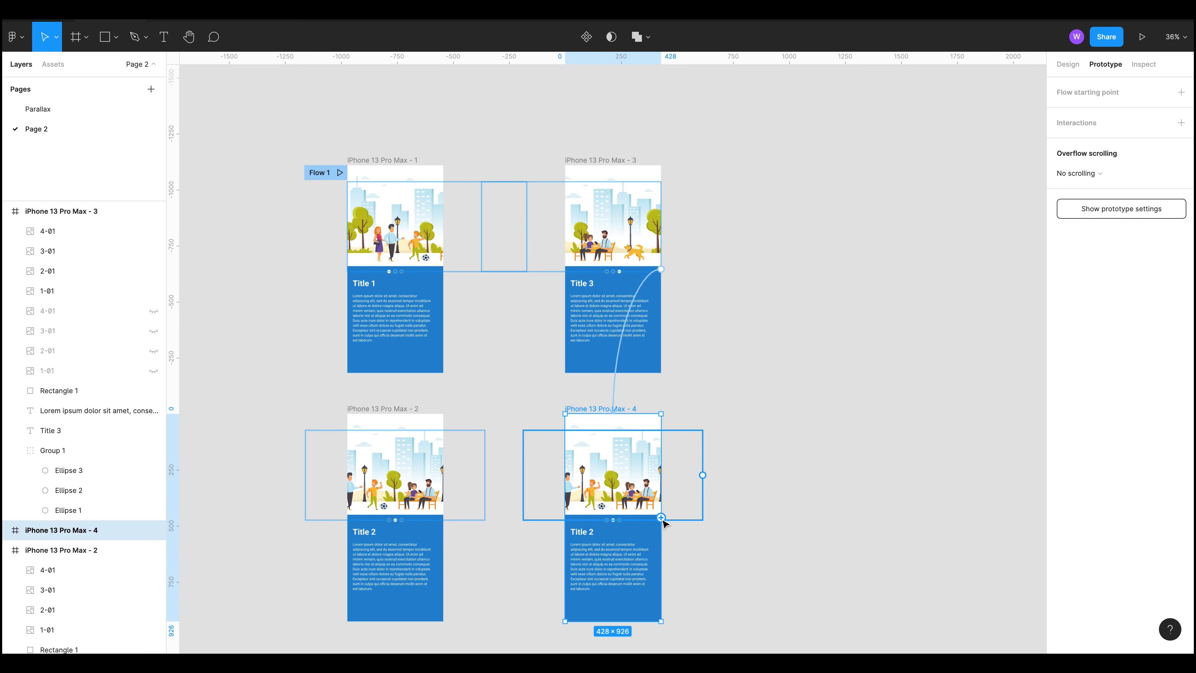
{"action": "left_click_drag", "start_coordinate": [661, 517], "coordinate": [441, 298]}
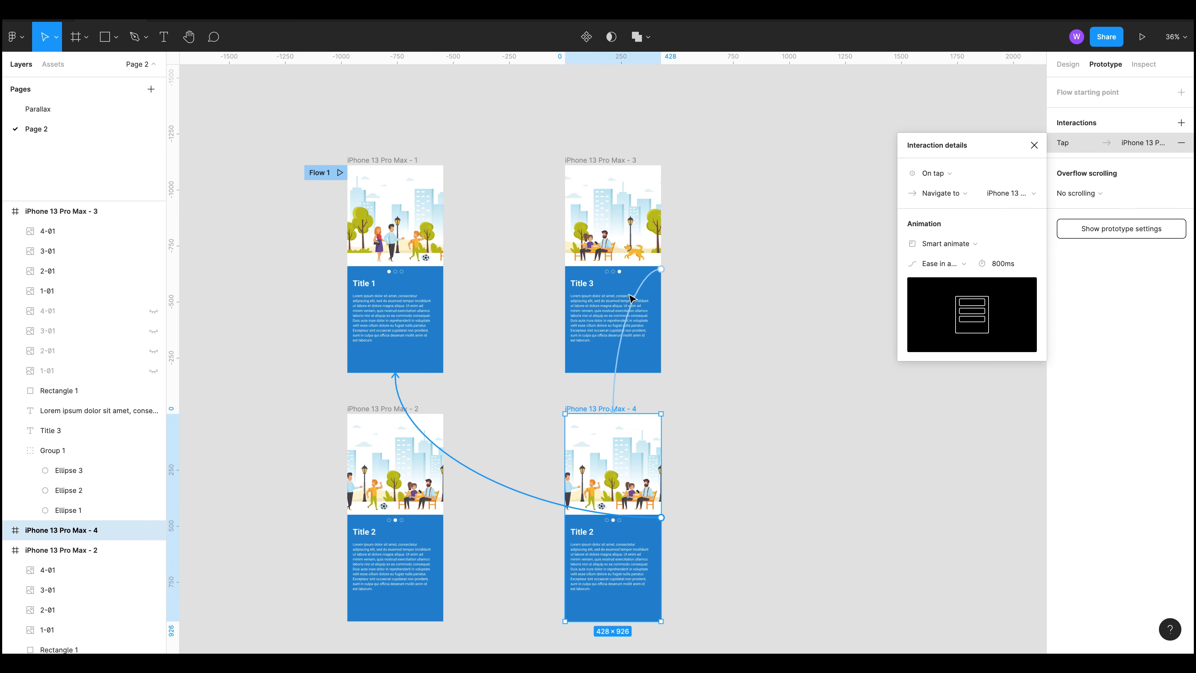
{"action": "left_click", "coordinate": [943, 193]}
{"action": "left_click", "coordinate": [979, 150]}
{"action": "left_click", "coordinate": [939, 172]}
{"action": "left_click", "coordinate": [958, 193]}
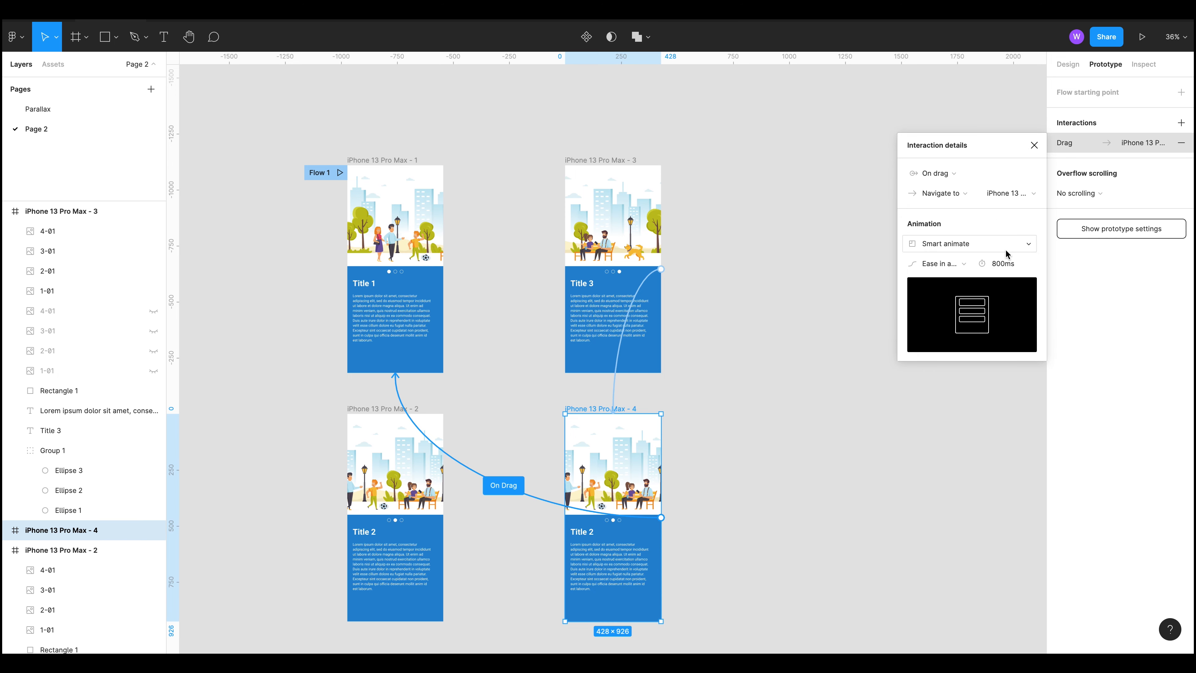
Step: Preview Flow 1 and swipe back and forth through the onboarding screens to check the parallax drag transitions
{"action": "left_click", "coordinate": [337, 172]}
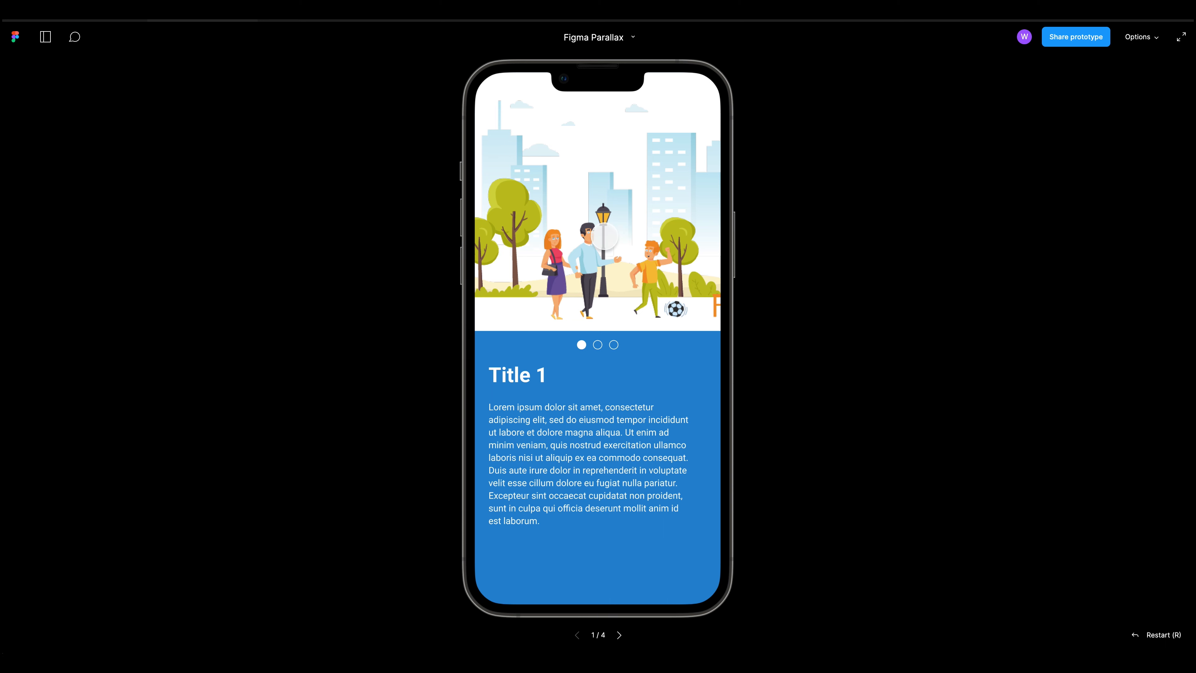
{"action": "left_click_drag", "start_coordinate": [685, 254], "coordinate": [426, 279]}
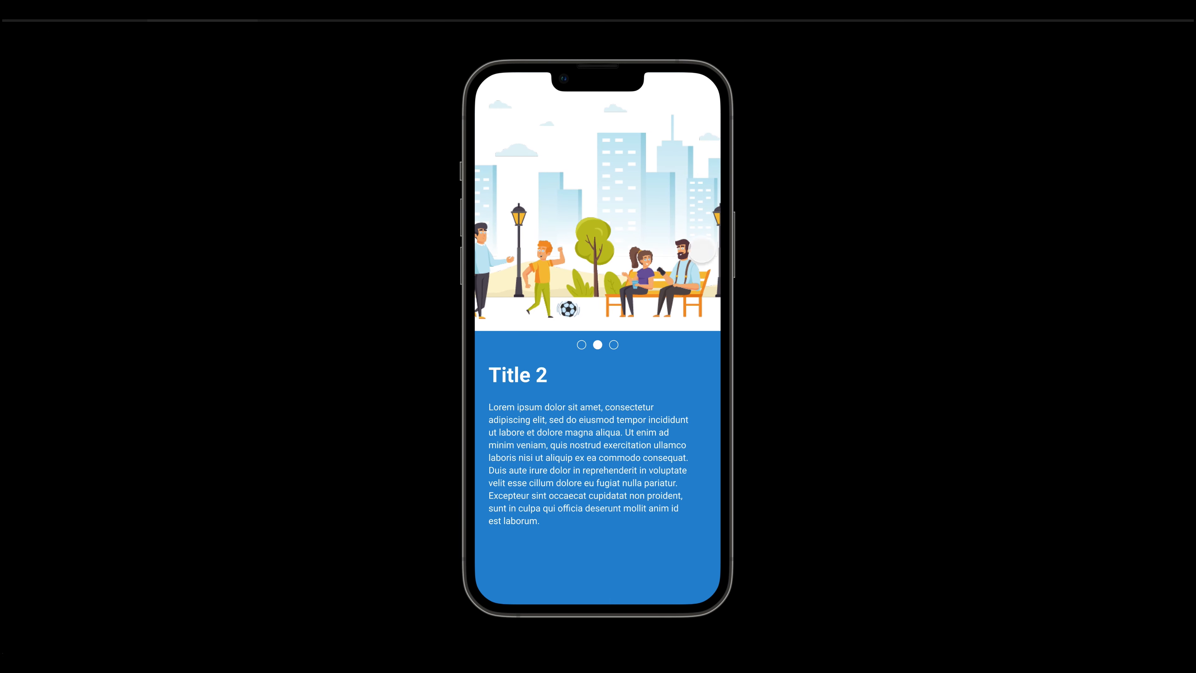
{"action": "left_click_drag", "start_coordinate": [701, 255], "coordinate": [393, 270]}
{"action": "left_click_drag", "start_coordinate": [690, 230], "coordinate": [350, 258]}
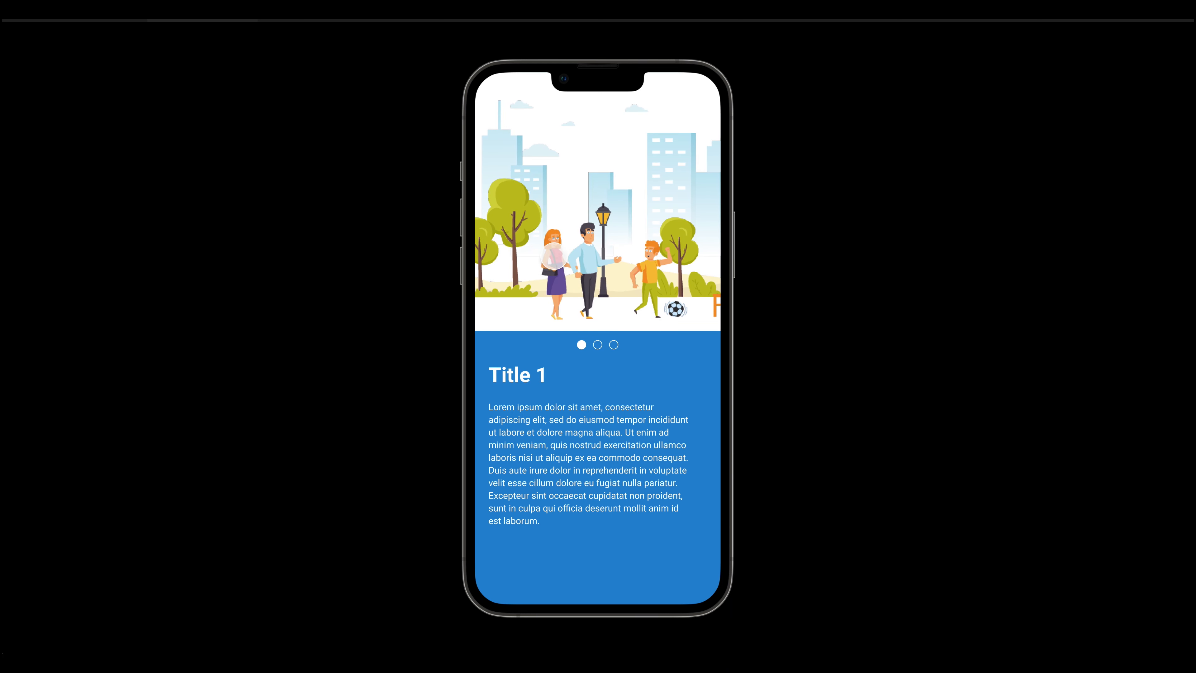
{"action": "left_click_drag", "start_coordinate": [651, 254], "coordinate": [379, 267]}
{"action": "left_click_drag", "start_coordinate": [682, 250], "coordinate": [408, 268]}
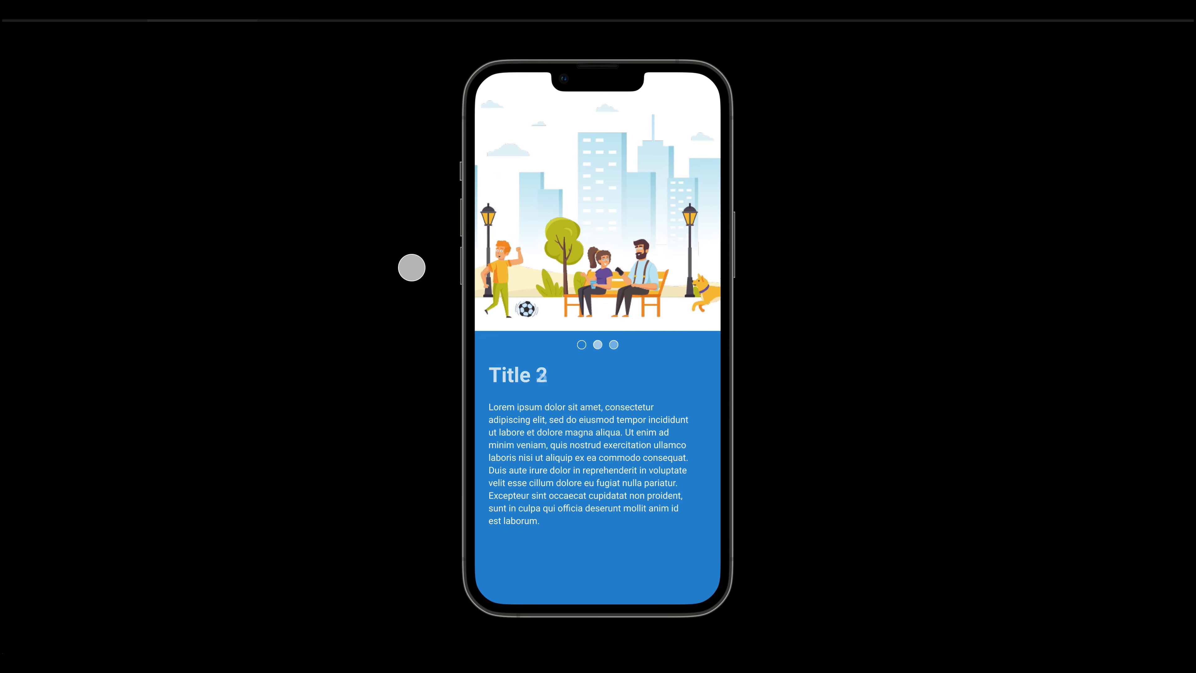
{"action": "left_click_drag", "start_coordinate": [476, 306], "coordinate": [755, 262]}
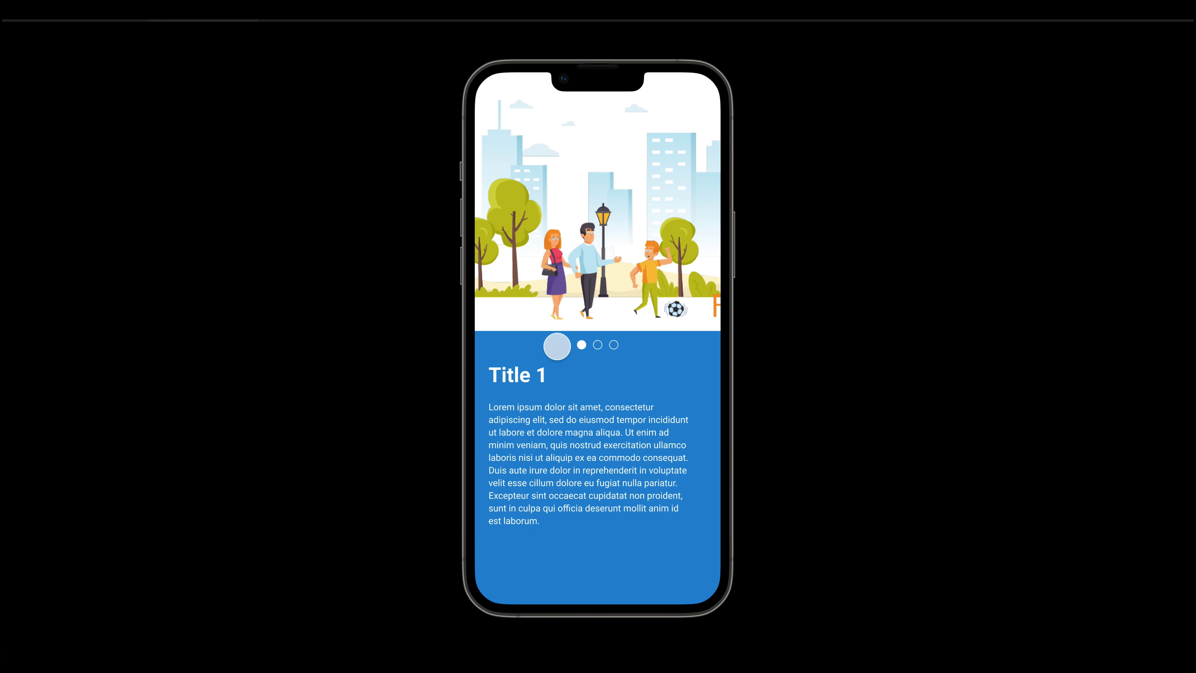
{"action": "left_click_drag", "start_coordinate": [658, 248], "coordinate": [416, 238]}
{"action": "left_click_drag", "start_coordinate": [678, 249], "coordinate": [389, 257]}
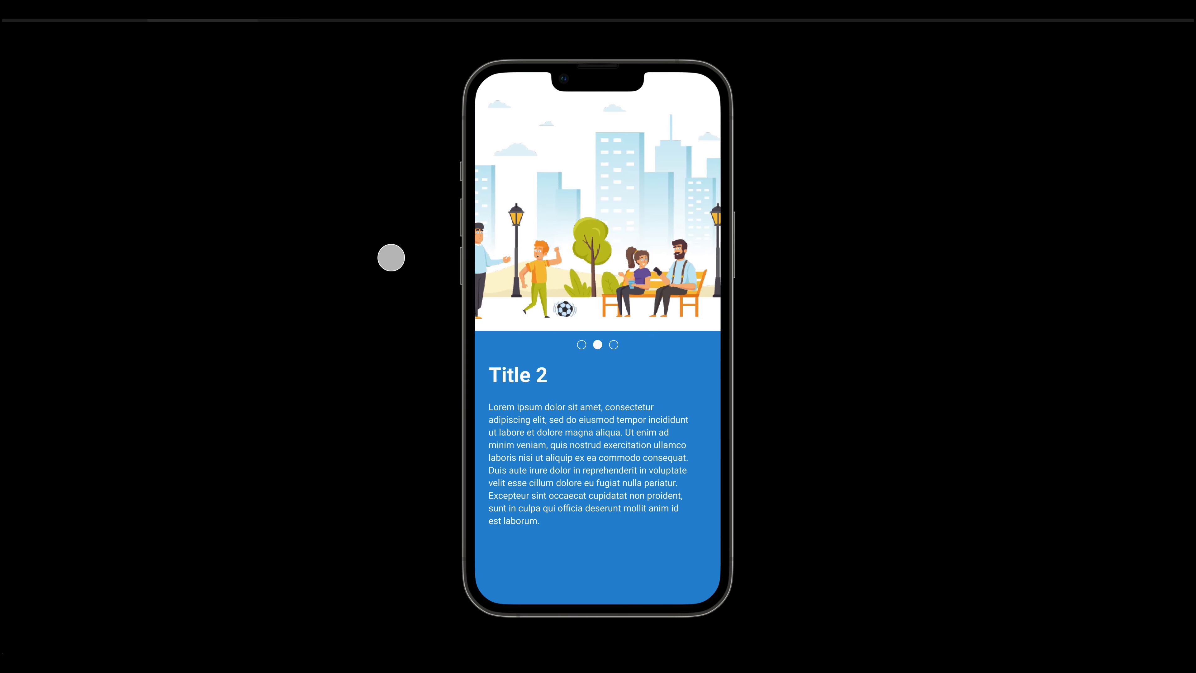
{"action": "left_click_drag", "start_coordinate": [508, 258], "coordinate": [857, 251]}
{"action": "left_click_drag", "start_coordinate": [510, 244], "coordinate": [881, 232]}
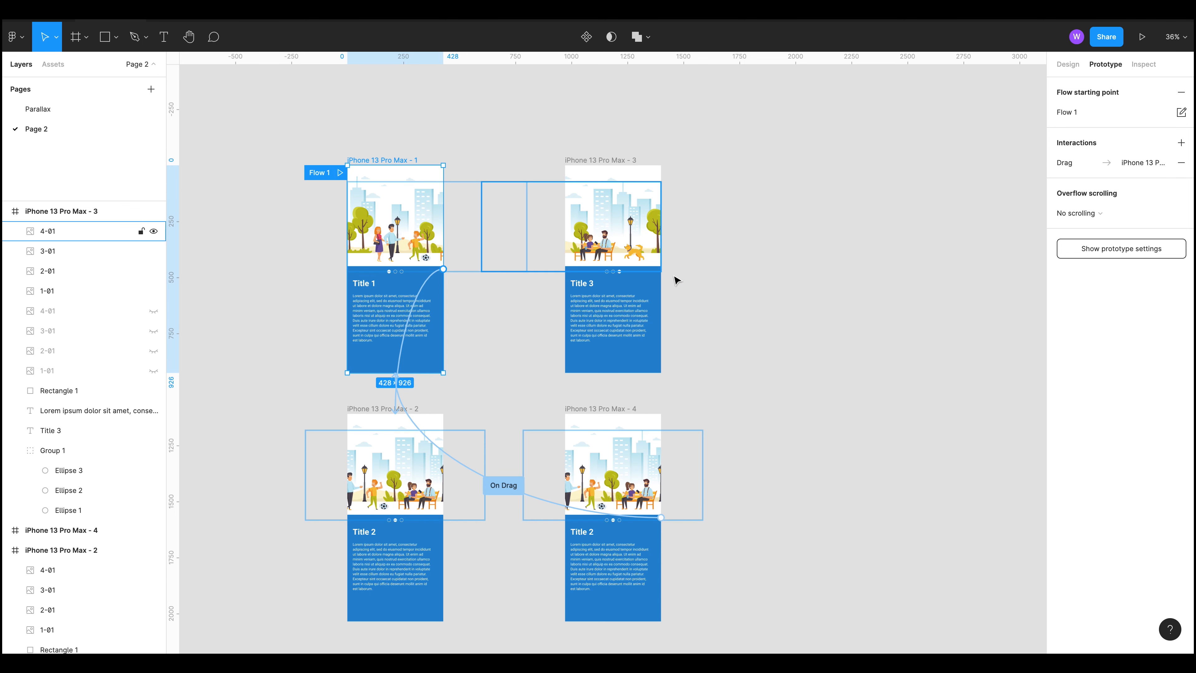
Step: Add a text layer reading "BUTTON" on the empty canvas beside the iPhone 13 Pro Max - 1 frame
{"action": "left_click", "coordinate": [734, 454]}
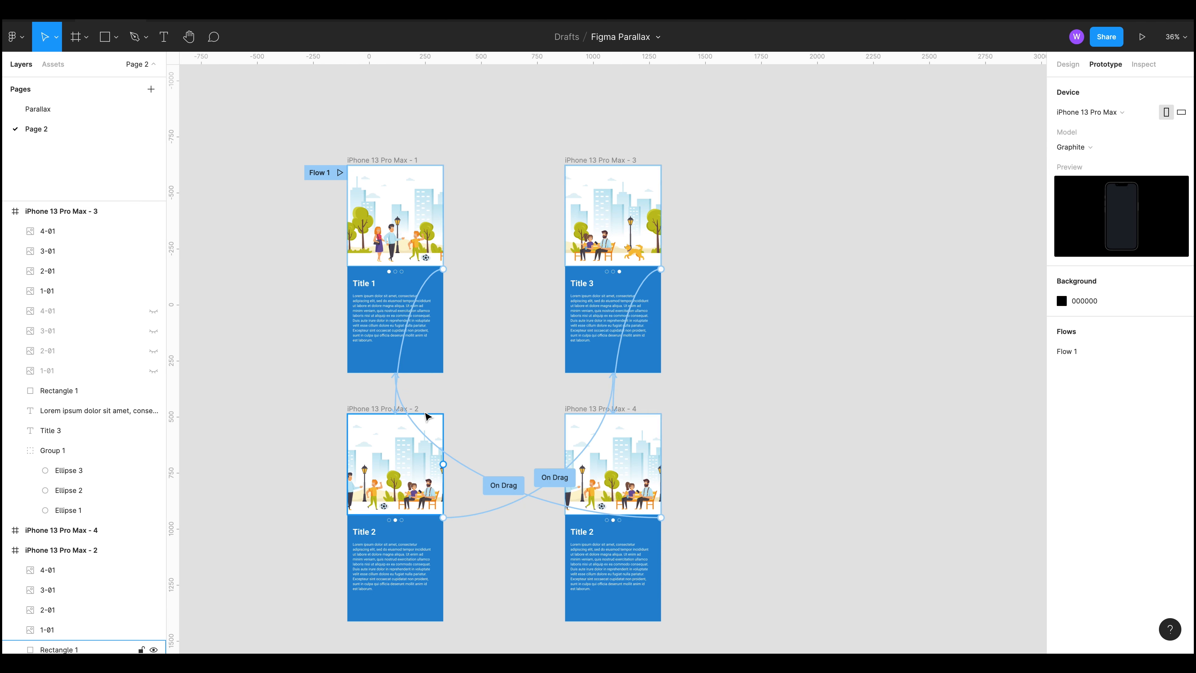
{"action": "scroll", "coordinate": [384, 354], "scroll_direction": "up", "scroll_amount": 3}
{"action": "scroll", "coordinate": [358, 377], "scroll_direction": "up", "scroll_amount": 2}
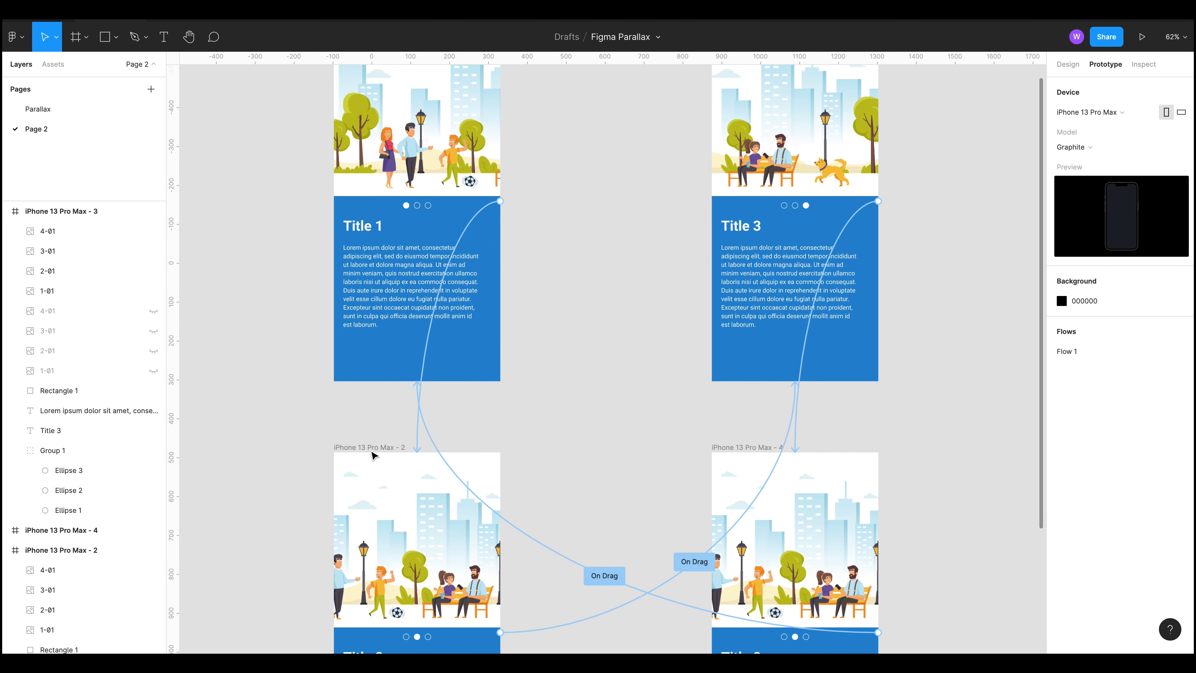
{"action": "left_click_drag", "start_coordinate": [332, 405], "coordinate": [511, 391]}
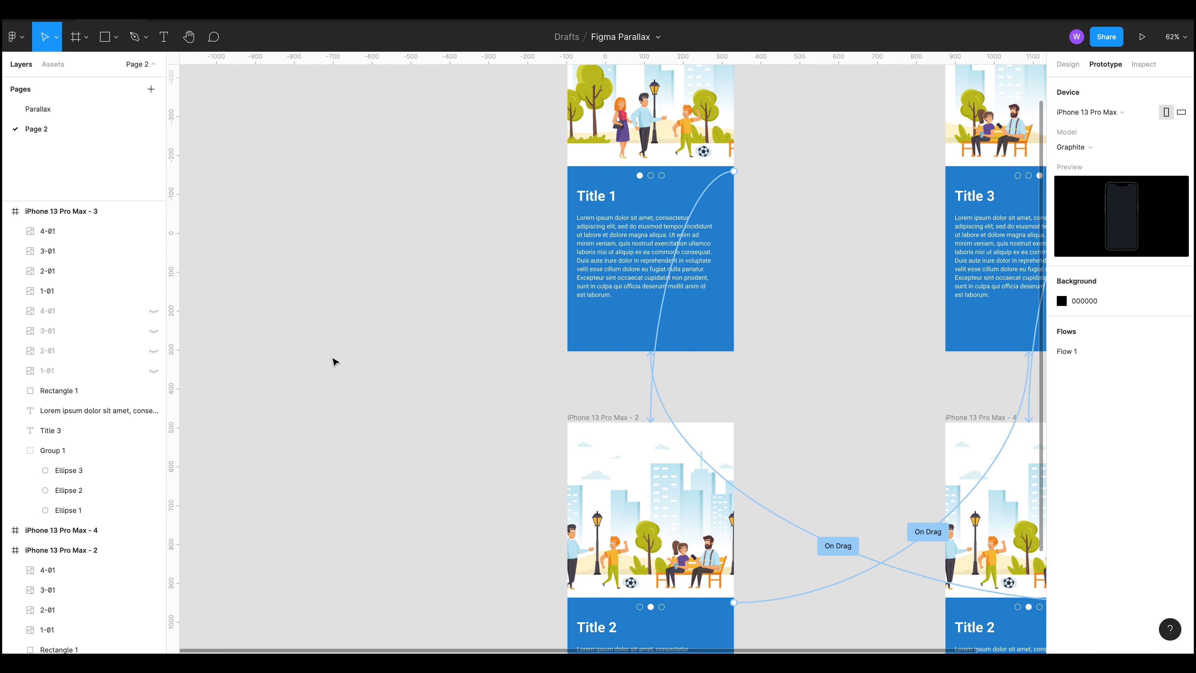
{"action": "key", "text": "t"}
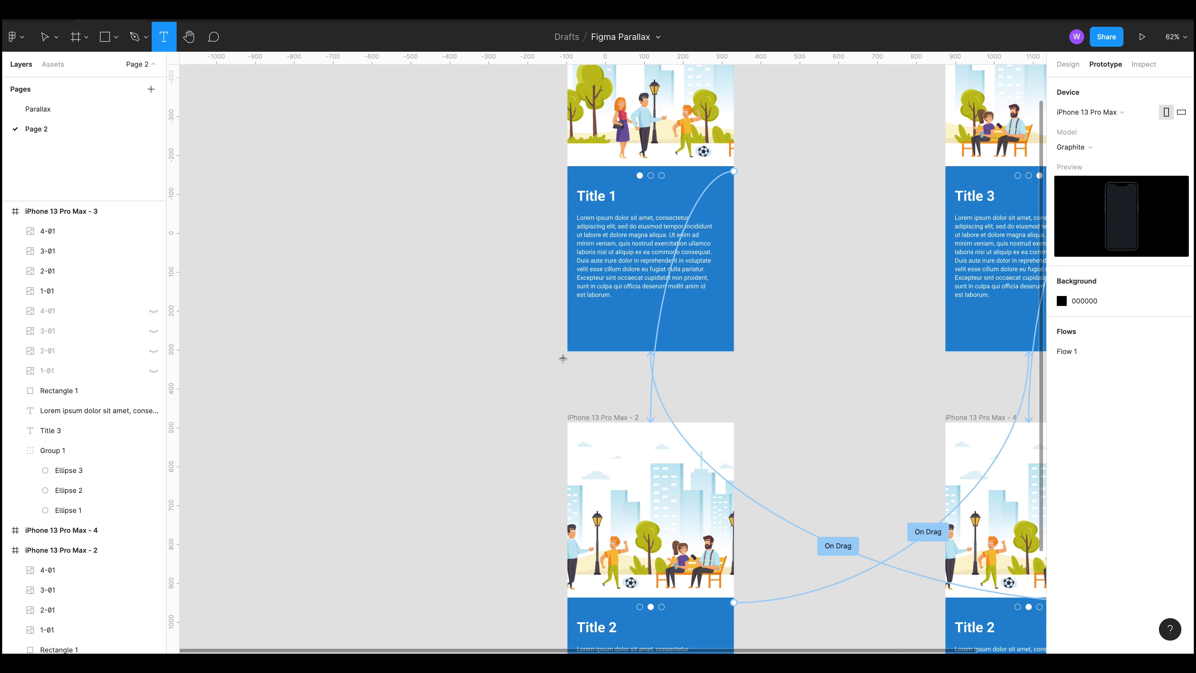
{"action": "left_click", "coordinate": [351, 301]}
{"action": "key", "text": "Escape"}
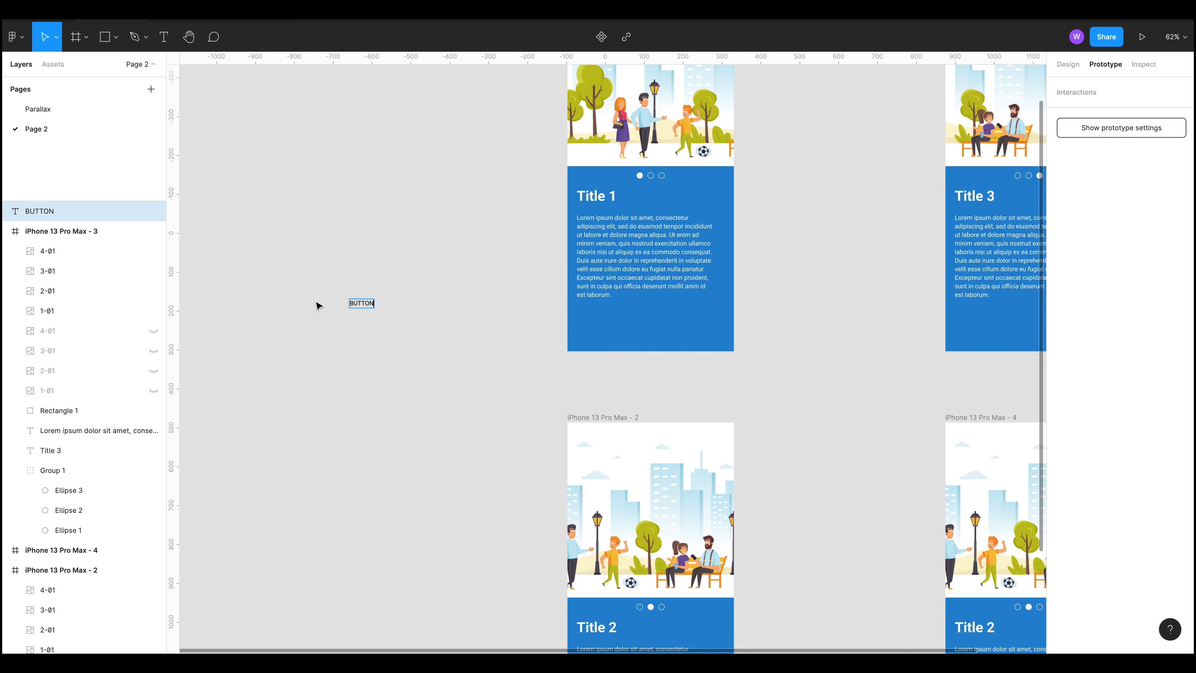
{"action": "left_click", "coordinate": [401, 347]}
Step: Wrap the BUTTON text in an auto layout frame and give that frame a white FFFFFF fill
{"action": "right_click", "coordinate": [372, 307]}
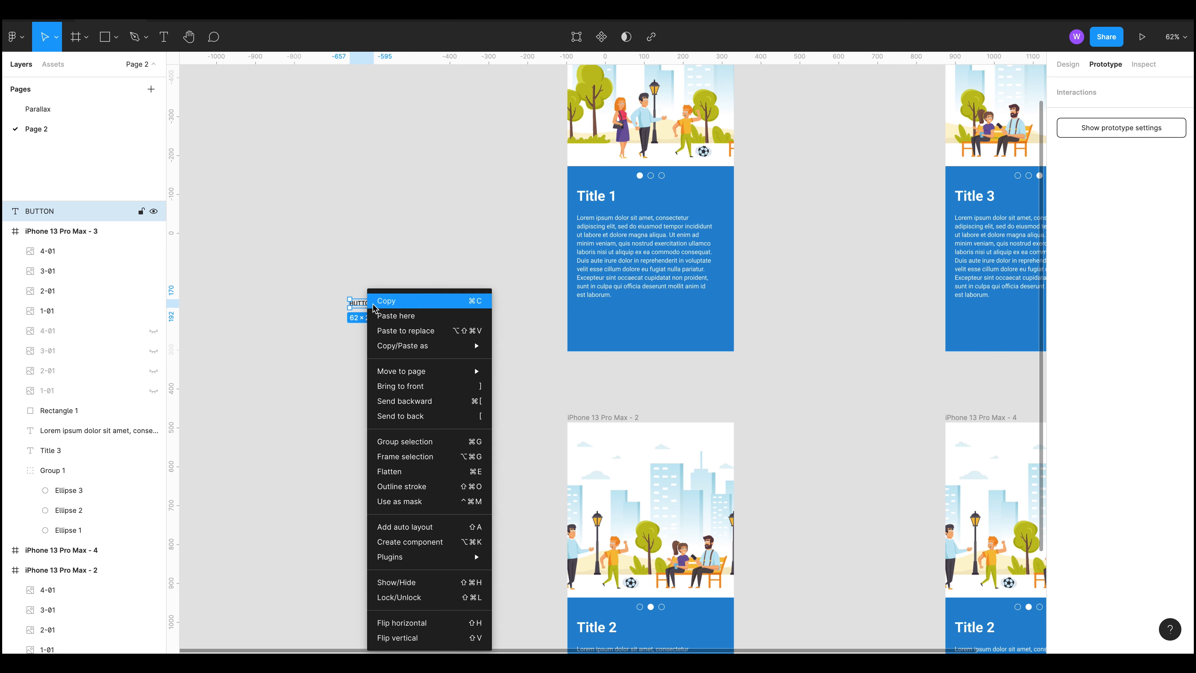
{"action": "left_click", "coordinate": [1115, 173]}
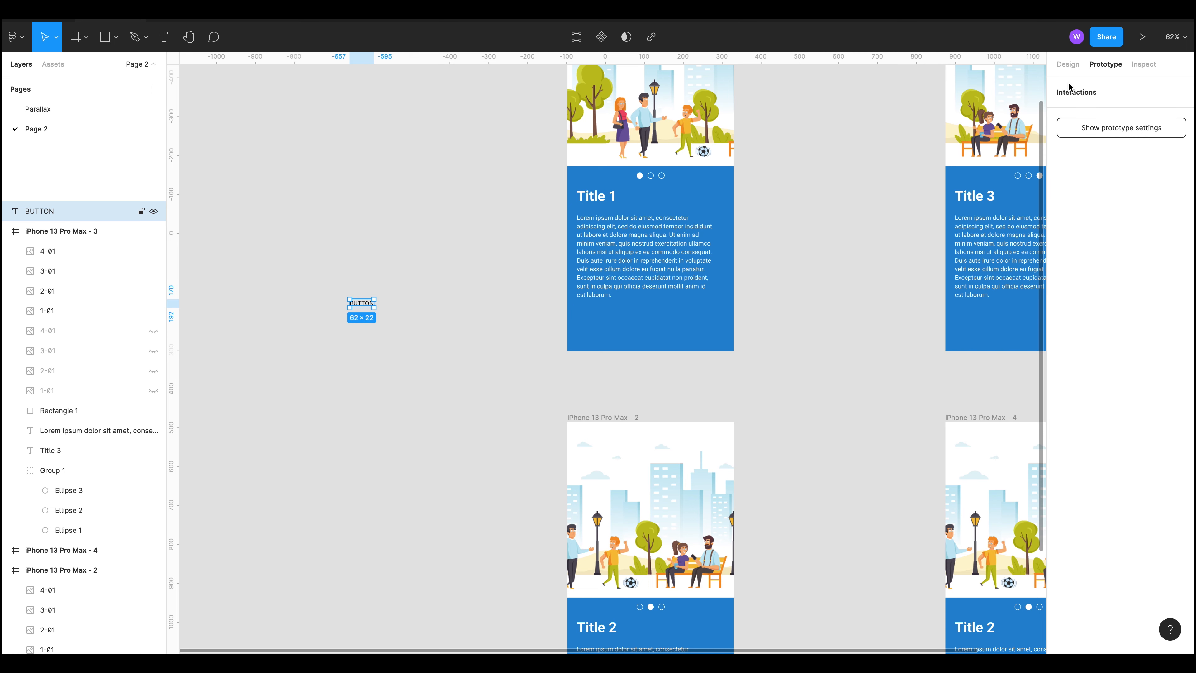
{"action": "left_click", "coordinate": [1067, 65]}
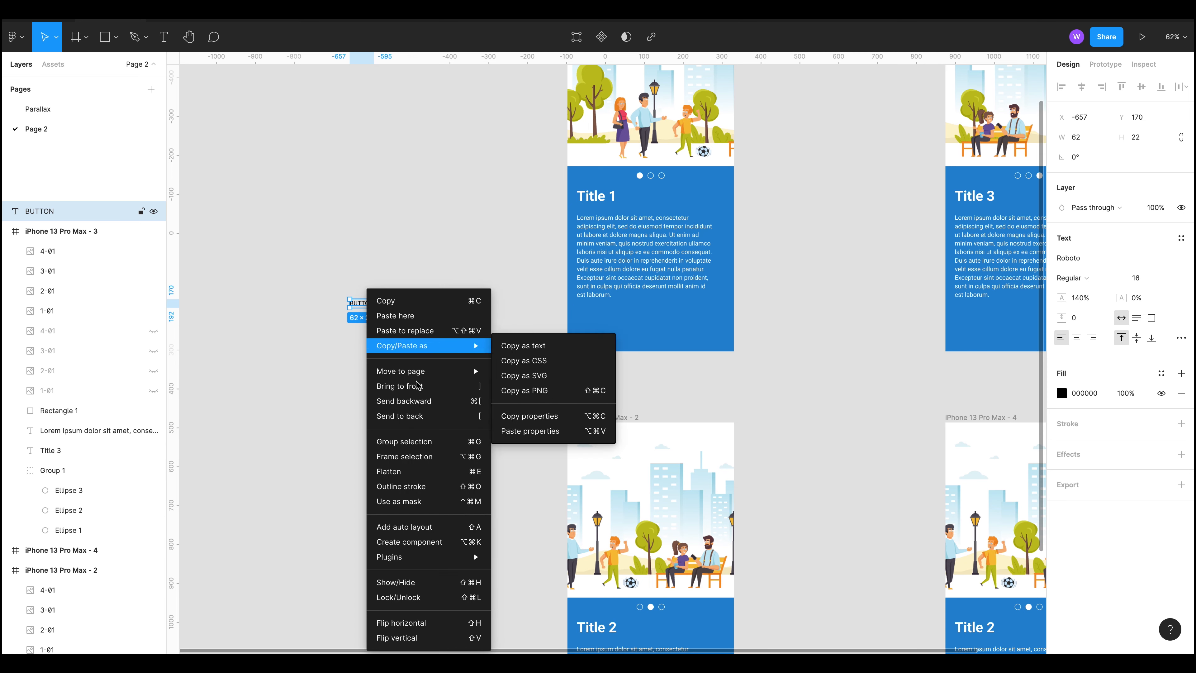
{"action": "left_click", "coordinate": [452, 527]}
{"action": "left_click_drag", "start_coordinate": [362, 294], "coordinate": [442, 325]}
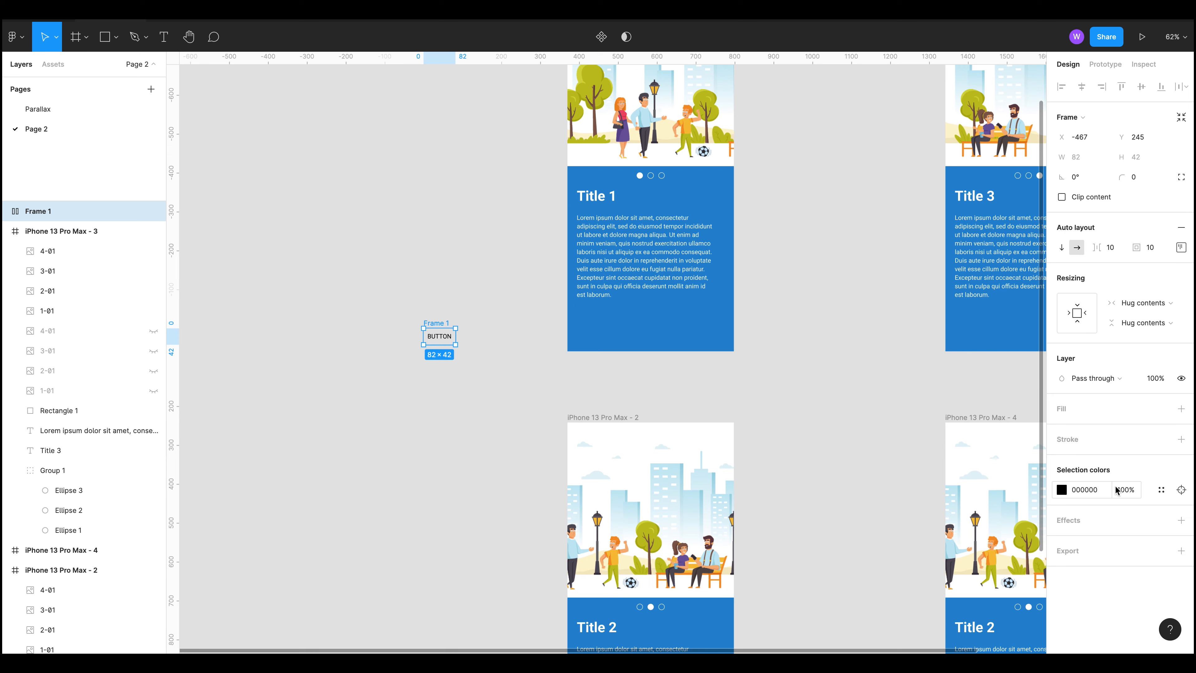
{"action": "left_click", "coordinate": [1180, 409]}
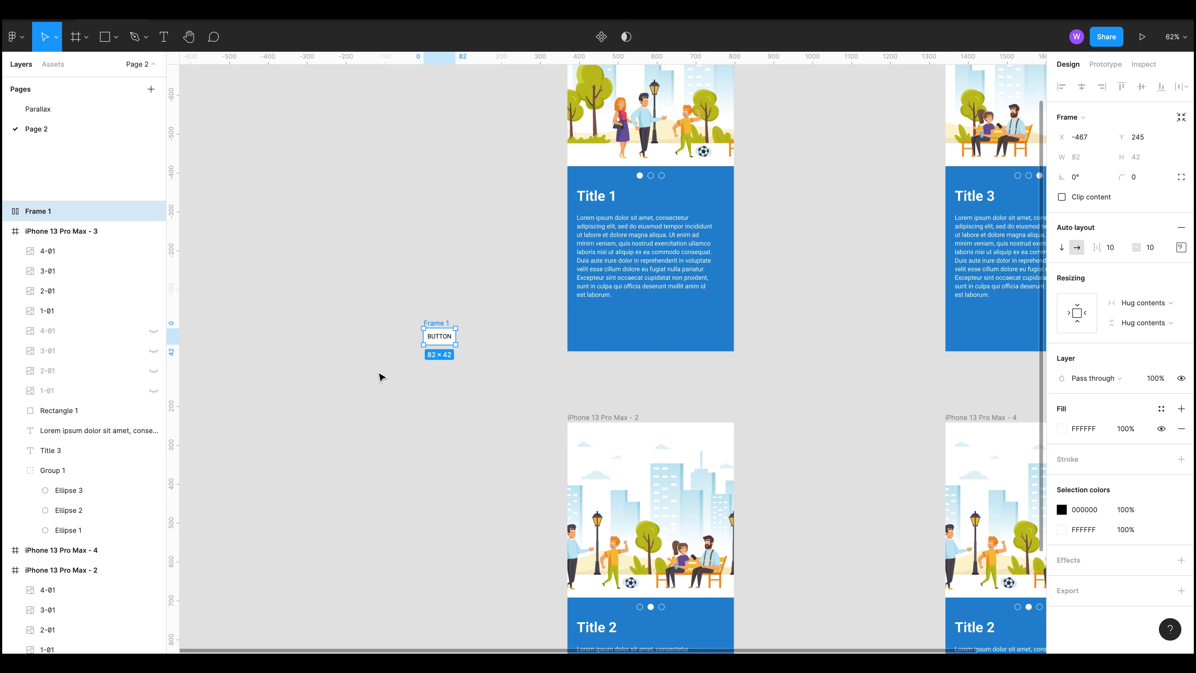
Step: Set the BUTTON text to Bold and place the button near the bottom of iPhone 13 Pro Max - 1, about 303 wide
{"action": "left_click", "coordinate": [379, 377]}
{"action": "double_click", "coordinate": [435, 336]}
{"action": "left_click", "coordinate": [1071, 333]}
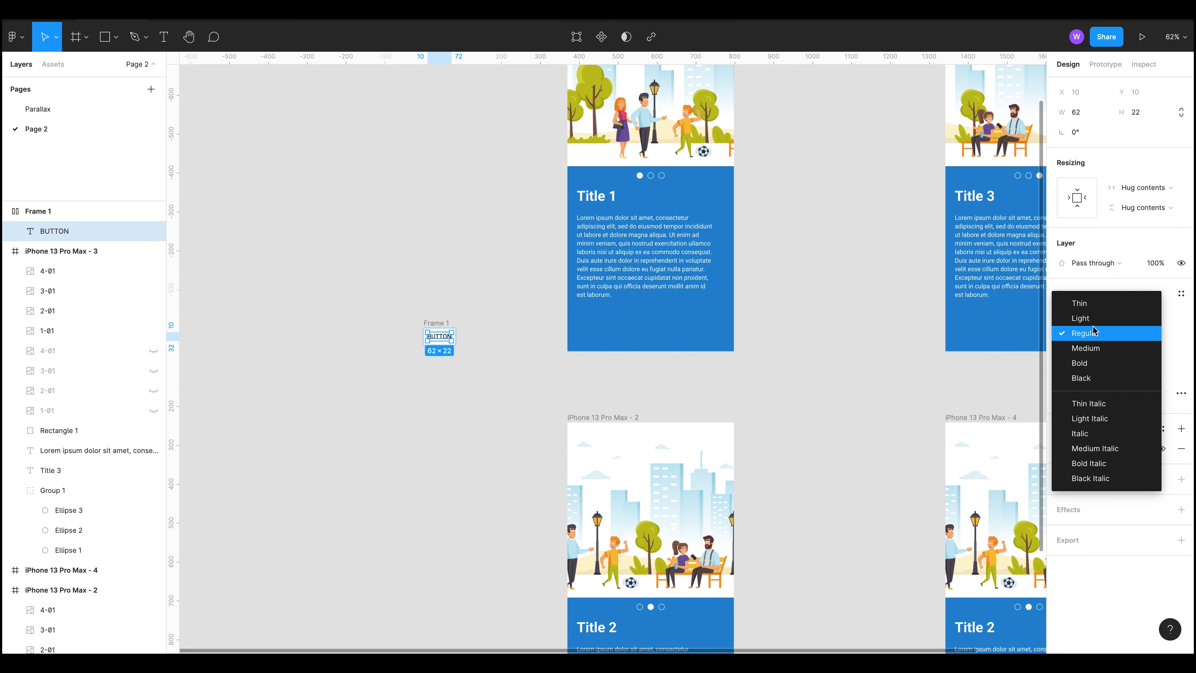
{"action": "left_click", "coordinate": [1076, 361]}
{"action": "left_click", "coordinate": [513, 425]}
{"action": "left_click_drag", "start_coordinate": [447, 334], "coordinate": [706, 335]}
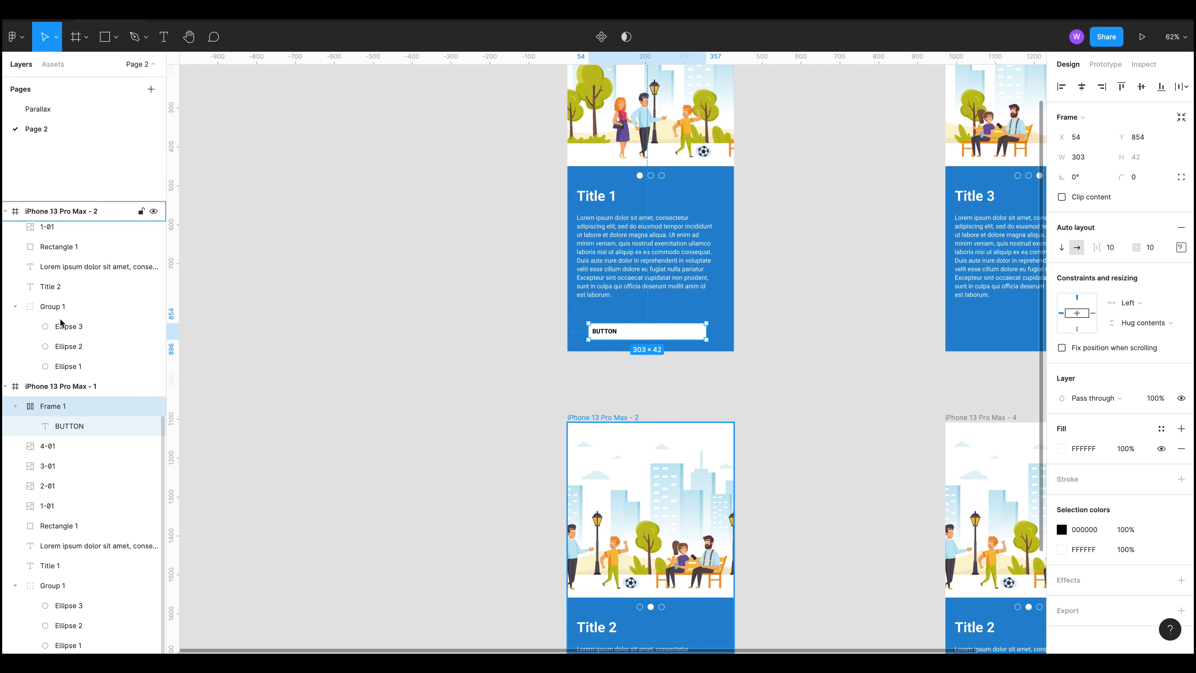
Step: Centre the BUTTON label inside its frame using centred text alignment and centred auto layout alignment
{"action": "left_click", "coordinate": [59, 423]}
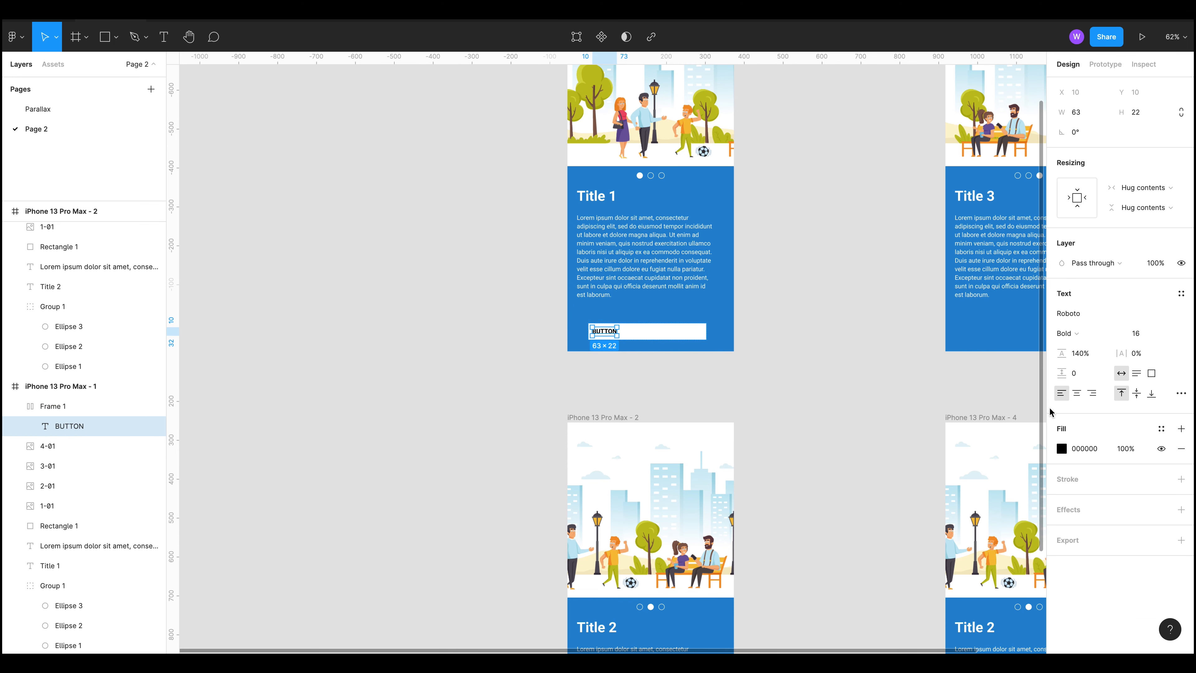
{"action": "left_click", "coordinate": [1075, 395]}
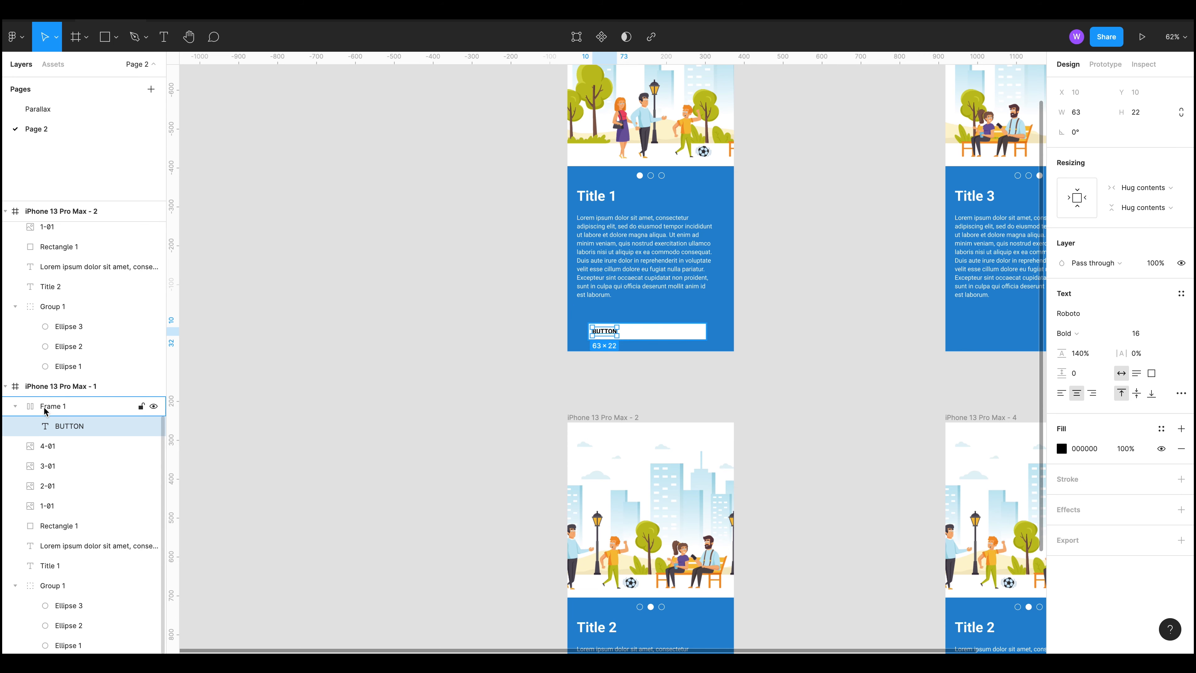
{"action": "left_click", "coordinate": [659, 331]}
{"action": "left_click", "coordinate": [1181, 248]}
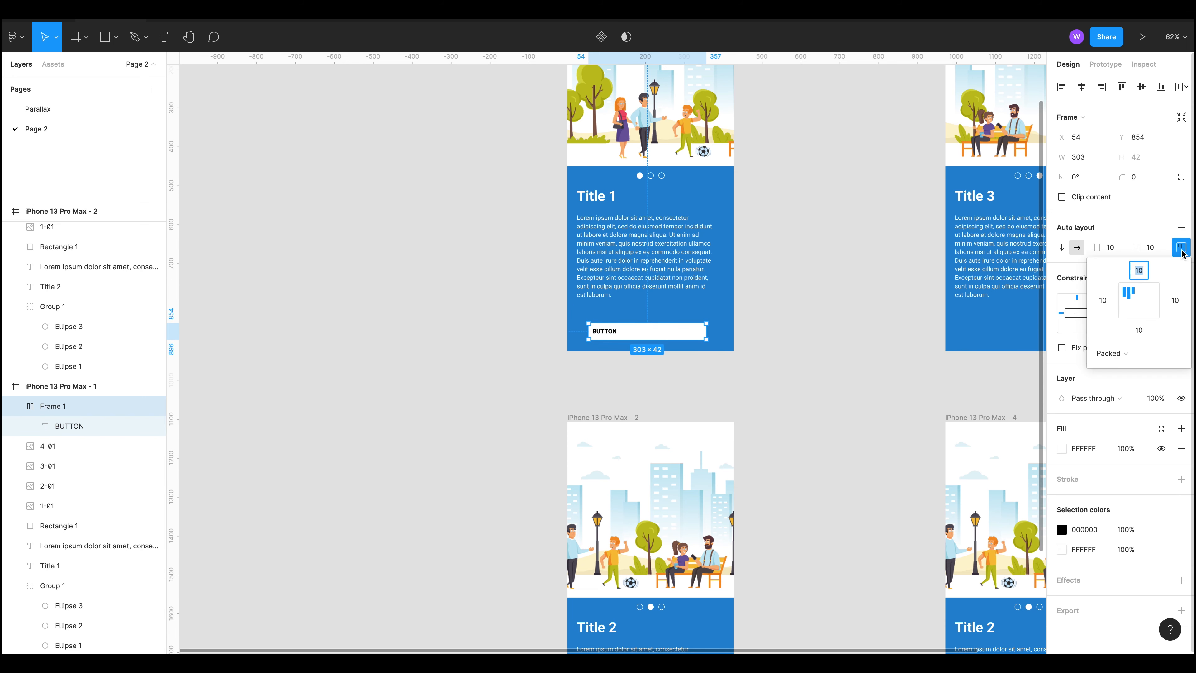
{"action": "left_click", "coordinate": [1143, 298]}
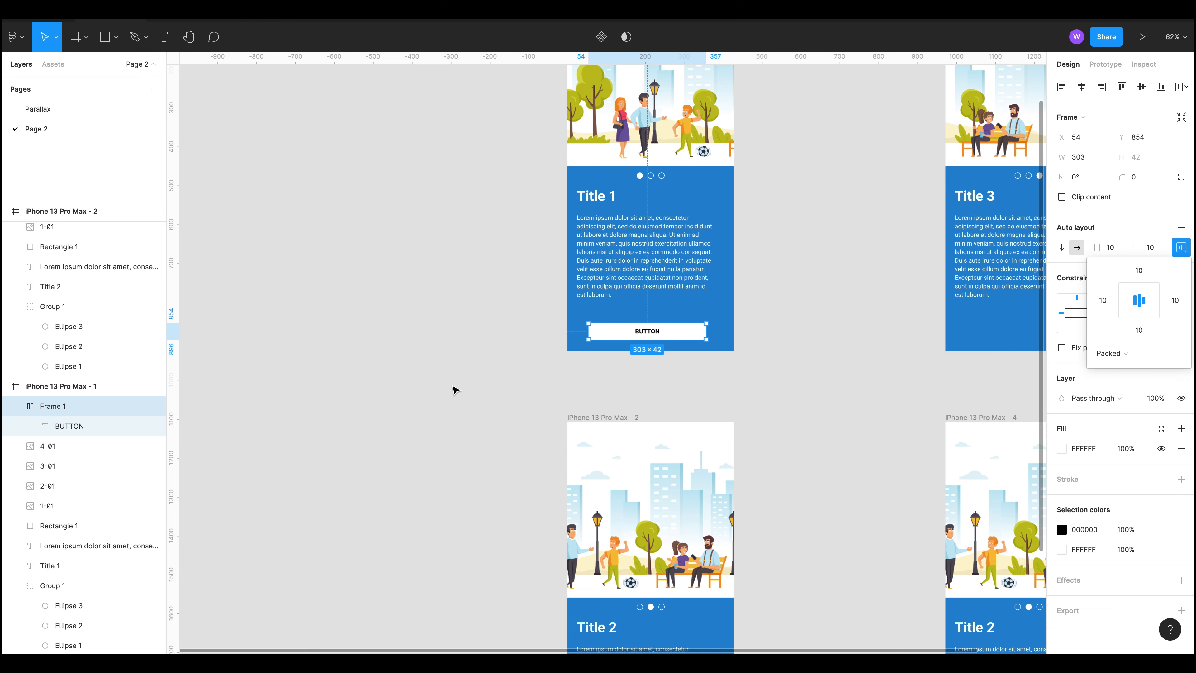
{"action": "left_click", "coordinate": [453, 389]}
Step: Widen the button to about 373 and centre it horizontally in the iPhone 13 Pro Max - 1 frame
{"action": "left_click", "coordinate": [660, 331]}
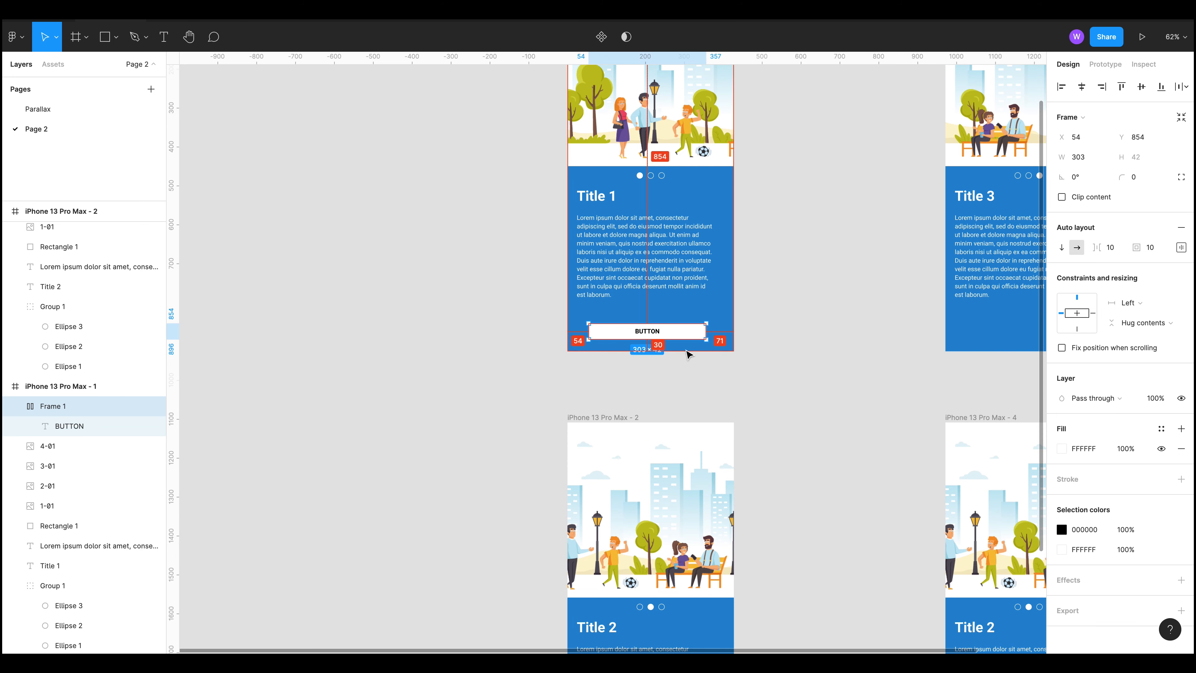
{"action": "left_click_drag", "start_coordinate": [703, 330], "coordinate": [720, 348]}
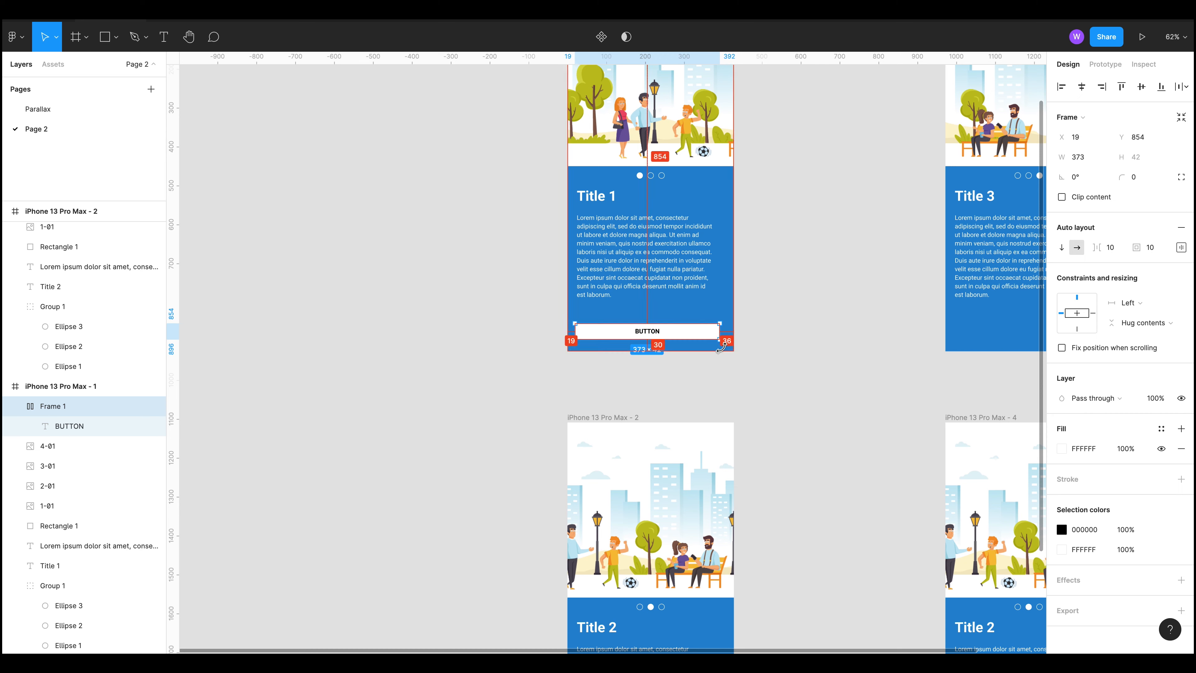
{"action": "left_click", "coordinate": [1082, 86]}
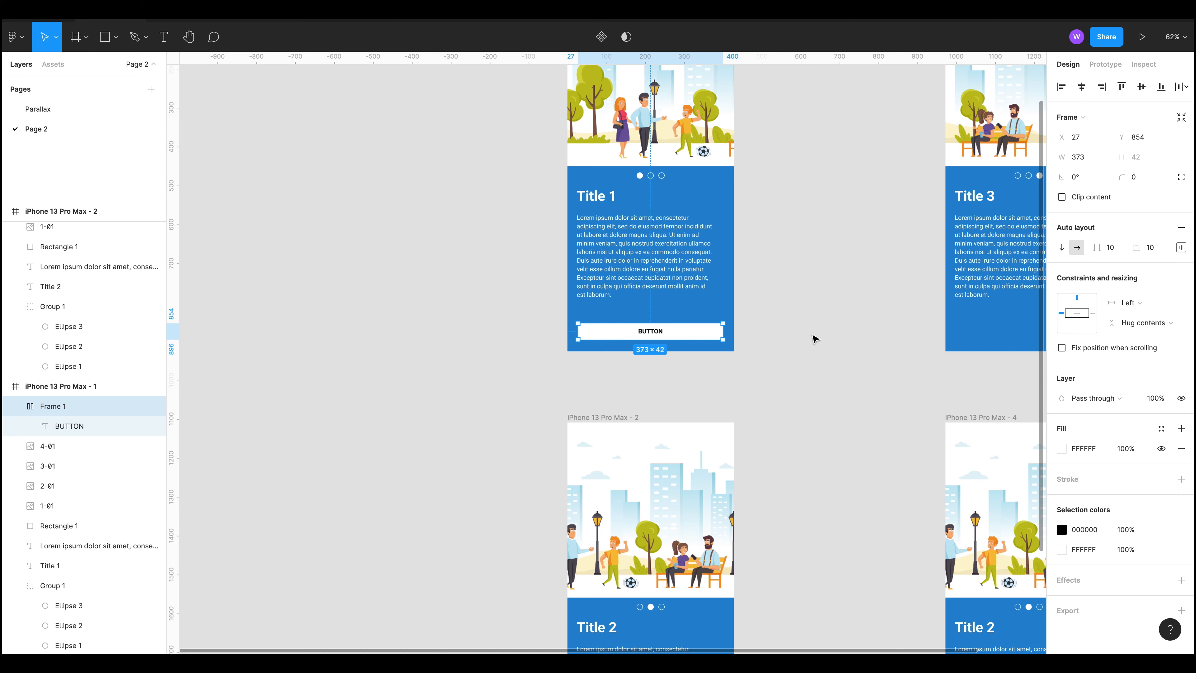
Step: Nudge the button down to Y 860, checking its distance from the phone frame's bottom edge
{"action": "key", "text": "alt"}
{"action": "key", "text": "Down"}
{"action": "key", "text": "Down"}
{"action": "key", "text": "Down"}
{"action": "key", "text": "Down"}
{"action": "key", "text": "Down"}
{"action": "key", "text": "Down"}
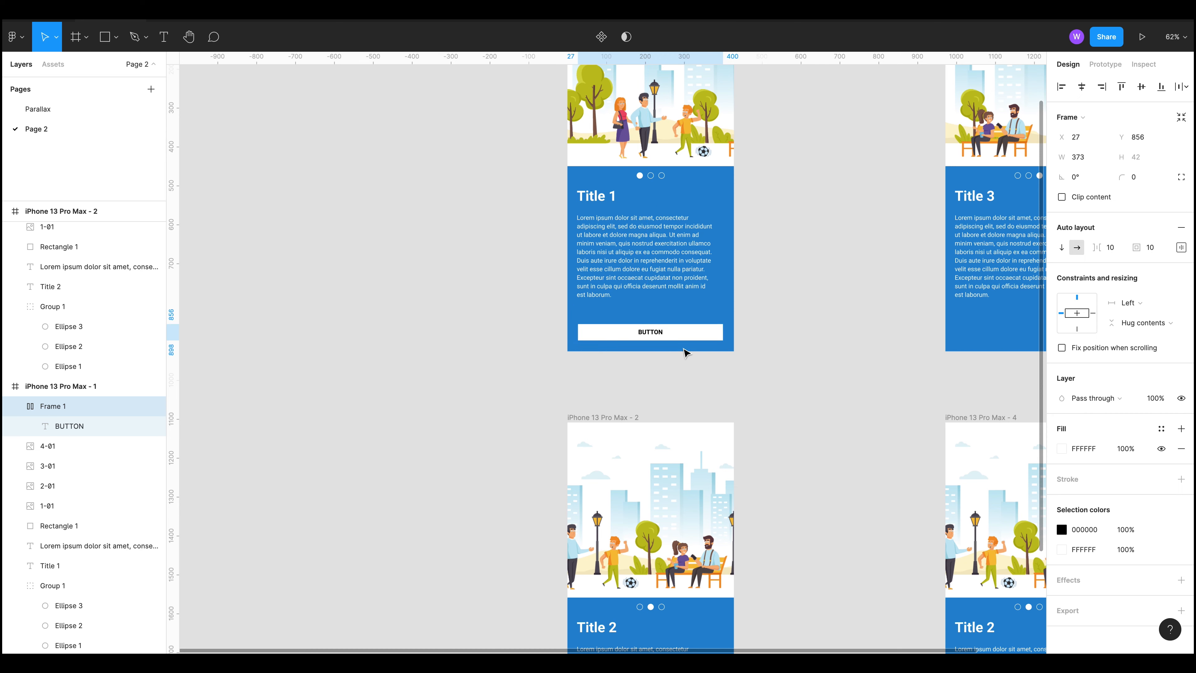
{"action": "key", "text": "alt"}
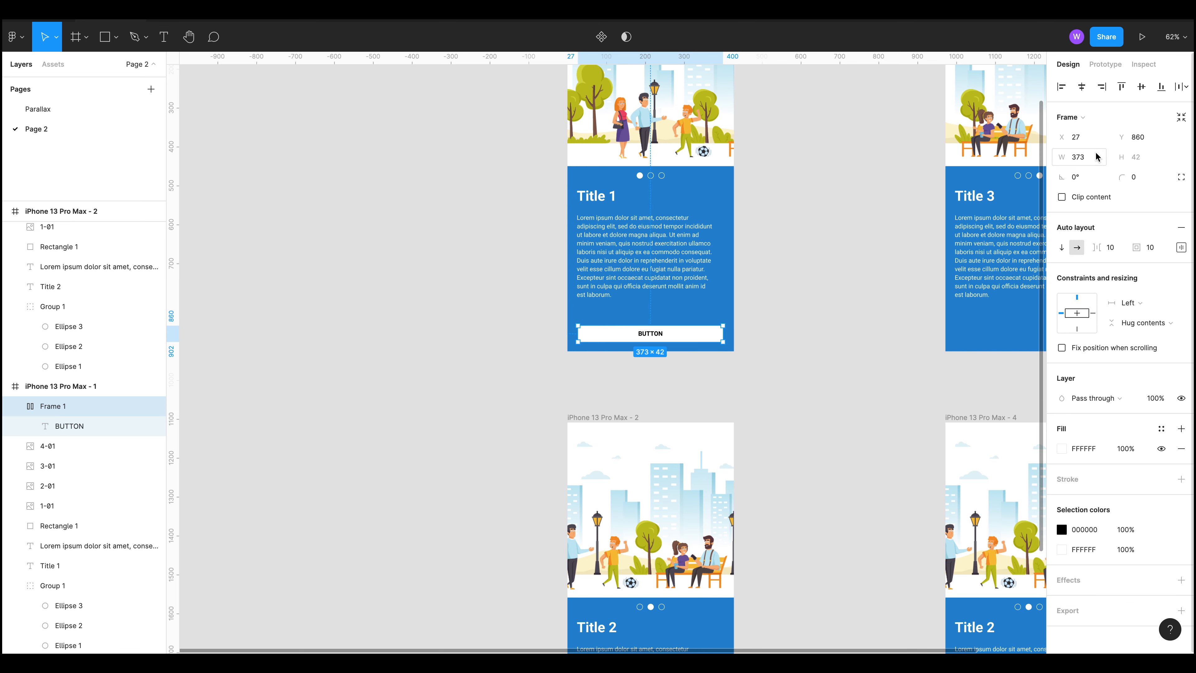
Step: Set the button's width to 380 and centre it at X 24 for equal margins in the phone frame
{"action": "left_click", "coordinate": [1091, 160]}
{"action": "left_click_drag", "start_coordinate": [1062, 157], "coordinate": [1063, 157]}
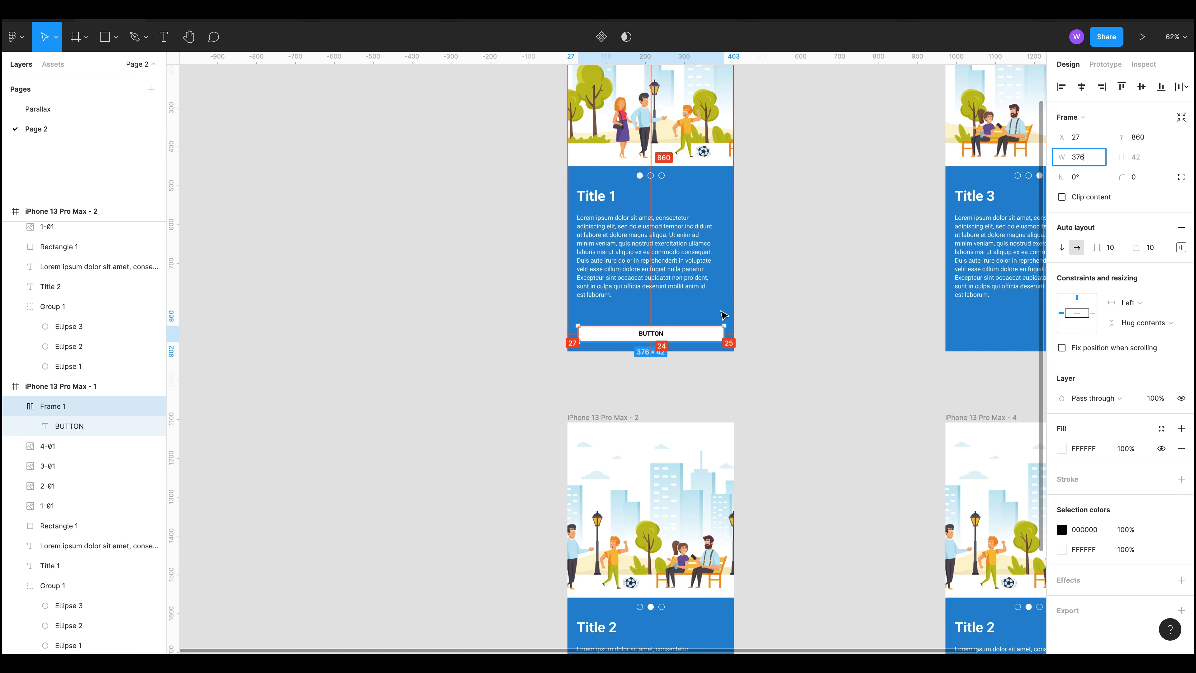
{"action": "left_click_drag", "start_coordinate": [1078, 156], "coordinate": [1087, 157]}
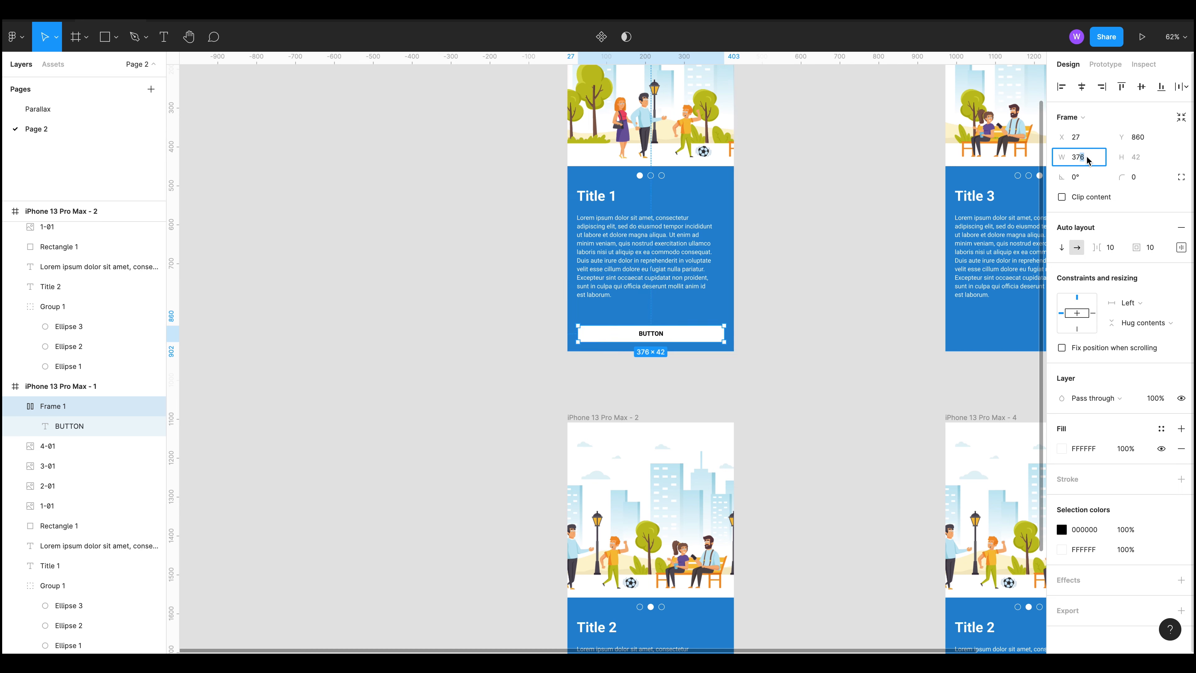
{"action": "key", "text": "Return"}
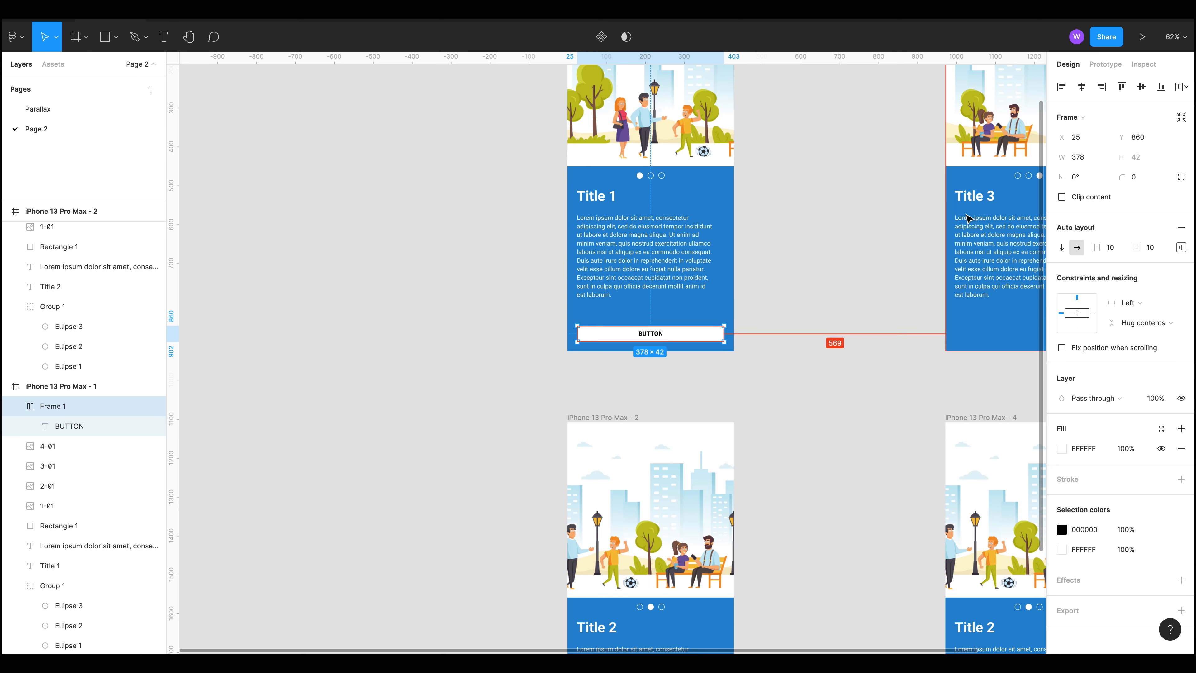
{"action": "left_click", "coordinate": [1079, 158]}
{"action": "double_click", "coordinate": [1079, 159]}
{"action": "type", "text": "38"}
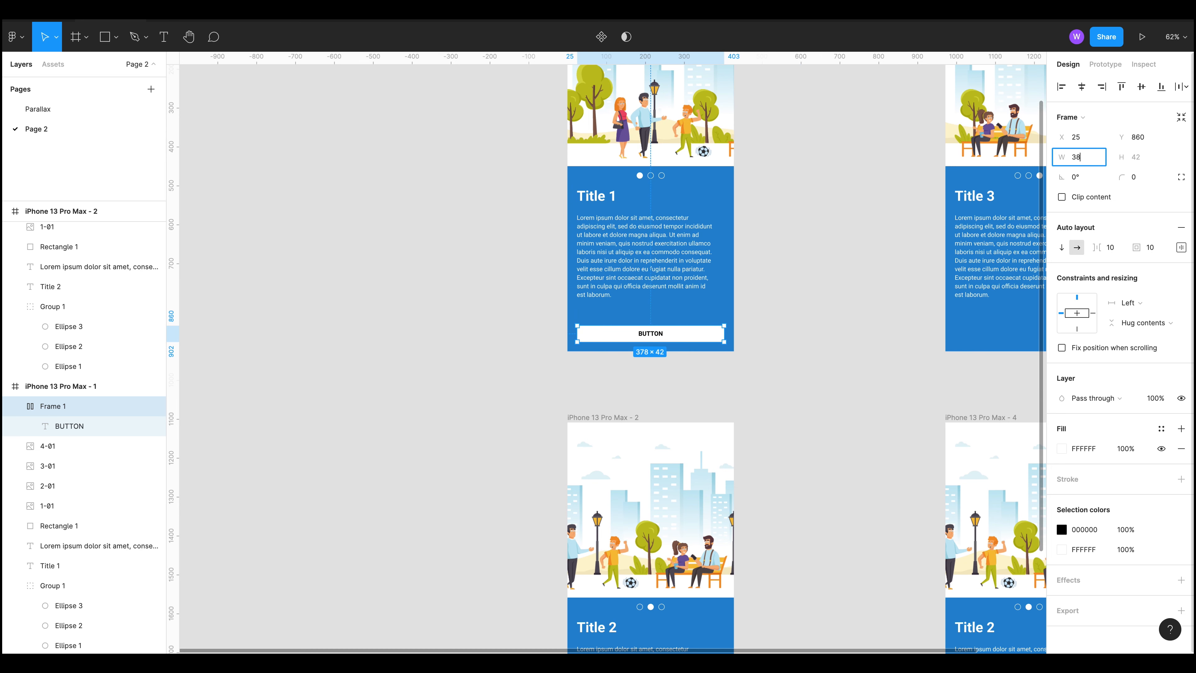
{"action": "type", "text": "0"}
{"action": "key", "text": "Return"}
{"action": "key", "text": "alt"}
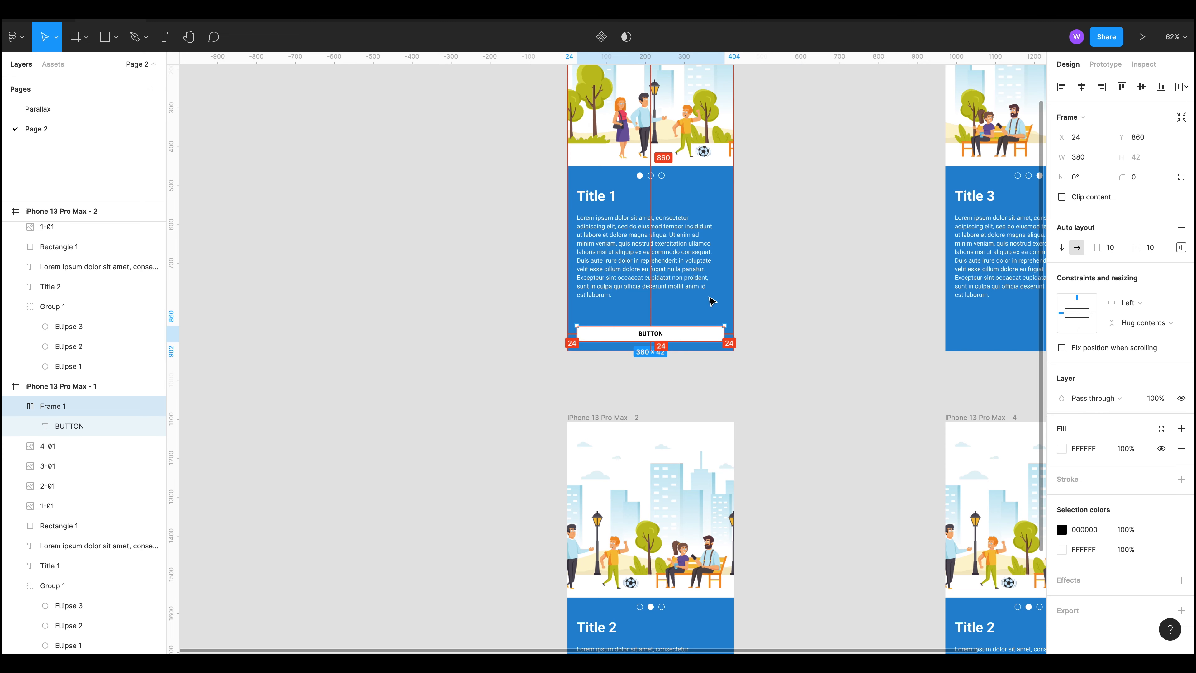
Step: Copy the button from the iPhone 13 Pro Max - 1 frame into the iPhone 13 Pro Max - 2 and iPhone 13 Pro Max - 3 frames
{"action": "left_click", "coordinate": [991, 382]}
{"action": "scroll", "coordinate": [774, 321], "scroll_direction": "down", "scroll_amount": 5}
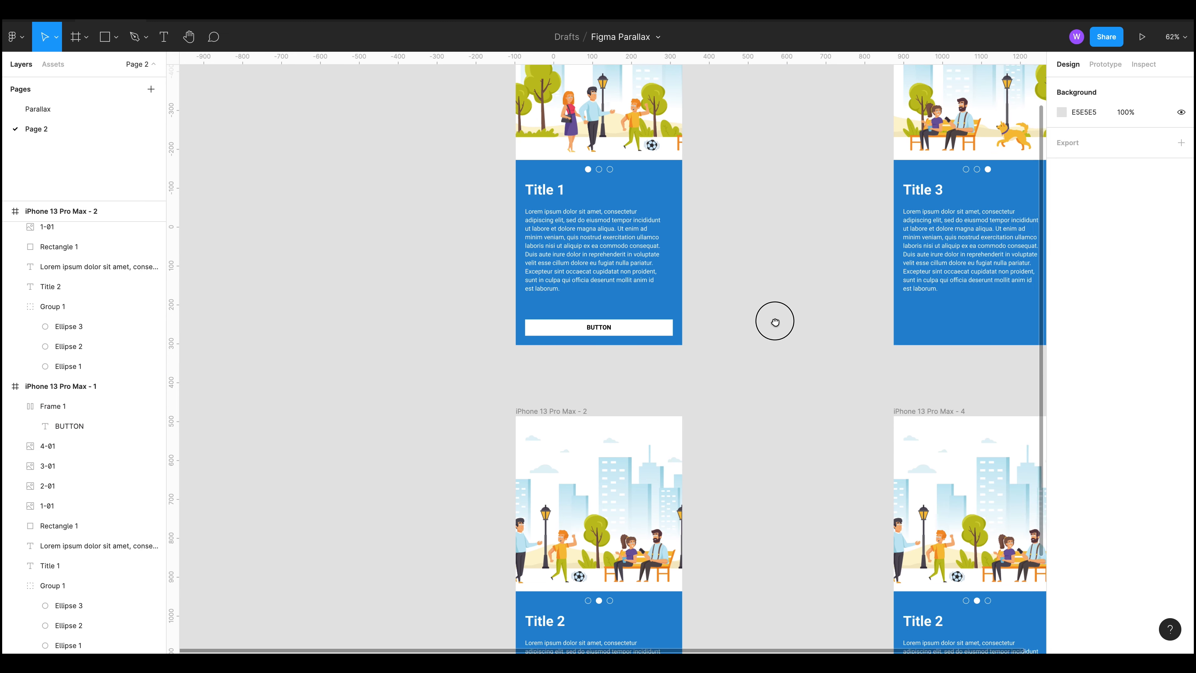
{"action": "scroll", "coordinate": [678, 302], "scroll_direction": "up", "scroll_amount": 2}
{"action": "left_click", "coordinate": [604, 326]}
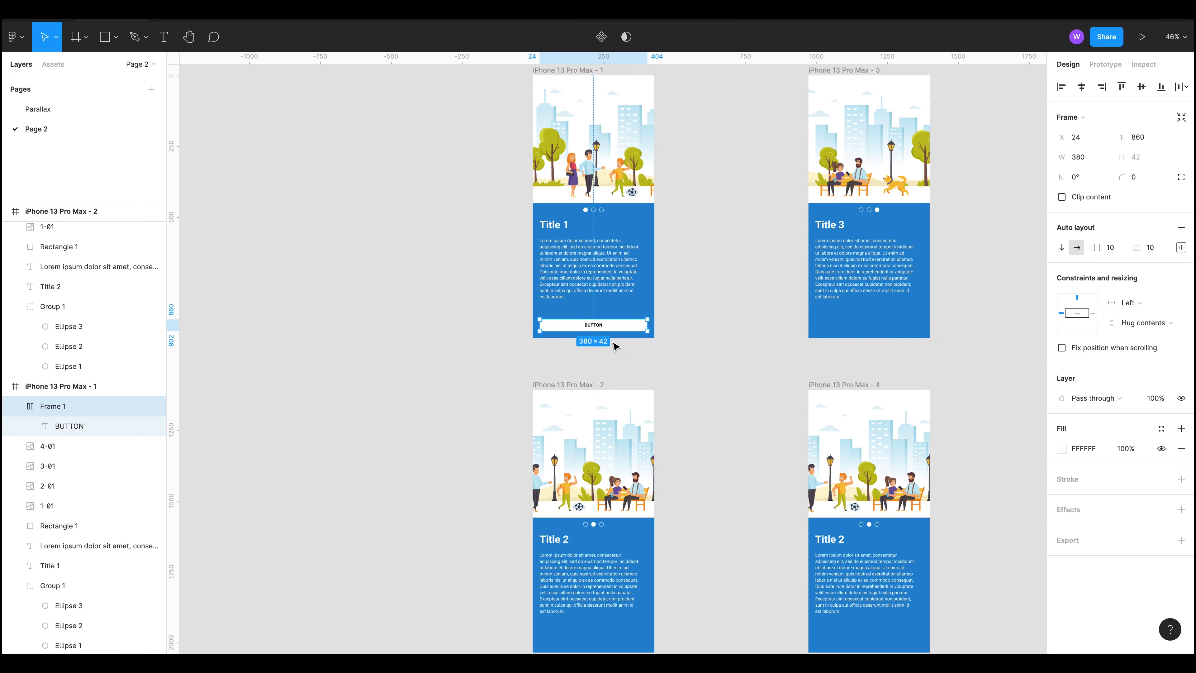
{"action": "scroll", "coordinate": [744, 306], "scroll_direction": "down", "scroll_amount": 3}
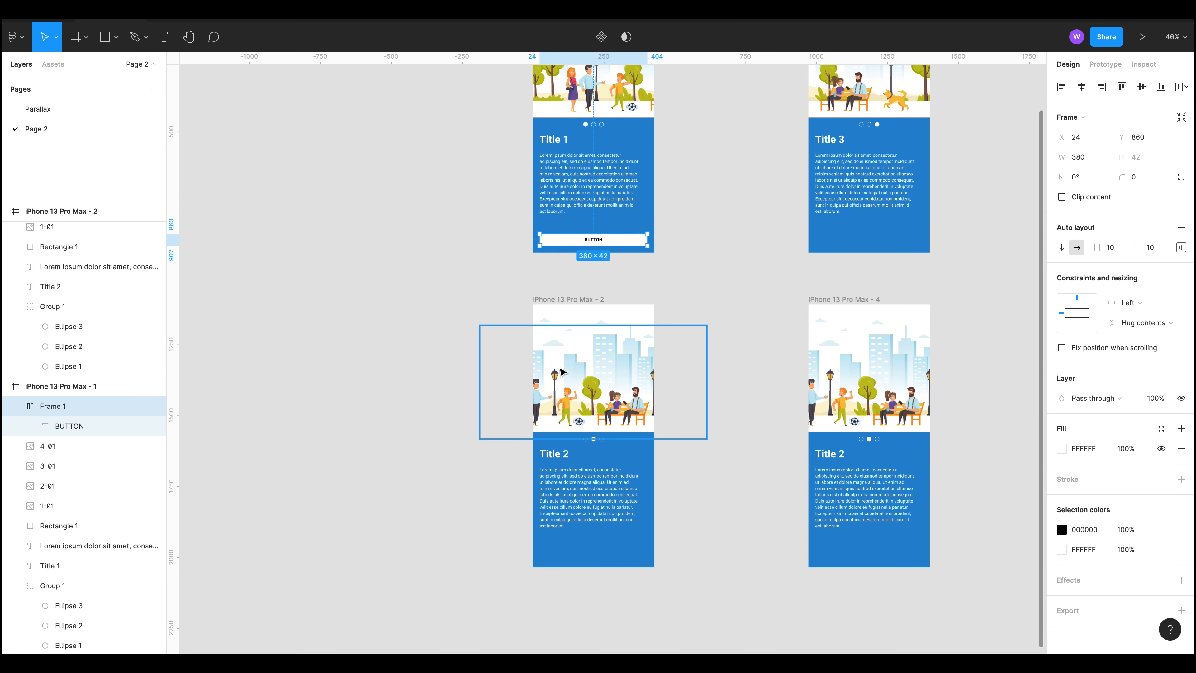
{"action": "left_click", "coordinate": [602, 300]}
{"action": "key", "text": "ctrl+v"}
{"action": "scroll", "coordinate": [718, 302], "scroll_direction": "up", "scroll_amount": 3}
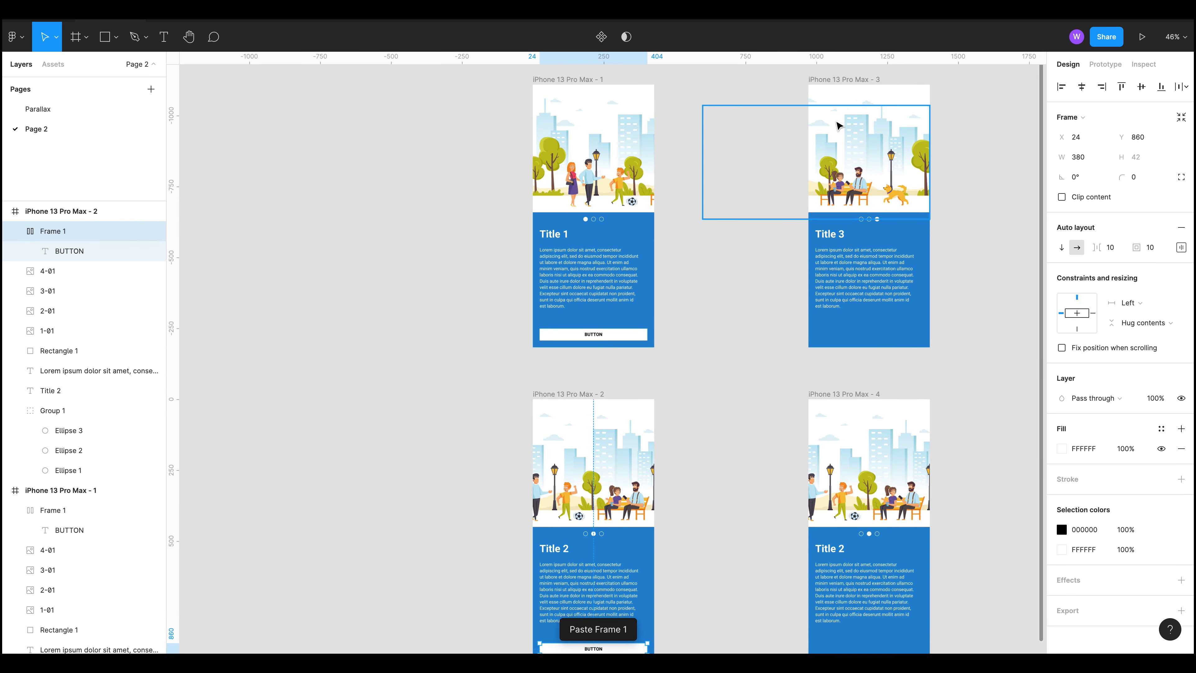
{"action": "left_click", "coordinate": [847, 80]}
{"action": "key", "text": "ctrl+v"}
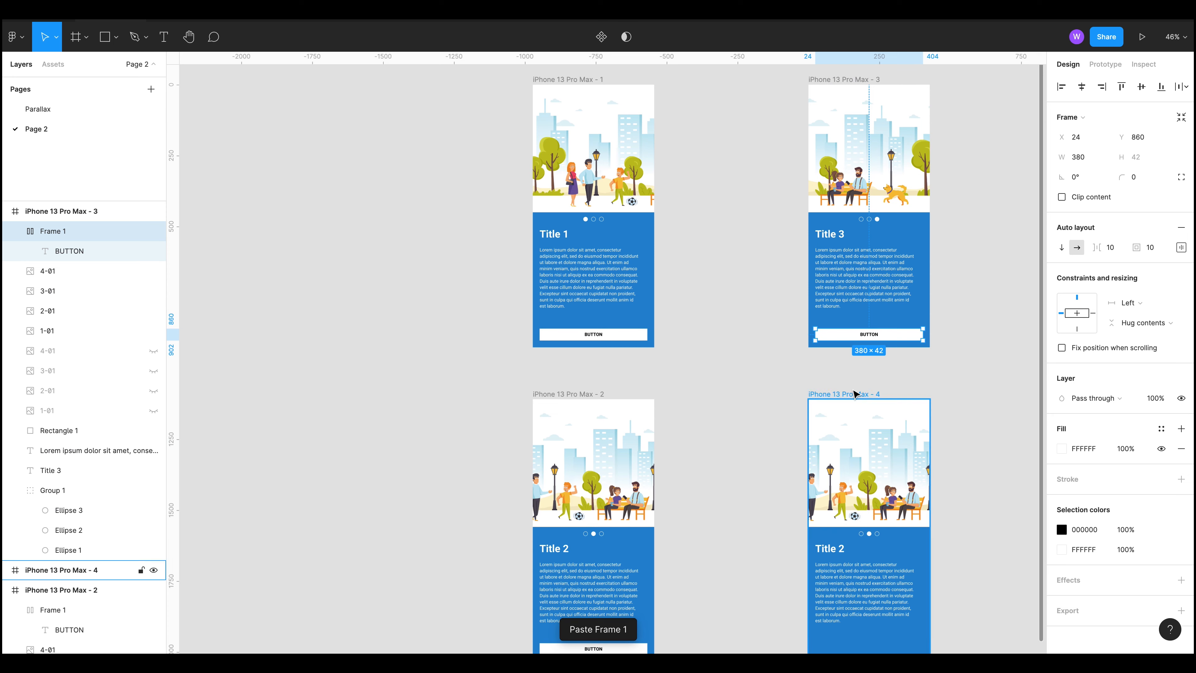
Step: Delete the pasted buttons from the iPhone 13 Pro Max - 3 and iPhone 13 Pro Max - 2 frames
{"action": "key", "text": "Delete"}
{"action": "scroll", "coordinate": [706, 448], "scroll_direction": "down", "scroll_amount": 3}
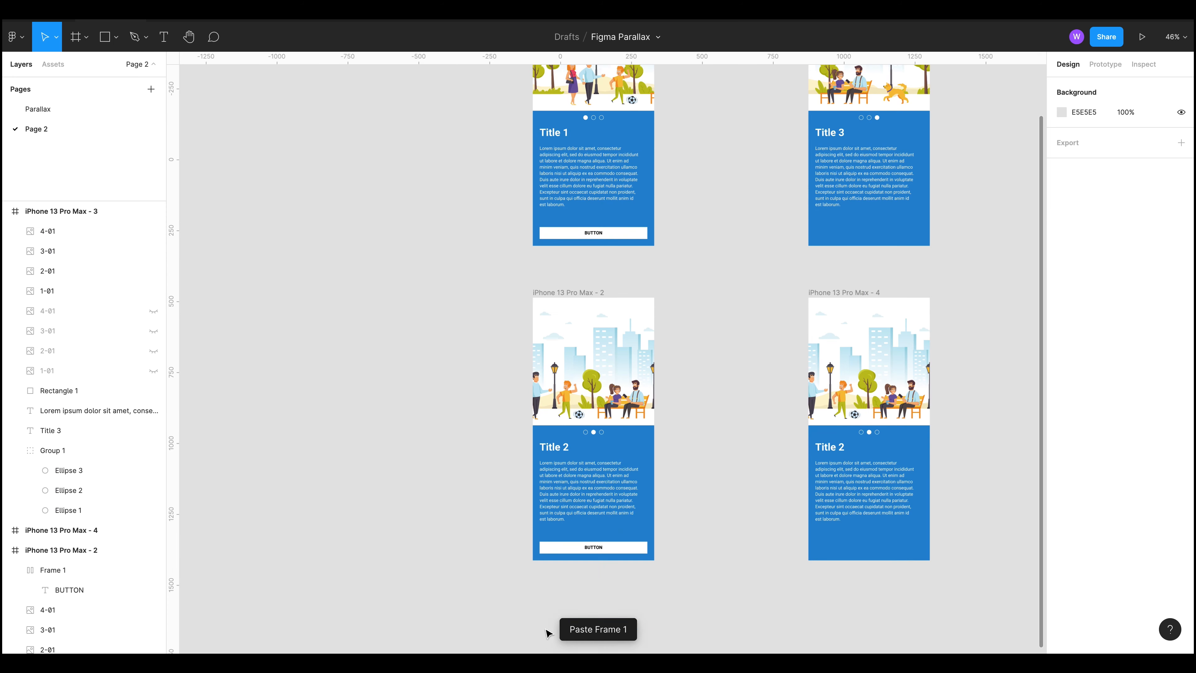
{"action": "left_click", "coordinate": [611, 546]}
{"action": "key", "text": "Delete"}
Step: Move the button out of the iPhone 13 Pro Max - 1 frame onto the empty canvas beside it, at about X -1021, Y 40
{"action": "left_click_drag", "start_coordinate": [700, 324], "coordinate": [766, 473]}
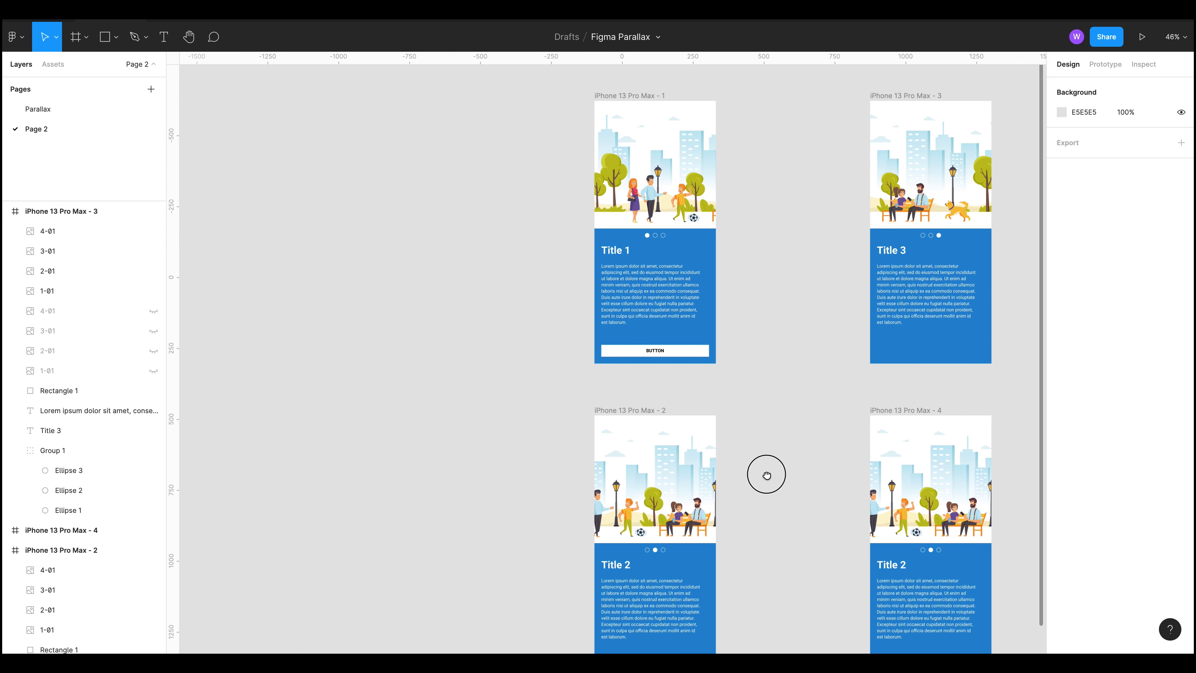
{"action": "left_click_drag", "start_coordinate": [659, 383], "coordinate": [390, 327]}
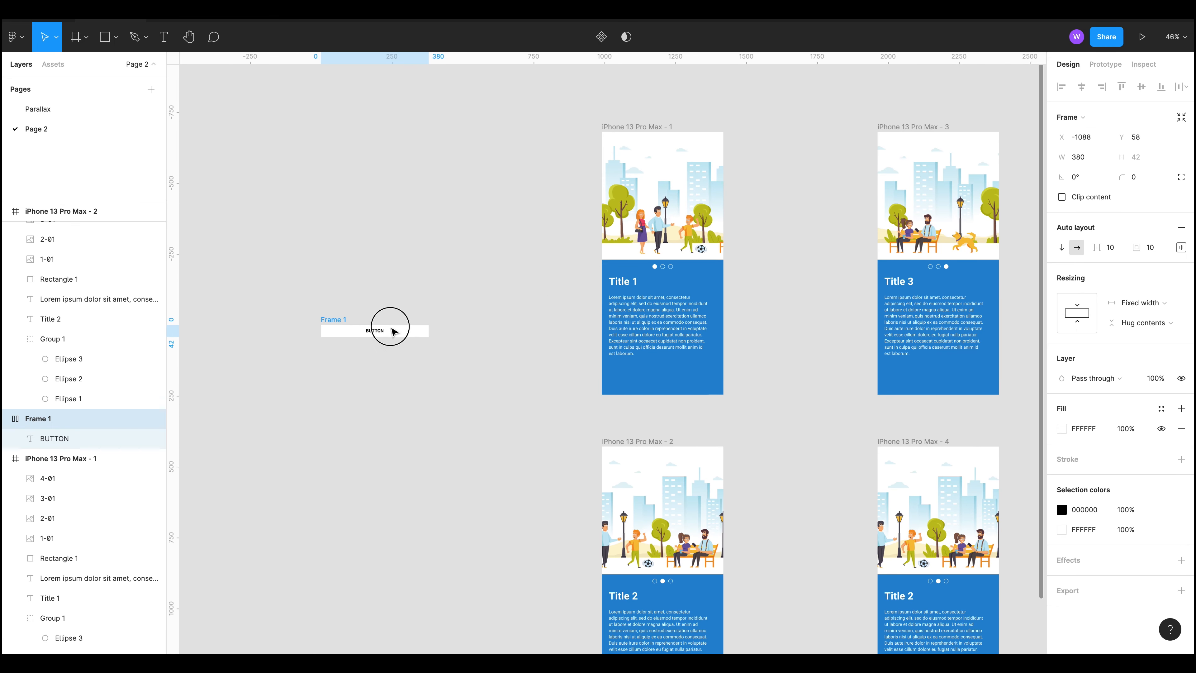
{"action": "left_click", "coordinate": [384, 390]}
{"action": "left_click_drag", "start_coordinate": [384, 391], "coordinate": [406, 383]}
{"action": "left_click", "coordinate": [374, 309]}
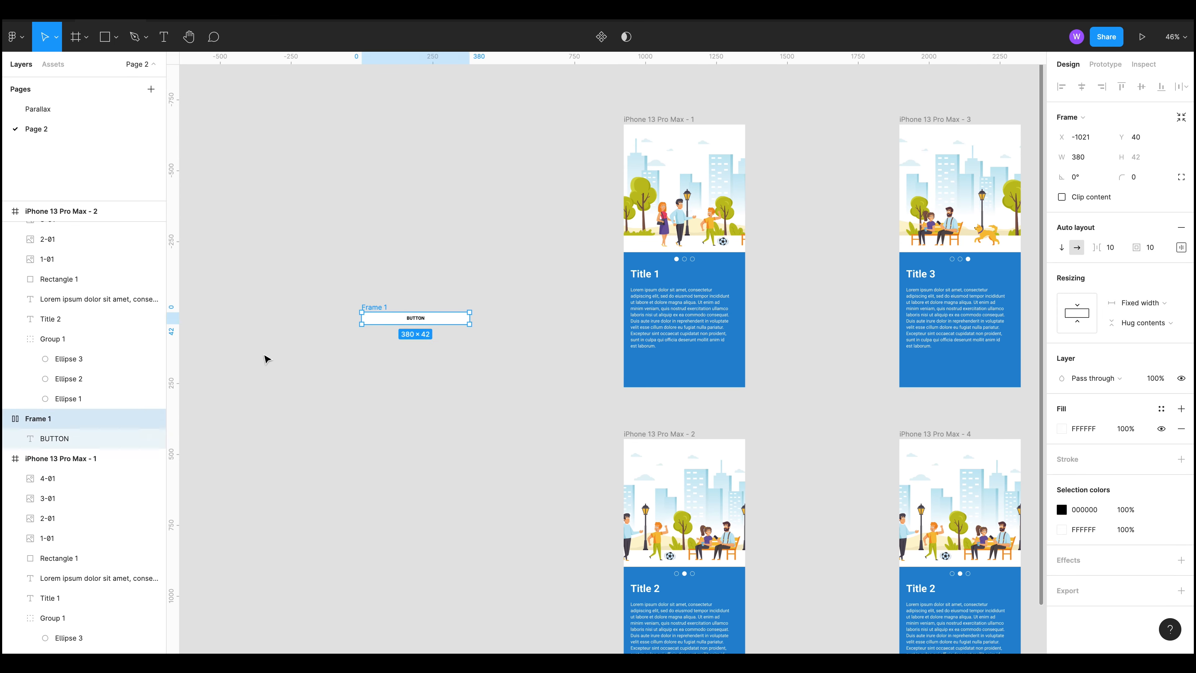
Step: Rename the standalone button frame as Button / Active
{"action": "double_click", "coordinate": [38, 419]}
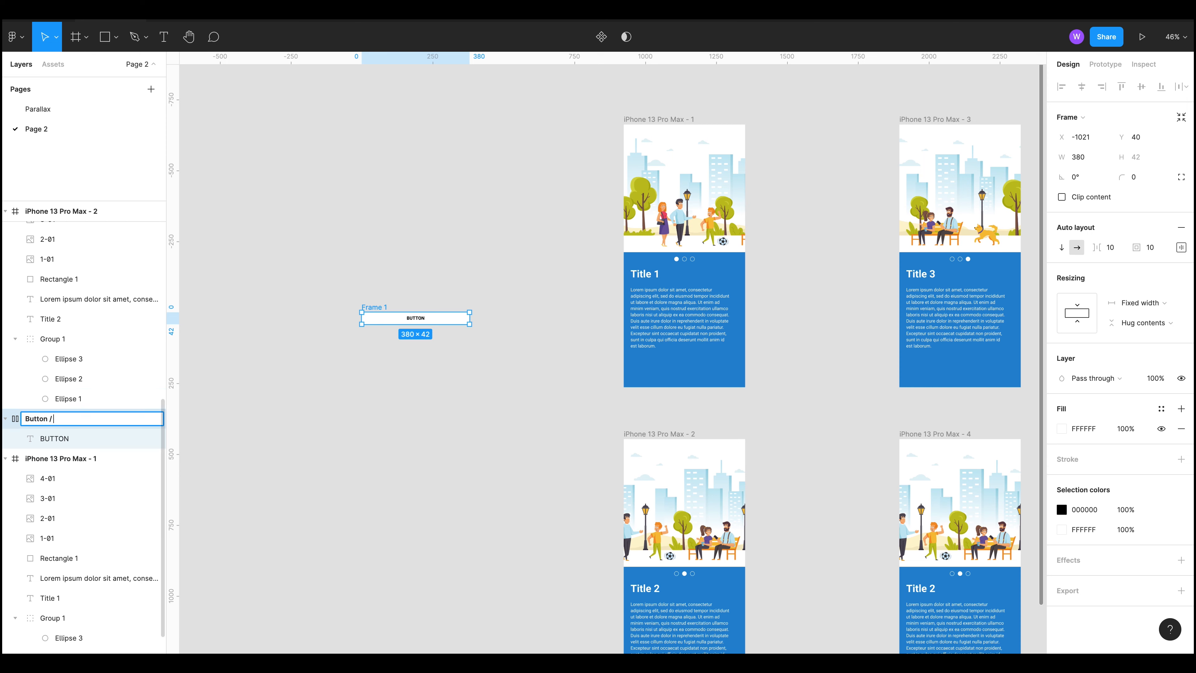
{"action": "type", "text": "Button / Active"}
{"action": "key", "text": "Return"}
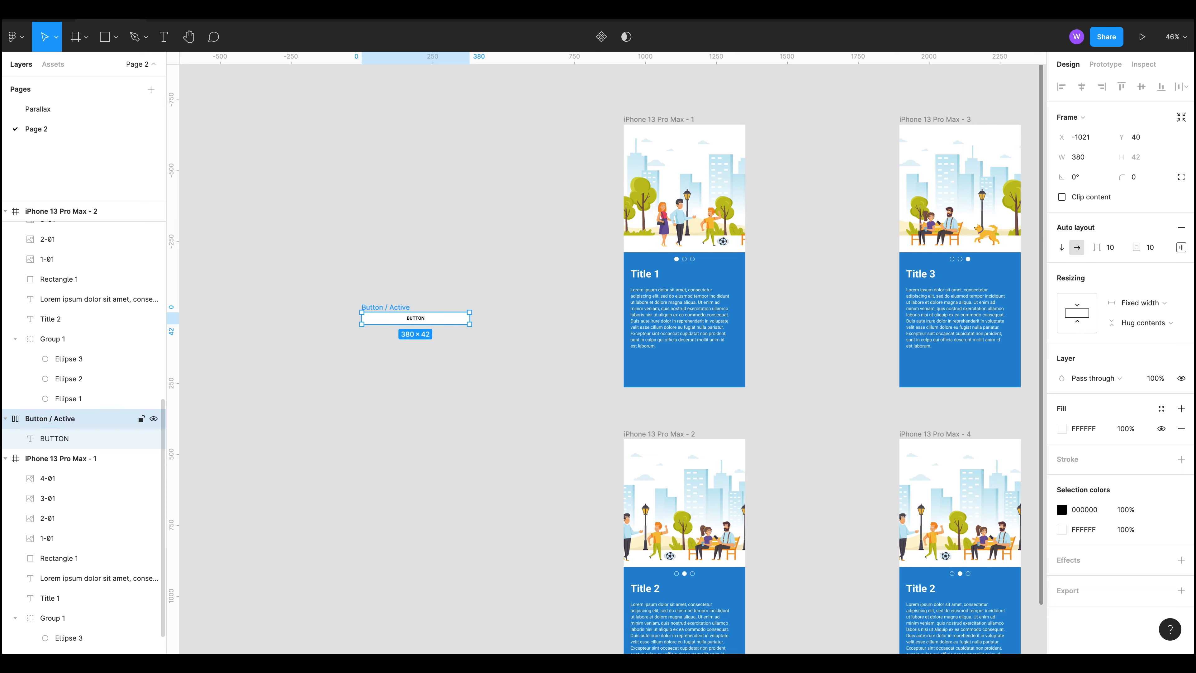
Step: Duplicate Button / Active directly below at about Y 145 and rename the copy as Button / Hover
{"action": "left_click_drag", "start_coordinate": [406, 309], "coordinate": [406, 339]}
{"action": "double_click", "coordinate": [74, 420]}
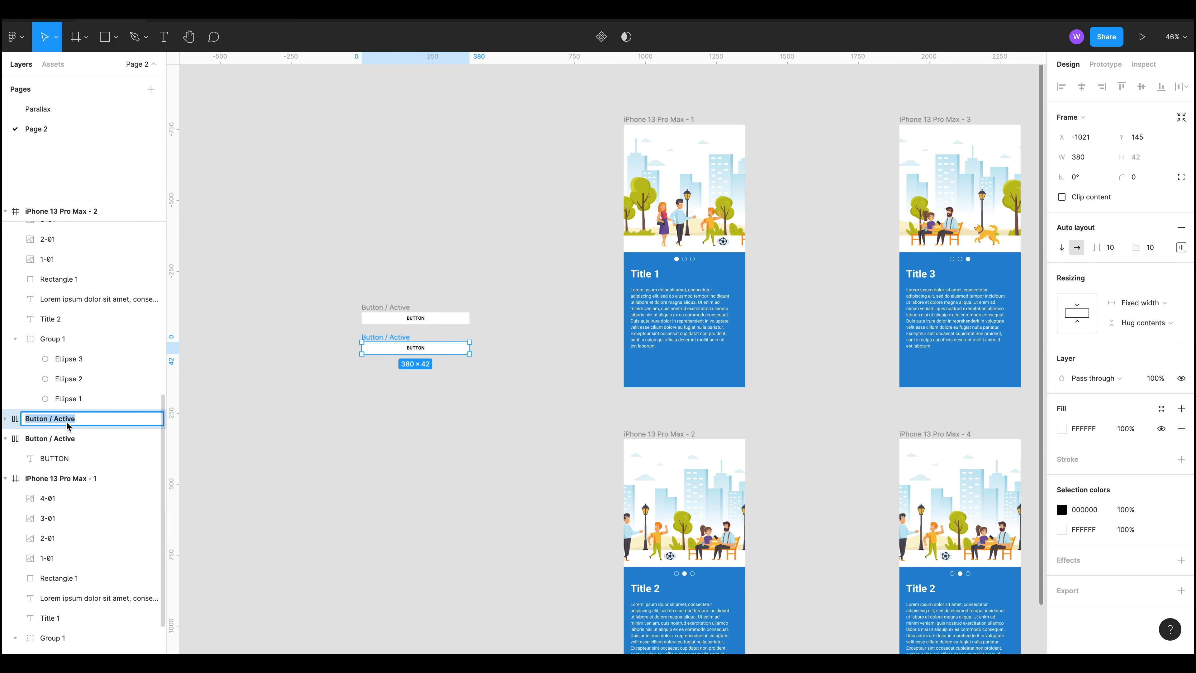
{"action": "double_click", "coordinate": [67, 424]}
{"action": "type", "text": "Hover"}
{"action": "key", "text": "Return"}
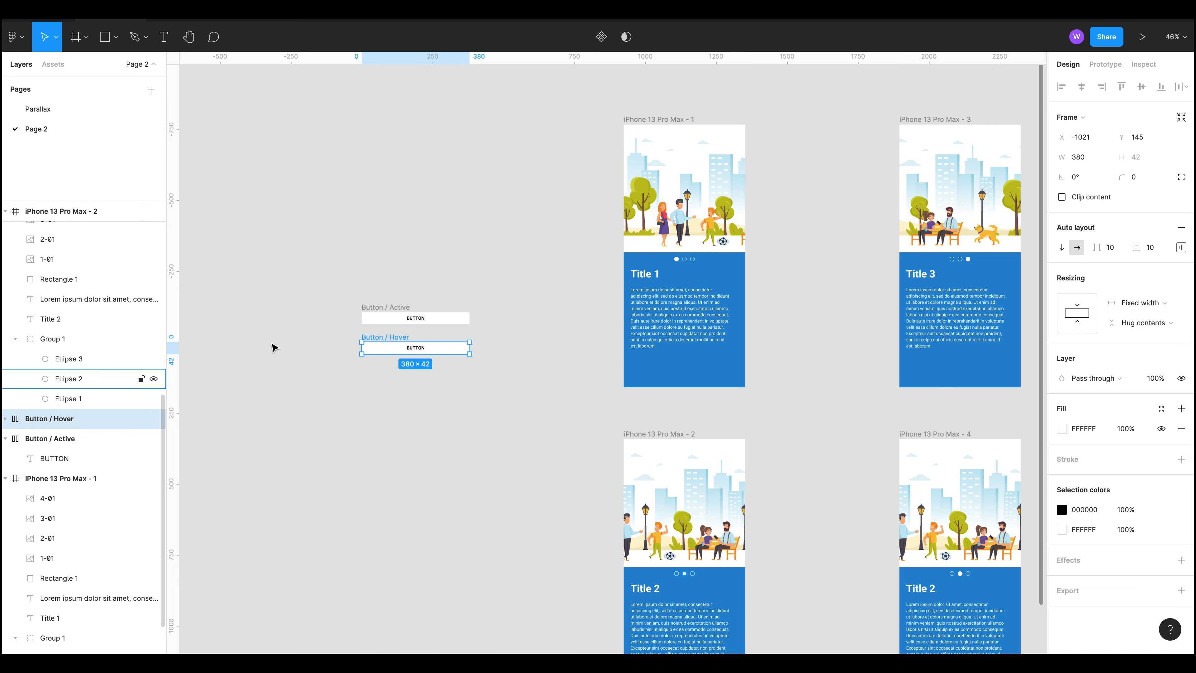
Step: Duplicate Button / Hover directly below at about Y 262 and rename the copy as Button / Pressed
{"action": "left_click", "coordinate": [382, 355]}
{"action": "left_click_drag", "start_coordinate": [396, 342], "coordinate": [392, 375]}
{"action": "double_click", "coordinate": [73, 419]}
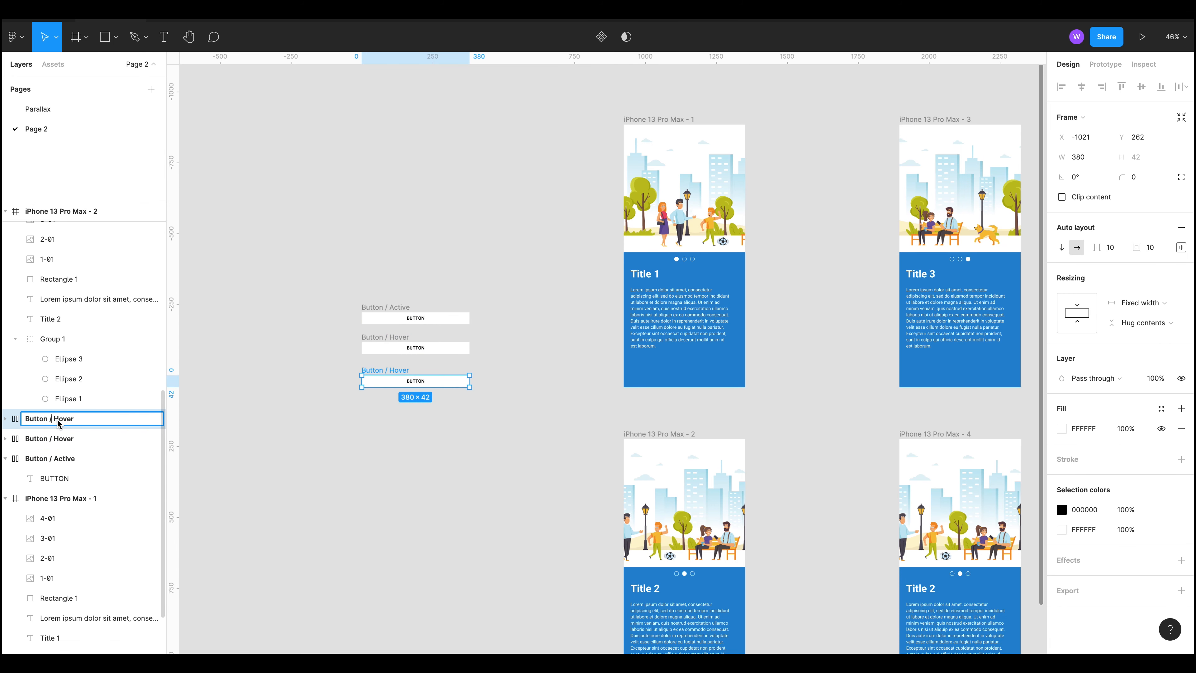
{"action": "double_click", "coordinate": [59, 420]}
{"action": "type", "text": "Presse"}
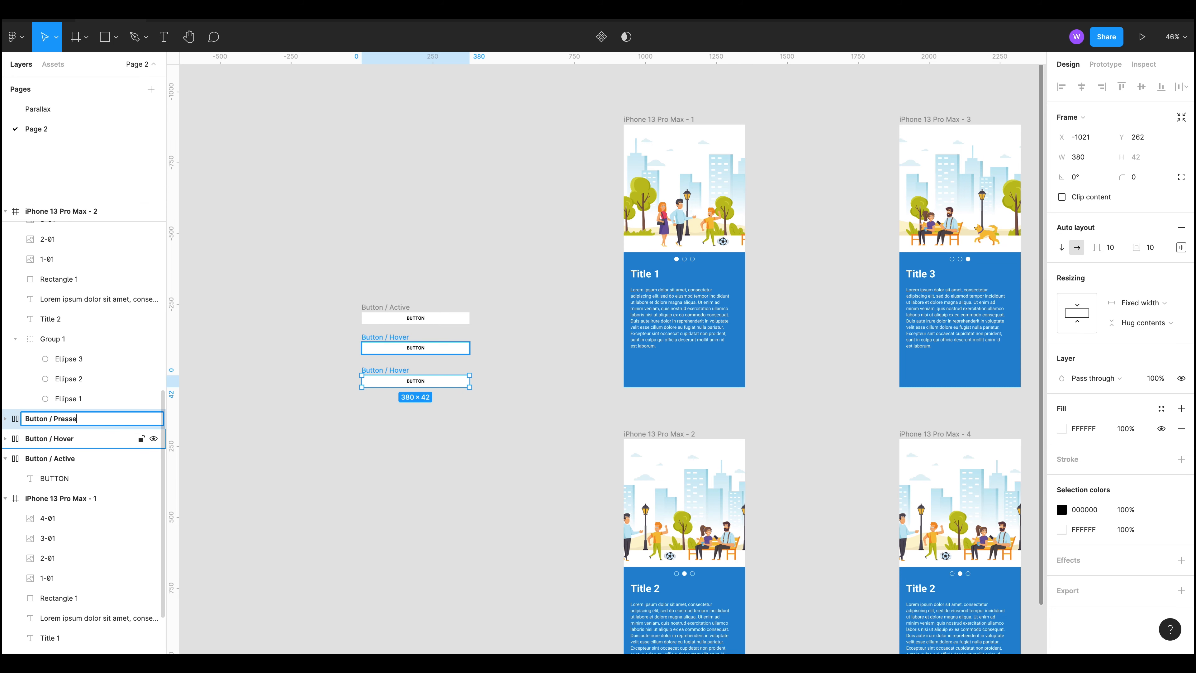
{"action": "type", "text": "d"}
{"action": "key", "text": "Return"}
{"action": "left_click", "coordinate": [315, 431]}
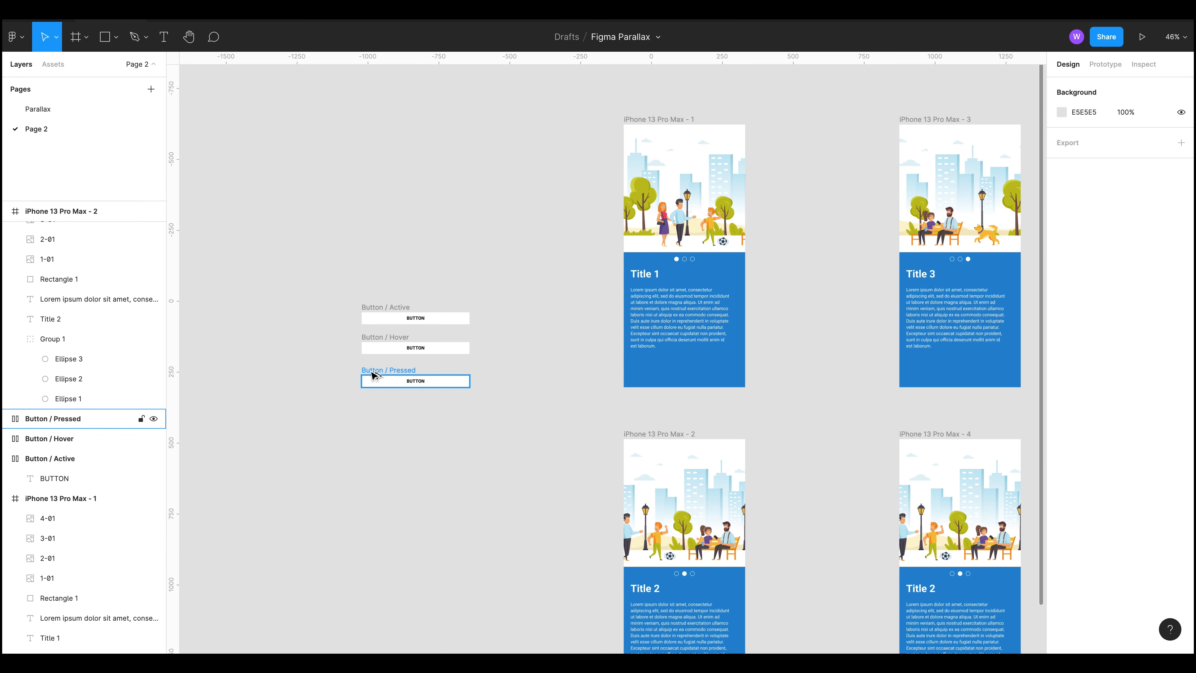
Step: Duplicate Button / Pressed directly below at about Y 367 and rename the copy as Button / Disabled
{"action": "left_click_drag", "start_coordinate": [373, 375], "coordinate": [373, 405]}
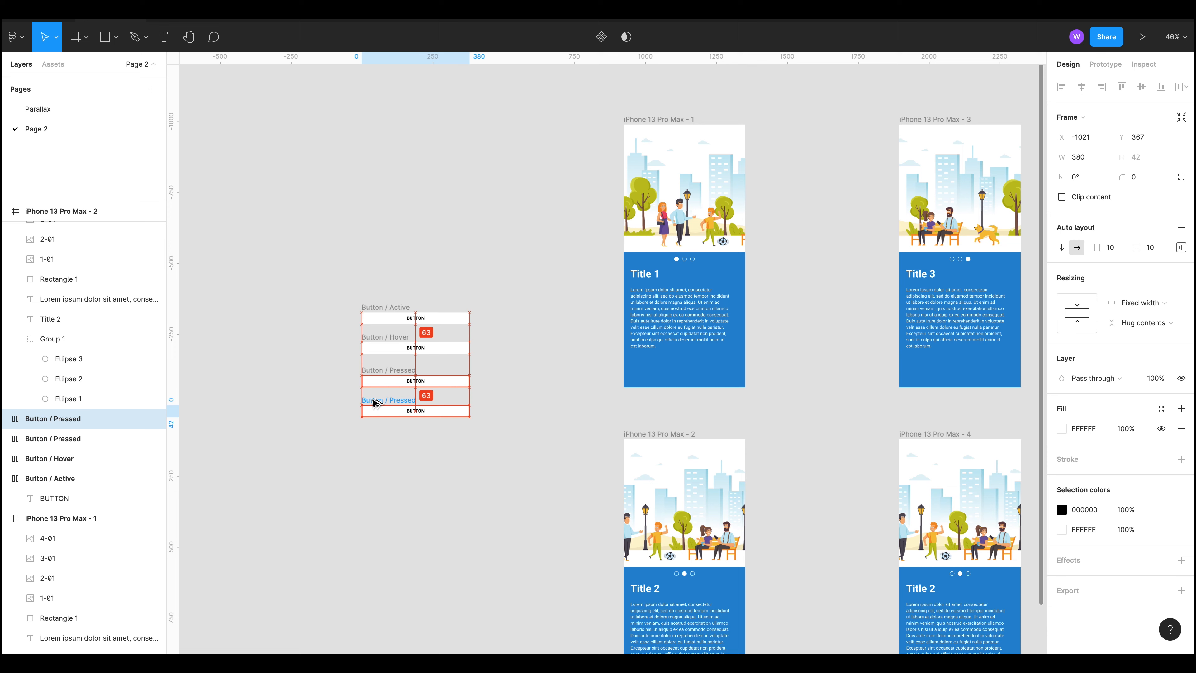
{"action": "double_click", "coordinate": [53, 417]}
{"action": "double_click", "coordinate": [64, 419]}
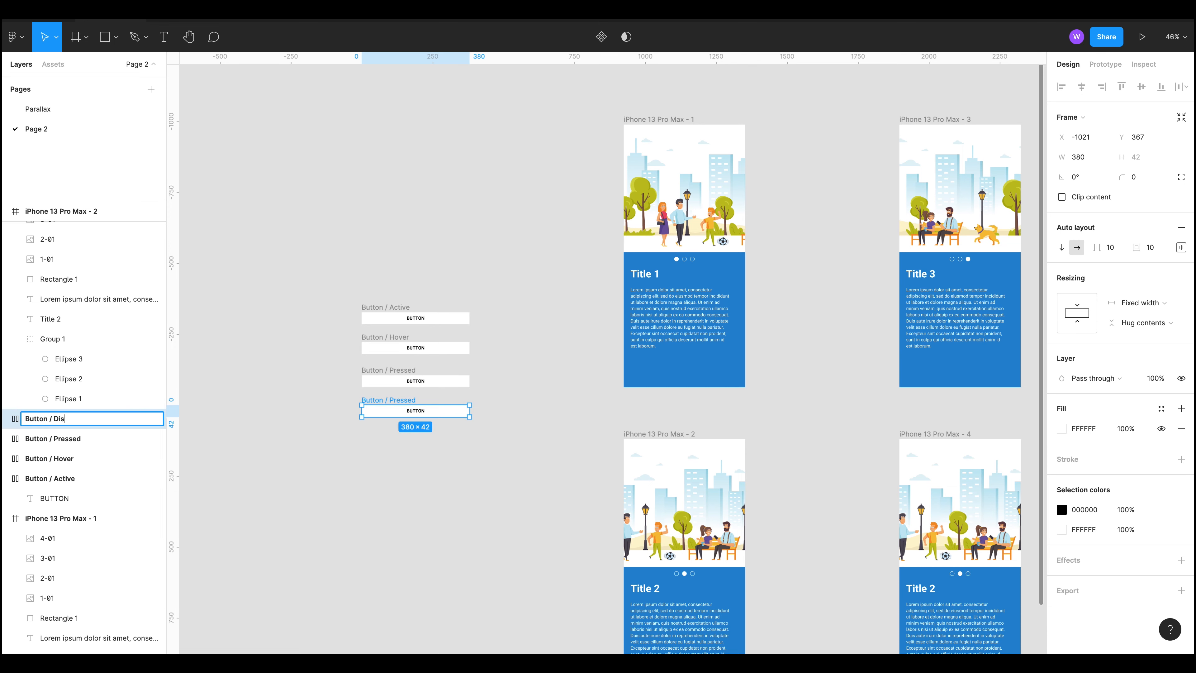
{"action": "type", "text": "Disabled"}
{"action": "key", "text": "Return"}
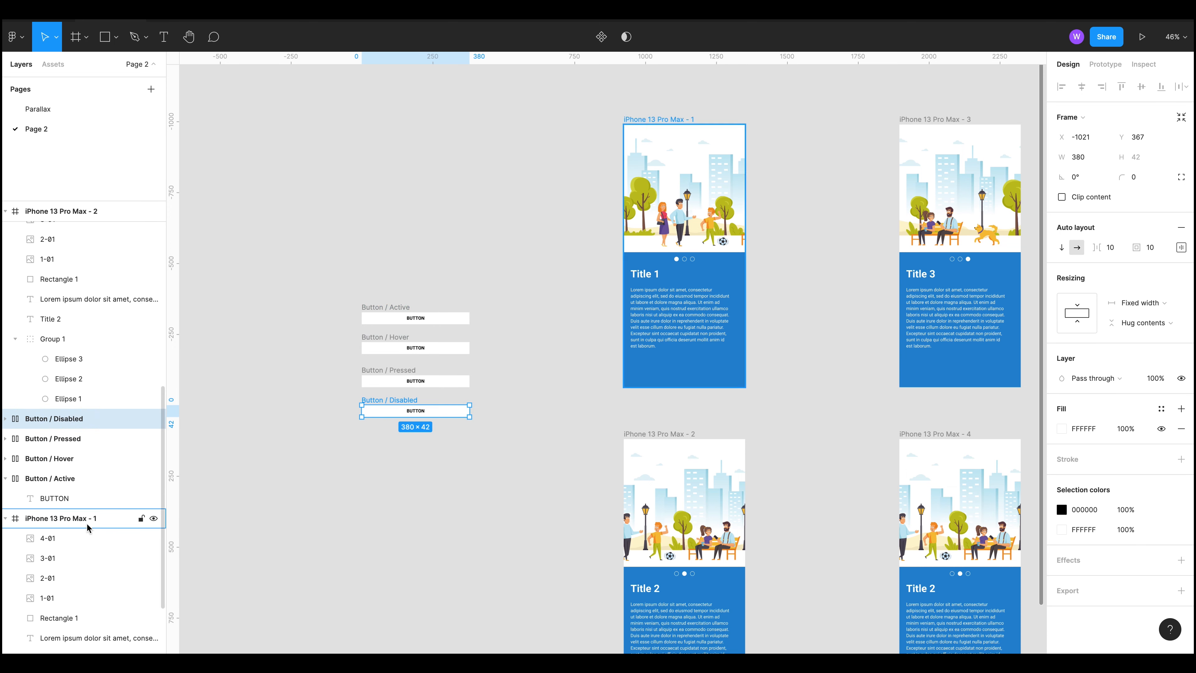
Step: Set the text fill of the Button / Hover label to the document blue 258AD3
{"action": "left_click", "coordinate": [486, 506]}
{"action": "left_click_drag", "start_coordinate": [468, 483], "coordinate": [493, 467]}
{"action": "scroll", "coordinate": [496, 340], "scroll_direction": "up", "scroll_amount": 8}
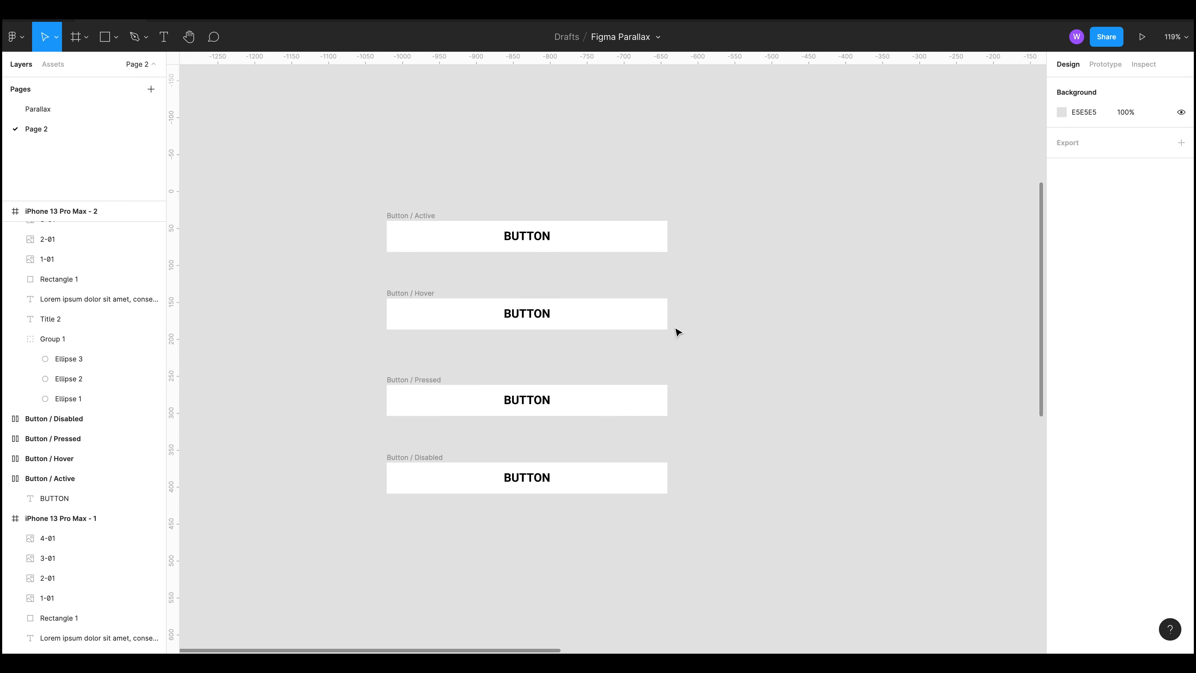
{"action": "left_click", "coordinate": [430, 295]}
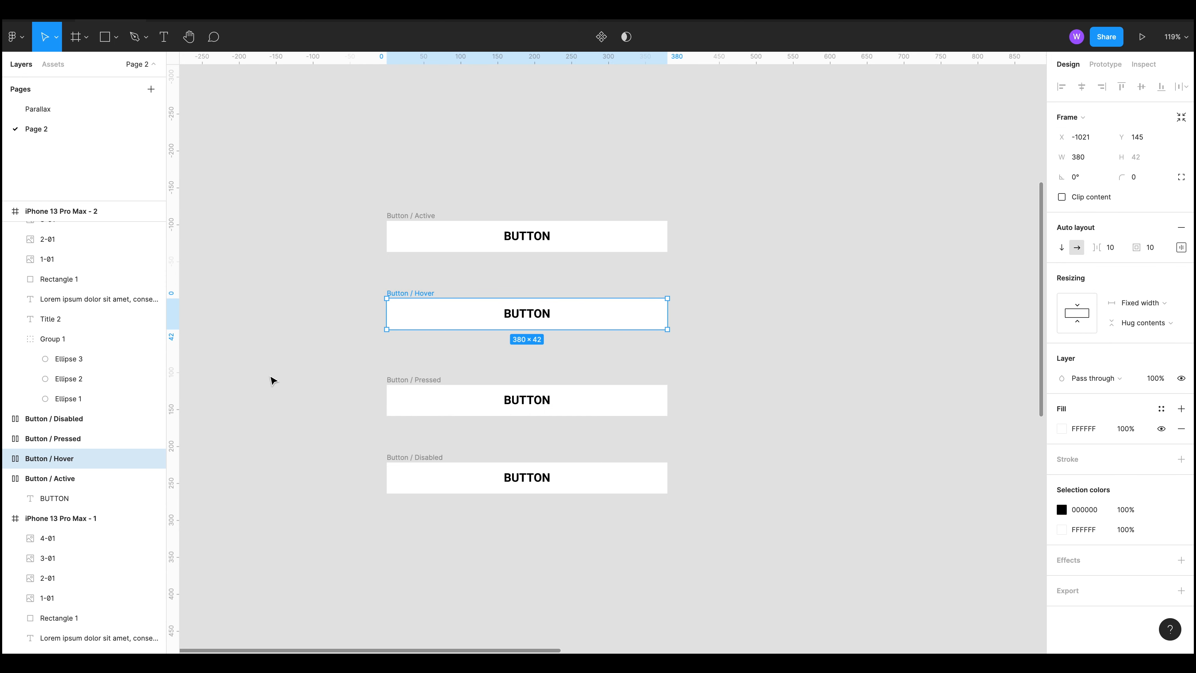
{"action": "left_click", "coordinate": [774, 325]}
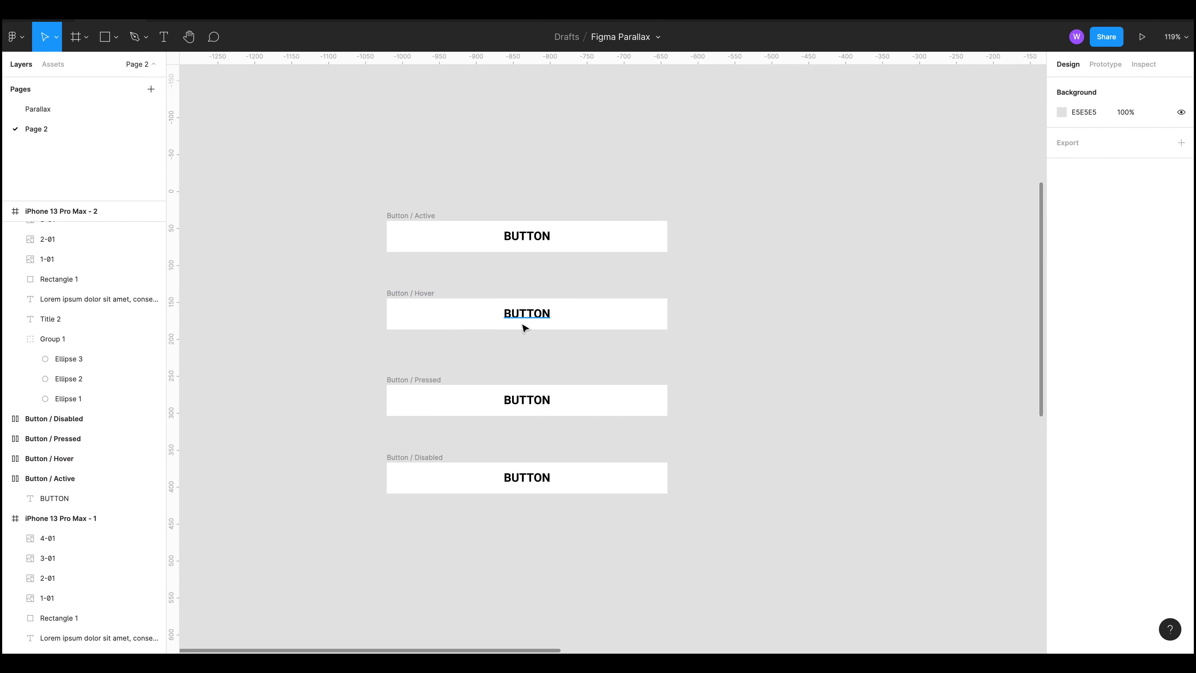
{"action": "double_click", "coordinate": [524, 313]}
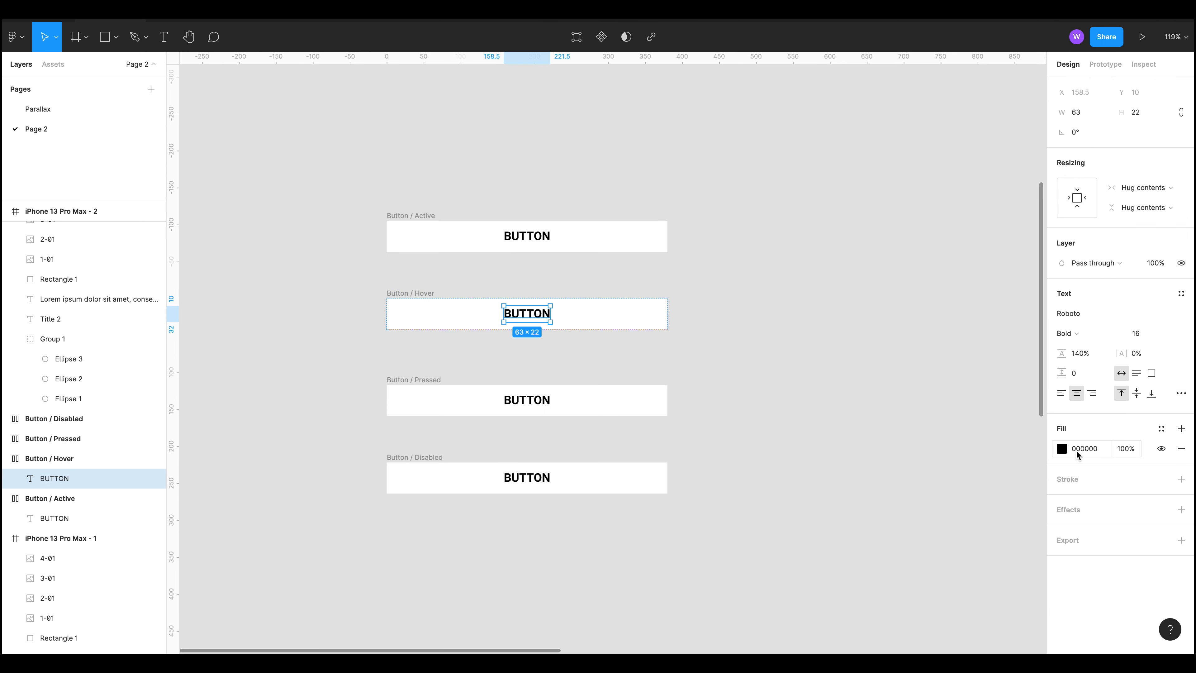
{"action": "left_click", "coordinate": [1063, 448]}
{"action": "left_click", "coordinate": [942, 594]}
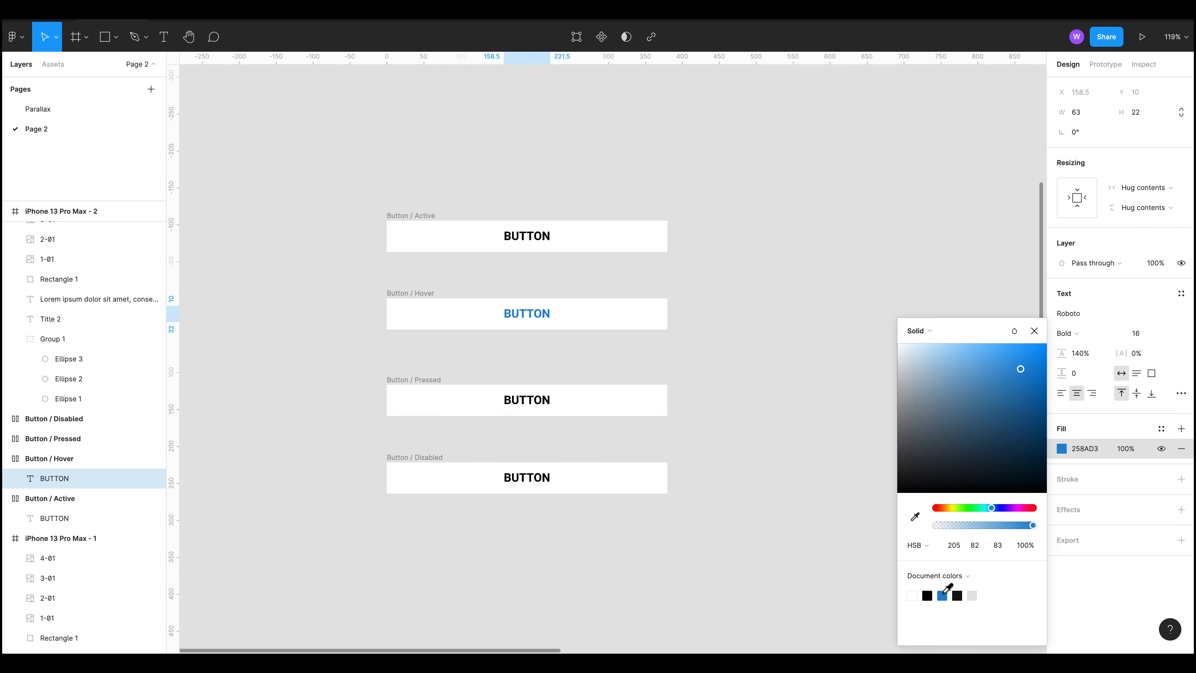
{"action": "left_click", "coordinate": [717, 383]}
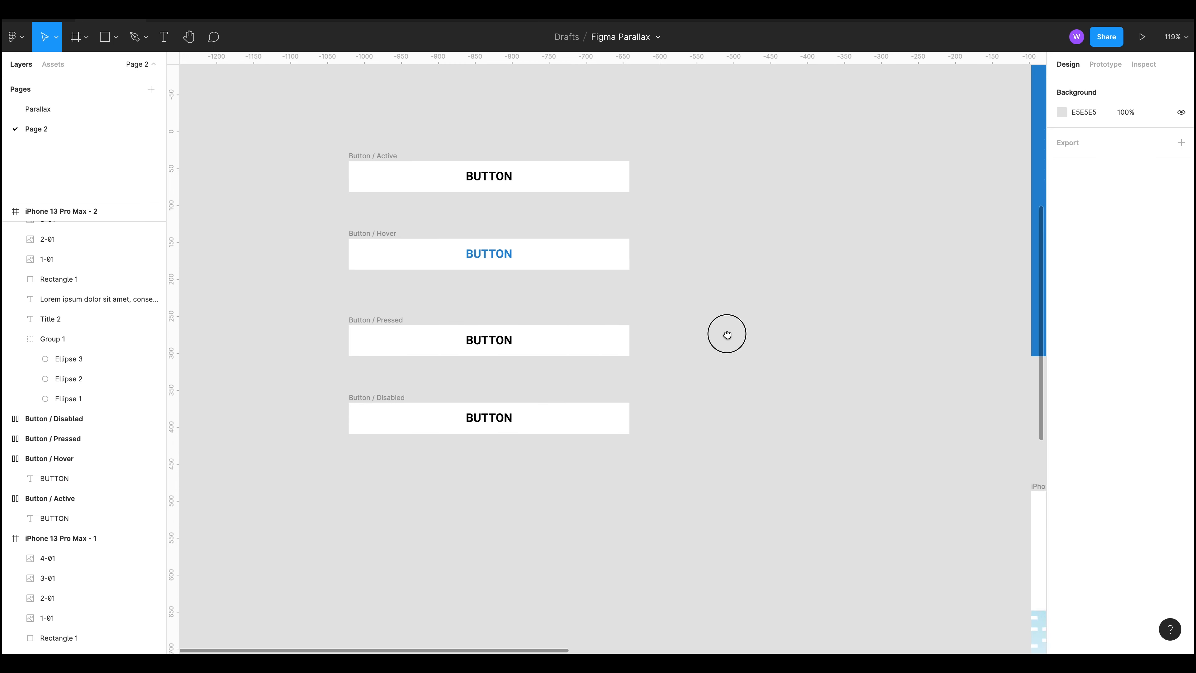
Step: Set the background fill of the Button / Pressed frame to light grey EEEEEE
{"action": "scroll", "coordinate": [724, 334], "scroll_direction": "down", "scroll_amount": 3}
{"action": "scroll", "coordinate": [723, 333], "scroll_direction": "right", "scroll_amount": 2}
{"action": "left_click", "coordinate": [356, 317]}
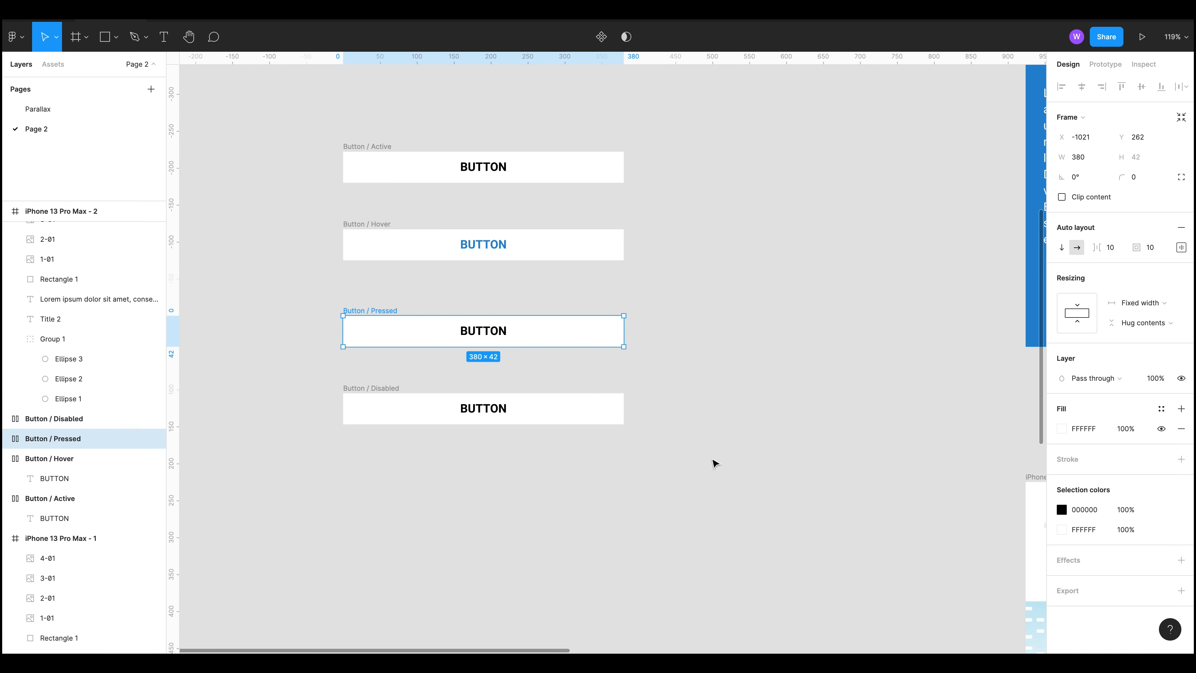
{"action": "left_click", "coordinate": [747, 406]}
{"action": "left_click", "coordinate": [491, 333], "text": "super"}
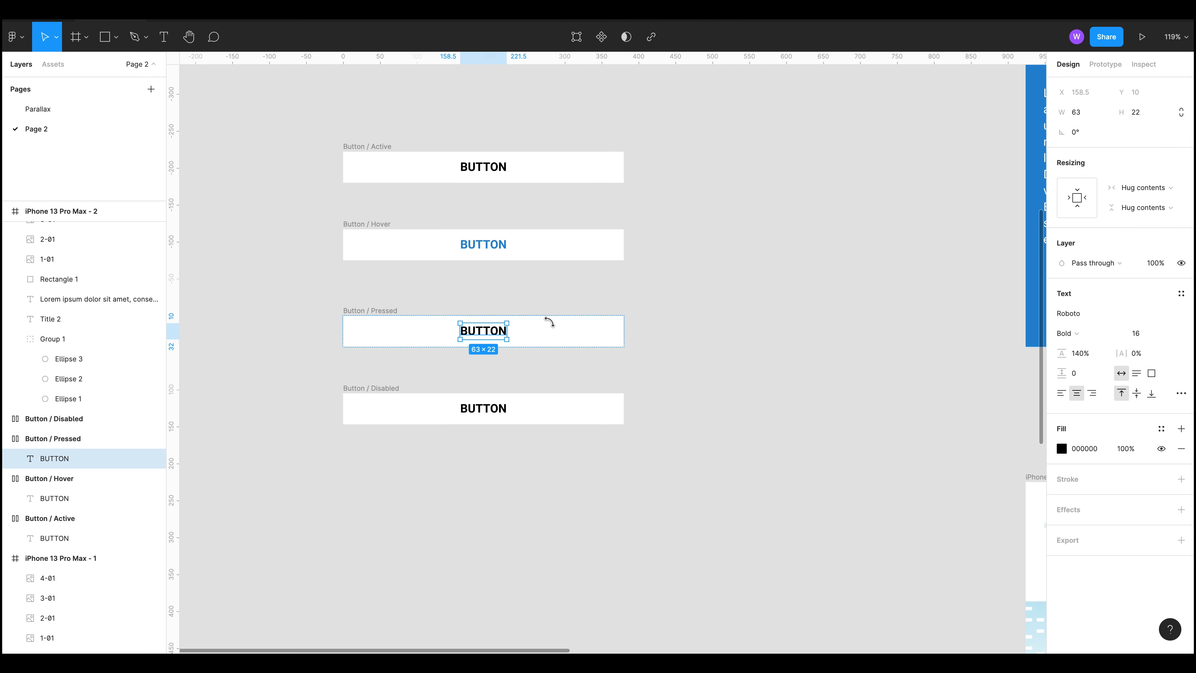
{"action": "left_click", "coordinate": [374, 312]}
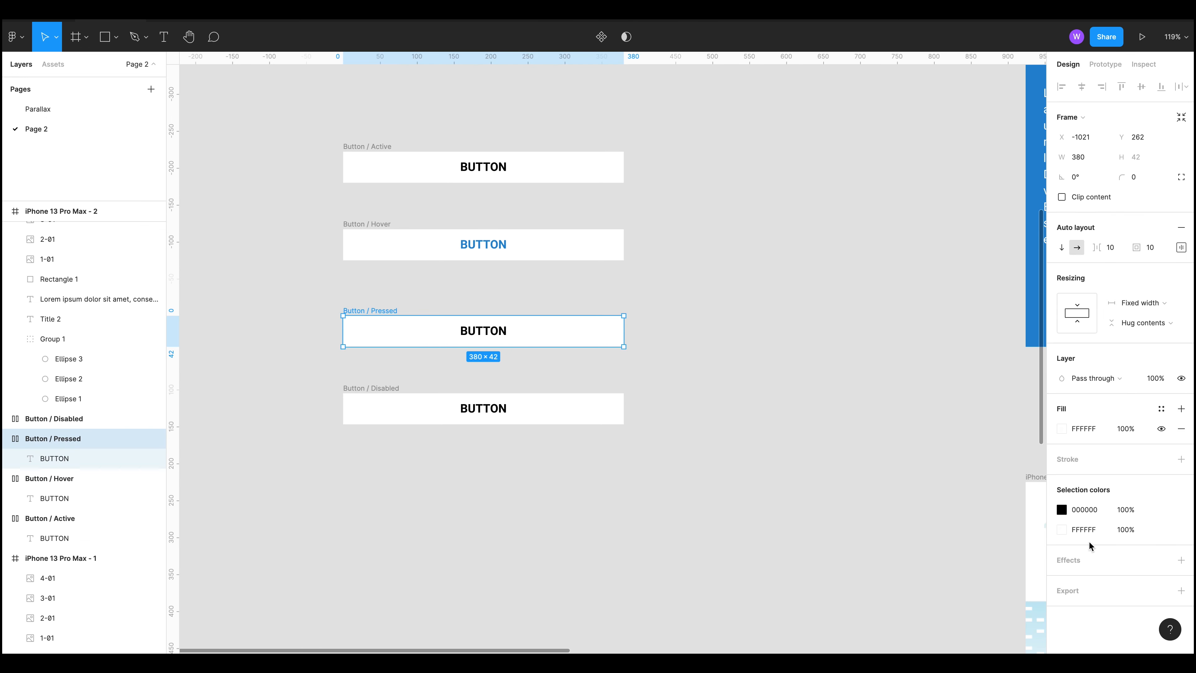
{"action": "left_click", "coordinate": [1087, 532]}
{"action": "left_click", "coordinate": [1066, 532]}
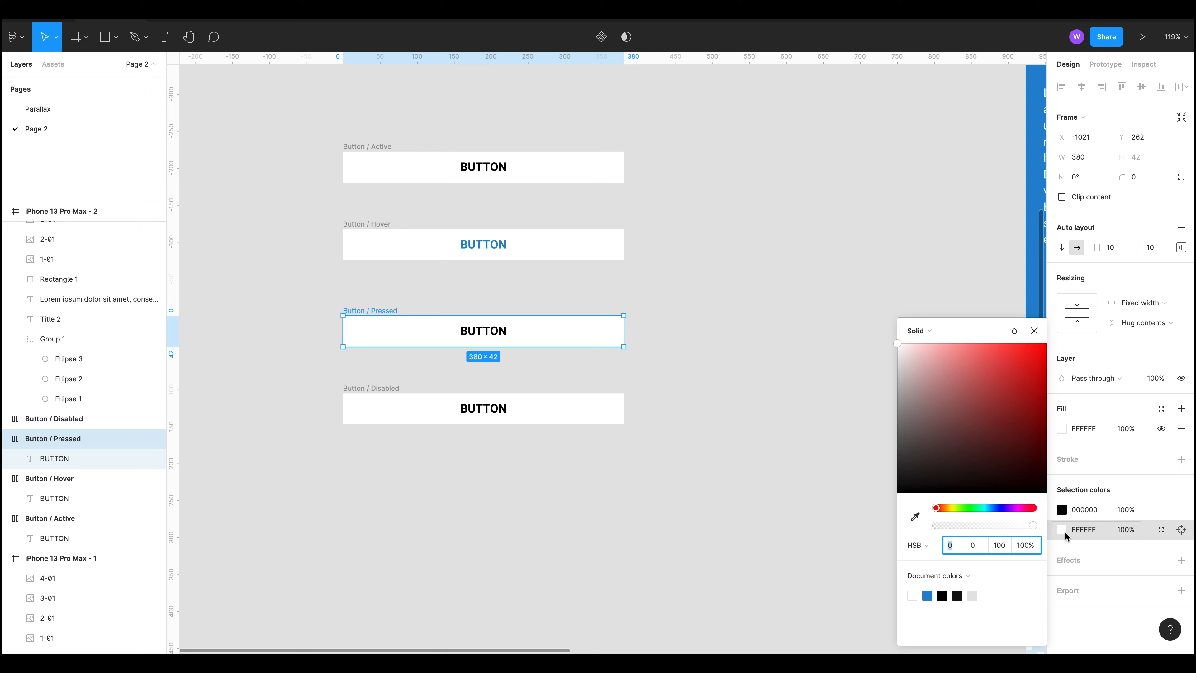
{"action": "left_click", "coordinate": [898, 353]}
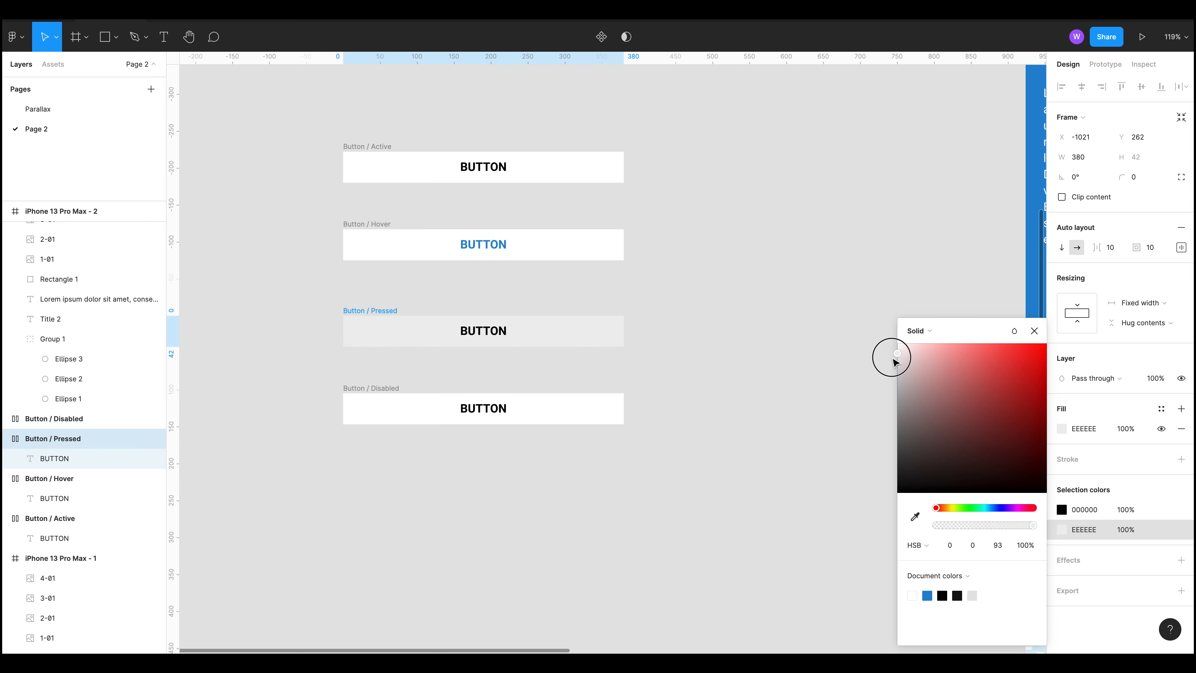
{"action": "left_click", "coordinate": [782, 374]}
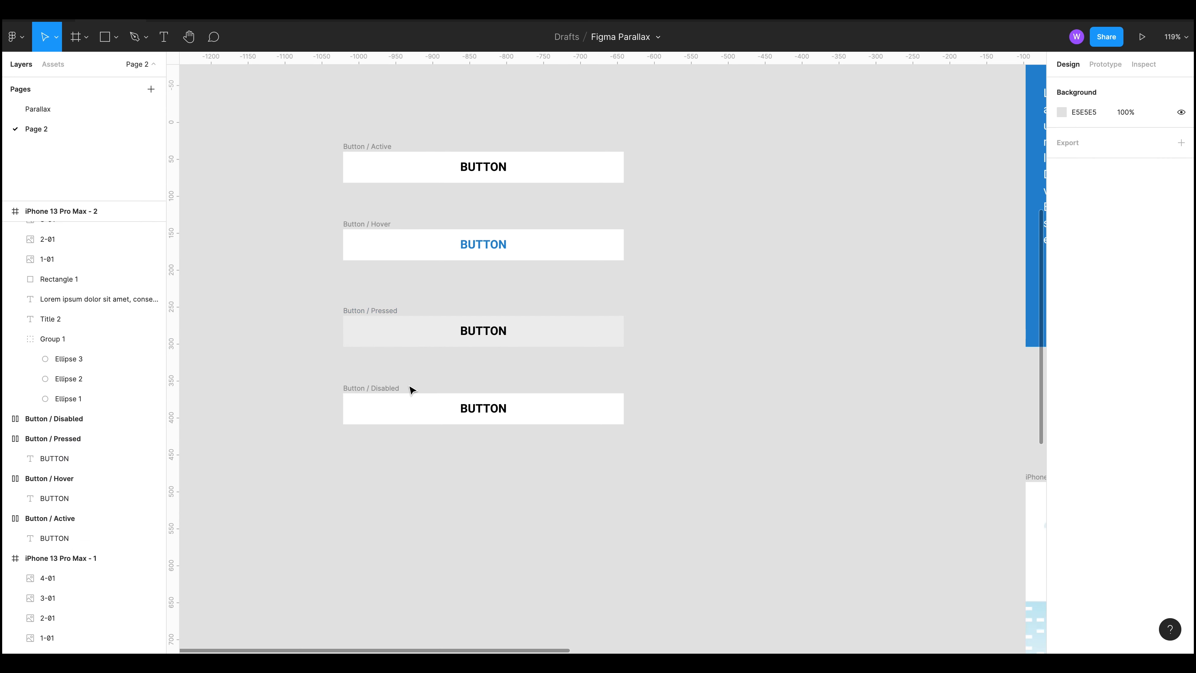
Step: Set the text fill of the Button / Pressed label to a slightly darker shade of the document blue 258AD3
{"action": "left_click", "coordinate": [507, 330]}
{"action": "left_click", "coordinate": [506, 330]}
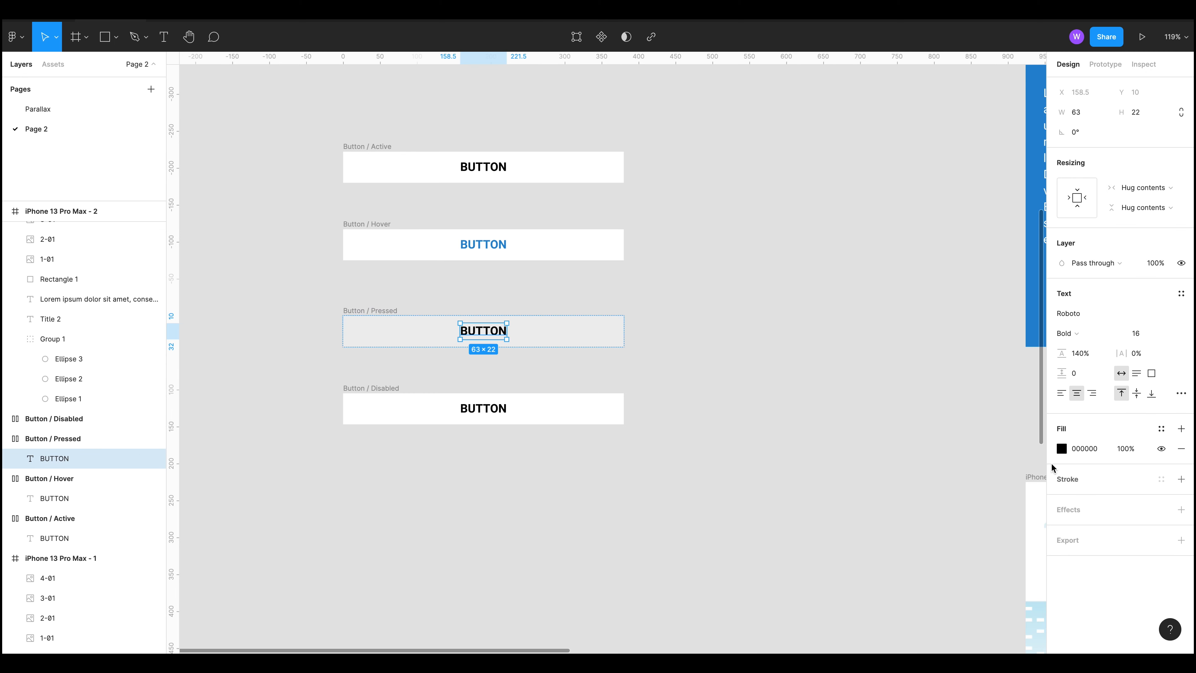
{"action": "left_click", "coordinate": [1061, 448]}
{"action": "left_click", "coordinate": [928, 596]}
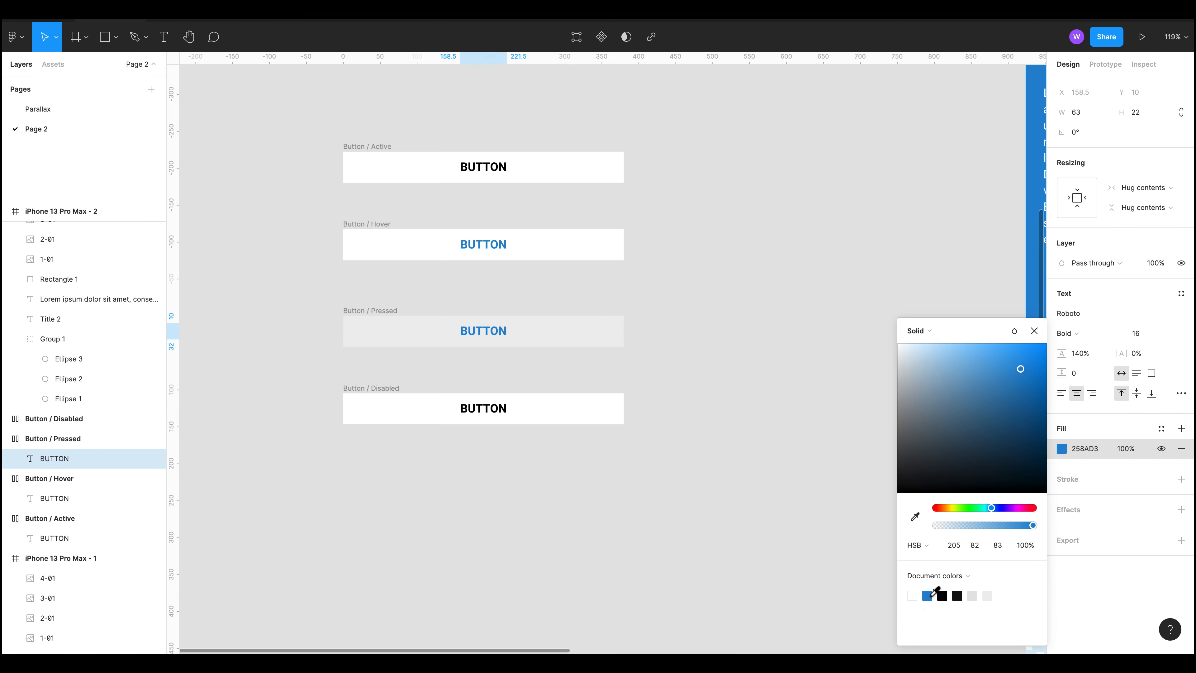
{"action": "left_click_drag", "start_coordinate": [1025, 381], "coordinate": [1026, 386]}
{"action": "left_click", "coordinate": [714, 426]}
Step: Change the black label color of the Button / Disabled frame to a mid grey
{"action": "left_click", "coordinate": [431, 396]}
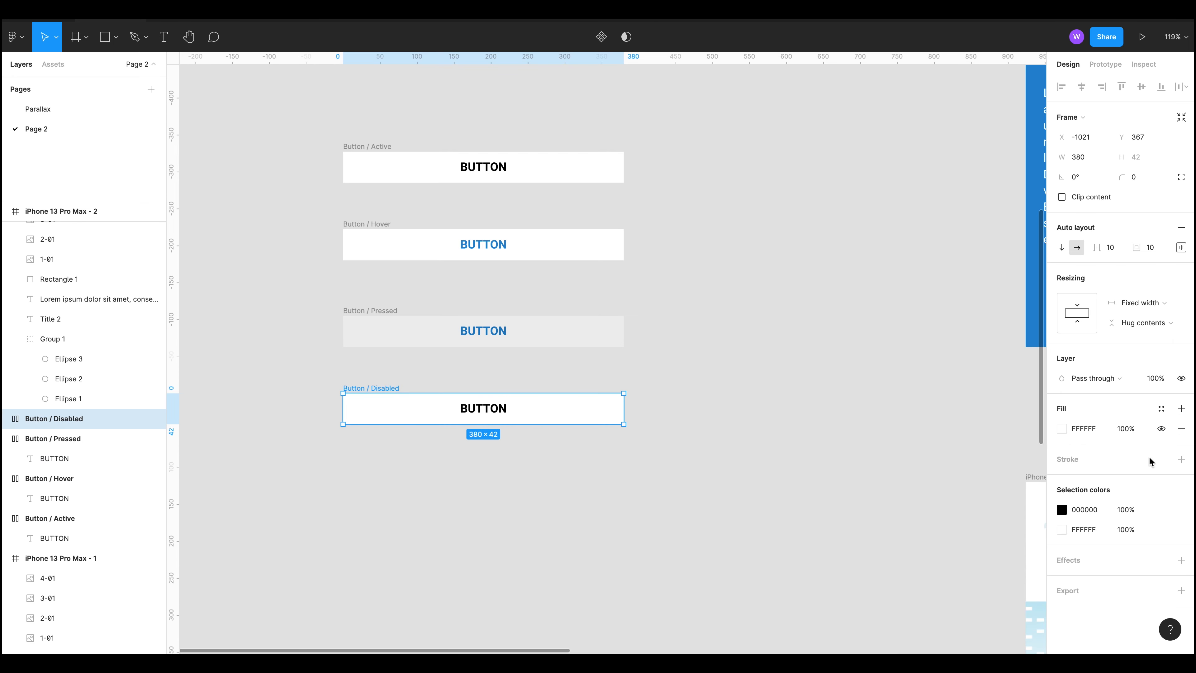
{"action": "left_click", "coordinate": [1068, 512]}
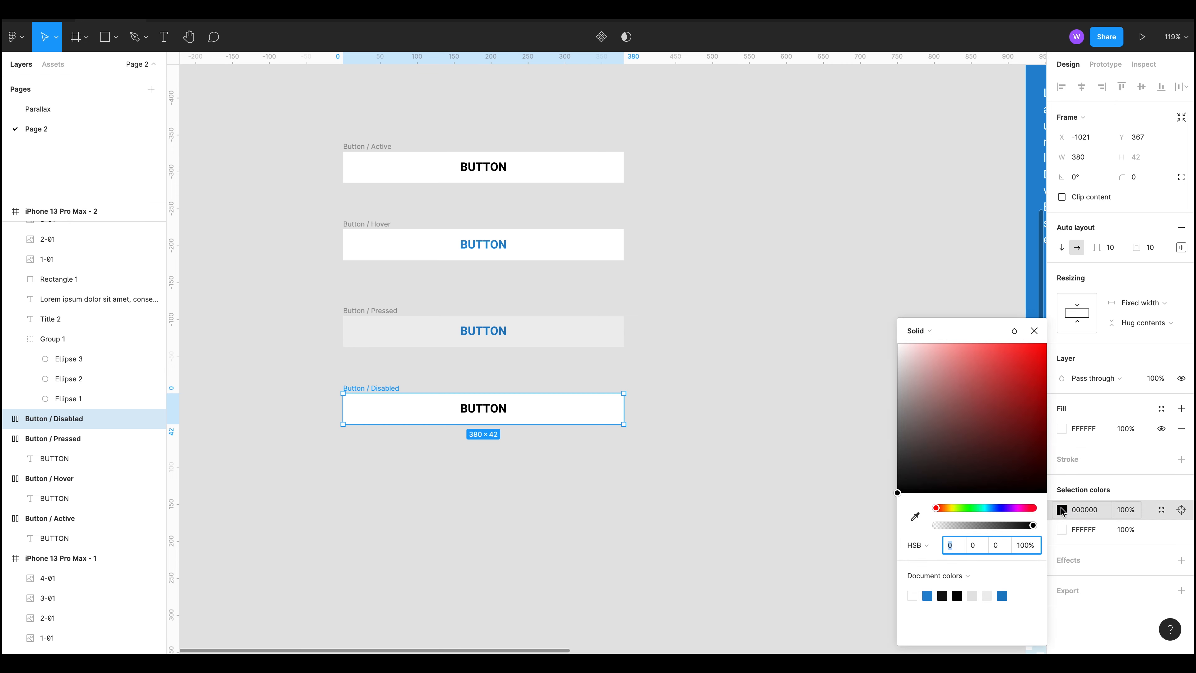
{"action": "left_click_drag", "start_coordinate": [936, 424], "coordinate": [868, 389]}
{"action": "left_click", "coordinate": [738, 409]}
Step: Turn the four button frames into separate components and combine them as variants of one Button component set
{"action": "scroll", "coordinate": [737, 409], "scroll_direction": "down", "scroll_amount": 5}
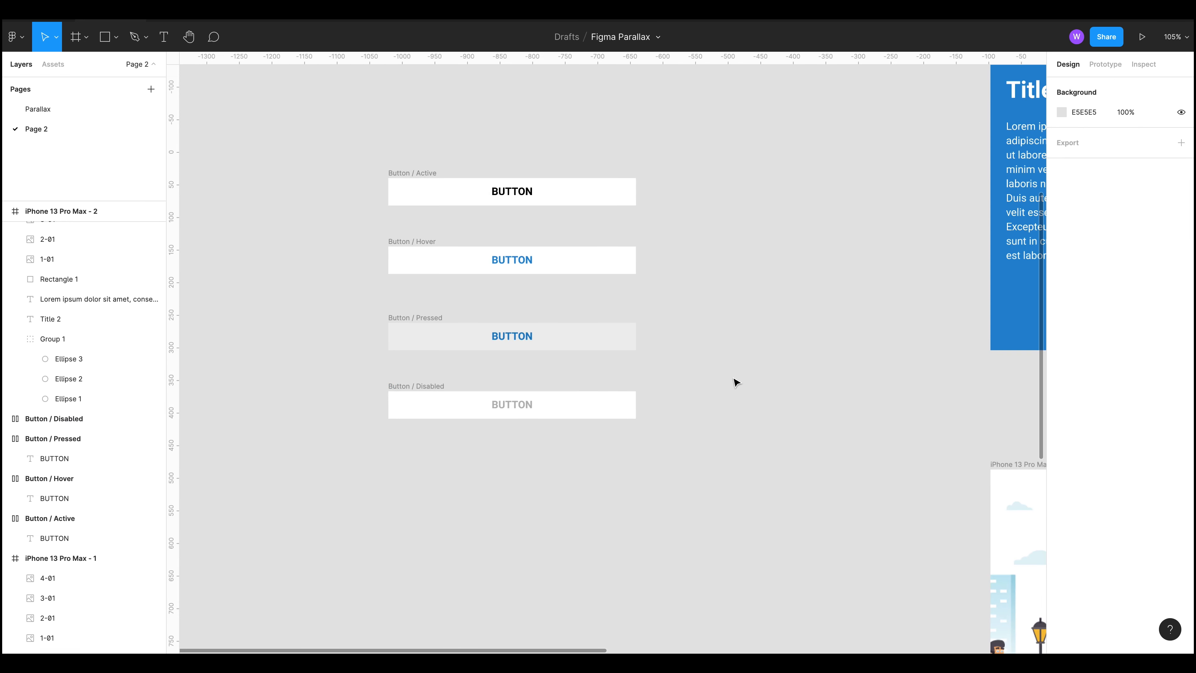
{"action": "left_click_drag", "start_coordinate": [735, 450], "coordinate": [433, 157]}
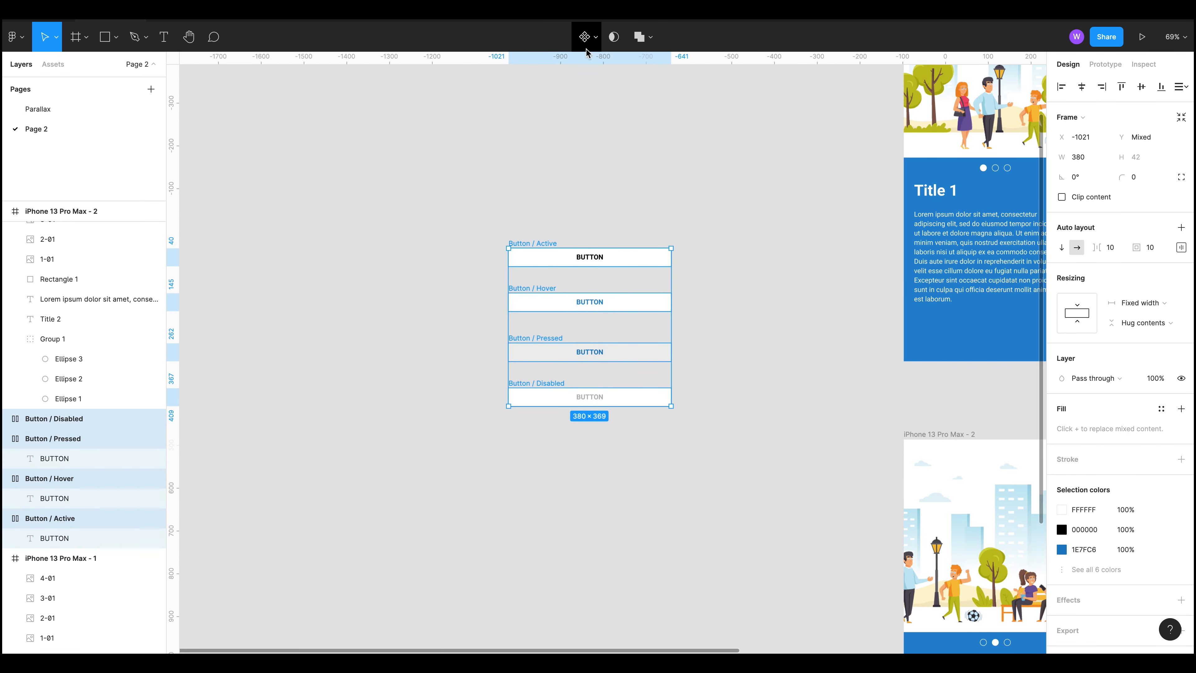
{"action": "left_click", "coordinate": [589, 38]}
{"action": "left_click", "coordinate": [609, 89]}
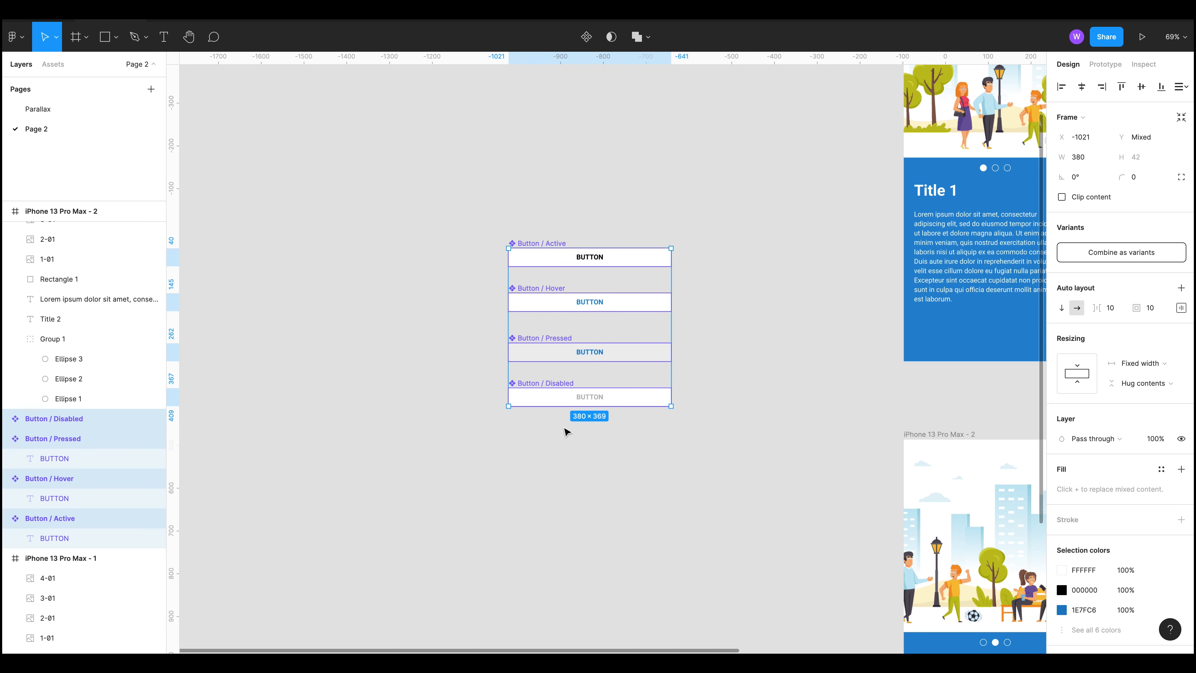
{"action": "left_click", "coordinate": [1128, 254]}
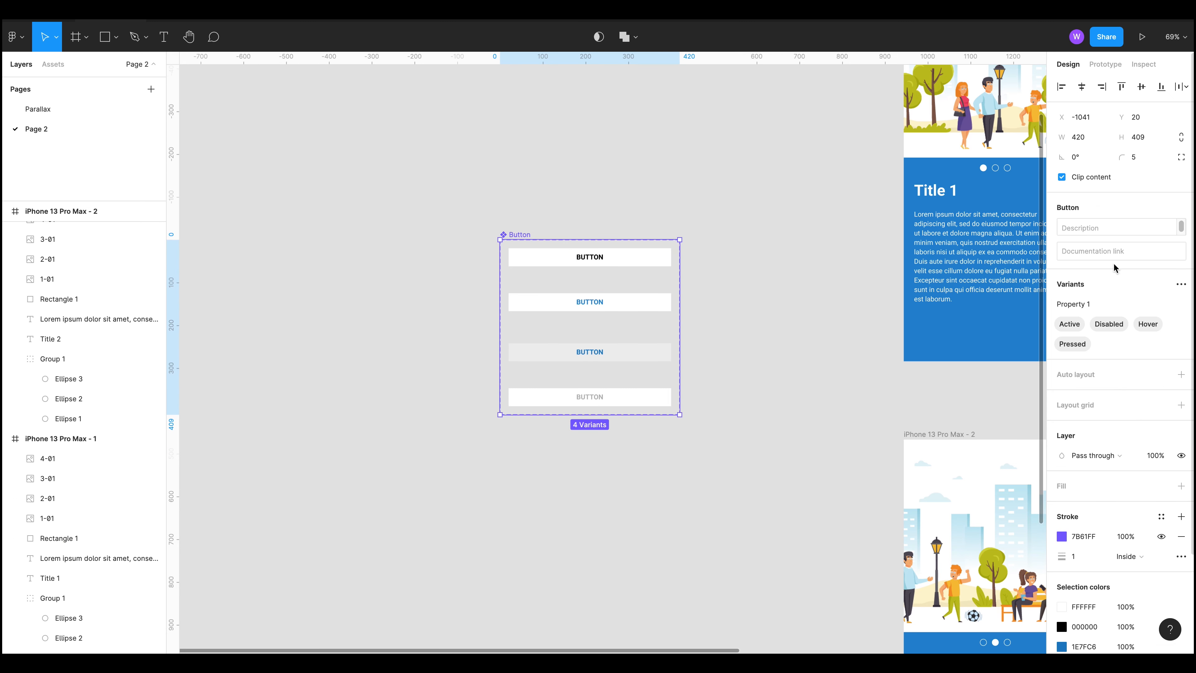
Step: Move the Button component set farther left of the phone screens, to about X -1260
{"action": "left_click", "coordinate": [689, 433]}
{"action": "scroll", "coordinate": [390, 230], "scroll_direction": "right", "scroll_amount": 3}
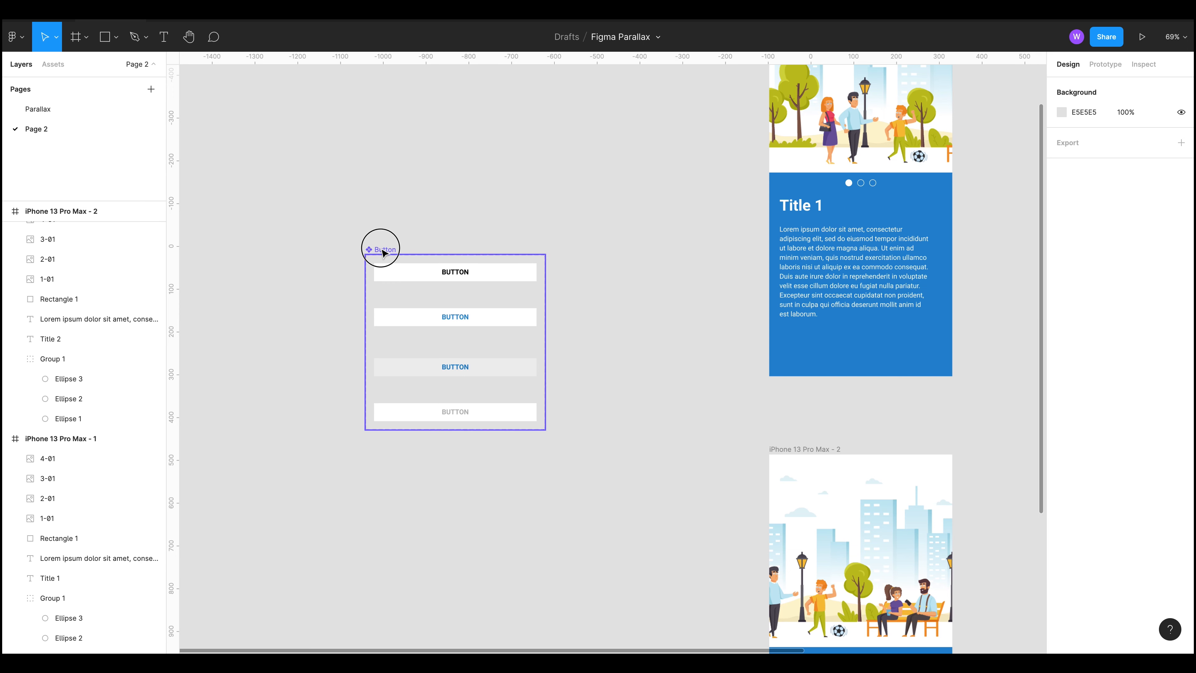
{"action": "left_click_drag", "start_coordinate": [379, 245], "coordinate": [291, 228]}
{"action": "left_click", "coordinate": [513, 275]}
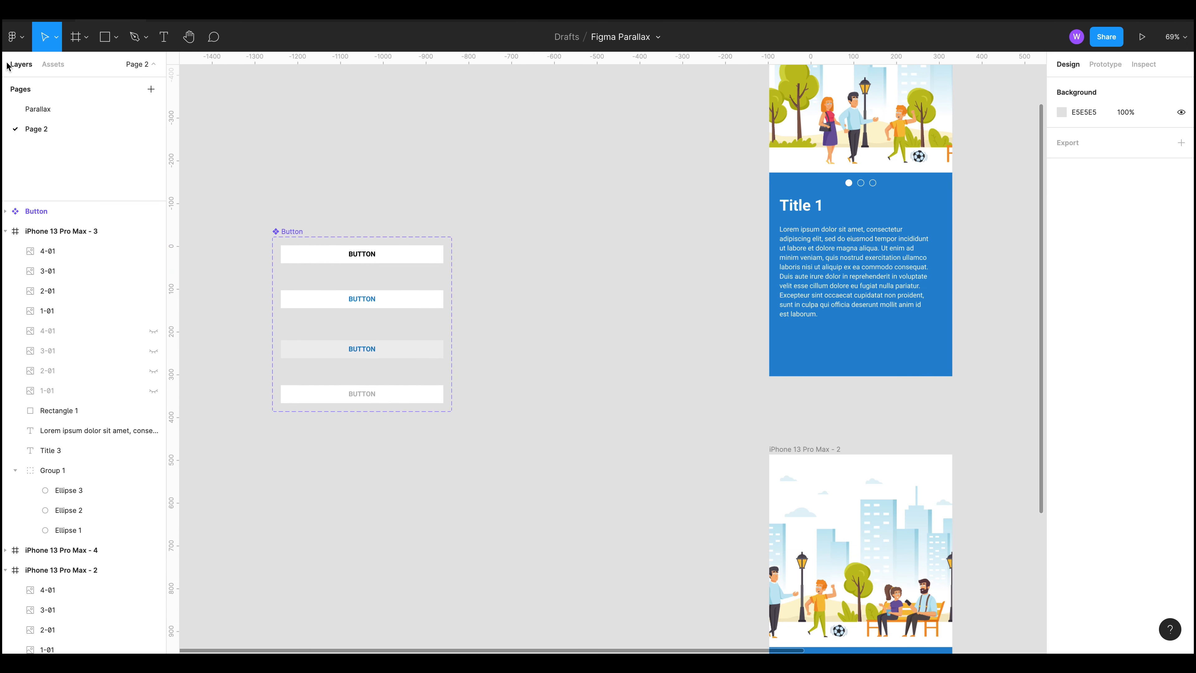
Step: Place an instance of the local Button component on the canvas between the component set and the phone screens
{"action": "left_click", "coordinate": [53, 64]}
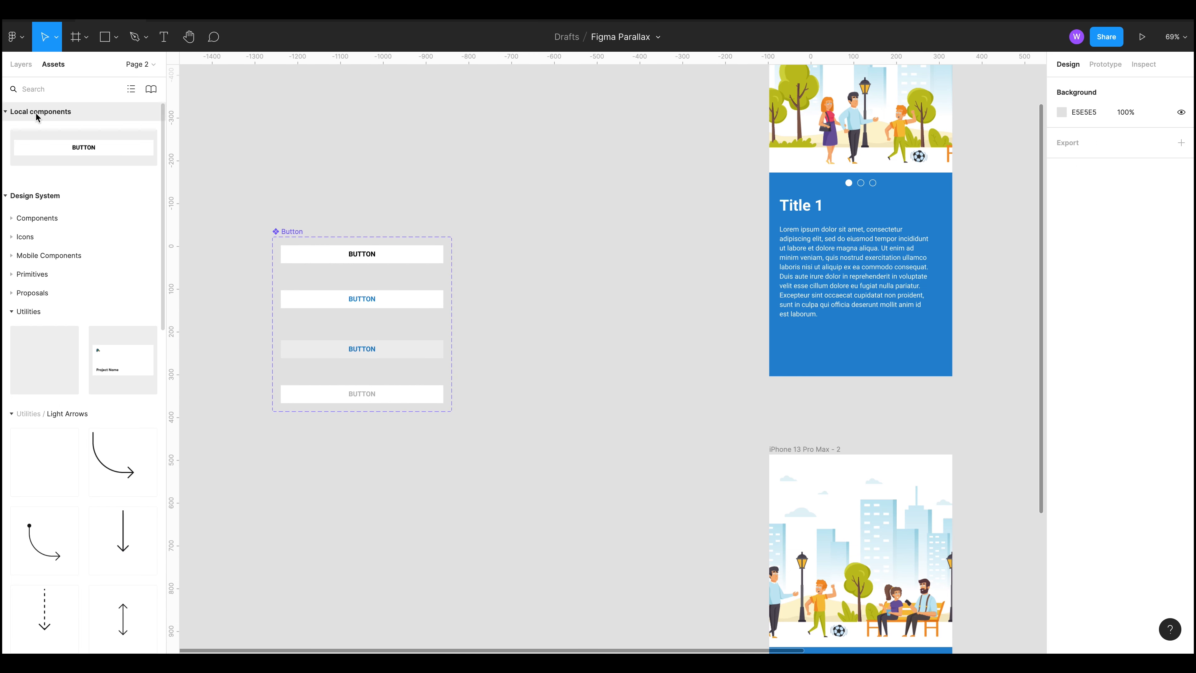
{"action": "left_click_drag", "start_coordinate": [47, 142], "coordinate": [557, 280]}
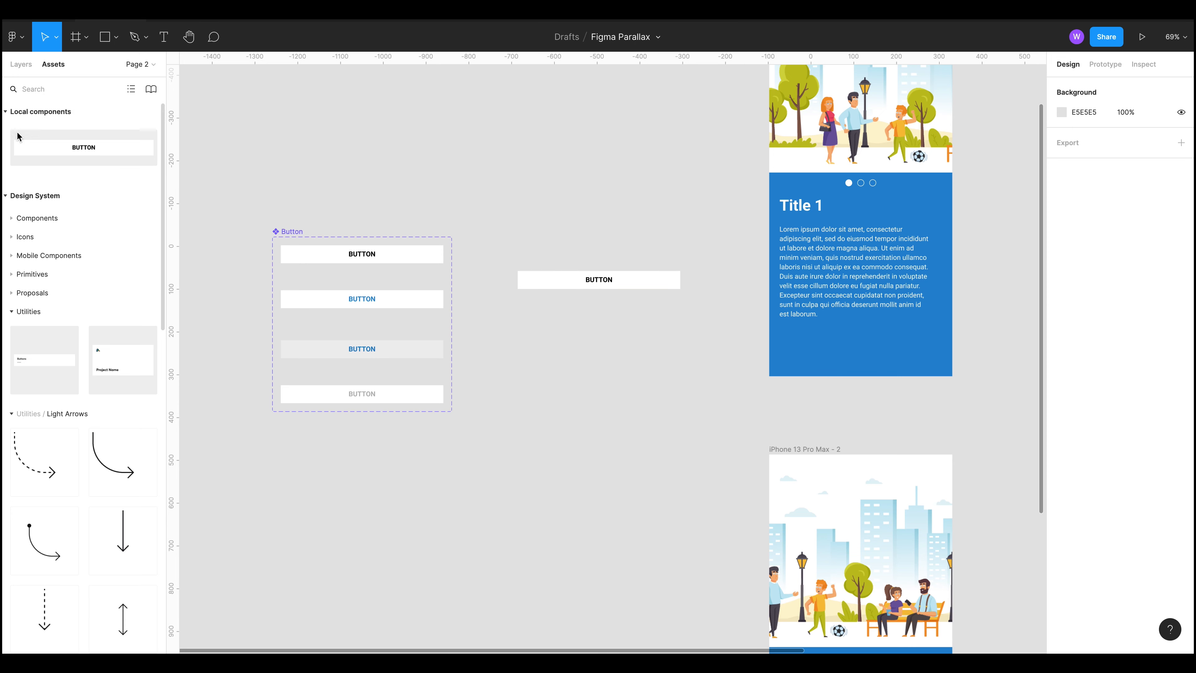
{"action": "left_click", "coordinate": [10, 112]}
{"action": "left_click", "coordinate": [9, 134]}
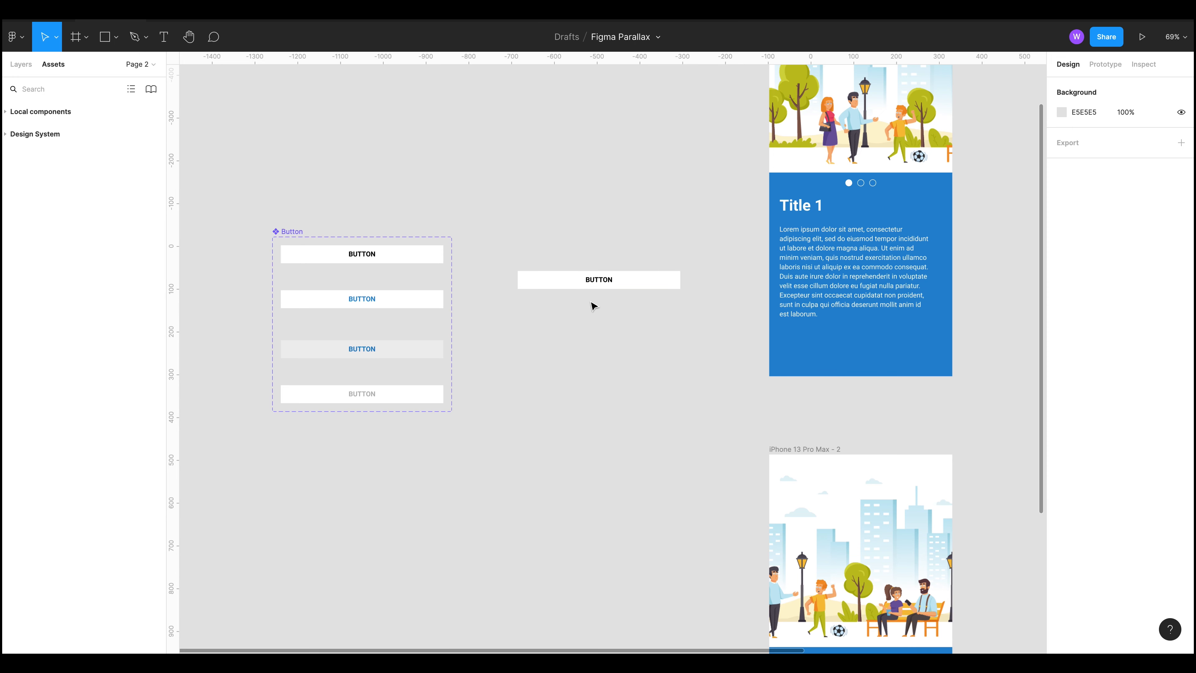
Step: Move the Button instance below the body text of iPhone 13 Pro Max - 1, at X 24, Y 857
{"action": "left_click_drag", "start_coordinate": [605, 281], "coordinate": [867, 360]}
{"action": "left_click", "coordinate": [673, 436]}
{"action": "left_click_drag", "start_coordinate": [725, 421], "coordinate": [260, 319]}
{"action": "left_click", "coordinate": [445, 257]}
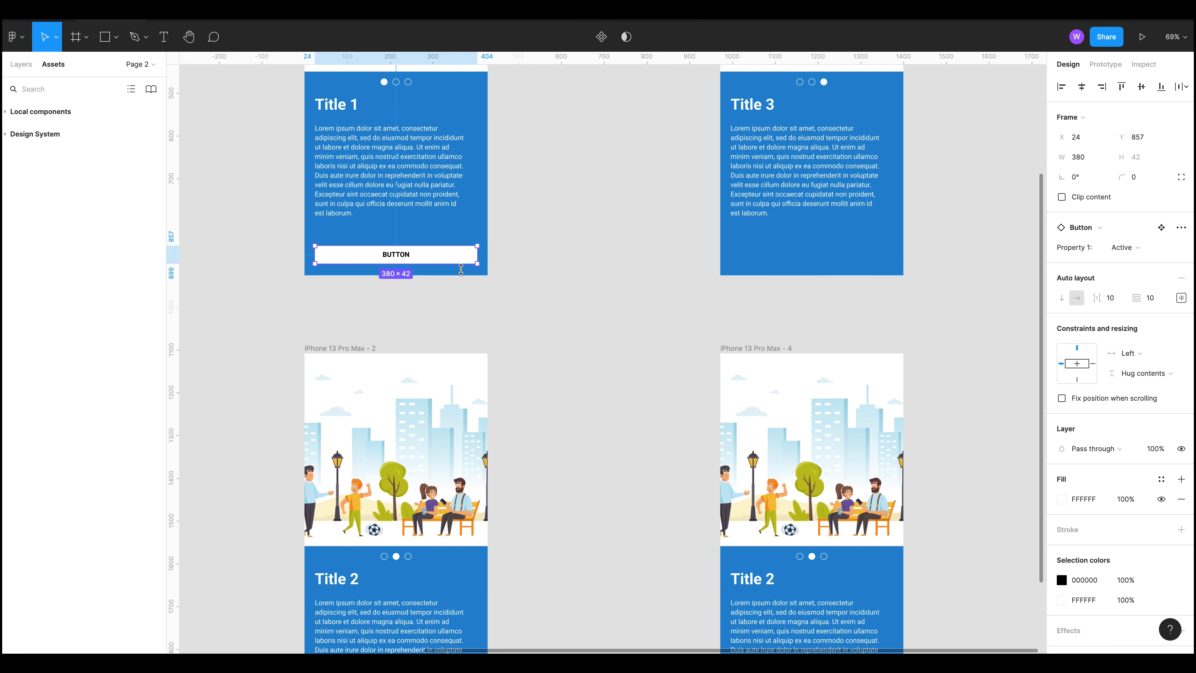
Step: Paste copies of the Button instance into iPhone 13 Pro Max - 2, 3 and 4 at X 24, Y 857
{"action": "scroll", "coordinate": [560, 365], "scroll_direction": "down", "scroll_amount": 2}
{"action": "scroll", "coordinate": [559, 369], "scroll_direction": "down", "scroll_amount": 2}
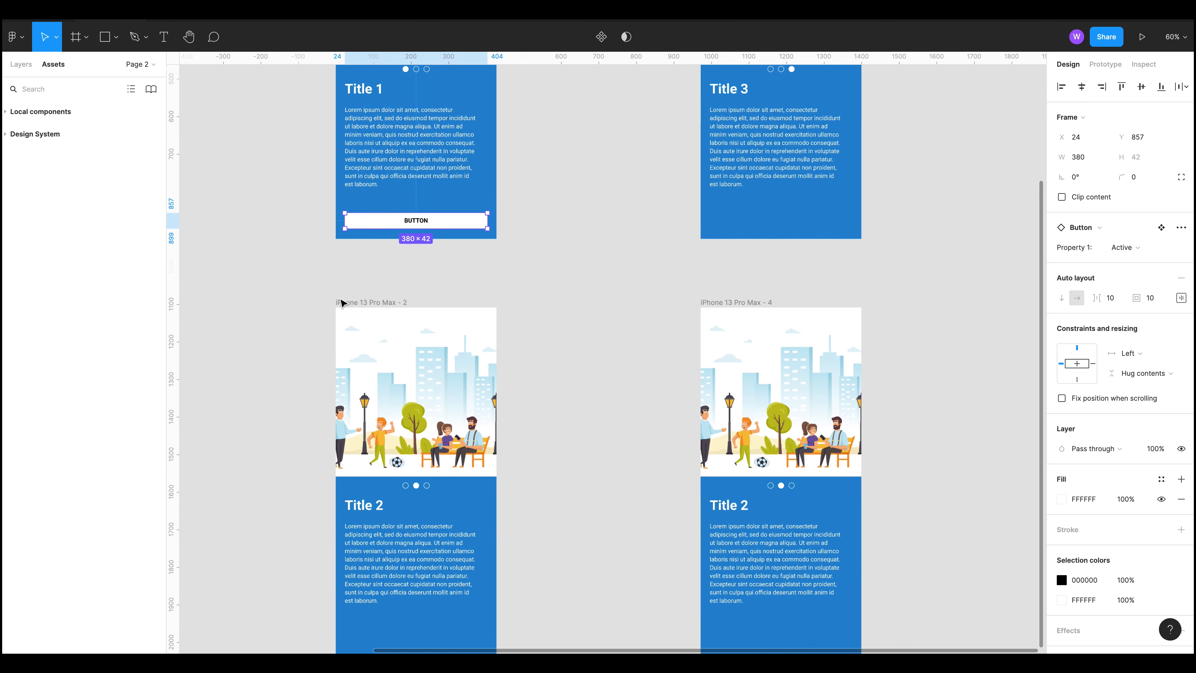
{"action": "left_click", "coordinate": [341, 302]}
{"action": "scroll", "coordinate": [565, 335], "scroll_direction": "down", "scroll_amount": 2}
{"action": "key", "text": "ctrl+v"}
{"action": "scroll", "coordinate": [617, 329], "scroll_direction": "up", "scroll_amount": 8}
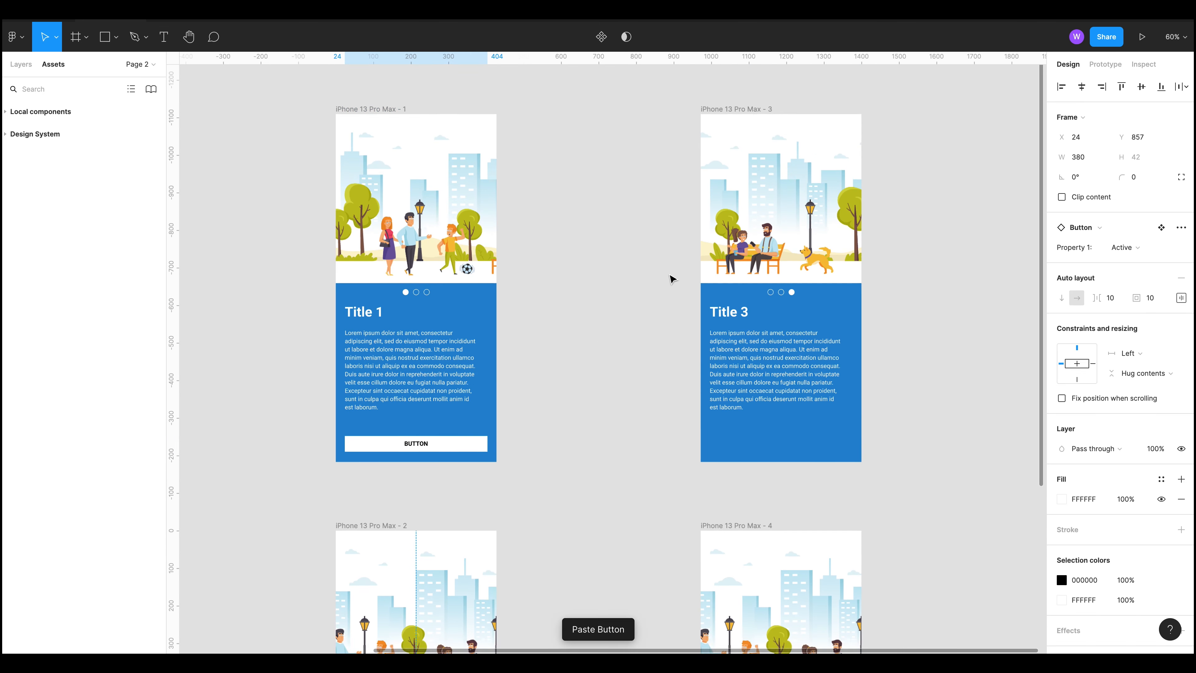
{"action": "left_click", "coordinate": [765, 129]}
{"action": "key", "text": "ctrl+v"}
{"action": "scroll", "coordinate": [619, 419], "scroll_direction": "down", "scroll_amount": 10}
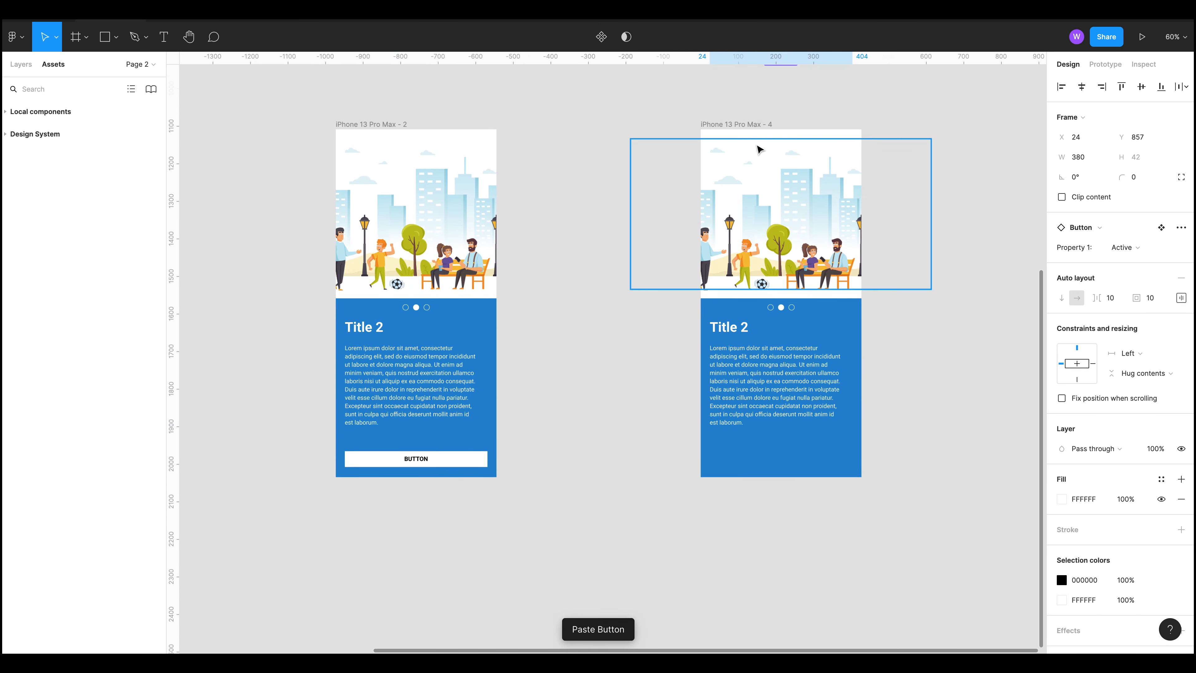
{"action": "key", "text": "ctrl+v"}
{"action": "left_click", "coordinate": [654, 269]}
Step: Add a prototype interaction from the Active variant to the Hover variant in the Button component set
{"action": "scroll", "coordinate": [654, 269], "scroll_direction": "up", "scroll_amount": 8}
{"action": "scroll", "coordinate": [654, 270], "scroll_direction": "left", "scroll_amount": 4}
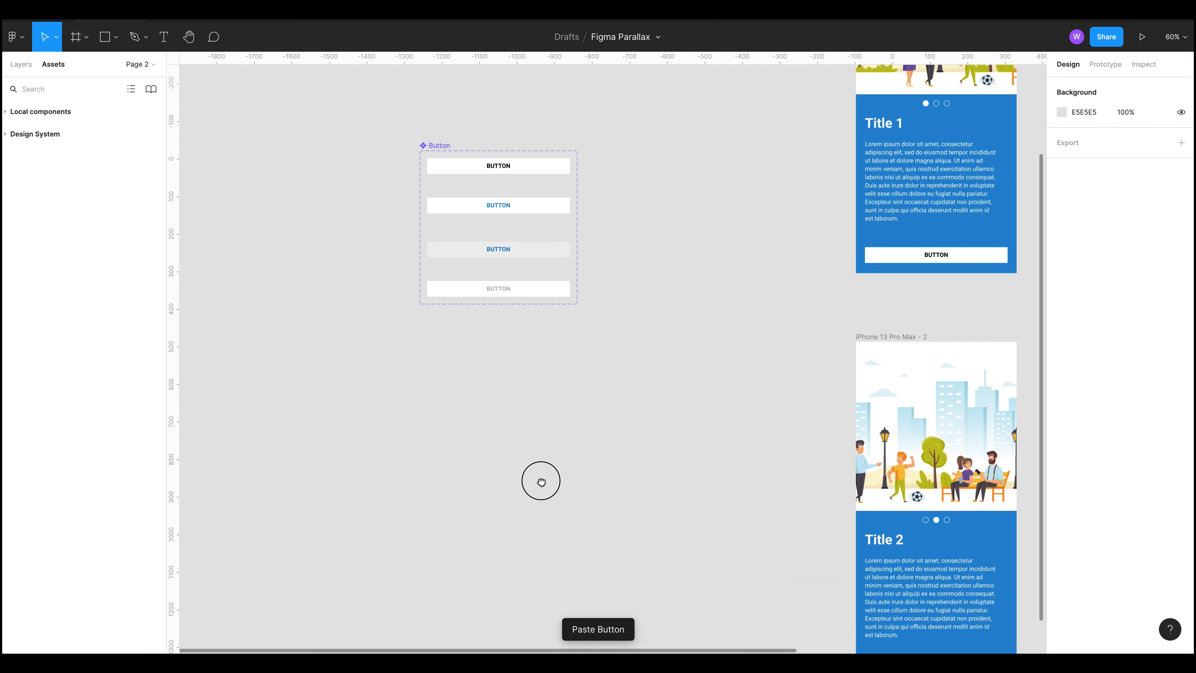
{"action": "scroll", "coordinate": [607, 222], "scroll_direction": "up", "scroll_amount": 10}
{"action": "scroll", "coordinate": [554, 266], "scroll_direction": "down", "scroll_amount": 7}
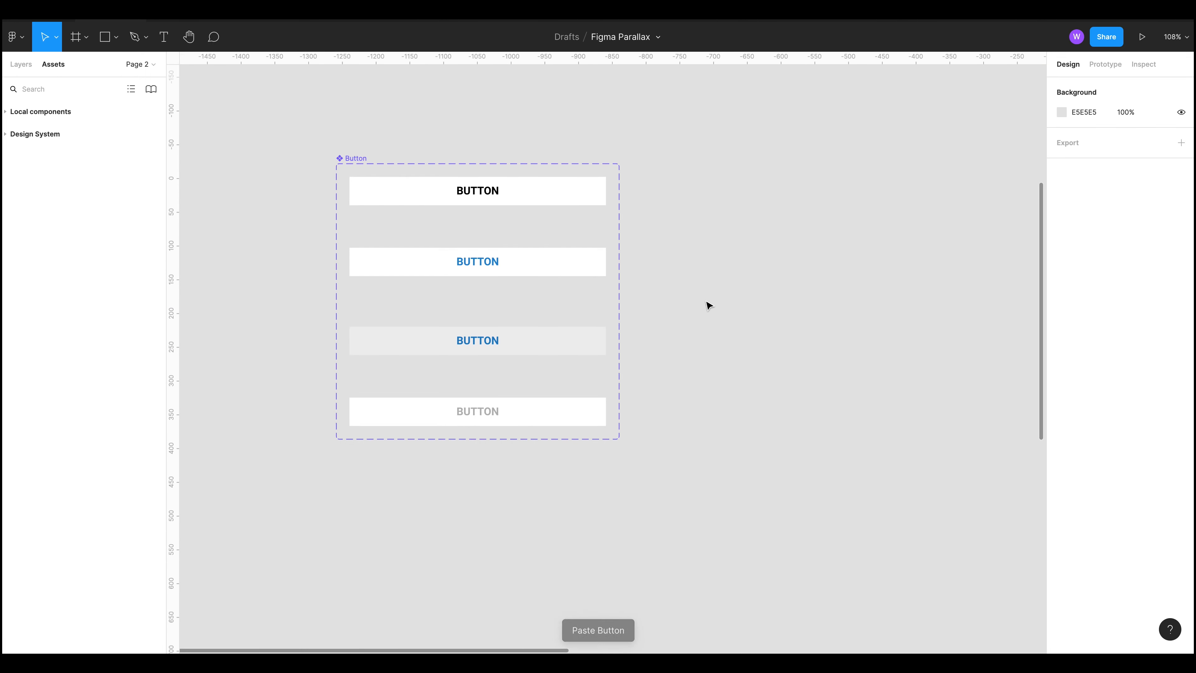
{"action": "left_click_drag", "start_coordinate": [699, 300], "coordinate": [795, 339]}
{"action": "left_click", "coordinate": [643, 232]}
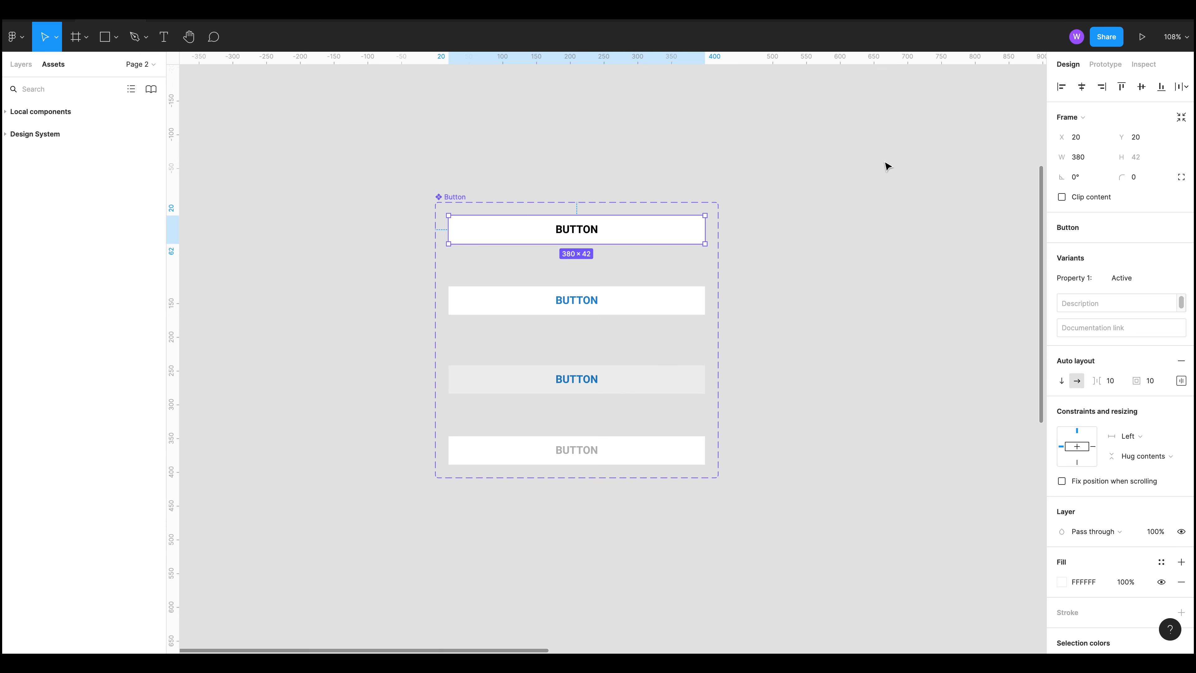
{"action": "key", "text": "shift+e"}
{"action": "left_click_drag", "start_coordinate": [705, 229], "coordinate": [585, 299]}
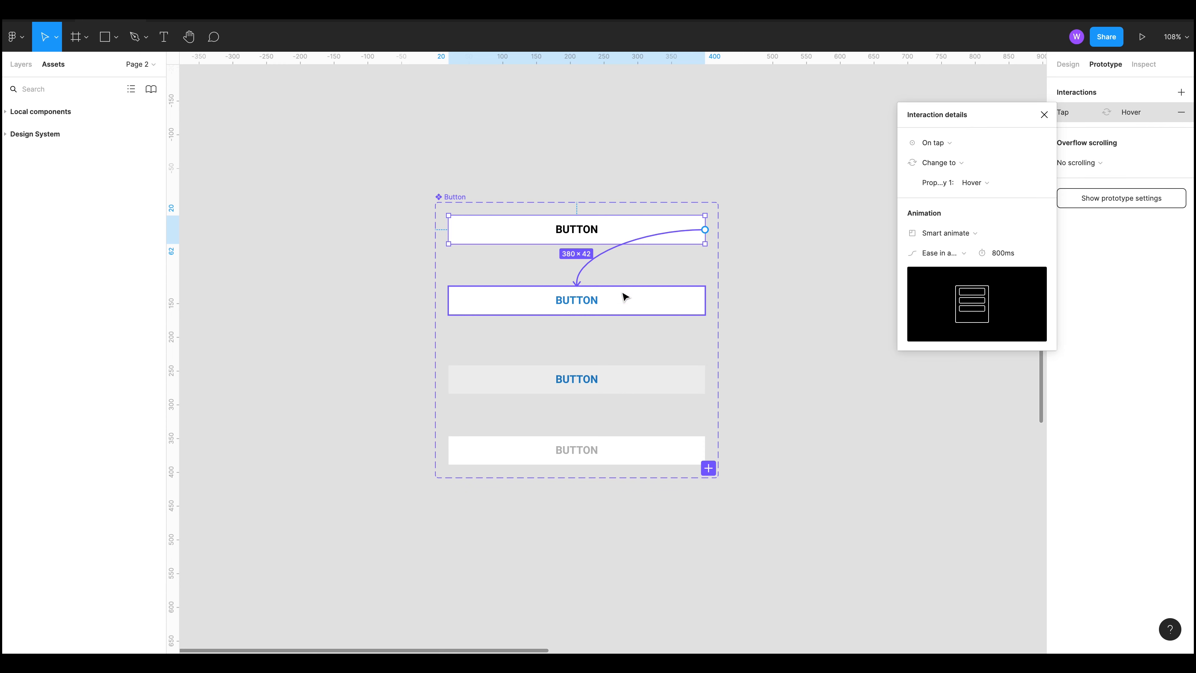
Step: Set the Active-to-Hover interaction to trigger while hovering, with a 200 ms animation duration
{"action": "left_click", "coordinate": [951, 144]}
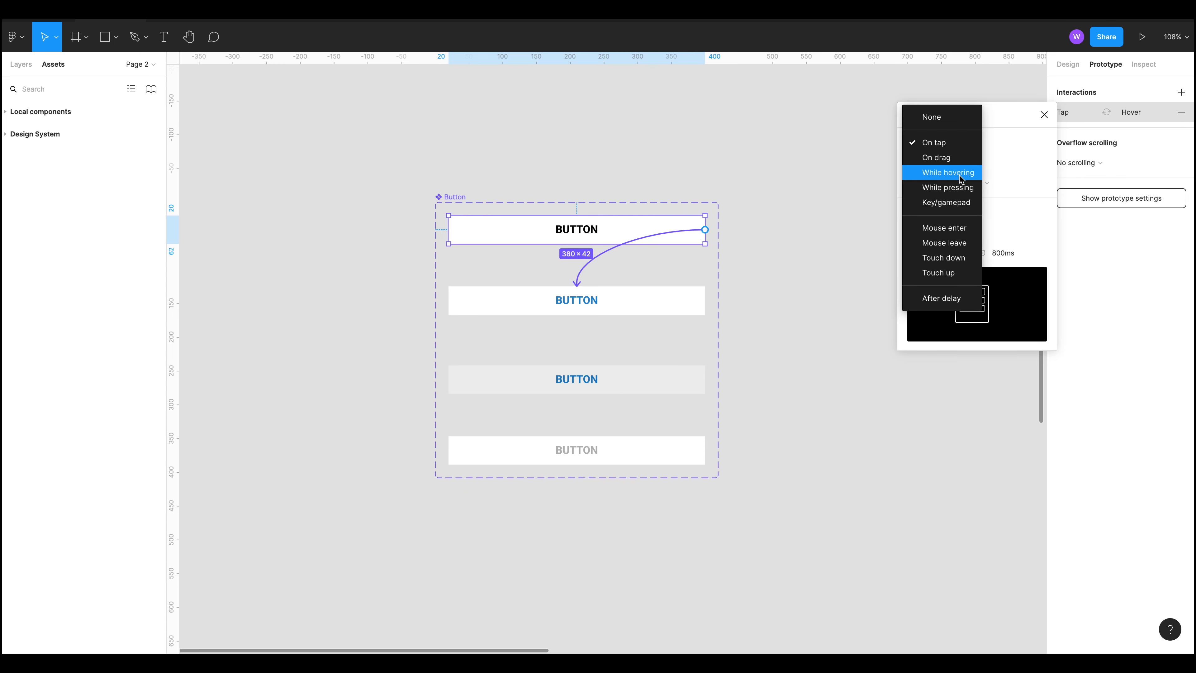
{"action": "left_click", "coordinate": [949, 172]}
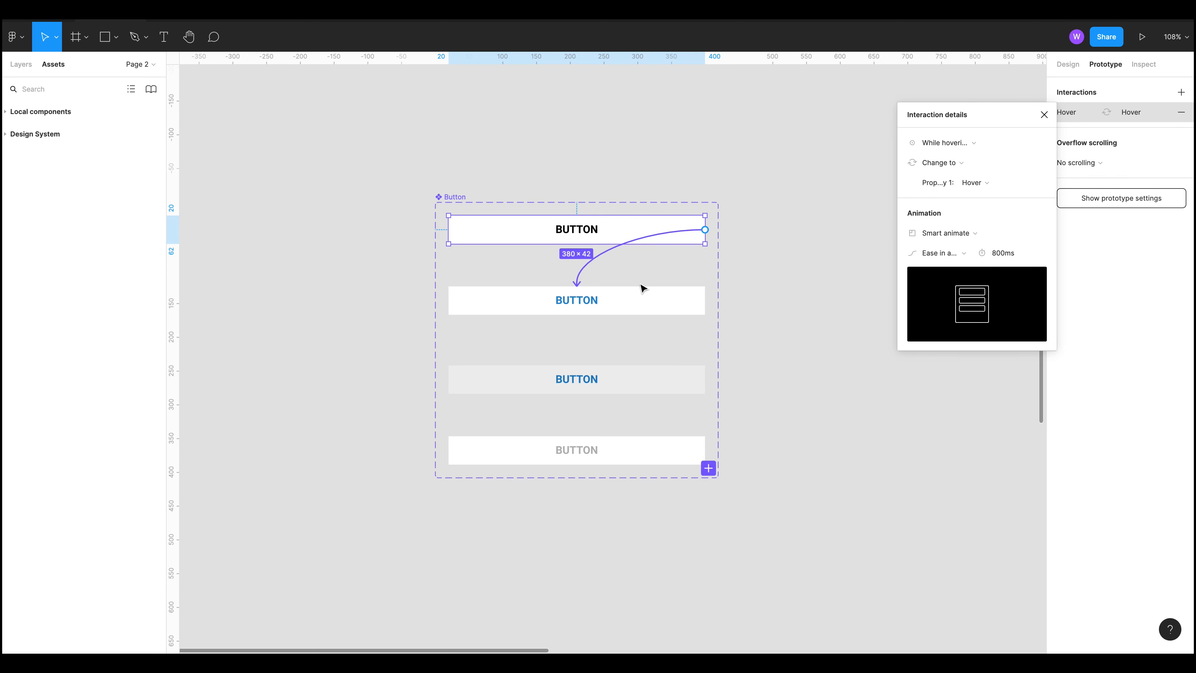
{"action": "left_click", "coordinate": [1012, 257]}
{"action": "type", "text": "200"}
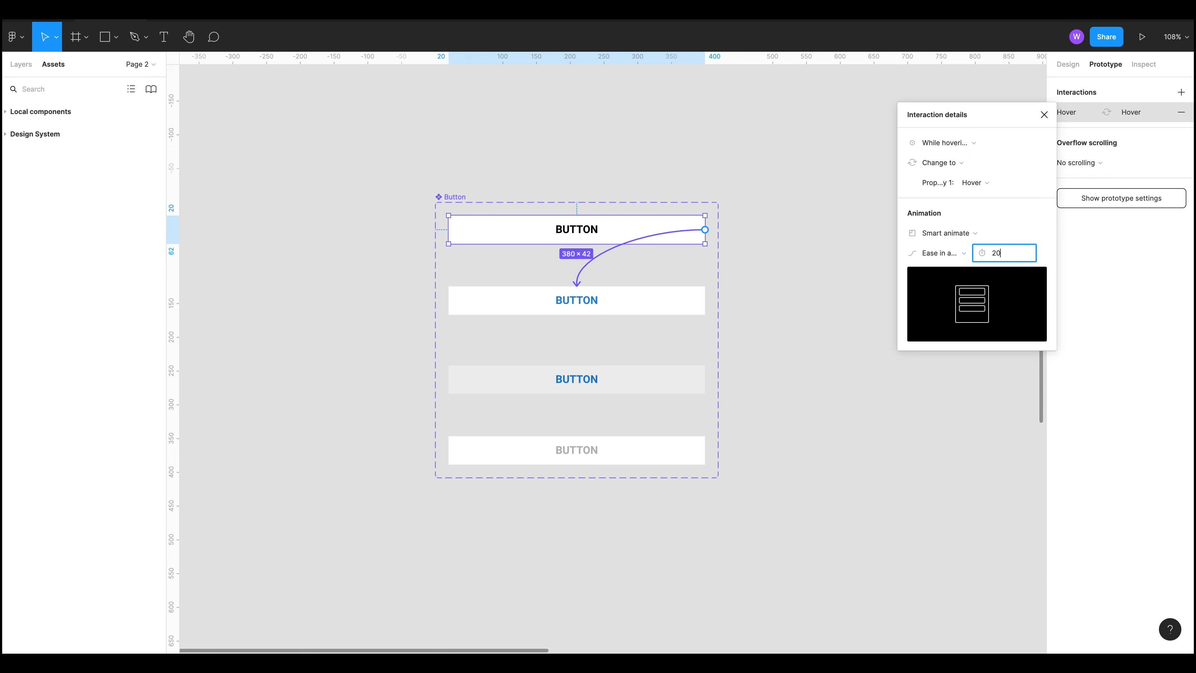
{"action": "key", "text": "Return"}
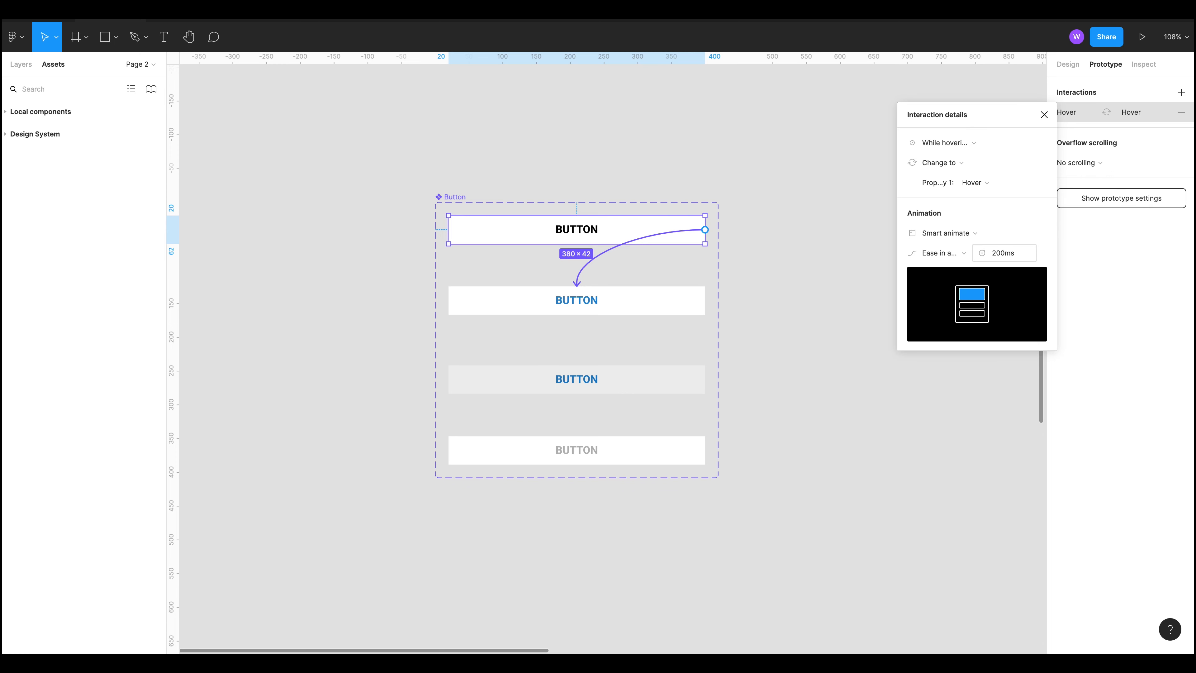
Step: Connect the Hover variant to Pressed on tap and the Pressed variant back to Active, using 200 ms Smart animate
{"action": "left_click", "coordinate": [610, 301]}
{"action": "left_click_drag", "start_coordinate": [705, 301], "coordinate": [608, 389]}
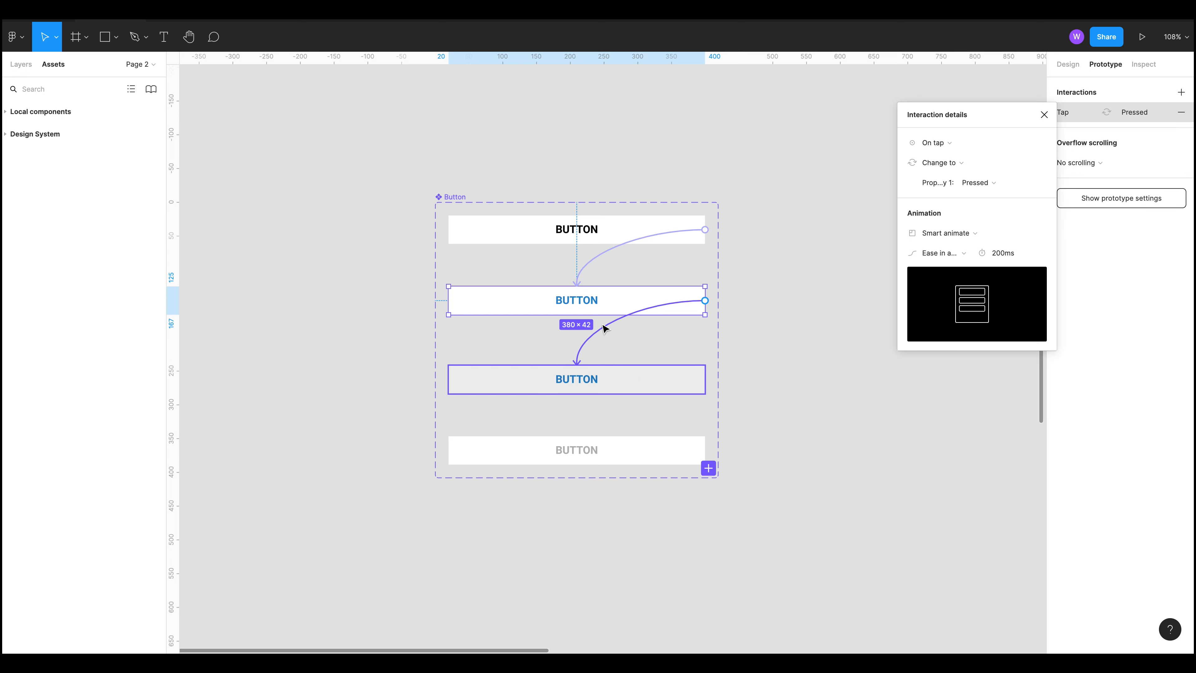
{"action": "left_click", "coordinate": [601, 387]}
{"action": "left_click_drag", "start_coordinate": [704, 379], "coordinate": [686, 235]}
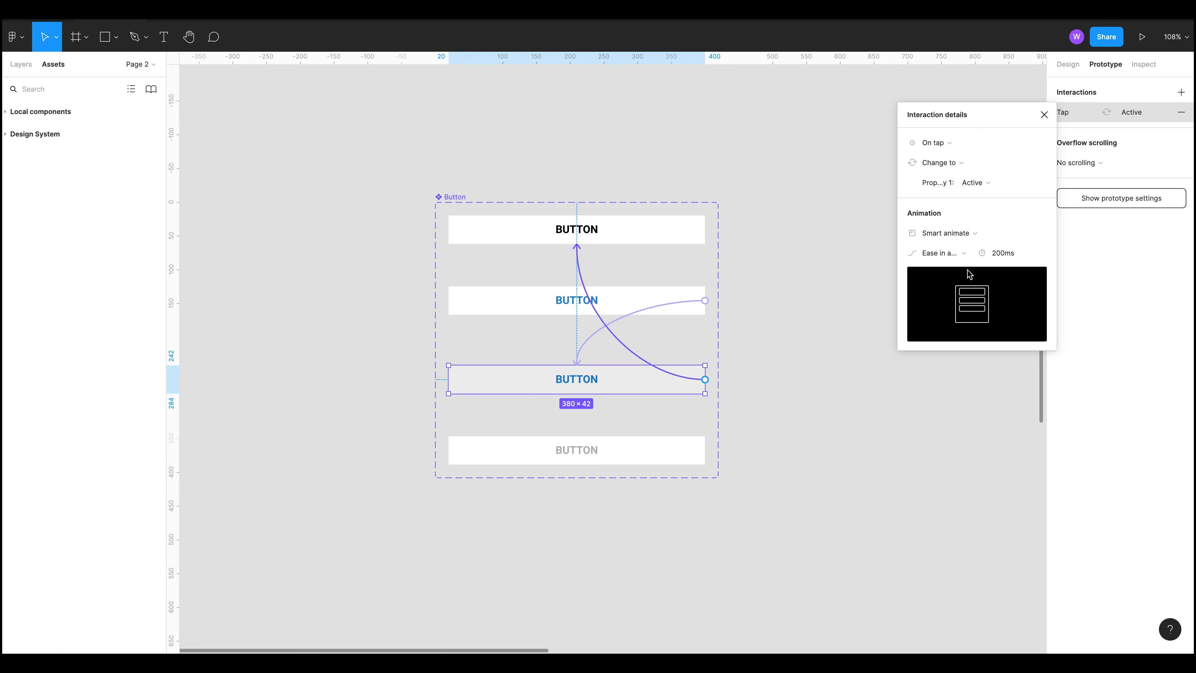
Step: Set the Pressed-to-Active interaction to trigger after a delay of 1 ms
{"action": "left_click", "coordinate": [934, 143]}
{"action": "left_click", "coordinate": [943, 302]}
{"action": "left_click", "coordinate": [998, 142]}
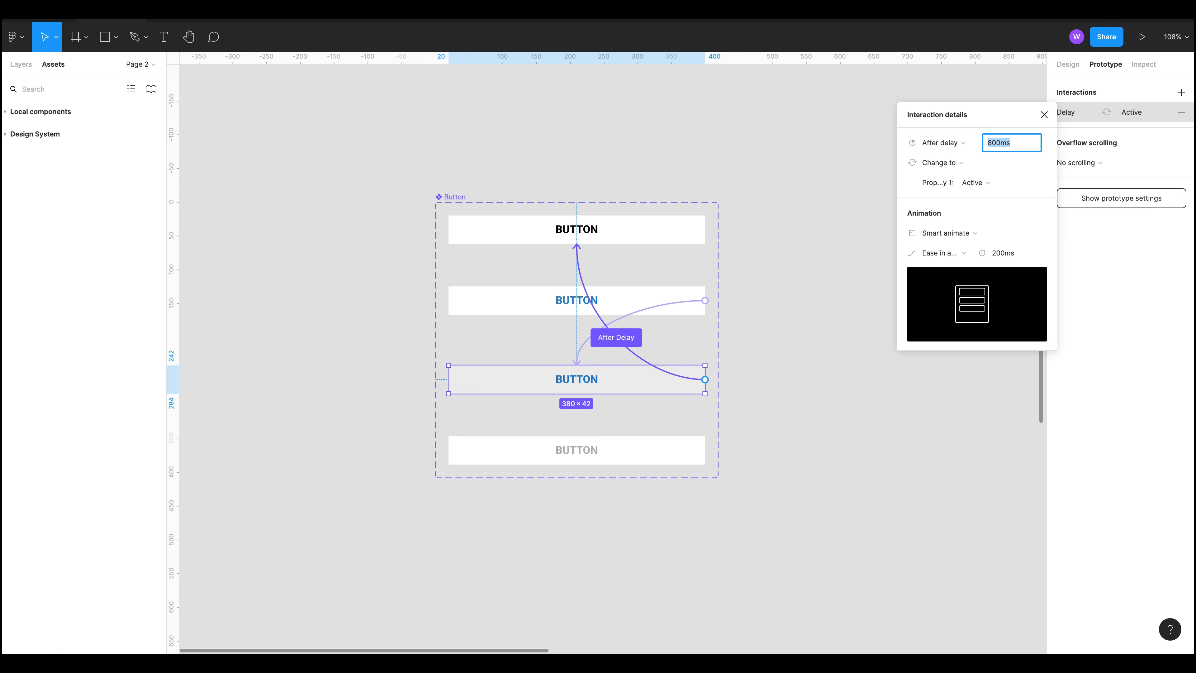
{"action": "type", "text": "1"}
{"action": "key", "text": "Return"}
{"action": "left_click", "coordinate": [827, 401]}
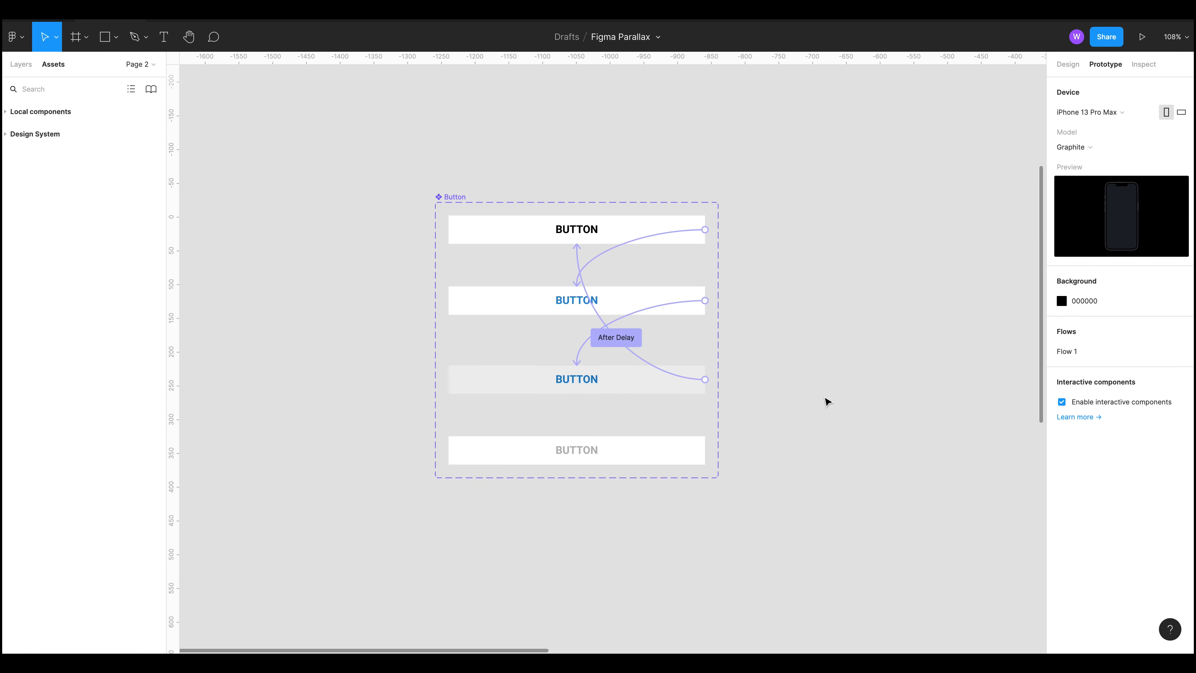
Step: Review the prototype connections across the phone screens and check the button on the Title 1 screen in the prototype preview
{"action": "left_click_drag", "start_coordinate": [863, 387], "coordinate": [470, 411]}
{"action": "scroll", "coordinate": [664, 331], "scroll_direction": "down", "scroll_amount": 5}
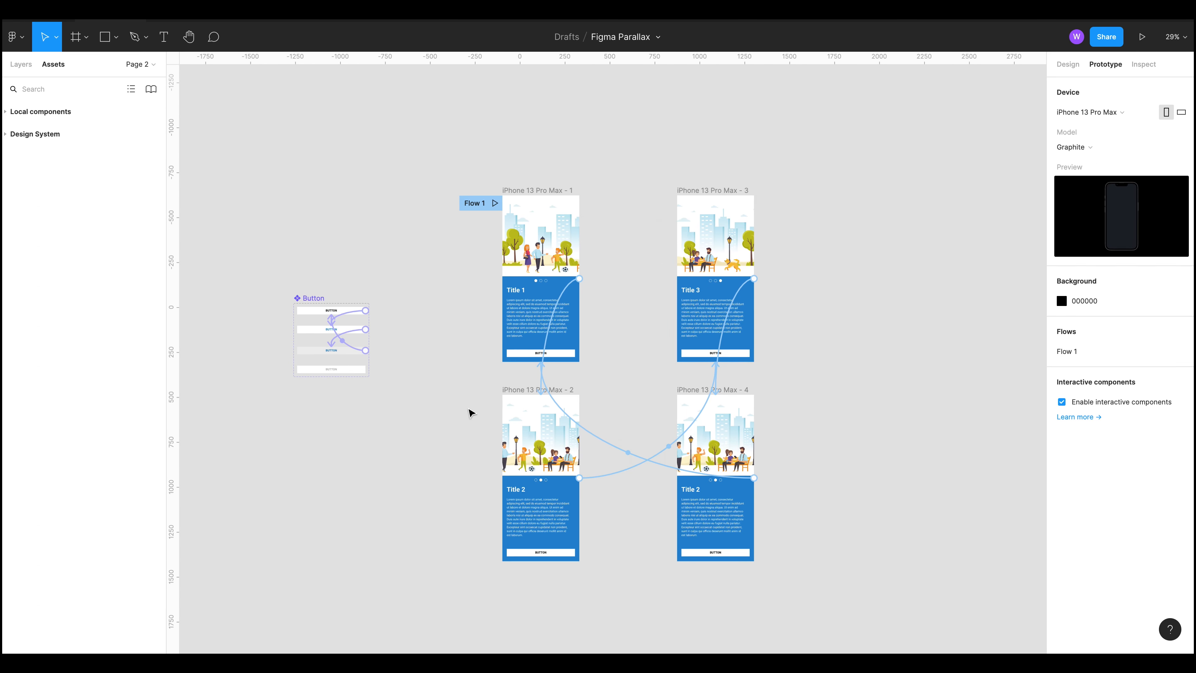
{"action": "scroll", "coordinate": [394, 400], "scroll_direction": "up", "scroll_amount": 5}
{"action": "scroll", "coordinate": [394, 400], "scroll_direction": "right", "scroll_amount": 10}
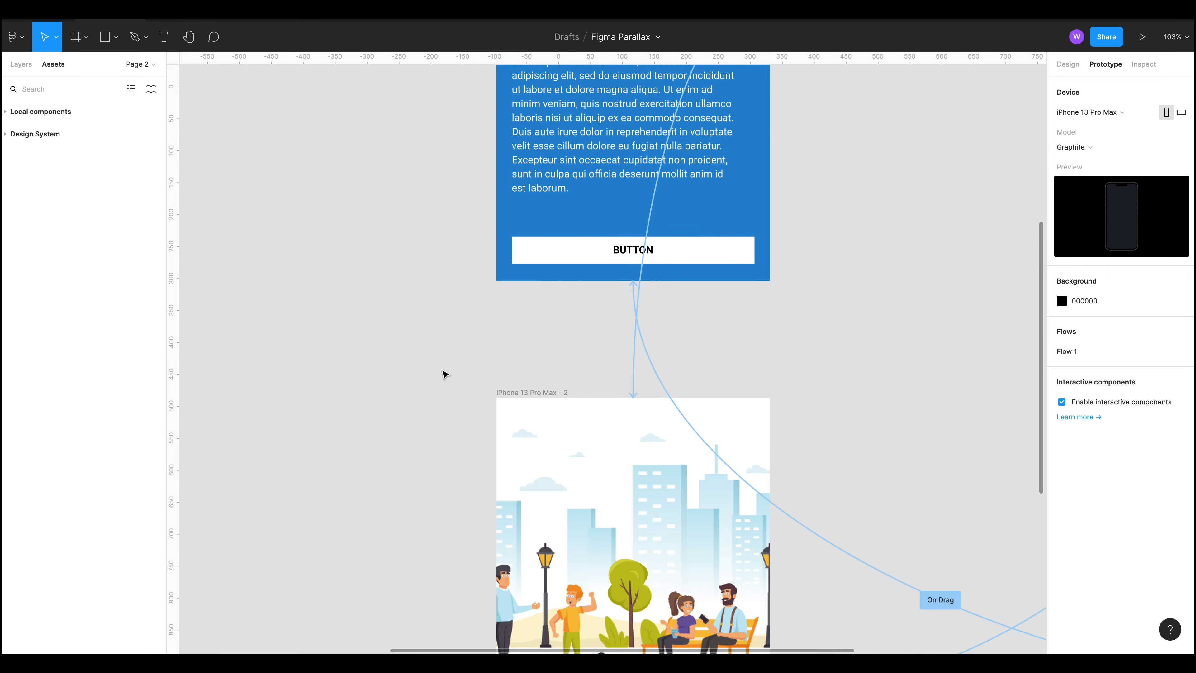
{"action": "scroll", "coordinate": [443, 374], "scroll_direction": "down", "scroll_amount": 10}
{"action": "left_click", "coordinate": [184, 17]}
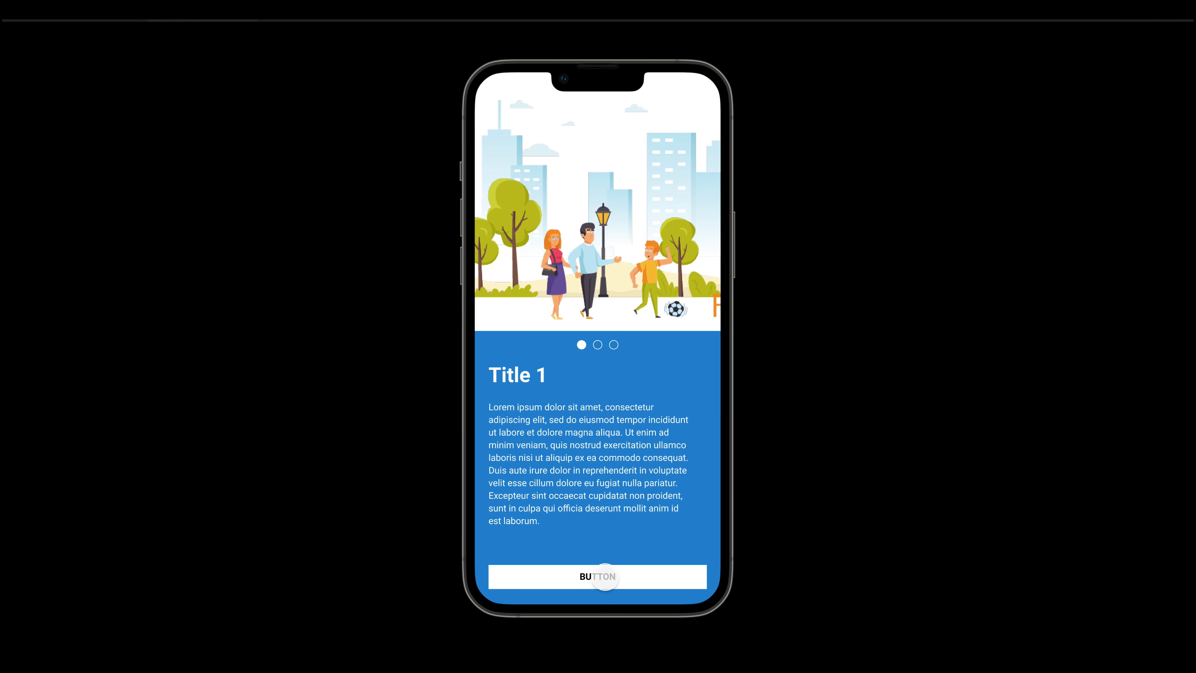
{"action": "left_click", "coordinate": [113, 16]}
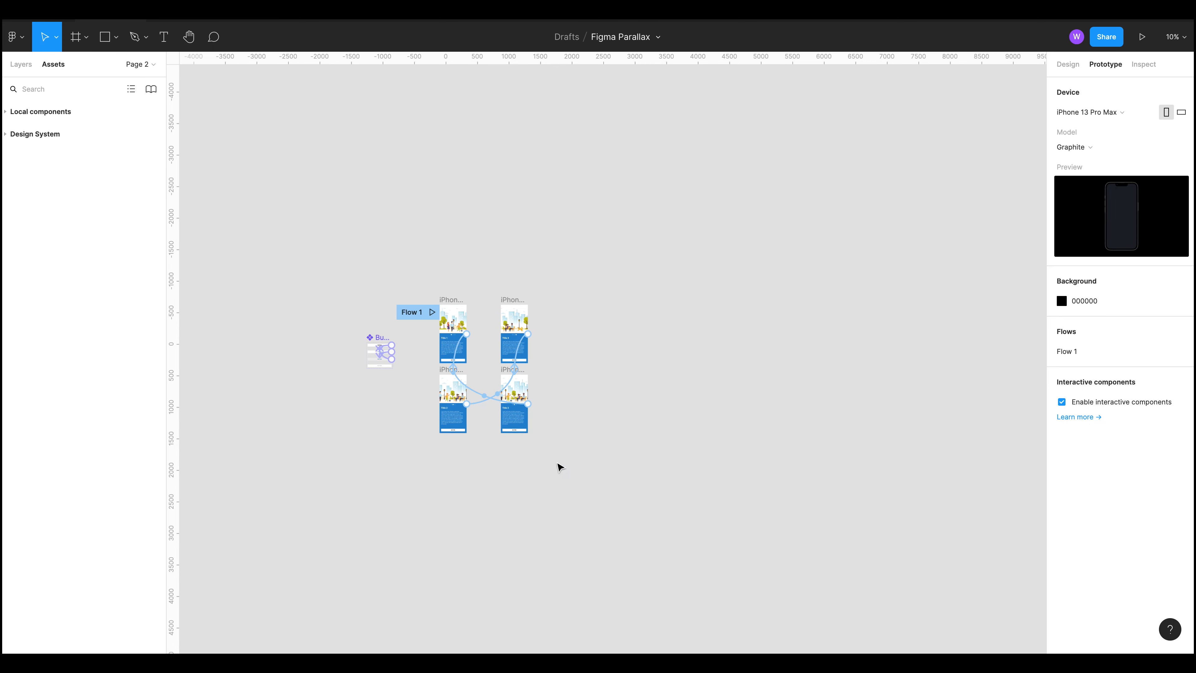
Step: Check the interactions of the button instance on iPhone 13 Pro Max - 1 and test that button in the prototype preview
{"action": "scroll", "coordinate": [379, 382], "scroll_direction": "up", "scroll_amount": 3}
{"action": "scroll", "coordinate": [424, 379], "scroll_direction": "up", "scroll_amount": 5}
{"action": "left_click", "coordinate": [716, 260]}
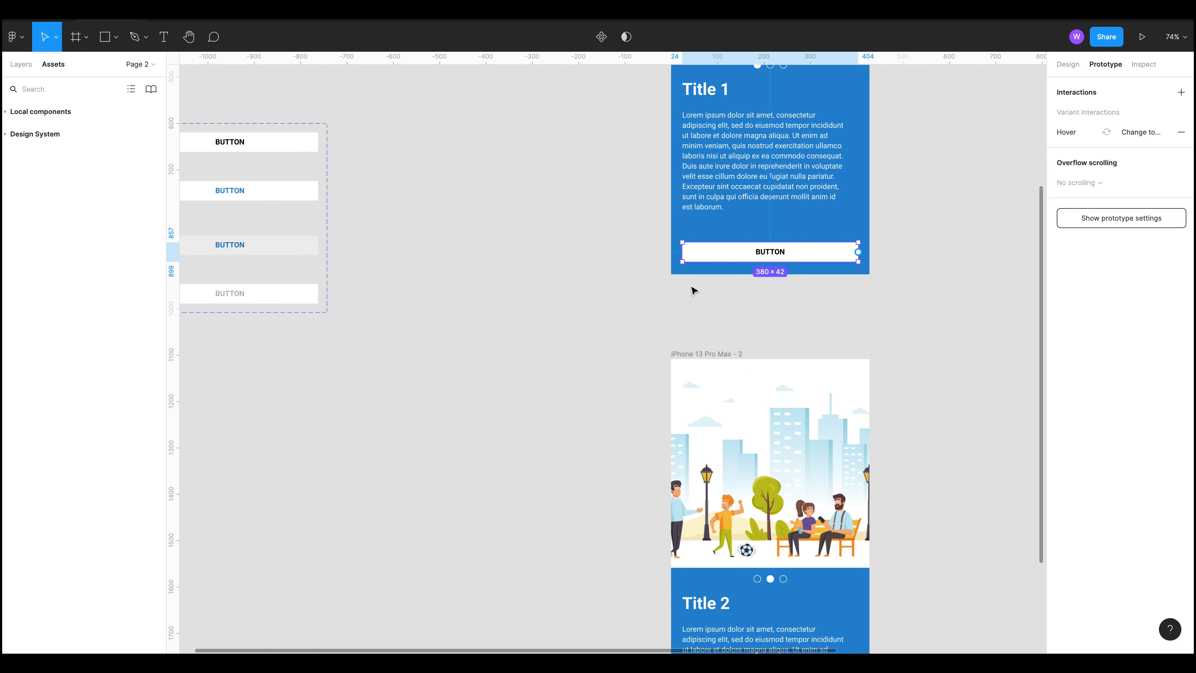
{"action": "left_click", "coordinate": [446, 312]}
{"action": "scroll", "coordinate": [446, 312], "scroll_direction": "left", "scroll_amount": 1}
{"action": "left_click", "coordinate": [767, 259]}
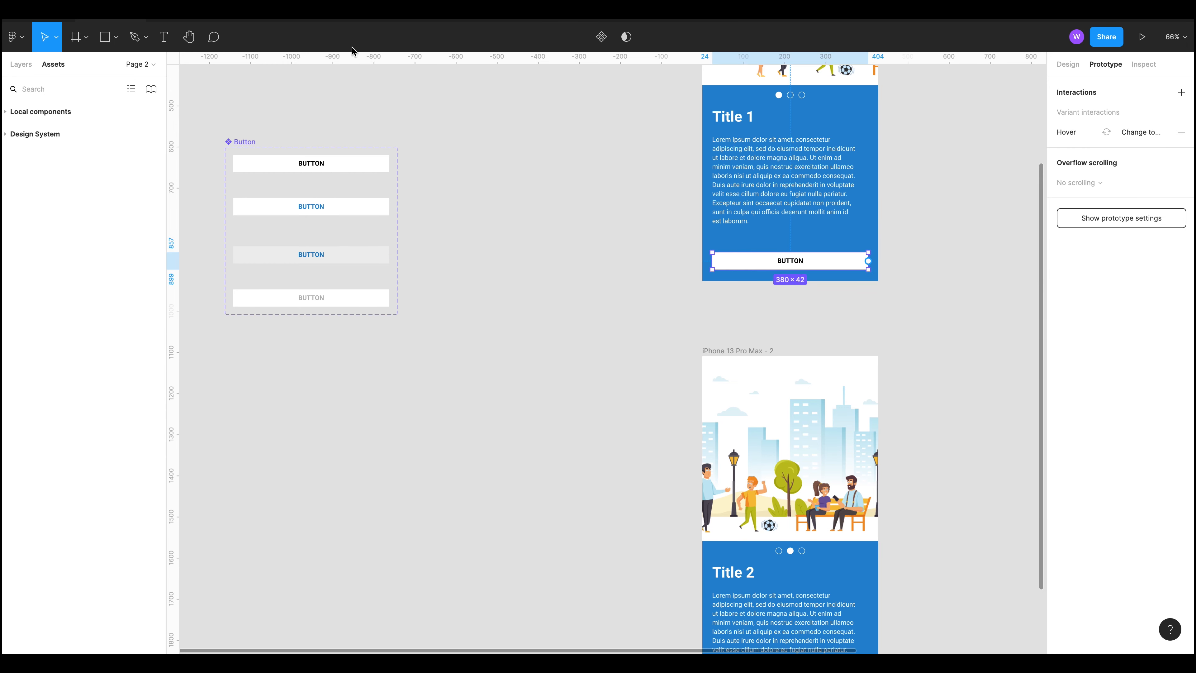
{"action": "left_click", "coordinate": [205, 20]}
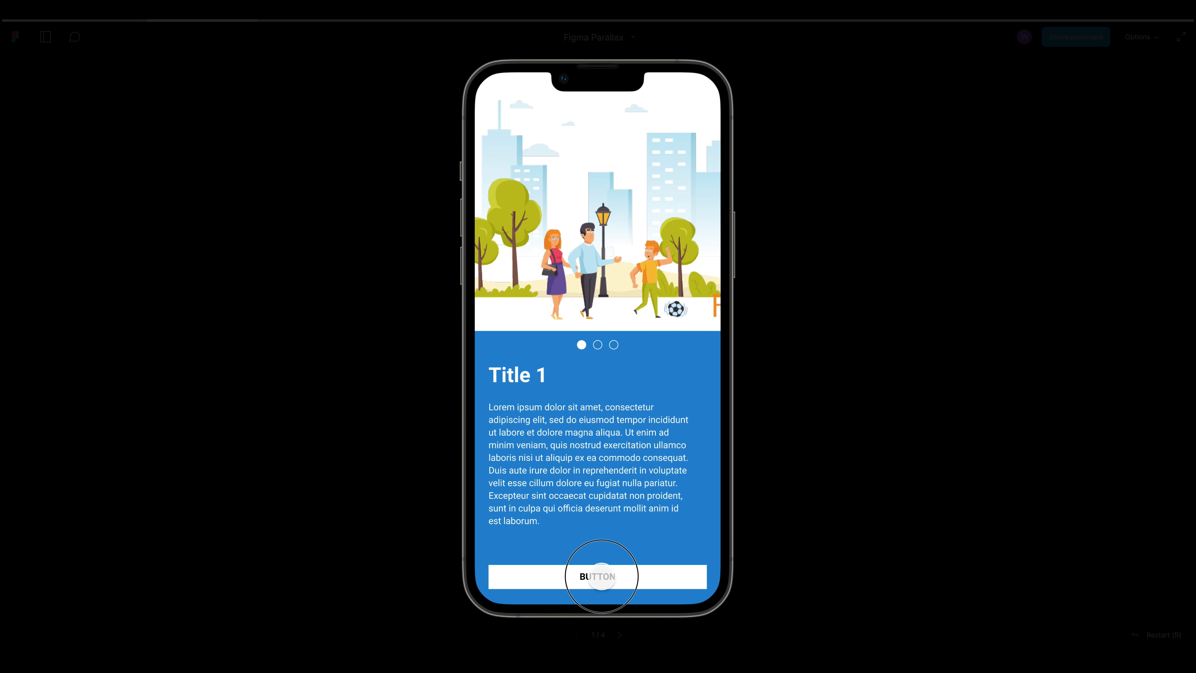
{"action": "left_click", "coordinate": [606, 577]}
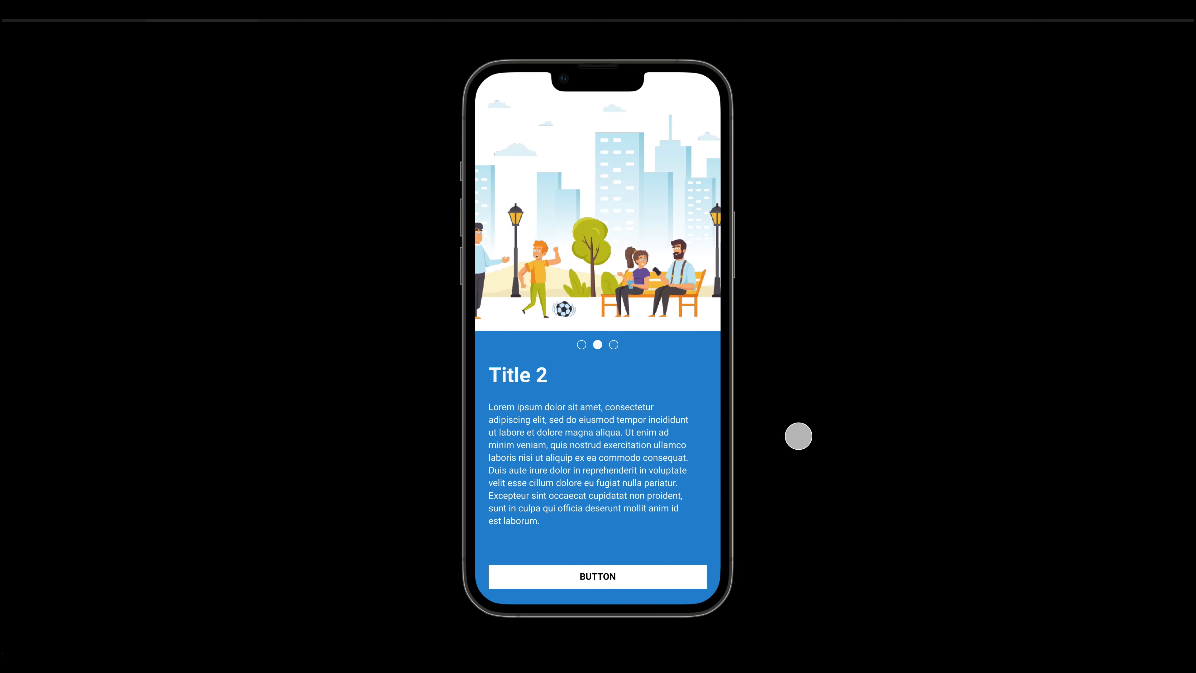
Step: Swipe back from the Title 2 screen in the prototype preview and test the button on the Title 1 screen
{"action": "left_click", "coordinate": [631, 565]}
{"action": "left_click_drag", "start_coordinate": [500, 257], "coordinate": [636, 283]}
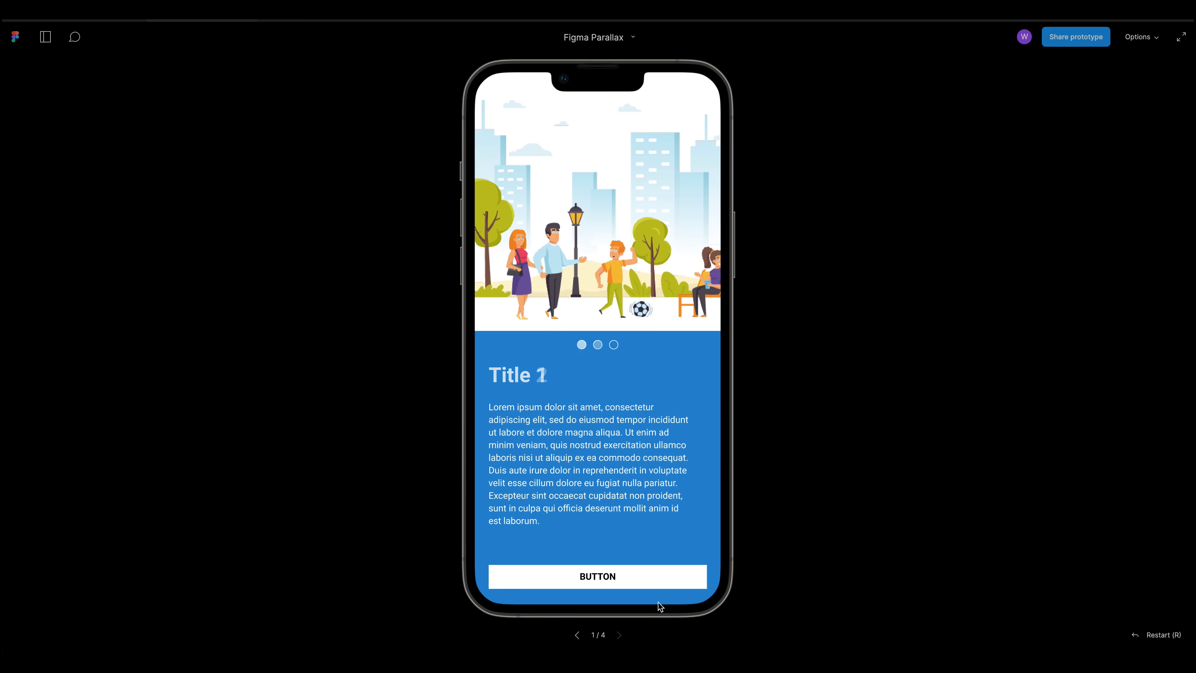
{"action": "left_click", "coordinate": [592, 576]}
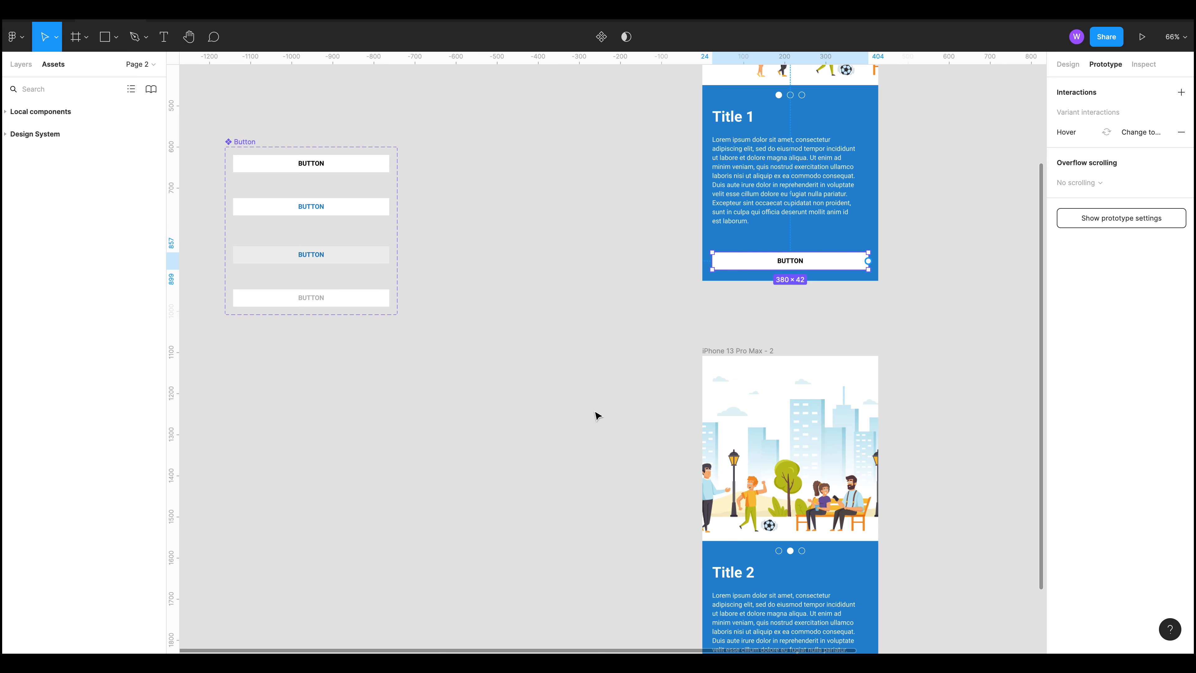
Step: Connect the button on iPhone 13 Pro Max - 1 to iPhone 13 Pro Max - 2 on tap, using 800 ms Smart animate
{"action": "left_click", "coordinate": [464, 419]}
{"action": "left_click_drag", "start_coordinate": [638, 373], "coordinate": [482, 379]}
{"action": "left_click", "coordinate": [657, 263]}
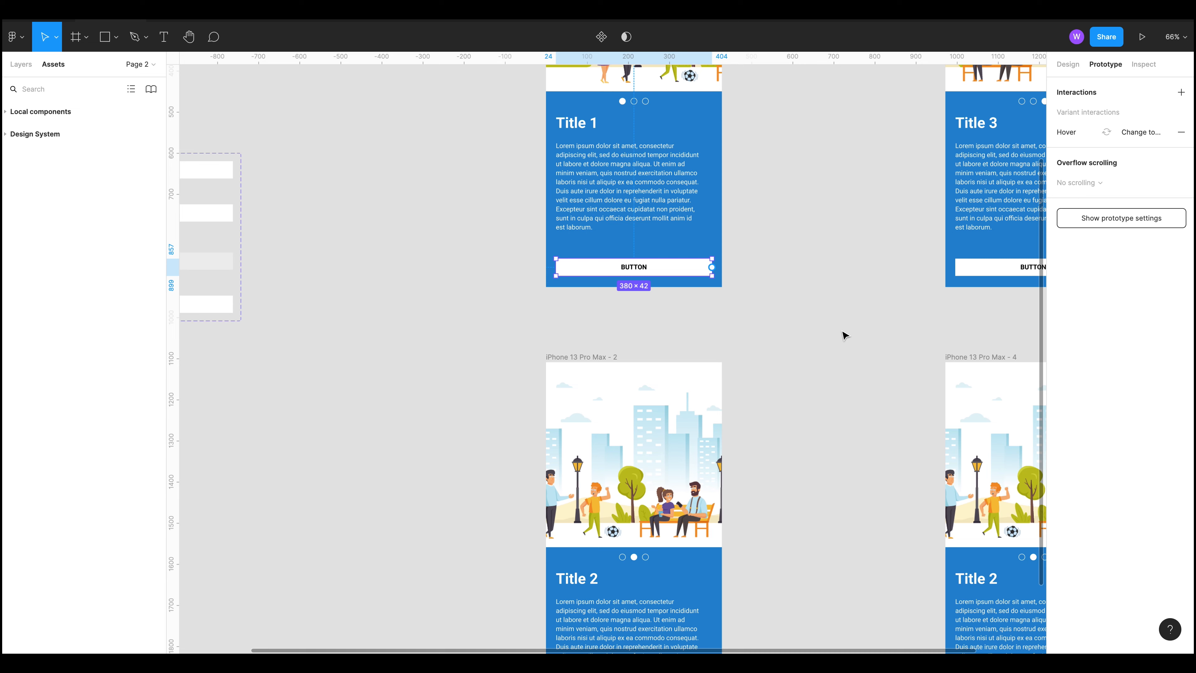
{"action": "scroll", "coordinate": [754, 318], "scroll_direction": "down", "scroll_amount": 3}
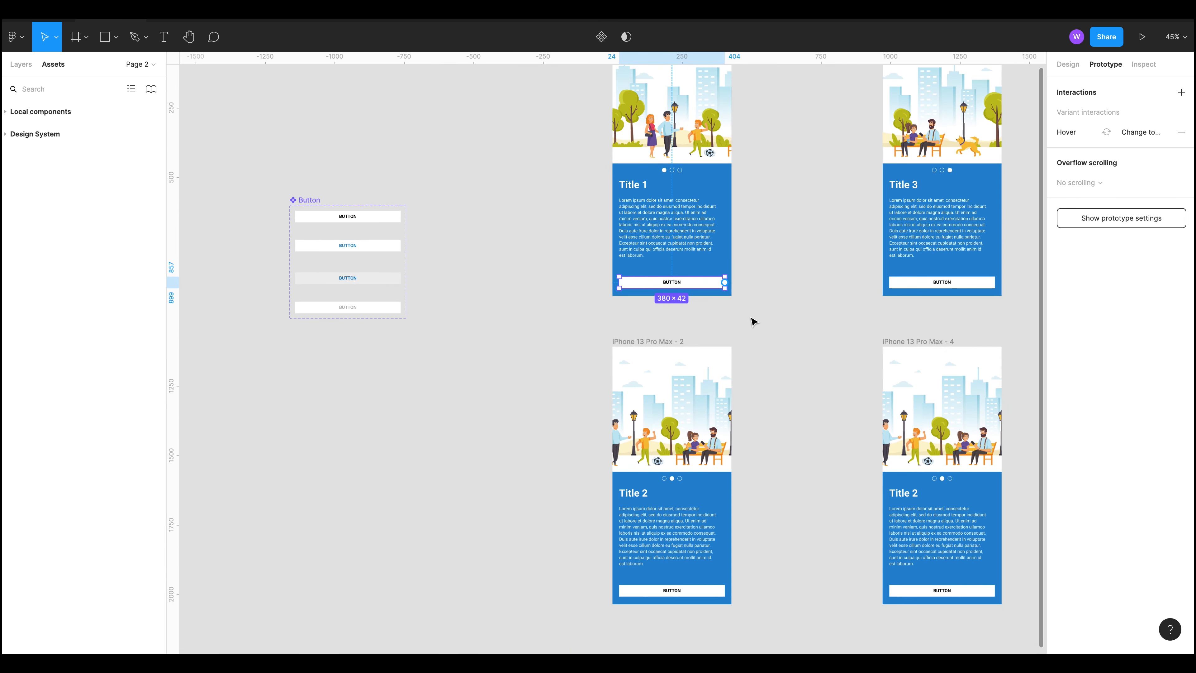
{"action": "scroll", "coordinate": [752, 322], "scroll_direction": "down", "scroll_amount": 3}
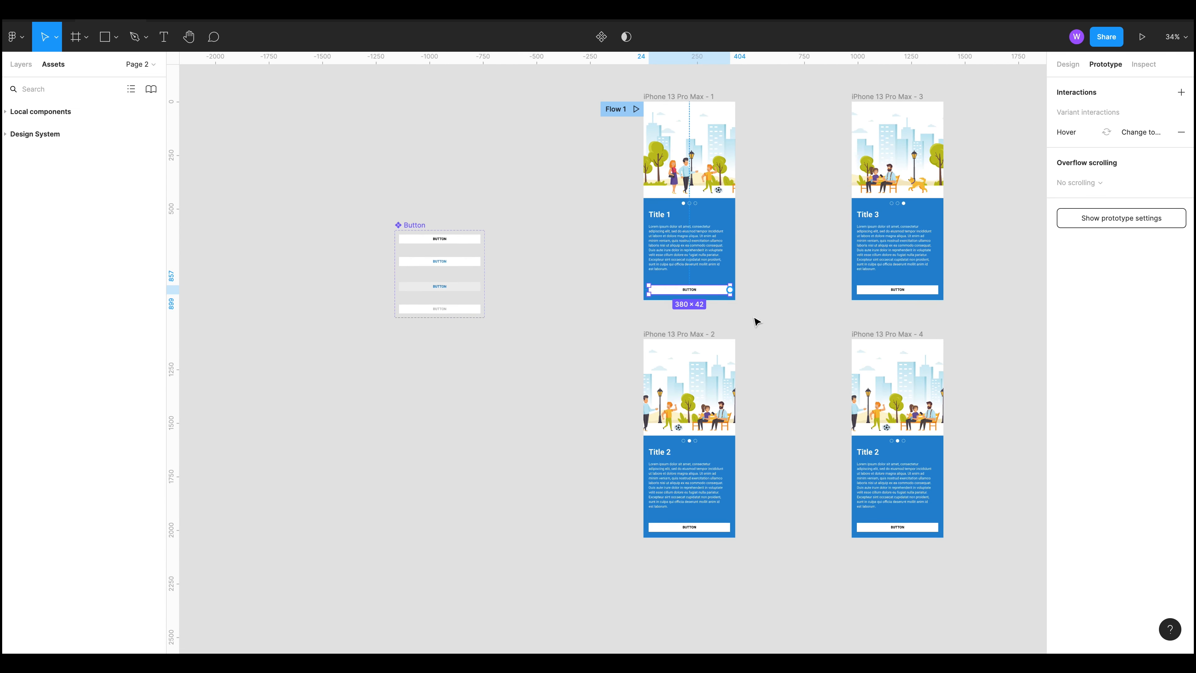
{"action": "scroll", "coordinate": [748, 289], "scroll_direction": "up", "scroll_amount": 2}
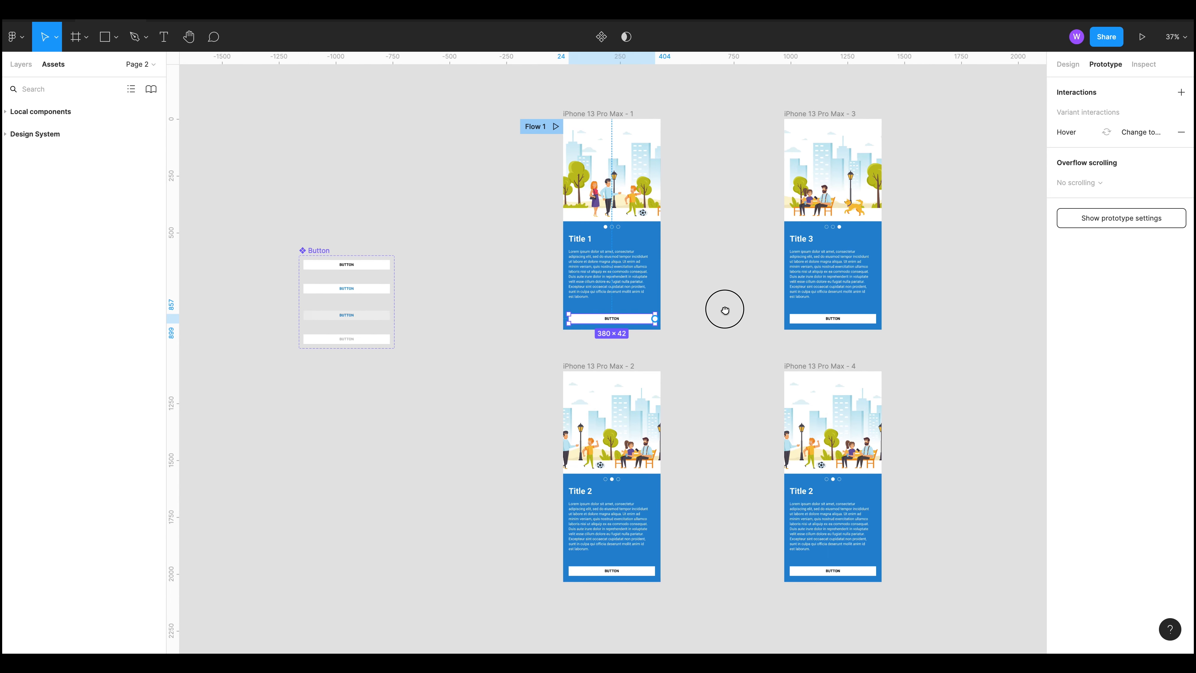
{"action": "scroll", "coordinate": [655, 329], "scroll_direction": "up", "scroll_amount": 1}
{"action": "left_click_drag", "start_coordinate": [655, 318], "coordinate": [631, 388]}
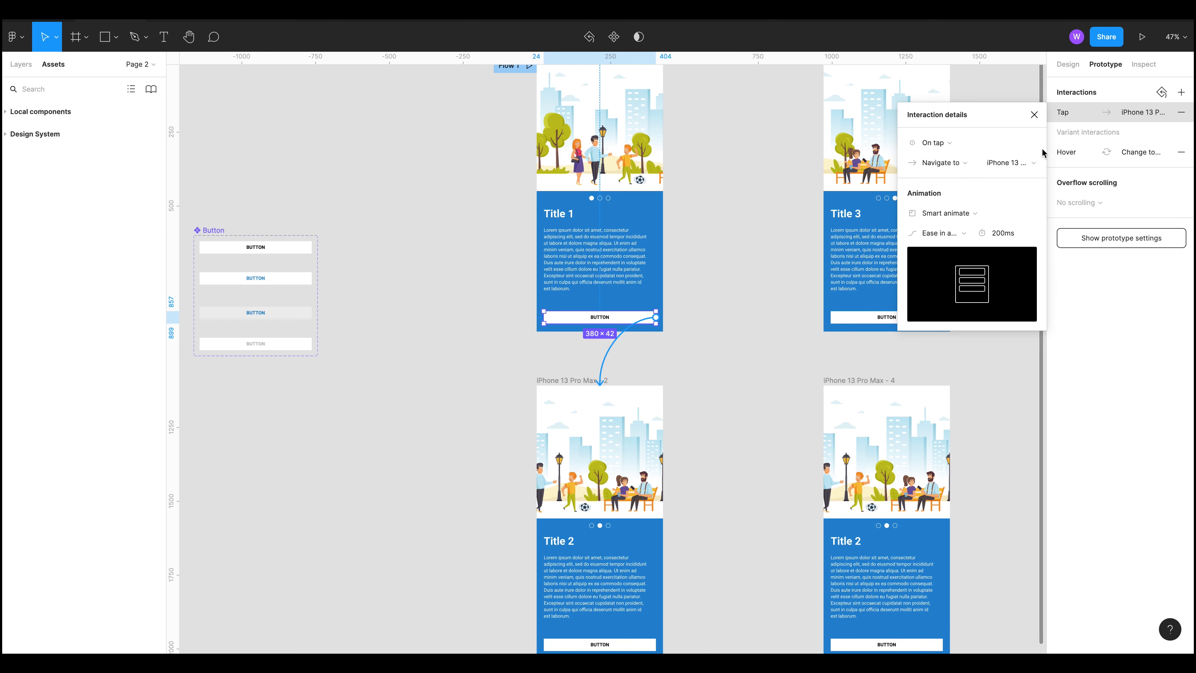
{"action": "left_click", "coordinate": [1009, 238]}
{"action": "type", "text": "800"}
{"action": "left_click", "coordinate": [761, 411]}
Step: Connect the button on iPhone 13 Pro Max - 2 to the Title 3 screen, iPhone 13 Pro Max - 3
{"action": "scroll", "coordinate": [699, 482], "scroll_direction": "down", "scroll_amount": 2}
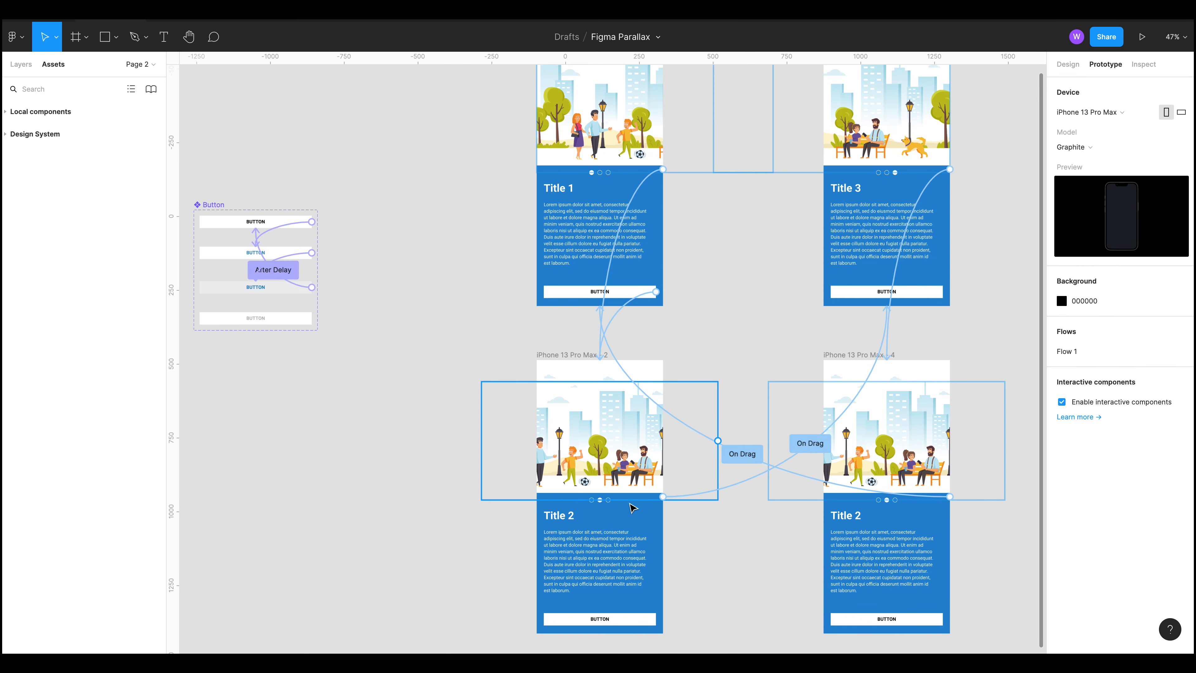
{"action": "left_click", "coordinate": [625, 623]}
{"action": "left_click_drag", "start_coordinate": [655, 618], "coordinate": [885, 245]}
{"action": "left_click", "coordinate": [739, 332]}
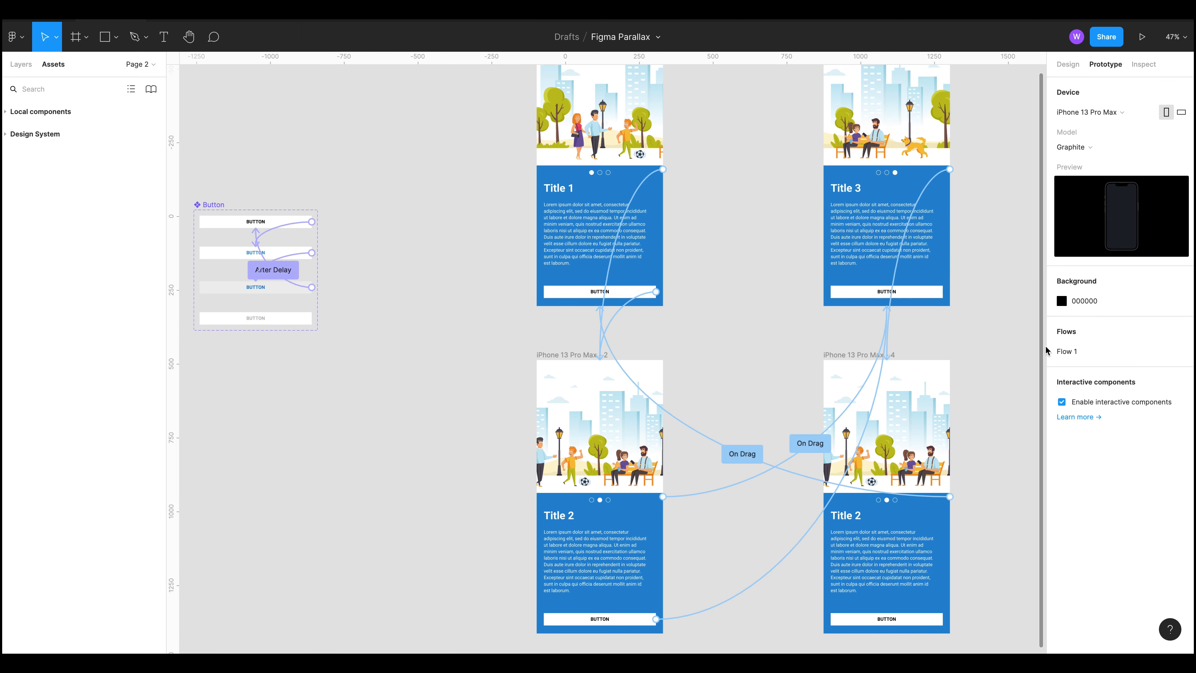
Step: Link the iPhone 13 Pro Max - 3 button to iPhone 13 Pro Max - 4 and that screen's button to iPhone 13 Pro Max - 1, on tap
{"action": "scroll", "coordinate": [842, 167], "scroll_direction": "right", "scroll_amount": 5}
{"action": "scroll", "coordinate": [842, 167], "scroll_direction": "down", "scroll_amount": 3}
{"action": "left_click", "coordinate": [809, 218]}
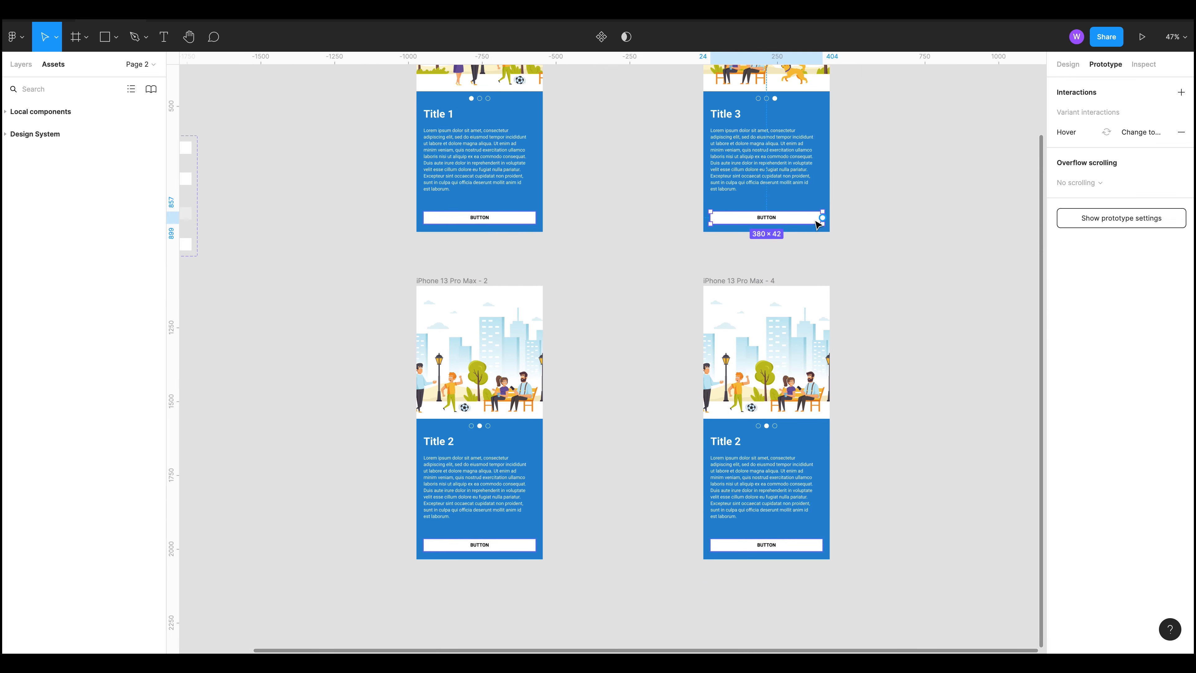
{"action": "left_click_drag", "start_coordinate": [822, 217], "coordinate": [775, 294]}
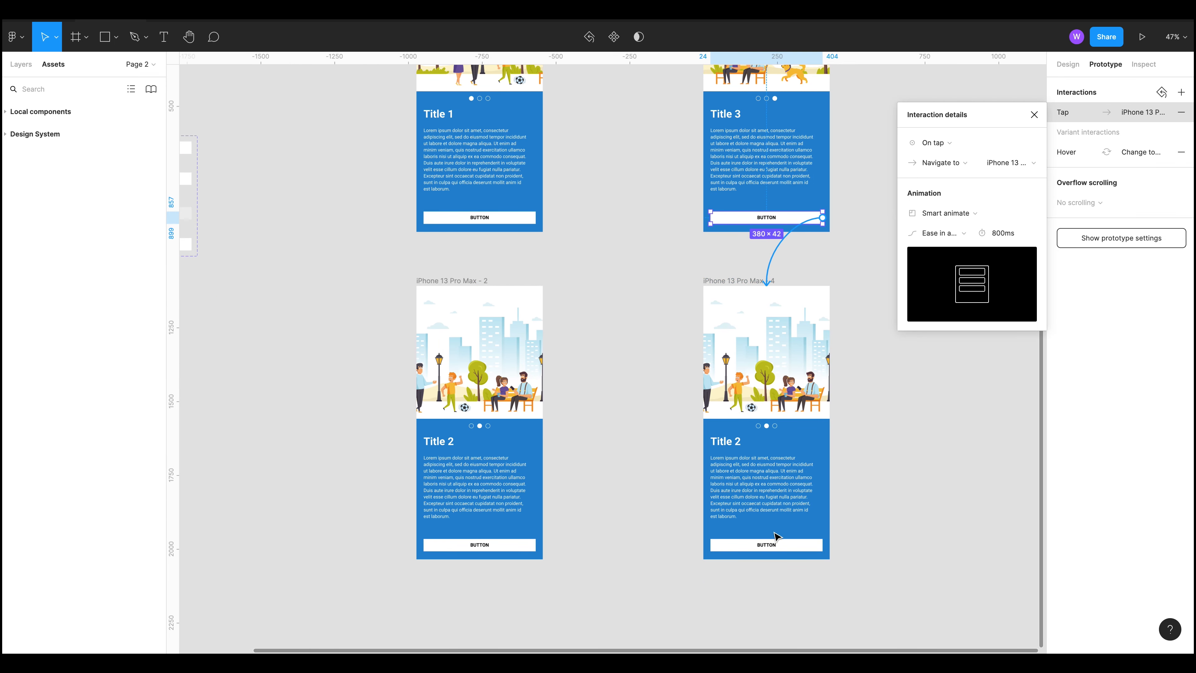
{"action": "left_click", "coordinate": [810, 545]}
{"action": "left_click_drag", "start_coordinate": [823, 544], "coordinate": [523, 151]}
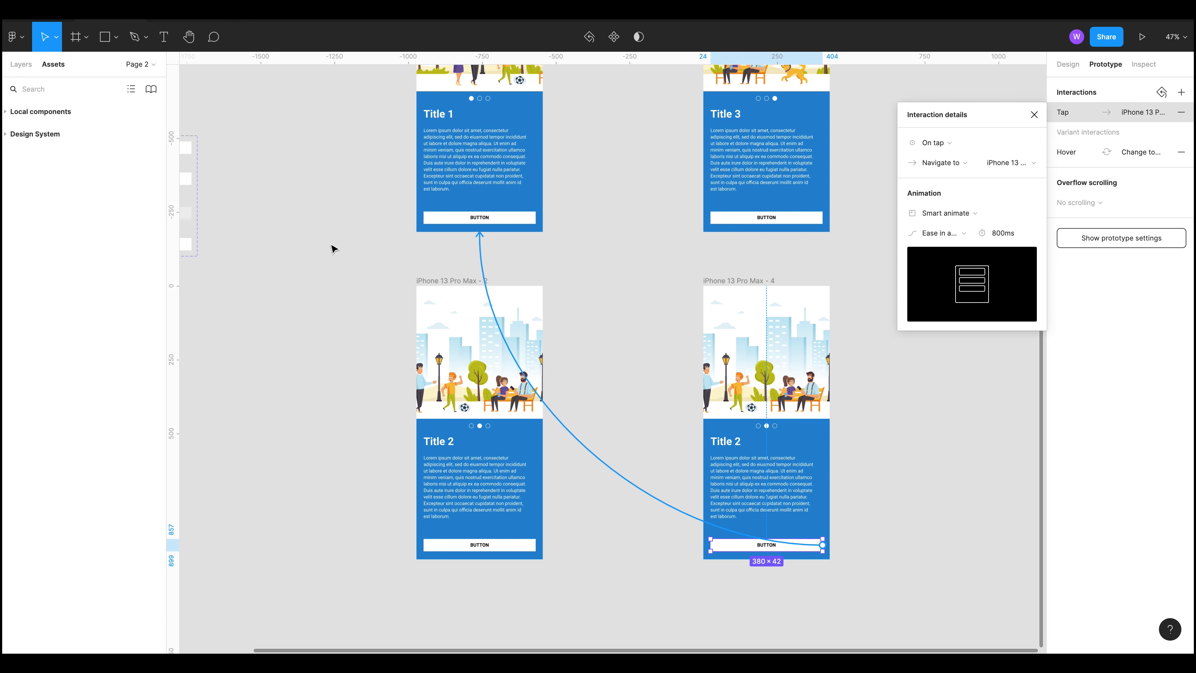
Step: Preview Flow 1 and use the button on each screen to test the transitions through the whole onboarding loop
{"action": "scroll", "coordinate": [332, 248], "scroll_direction": "left", "scroll_amount": 5}
{"action": "scroll", "coordinate": [332, 248], "scroll_direction": "up", "scroll_amount": 3}
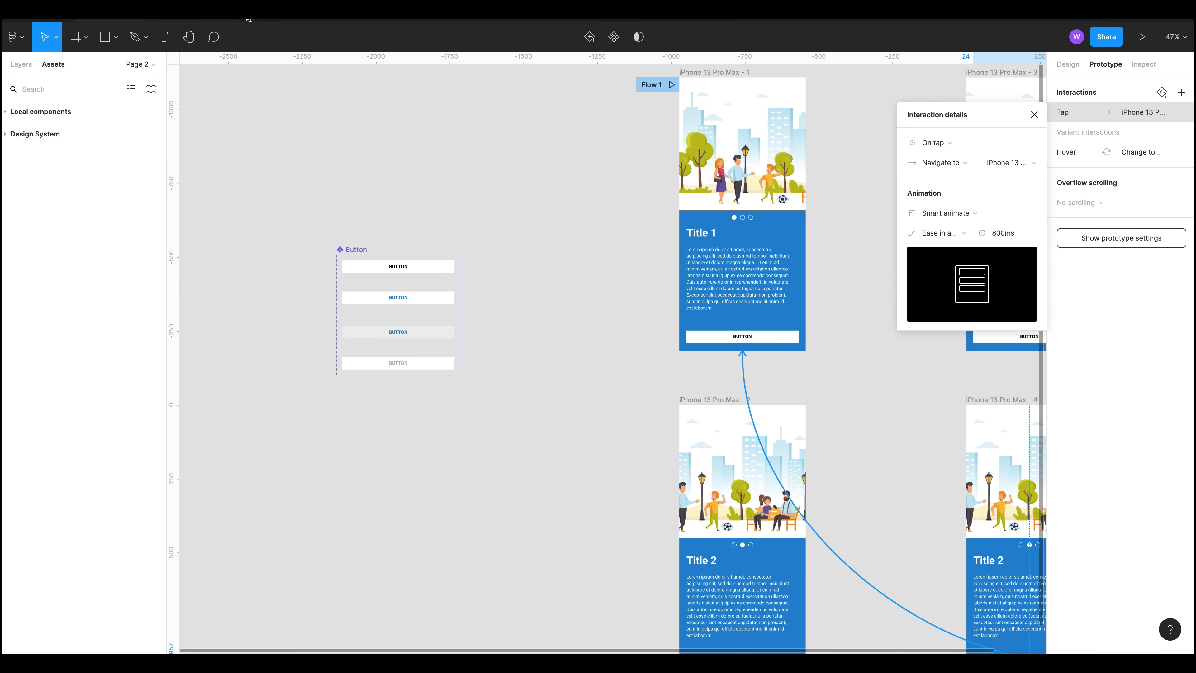
{"action": "left_click_drag", "start_coordinate": [562, 305], "coordinate": [473, 344]}
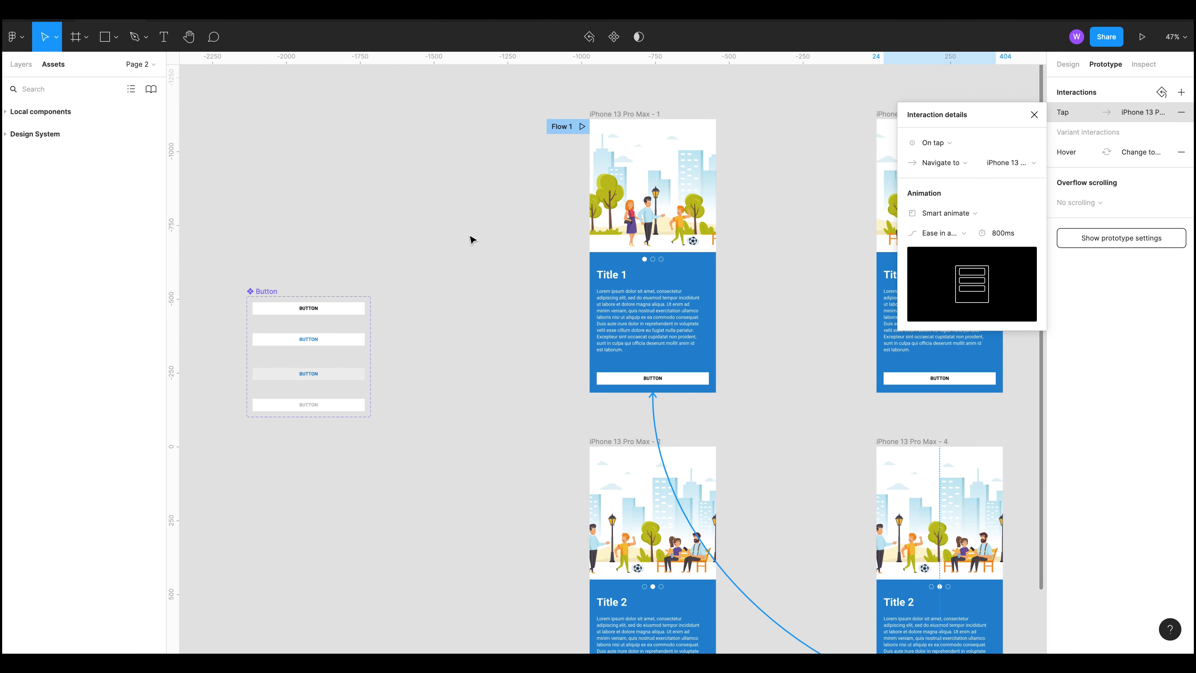
{"action": "left_click", "coordinate": [584, 129]}
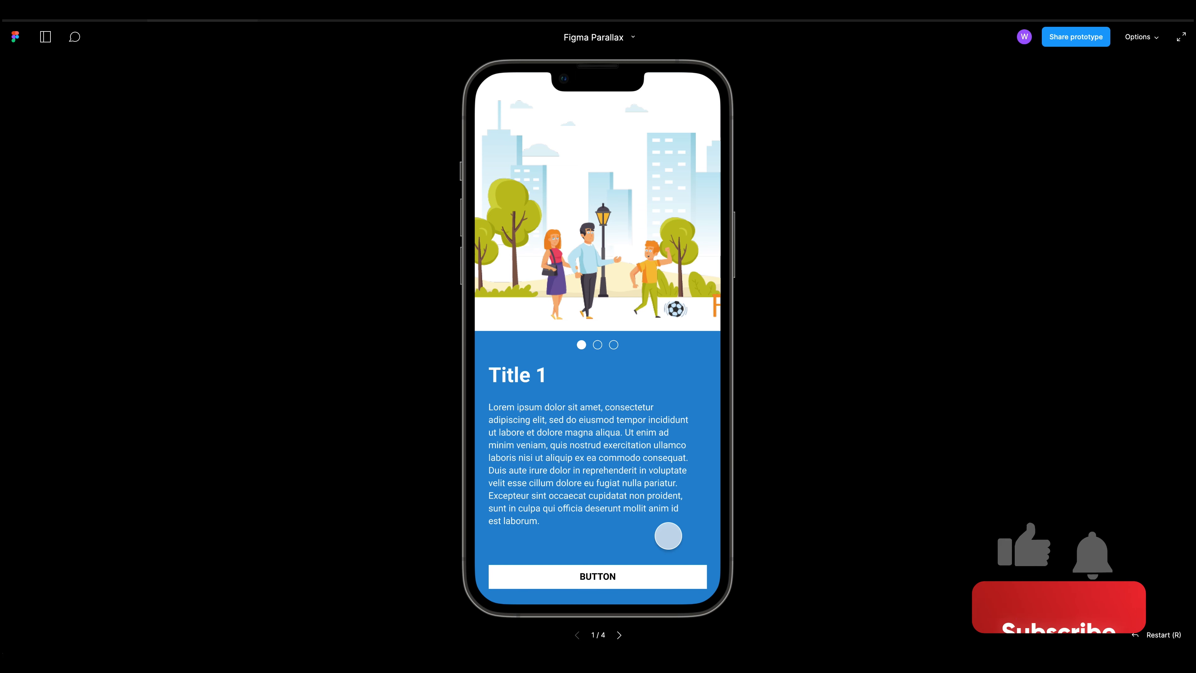
{"action": "left_click", "coordinate": [609, 574]}
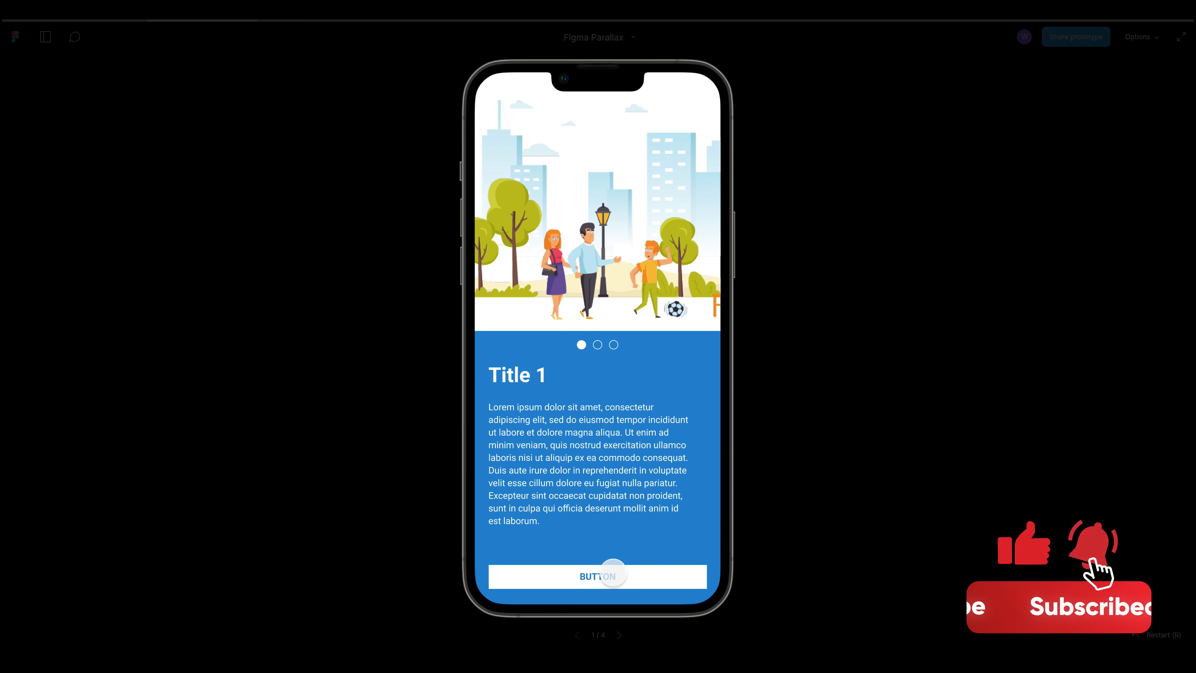
{"action": "left_click", "coordinate": [608, 581]}
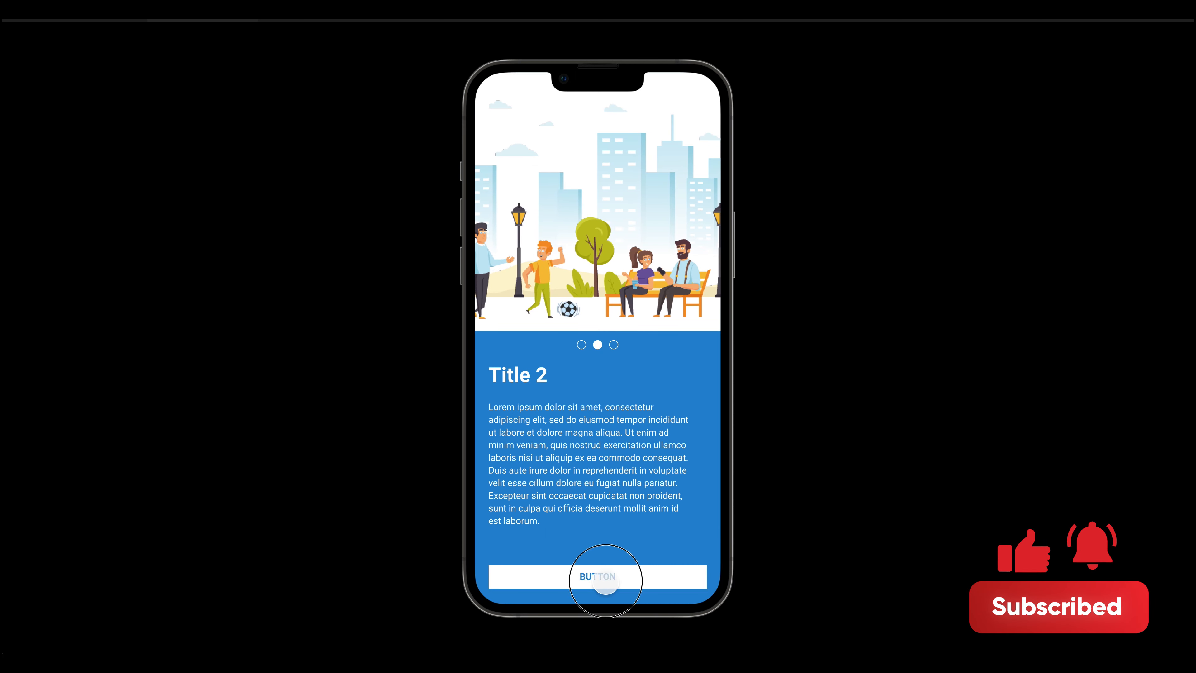
{"action": "left_click", "coordinate": [609, 577]}
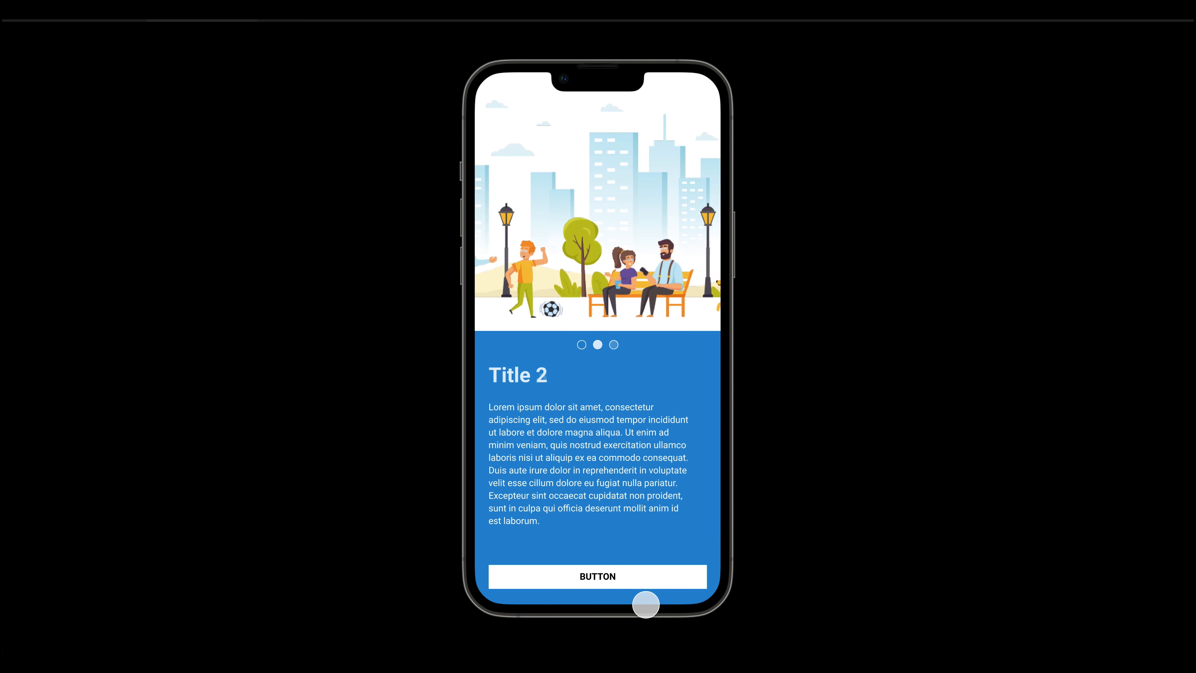
{"action": "left_click", "coordinate": [589, 570]}
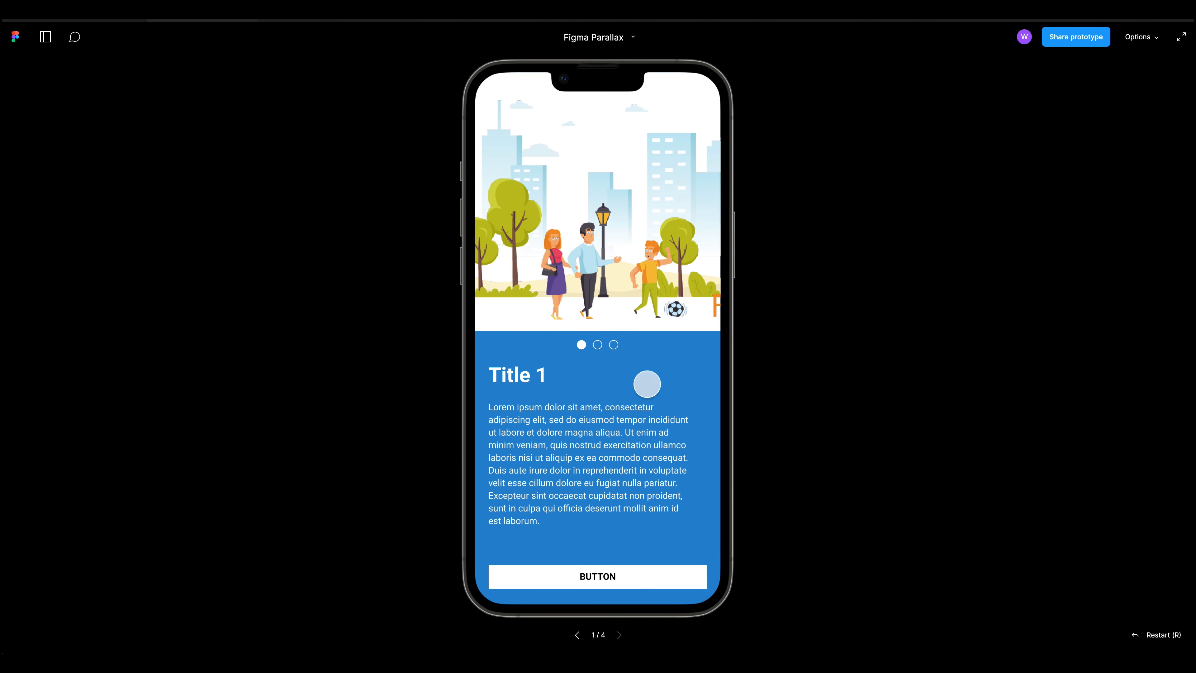
Step: Test moving between the onboarding screens in the preview by swiping the parallax illustration instead of using the button
{"action": "key", "text": "Right"}
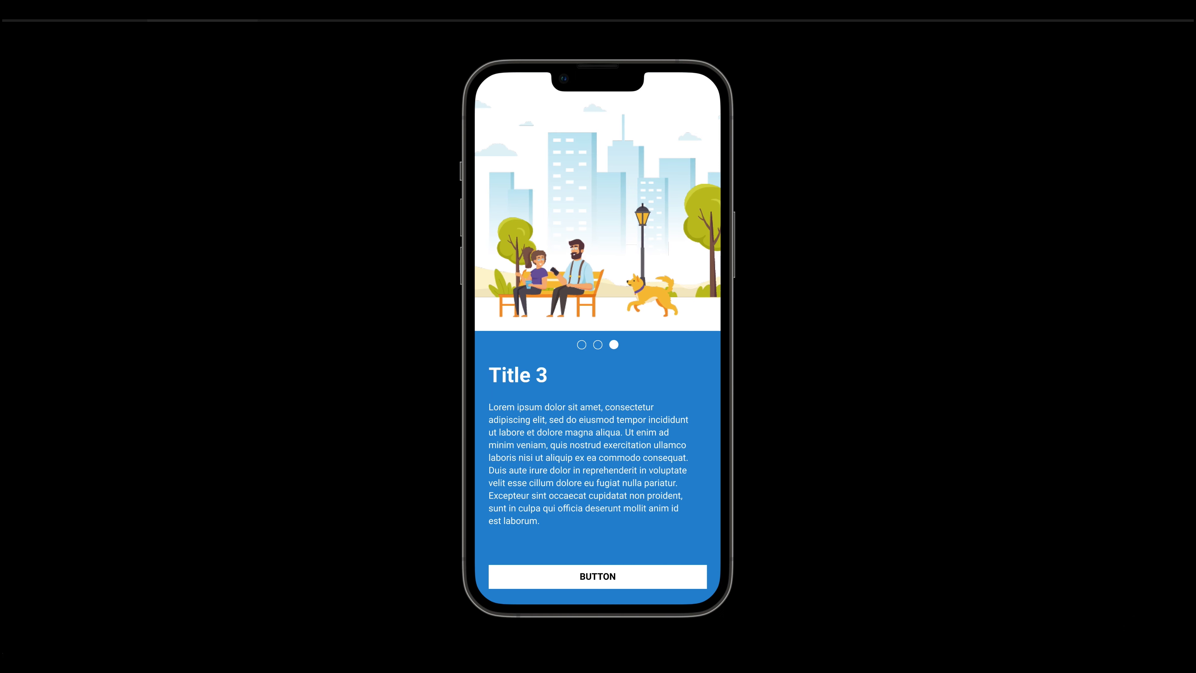
{"action": "left_click_drag", "start_coordinate": [608, 271], "coordinate": [790, 286]}
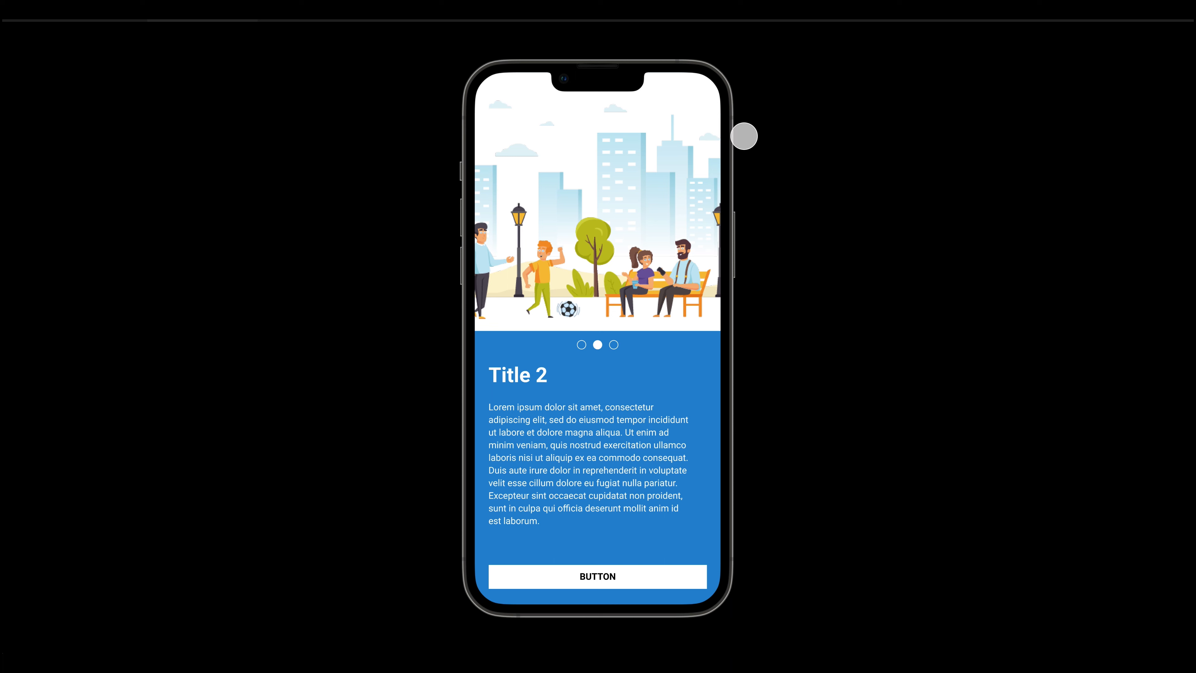
{"action": "left_click_drag", "start_coordinate": [540, 233], "coordinate": [1024, 256]}
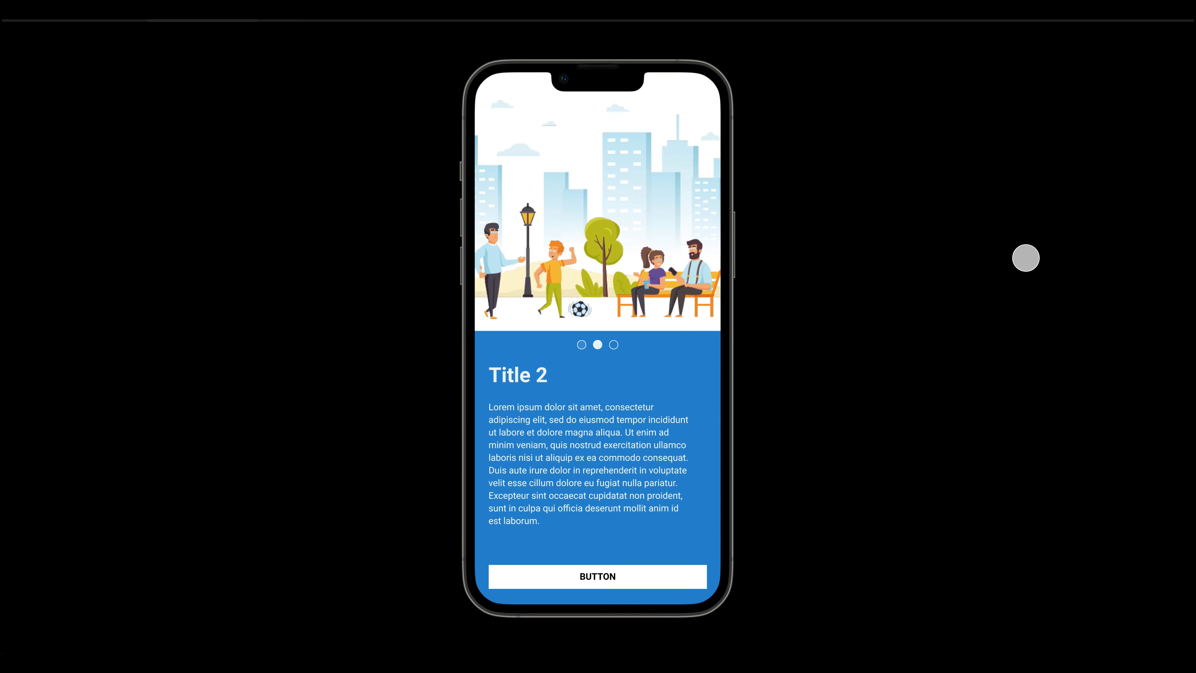